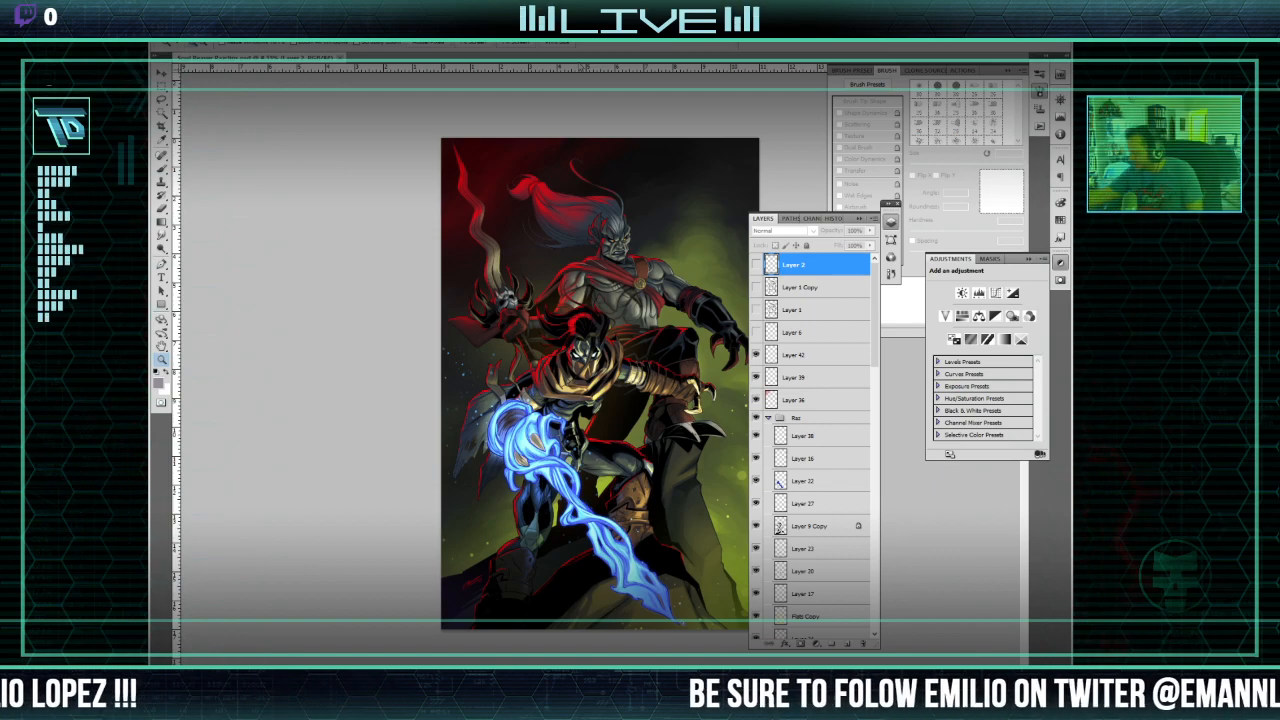
Step: Float the document in its own window and enlarge that window around the whole artwork
{"action": "left_click_drag", "start_coordinate": [262, 58], "coordinate": [365, 111]}
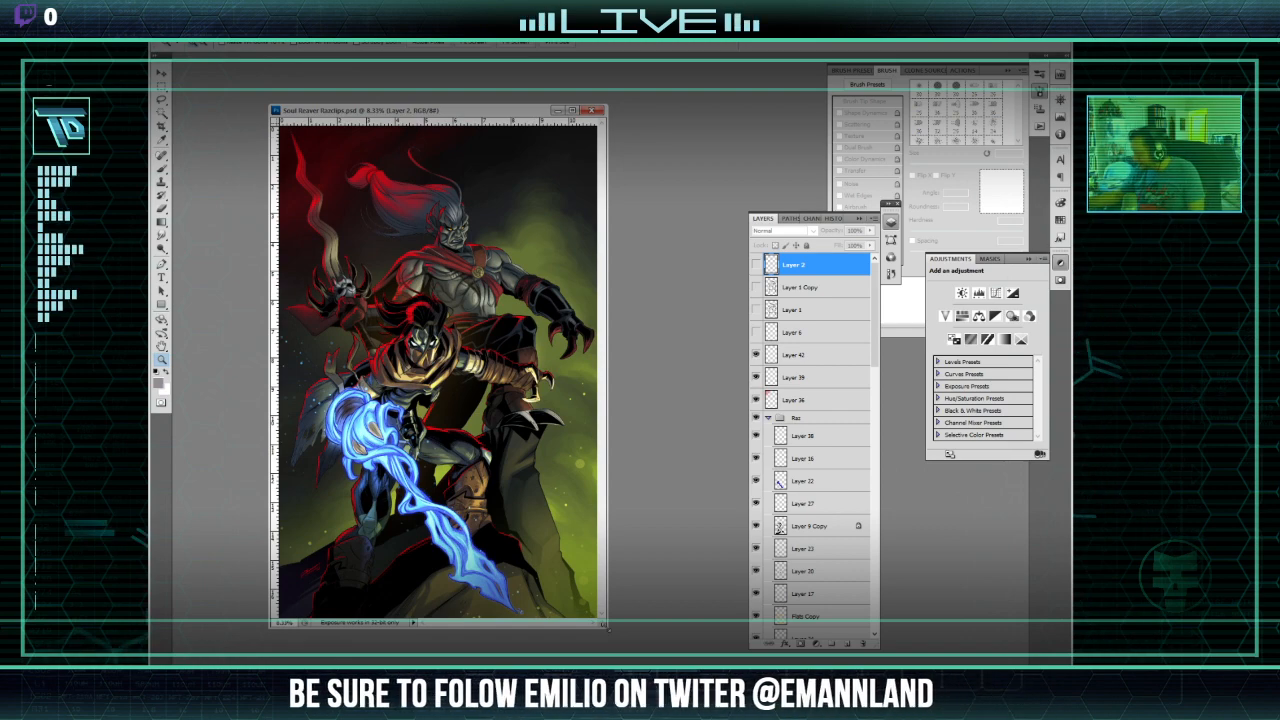
{"action": "left_click_drag", "start_coordinate": [604, 625], "coordinate": [654, 662]}
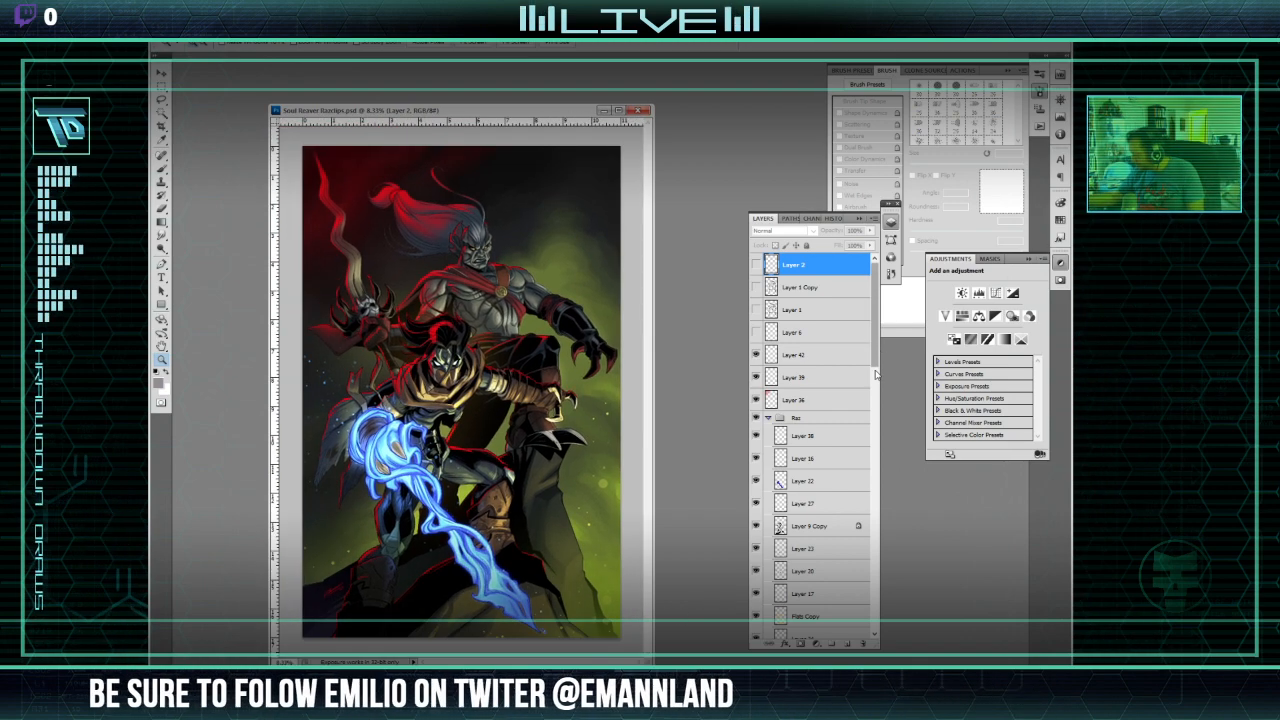
Step: Slightly lower the opacity of the masked Multiply layer Layer 11 Copy 3 in Folder 1
{"action": "scroll", "coordinate": [820, 400], "scroll_direction": "down", "scroll_amount": 15}
{"action": "left_click", "coordinate": [830, 521]}
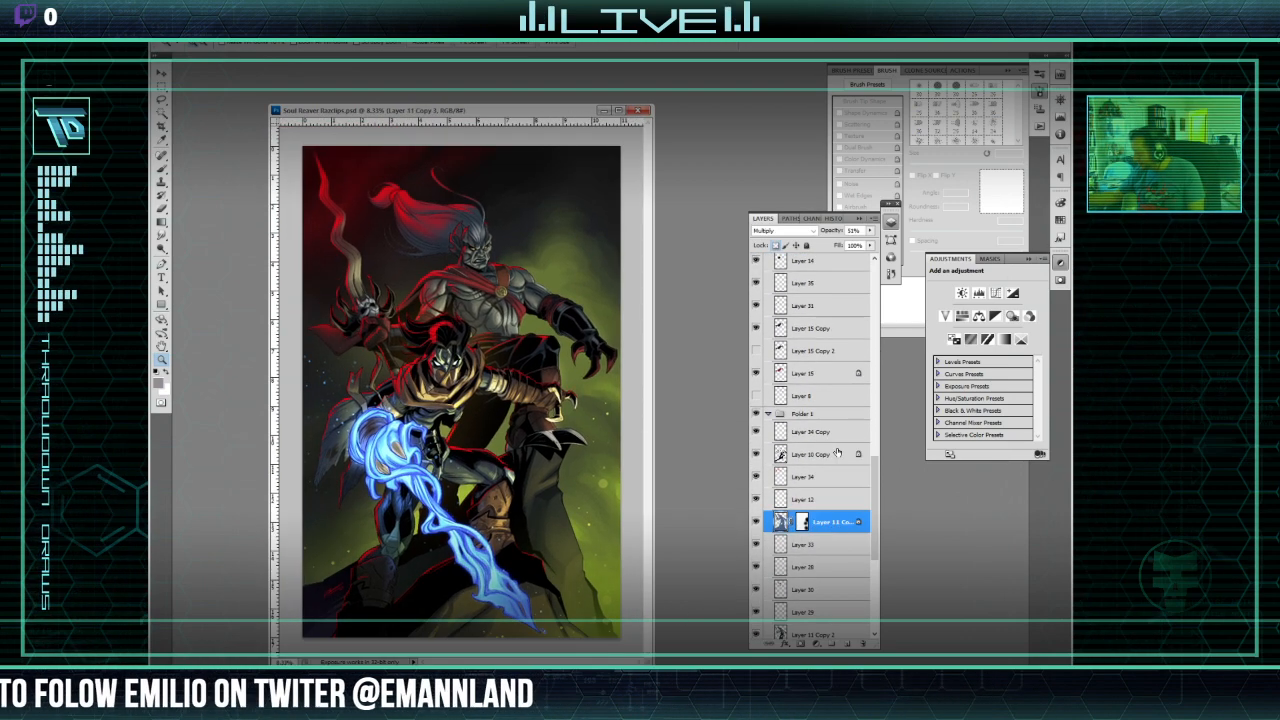
{"action": "left_click", "coordinate": [870, 231]}
{"action": "left_click_drag", "start_coordinate": [846, 244], "coordinate": [839, 248]}
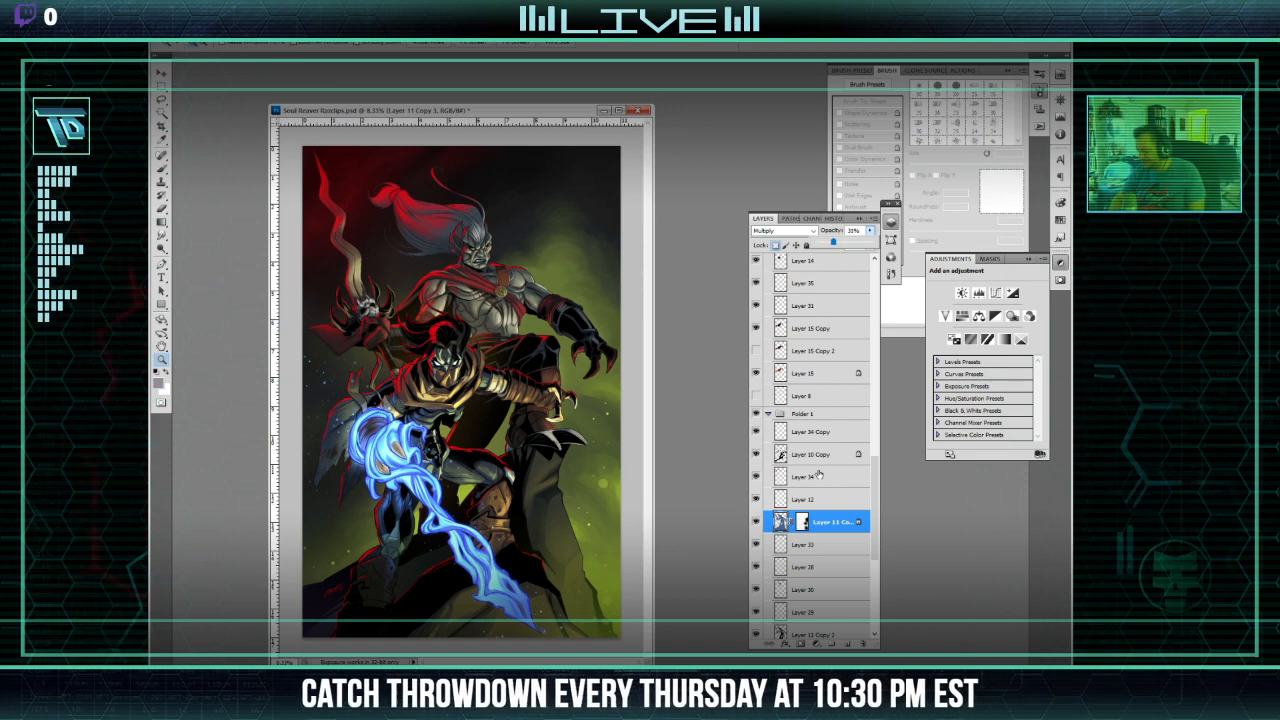
{"action": "key", "text": "Return"}
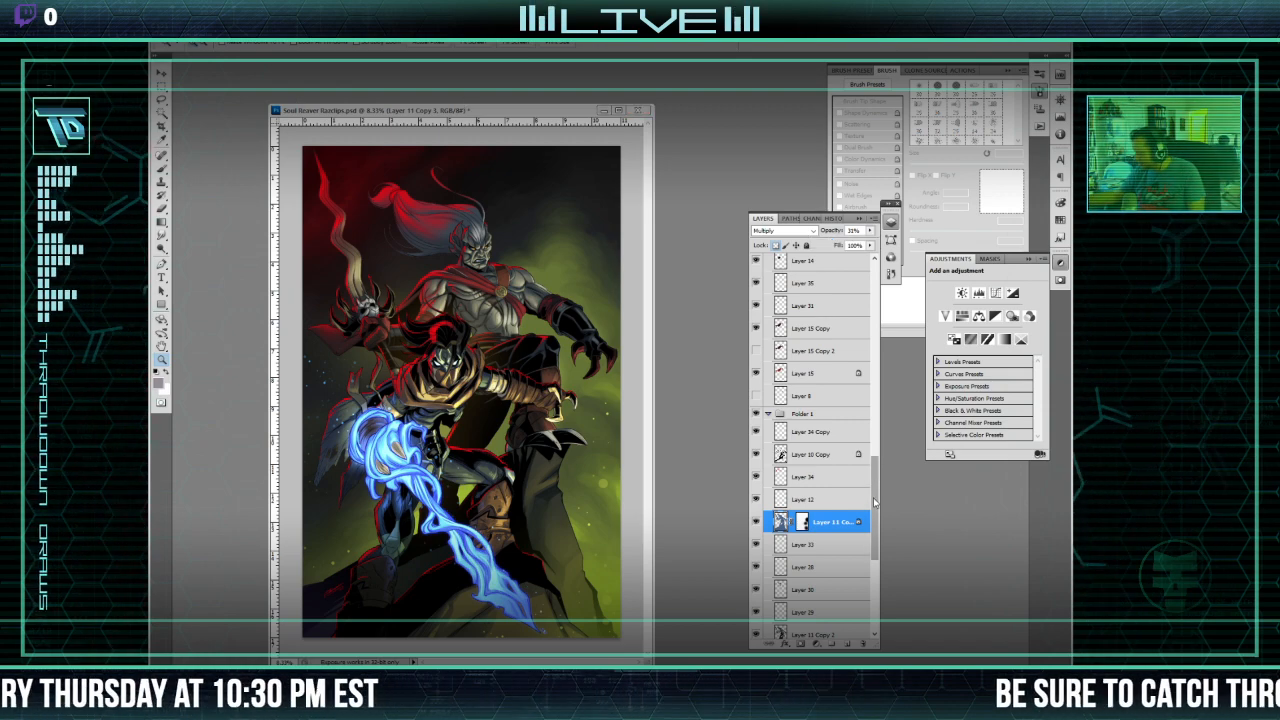
Step: Add a new layer with Normal mode and 100% opacity directly above Layer 42
{"action": "left_click_drag", "start_coordinate": [875, 497], "coordinate": [881, 307]}
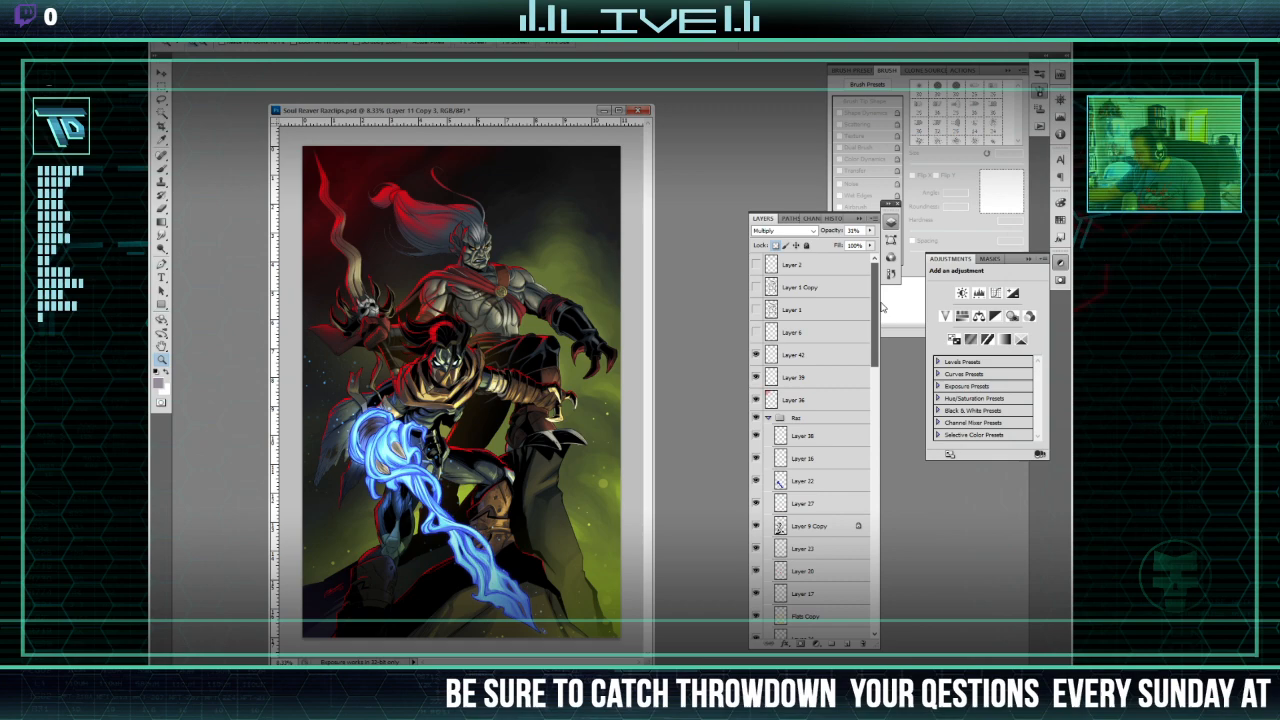
{"action": "left_click", "coordinate": [766, 355]}
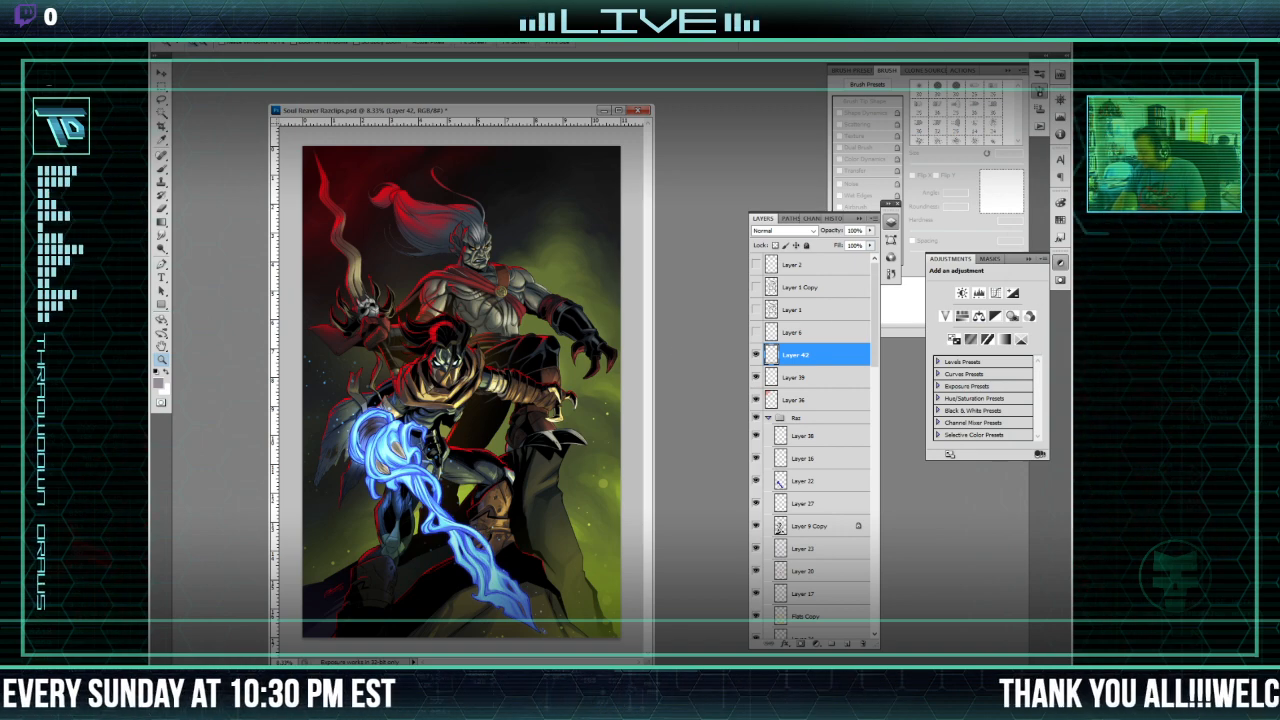
{"action": "left_click", "coordinate": [310, 44]}
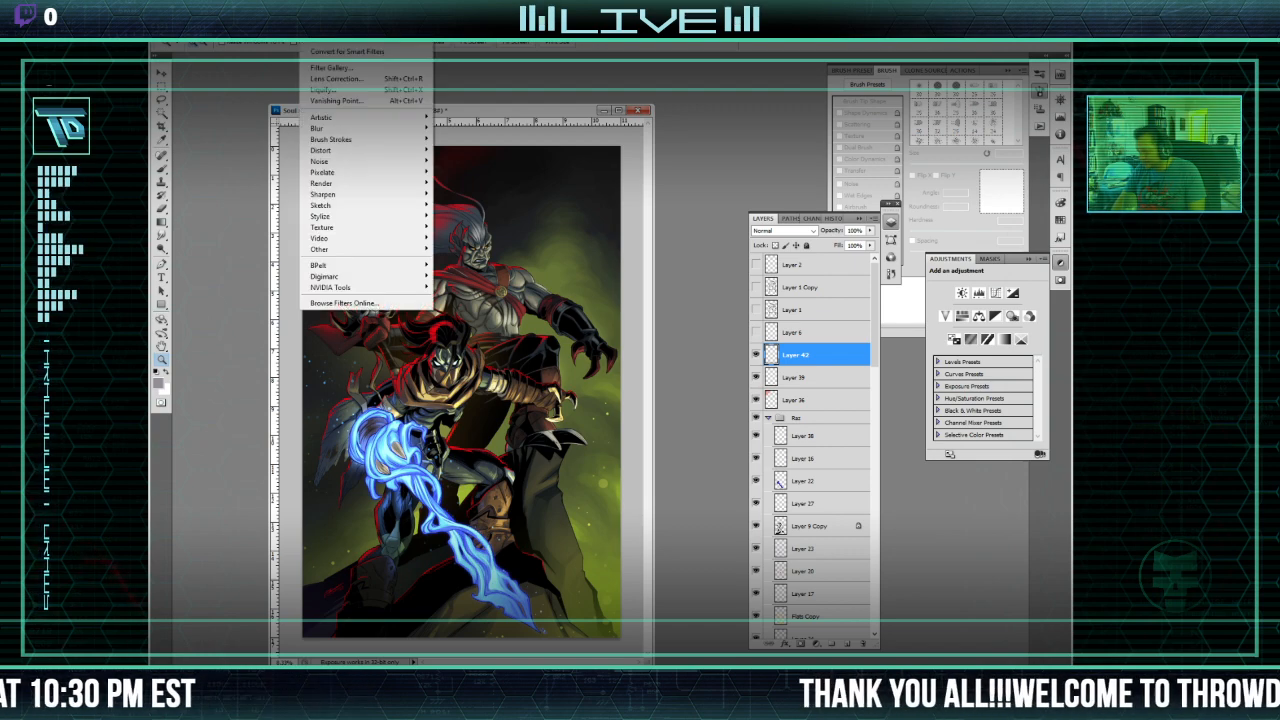
{"action": "mouse_move", "coordinate": [339, 127]}
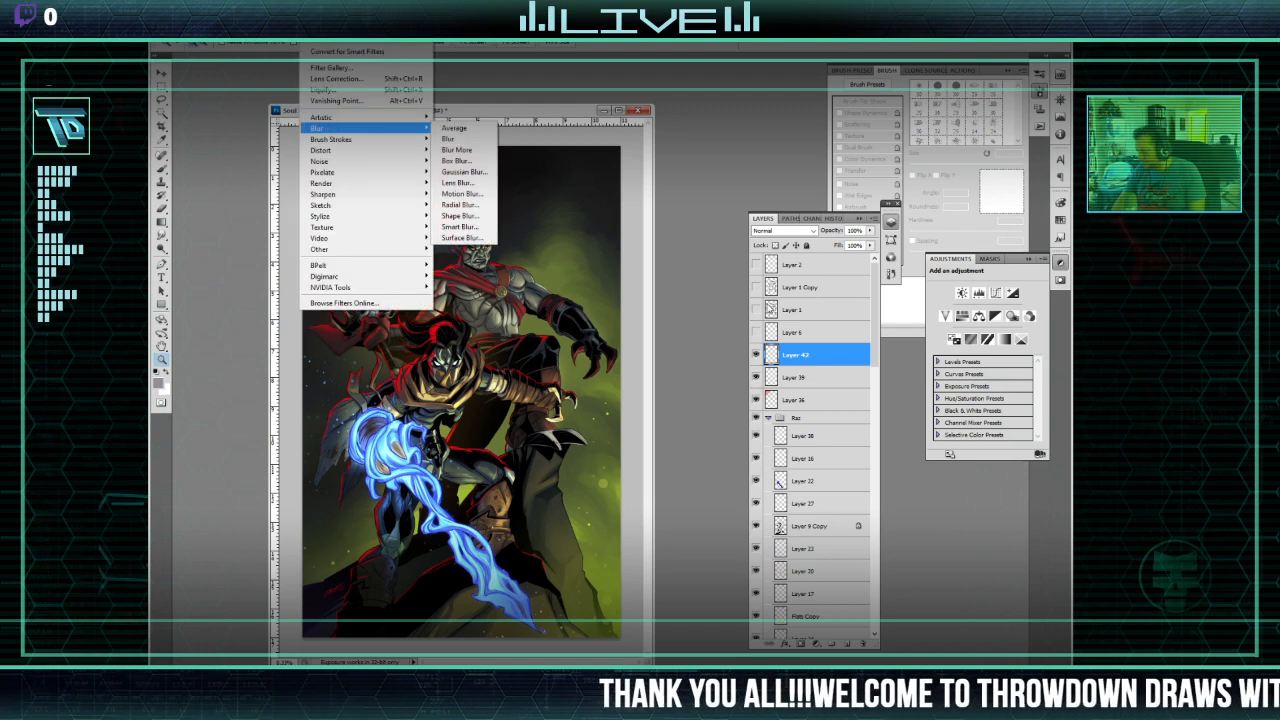
{"action": "left_click", "coordinate": [851, 257]}
{"action": "left_click", "coordinate": [875, 229]}
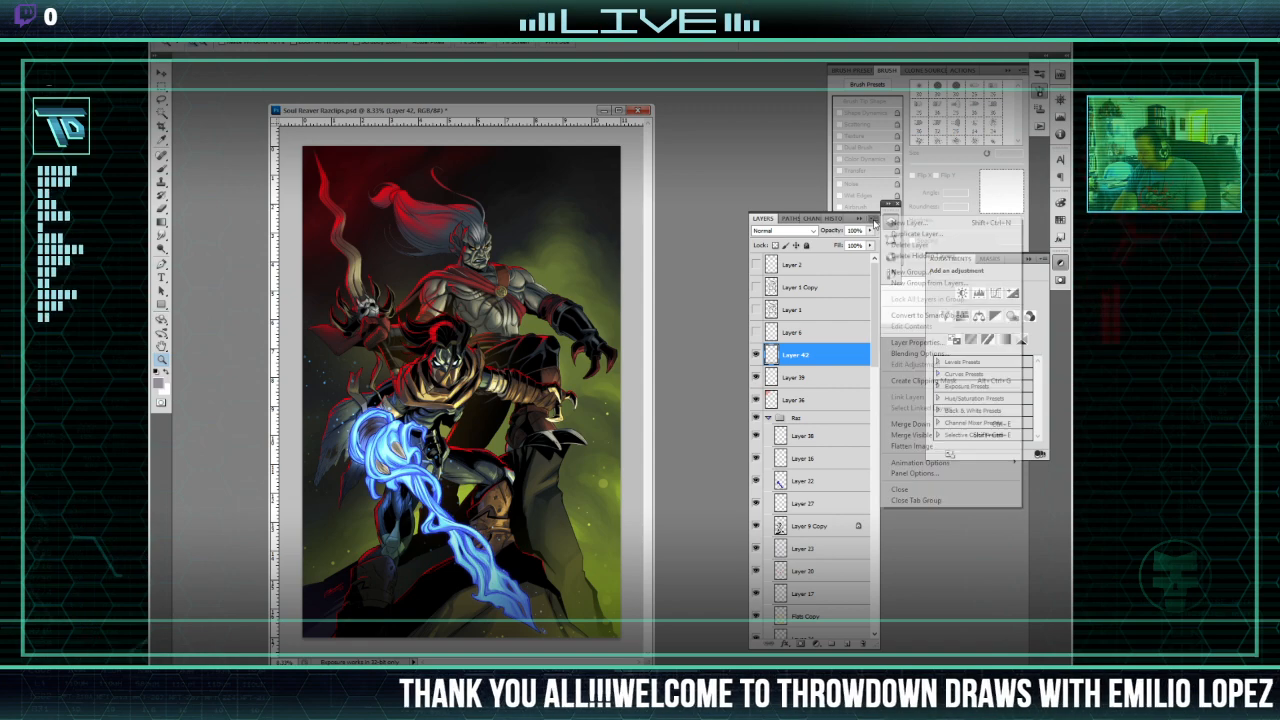
{"action": "left_click", "coordinate": [900, 221]}
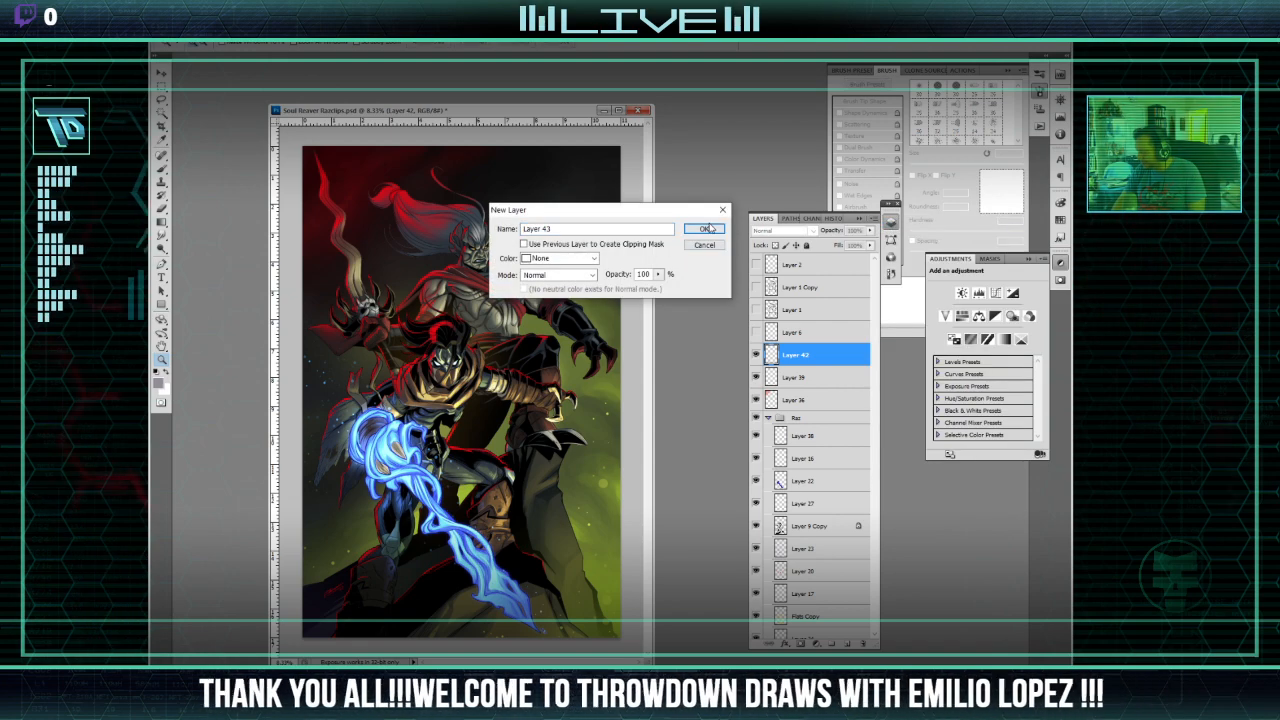
{"action": "left_click", "coordinate": [706, 229]}
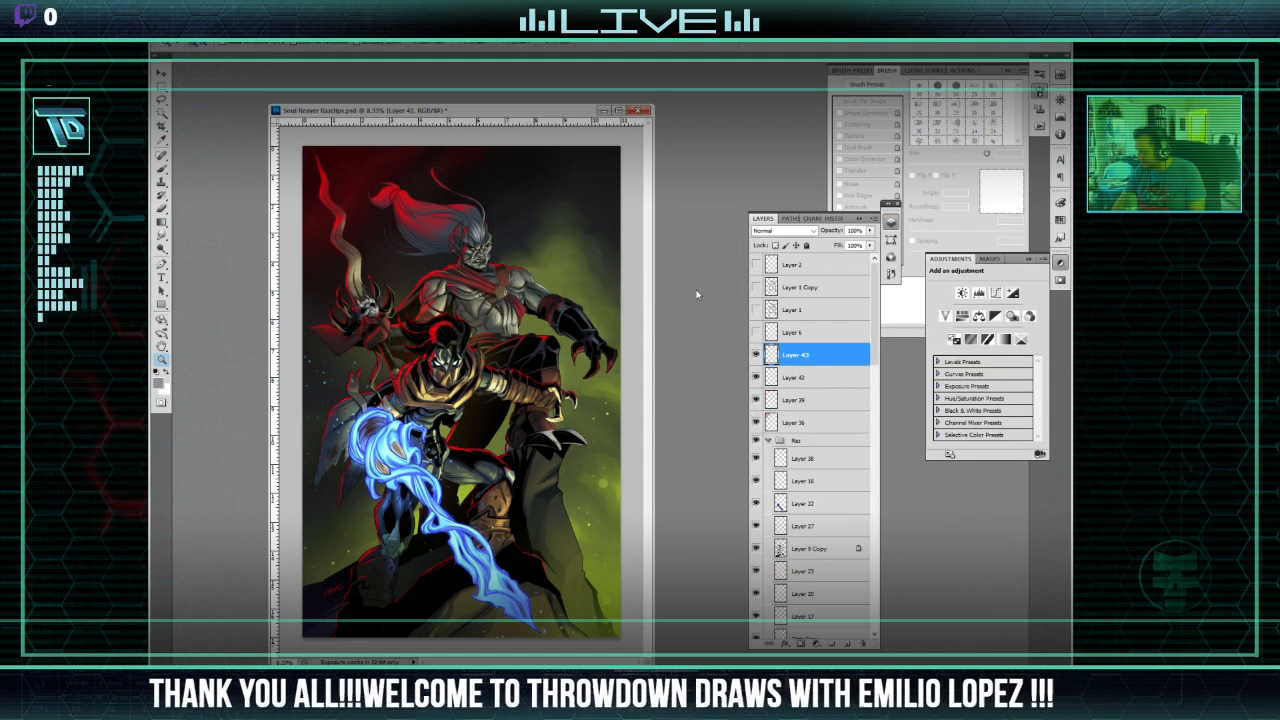
Step: Try to apply the Grain texture filter to the empty new layer
{"action": "left_click", "coordinate": [162, 141]}
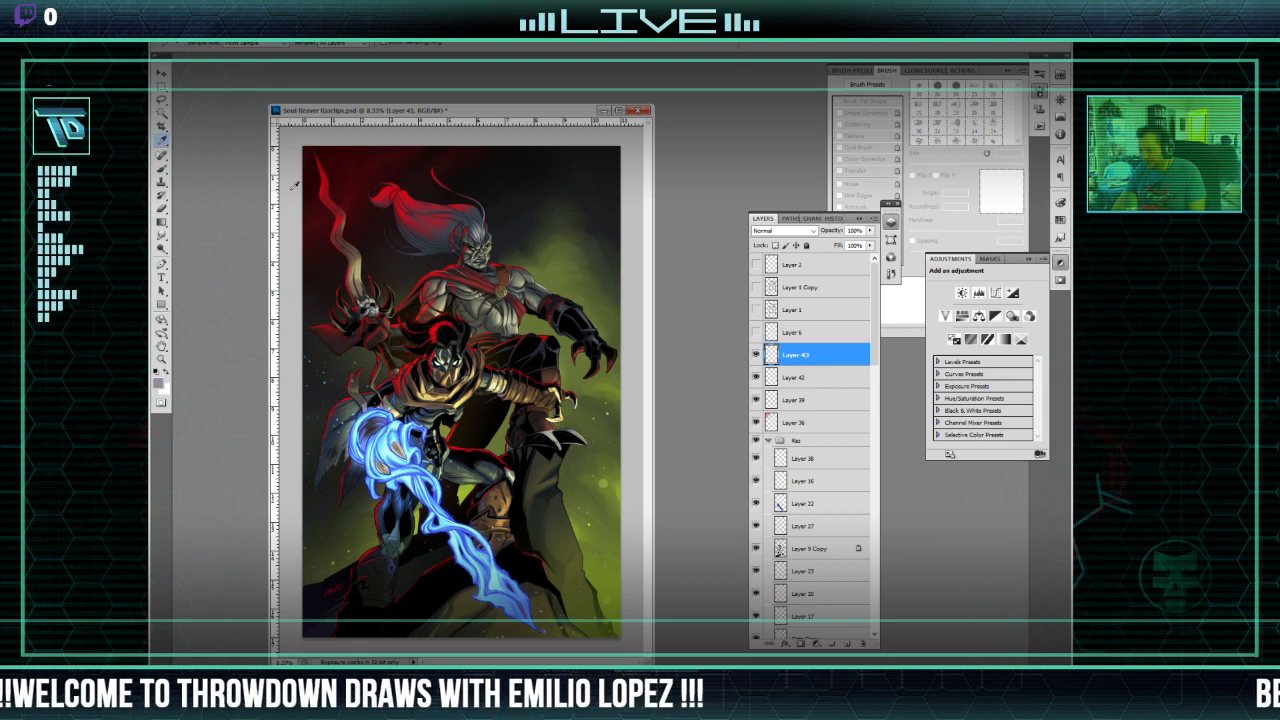
{"action": "left_click", "coordinate": [256, 27]}
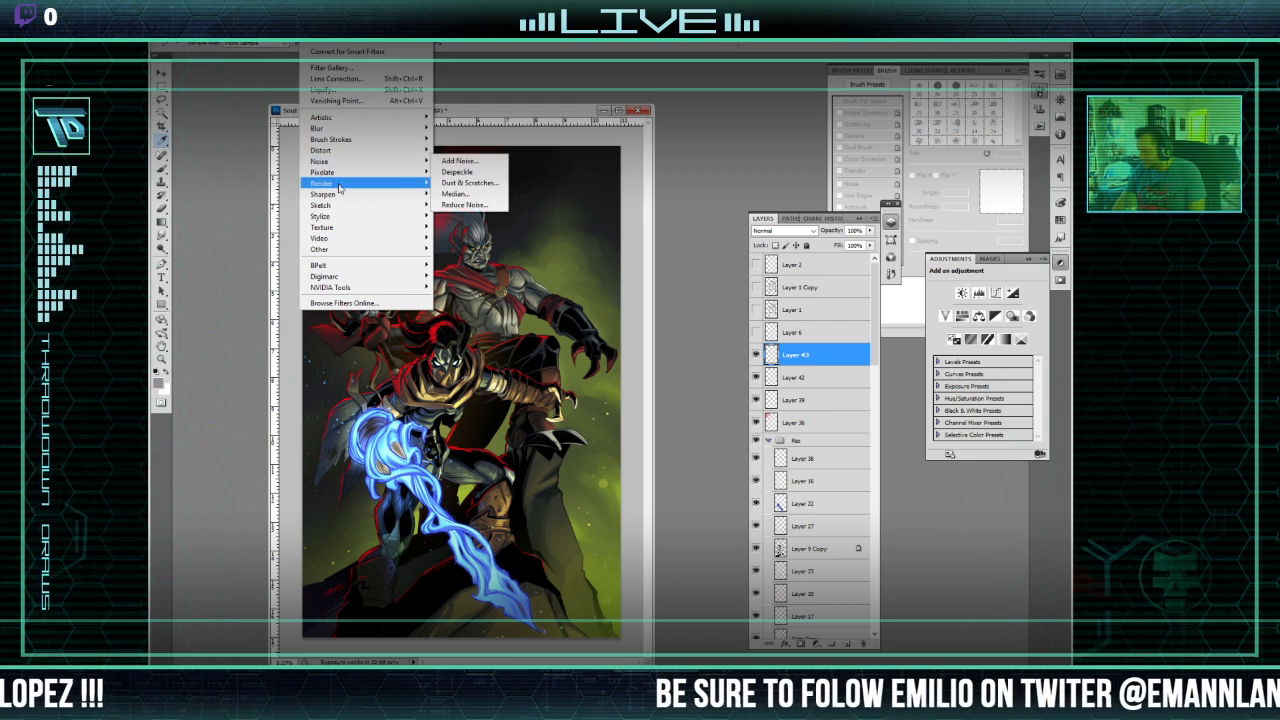
{"action": "mouse_move", "coordinate": [351, 177]}
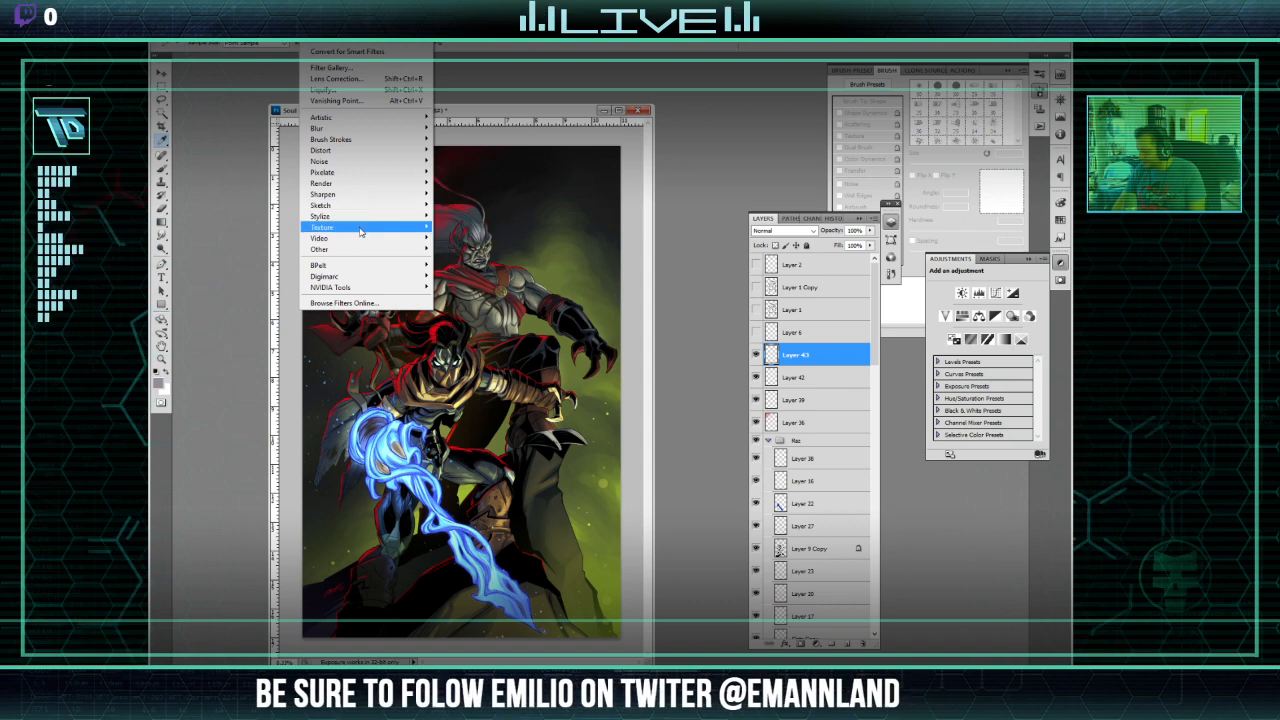
{"action": "mouse_move", "coordinate": [398, 228]}
{"action": "left_click", "coordinate": [452, 237]}
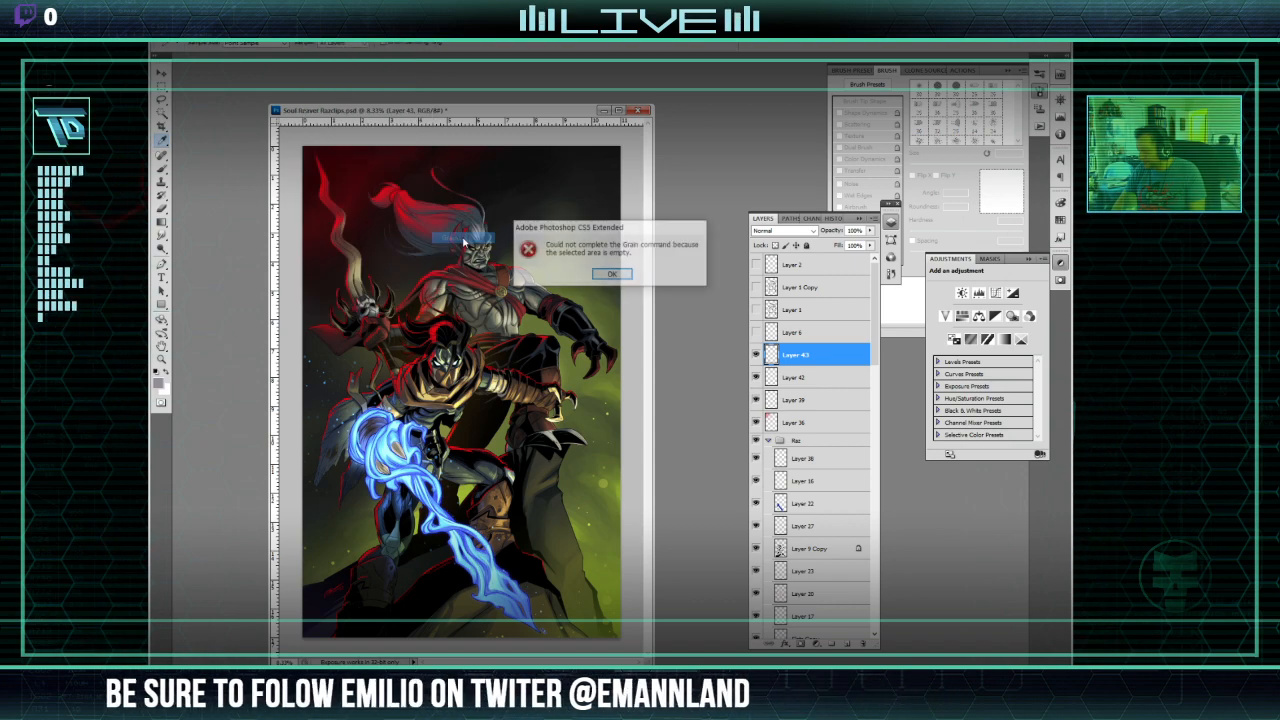
{"action": "left_click", "coordinate": [607, 274]}
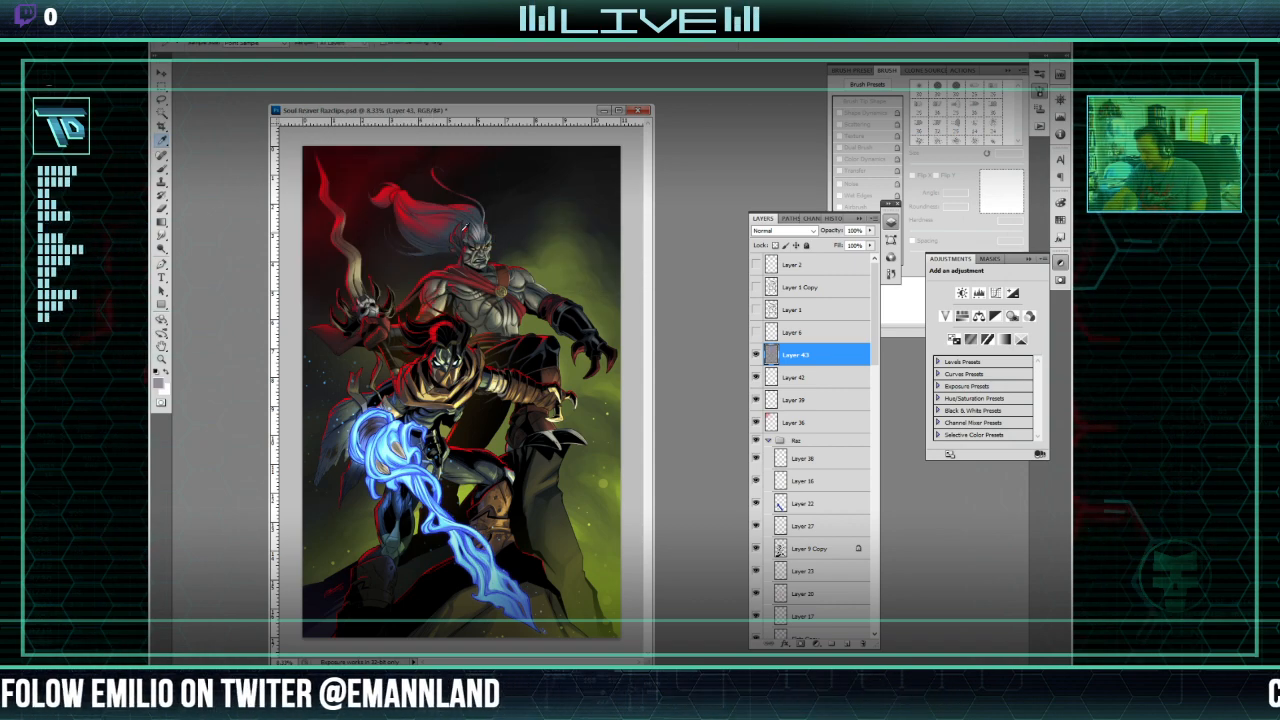
Step: Fill the new layer with the foreground color and apply the Grain texture filter with grain type Regular
{"action": "key", "text": "alt+BackSpace"}
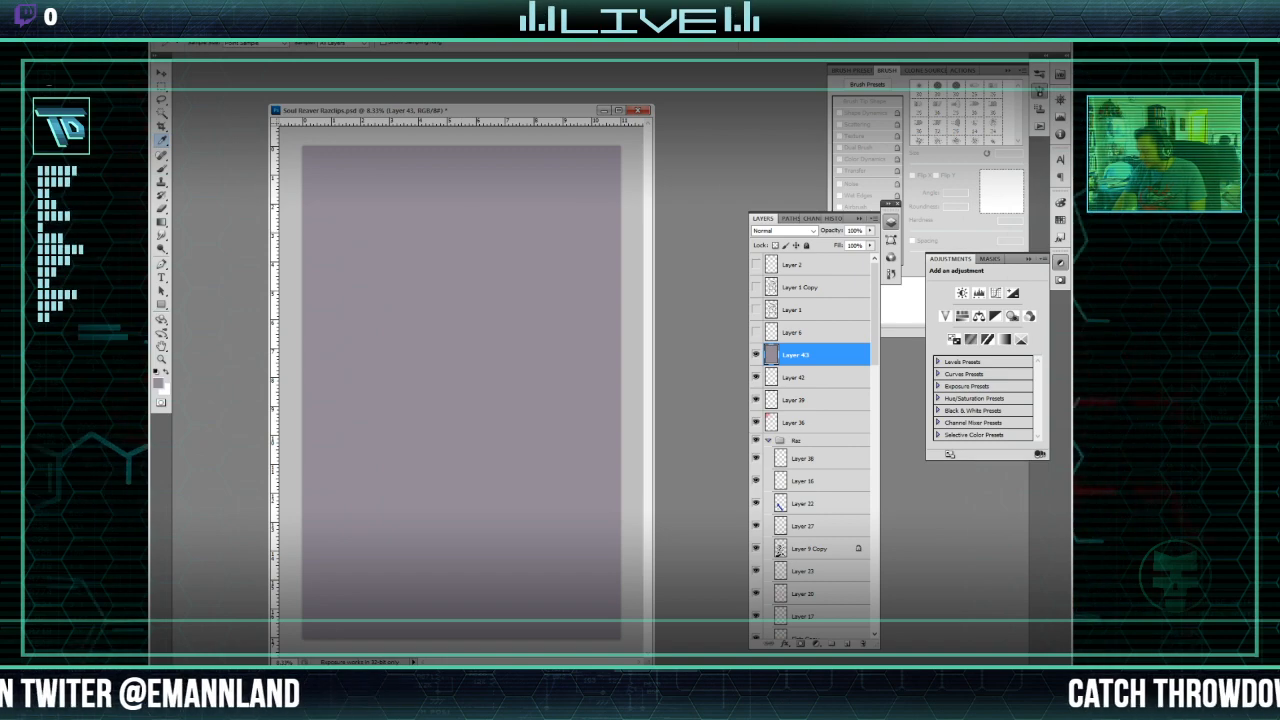
{"action": "left_click", "coordinate": [316, 28]}
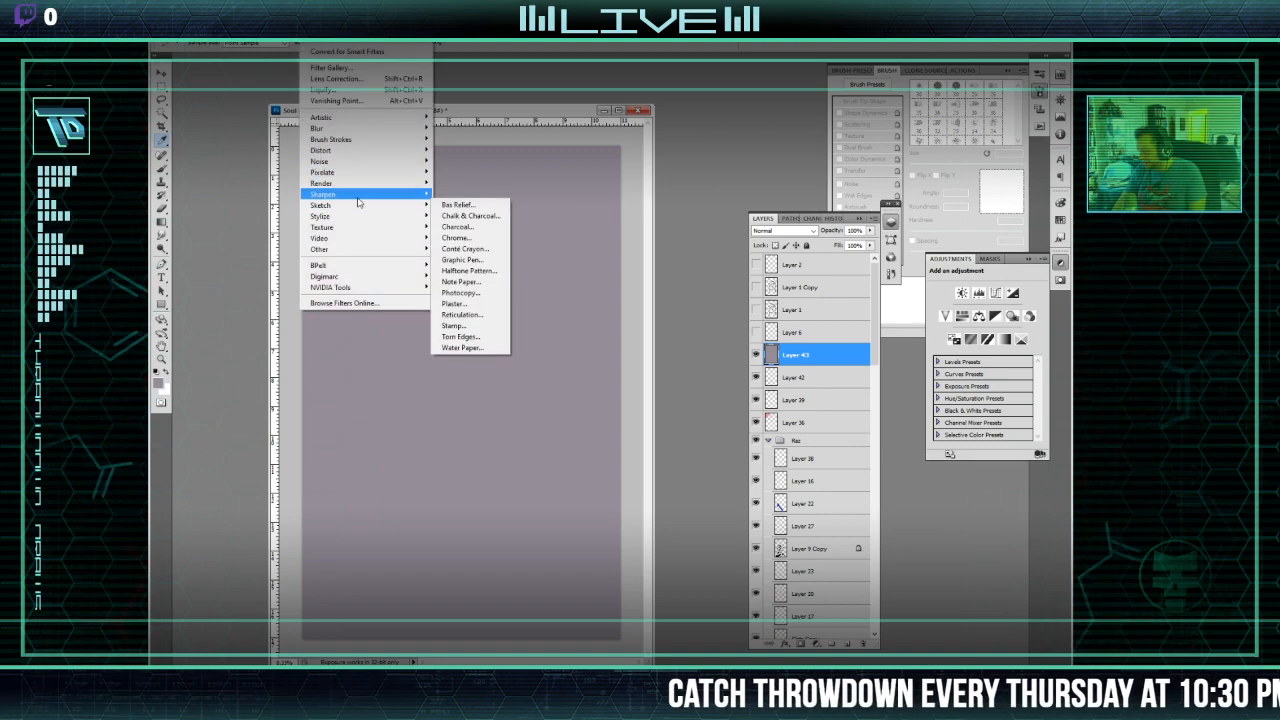
{"action": "mouse_move", "coordinate": [341, 228]}
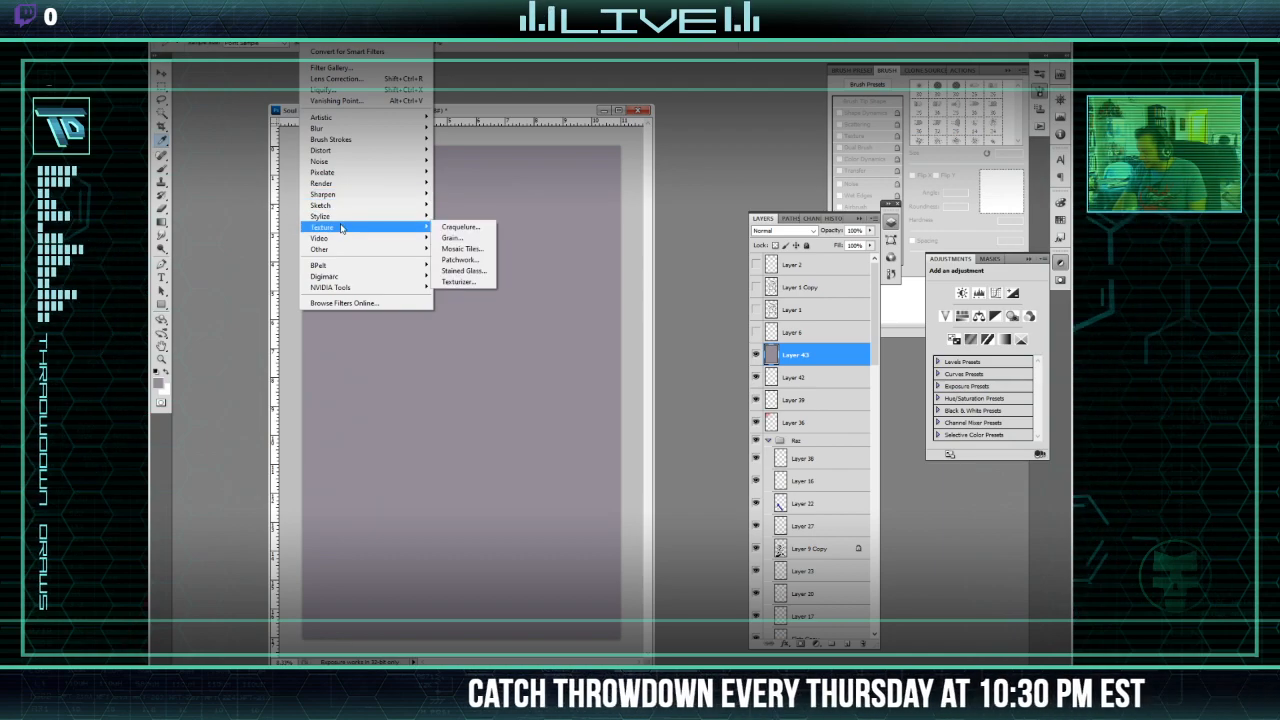
{"action": "left_click", "coordinate": [468, 237]}
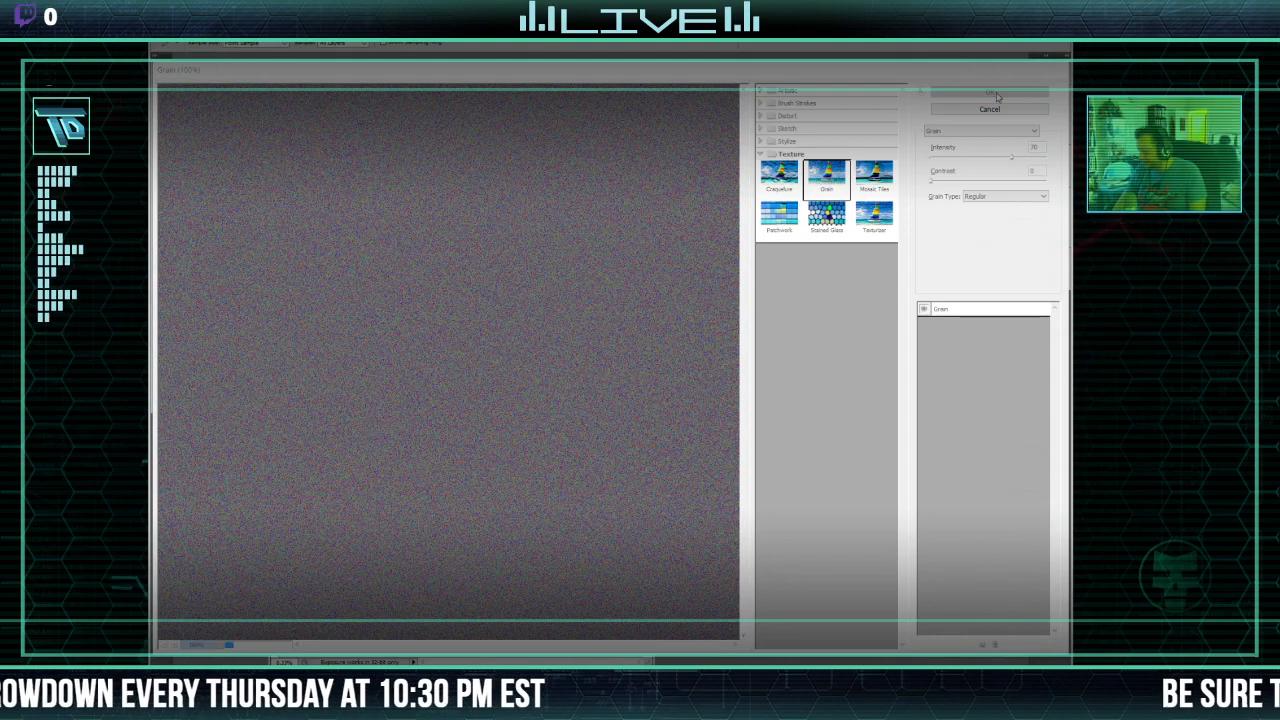
{"action": "left_click", "coordinate": [989, 91]}
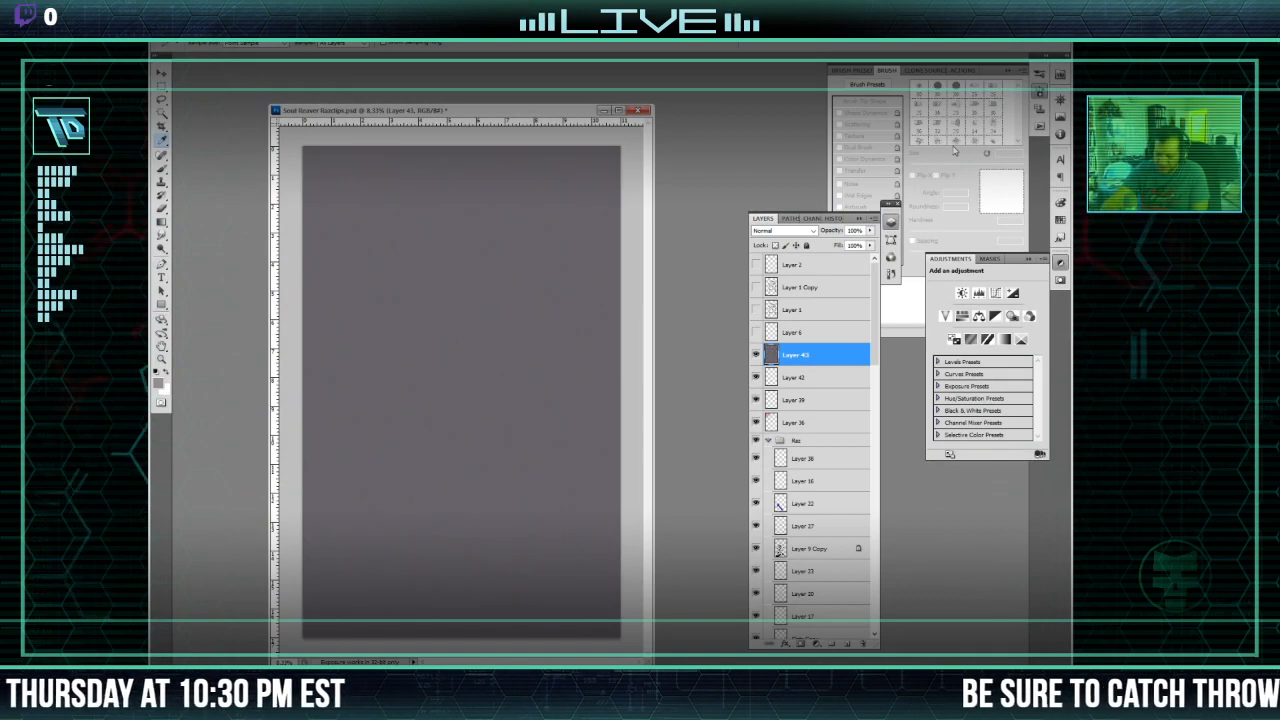
Step: Desaturate the grain layer with saturation -100 and set its blending mode to Overlay
{"action": "key", "text": "ctrl+u"}
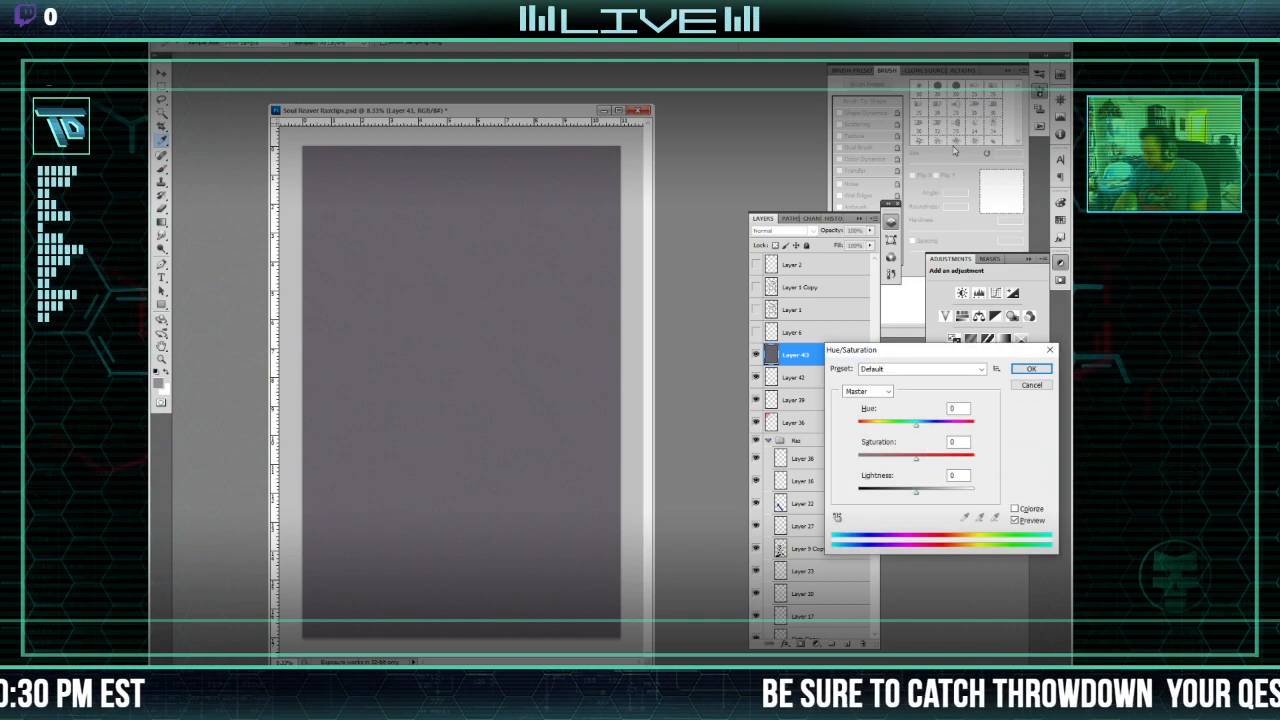
{"action": "left_click_drag", "start_coordinate": [916, 457], "coordinate": [793, 476]}
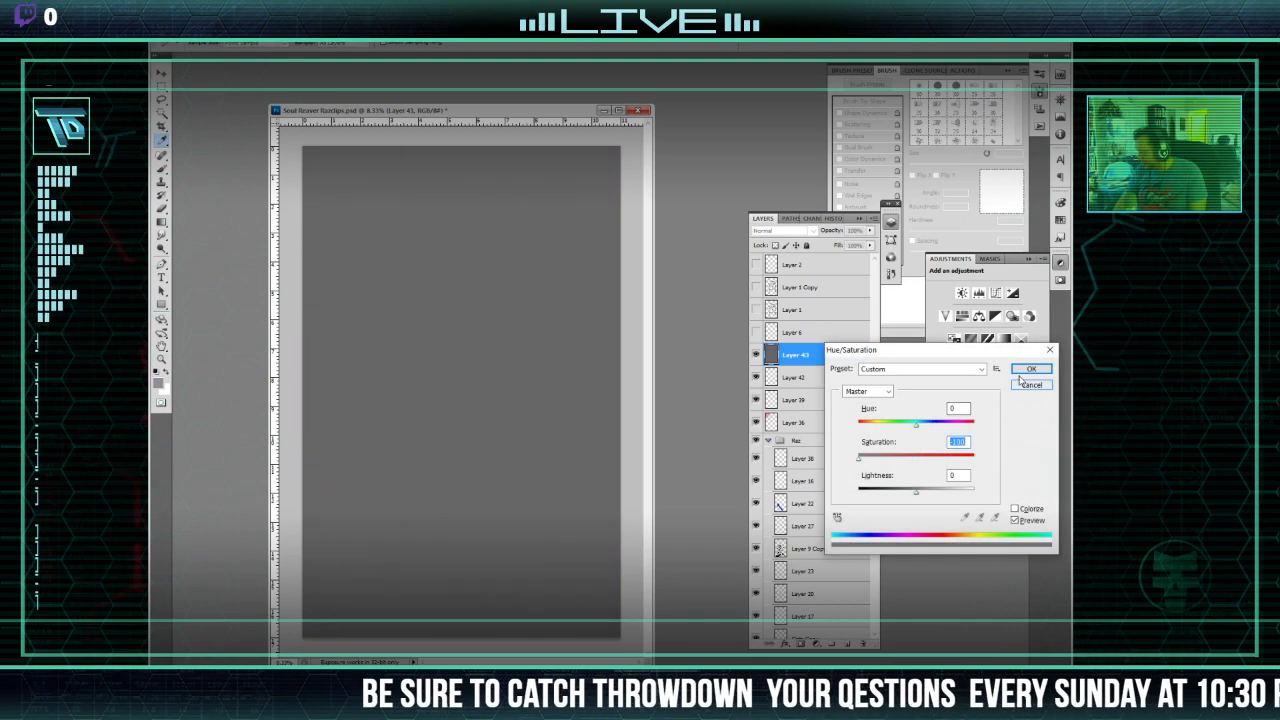
{"action": "left_click", "coordinate": [1028, 370]}
{"action": "left_click", "coordinate": [786, 231]}
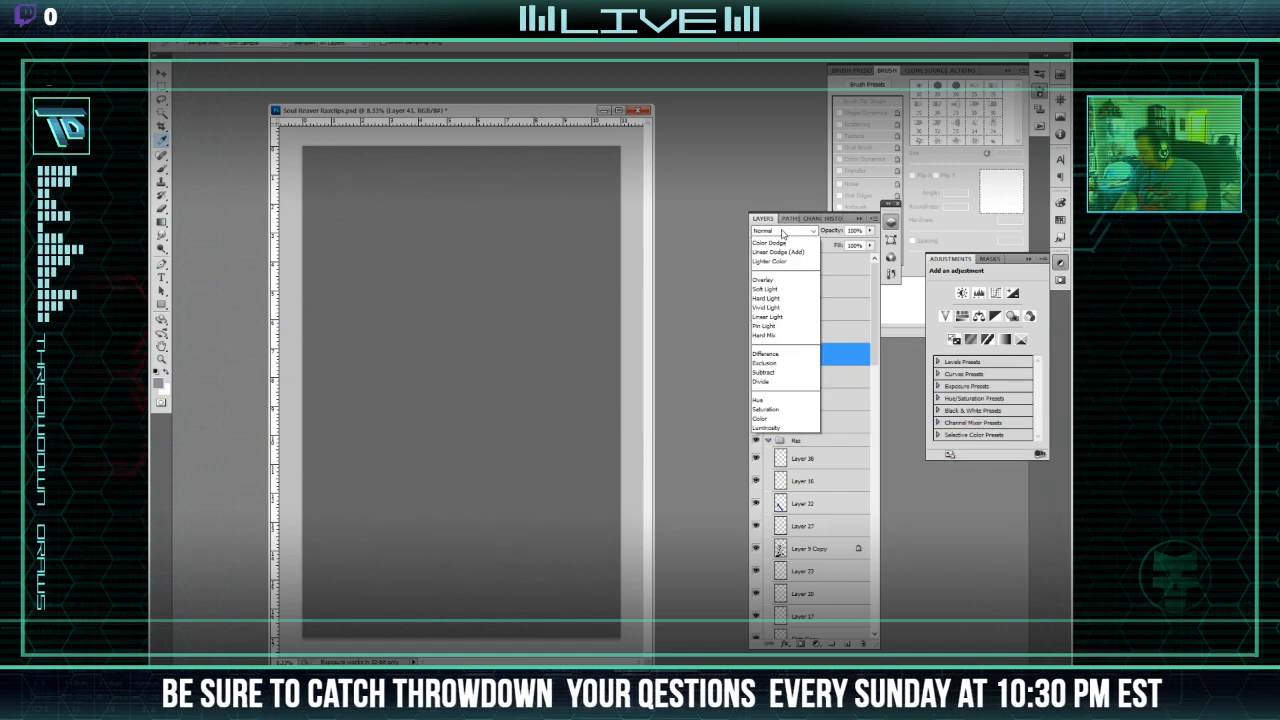
{"action": "left_click", "coordinate": [792, 381]}
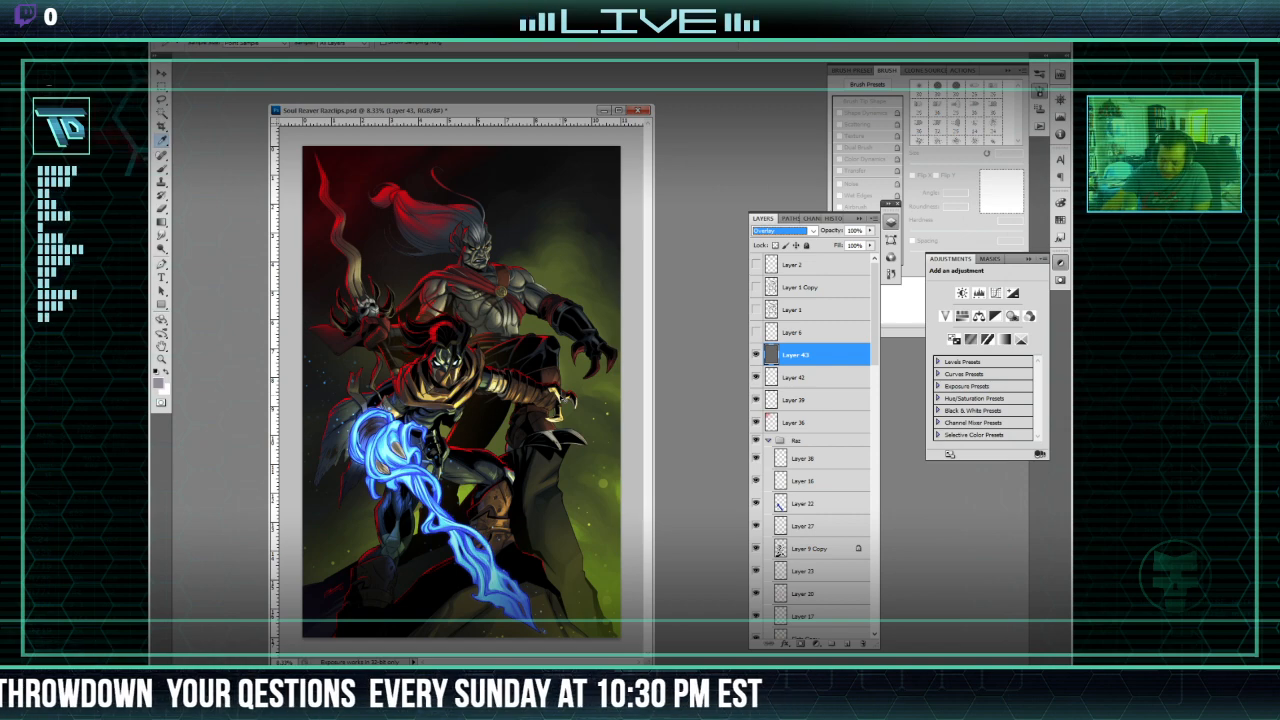
Step: Adjust the grain layer's Levels to shadow input 30 and midtone 1.40, with a reduced highlight input
{"action": "key", "text": "ctrl+l"}
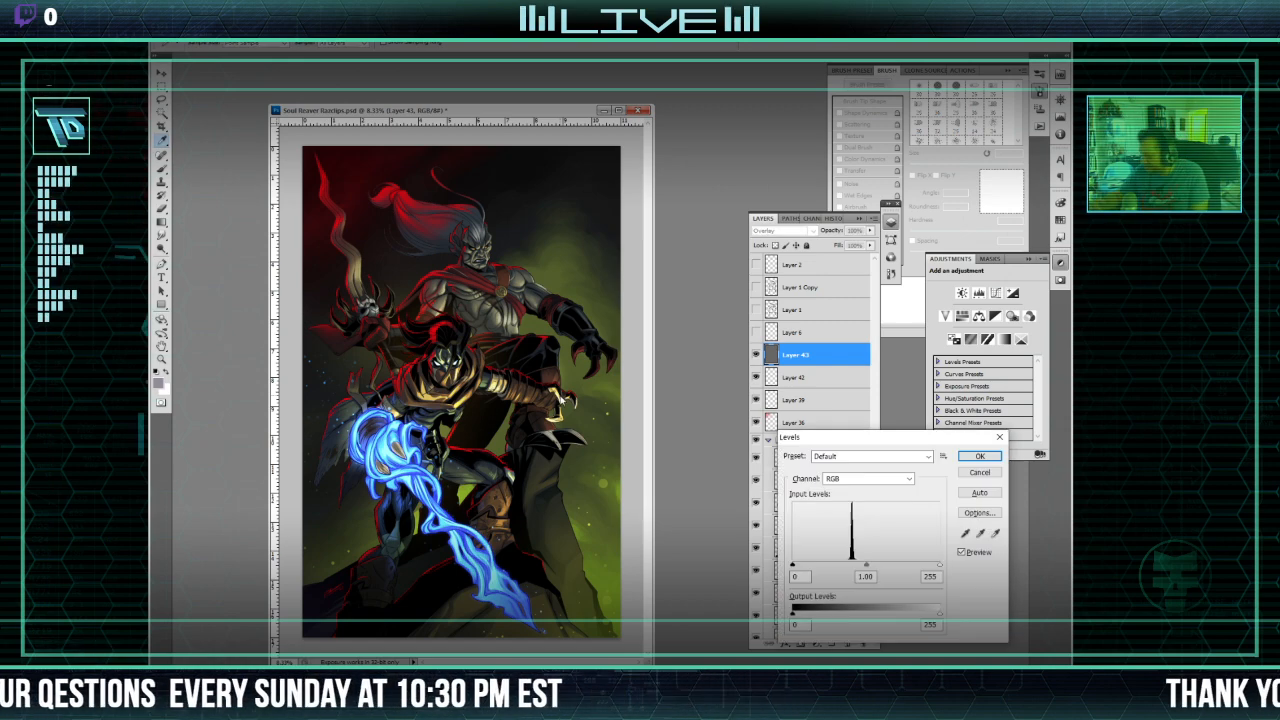
{"action": "left_click_drag", "start_coordinate": [852, 566], "coordinate": [820, 568]}
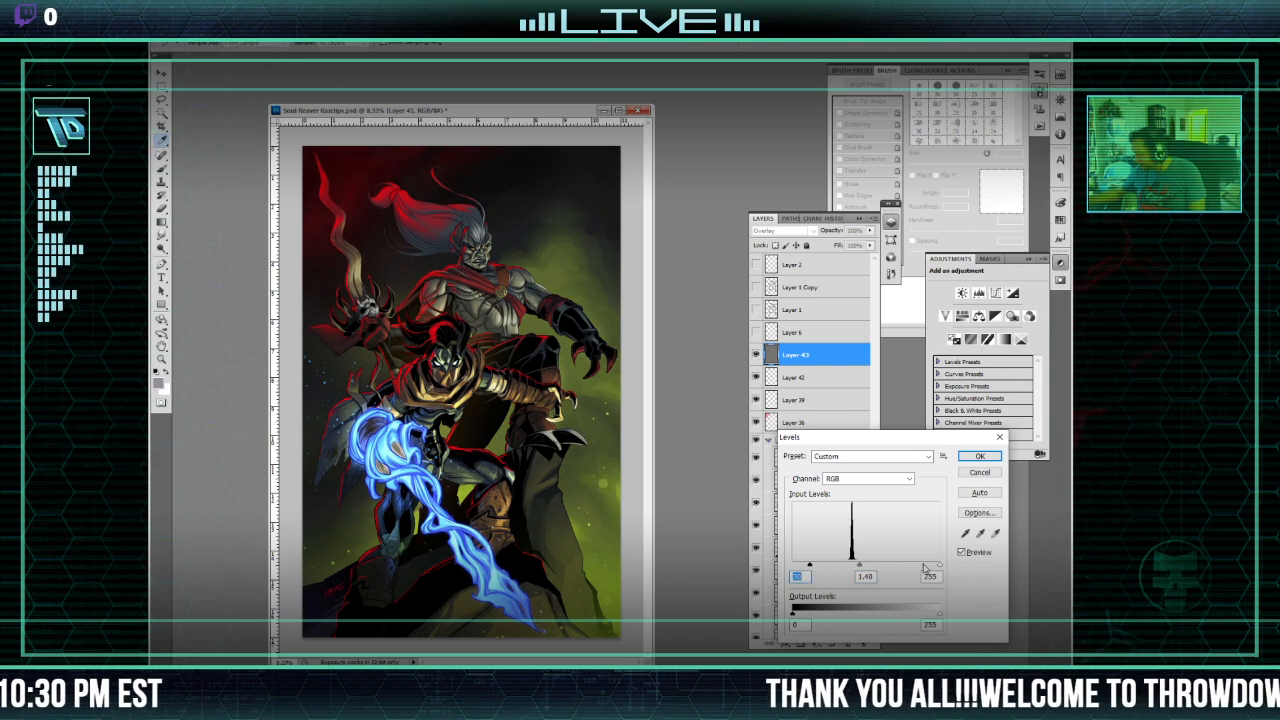
{"action": "type", "text": "30"}
{"action": "key", "text": "Tab"}
{"action": "key", "text": "Tab"}
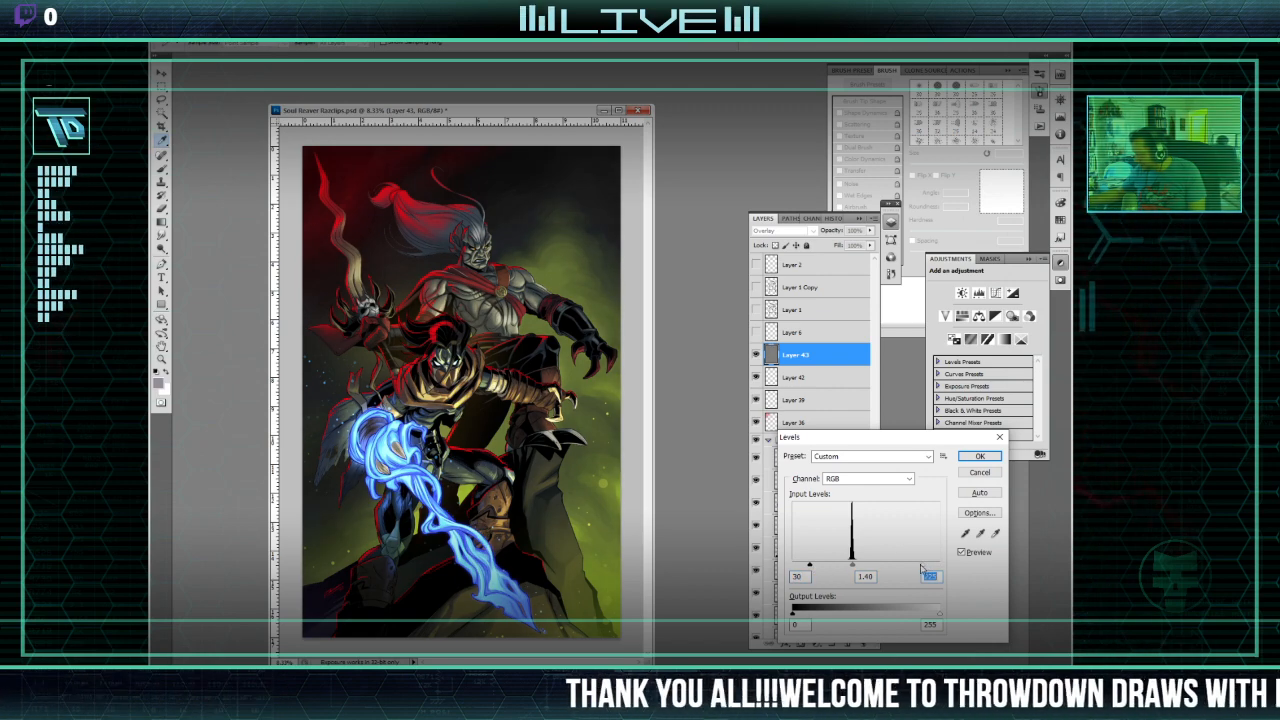
{"action": "left_click", "coordinate": [981, 468]}
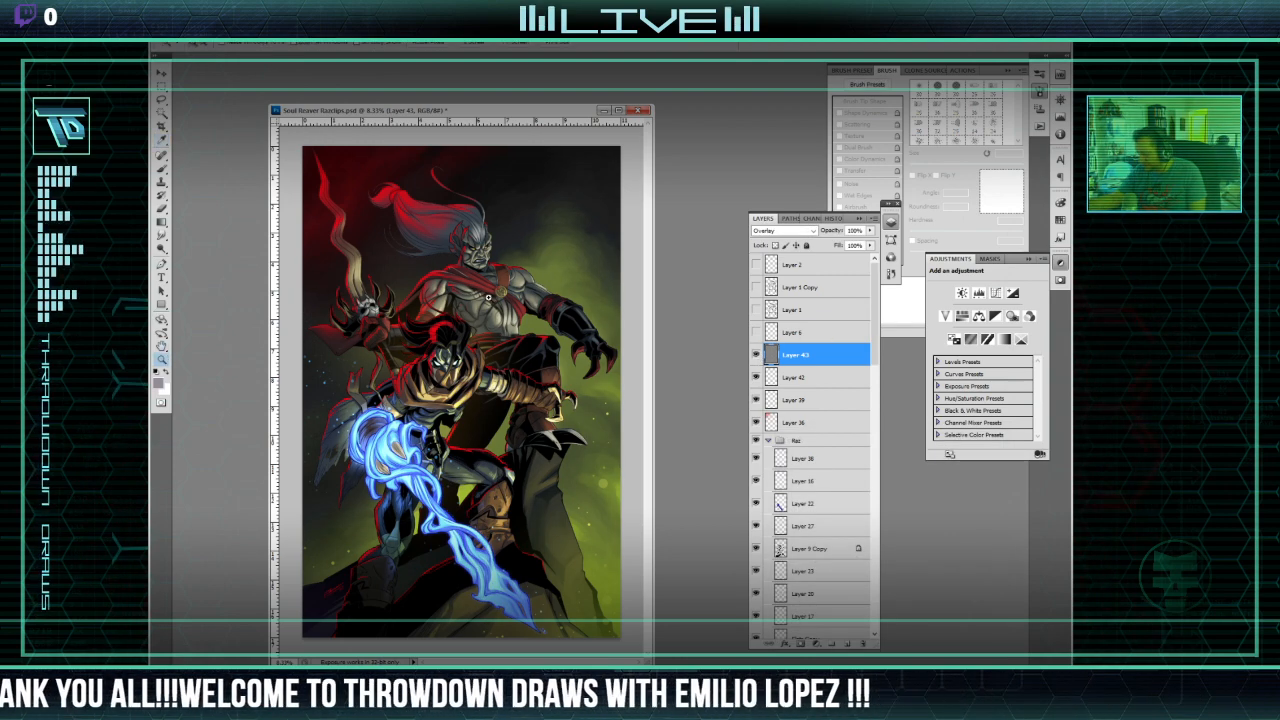
Step: Adjust the grain layer's Levels with a raised shadow input and highlight input 202, and compare the artwork with the layer hidden
{"action": "key", "text": "ctrl+plus"}
{"action": "key", "text": "ctrl+plus"}
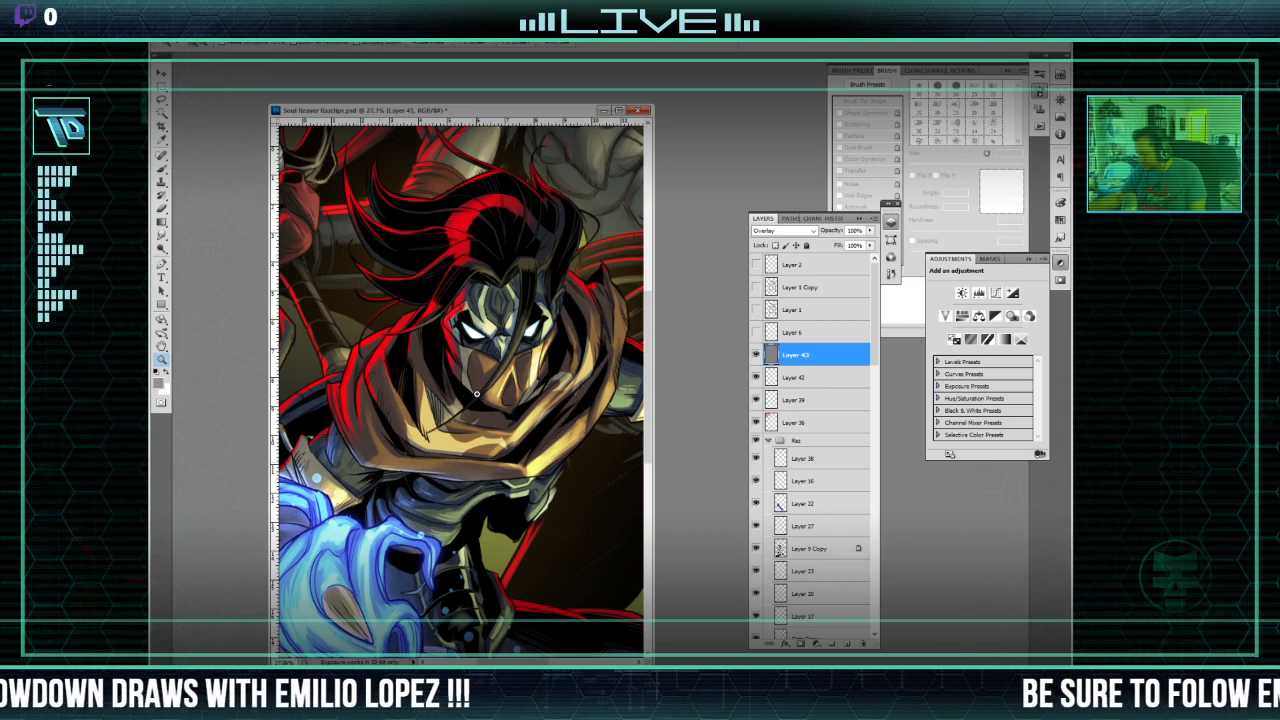
{"action": "left_click", "coordinate": [505, 375]}
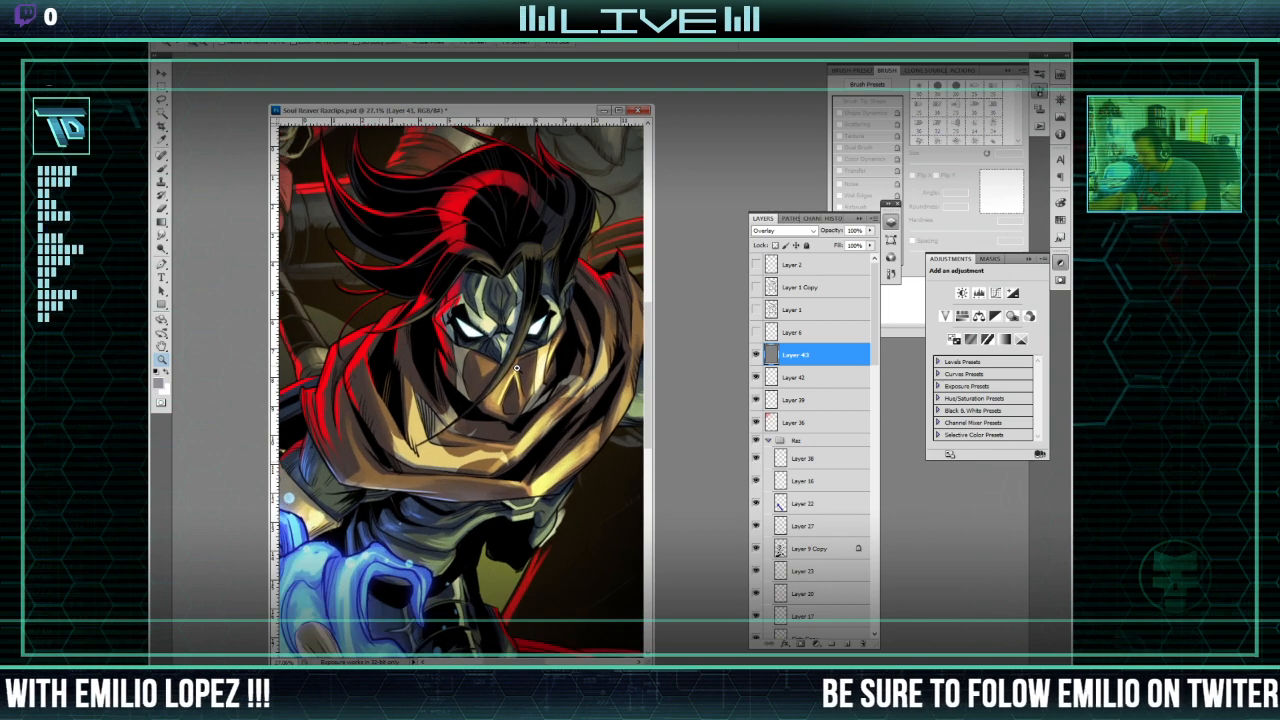
{"action": "left_click", "coordinate": [520, 373]}
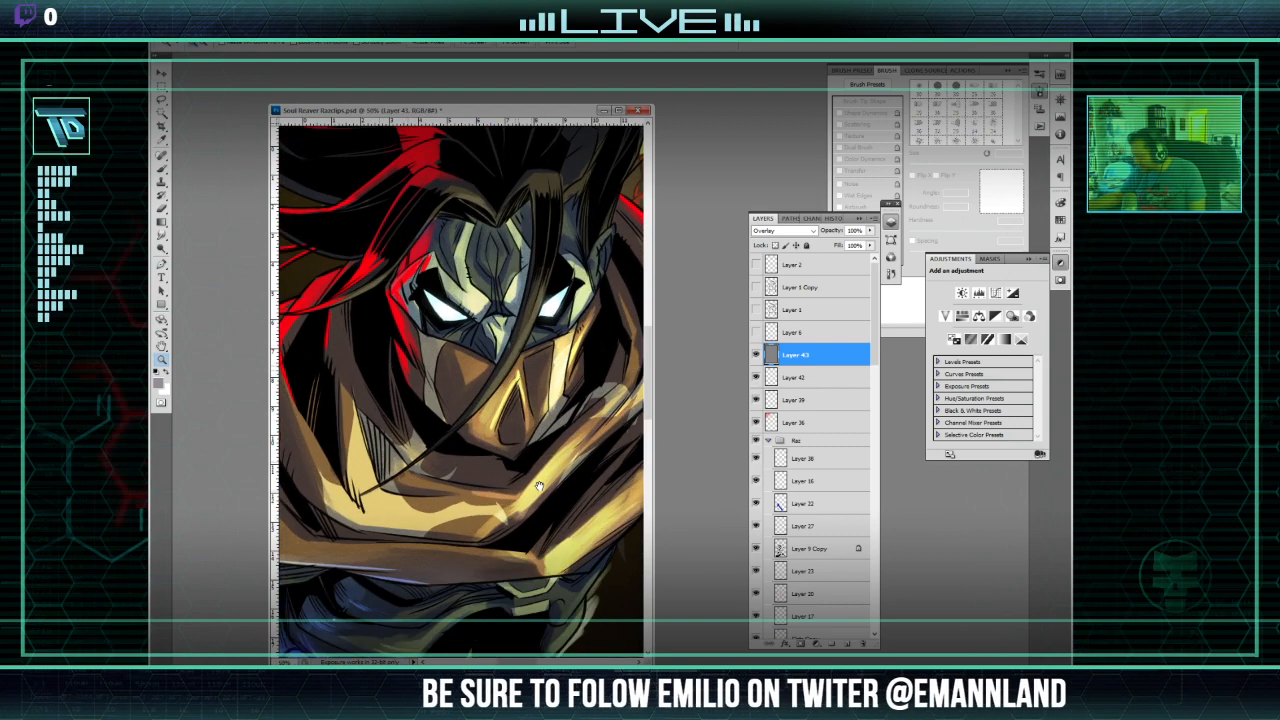
{"action": "left_click_drag", "start_coordinate": [538, 486], "coordinate": [520, 505]}
{"action": "key", "text": "ctrl+l"}
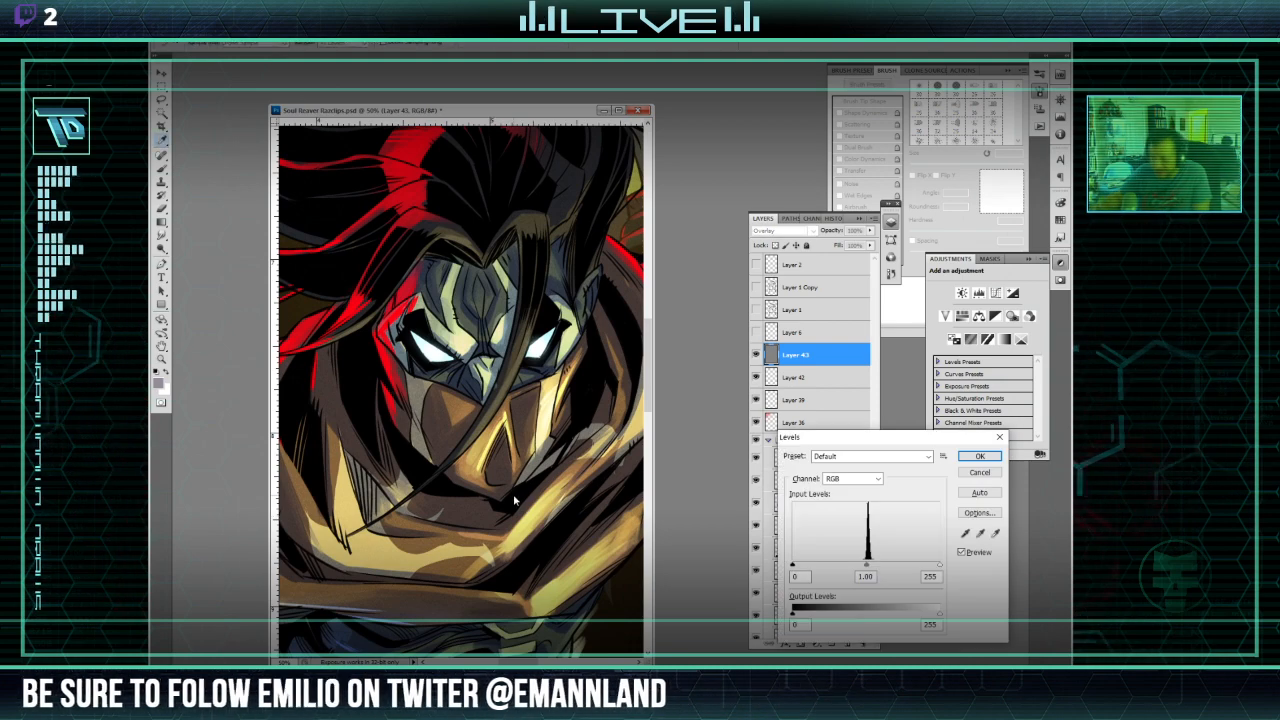
{"action": "left_click_drag", "start_coordinate": [792, 565], "coordinate": [816, 565]}
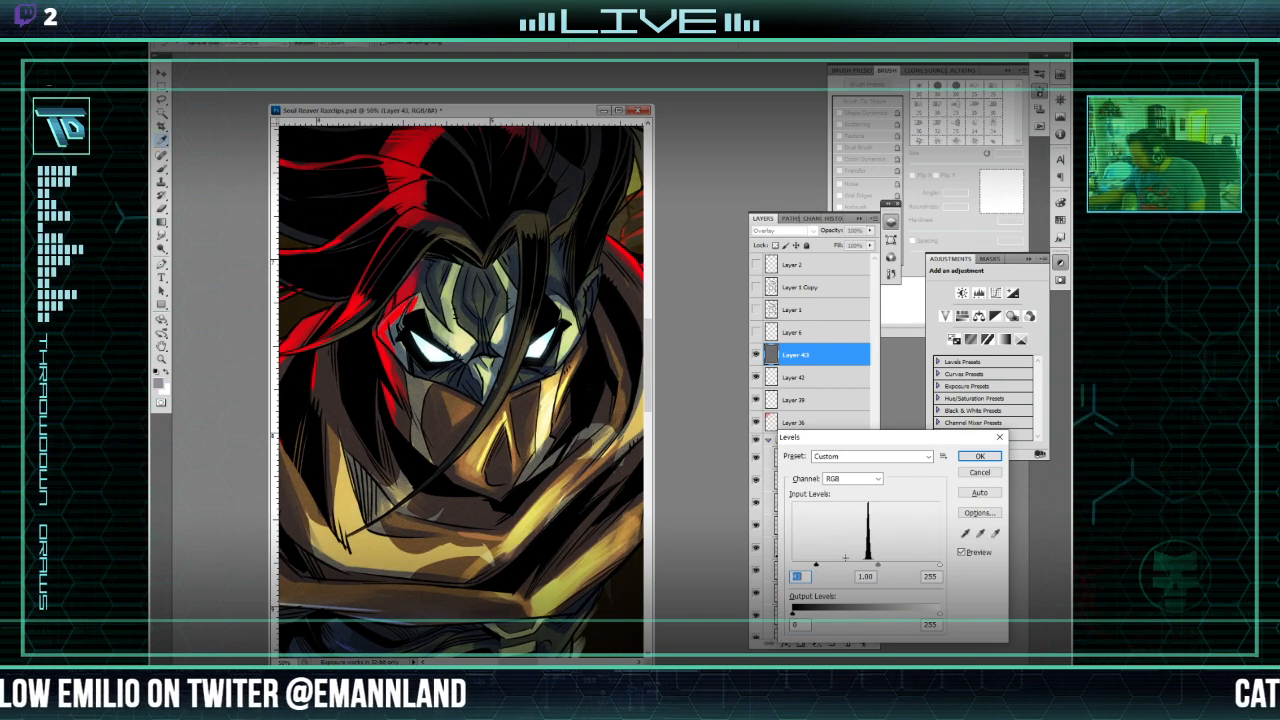
{"action": "left_click_drag", "start_coordinate": [938, 565], "coordinate": [908, 566]}
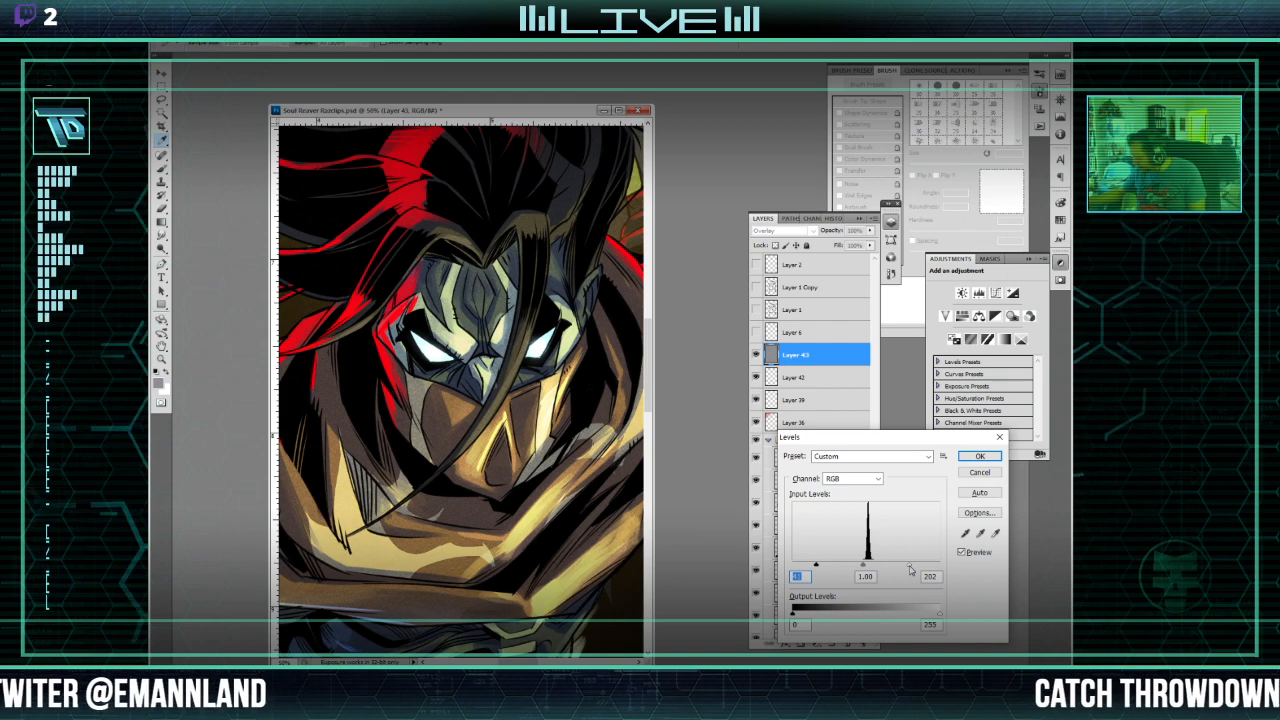
{"action": "key", "text": "Return"}
{"action": "left_click", "coordinate": [757, 356]}
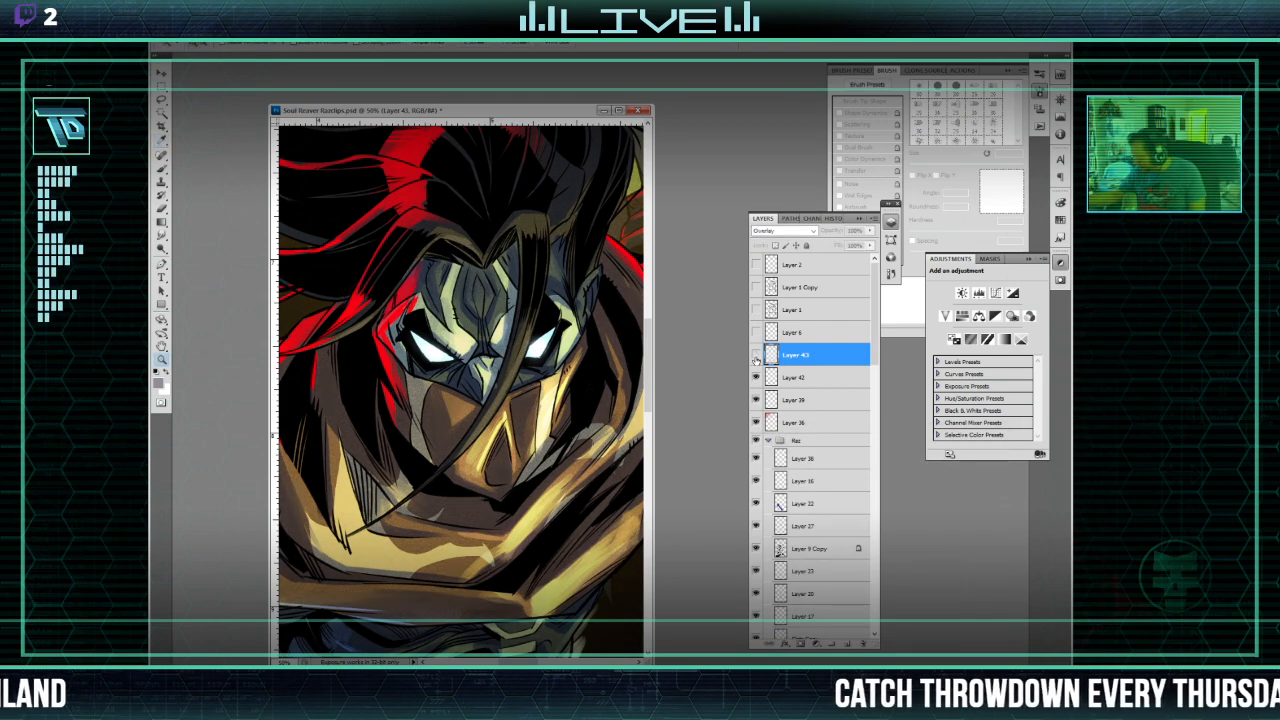
{"action": "left_click", "coordinate": [757, 356]}
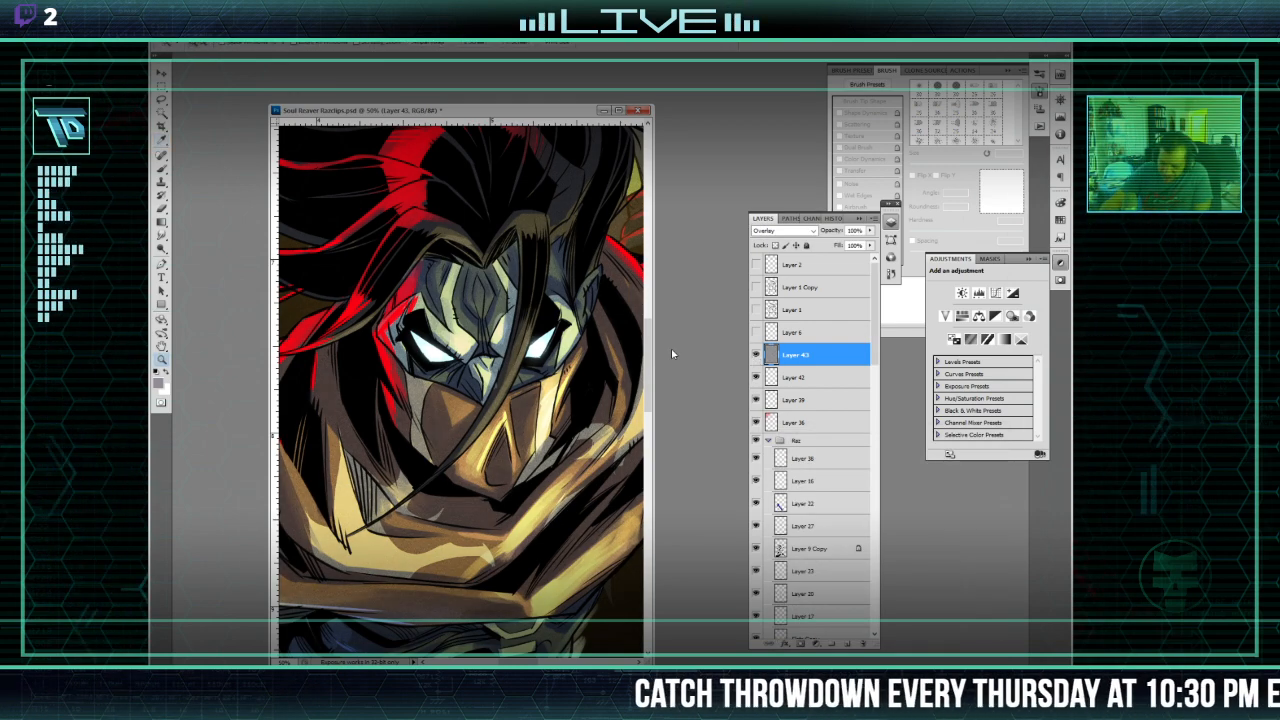
Step: Slightly darken the grain layer's midtones with another Levels adjustment
{"action": "key", "text": "ctrl+l"}
{"action": "left_click_drag", "start_coordinate": [870, 566], "coordinate": [874, 568]}
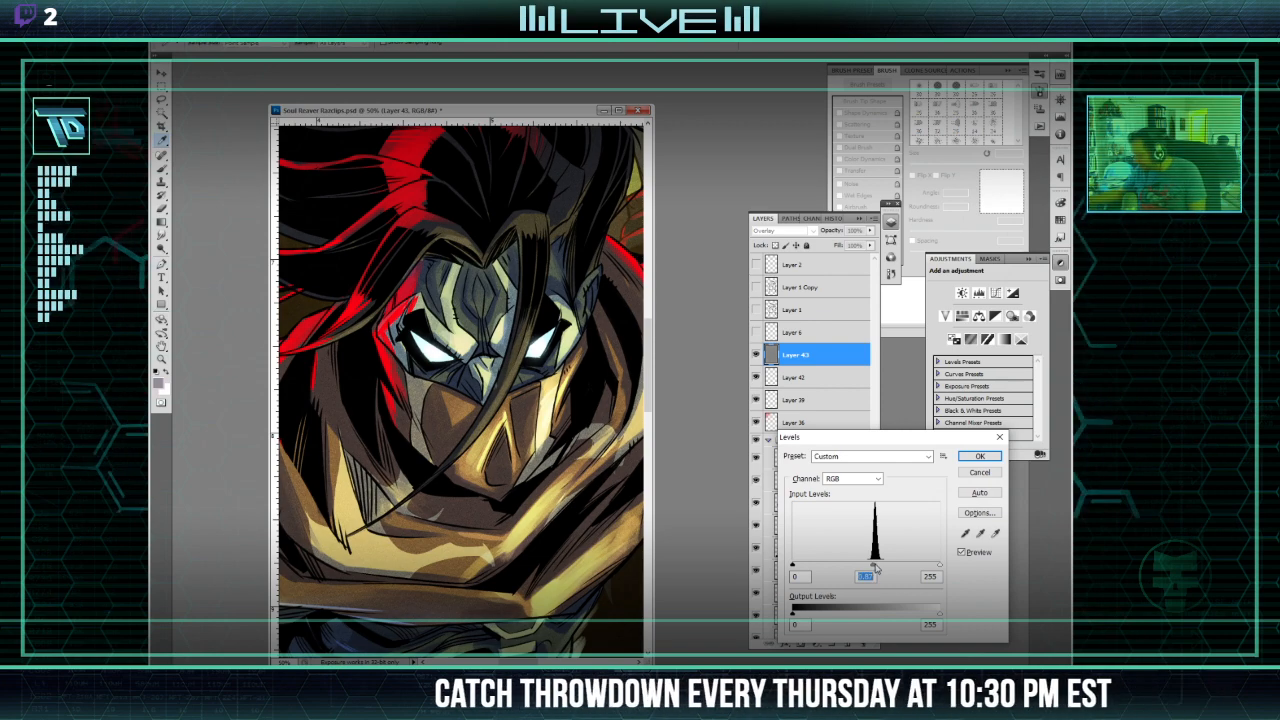
{"action": "key", "text": "Return"}
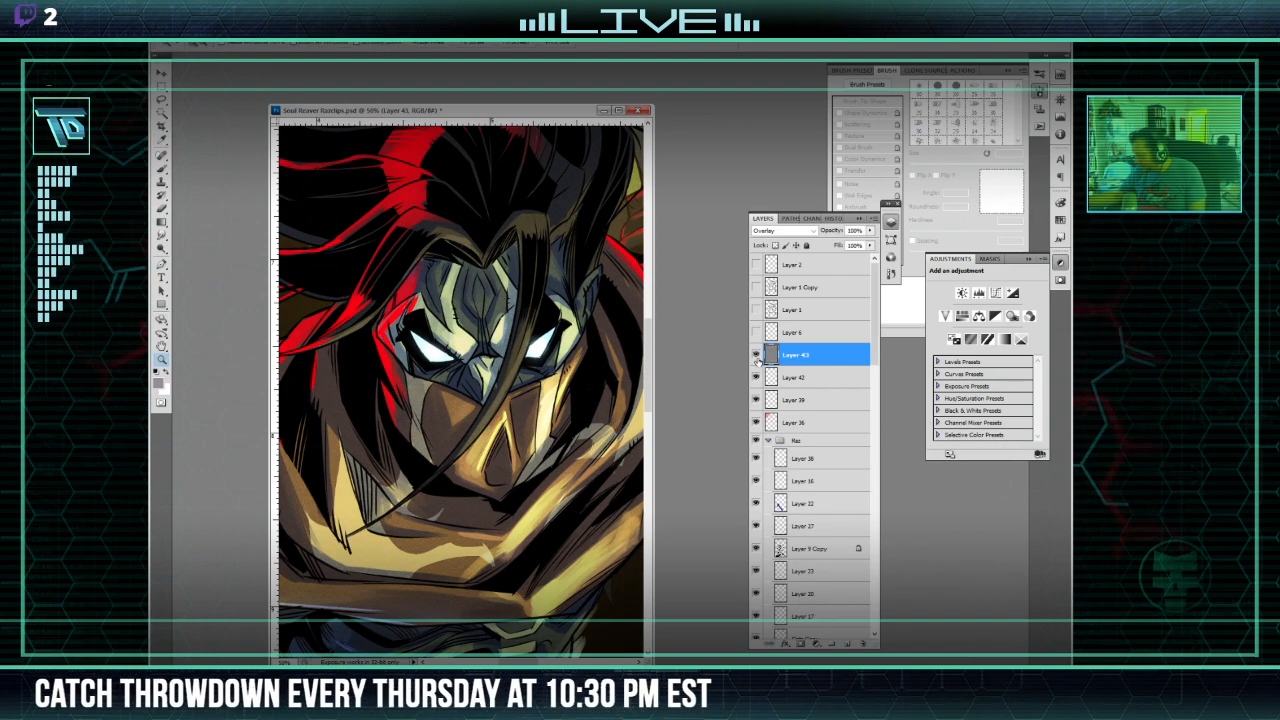
Step: Examine the grain texture on the illustration at full view and in close-up
{"action": "key", "text": "ctrl+minus"}
{"action": "key", "text": "ctrl+minus"}
{"action": "key", "text": "ctrl+minus"}
{"action": "key", "text": "ctrl+minus"}
{"action": "key", "text": "ctrl+minus"}
{"action": "key", "text": "ctrl+minus"}
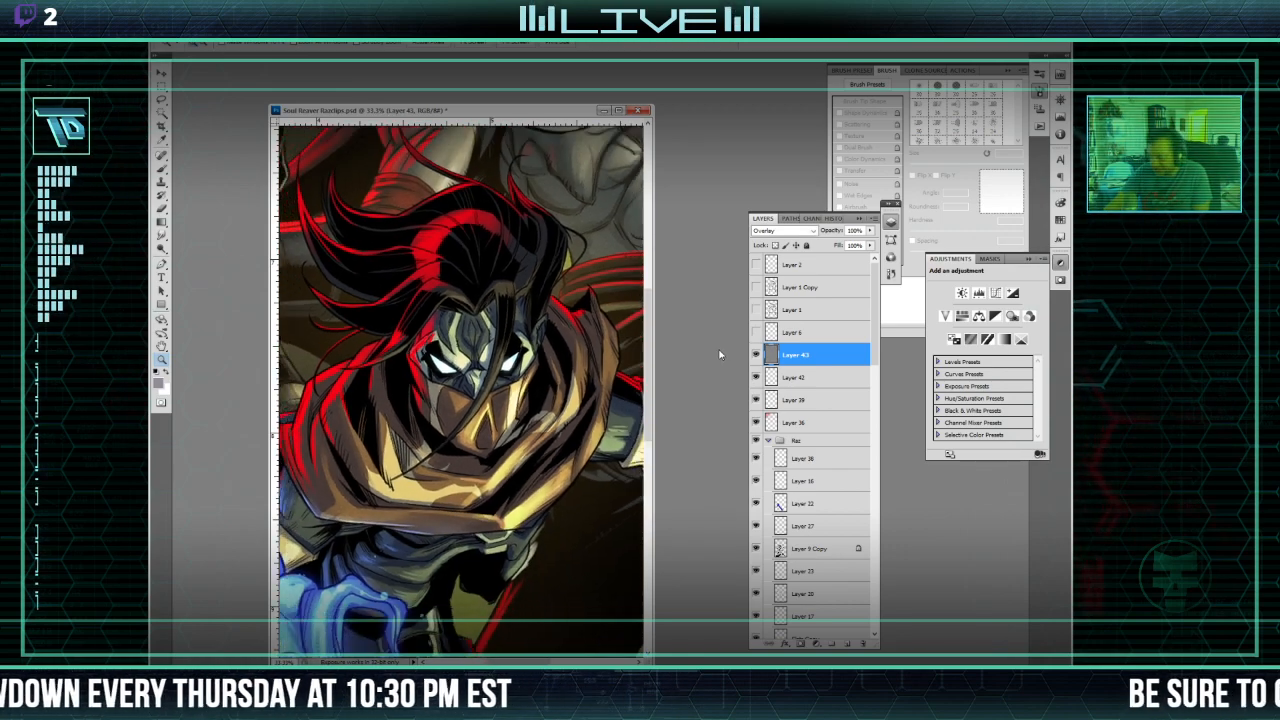
{"action": "key", "text": "ctrl+plus"}
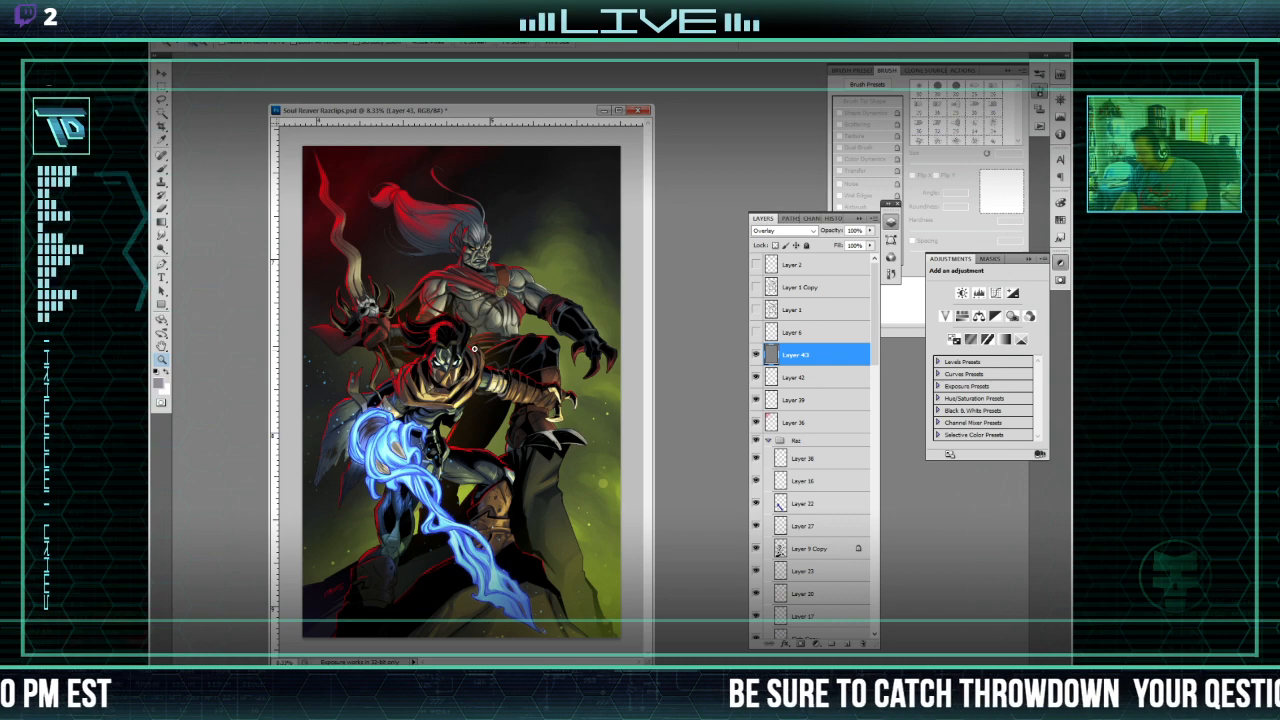
{"action": "left_click_drag", "start_coordinate": [548, 410], "coordinate": [549, 411]}
{"action": "left_click_drag", "start_coordinate": [473, 582], "coordinate": [529, 537]}
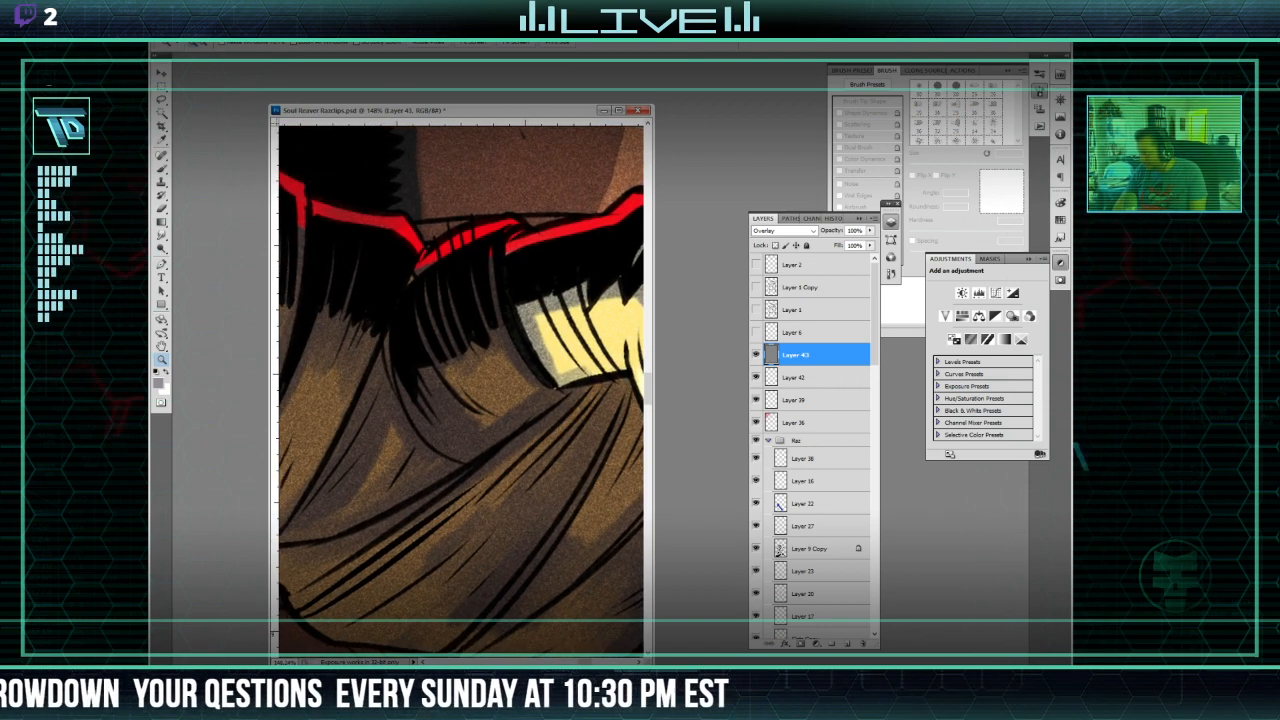
{"action": "key", "text": "alt+v"}
{"action": "left_click", "coordinate": [412, 129]}
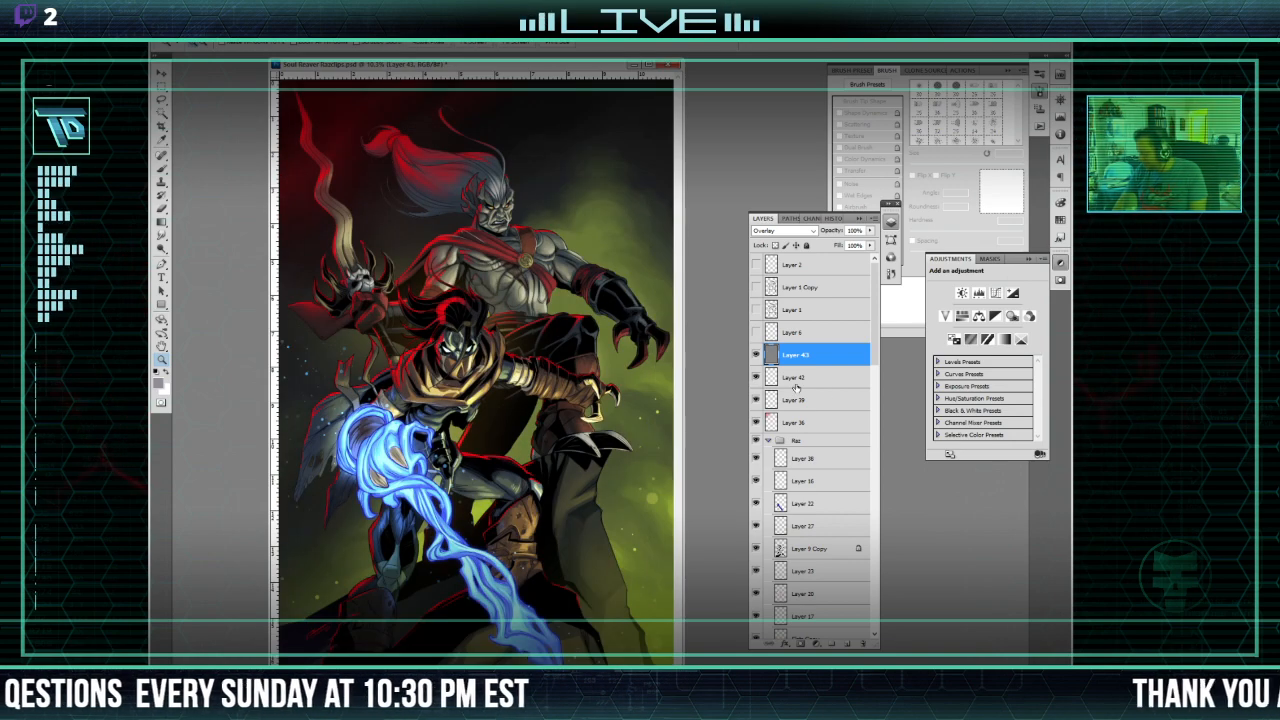
Step: Create a new layer above Layer 42 and fill it with solid white
{"action": "left_click", "coordinate": [802, 380]}
{"action": "left_click", "coordinate": [873, 218]}
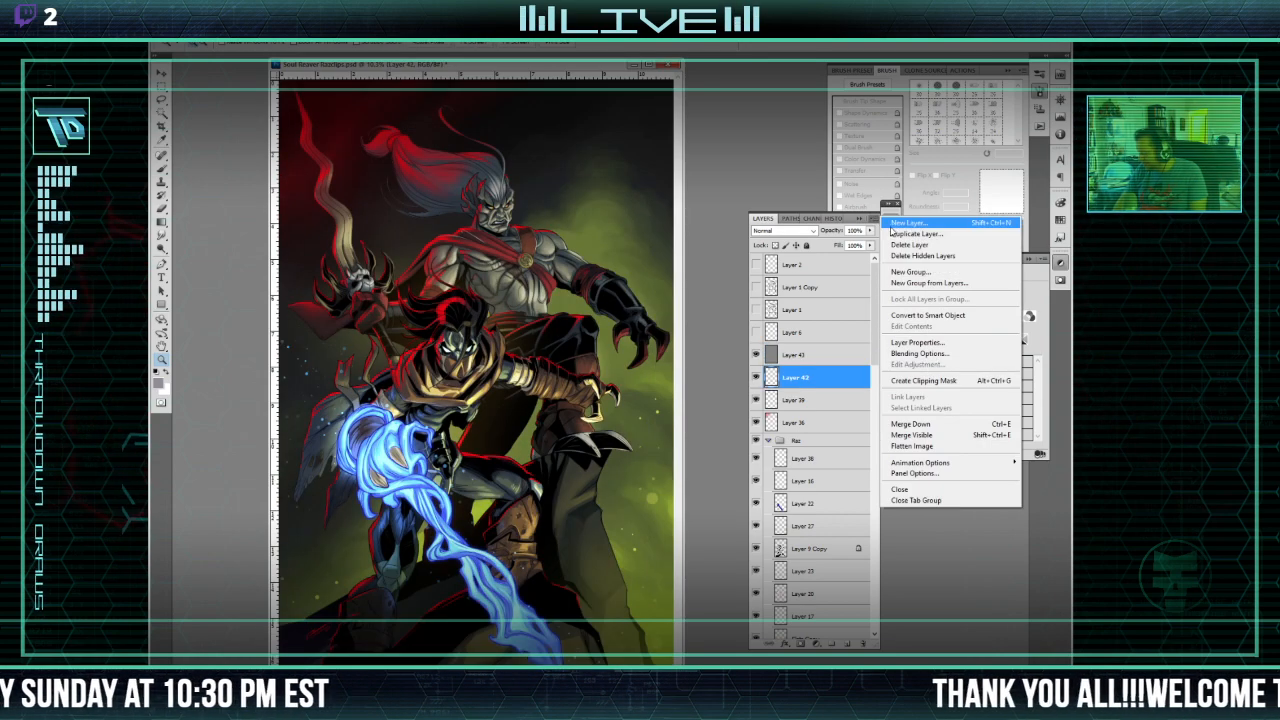
{"action": "left_click", "coordinate": [914, 222]}
{"action": "key", "text": "Return"}
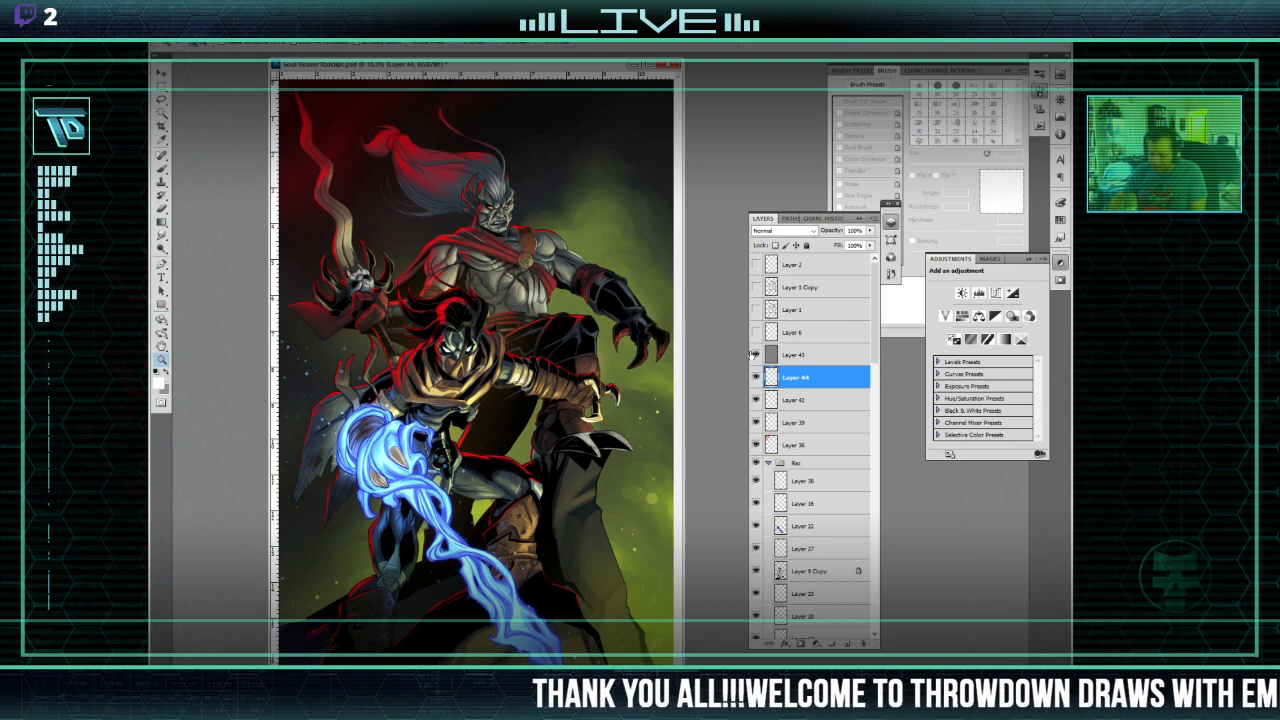
{"action": "key", "text": "alt+BackSpace"}
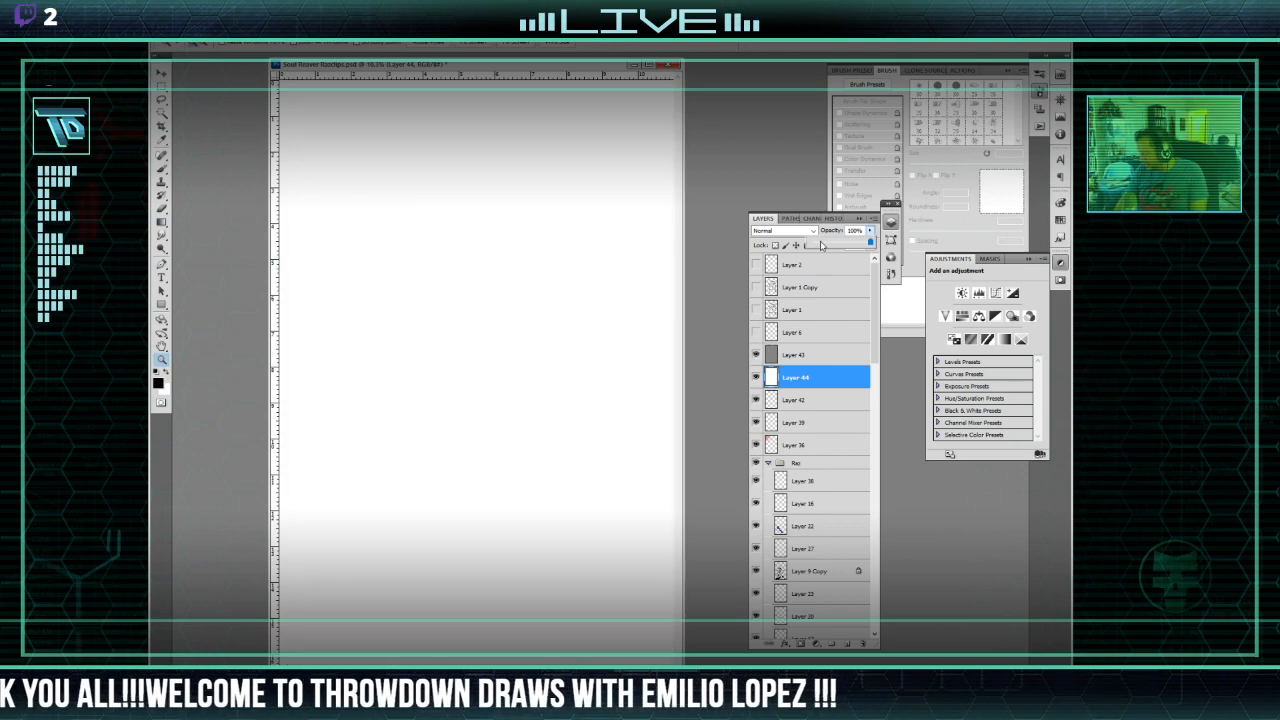
Step: Reduce the white layer's opacity to 2% and move it between Layer 36 and the Raz group
{"action": "left_click_drag", "start_coordinate": [820, 245], "coordinate": [815, 248]}
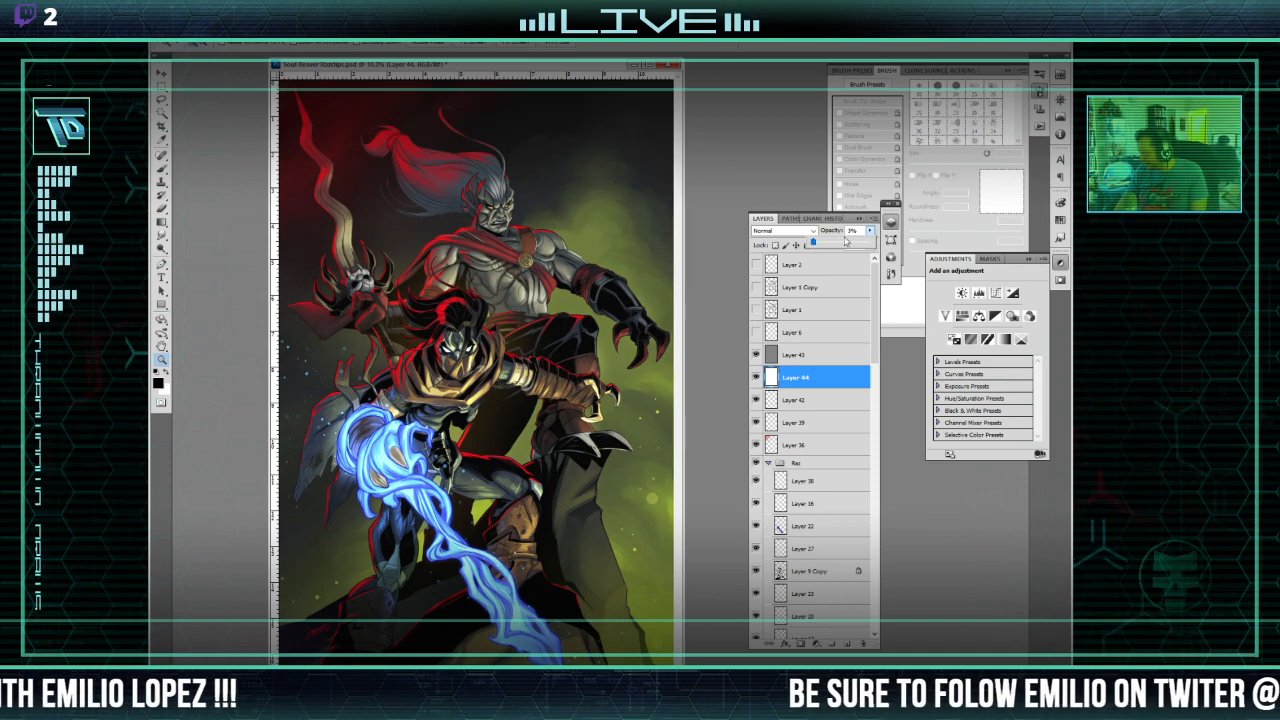
{"action": "left_click", "coordinate": [851, 232]}
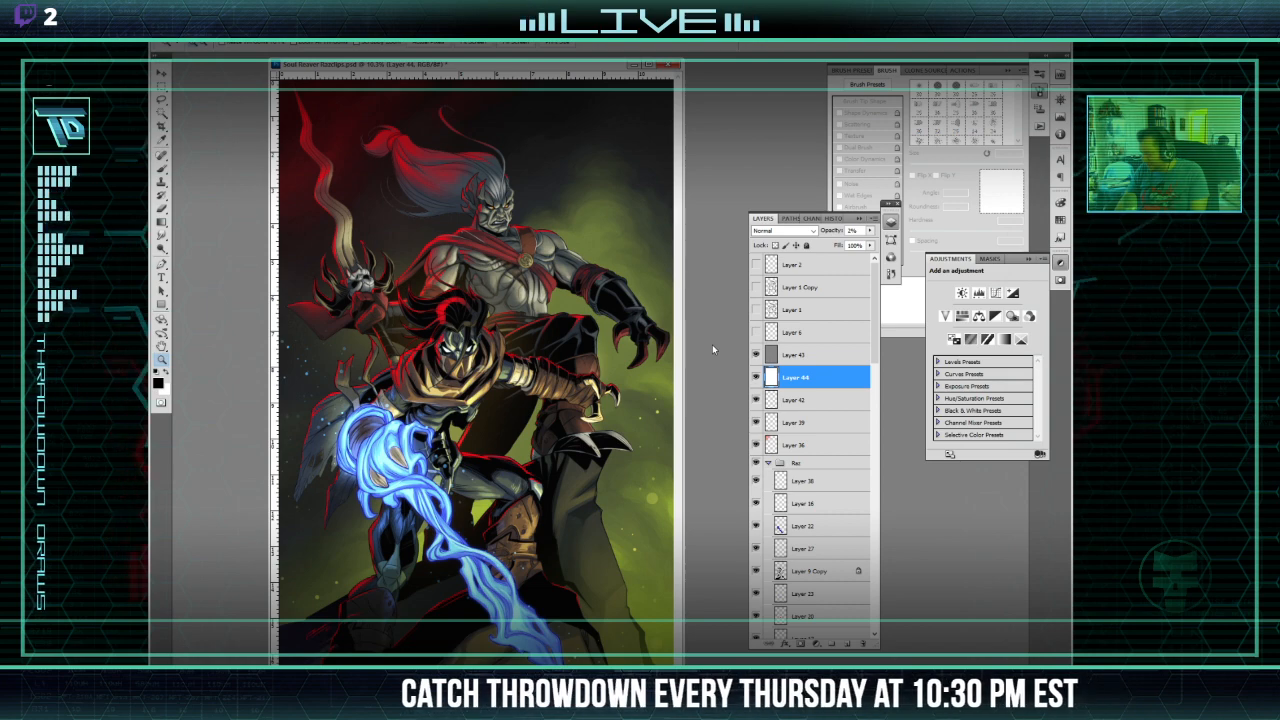
{"action": "left_click_drag", "start_coordinate": [795, 383], "coordinate": [803, 455]}
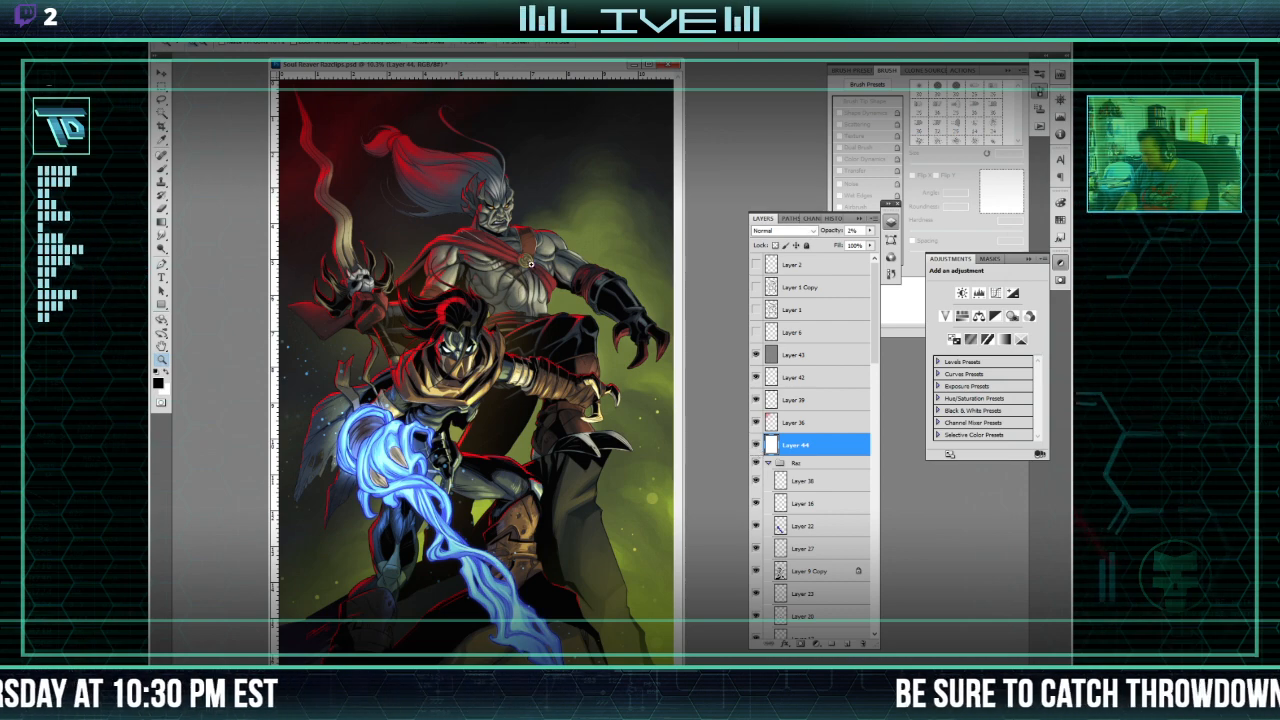
Step: Examine the white haze layer's effect on both figures in close-up and at full view
{"action": "left_click", "coordinate": [452, 353]}
{"action": "left_click", "coordinate": [452, 353]}
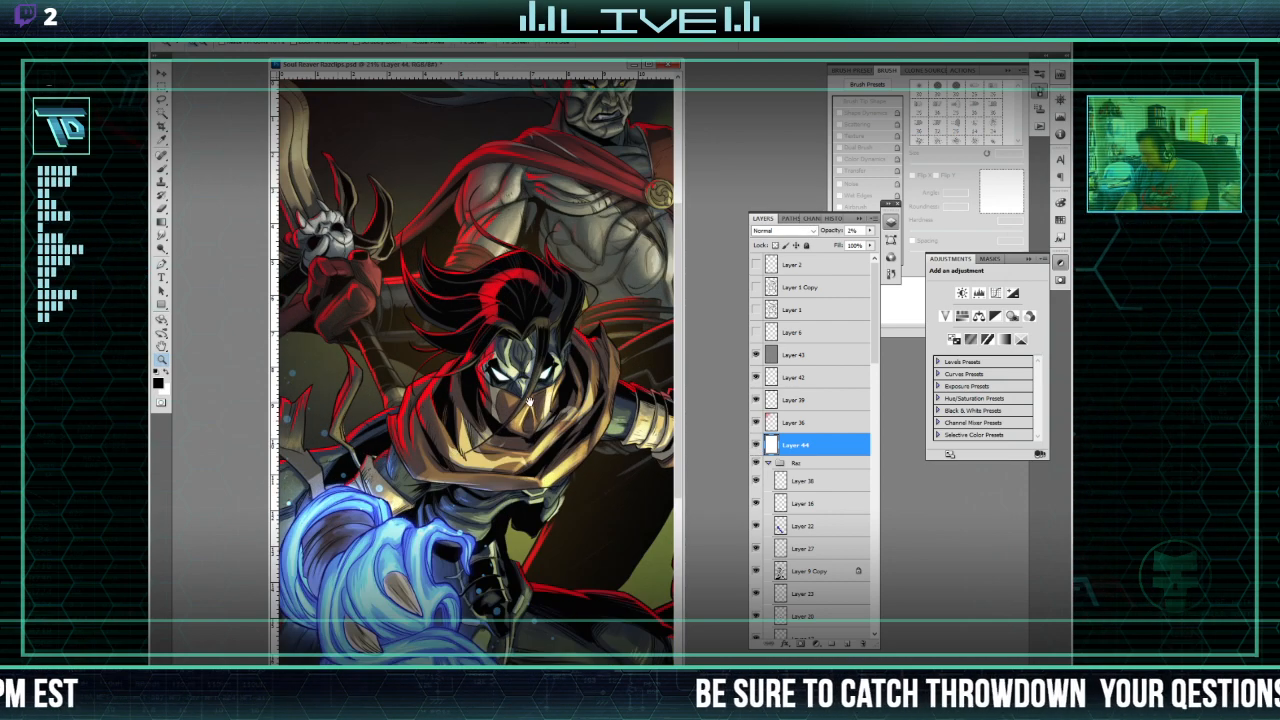
{"action": "left_click_drag", "start_coordinate": [487, 440], "coordinate": [390, 422]}
{"action": "left_click_drag", "start_coordinate": [410, 300], "coordinate": [506, 354]}
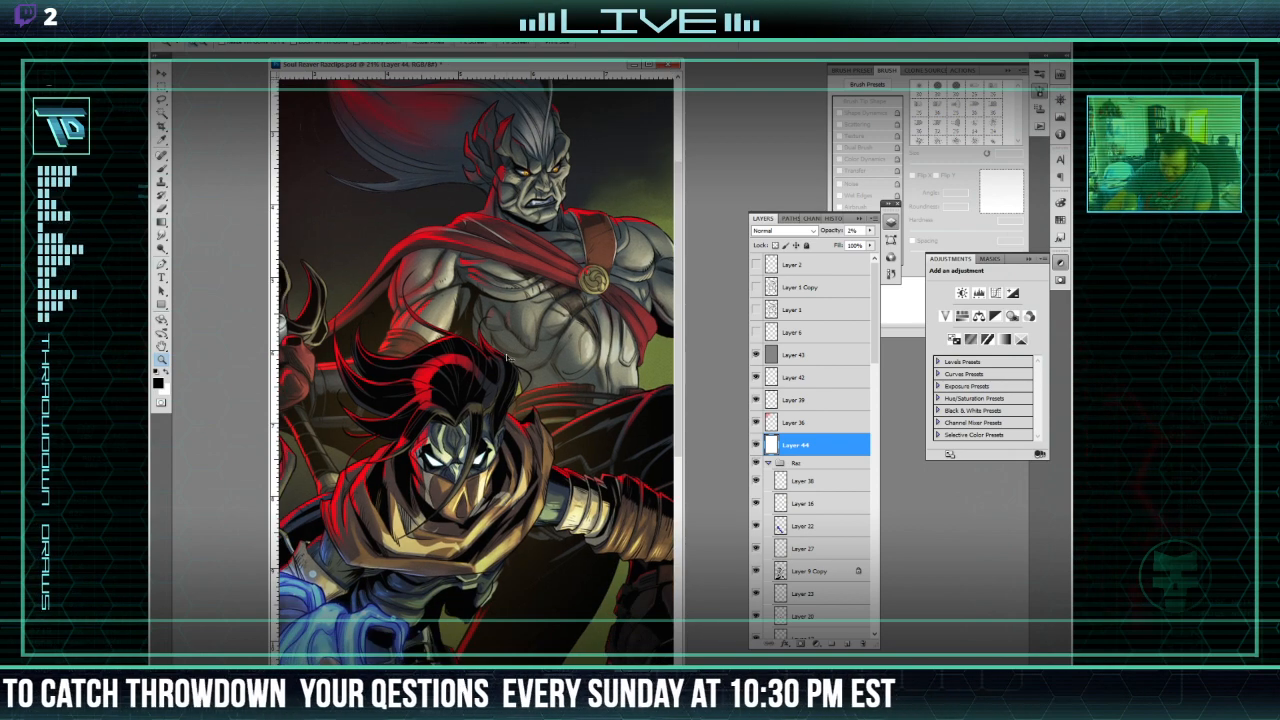
{"action": "left_click", "coordinate": [507, 357], "text": "alt"}
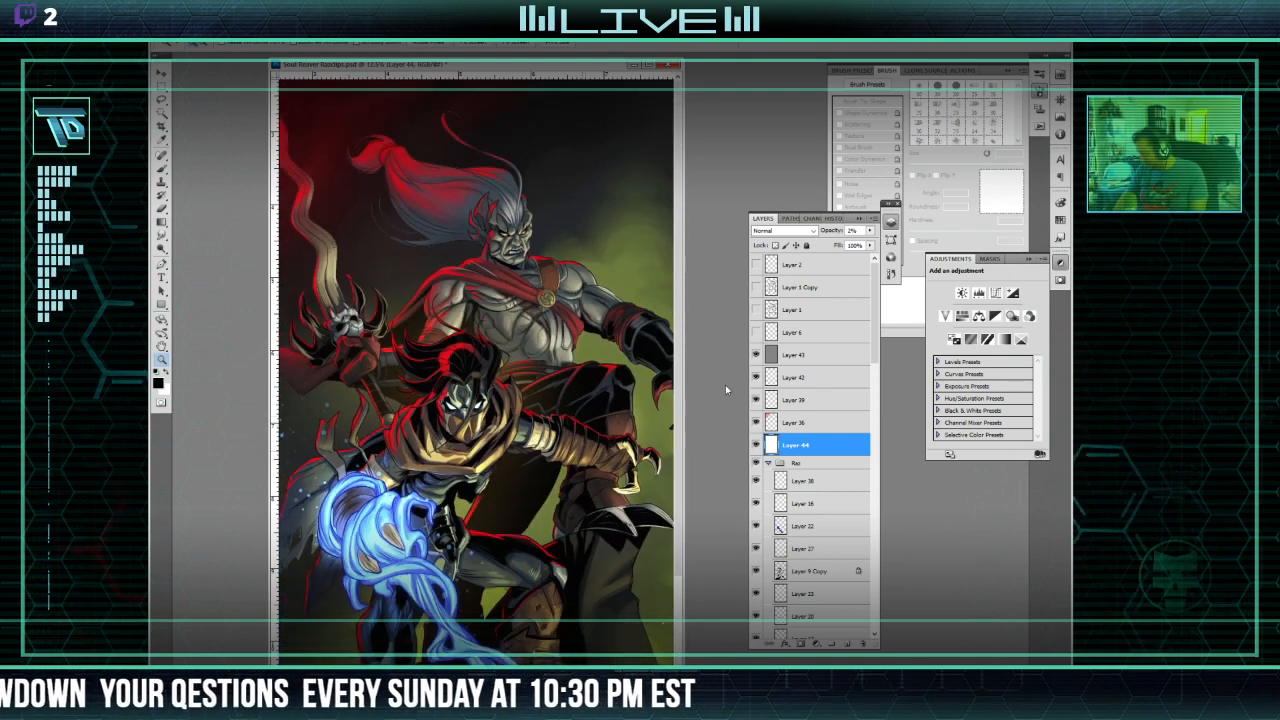
{"action": "left_click", "coordinate": [598, 410]}
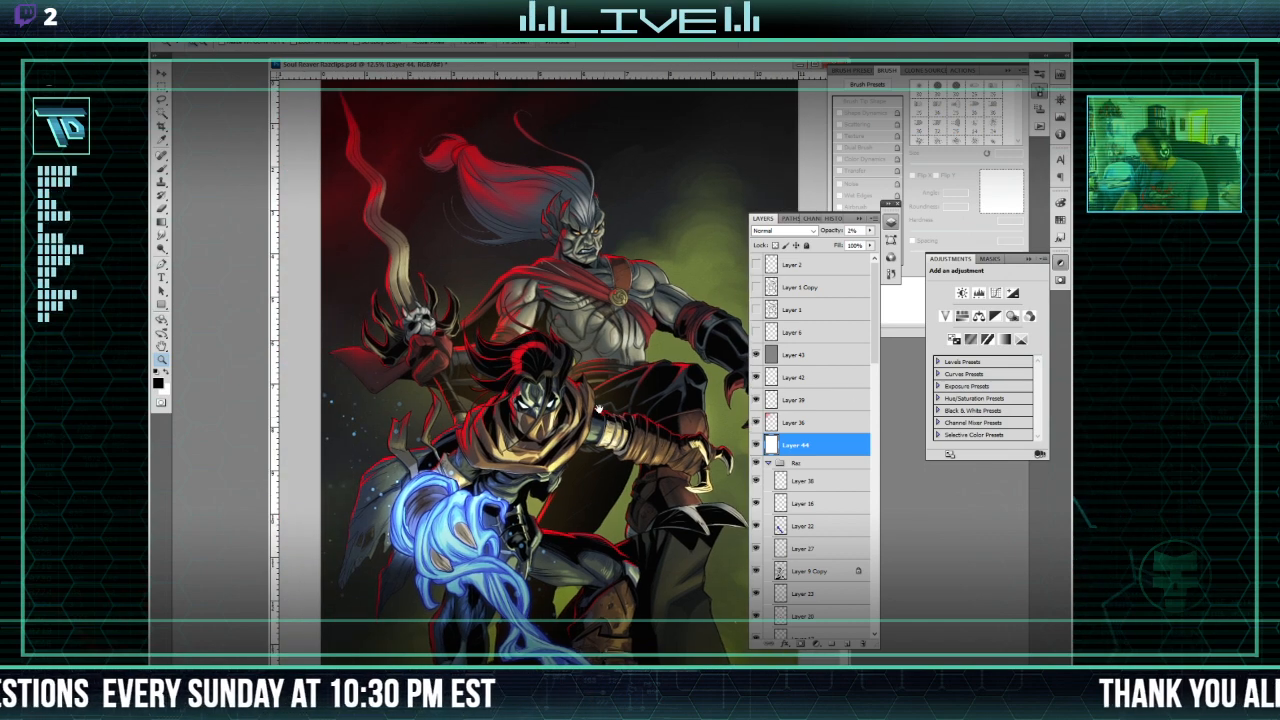
{"action": "scroll", "coordinate": [598, 410], "scroll_direction": "down", "scroll_amount": 5}
{"action": "left_click_drag", "start_coordinate": [596, 343], "coordinate": [598, 433]}
{"action": "left_click", "coordinate": [600, 436], "text": "alt"}
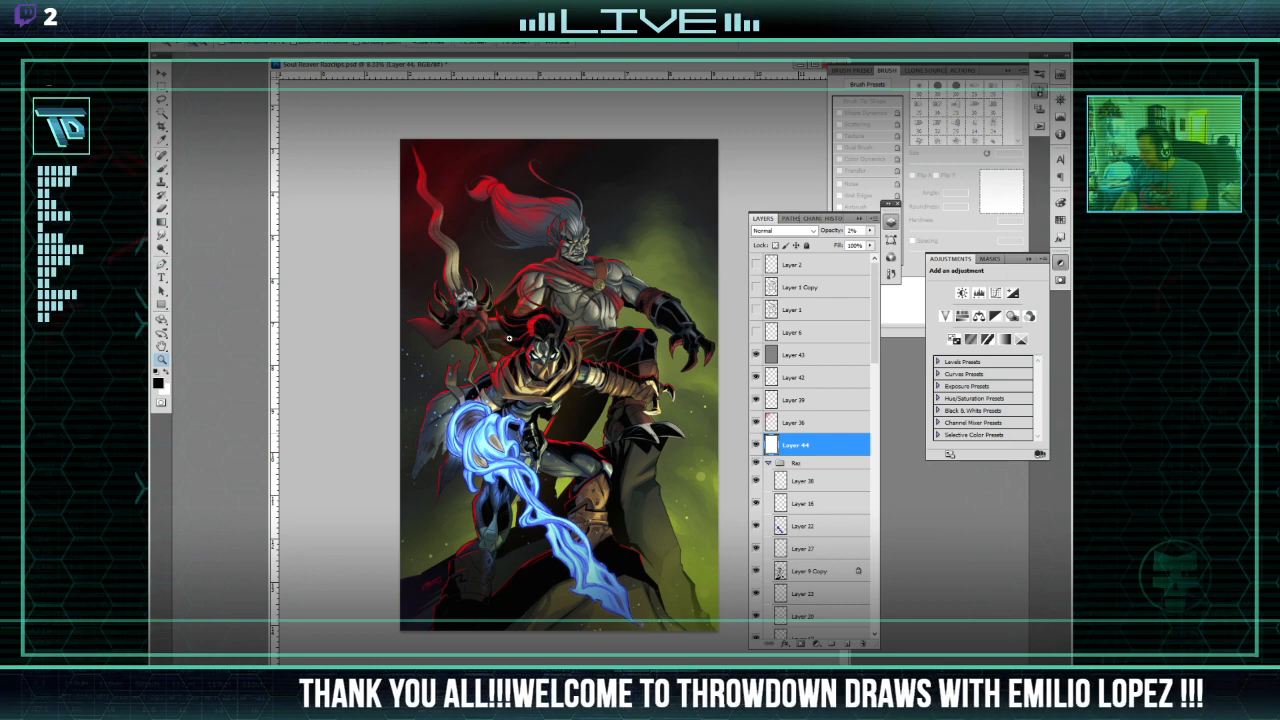
Step: Hide the grain layer and stamp all visible artwork onto a new layer above Layer 42
{"action": "left_click", "coordinate": [795, 354]}
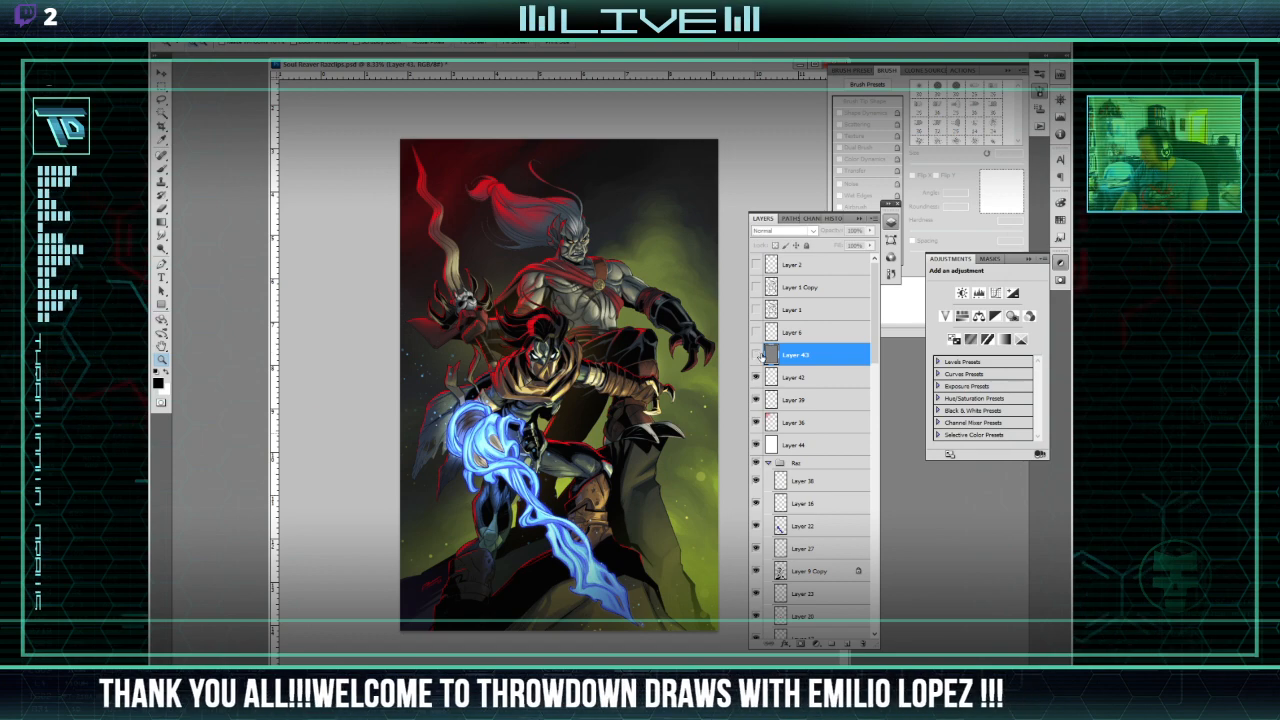
{"action": "left_click", "coordinate": [756, 354]}
{"action": "left_click", "coordinate": [790, 376]}
{"action": "left_click", "coordinate": [876, 218]}
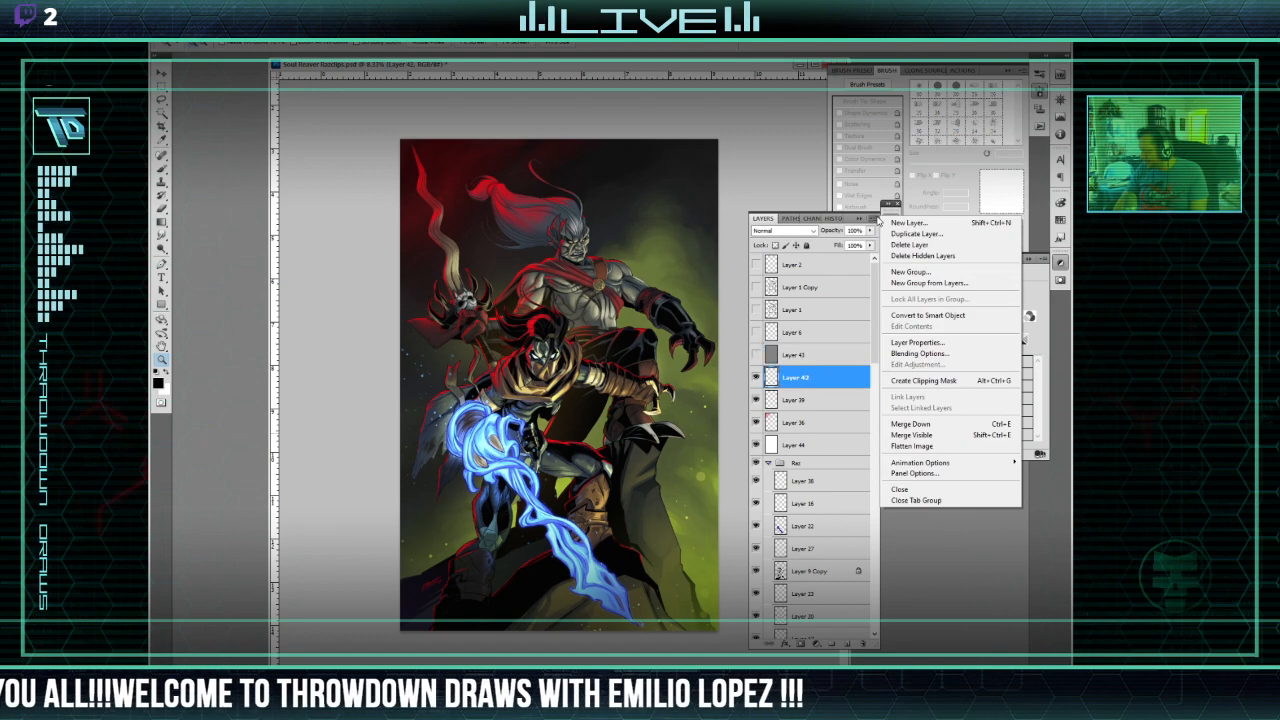
{"action": "left_click", "coordinate": [910, 223]}
{"action": "left_click", "coordinate": [704, 229]}
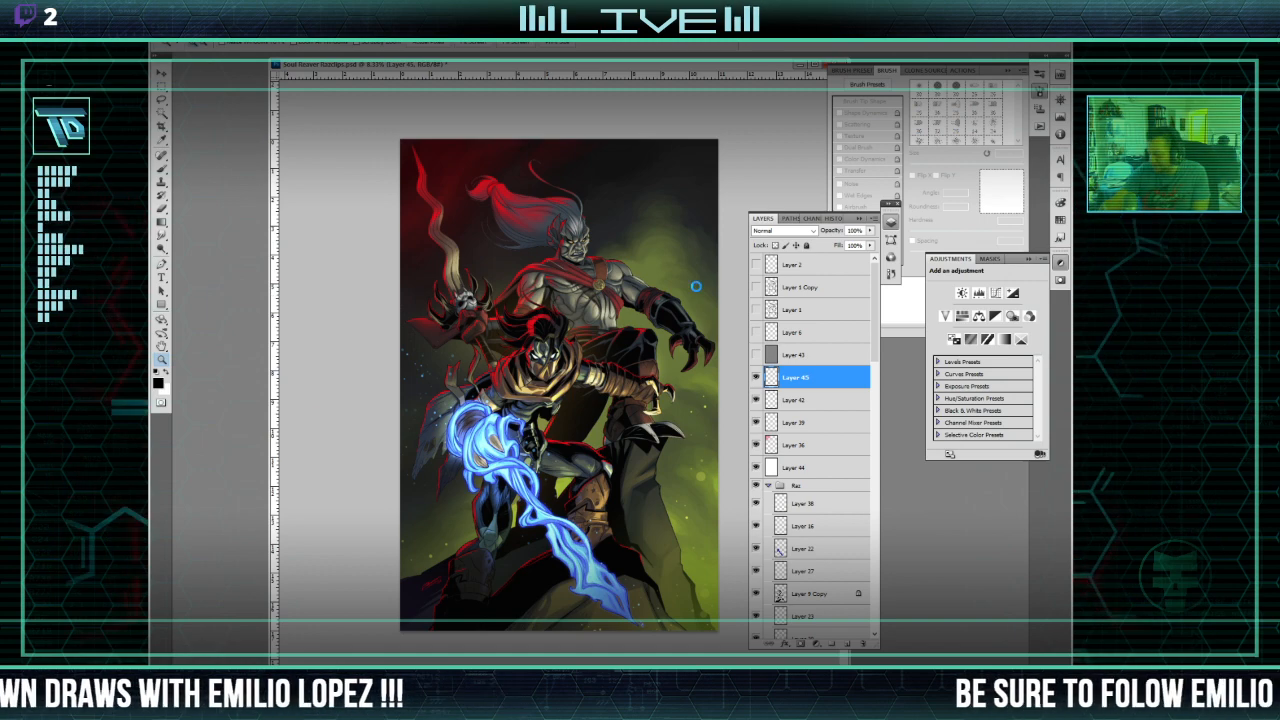
{"action": "key", "text": "ctrl+alt+shift+e"}
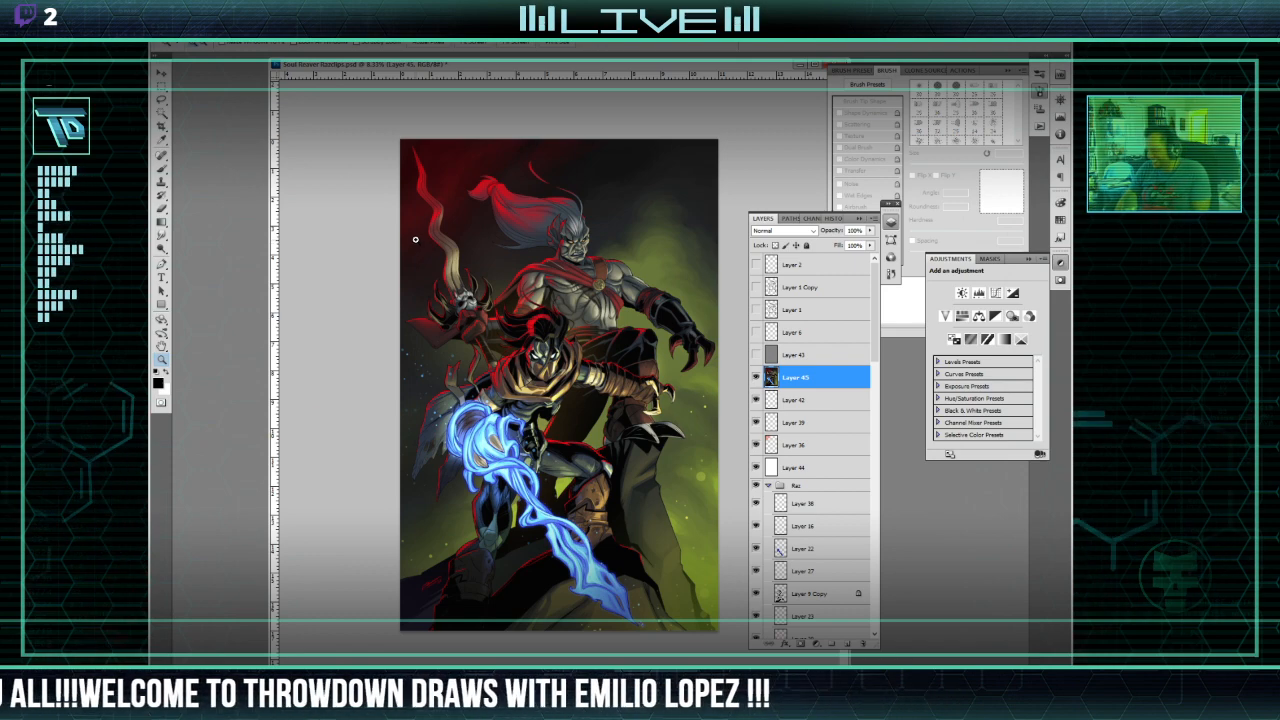
Step: Open Lens Correction on the merged layer and set custom chromatic aberration: Red/Cyan +100, Green/Magenta +50, Blue/Yellow -100
{"action": "left_click", "coordinate": [318, 45]}
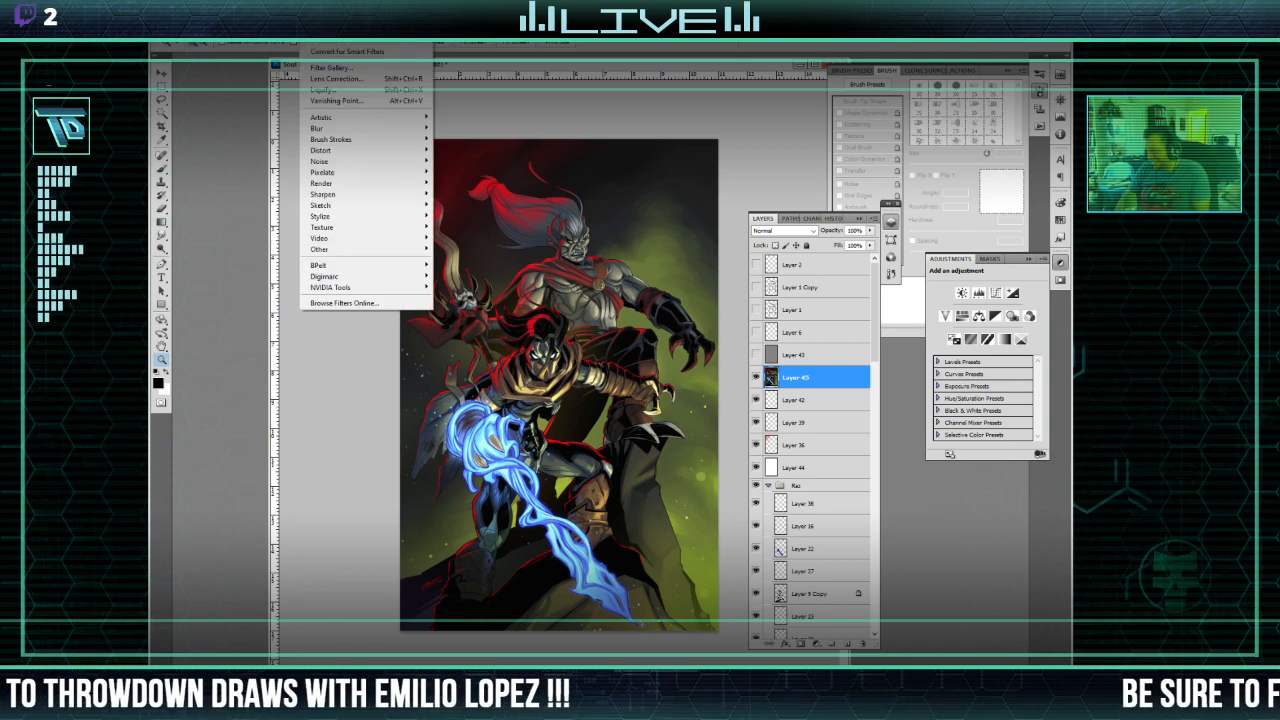
{"action": "left_click", "coordinate": [339, 79]}
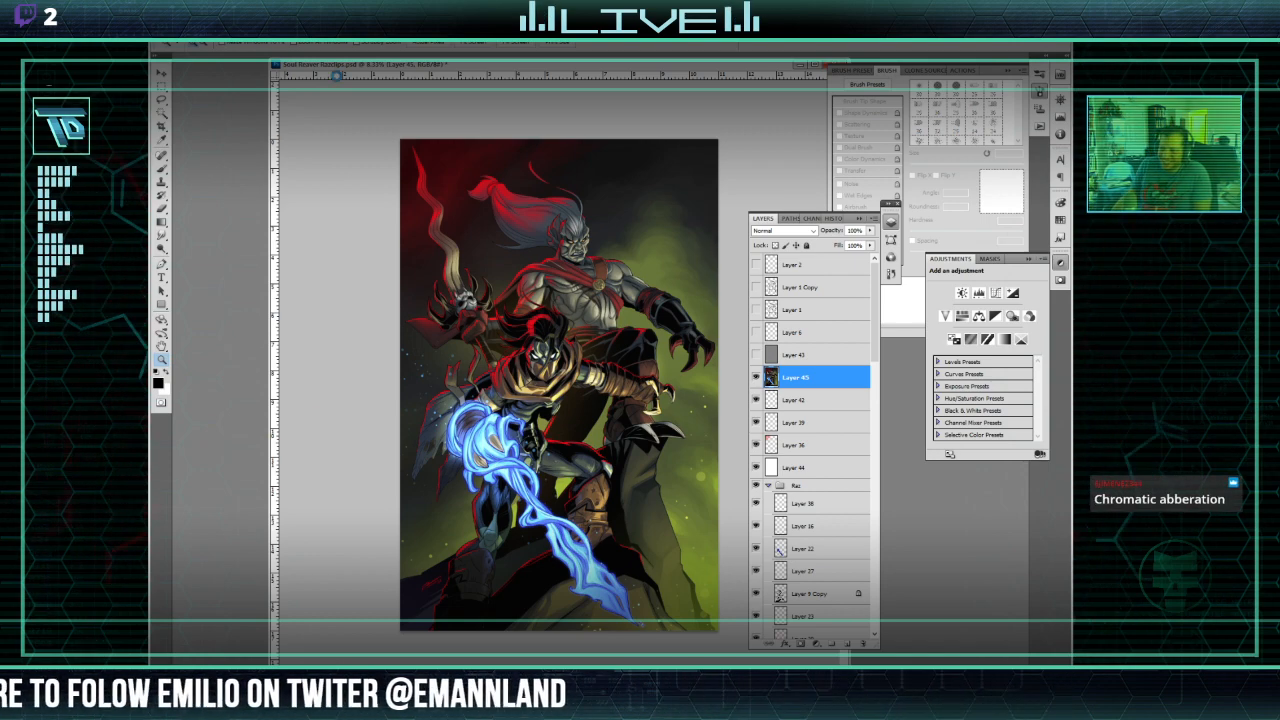
{"action": "key", "text": "ctrl+shift+r"}
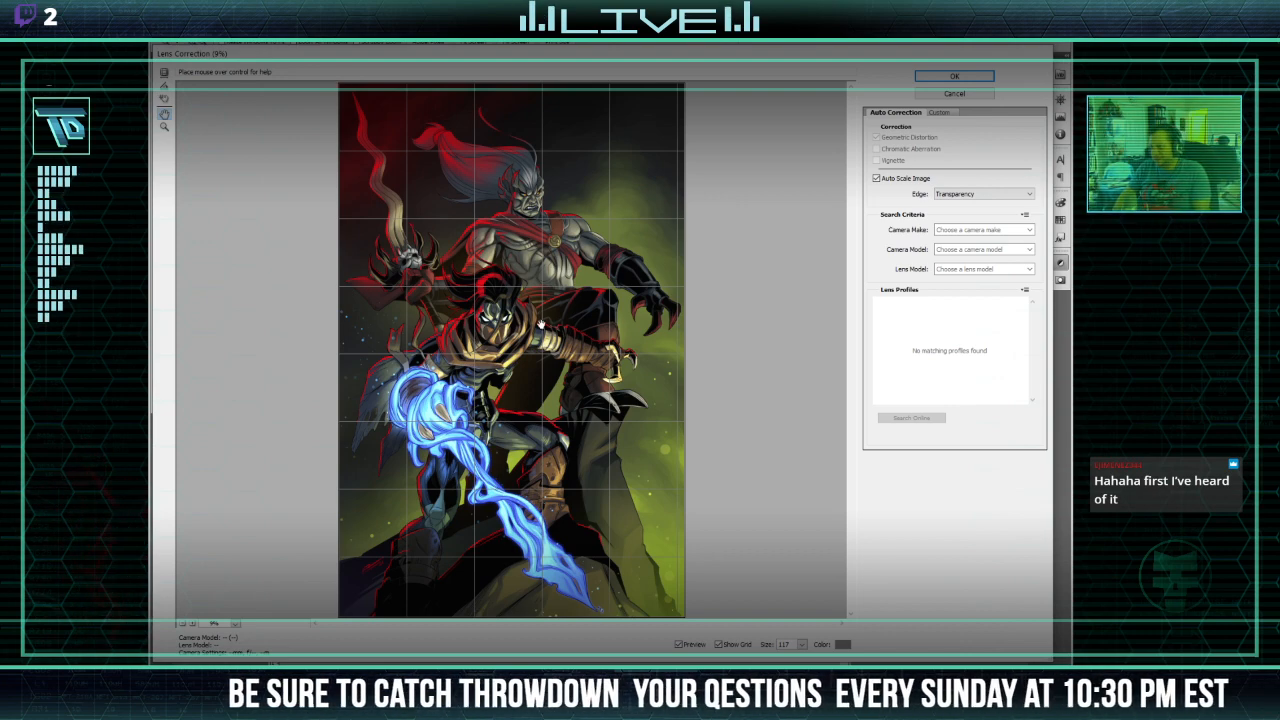
{"action": "left_click", "coordinate": [943, 114]}
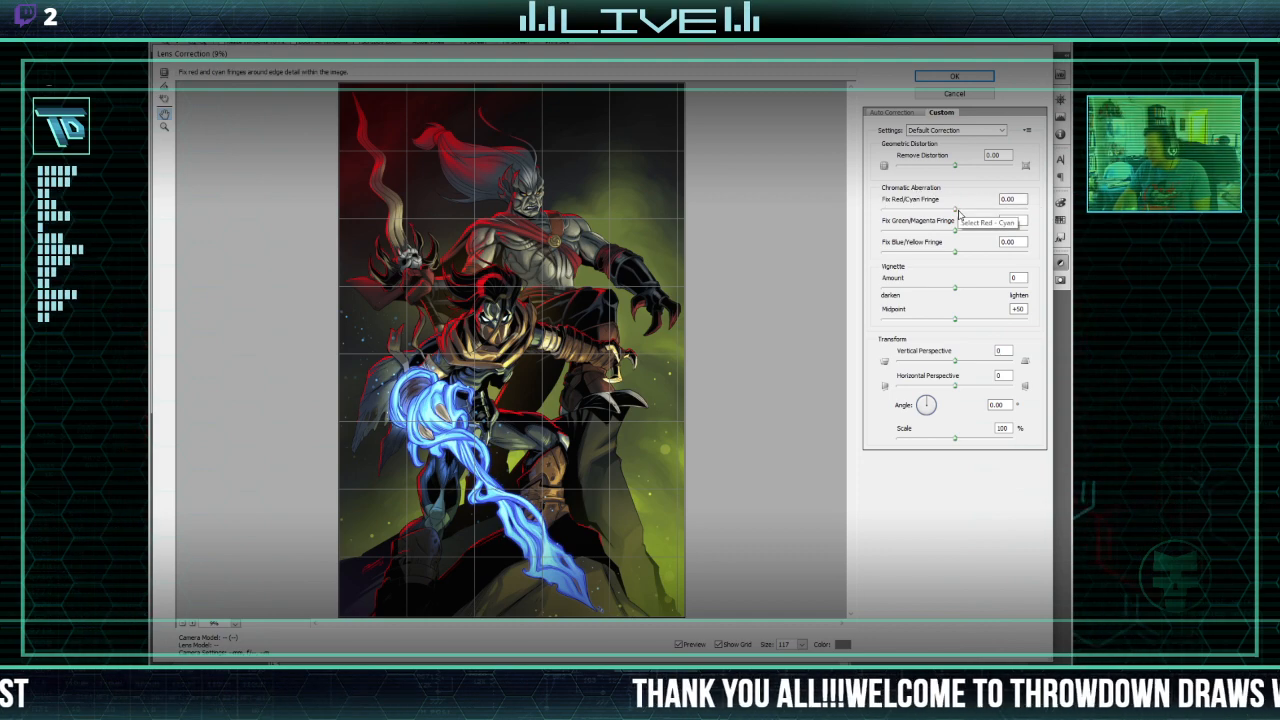
{"action": "left_click_drag", "start_coordinate": [958, 213], "coordinate": [1074, 212]}
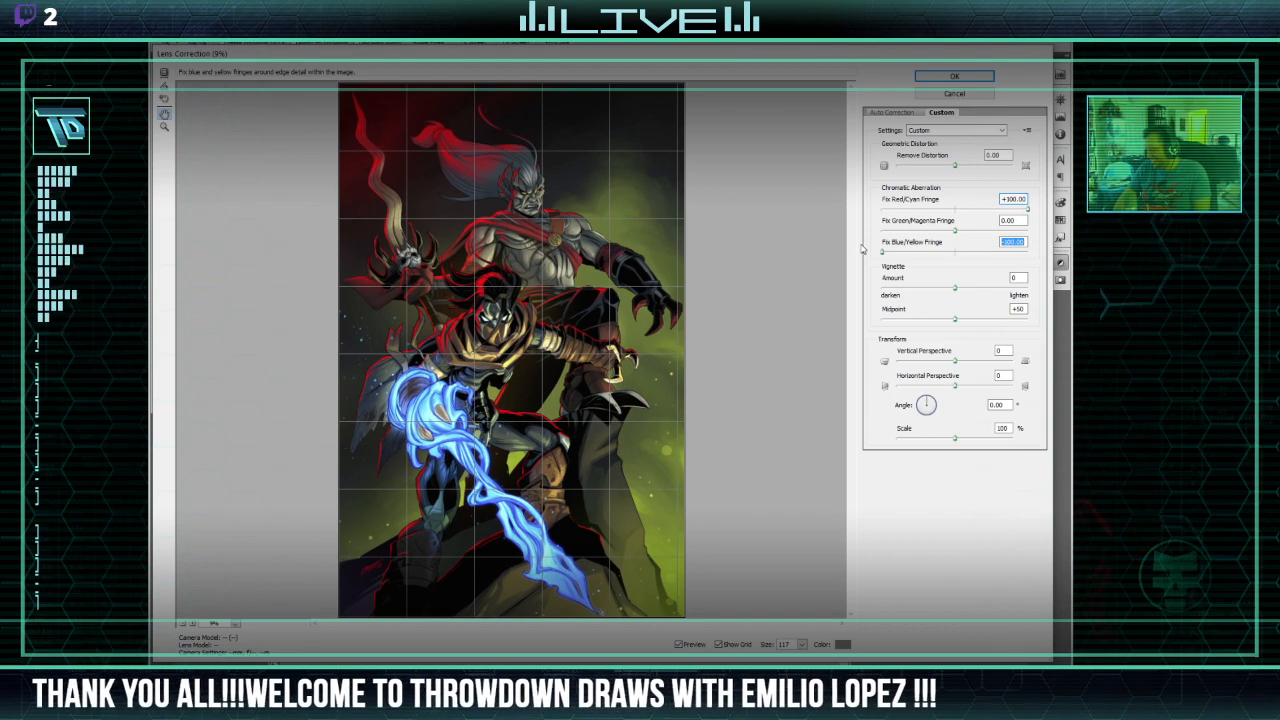
{"action": "left_click_drag", "start_coordinate": [955, 231], "coordinate": [990, 233]}
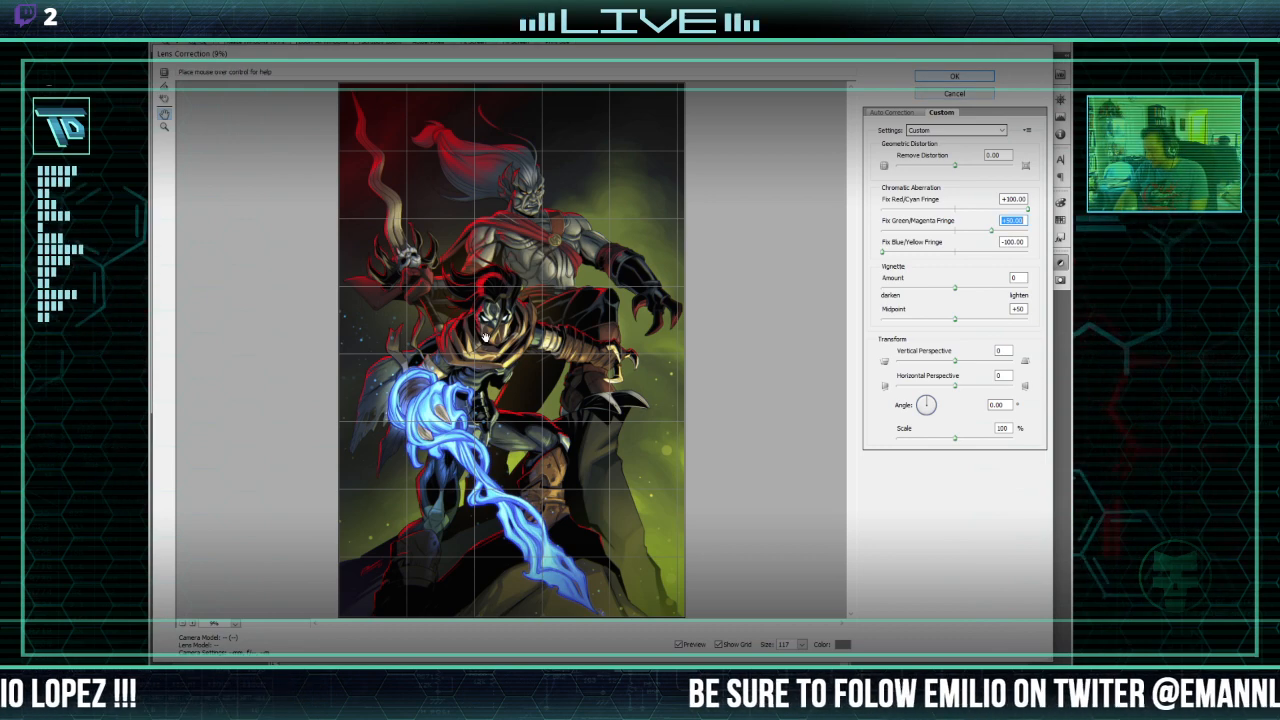
Step: Examine the colour fringing at 25% preview across both figures and down to the blue blade
{"action": "left_click", "coordinate": [242, 627]}
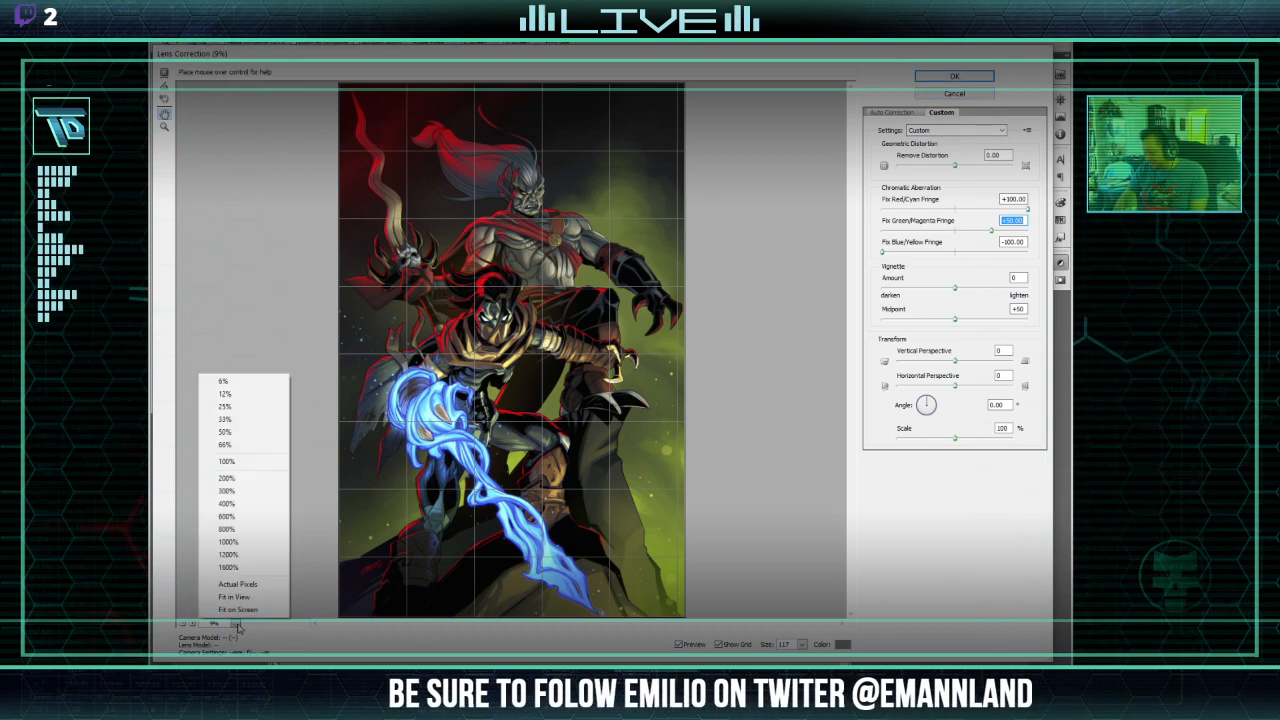
{"action": "left_click", "coordinate": [251, 412]}
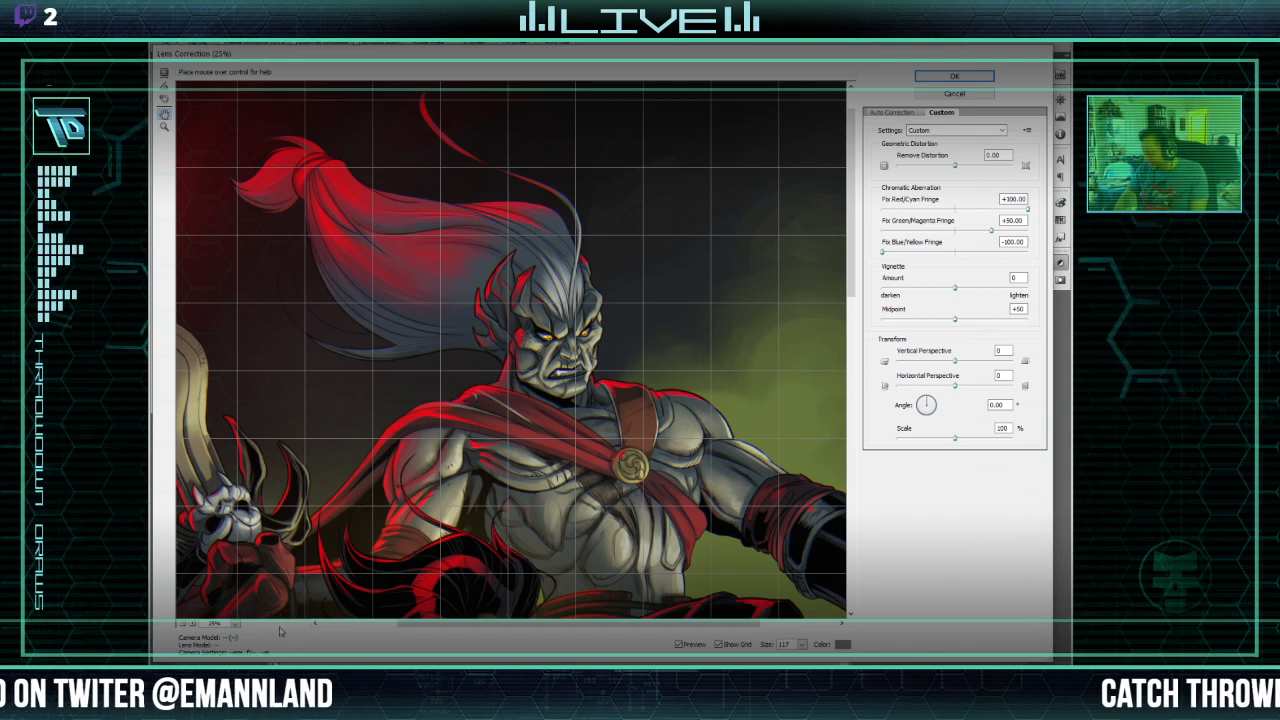
{"action": "scroll", "coordinate": [533, 302], "scroll_direction": "down", "scroll_amount": 3}
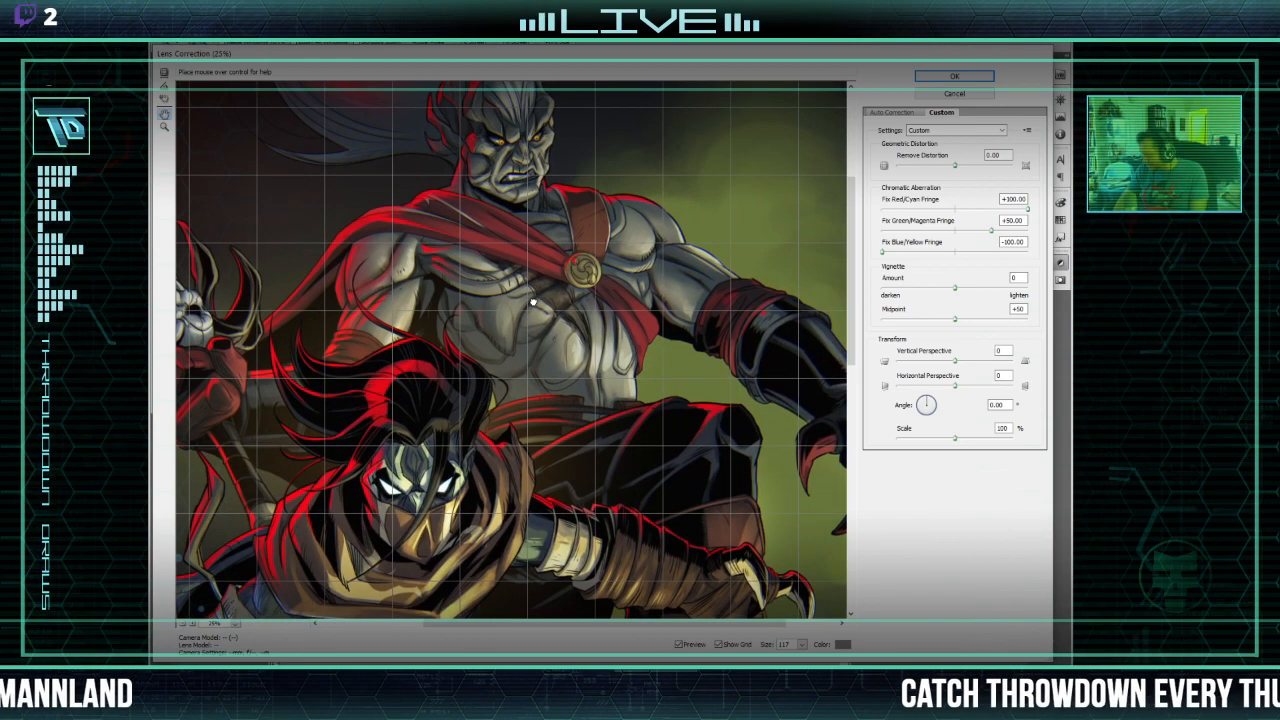
{"action": "scroll", "coordinate": [540, 310], "scroll_direction": "down", "scroll_amount": 3}
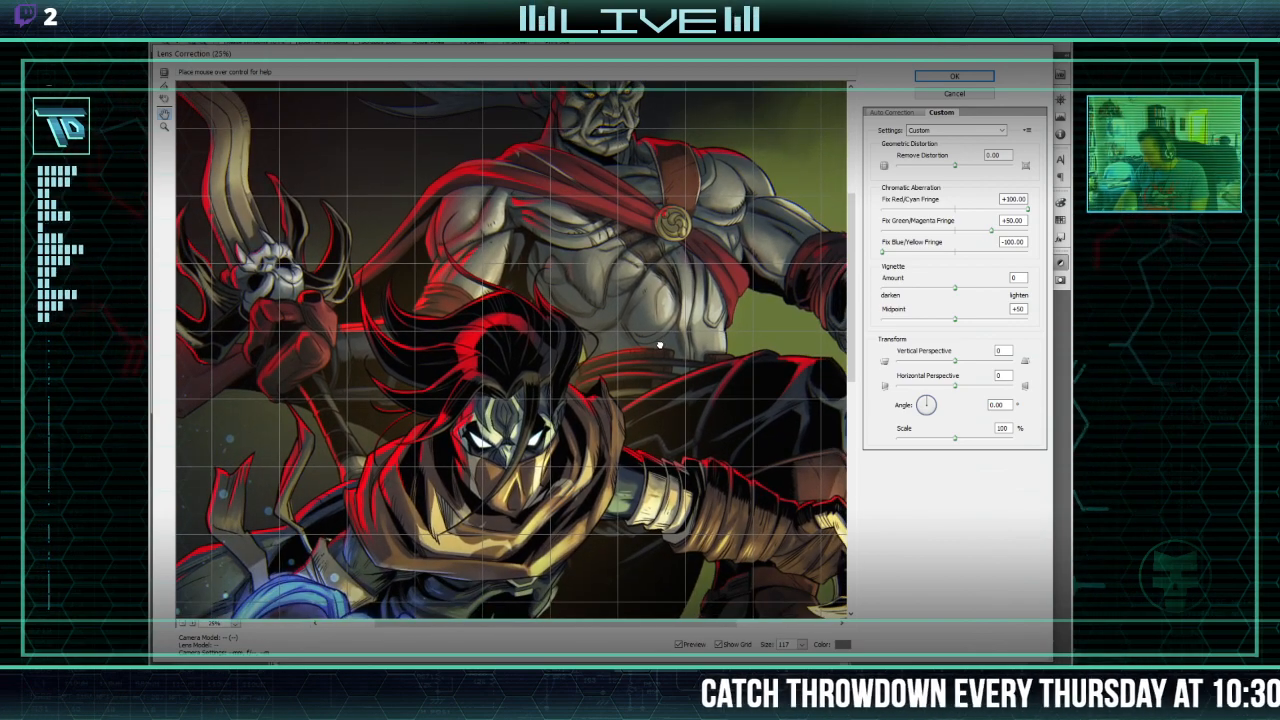
{"action": "scroll", "coordinate": [613, 401], "scroll_direction": "down", "scroll_amount": 5}
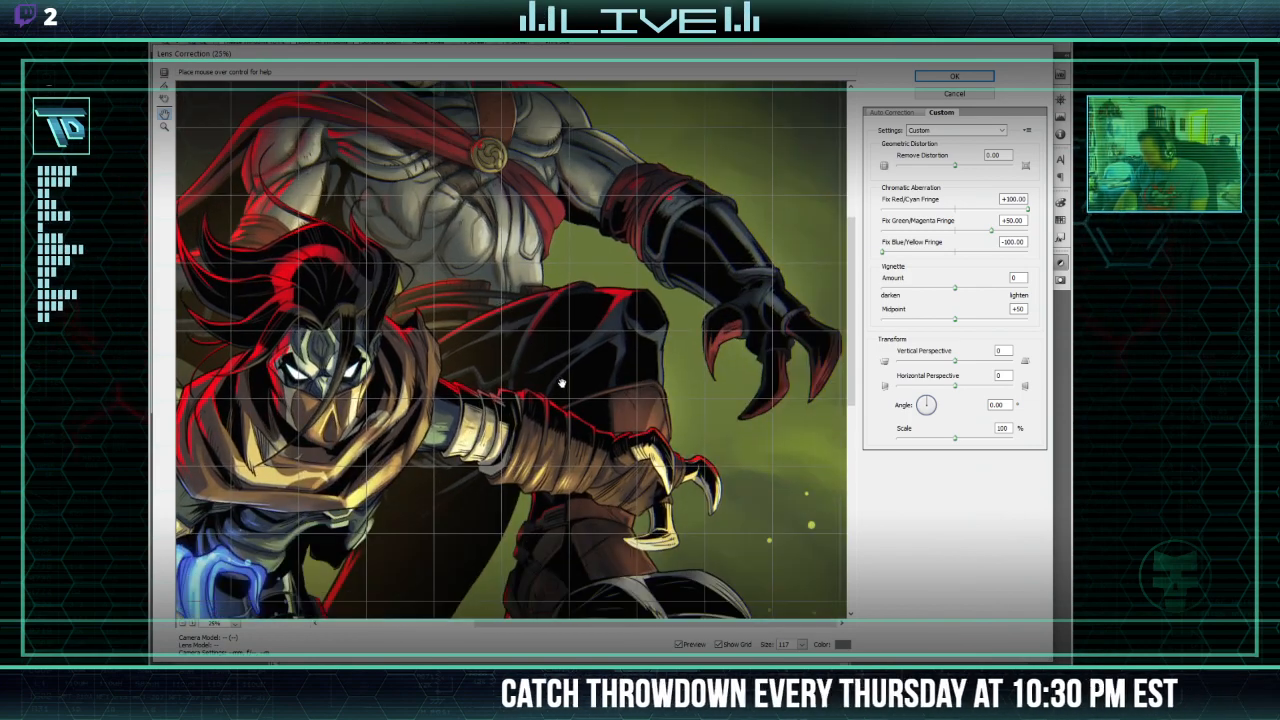
{"action": "scroll", "coordinate": [651, 327], "scroll_direction": "down", "scroll_amount": 8}
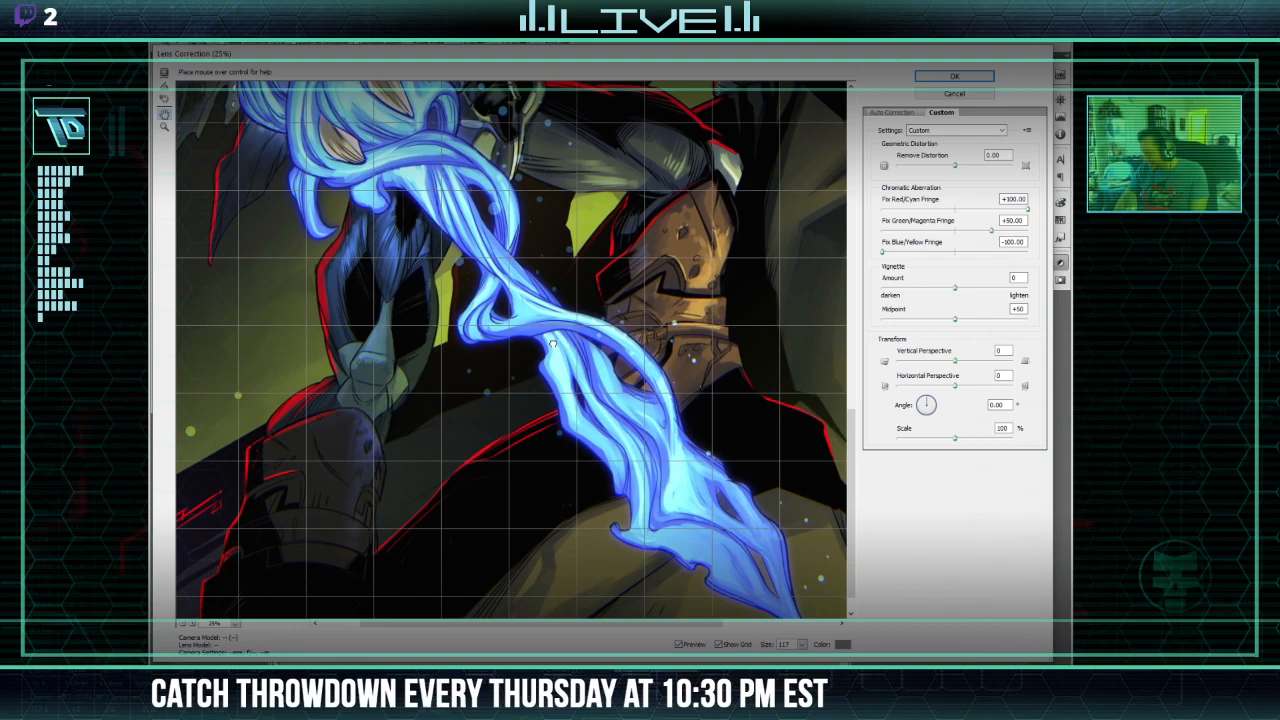
{"action": "left_click_drag", "start_coordinate": [553, 343], "coordinate": [627, 447]}
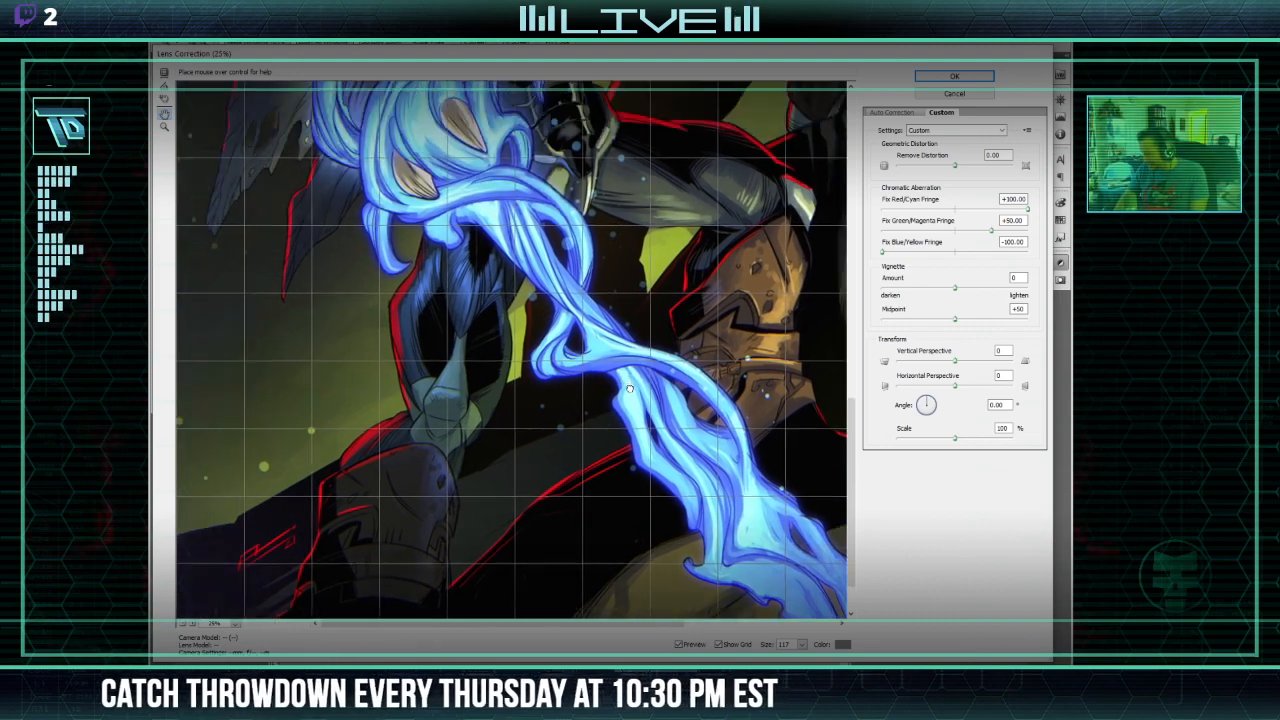
{"action": "left_click_drag", "start_coordinate": [610, 225], "coordinate": [531, 389]}
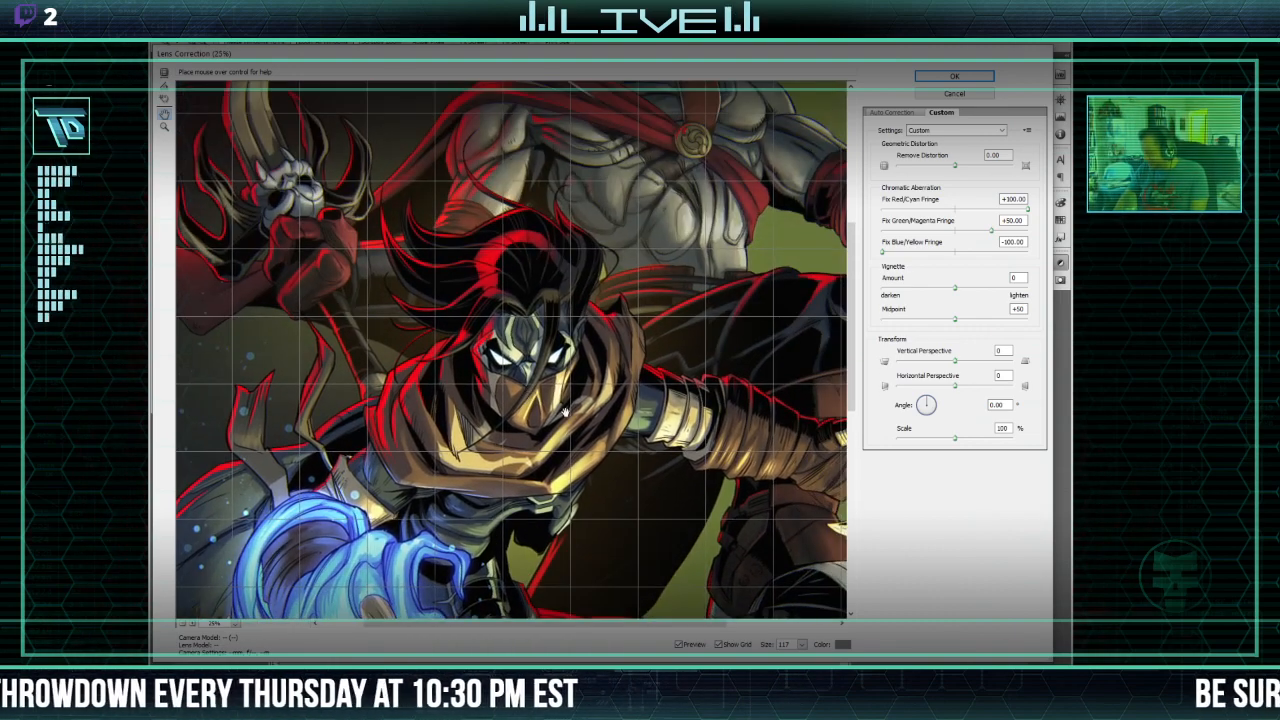
{"action": "left_click_drag", "start_coordinate": [542, 309], "coordinate": [380, 565]}
{"action": "left_click_drag", "start_coordinate": [498, 462], "coordinate": [480, 493]}
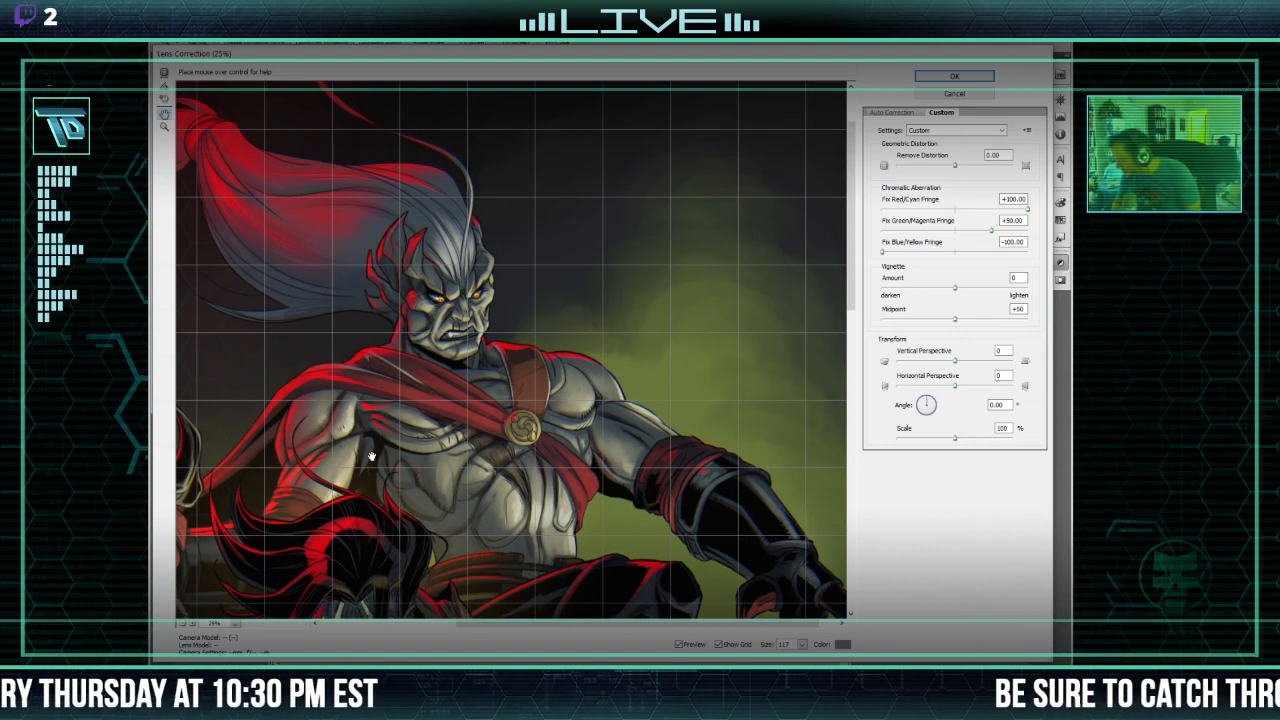
Step: Inspect the fringing at 50% preview, from the standing figure's face down to the masked figure's hood and arm
{"action": "left_click", "coordinate": [194, 625]}
{"action": "left_click", "coordinate": [193, 626]}
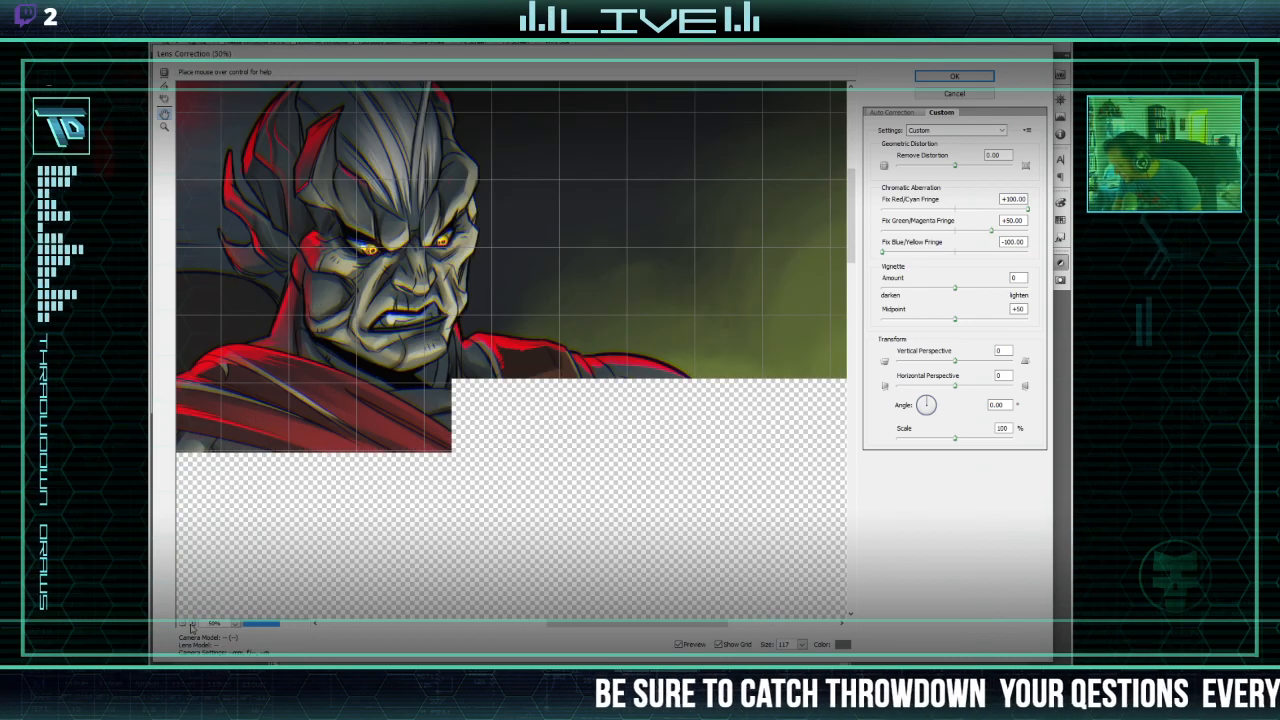
{"action": "left_click_drag", "start_coordinate": [402, 460], "coordinate": [529, 345]}
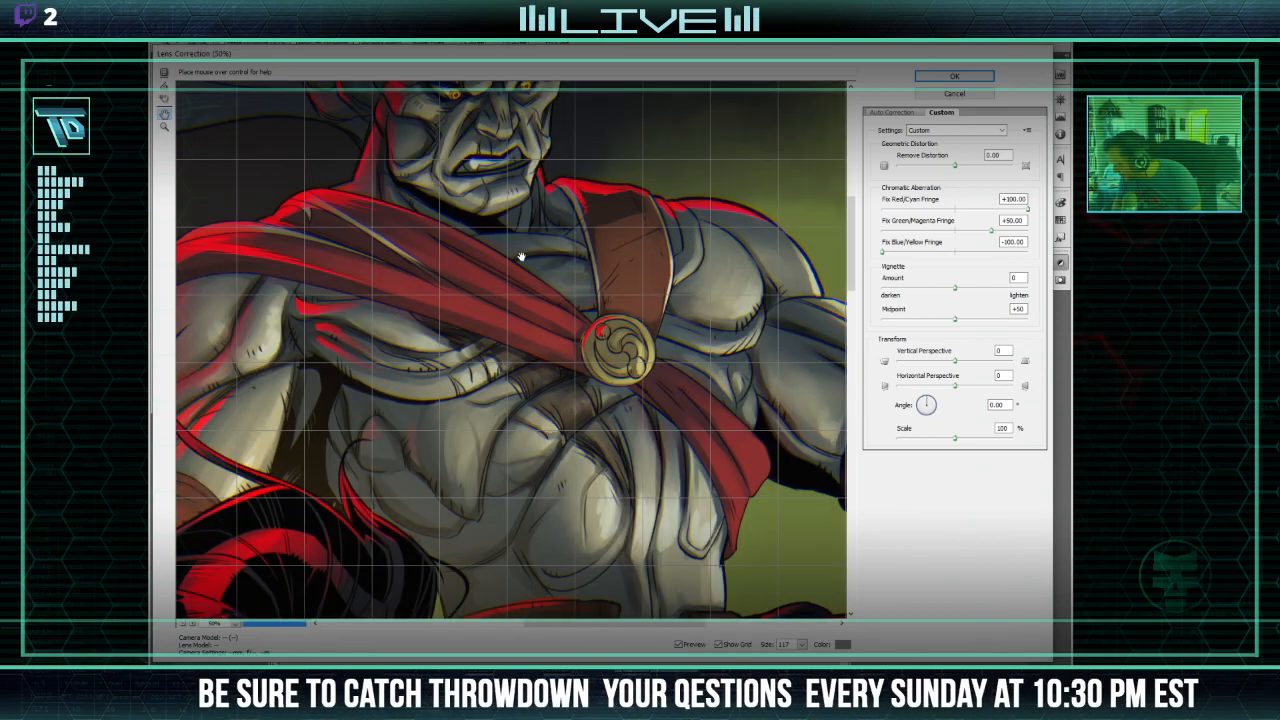
{"action": "left_click_drag", "start_coordinate": [461, 458], "coordinate": [483, 220]}
{"action": "left_click_drag", "start_coordinate": [465, 420], "coordinate": [481, 305]}
{"action": "left_click_drag", "start_coordinate": [465, 430], "coordinate": [470, 390]}
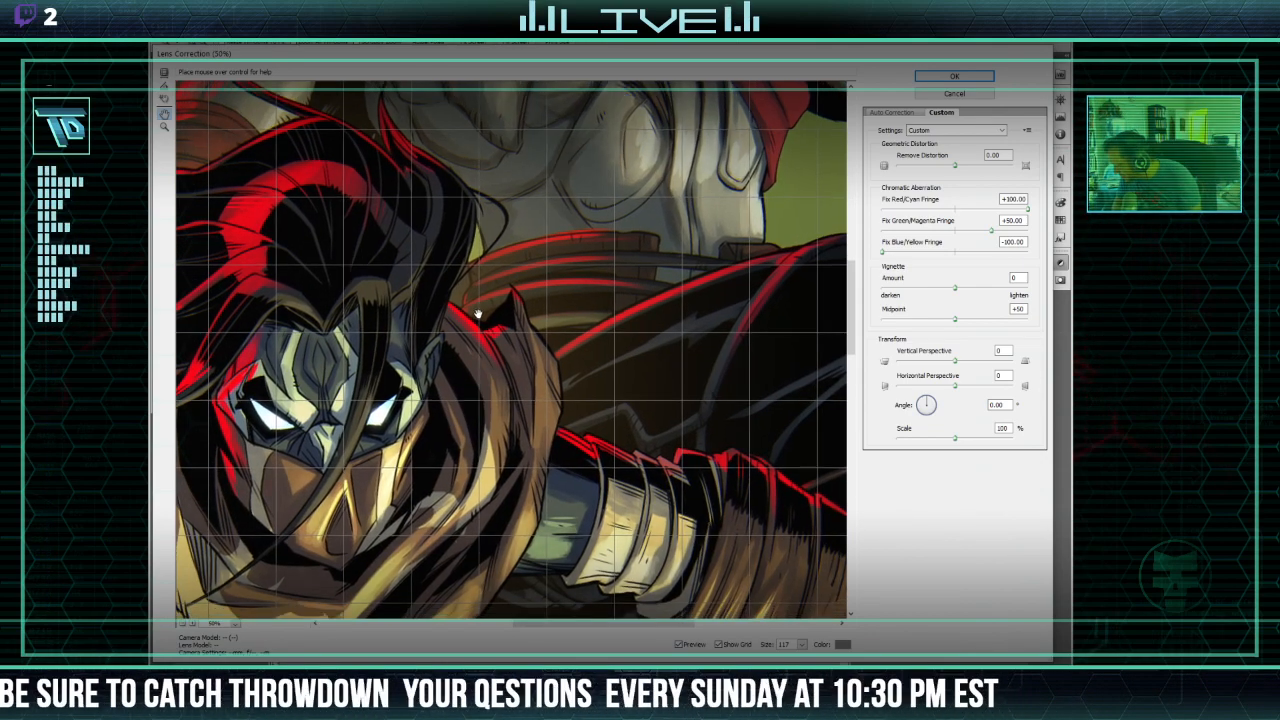
{"action": "left_click_drag", "start_coordinate": [462, 470], "coordinate": [466, 400]}
{"action": "left_click_drag", "start_coordinate": [460, 500], "coordinate": [461, 420]}
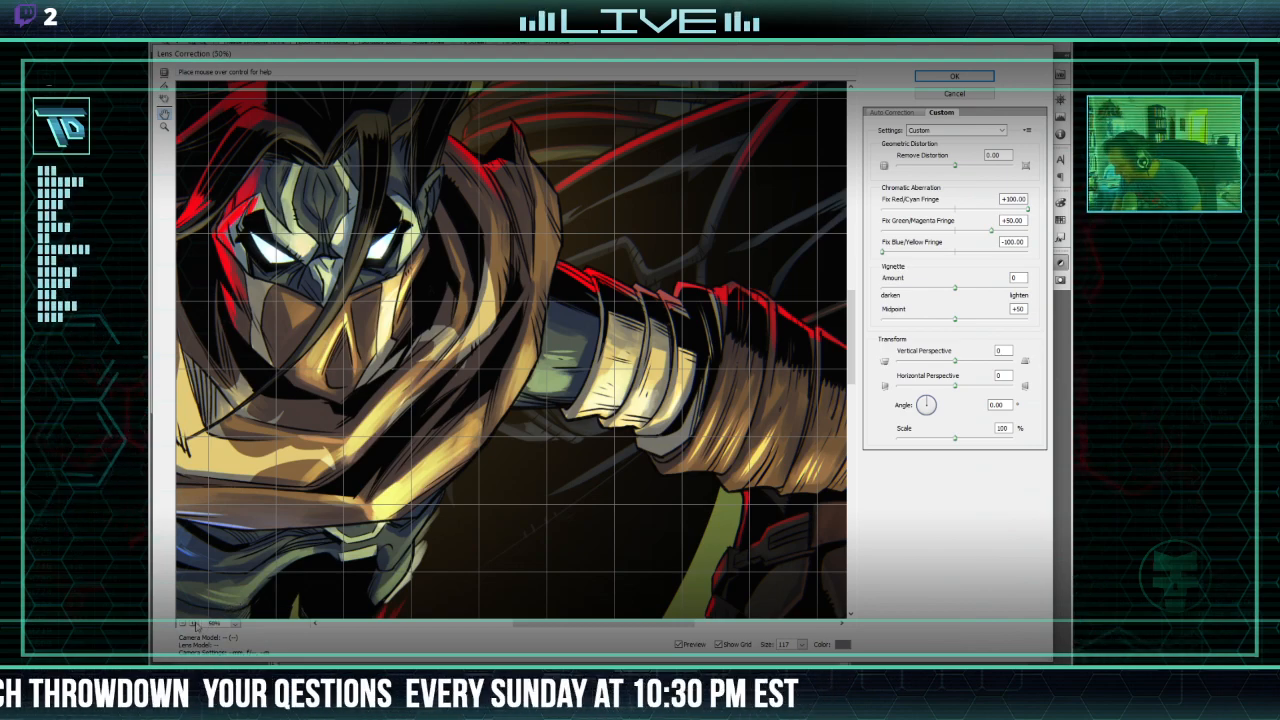
Step: Compare the fringing on the whole illustration with closer 25% and 33.3% previews of the standing figure
{"action": "left_click", "coordinate": [183, 625]}
{"action": "left_click", "coordinate": [183, 625]}
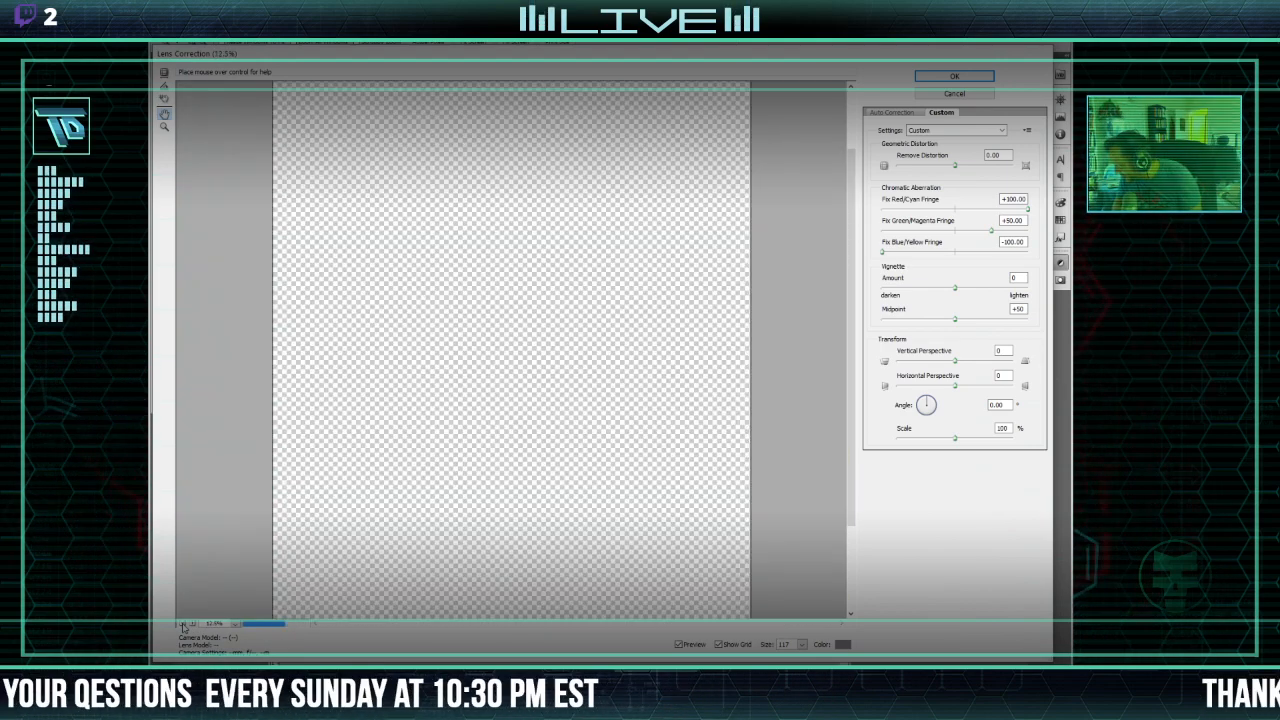
{"action": "left_click", "coordinate": [183, 625]}
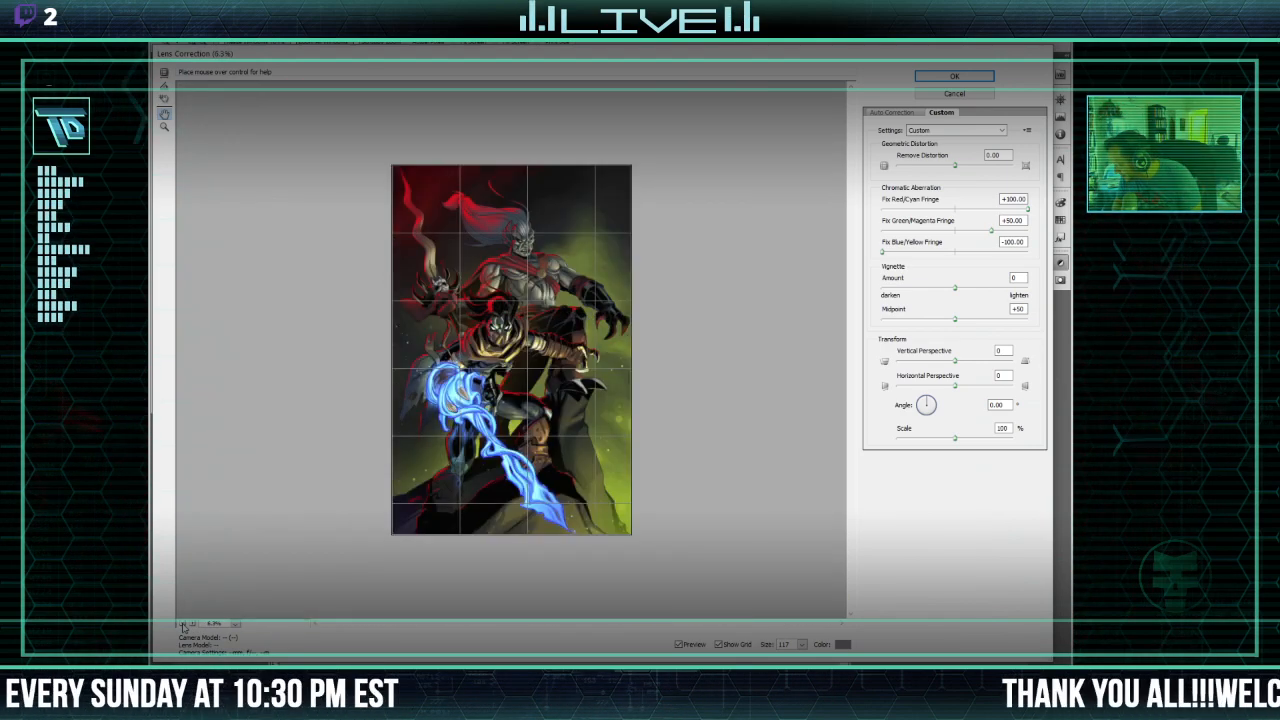
{"action": "left_click", "coordinate": [193, 625]}
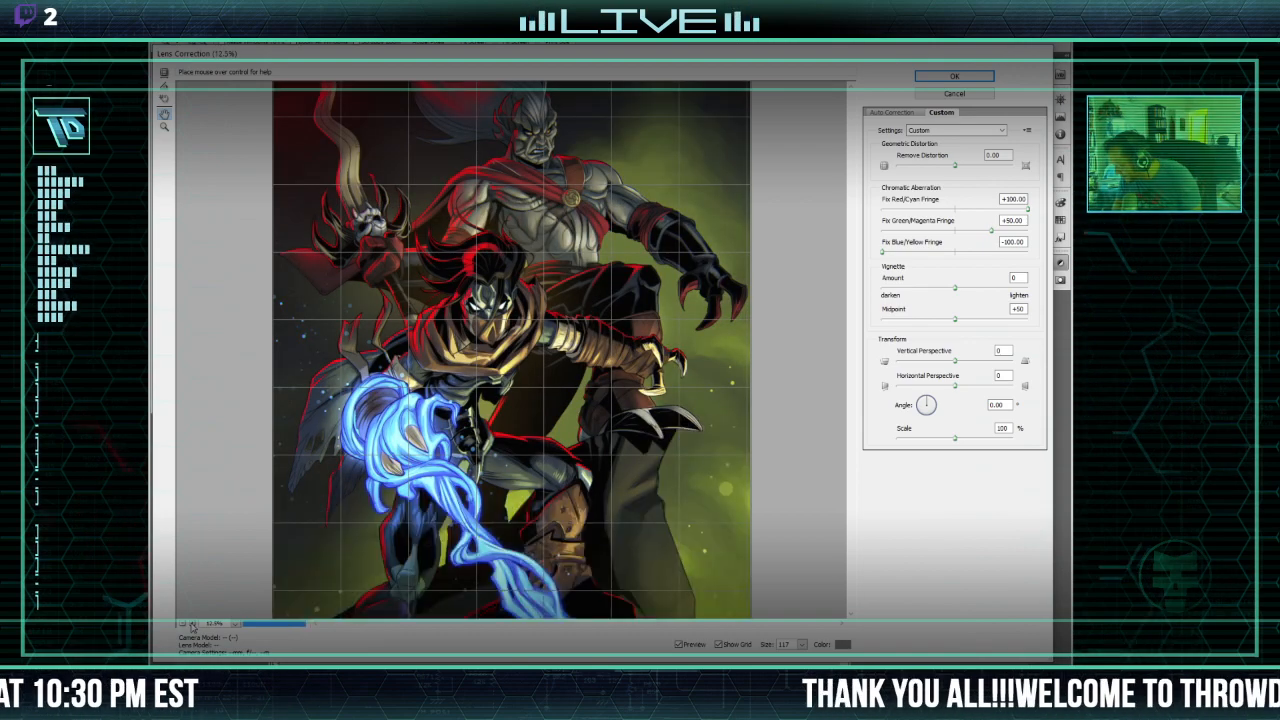
{"action": "left_click", "coordinate": [193, 625]}
{"action": "left_click_drag", "start_coordinate": [487, 304], "coordinate": [437, 420]}
{"action": "left_click_drag", "start_coordinate": [531, 345], "coordinate": [536, 426]}
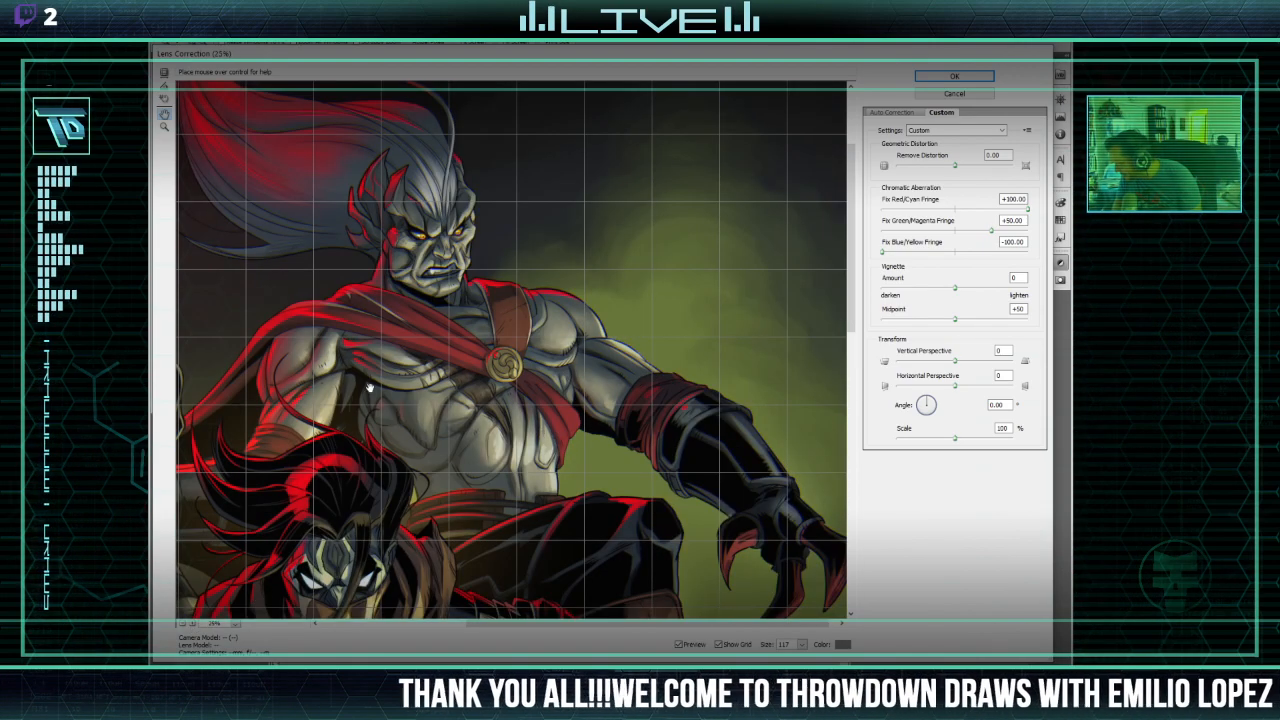
{"action": "left_click", "coordinate": [193, 625]}
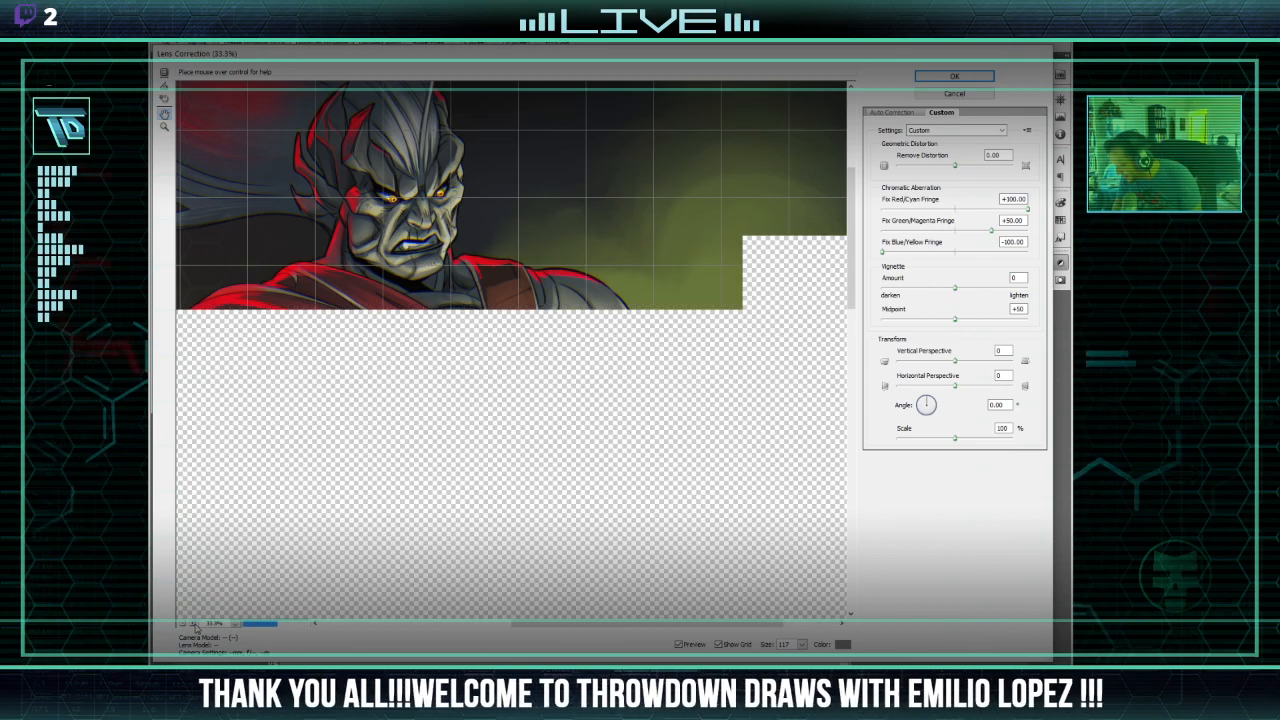
{"action": "left_click_drag", "start_coordinate": [476, 336], "coordinate": [476, 416]}
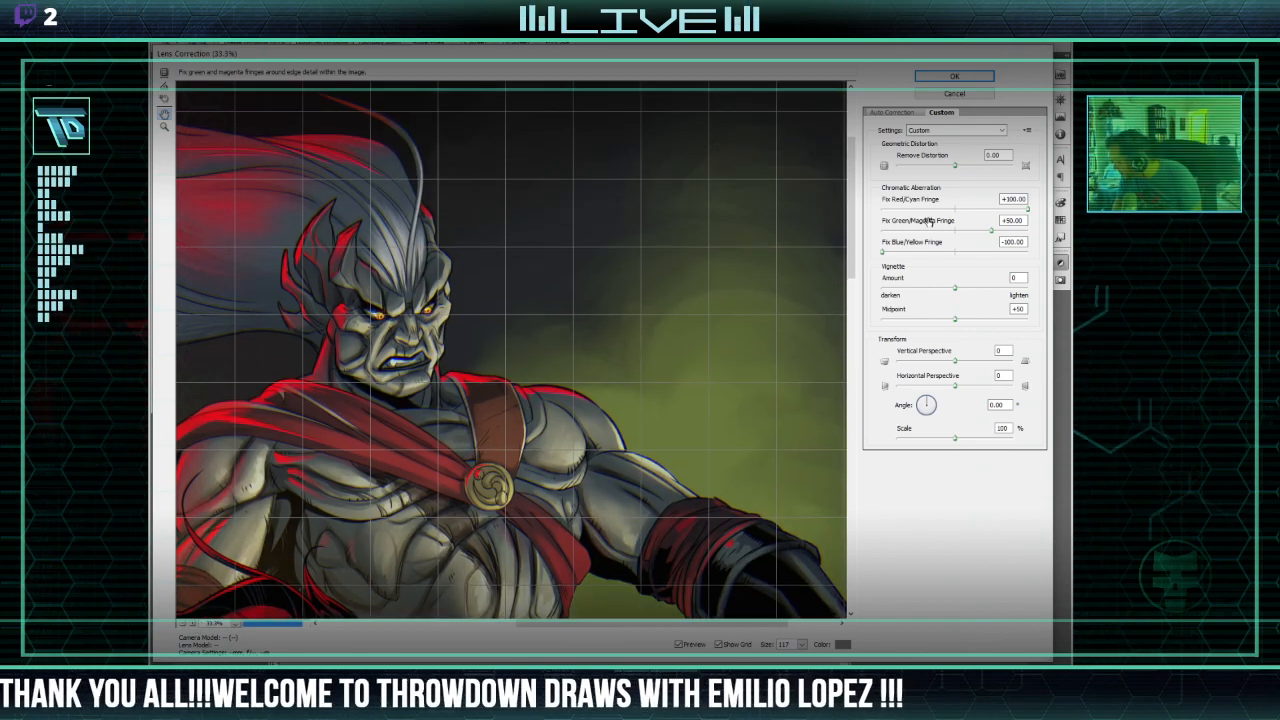
Step: Test near-zero Red/Cyan and Green/Magenta fringes for comparison, and set them to +100.00 and +52.38 with Blue/Yellow at -100.00
{"action": "left_click_drag", "start_coordinate": [1027, 208], "coordinate": [955, 222]}
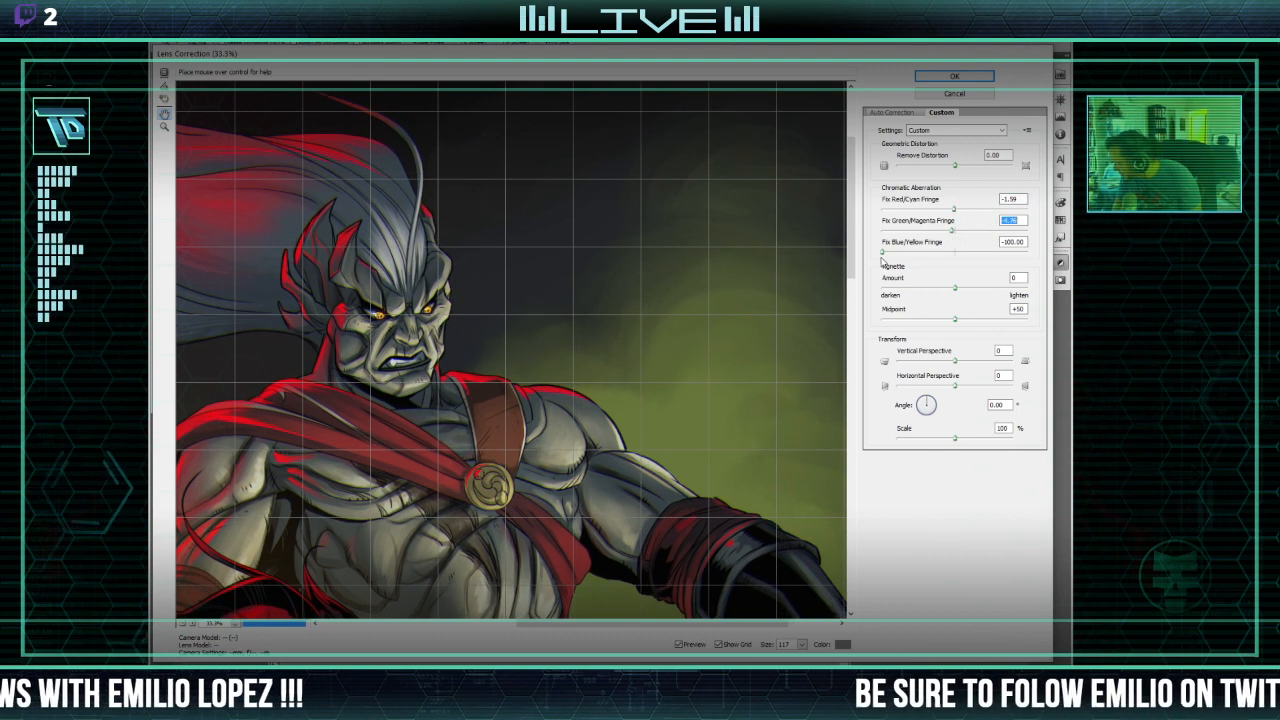
{"action": "left_click", "coordinate": [955, 251]}
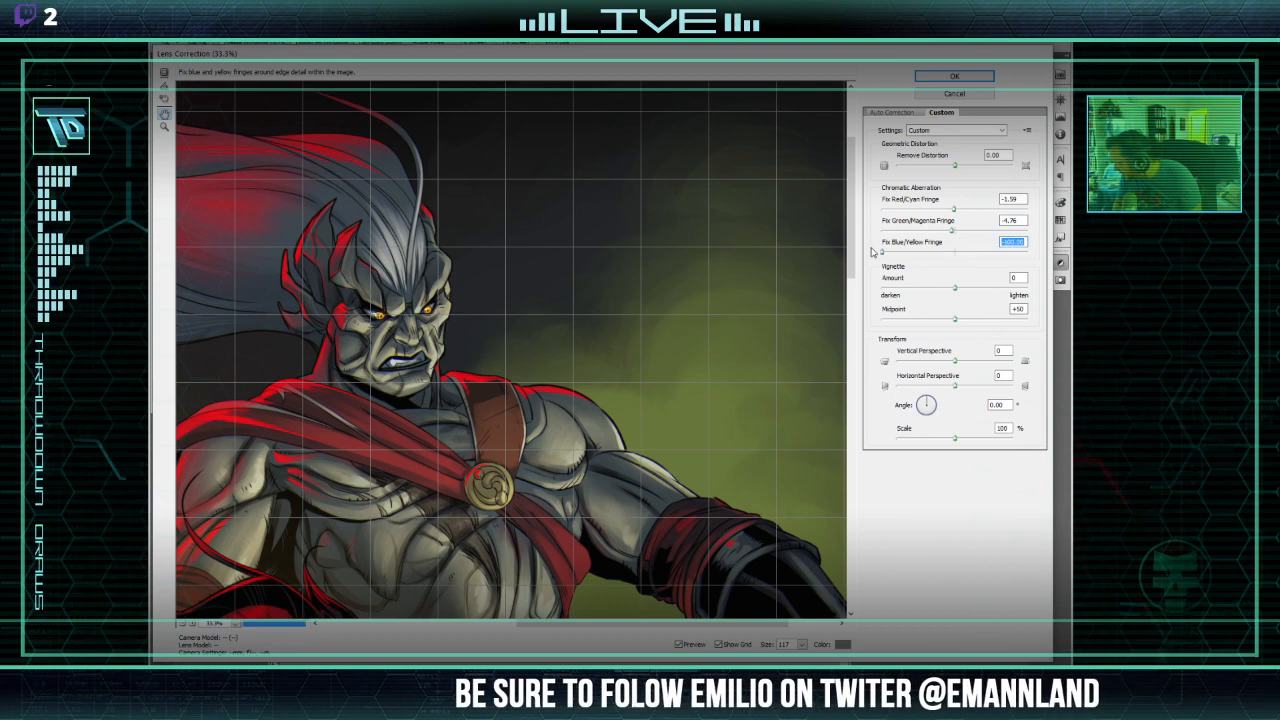
{"action": "left_click_drag", "start_coordinate": [952, 208], "coordinate": [1073, 211]}
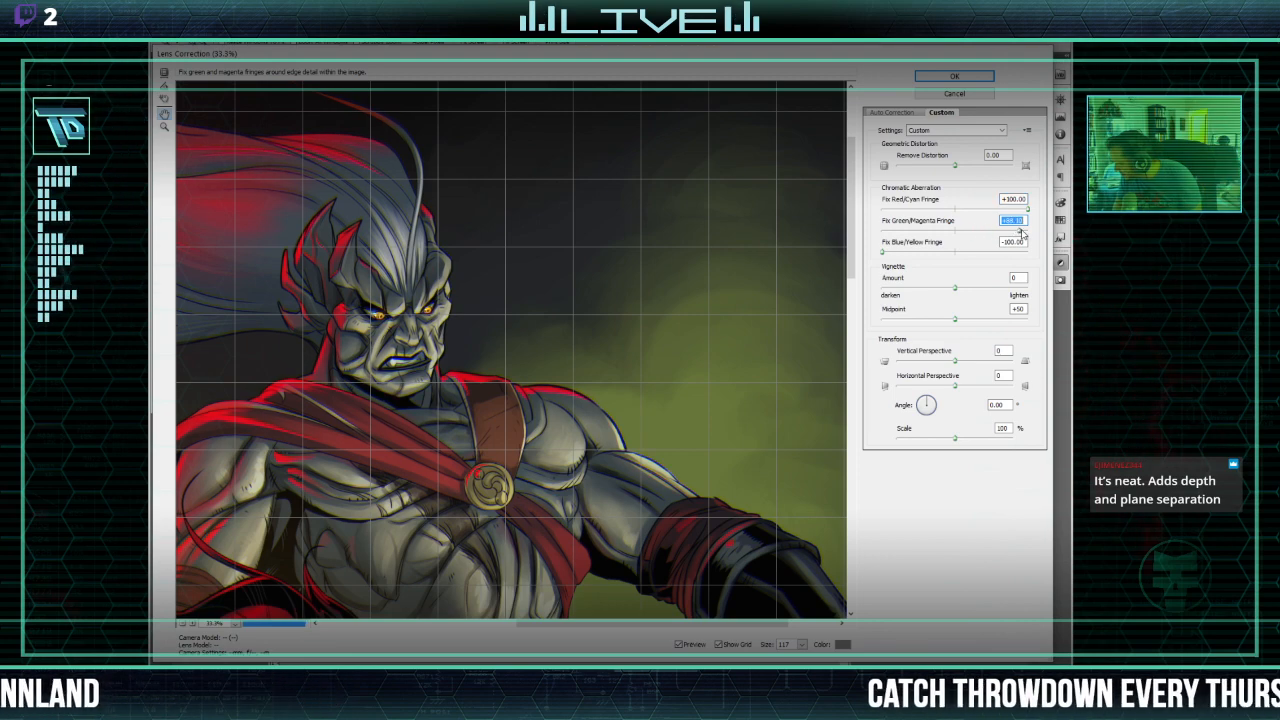
{"action": "left_click_drag", "start_coordinate": [1050, 233], "coordinate": [1003, 245]}
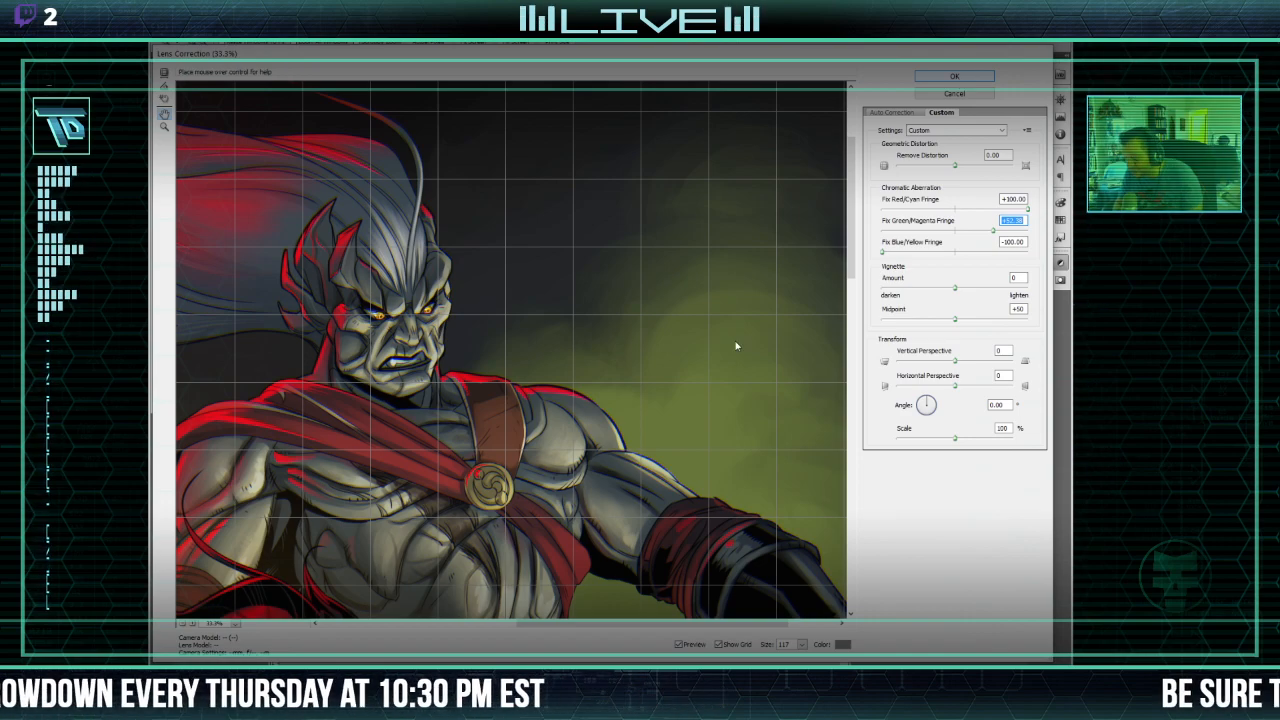
Step: Check the adjusted fringing across the figures, blade and background at 33.3%, and apply the Lens Correction to the merged layer
{"action": "scroll", "coordinate": [620, 373], "scroll_direction": "down", "scroll_amount": 8}
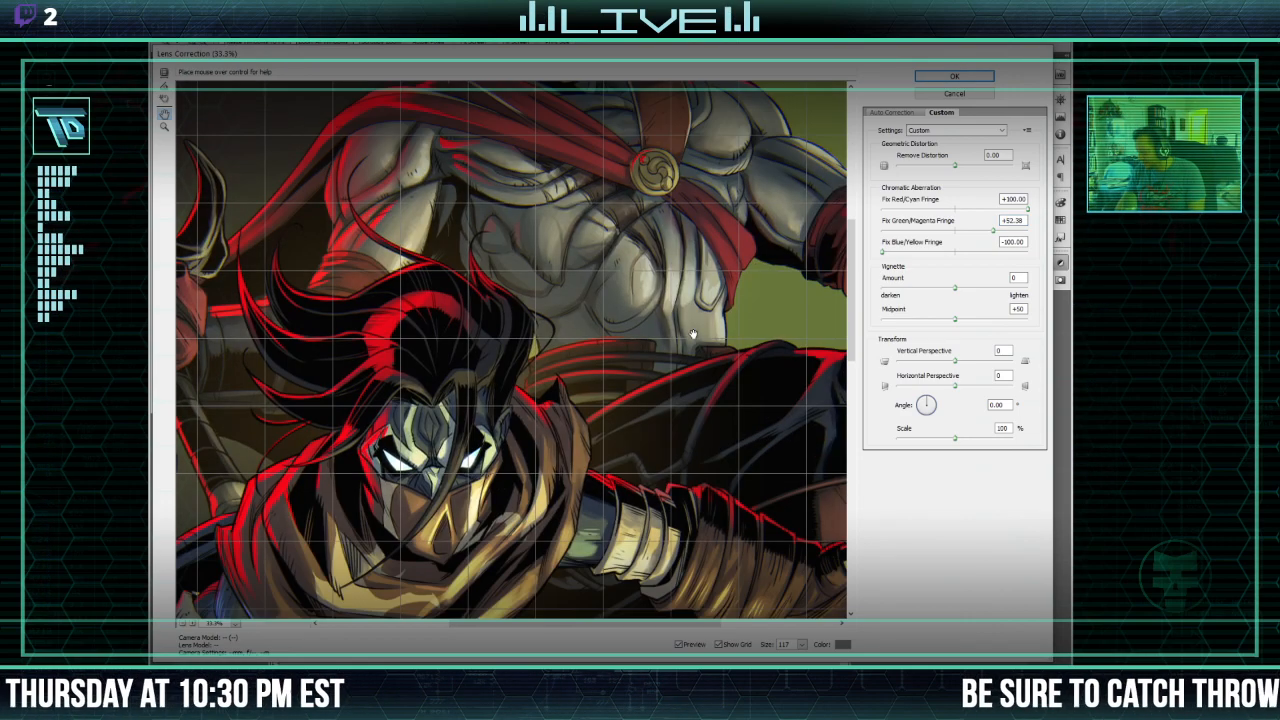
{"action": "scroll", "coordinate": [603, 435], "scroll_direction": "down", "scroll_amount": 12}
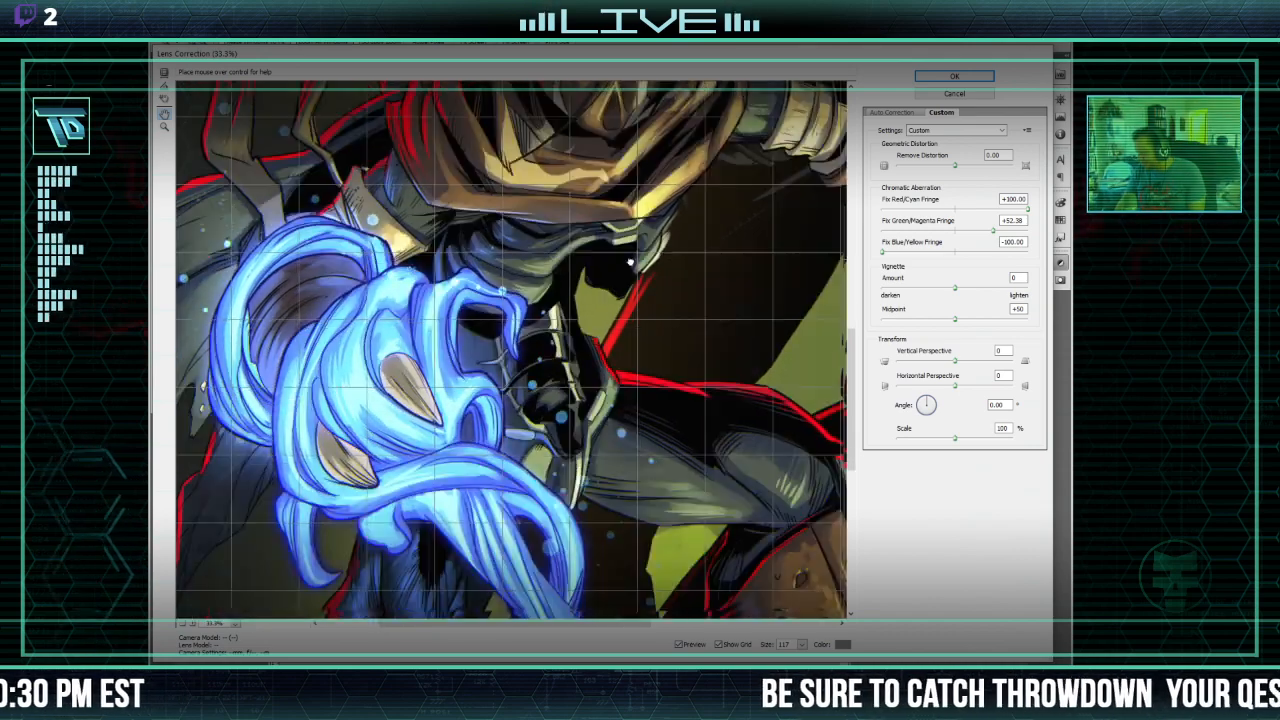
{"action": "scroll", "coordinate": [510, 126], "scroll_direction": "down", "scroll_amount": 5}
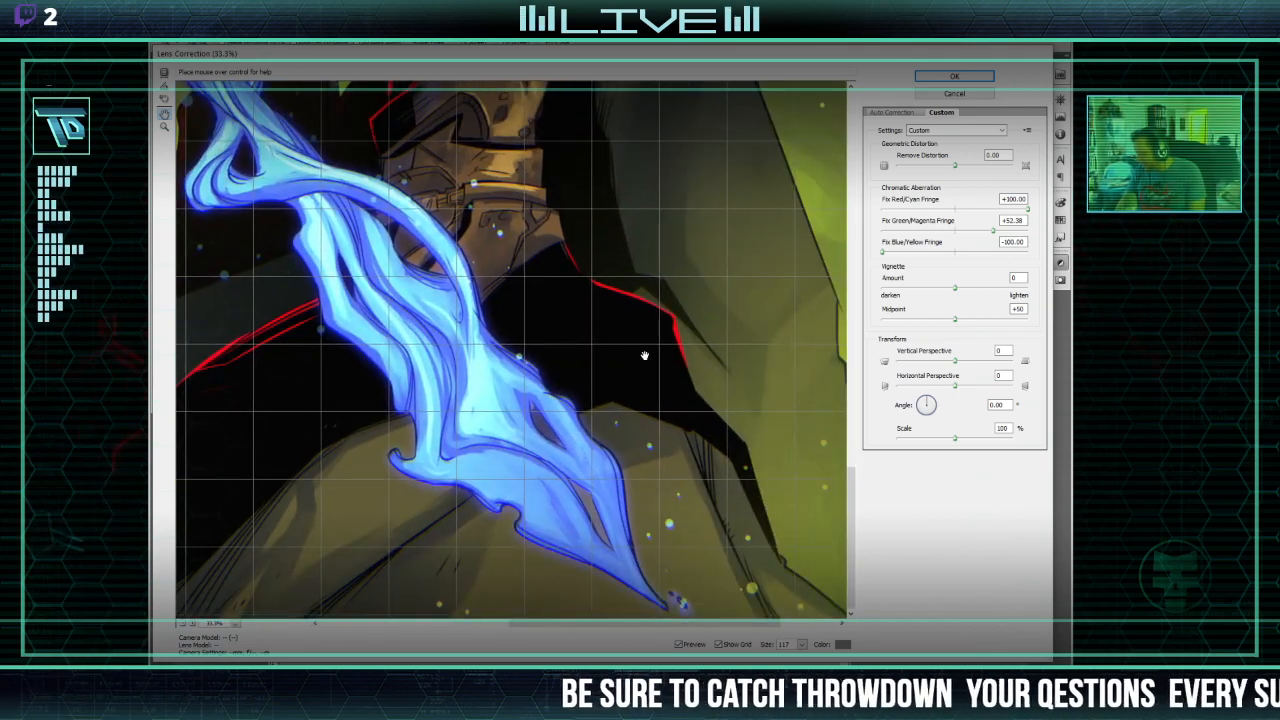
{"action": "scroll", "coordinate": [674, 499], "scroll_direction": "right", "scroll_amount": 3}
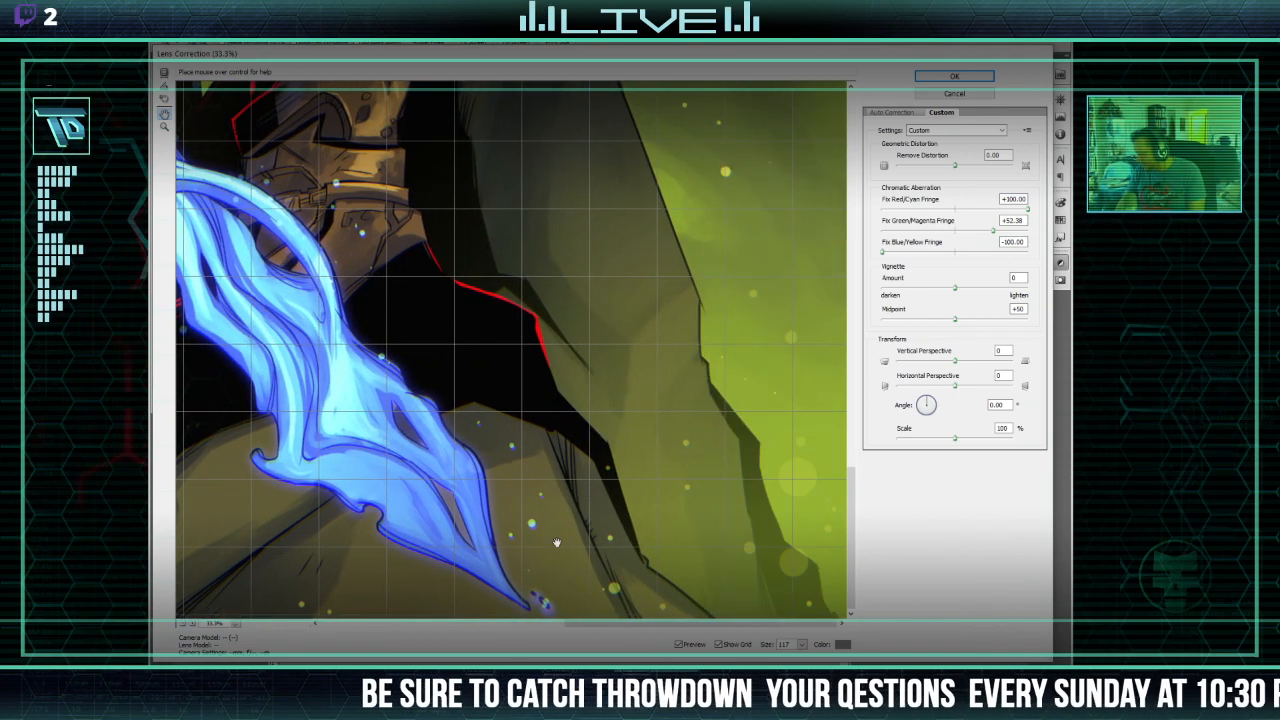
{"action": "scroll", "coordinate": [643, 417], "scroll_direction": "up", "scroll_amount": 8}
{"action": "scroll", "coordinate": [607, 308], "scroll_direction": "up", "scroll_amount": 10}
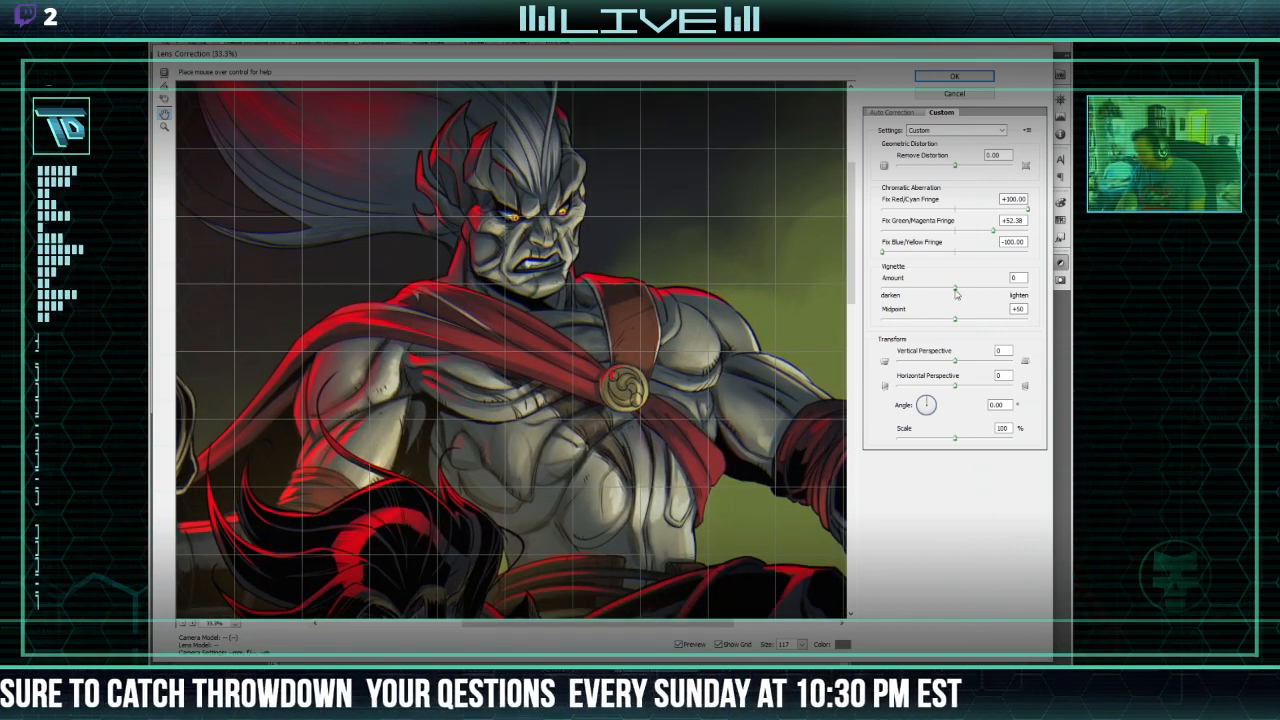
{"action": "left_click", "coordinate": [969, 75]}
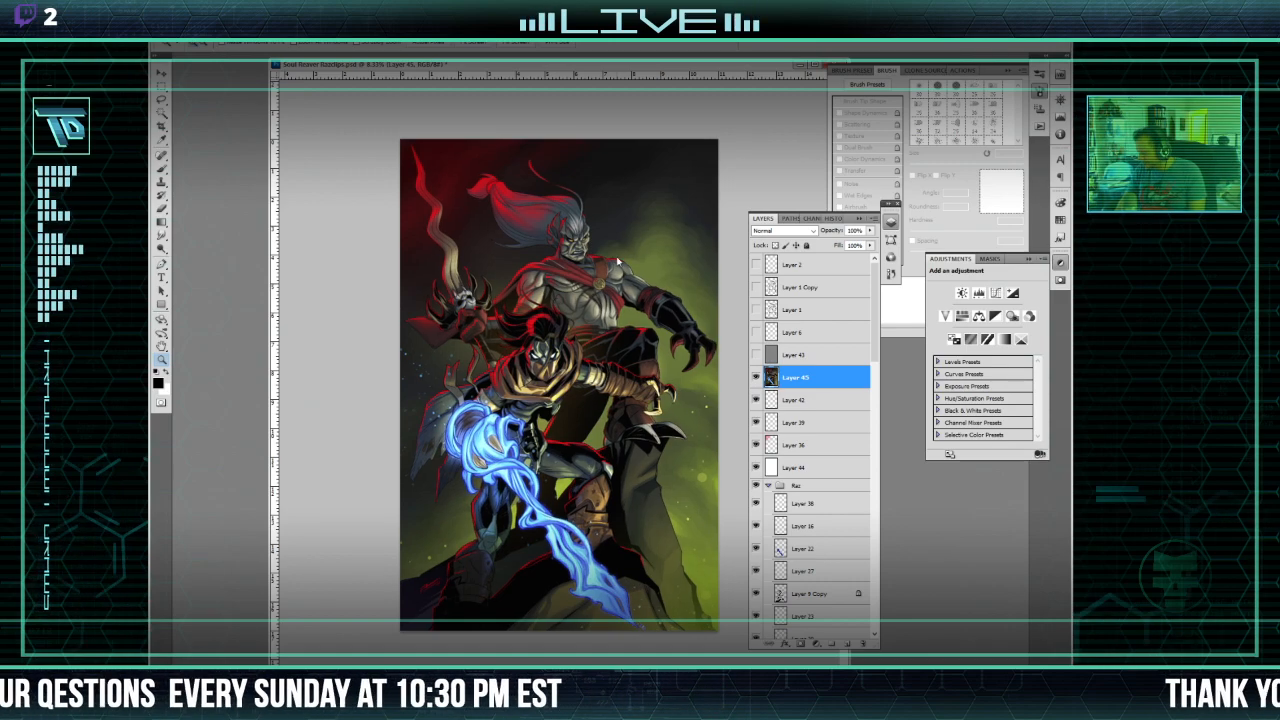
Step: Inspect the fringing on the standing figure's face up close, comparing it with the merged layer hidden and shown
{"action": "scroll", "coordinate": [577, 247], "scroll_direction": "up", "scroll_amount": 2}
{"action": "scroll", "coordinate": [577, 247], "scroll_direction": "up", "scroll_amount": 3}
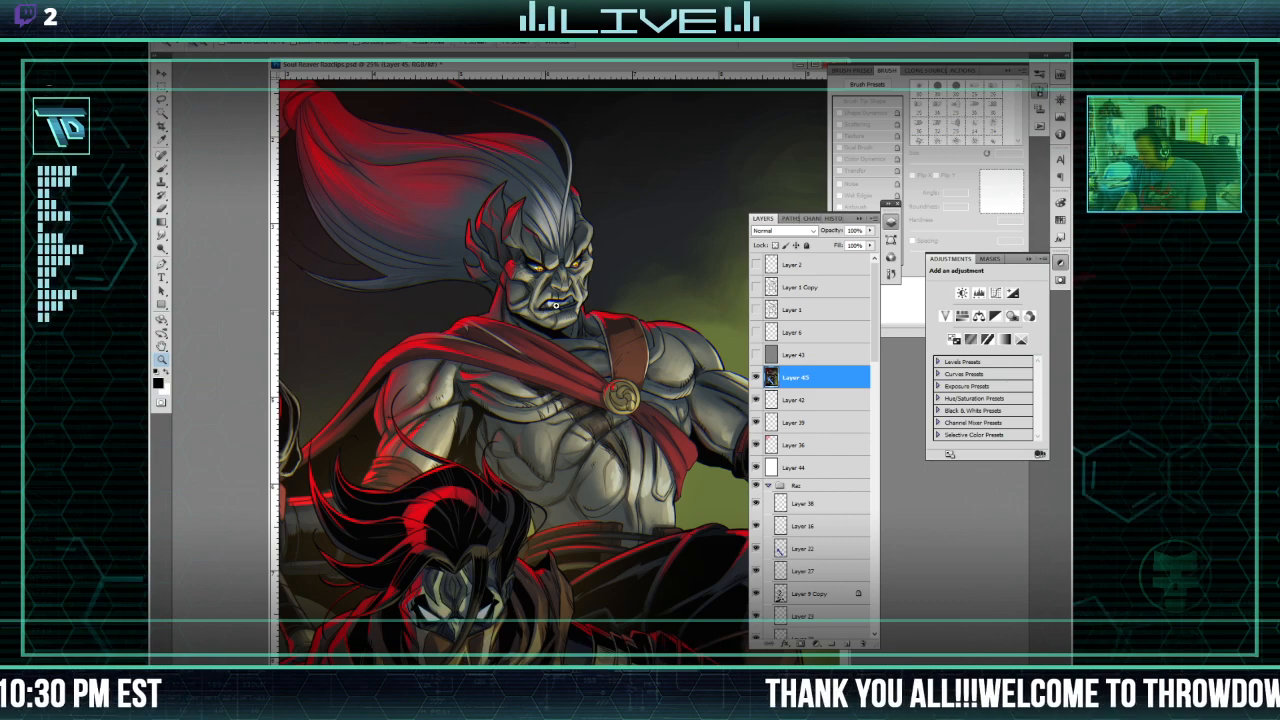
{"action": "scroll", "coordinate": [543, 311], "scroll_direction": "up", "scroll_amount": 2}
{"action": "scroll", "coordinate": [608, 290], "scroll_direction": "up", "scroll_amount": 1}
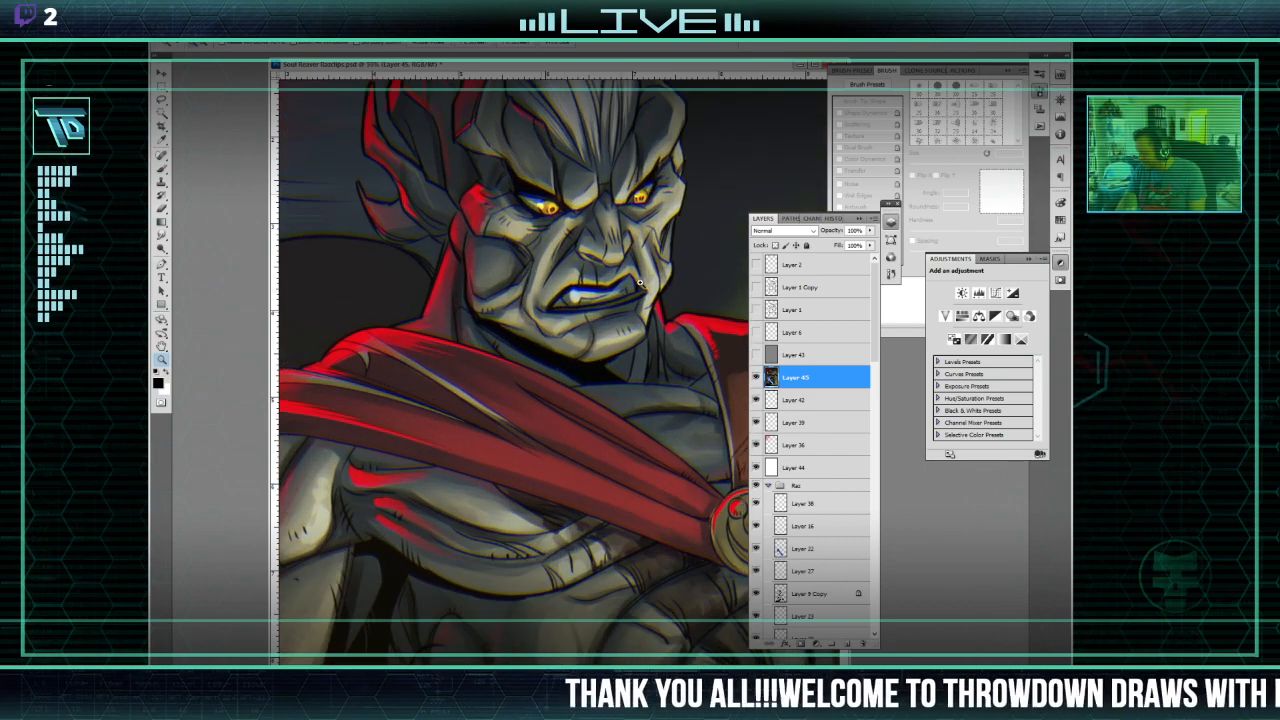
{"action": "scroll", "coordinate": [627, 348], "scroll_direction": "up", "scroll_amount": 2}
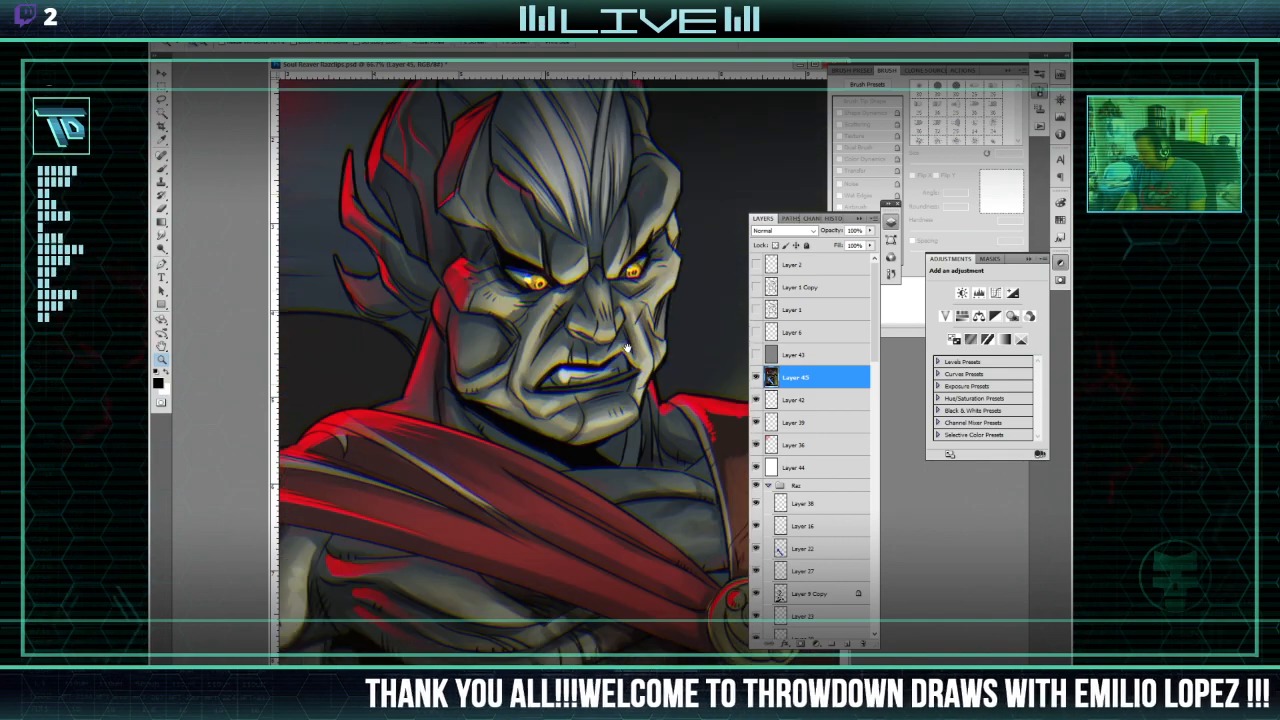
{"action": "scroll", "coordinate": [622, 349], "scroll_direction": "up", "scroll_amount": 4}
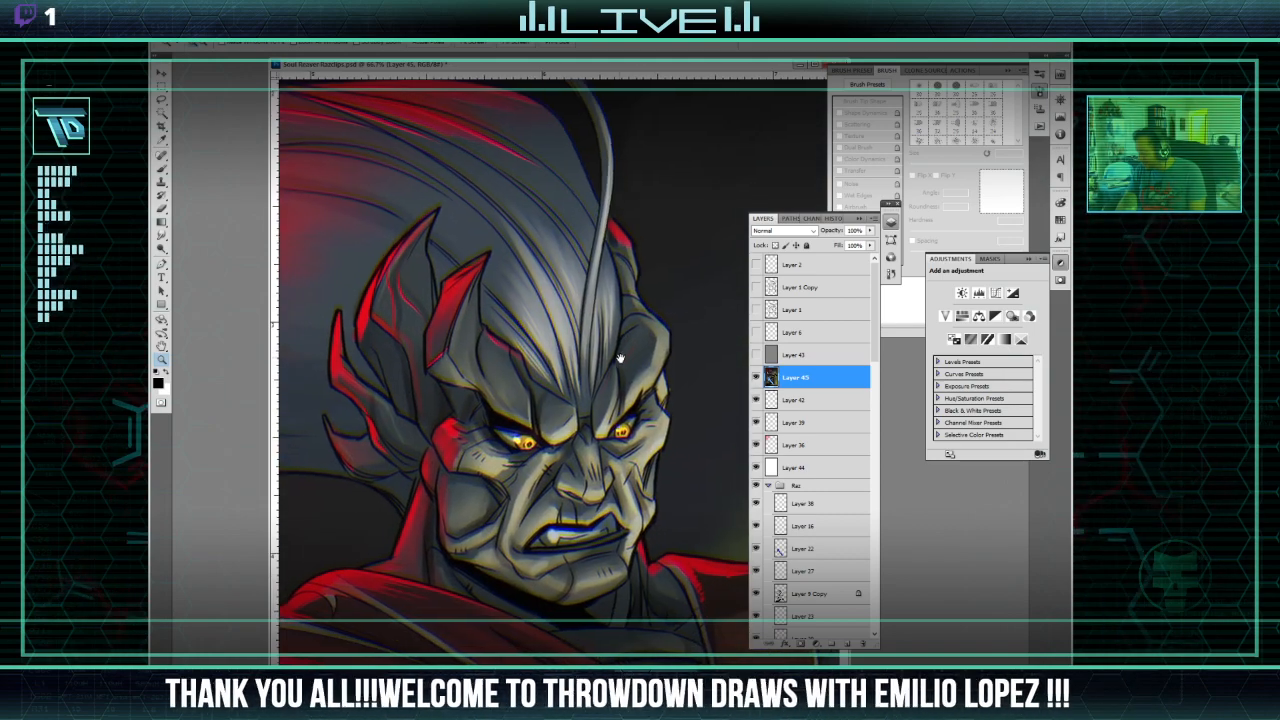
{"action": "left_click_drag", "start_coordinate": [629, 307], "coordinate": [670, 292]}
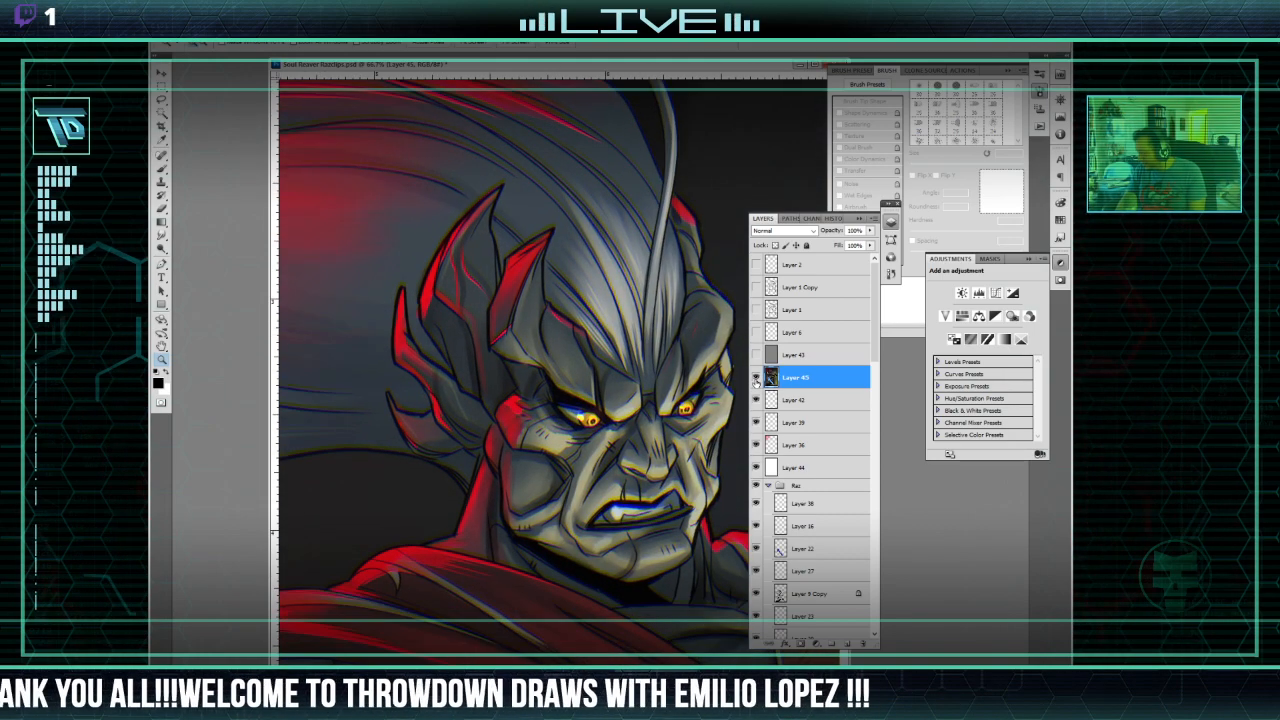
{"action": "left_click", "coordinate": [756, 378]}
{"action": "left_click", "coordinate": [756, 378]}
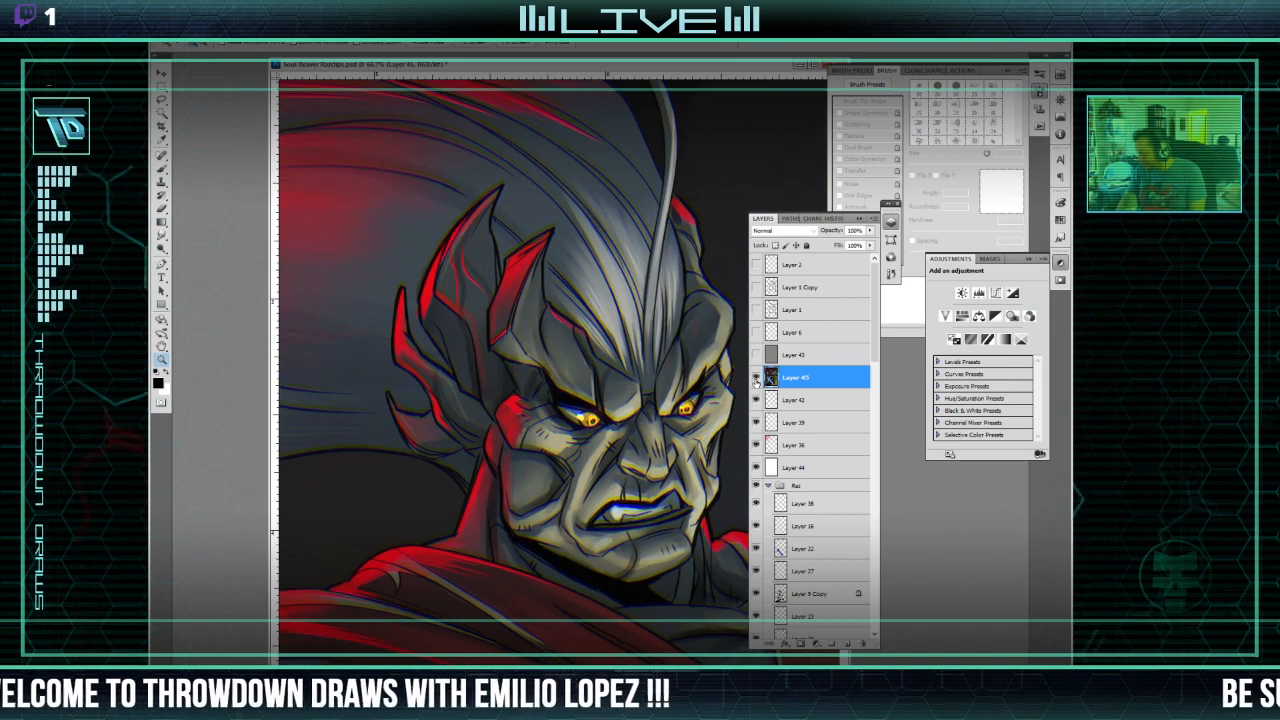
Step: Make the grey grain layer above the merged copy visible again across the whole illustration
{"action": "key", "text": "ctrl+0"}
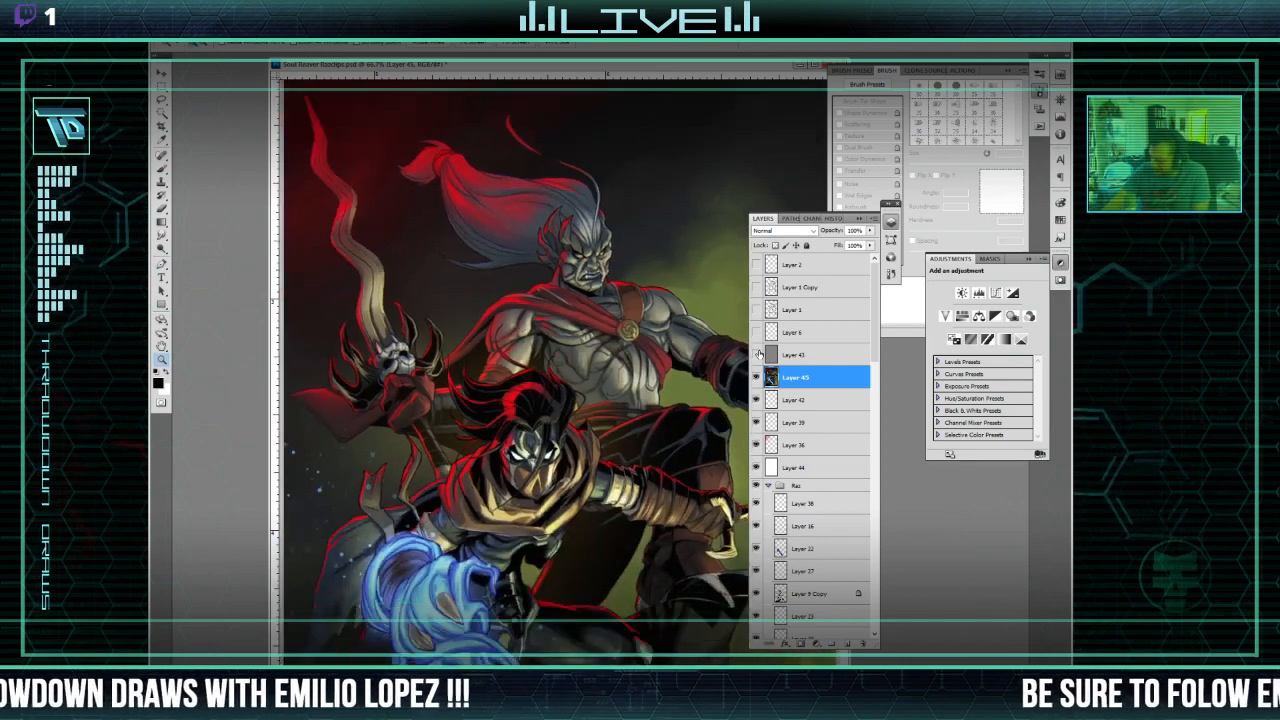
{"action": "key", "text": "ctrl+plus"}
{"action": "key", "text": "ctrl+plus"}
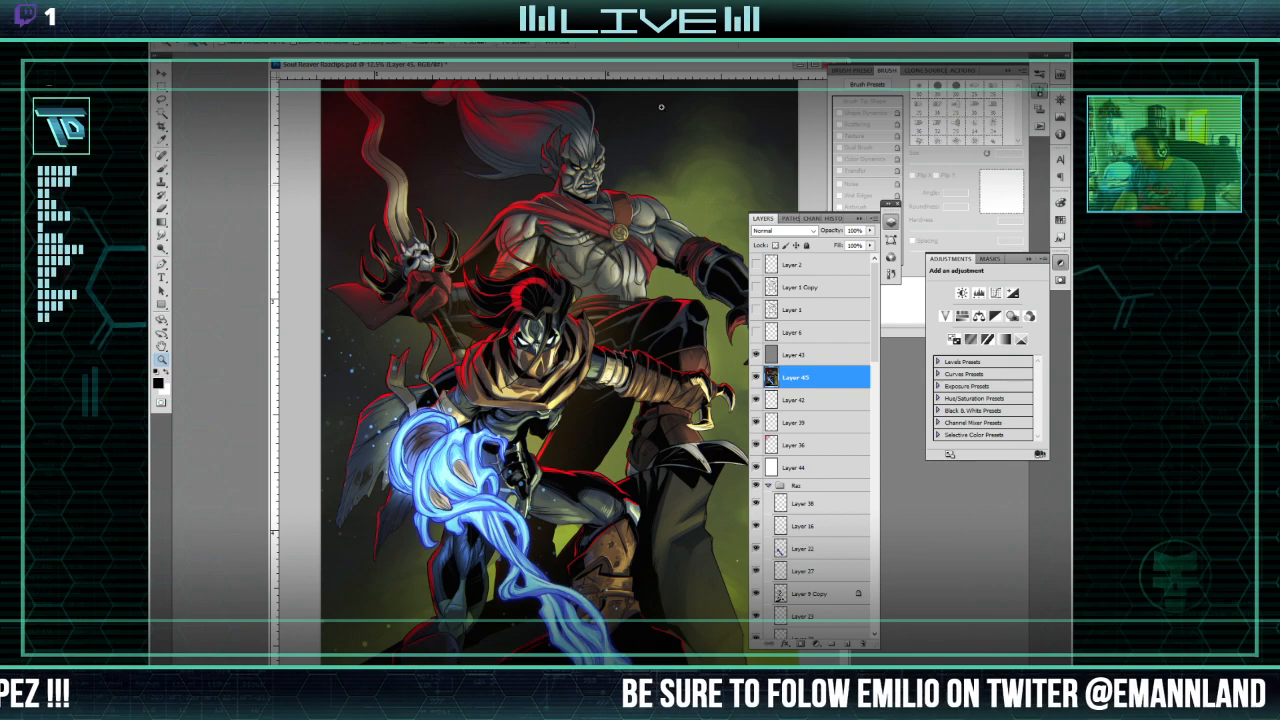
Step: Examine the grain and fringing together, from the standing figure's shoulder to the masked face, and across the whole illustration
{"action": "left_click_drag", "start_coordinate": [673, 257], "coordinate": [673, 257]}
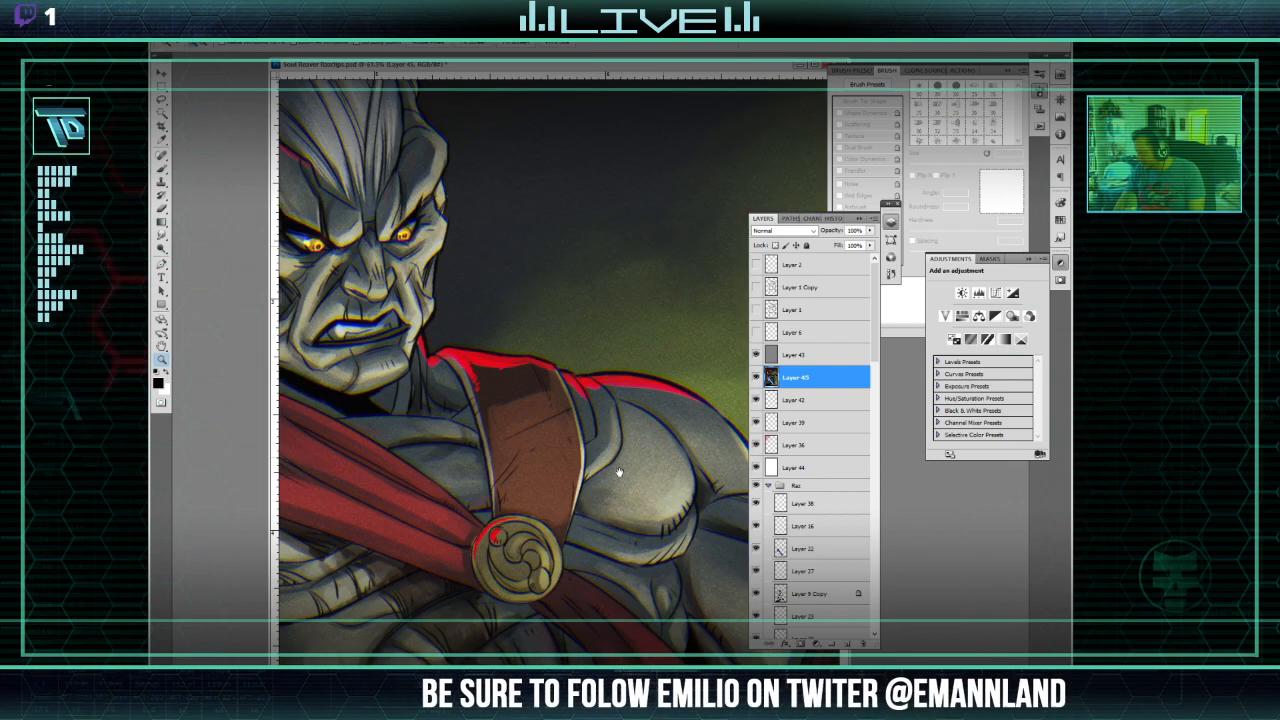
{"action": "left_click_drag", "start_coordinate": [619, 471], "coordinate": [502, 290]}
{"action": "left_click_drag", "start_coordinate": [560, 440], "coordinate": [686, 217]}
{"action": "left_click_drag", "start_coordinate": [640, 560], "coordinate": [629, 347]}
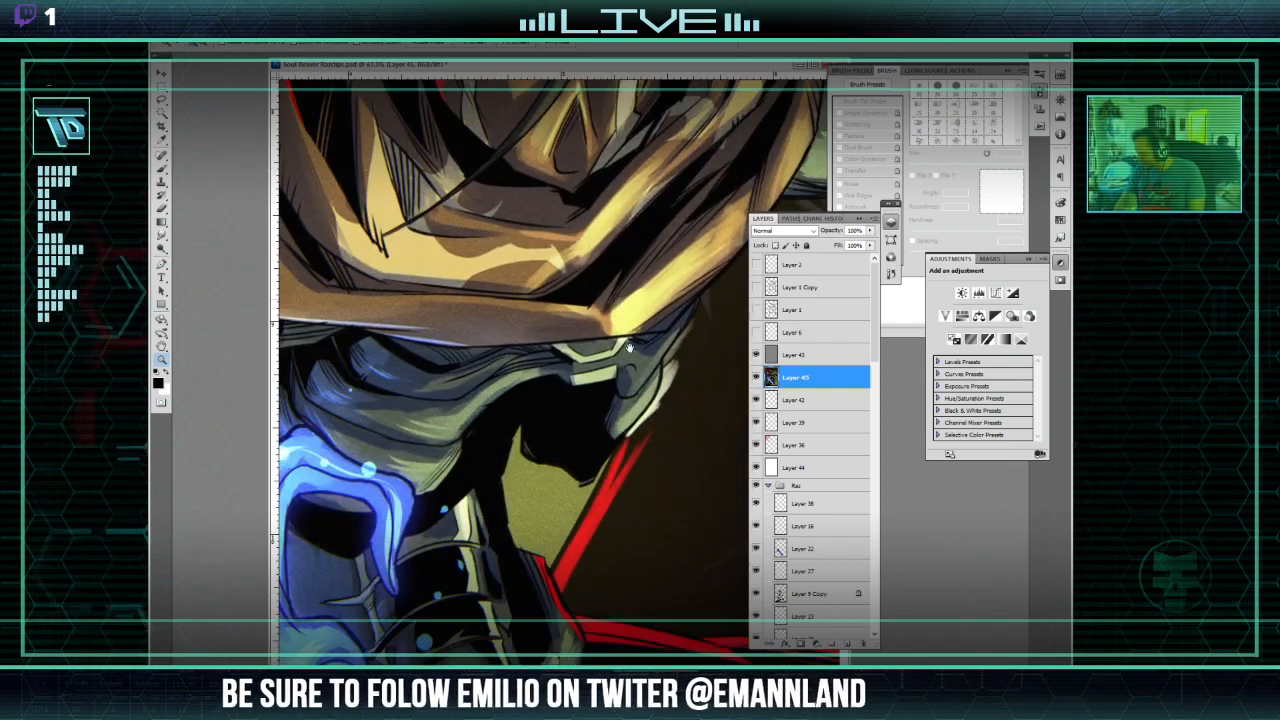
{"action": "left_click_drag", "start_coordinate": [570, 88], "coordinate": [603, 395]}
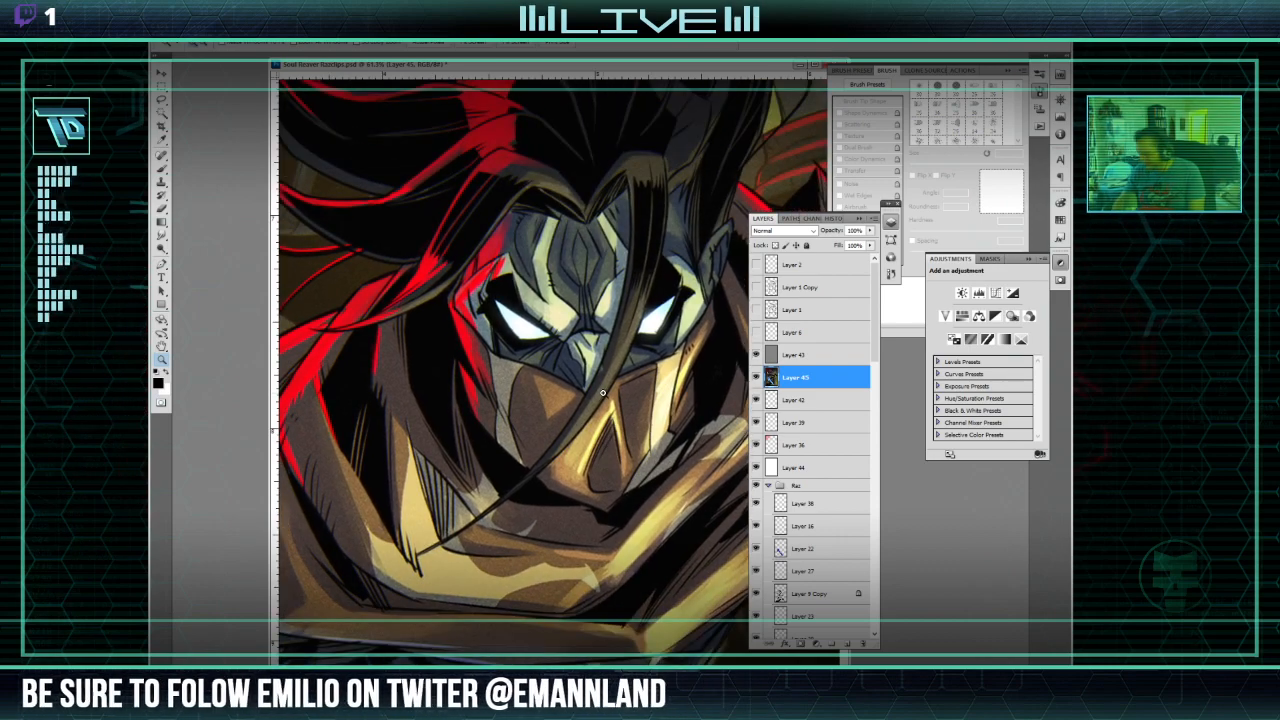
{"action": "scroll", "coordinate": [607, 397], "scroll_direction": "down", "scroll_amount": 7}
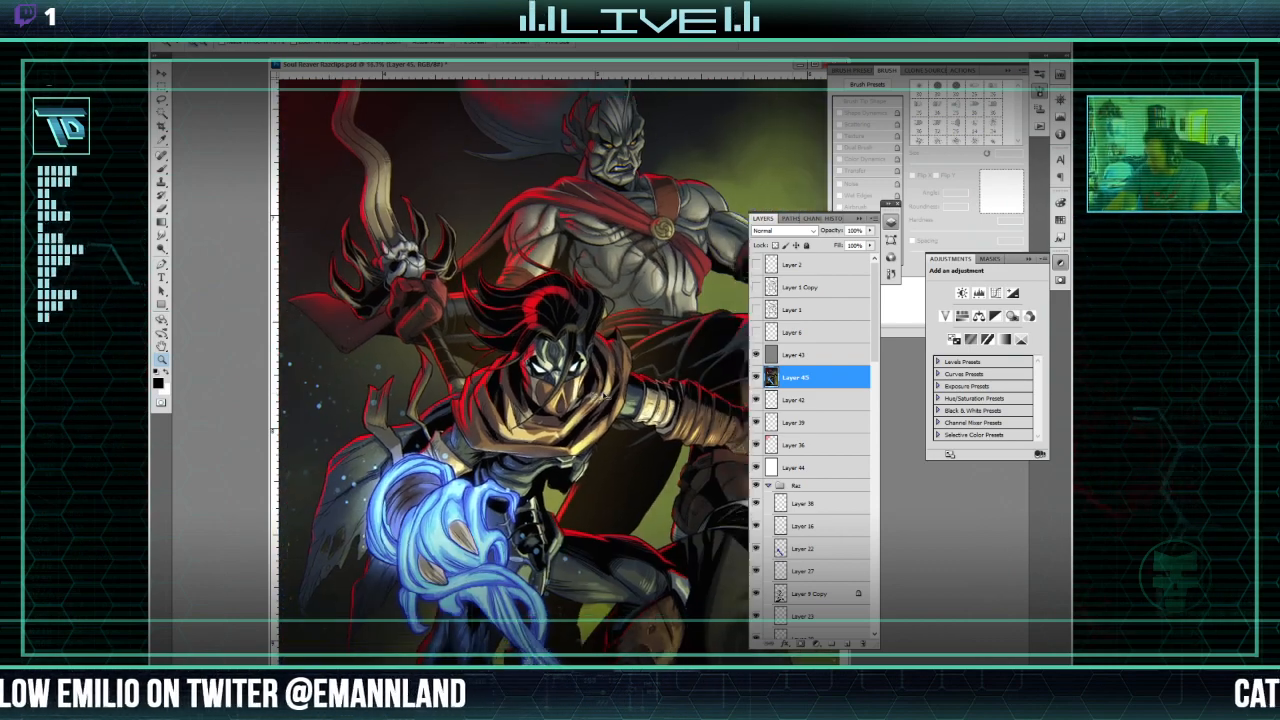
{"action": "scroll", "coordinate": [606, 397], "scroll_direction": "up", "scroll_amount": 3}
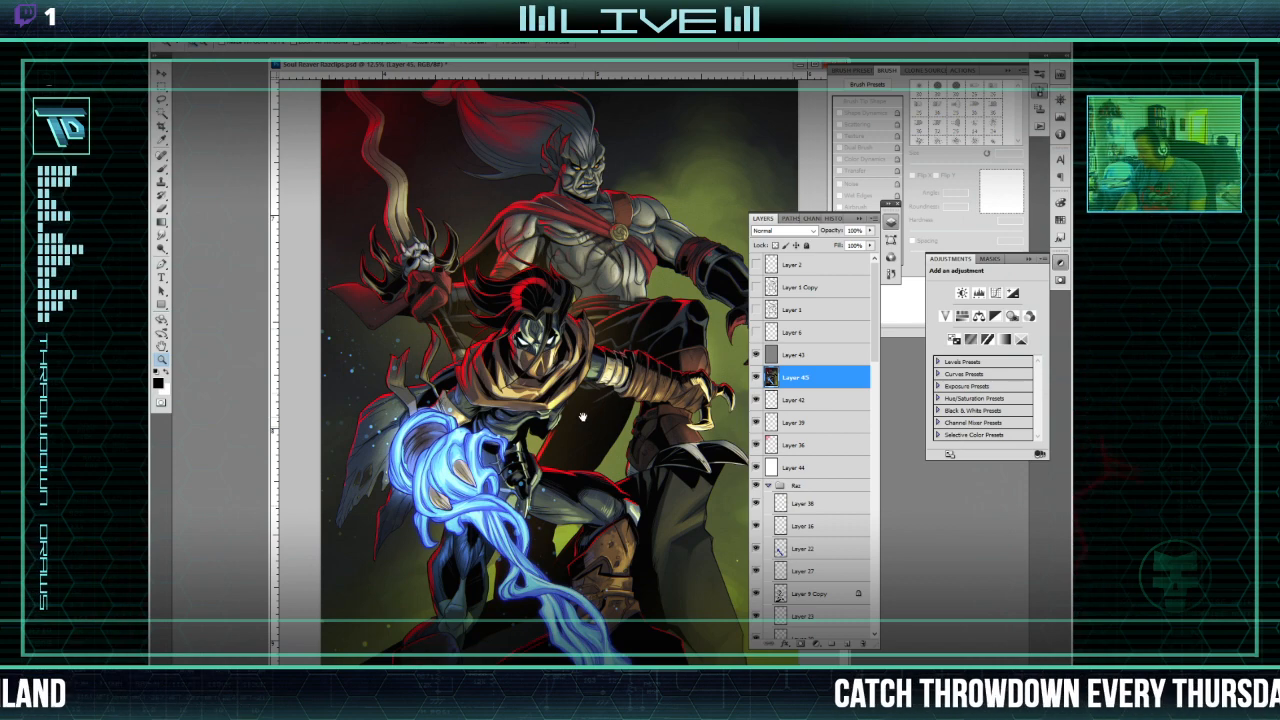
{"action": "scroll", "coordinate": [583, 416], "scroll_direction": "down", "scroll_amount": 3}
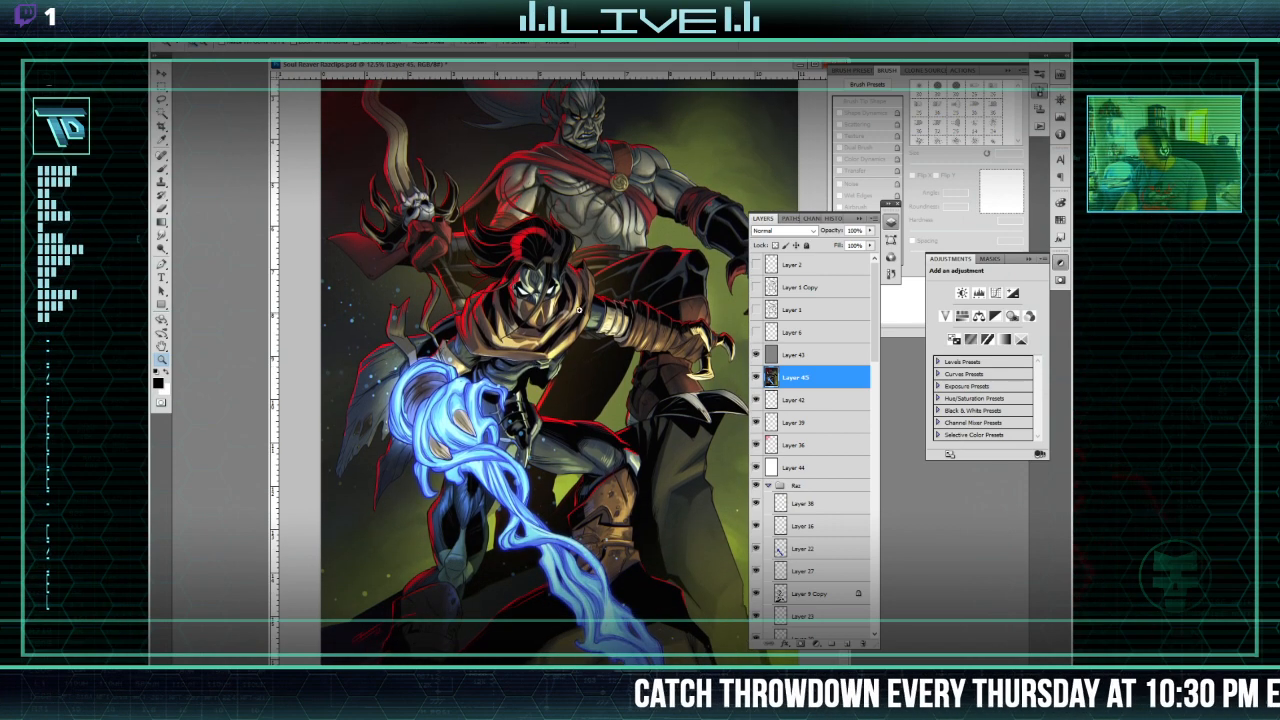
{"action": "scroll", "coordinate": [400, 316], "scroll_direction": "up", "scroll_amount": 2}
{"action": "scroll", "coordinate": [417, 399], "scroll_direction": "up", "scroll_amount": 2}
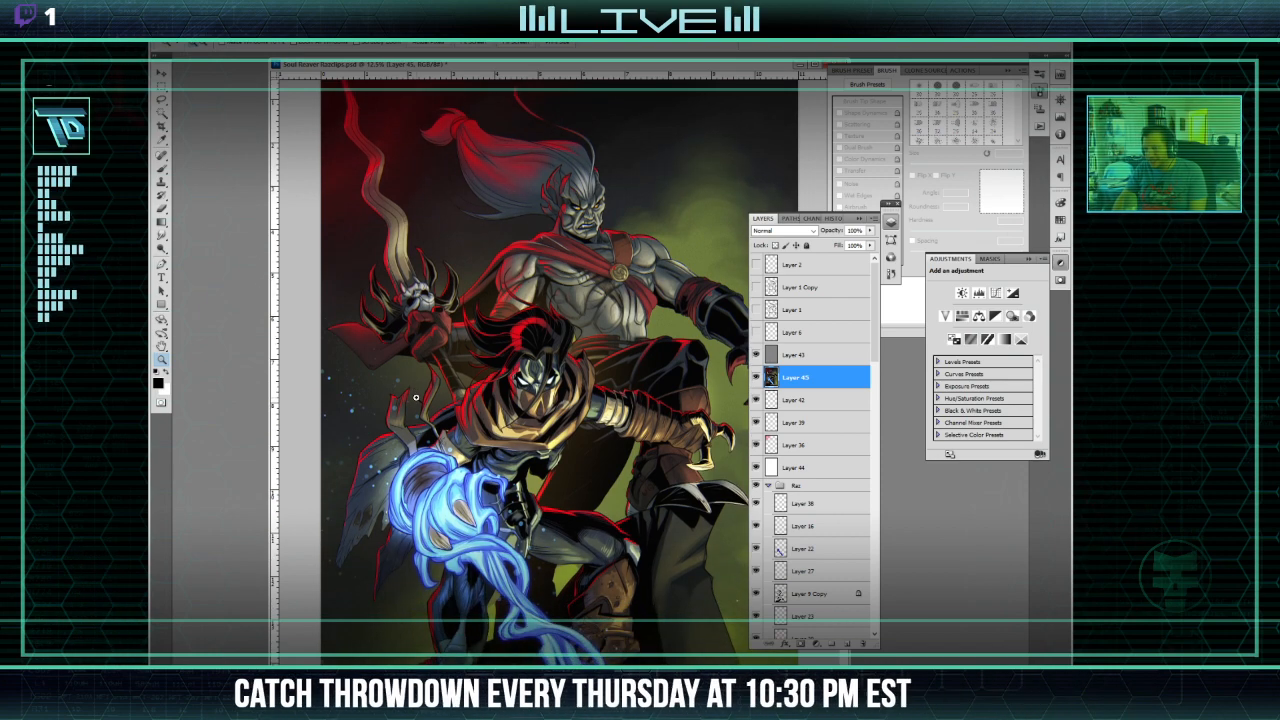
{"action": "scroll", "coordinate": [275, 380], "scroll_direction": "down", "scroll_amount": 2}
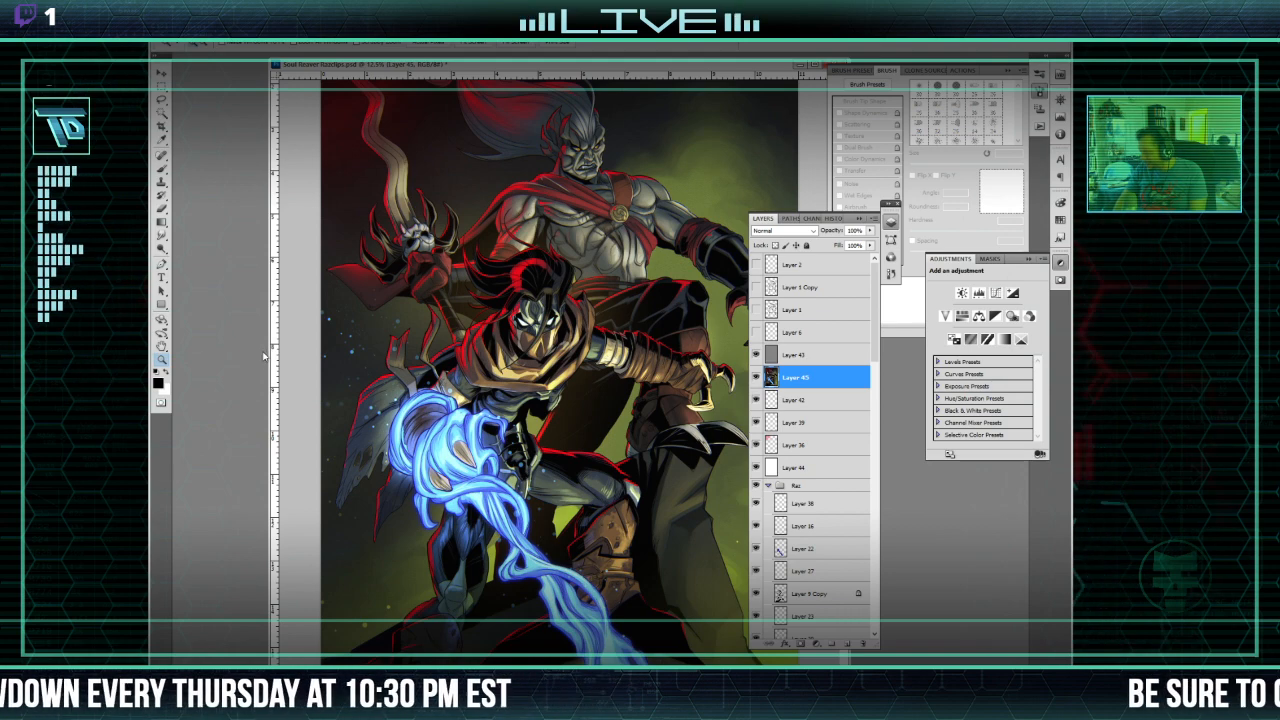
{"action": "scroll", "coordinate": [461, 397], "scroll_direction": "up", "scroll_amount": 3}
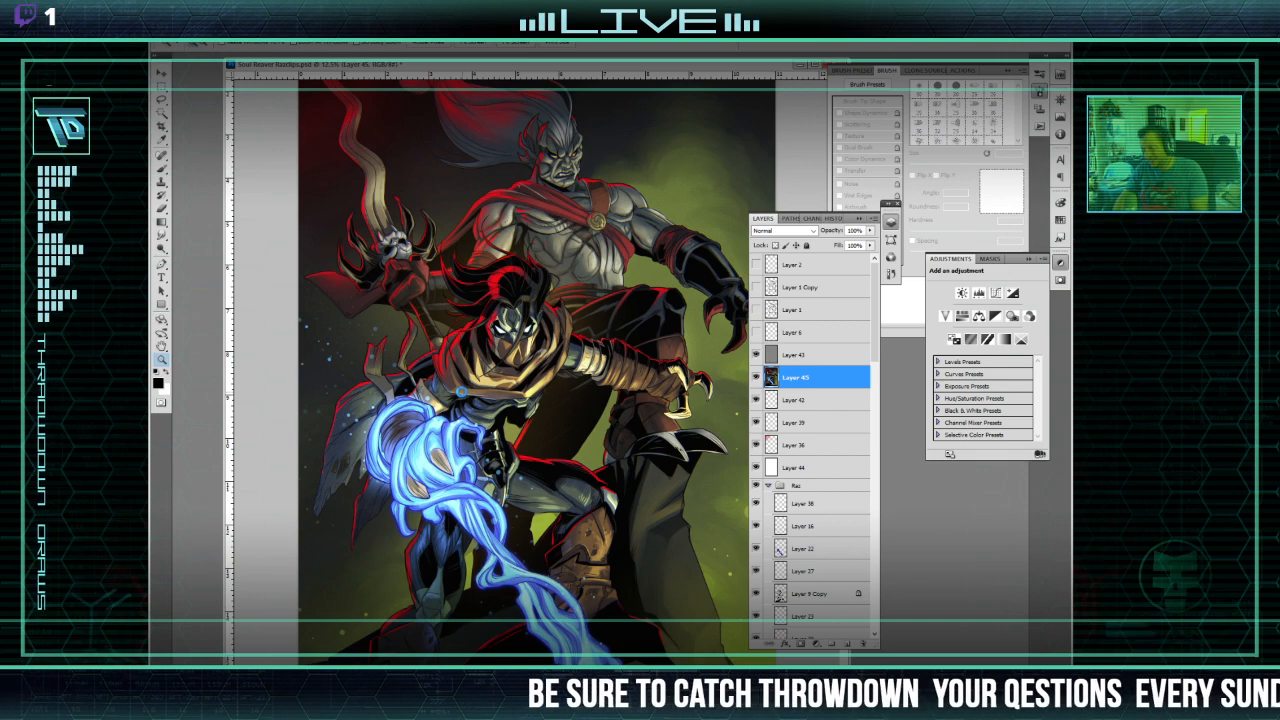
Step: Save the document, and group the grain layer and the merged copy under the name Final
{"action": "key", "text": "ctrl+s"}
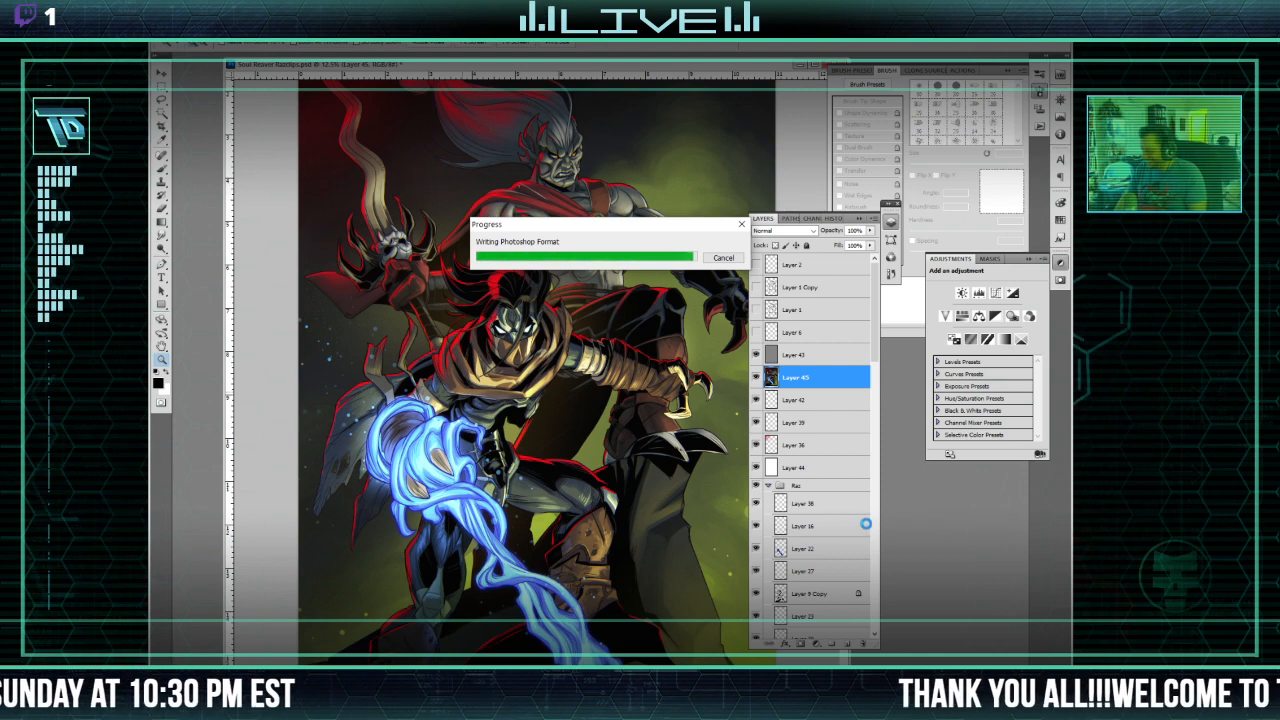
{"action": "left_click", "coordinate": [800, 355], "text": "shift"}
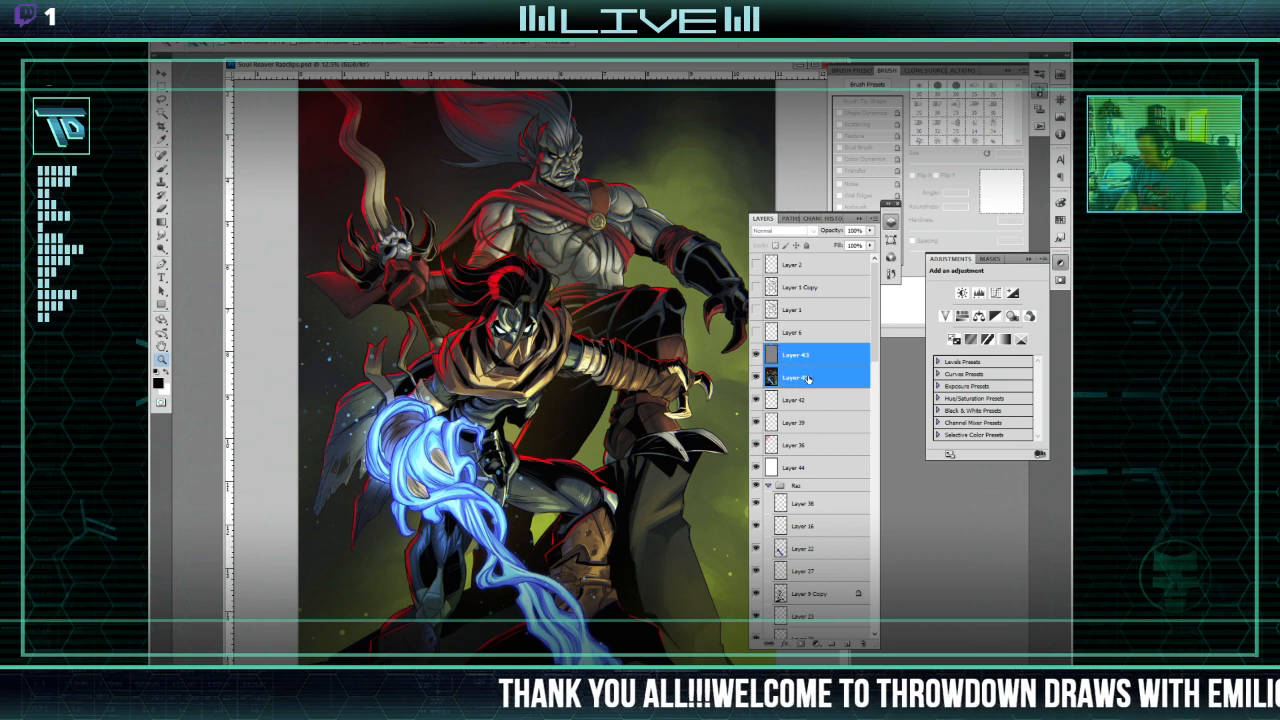
{"action": "key", "text": "ctrl+g"}
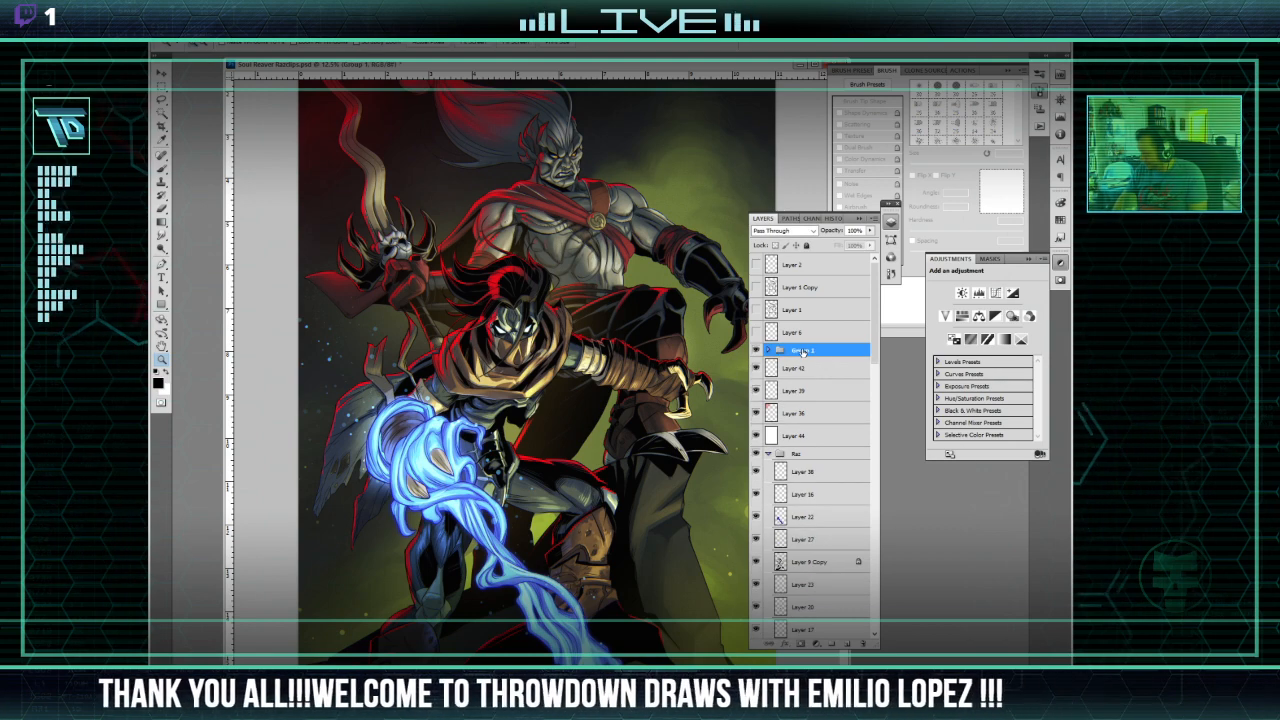
{"action": "double_click", "coordinate": [803, 350]}
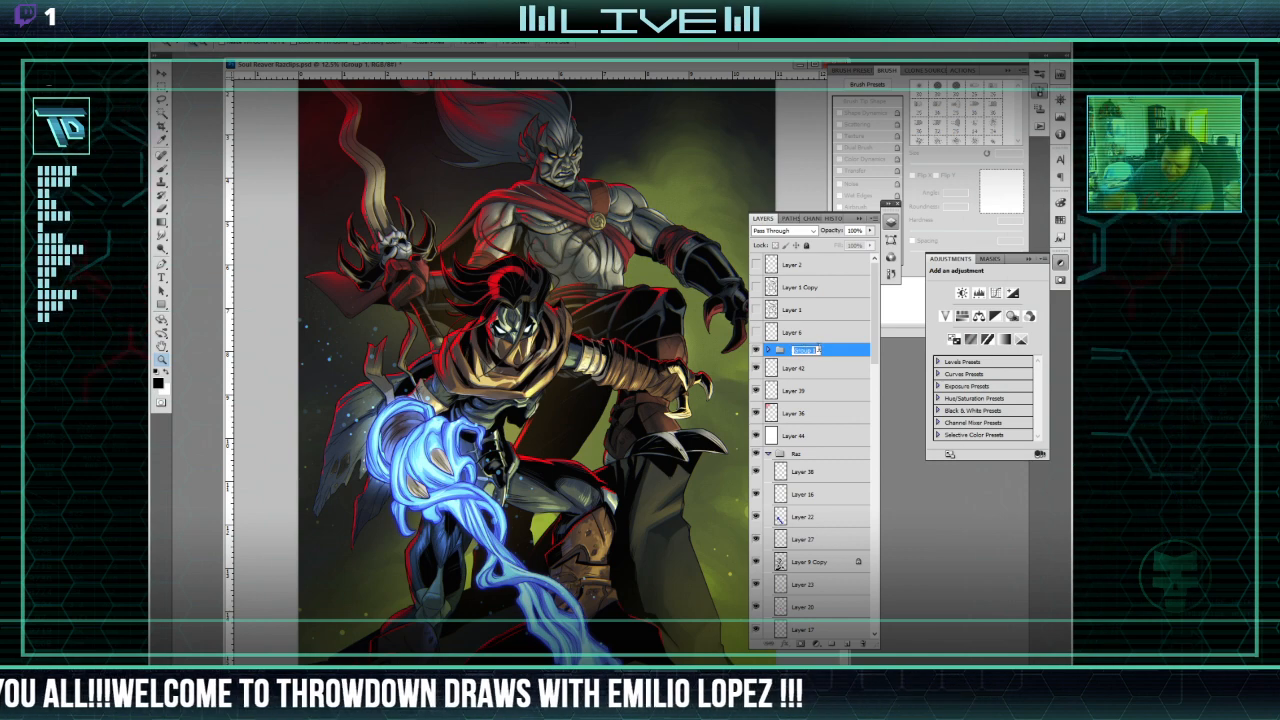
{"action": "type", "text": "H"}
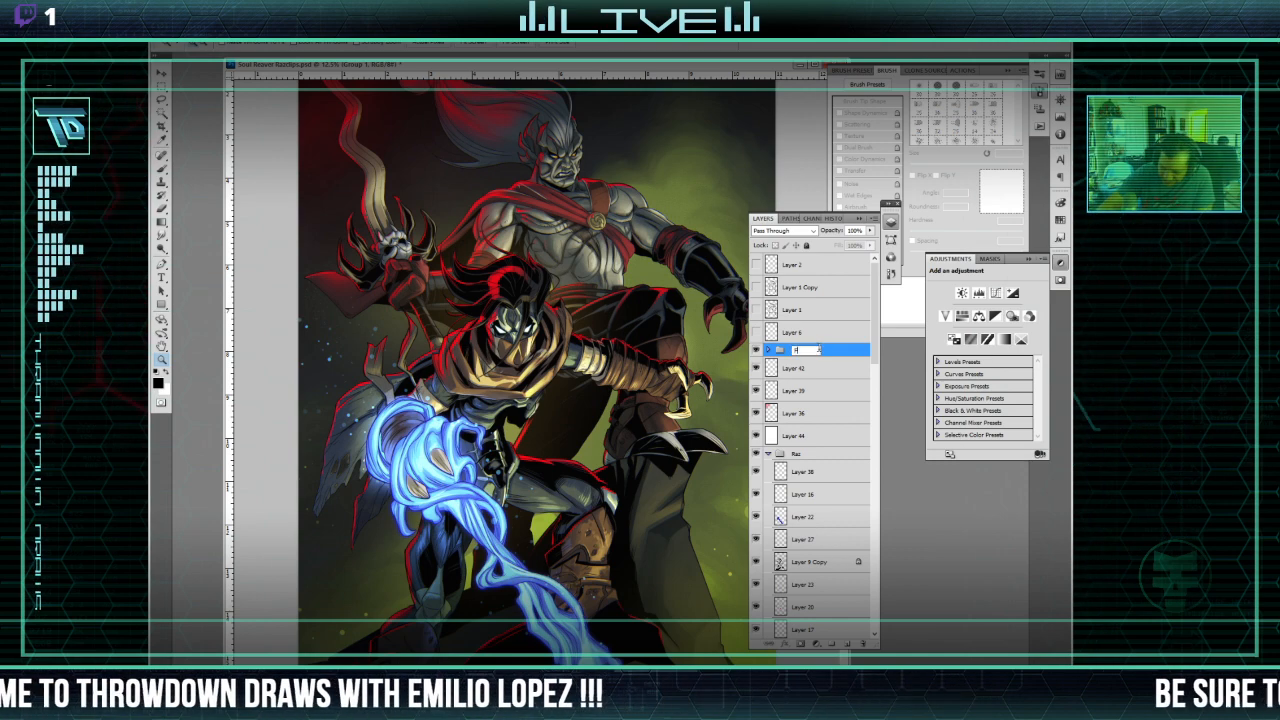
{"action": "type", "text": "inal"}
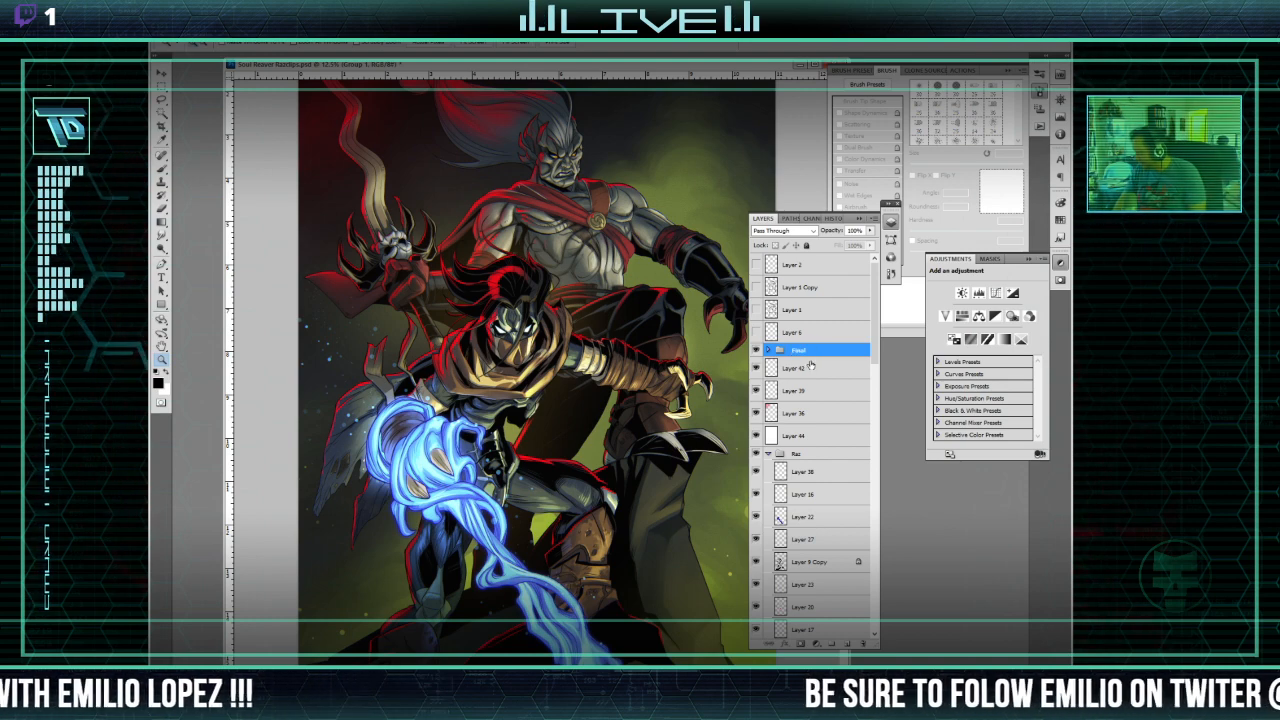
Step: Expand the Final group and rename the grain layer inside it as LaNoise Texture
{"action": "left_click", "coordinate": [810, 367]}
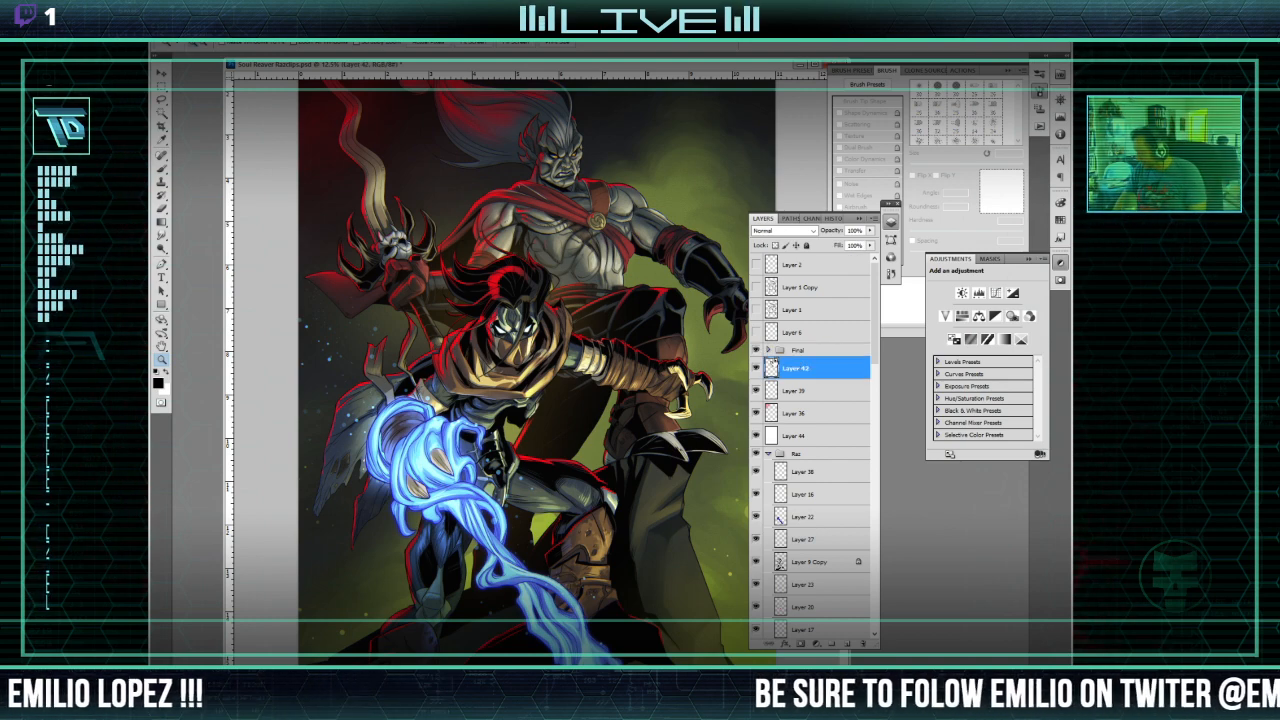
{"action": "left_click", "coordinate": [768, 351]}
{"action": "double_click", "coordinate": [805, 367]}
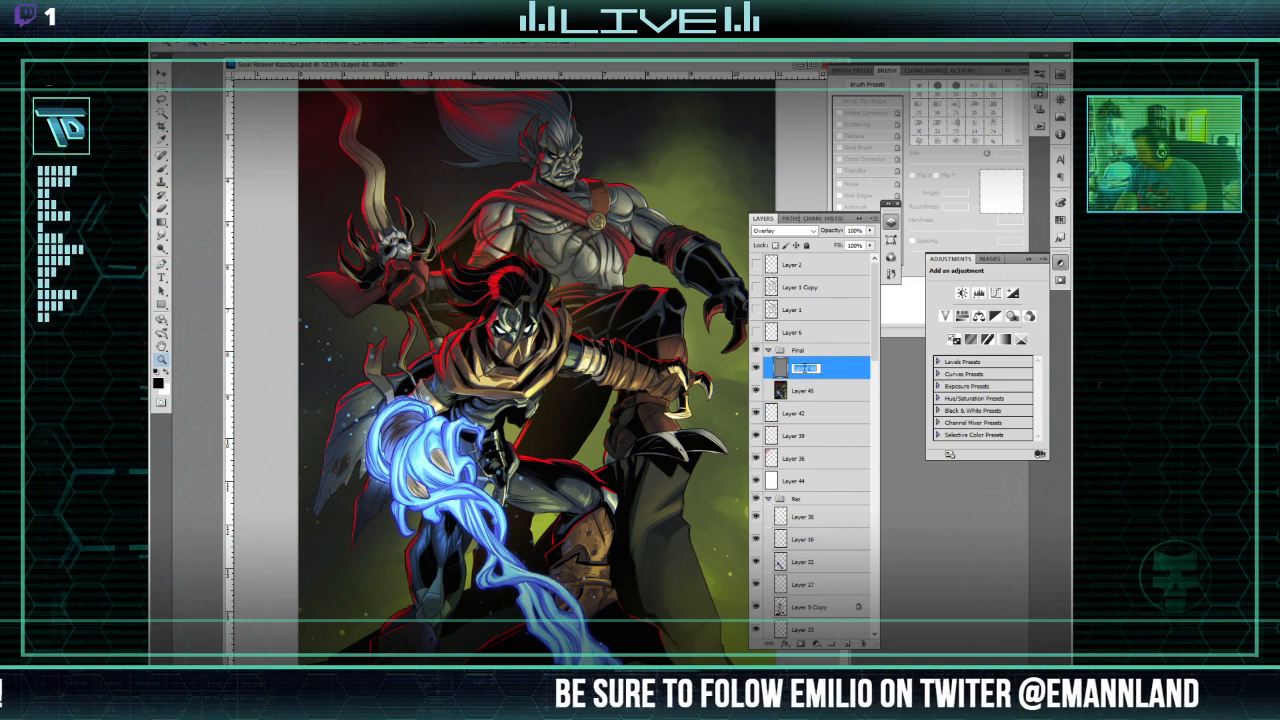
{"action": "left_click", "coordinate": [807, 369]}
{"action": "type", "text": "T"}
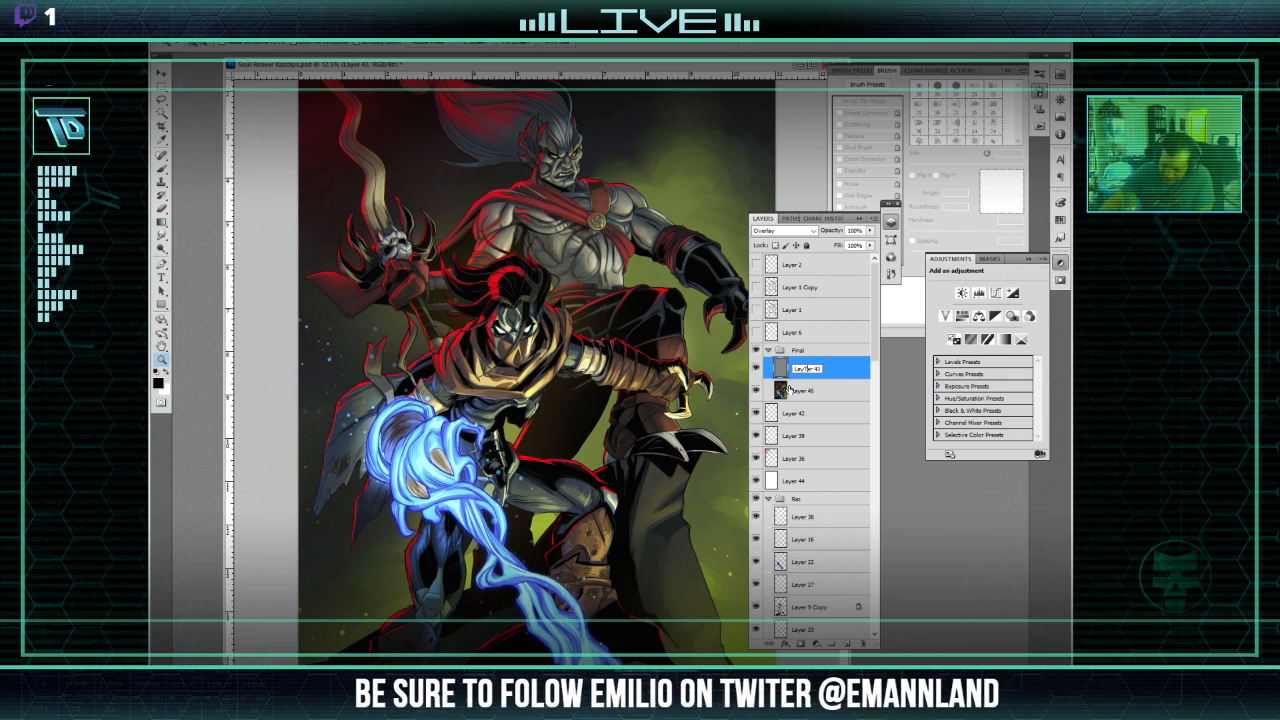
{"action": "type", "text": "No"}
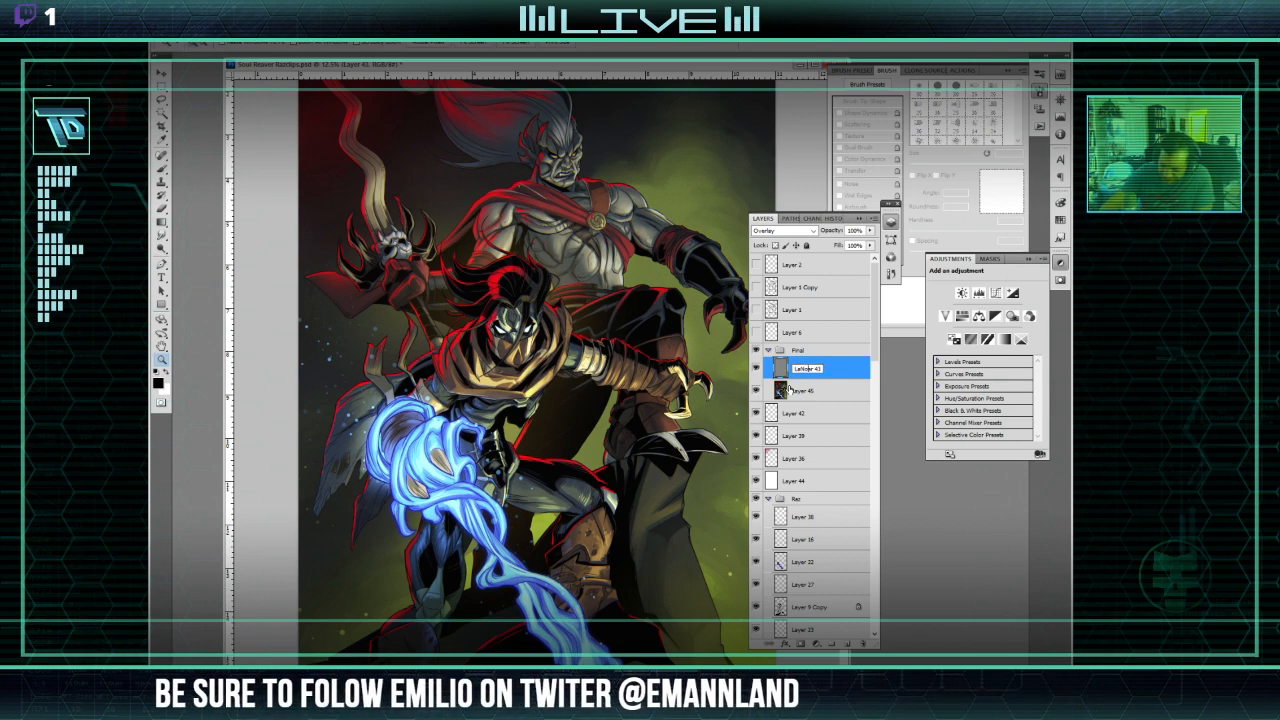
{"action": "type", "text": "ise Textur"}
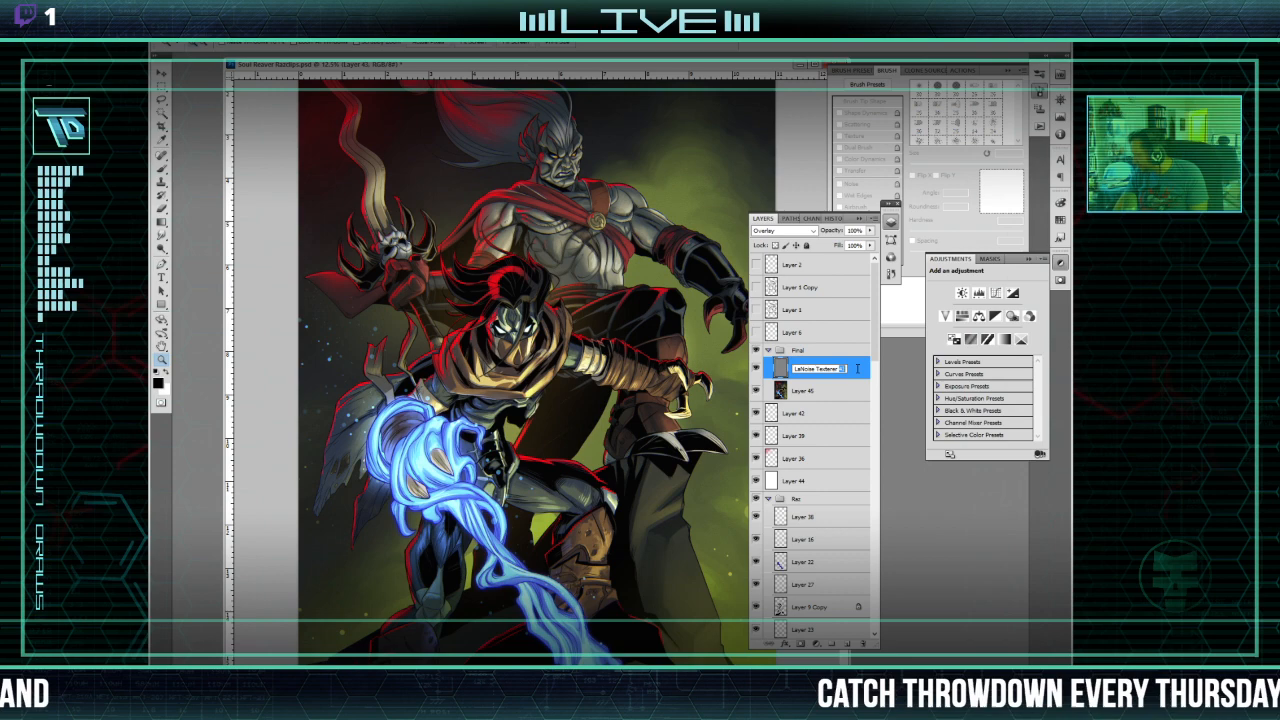
{"action": "left_click_drag", "start_coordinate": [840, 368], "coordinate": [863, 368]}
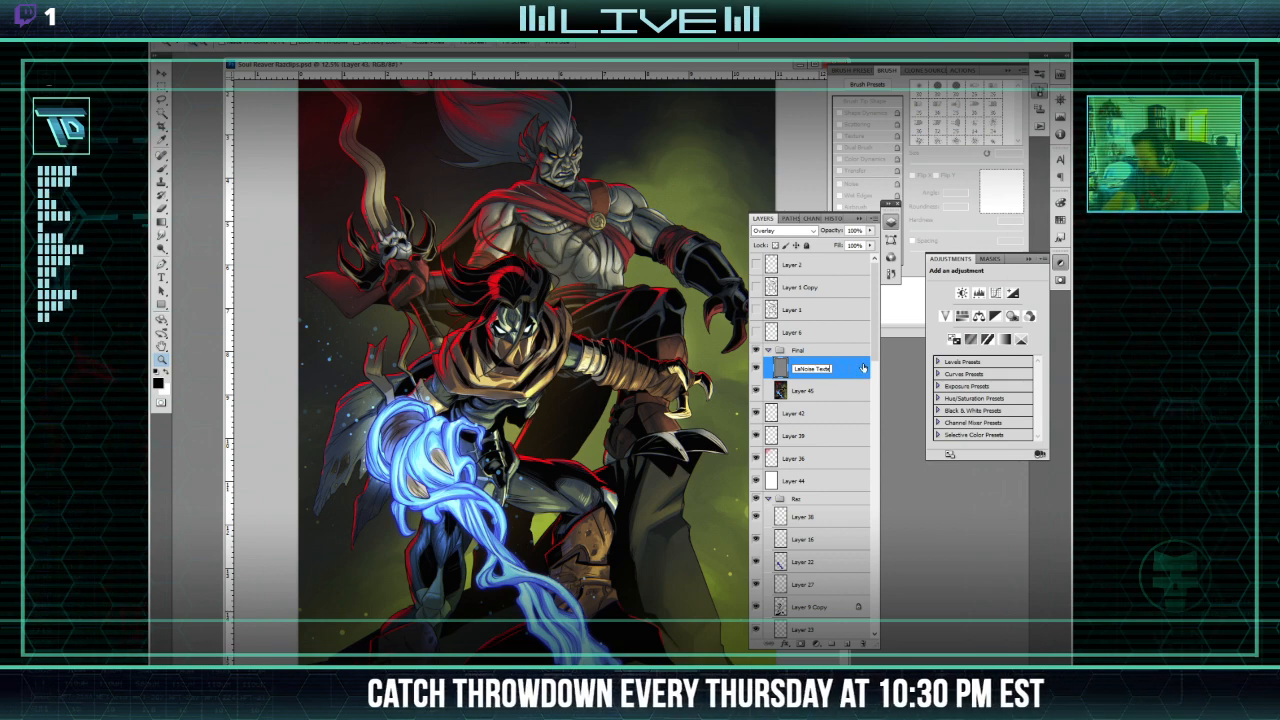
{"action": "key", "text": "BackSpace"}
{"action": "key", "text": "BackSpace"}
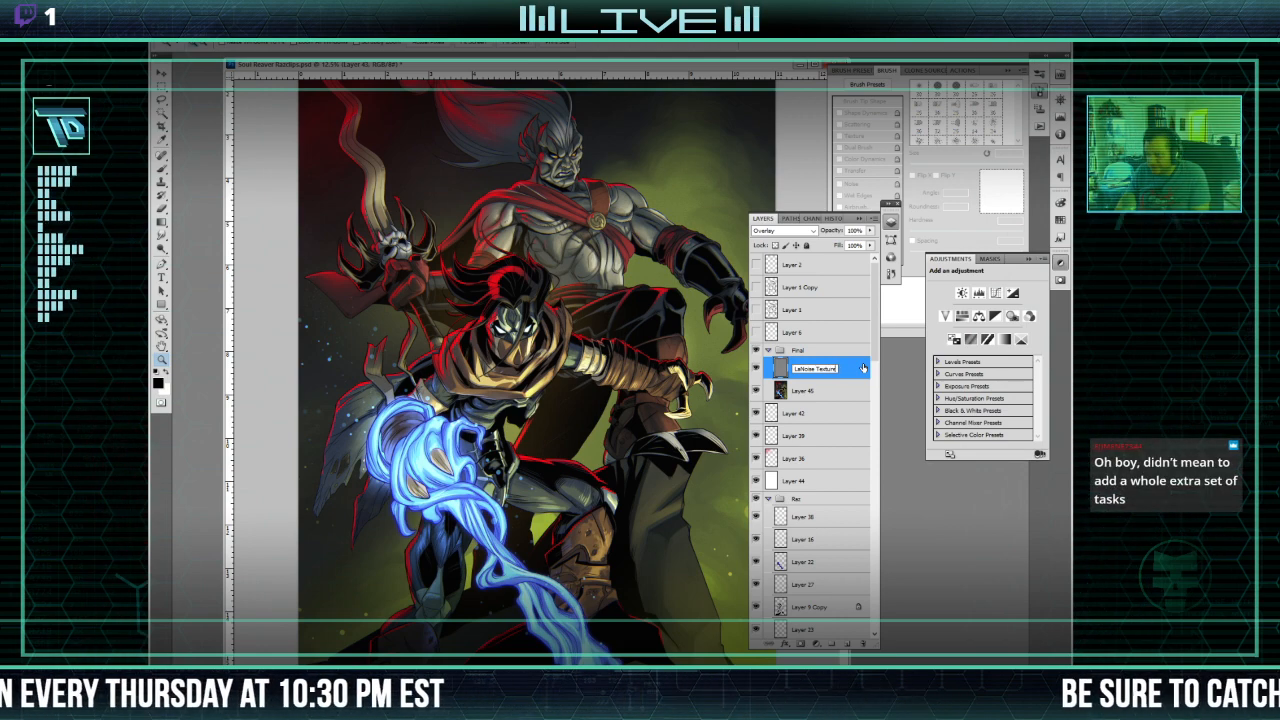
Step: Rename the merged layer in the Final group as Cromatic and collapse the group
{"action": "double_click", "coordinate": [818, 391]}
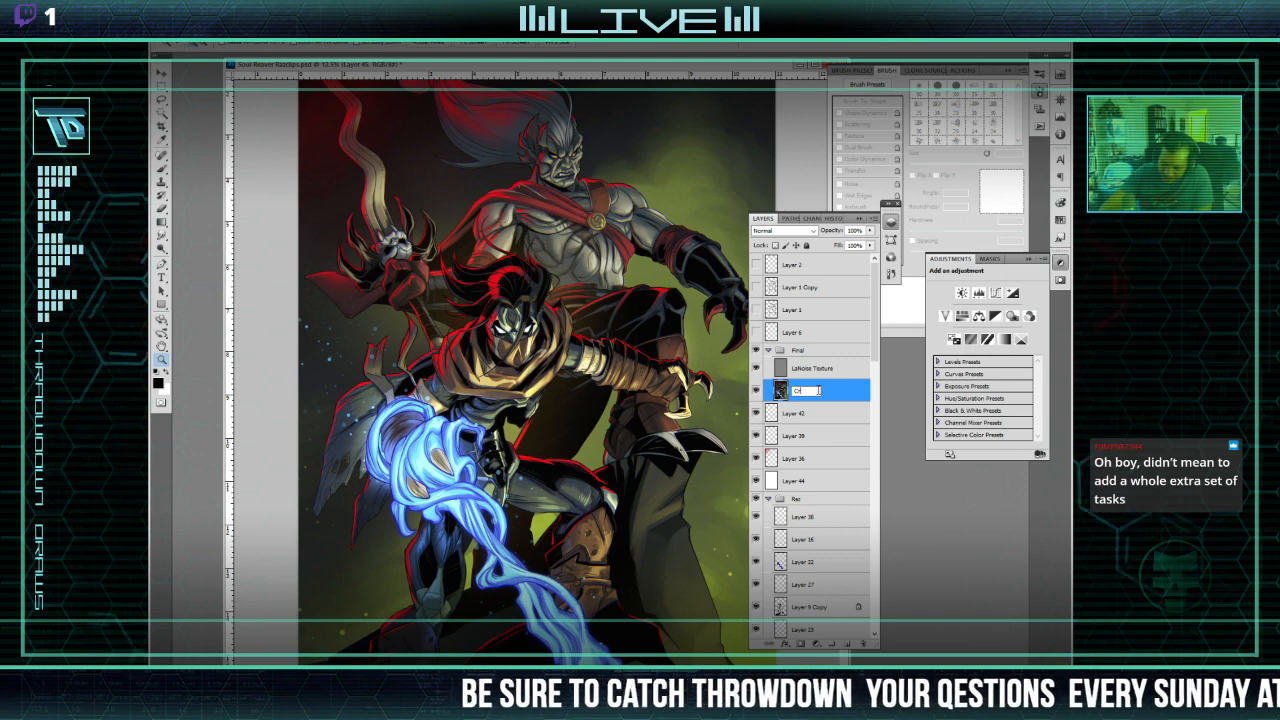
{"action": "type", "text": "Crow"}
{"action": "type", "text": "atic"}
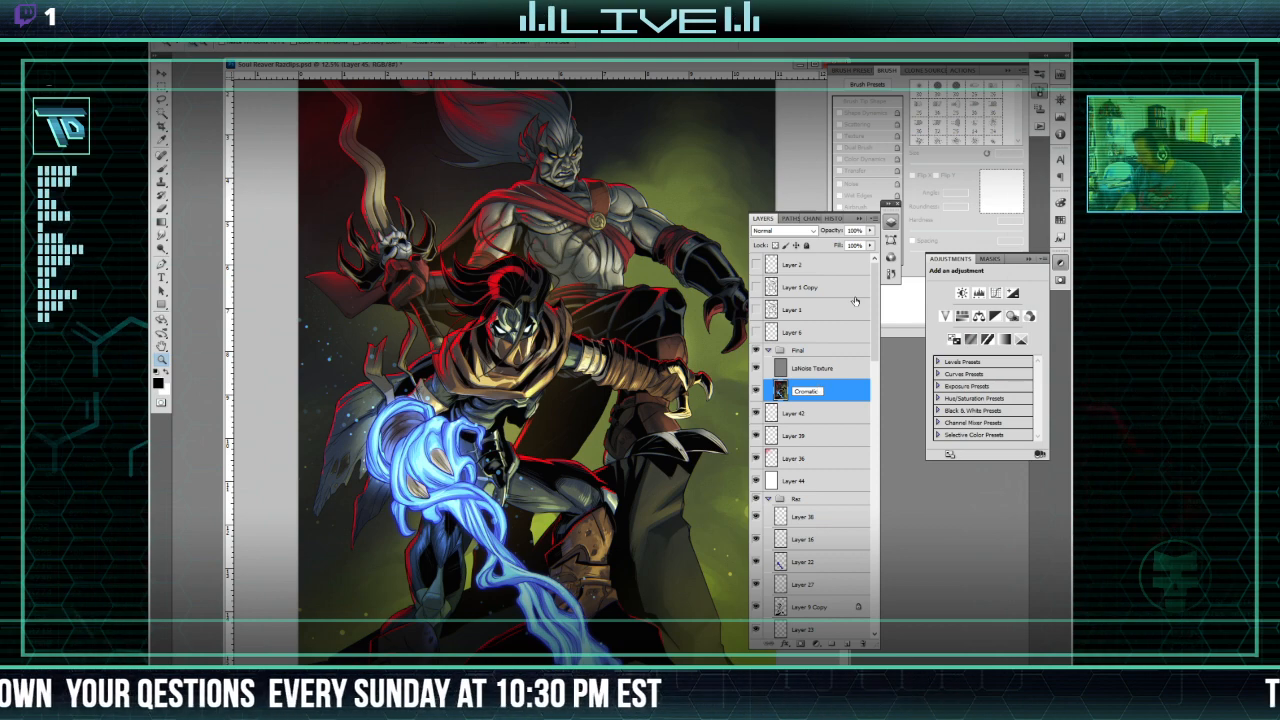
{"action": "left_click", "coordinate": [768, 350]}
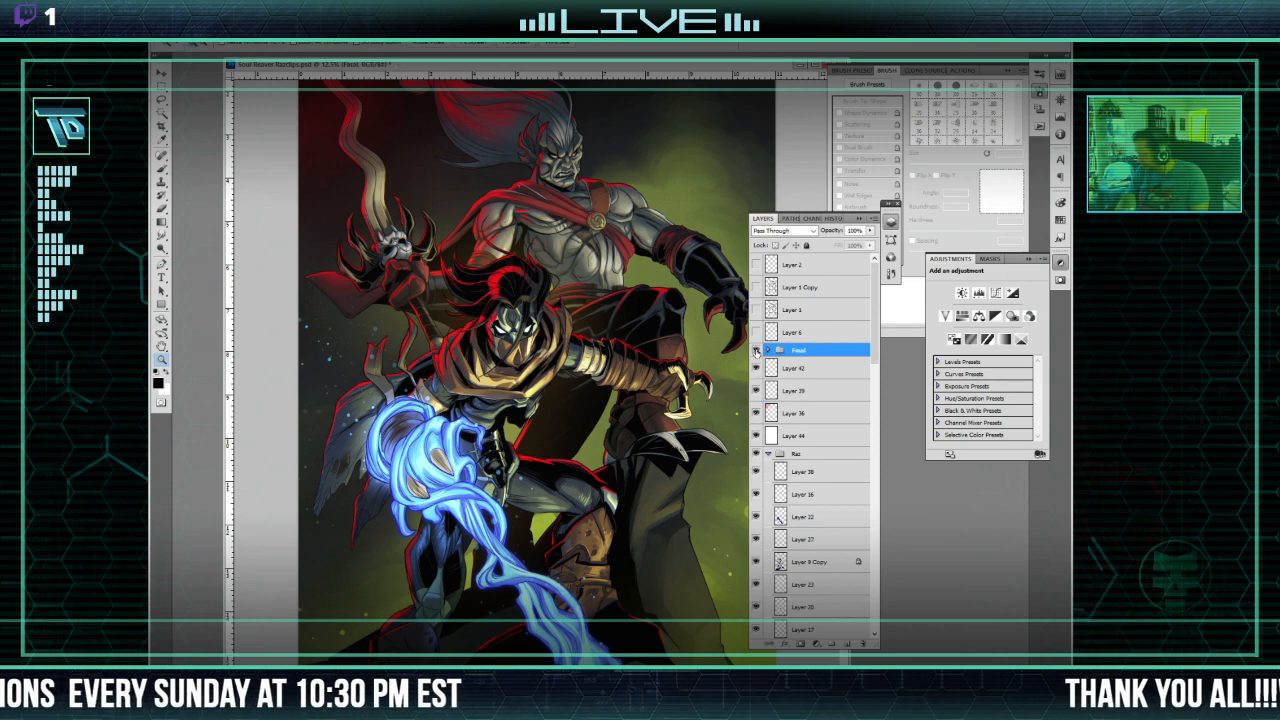
Step: Hide the Final group and rename Layer 42, directly below it, as Sig
{"action": "left_click", "coordinate": [756, 350]}
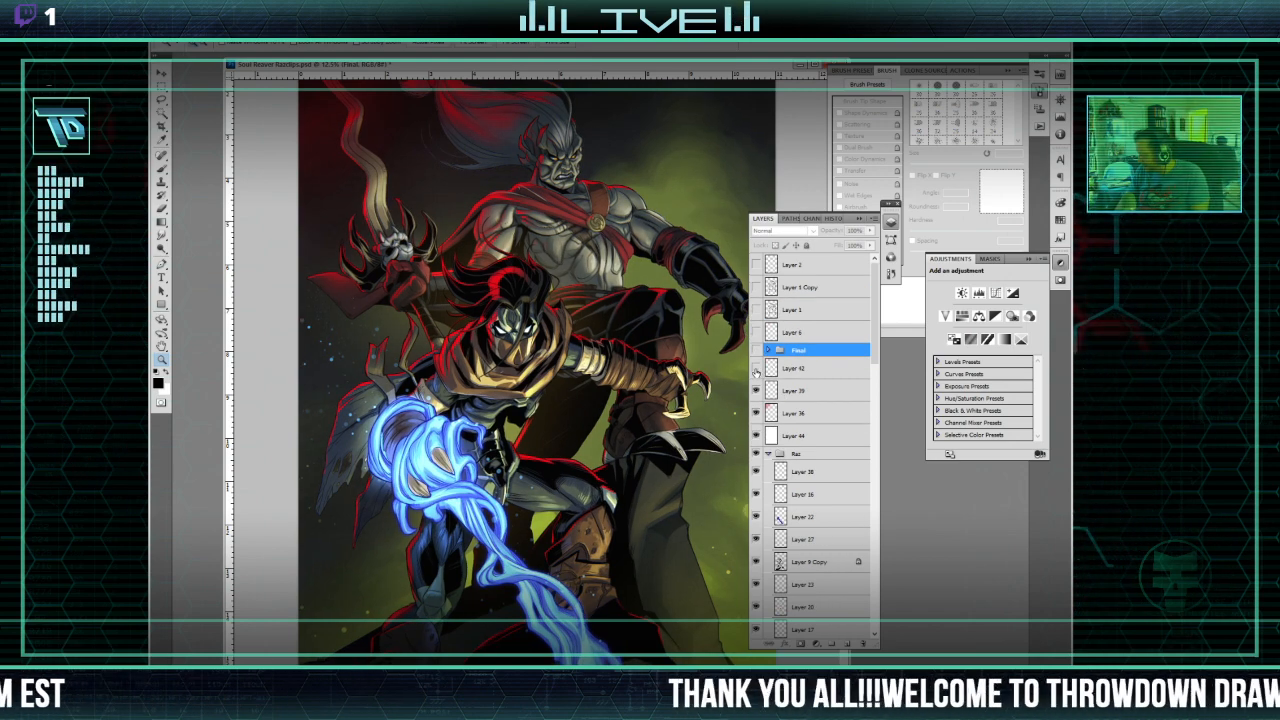
{"action": "double_click", "coordinate": [793, 369]}
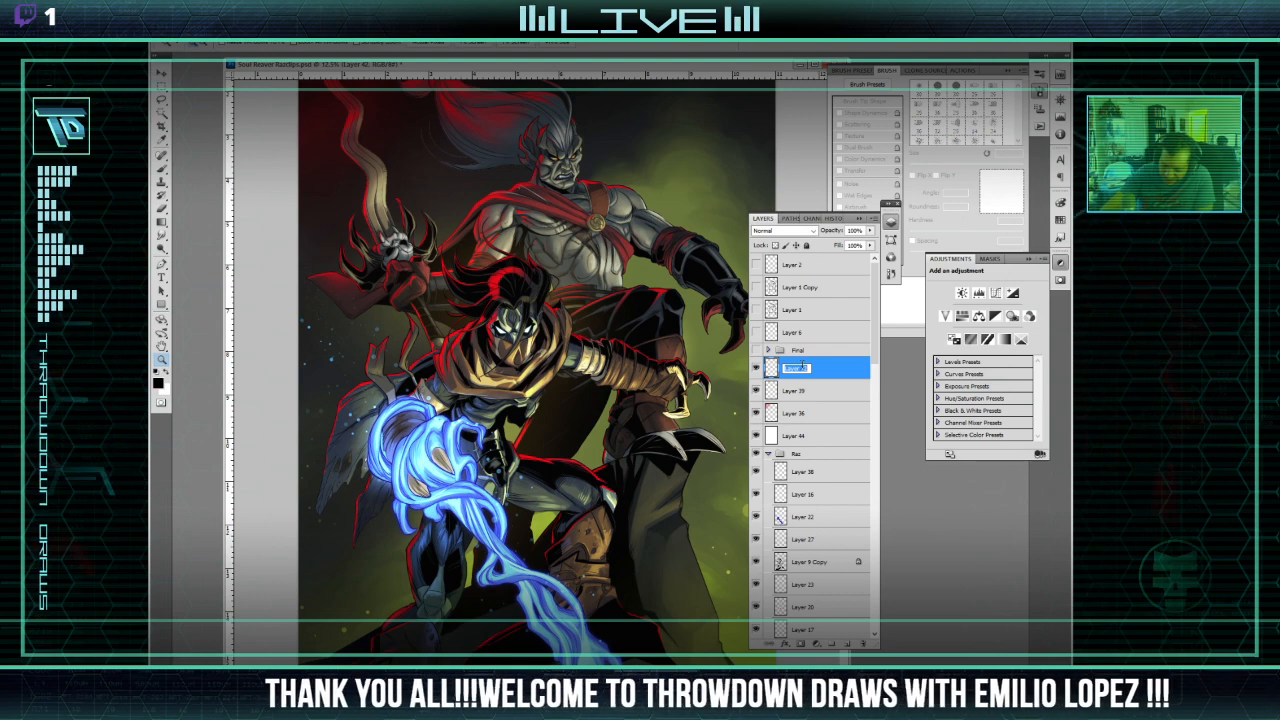
{"action": "type", "text": "Sig"}
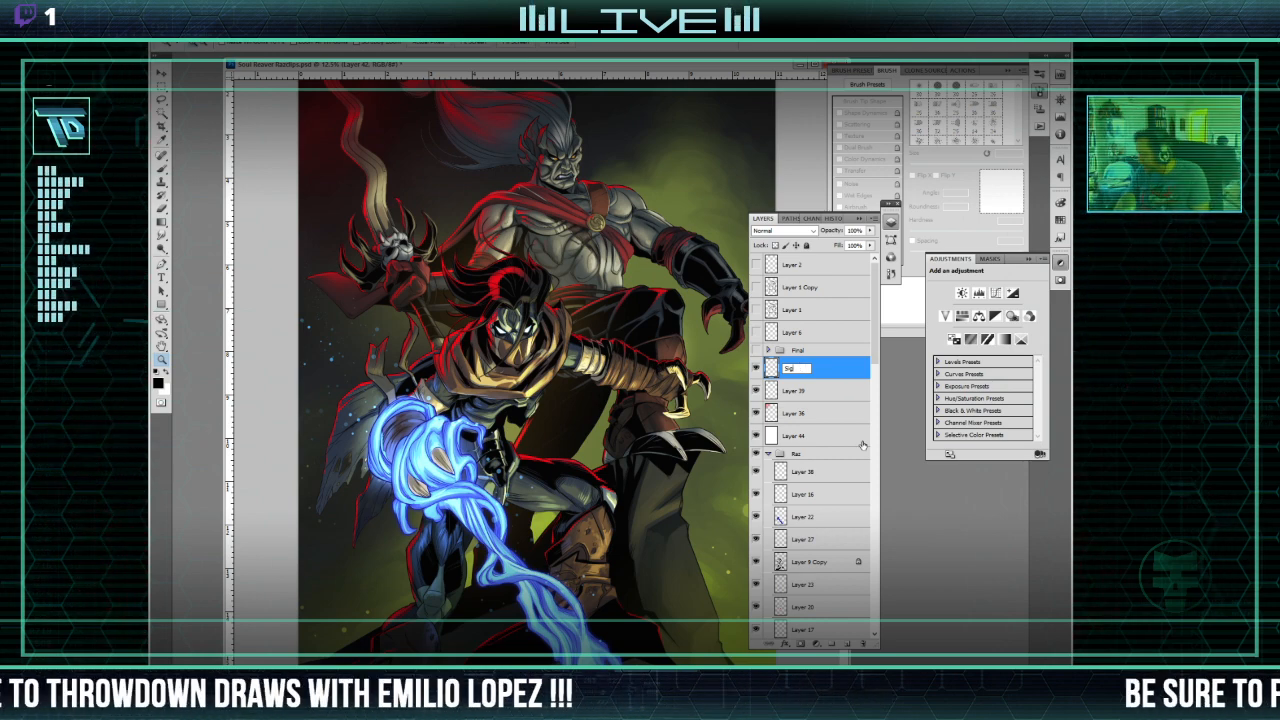
Step: Rename Layer 39, the Linear Dodge layer below Sig, as Green Eber
{"action": "left_click", "coordinate": [795, 394]}
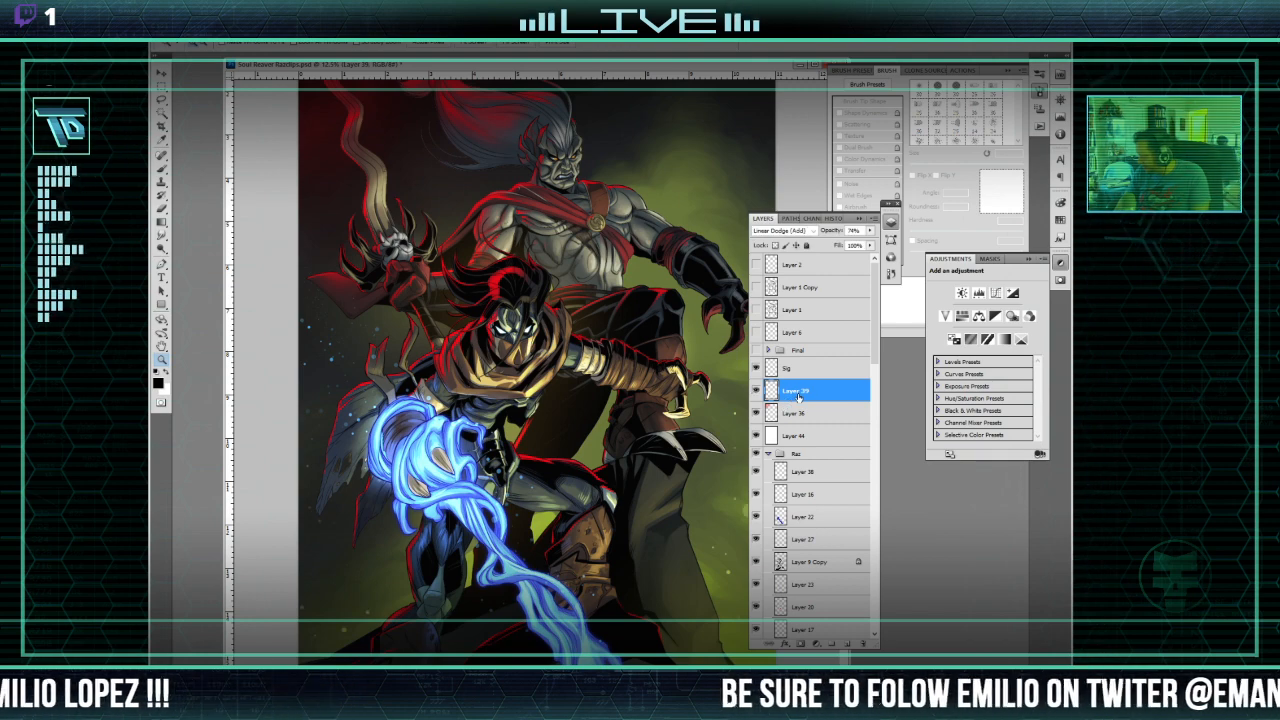
{"action": "double_click", "coordinate": [800, 396]}
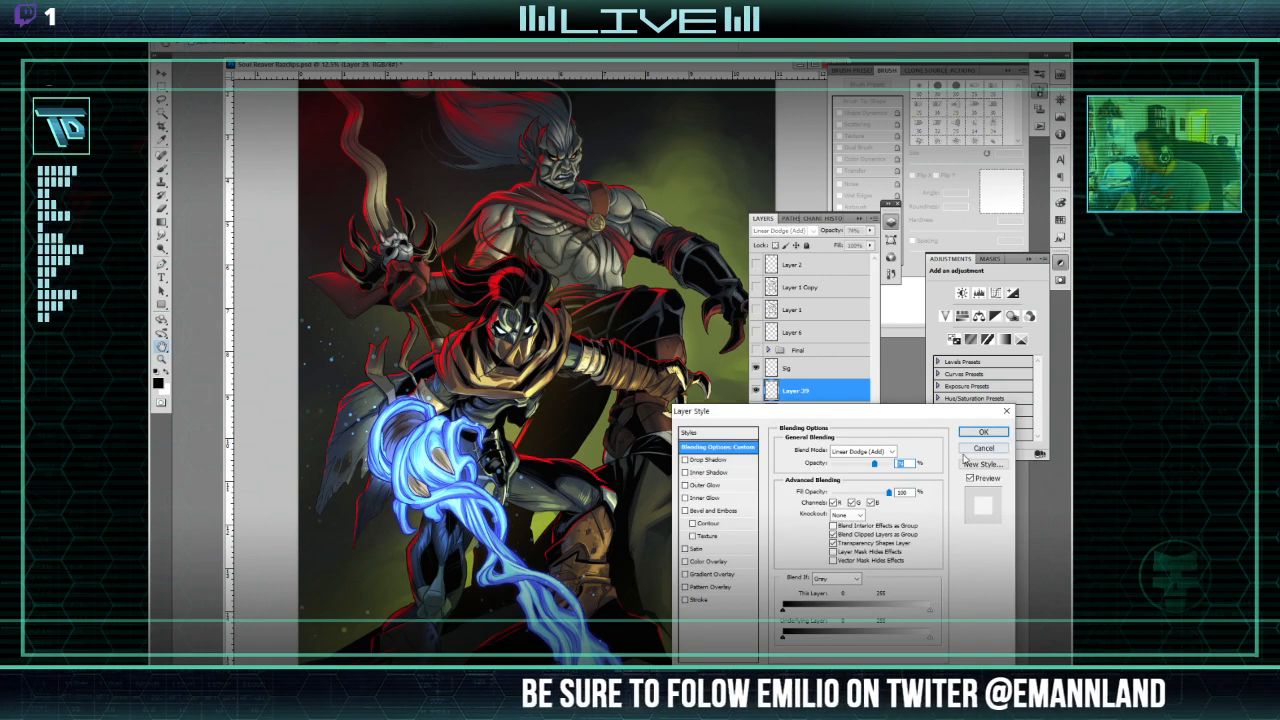
{"action": "left_click", "coordinate": [969, 450]}
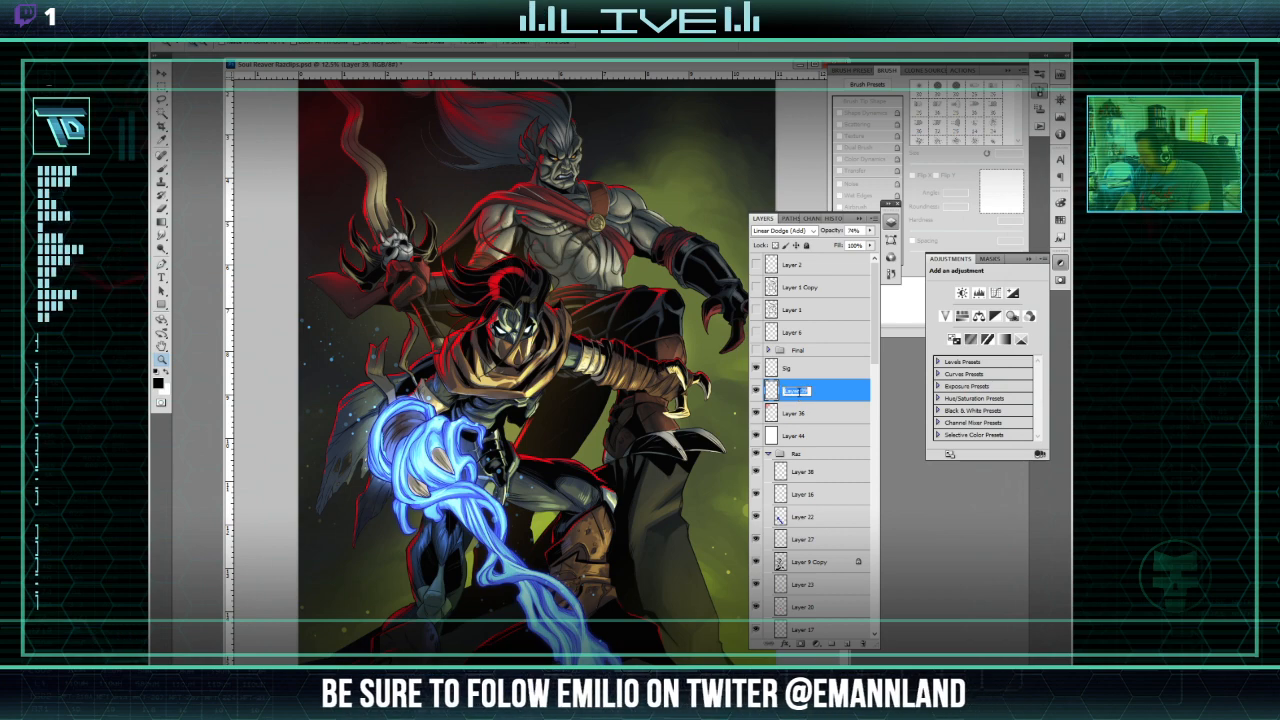
{"action": "type", "text": "Gre"}
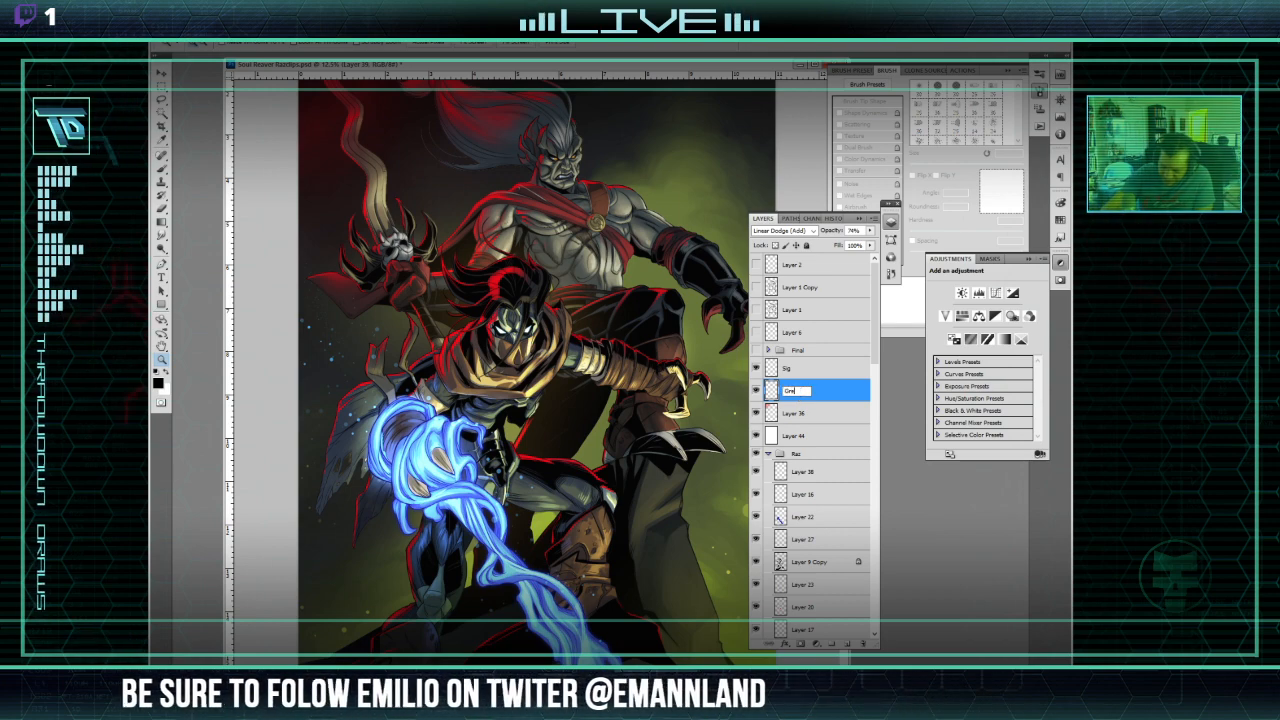
{"action": "type", "text": "en Glow"}
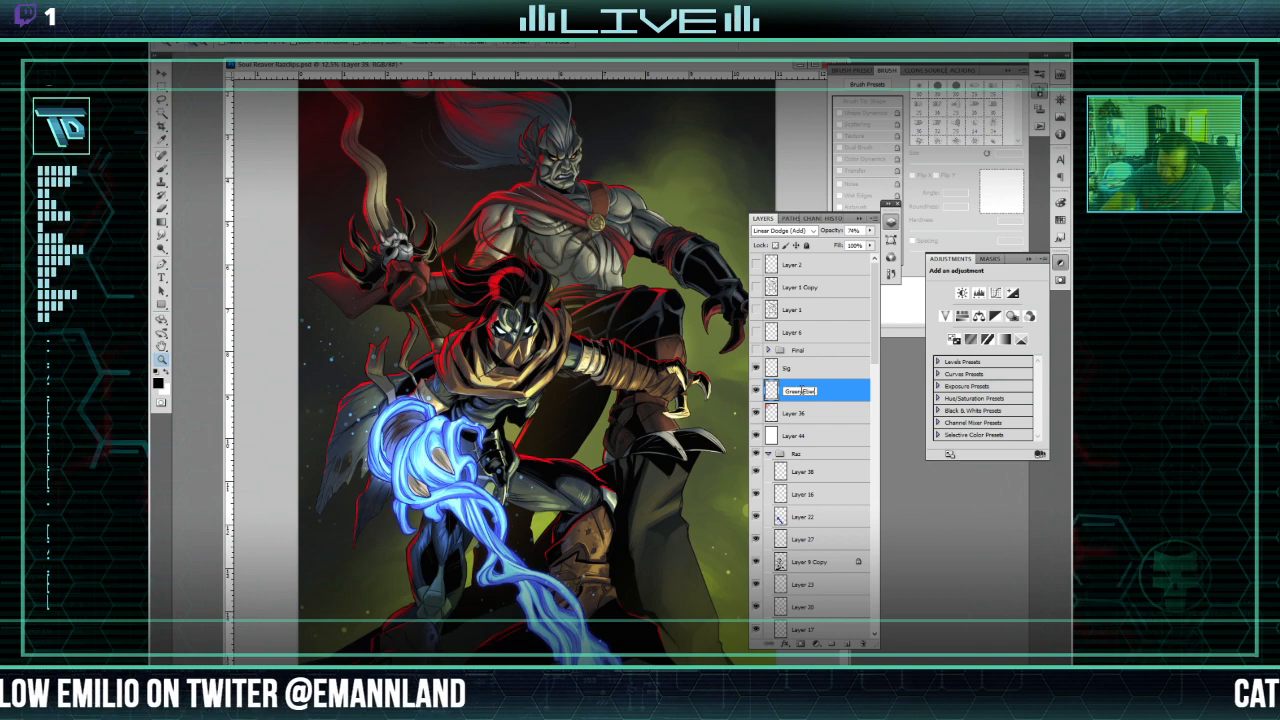
{"action": "key", "text": "Return"}
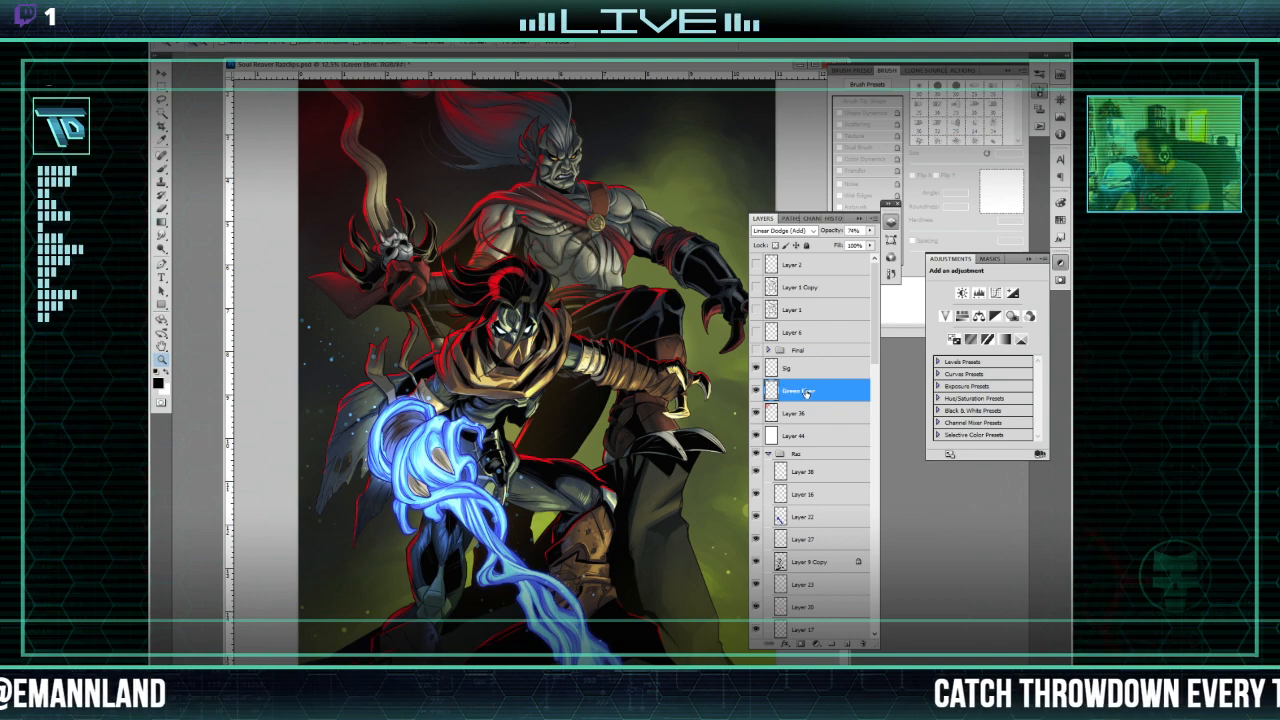
Step: Rename Layer 36, below the Green Eber layer, as Red Grad
{"action": "double_click", "coordinate": [795, 413]}
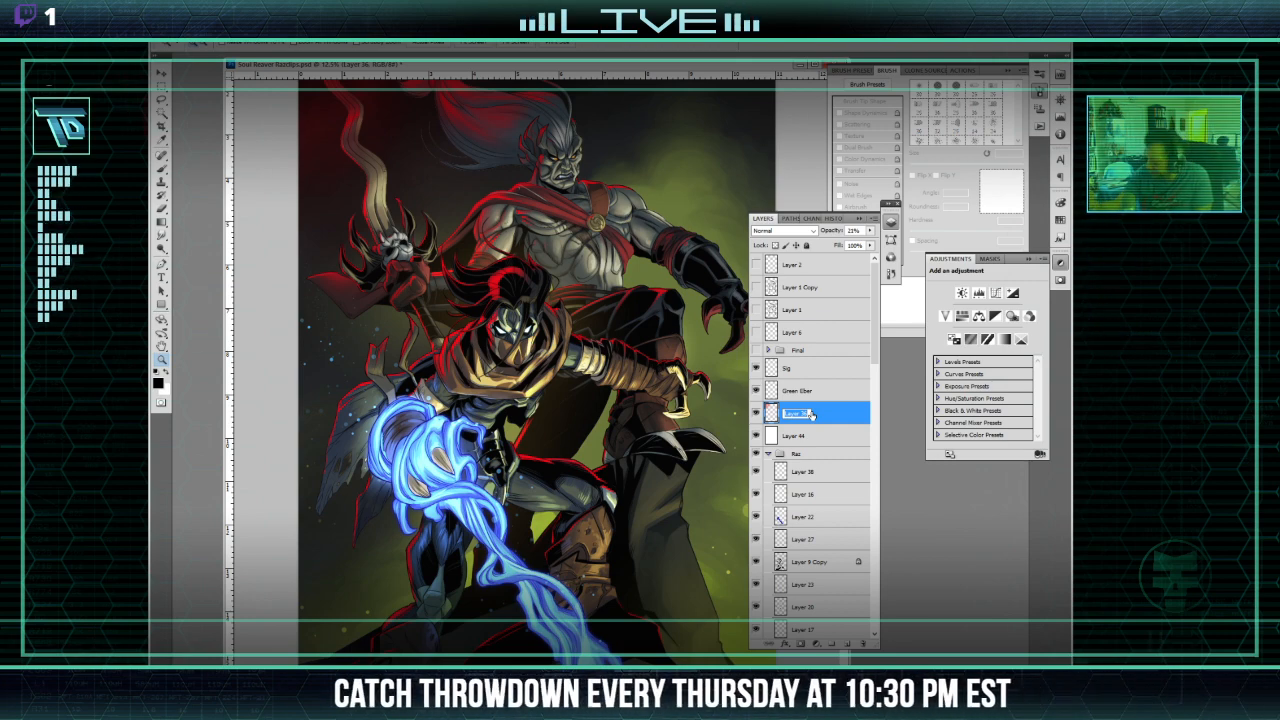
{"action": "type", "text": "Red"}
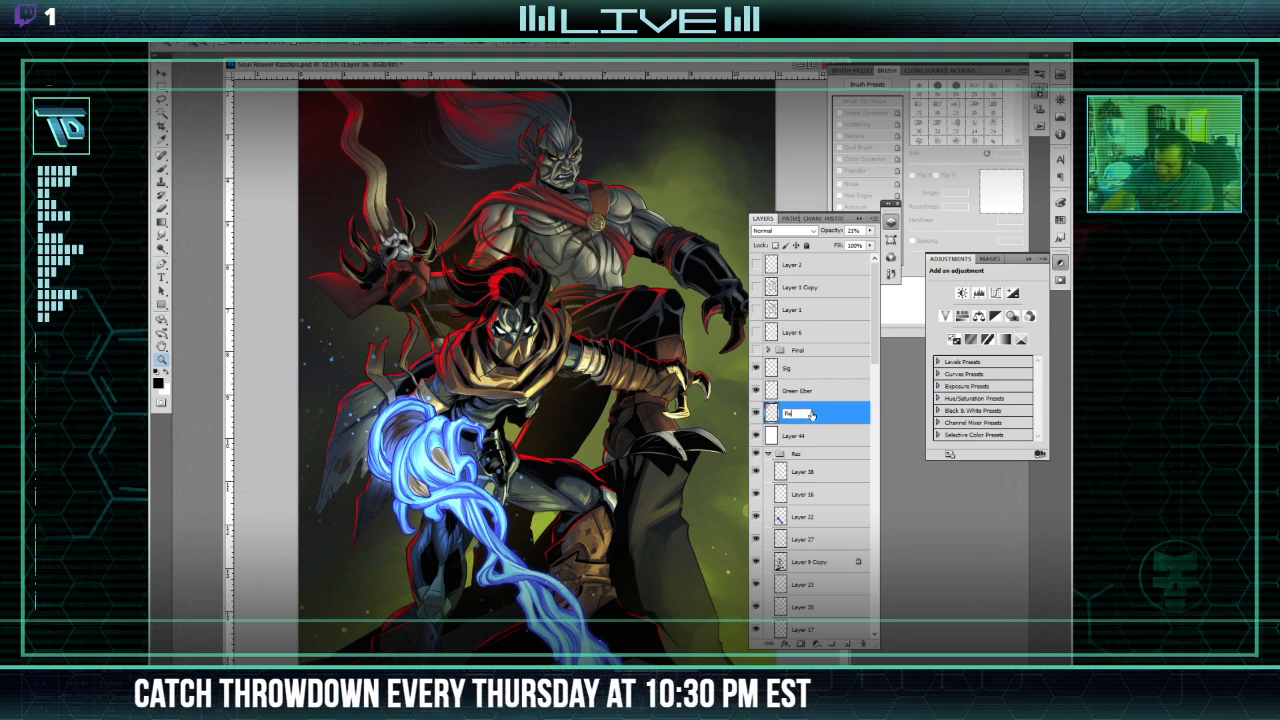
{"action": "type", "text": " G"}
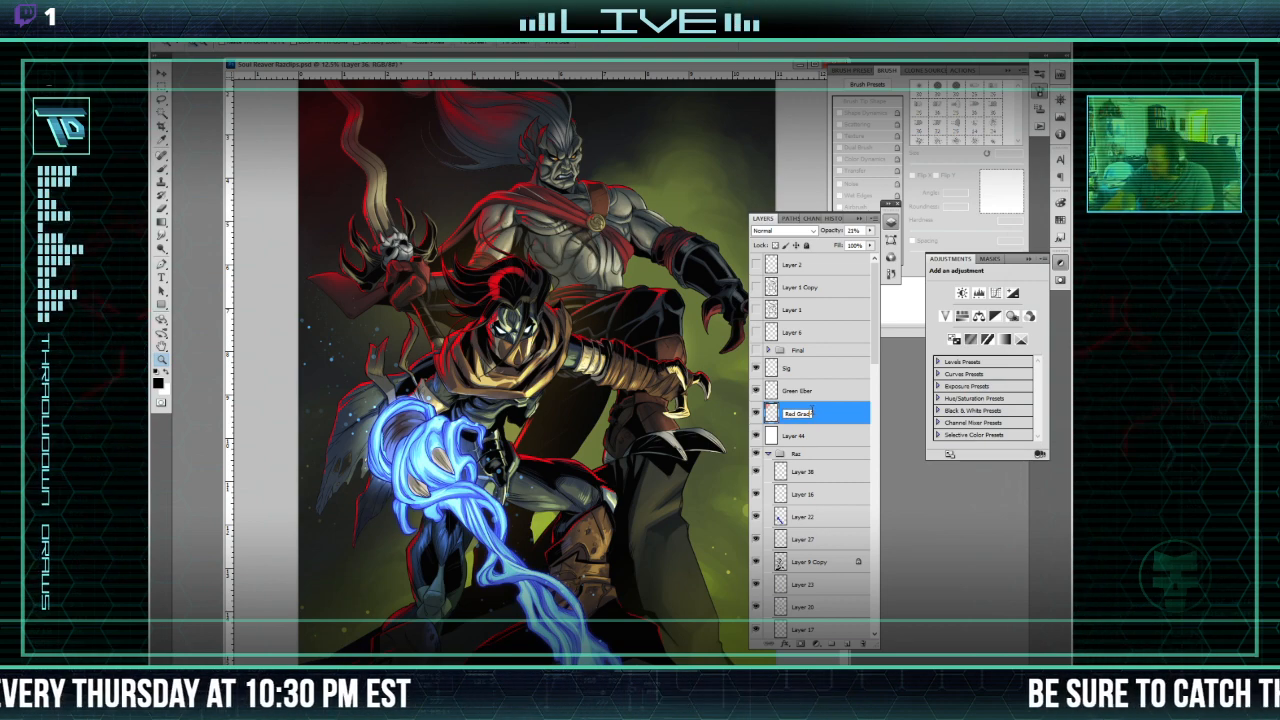
{"action": "type", "text": "rad"}
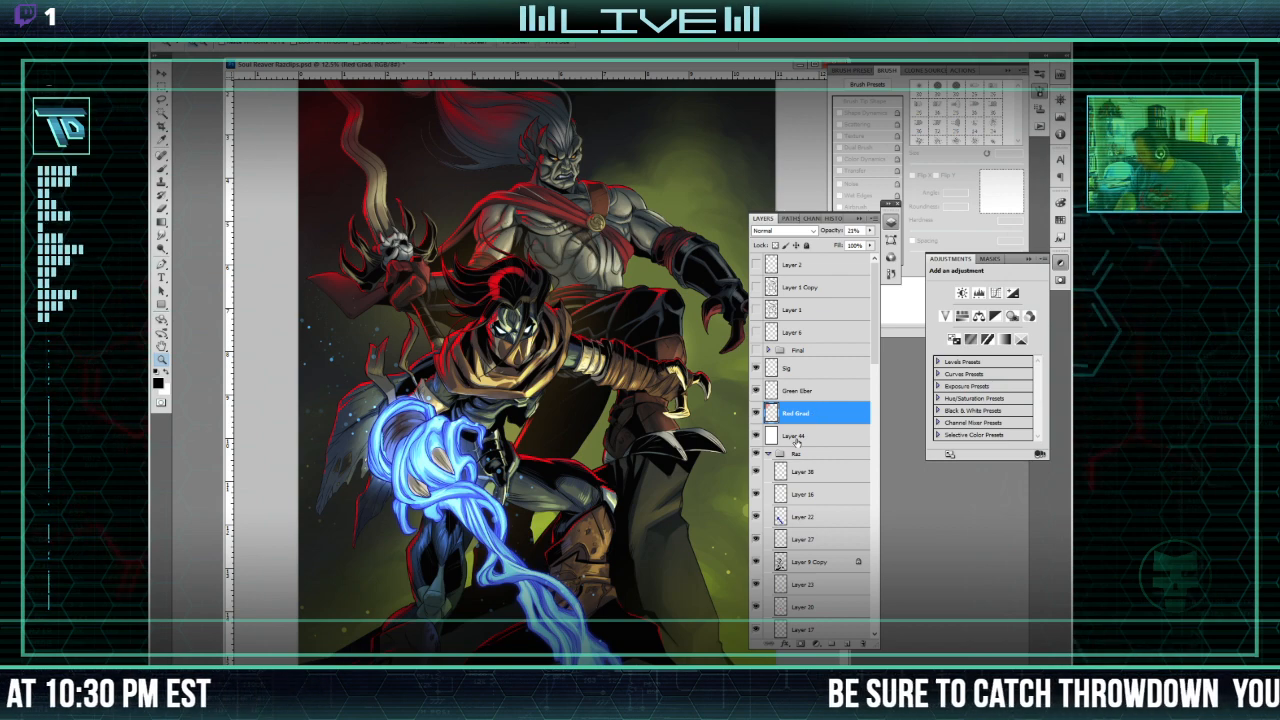
Step: Rename Layer 44, the white haze layer above the Raz group, as White
{"action": "left_click", "coordinate": [796, 438]}
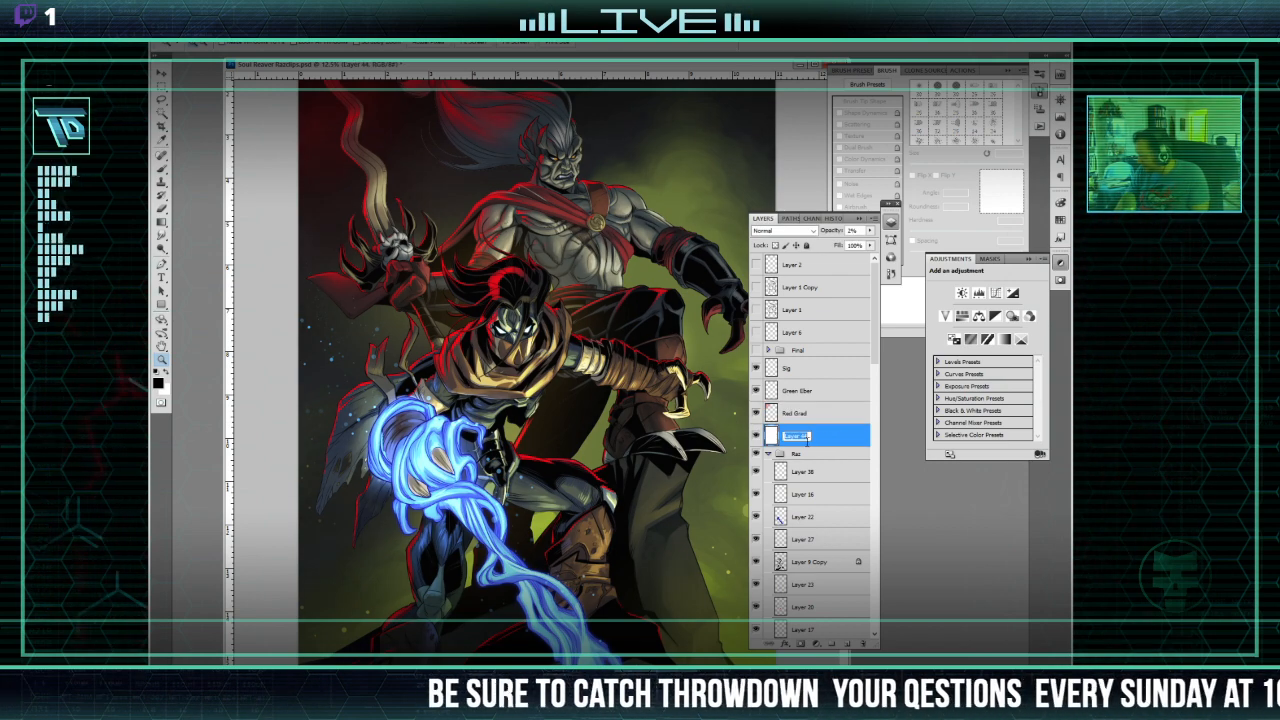
{"action": "type", "text": "White"}
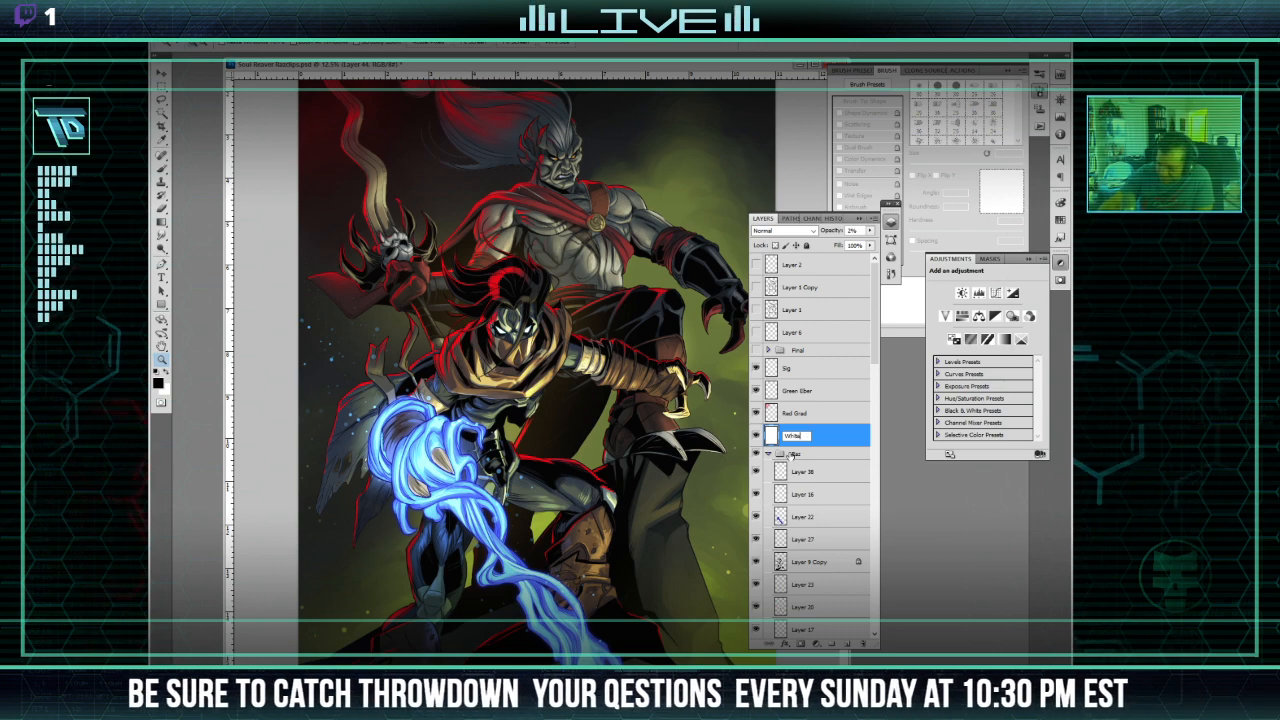
{"action": "key", "text": "Return"}
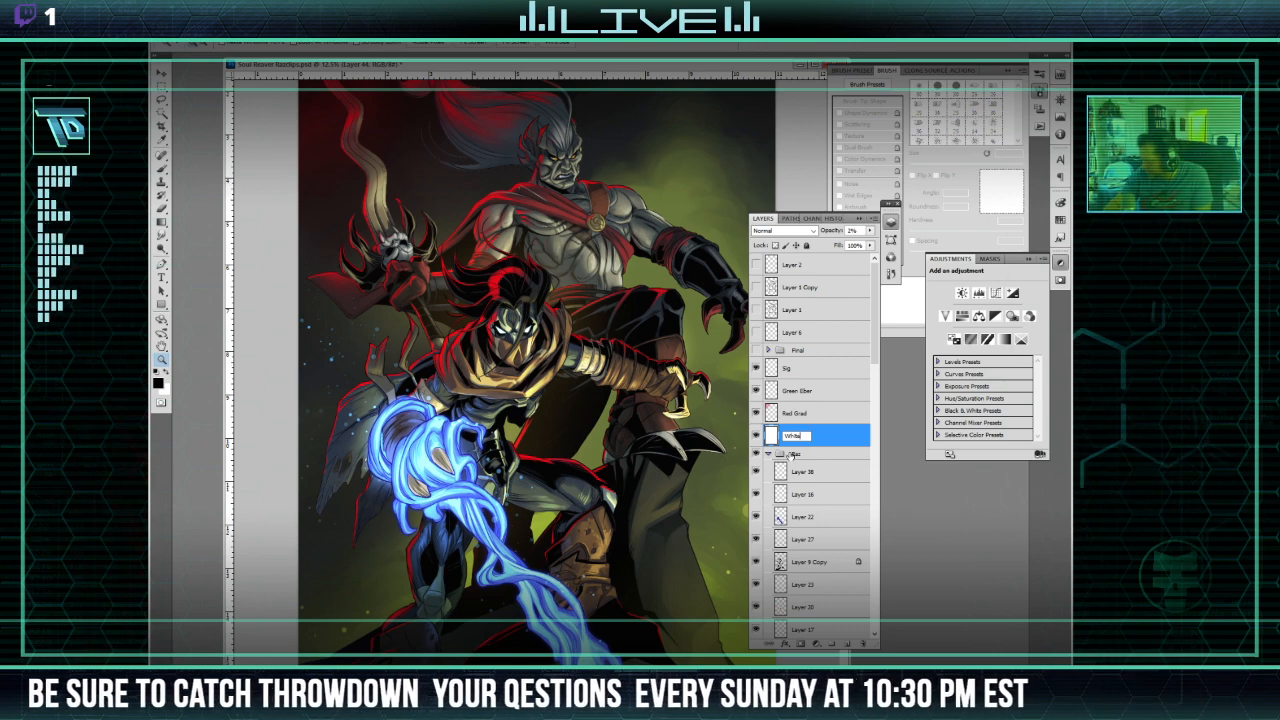
{"action": "left_click", "coordinate": [757, 368]}
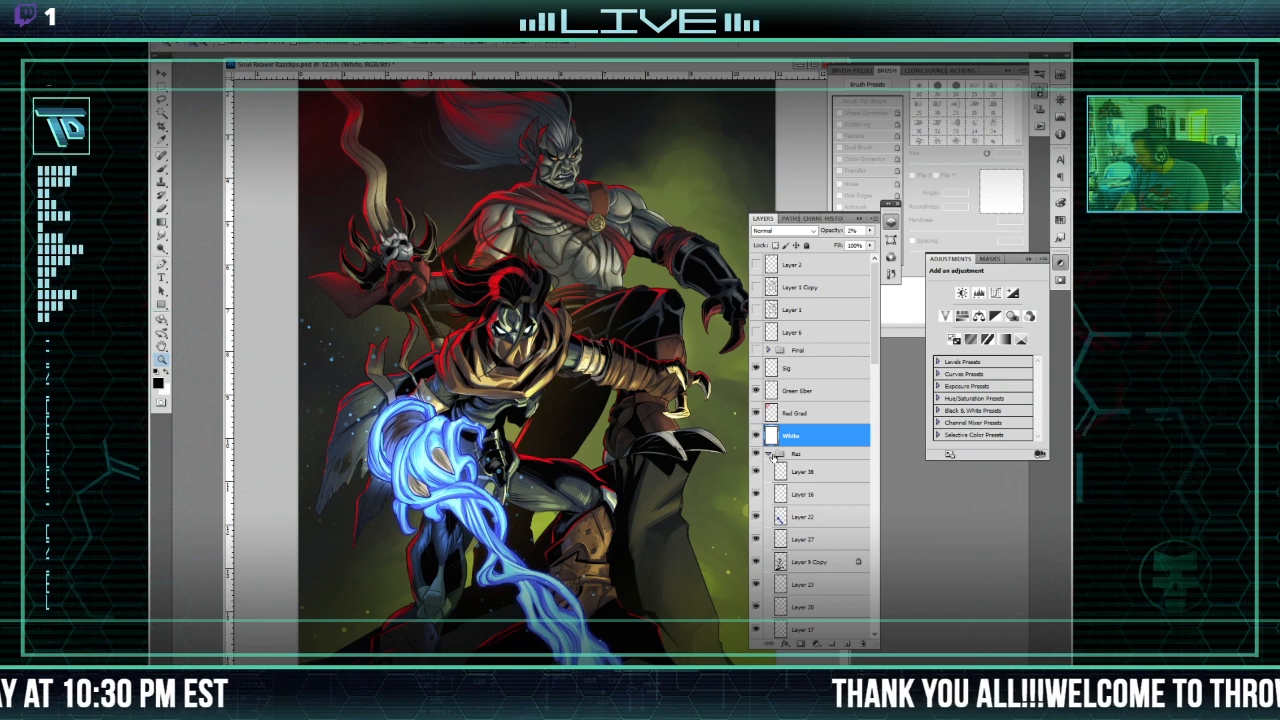
Step: Rename Layer 38, the uppermost layer inside the Raz group, as Soul Reaver embers
{"action": "scroll", "coordinate": [772, 456], "scroll_direction": "down", "scroll_amount": 1}
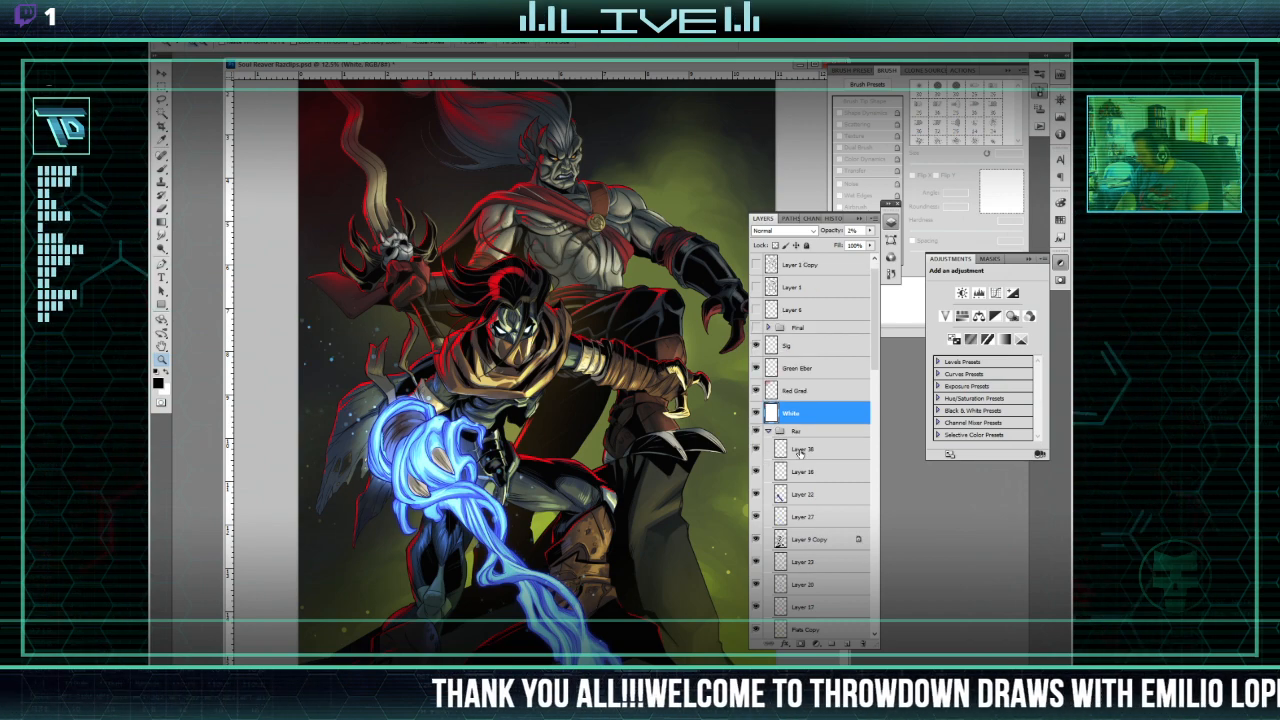
{"action": "double_click", "coordinate": [803, 449]}
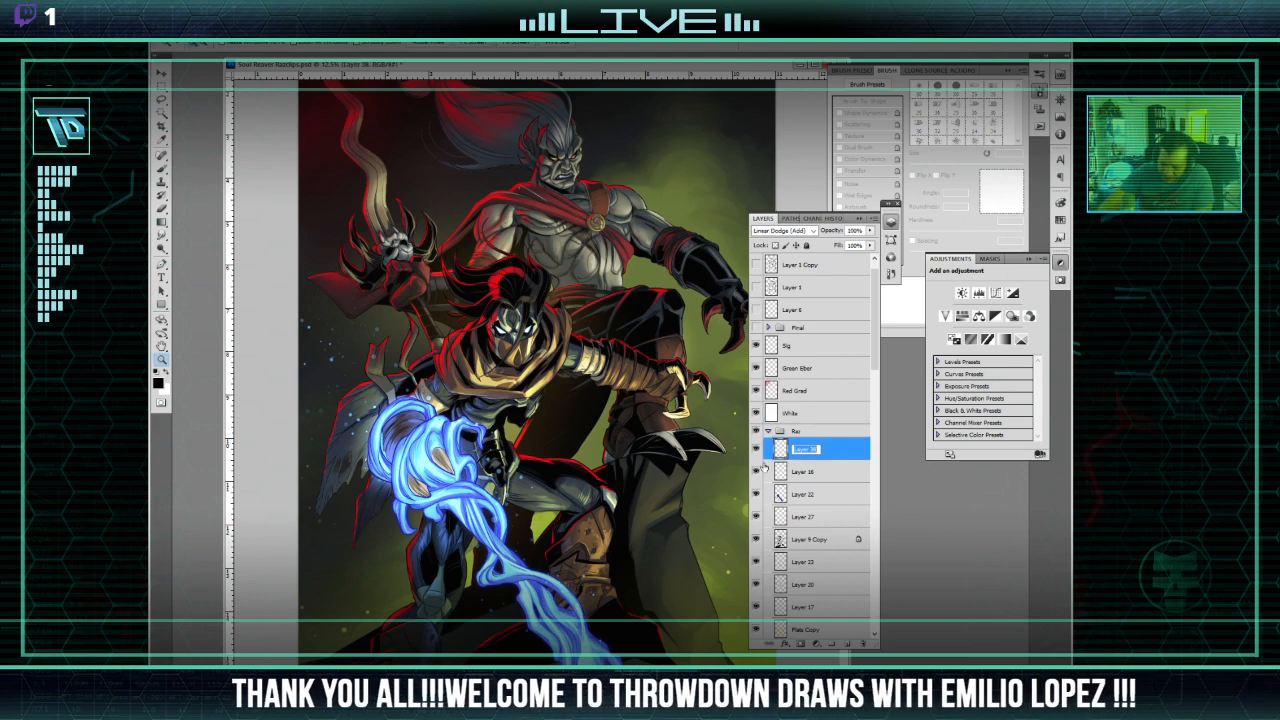
{"action": "type", "text": "E"}
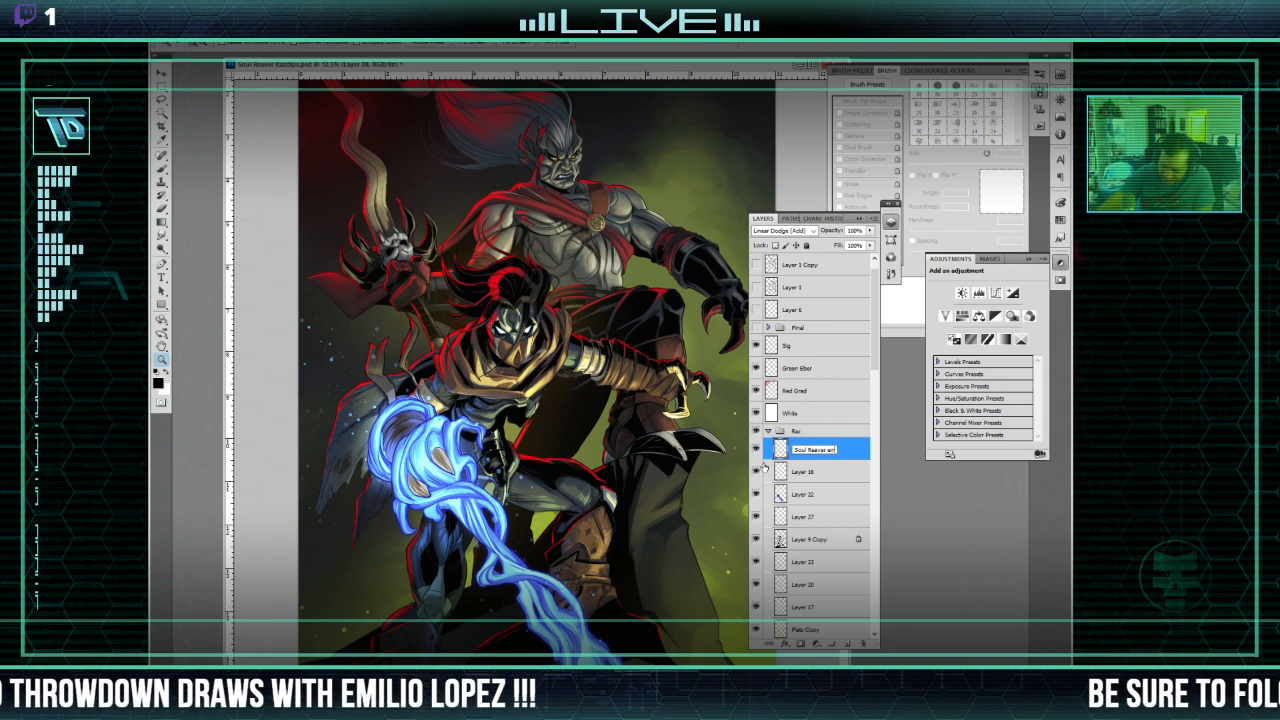
{"action": "type", "text": "oul Reaver embers"}
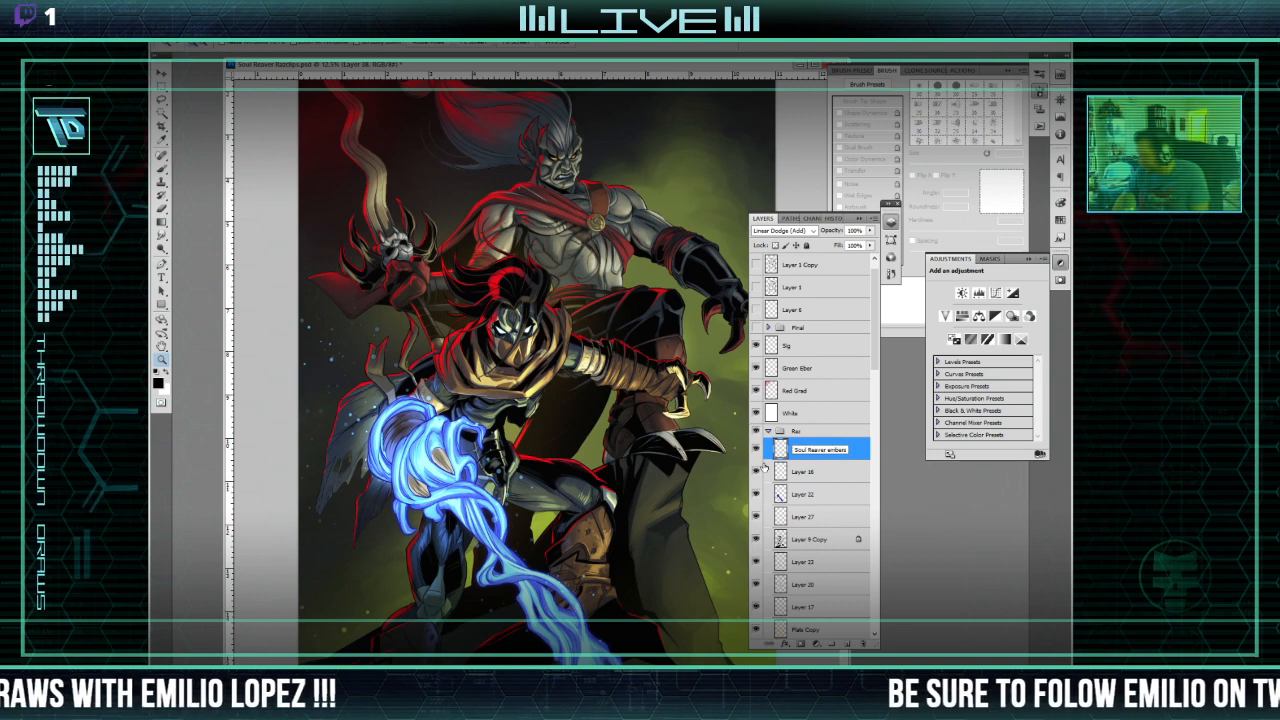
Step: Rename Layer 16 in the Raz group, below Soul Reaver embers, as Eye Glow
{"action": "left_click", "coordinate": [805, 492]}
{"action": "left_click", "coordinate": [806, 476]}
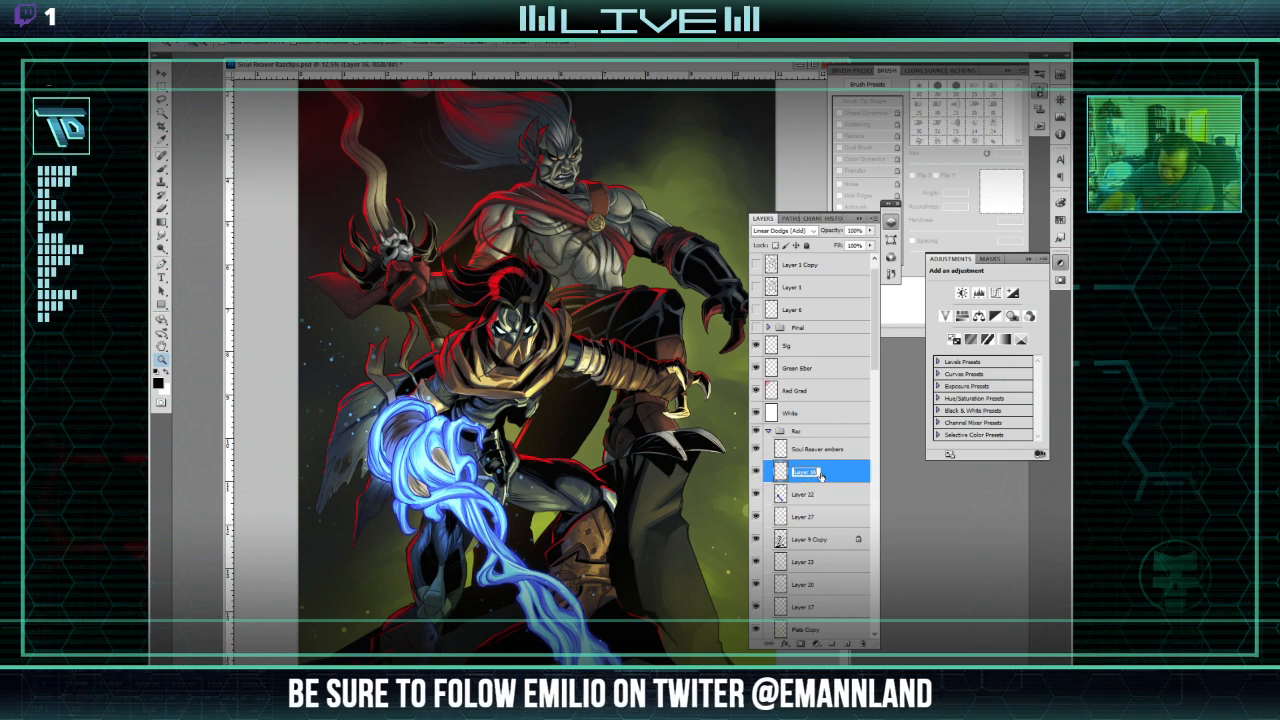
{"action": "type", "text": "G"}
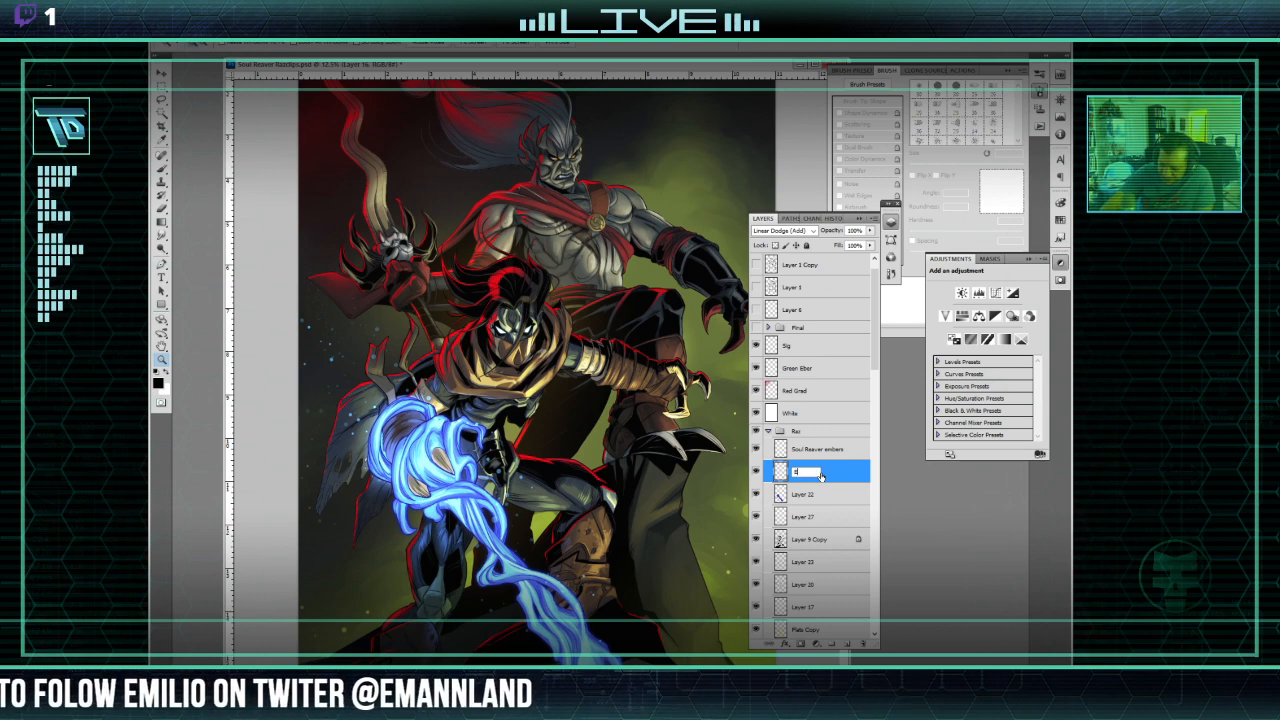
{"action": "type", "text": "ye Glow"}
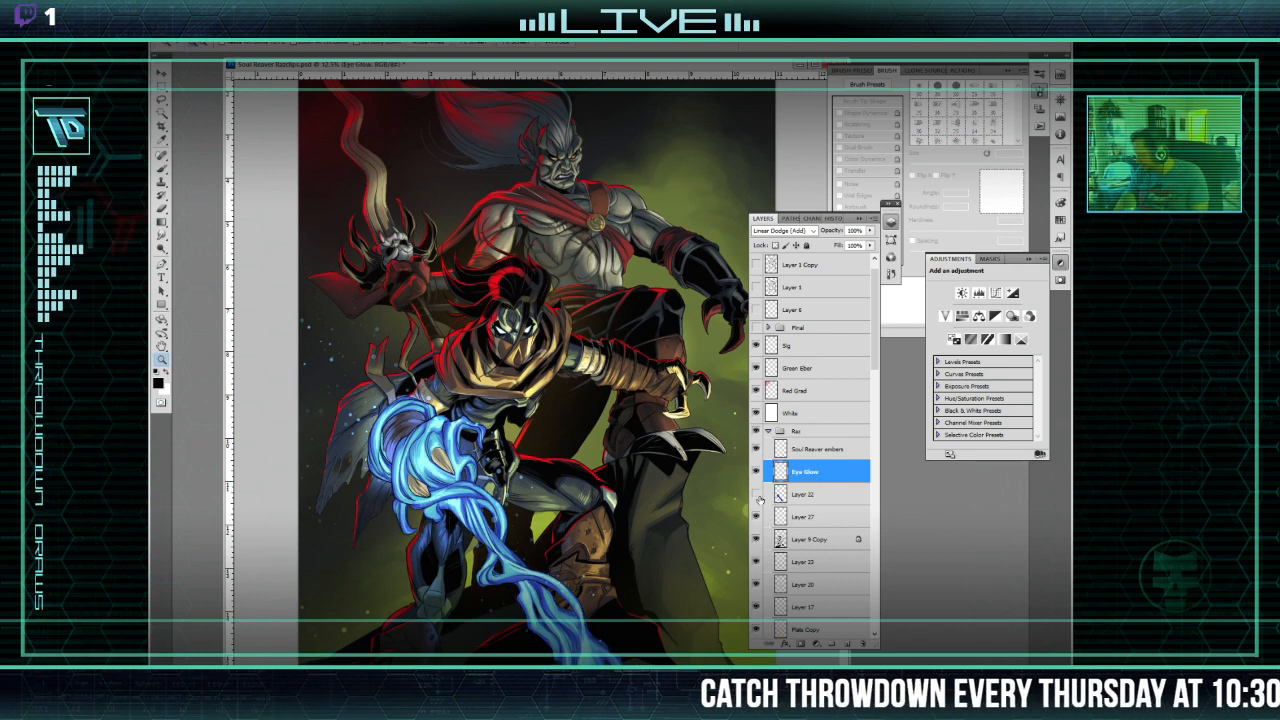
Step: Rename Layer 22 in the Raz group, below Eye Glow, as Soul Reaver glow
{"action": "double_click", "coordinate": [805, 494]}
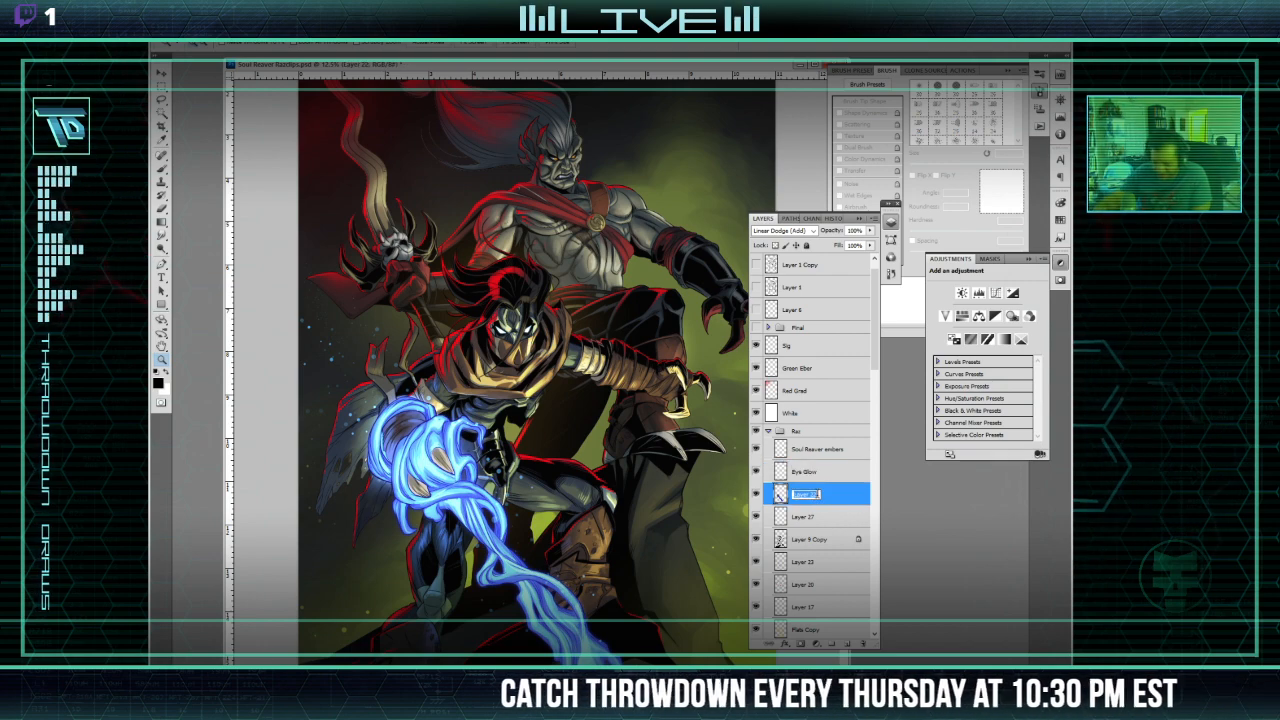
{"action": "type", "text": "Soul Reaver"}
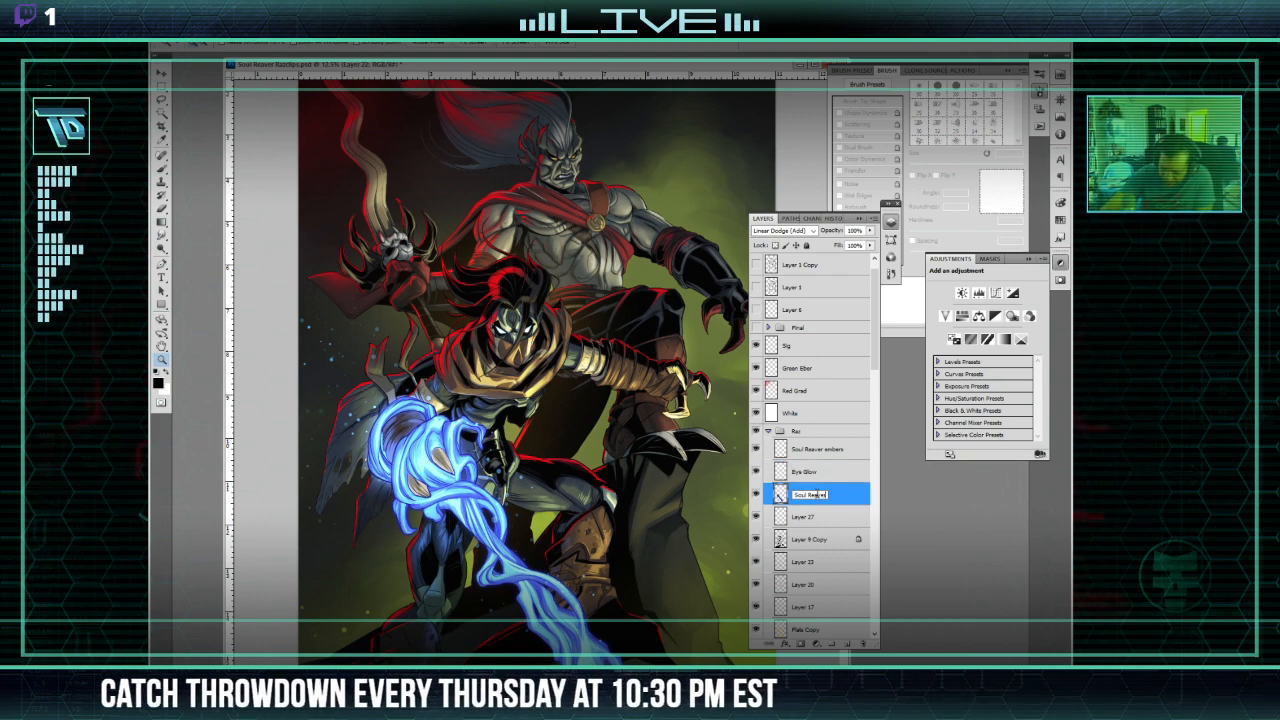
{"action": "type", "text": " glow"}
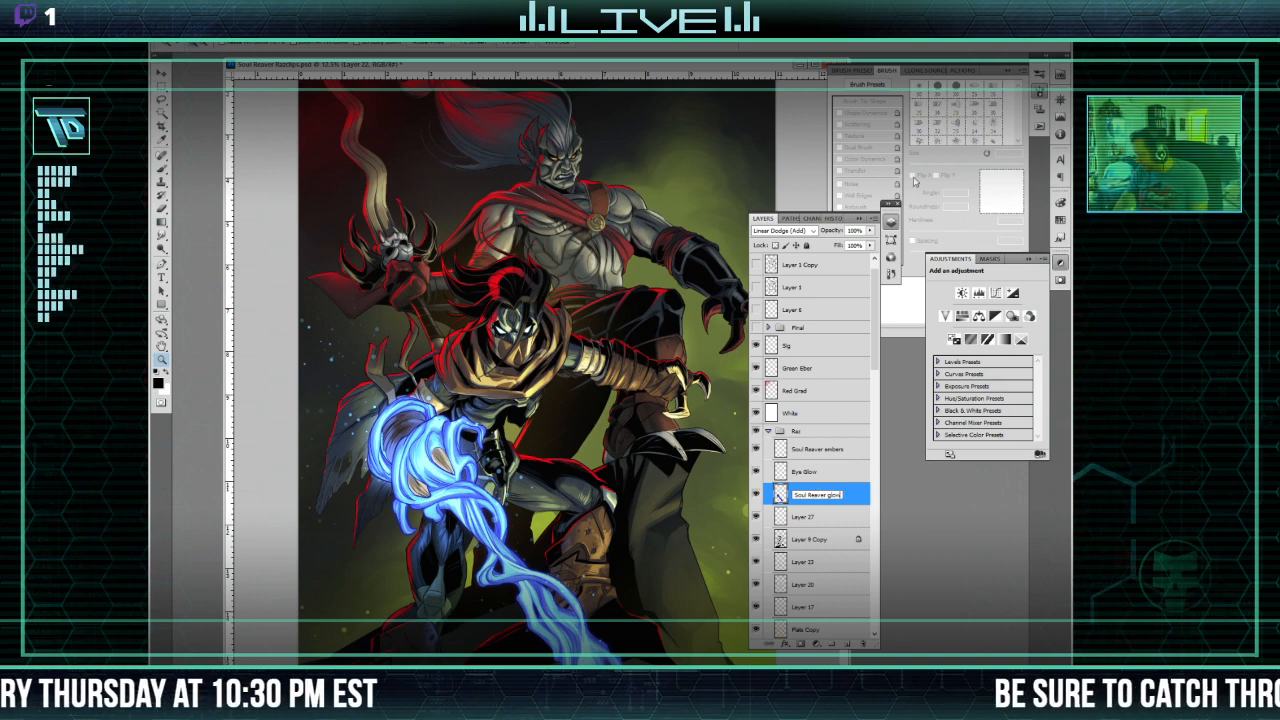
Step: Compare the illustration with Layer 27 hidden and shown, and examine the whole picture to identify that layer's contribution
{"action": "left_click", "coordinate": [757, 516]}
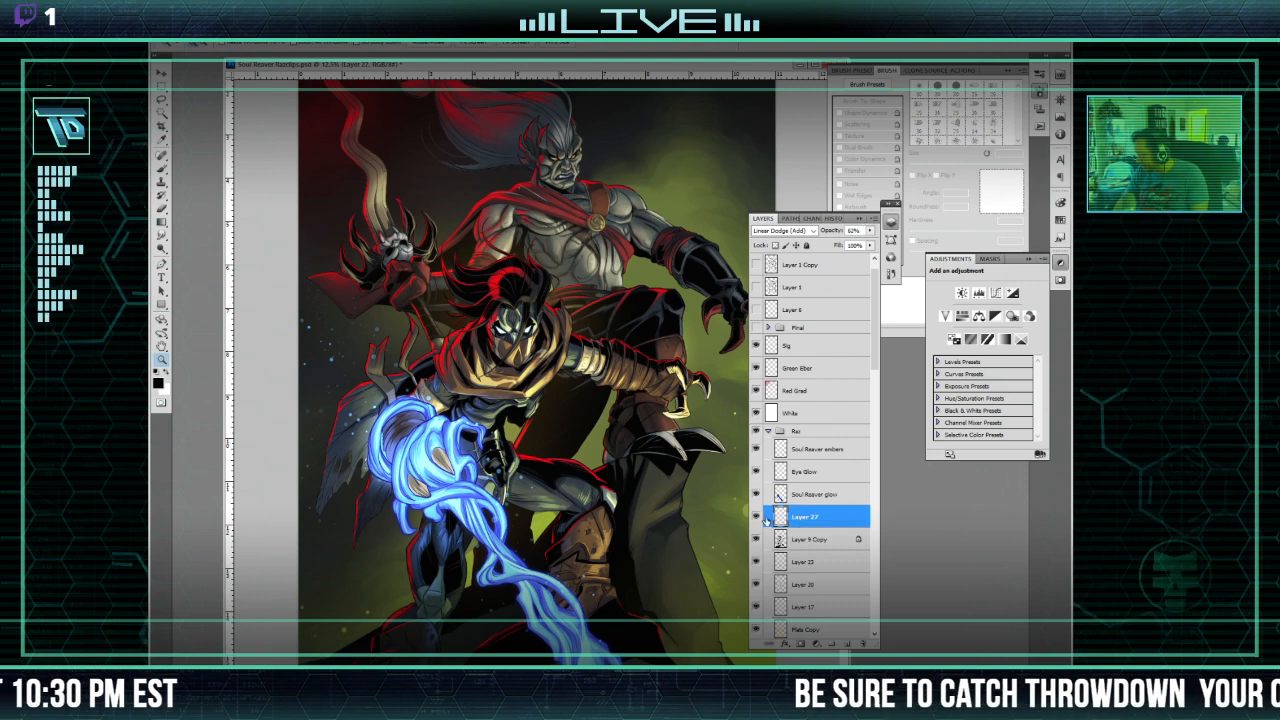
{"action": "left_click", "coordinate": [757, 516]}
{"action": "left_click_drag", "start_coordinate": [520, 455], "coordinate": [518, 404]}
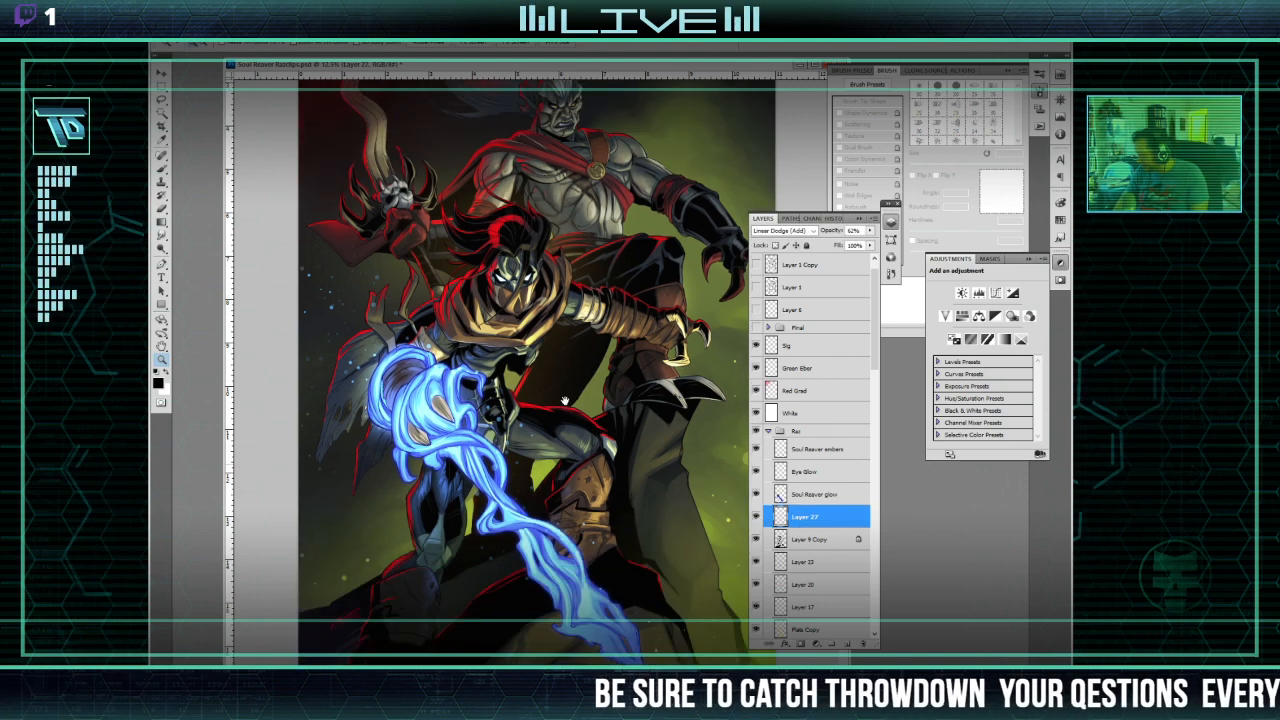
{"action": "key", "text": "ctrl+minus"}
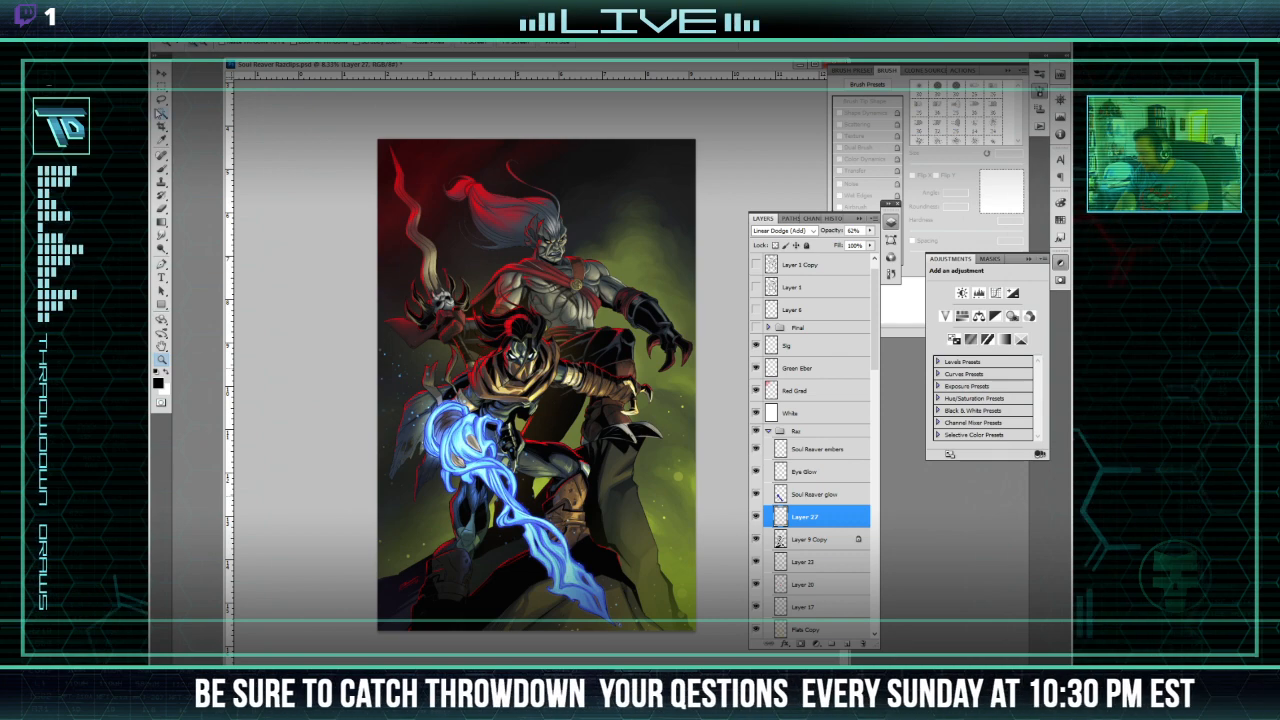
{"action": "key", "text": "w"}
{"action": "left_click", "coordinate": [467, 210]}
{"action": "key", "text": "ctrl+d"}
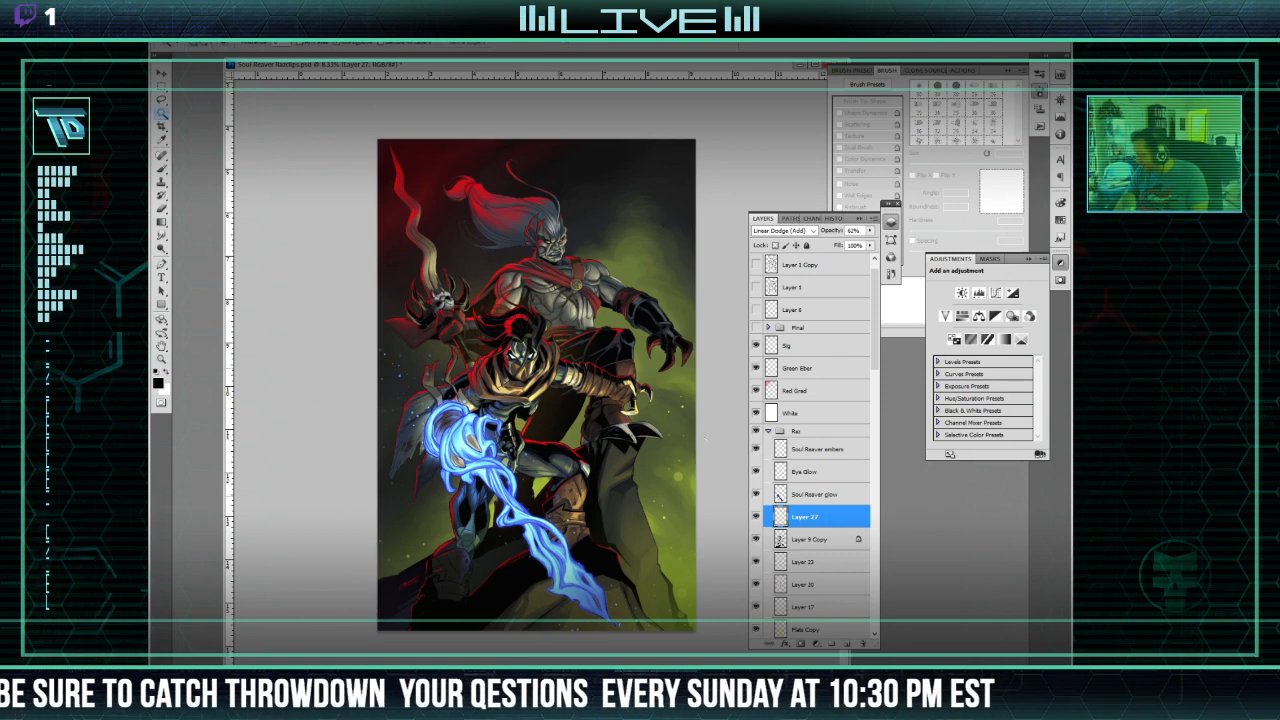
Step: Move Layer 27 out of the Raz group and place it between the Red Grad and White layers
{"action": "left_click_drag", "start_coordinate": [800, 516], "coordinate": [814, 408]}
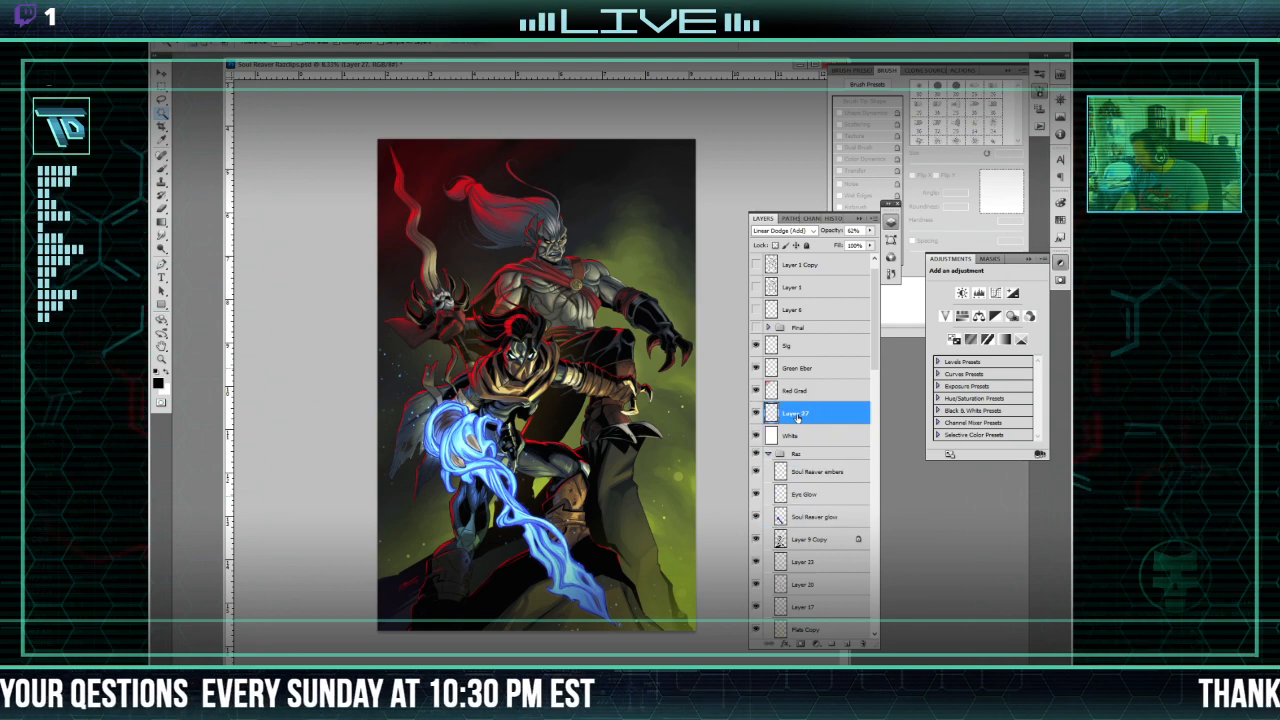
{"action": "key", "text": "ctrl+z"}
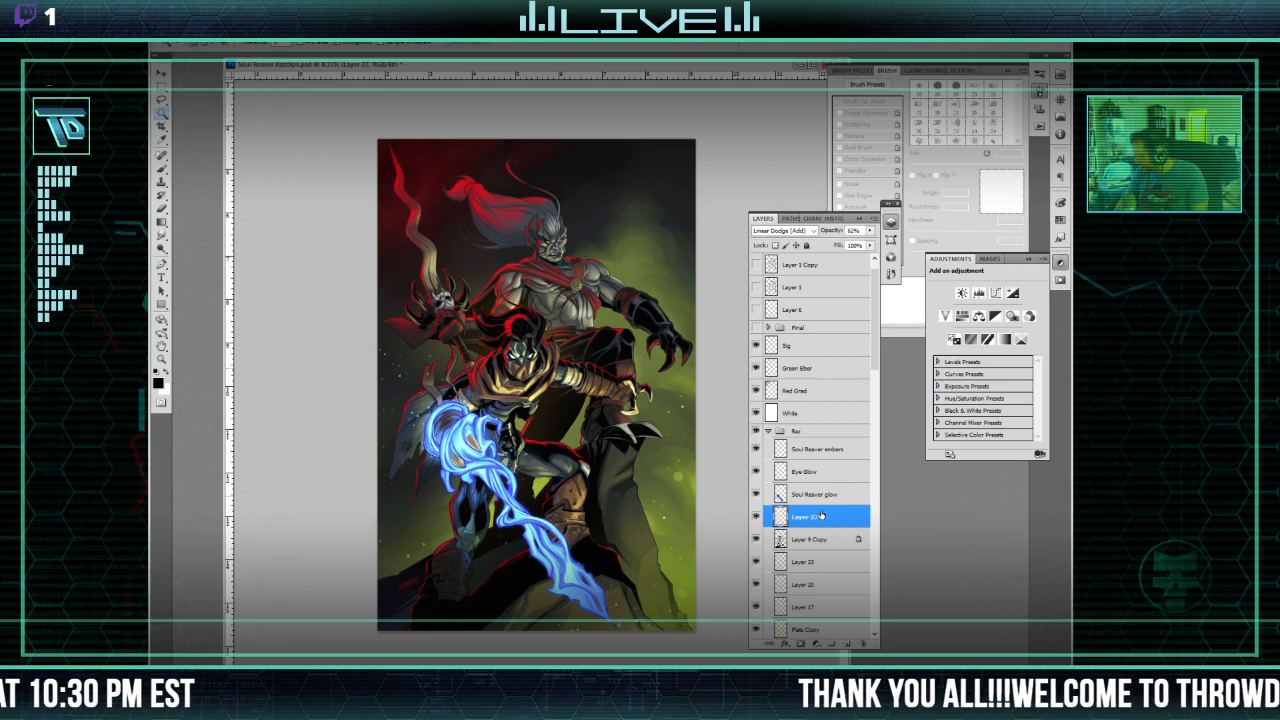
{"action": "left_click", "coordinate": [806, 431]}
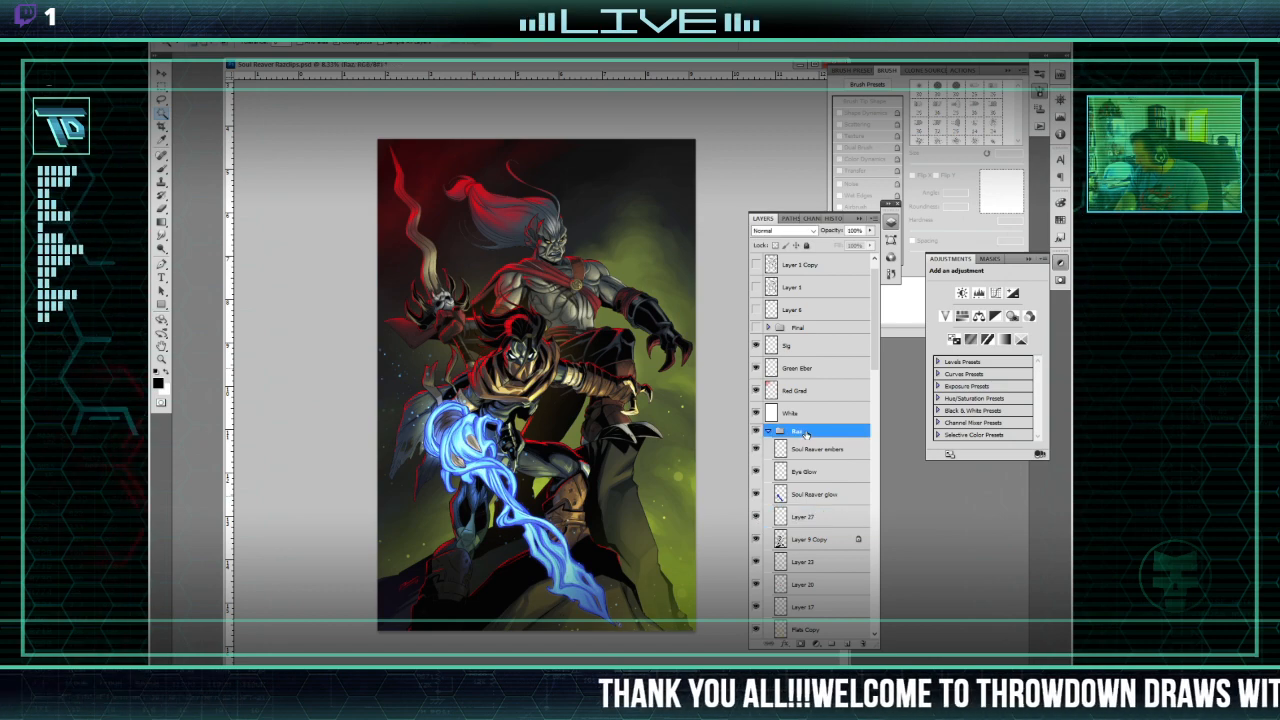
{"action": "left_click_drag", "start_coordinate": [806, 516], "coordinate": [827, 392]}
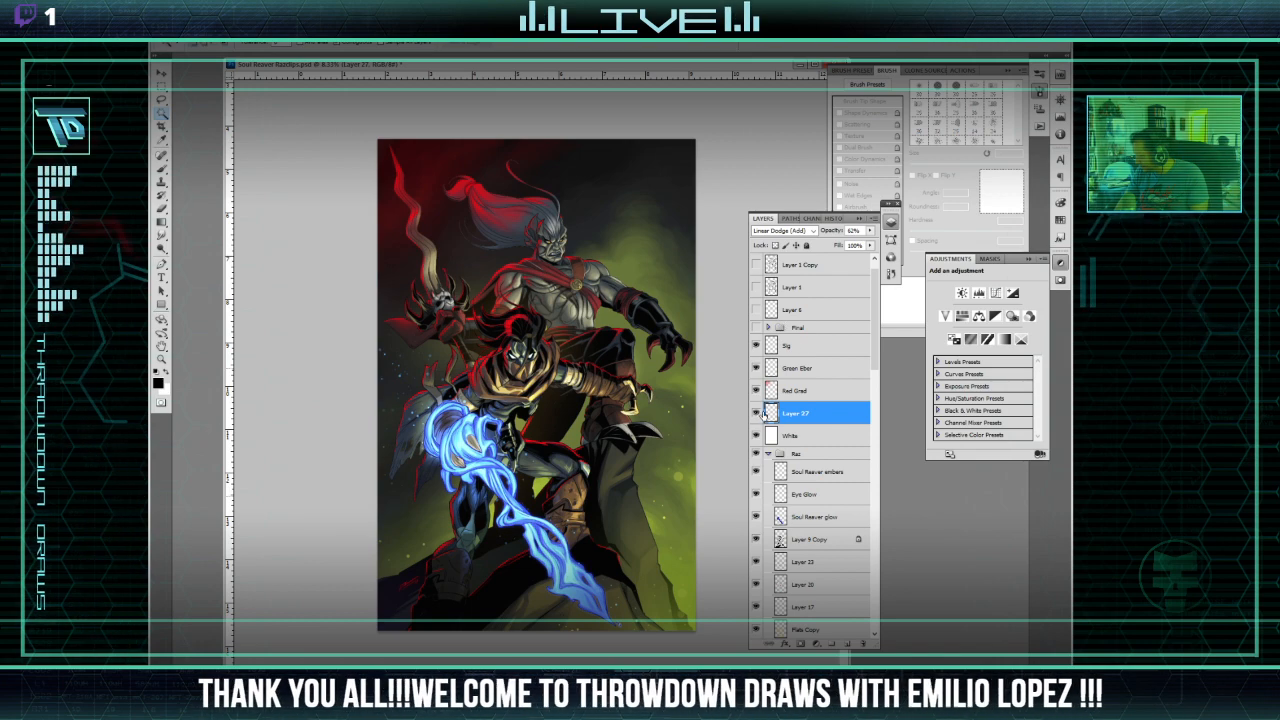
Step: Compare the picture with Layer 27 hidden and shown, and try a lower opacity for that layer
{"action": "left_click", "coordinate": [757, 413]}
{"action": "left_click", "coordinate": [757, 413]}
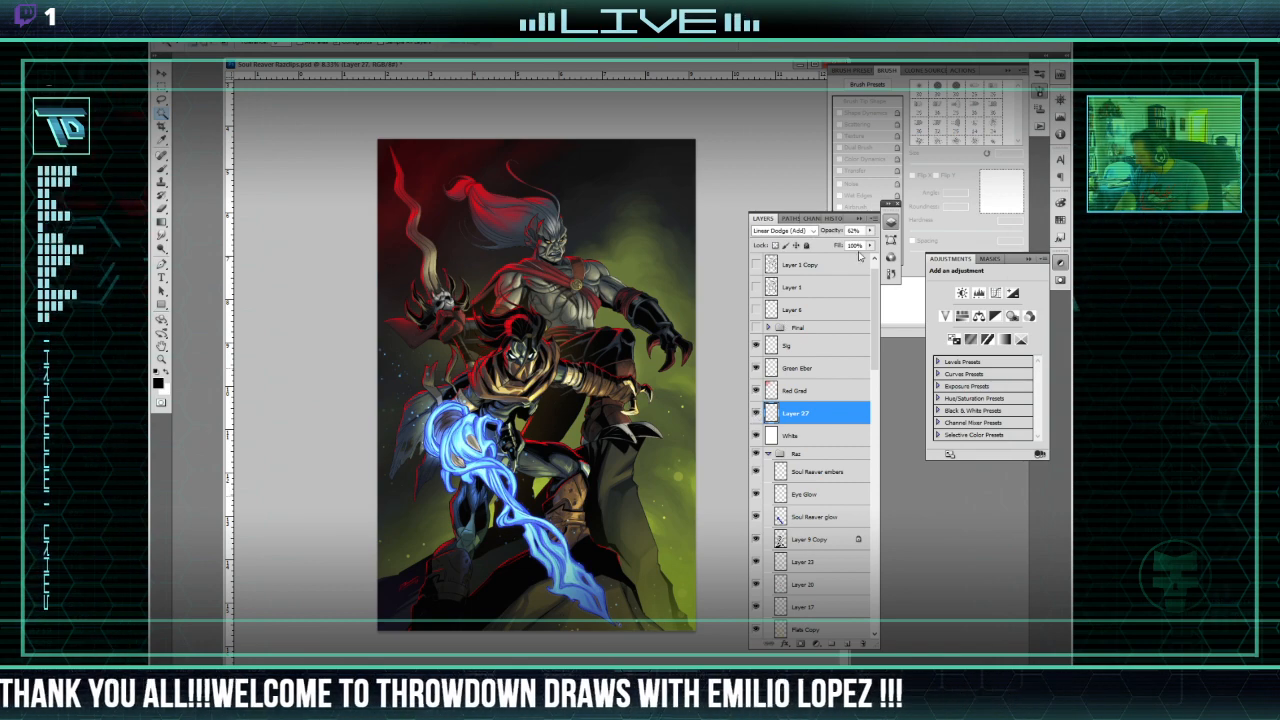
{"action": "left_click_drag", "start_coordinate": [871, 231], "coordinate": [838, 246]}
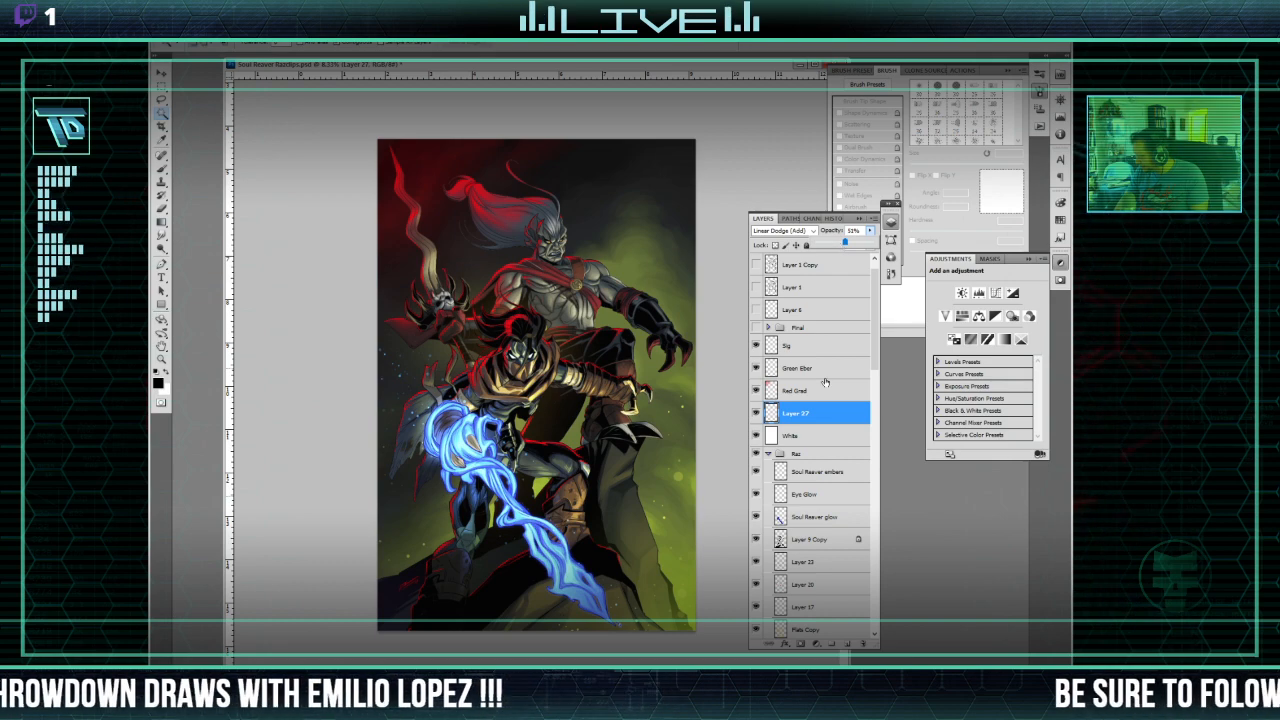
Step: Move Layer 27 back into the Raz group, placing it between Soul Reaver glow and Layer 9 Copy
{"action": "key", "text": "ctrl+bracketleft"}
{"action": "key", "text": "ctrl+bracketleft"}
{"action": "key", "text": "ctrl+bracketleft"}
{"action": "key", "text": "ctrl+bracketleft"}
{"action": "key", "text": "ctrl+bracketleft"}
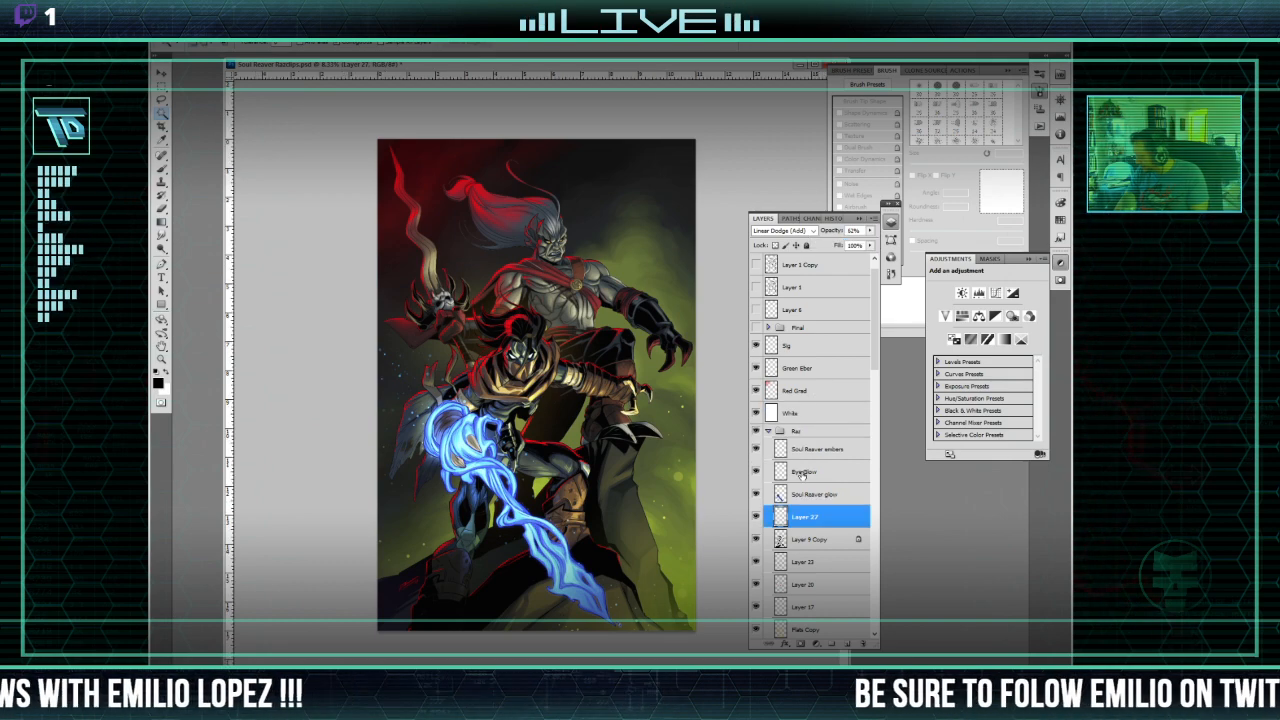
Step: Check Layer 27's contribution by hiding and showing it, and rename the layer as Grad
{"action": "left_click", "coordinate": [755, 518]}
{"action": "left_click", "coordinate": [755, 518]}
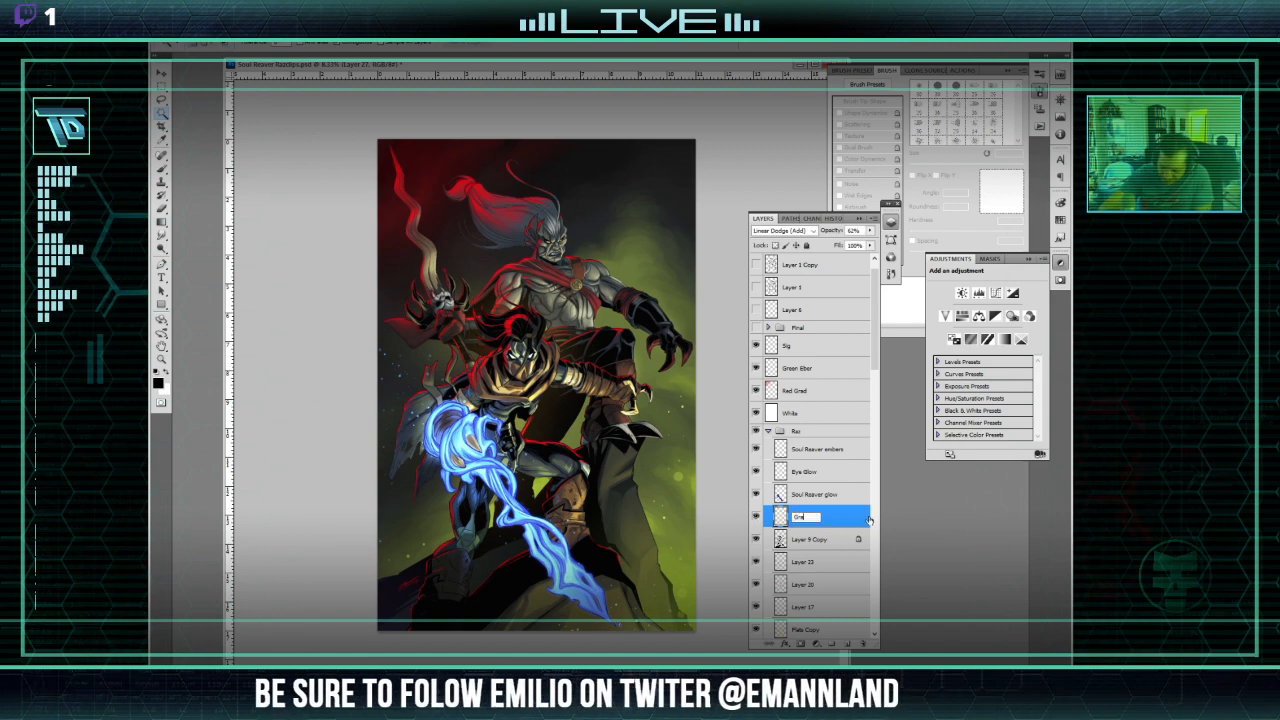
{"action": "key", "text": "Return"}
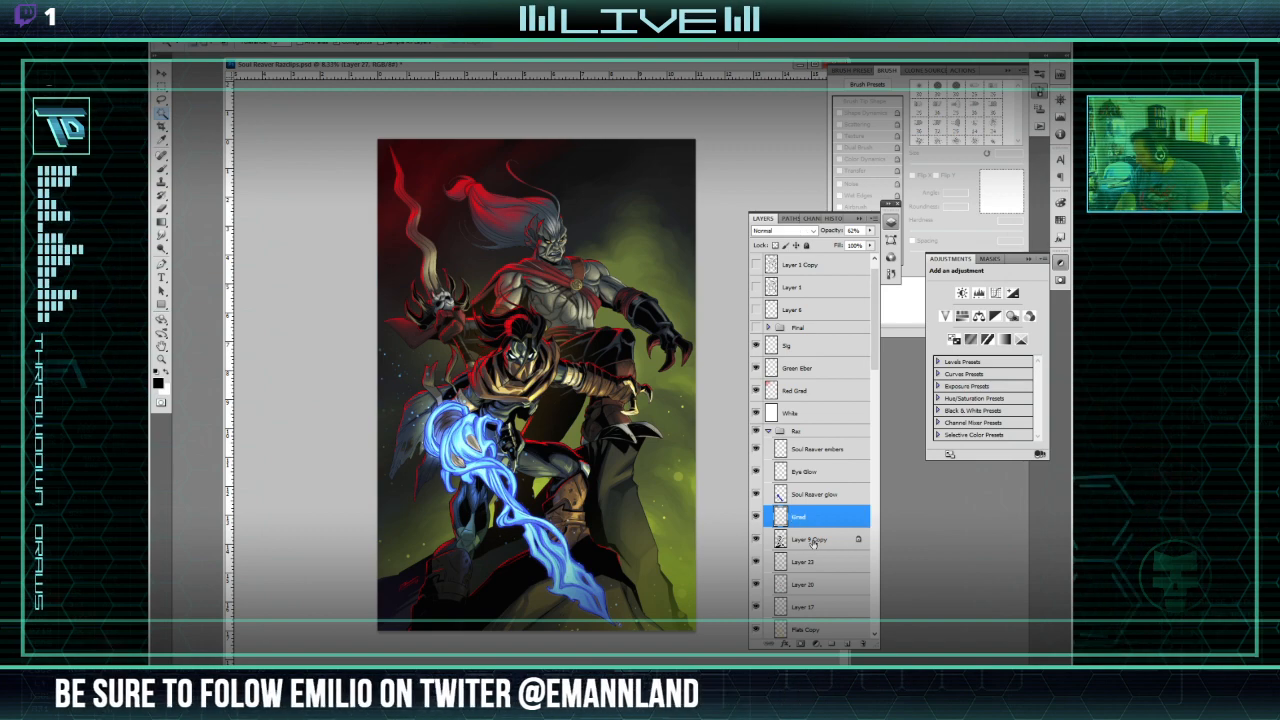
Step: Rename Layer 9 Copy in the Raz group, below Grad, as Line Art
{"action": "left_click", "coordinate": [810, 541]}
{"action": "double_click", "coordinate": [810, 540]}
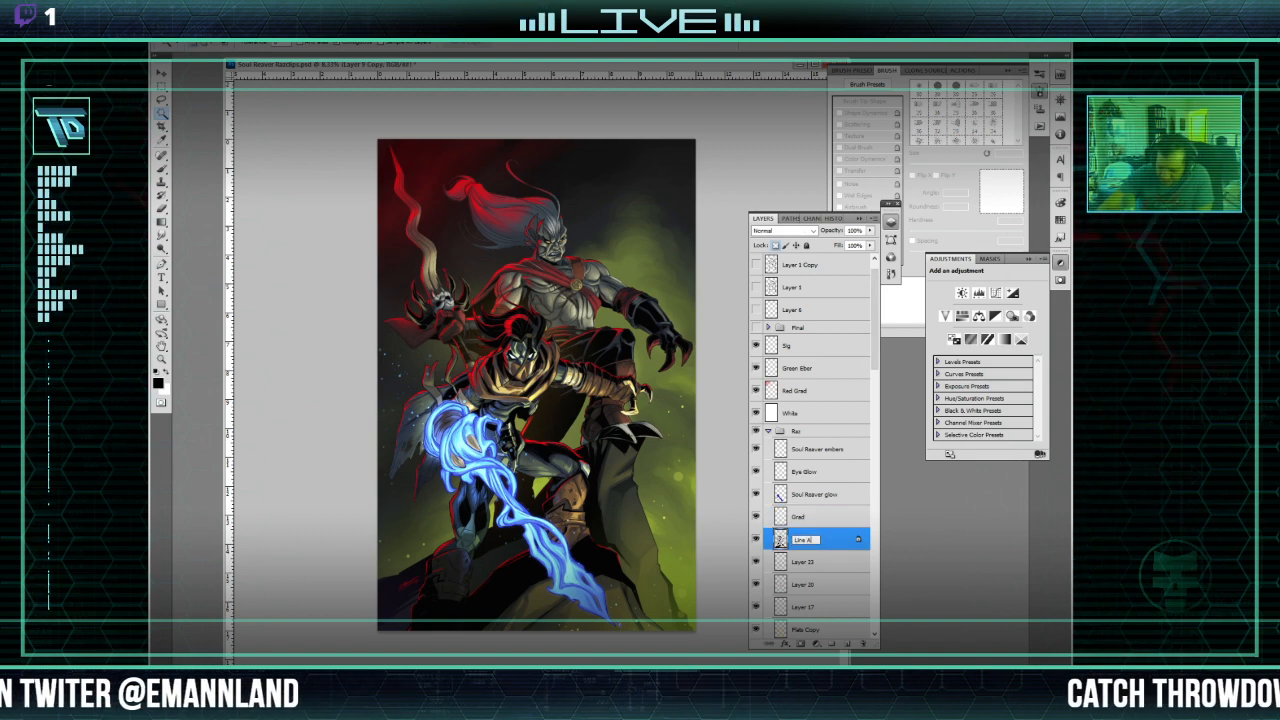
{"action": "left_click", "coordinate": [816, 565]}
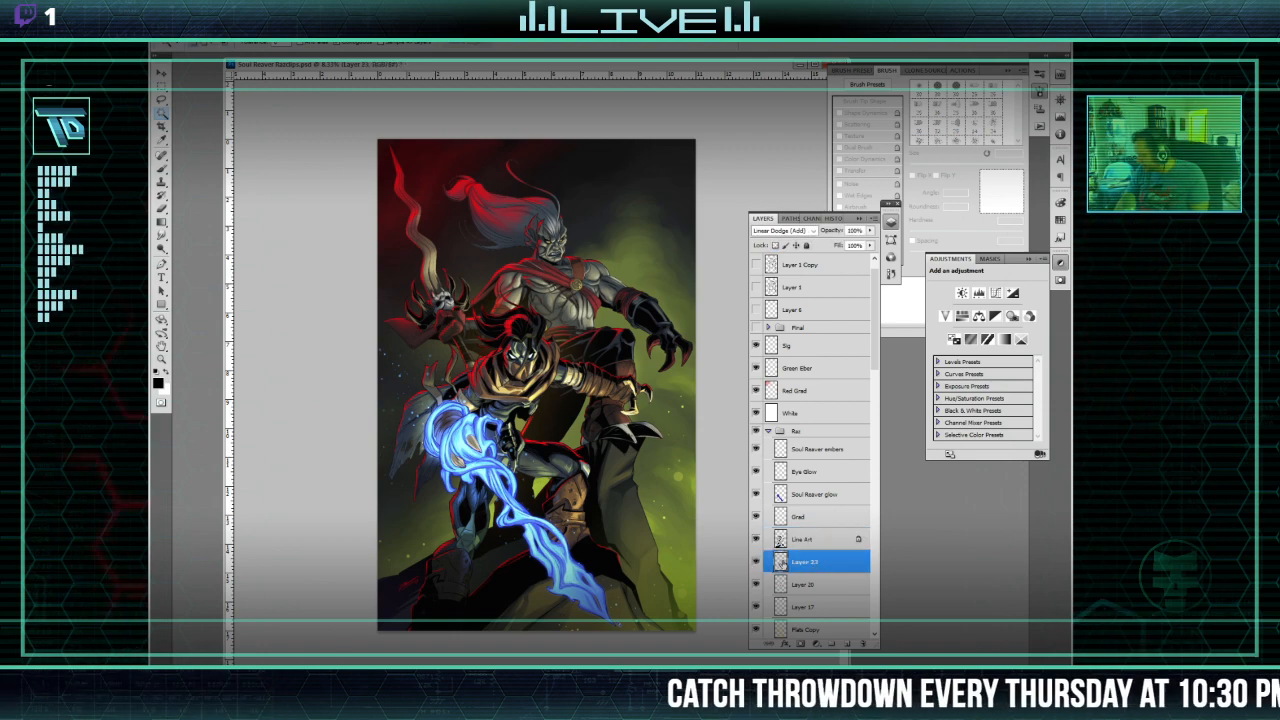
Step: Rename Layer 23 in the Raz group, below Line Art, as Soul rever render 1
{"action": "double_click", "coordinate": [803, 563]}
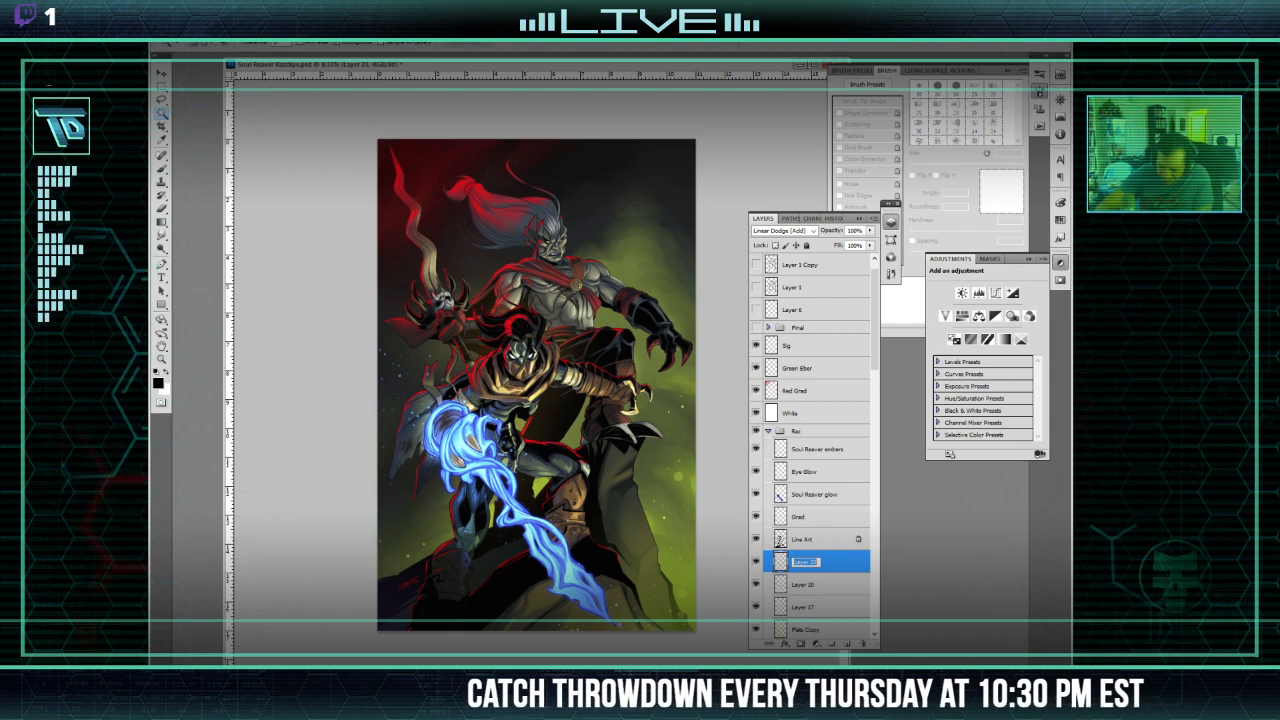
{"action": "type", "text": "Soul Reaver"}
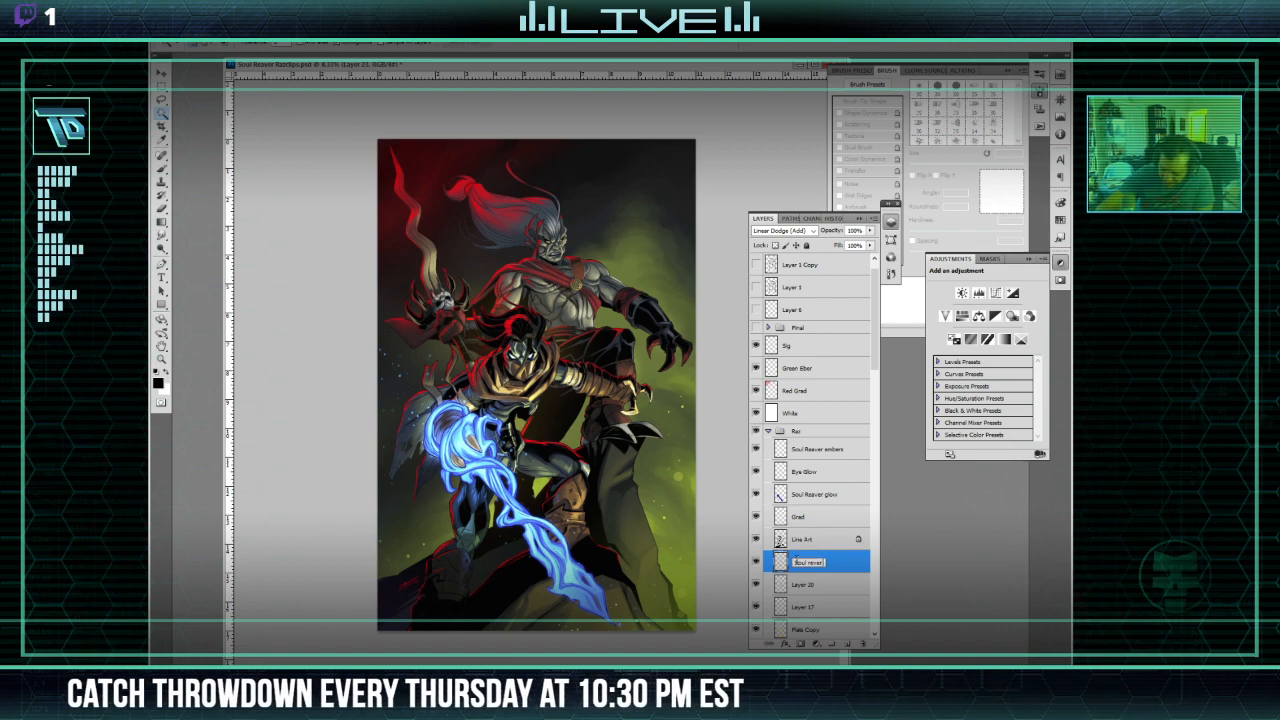
{"action": "type", "text": " render"}
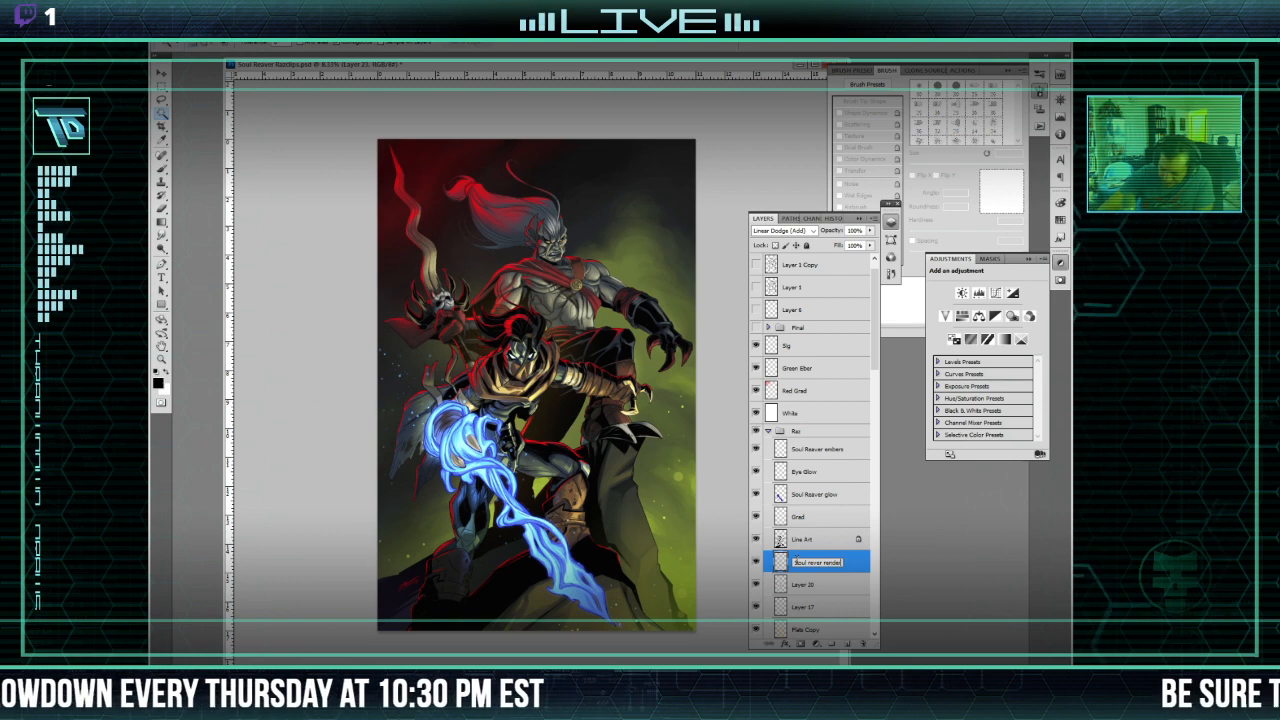
{"action": "type", "text": " 1"}
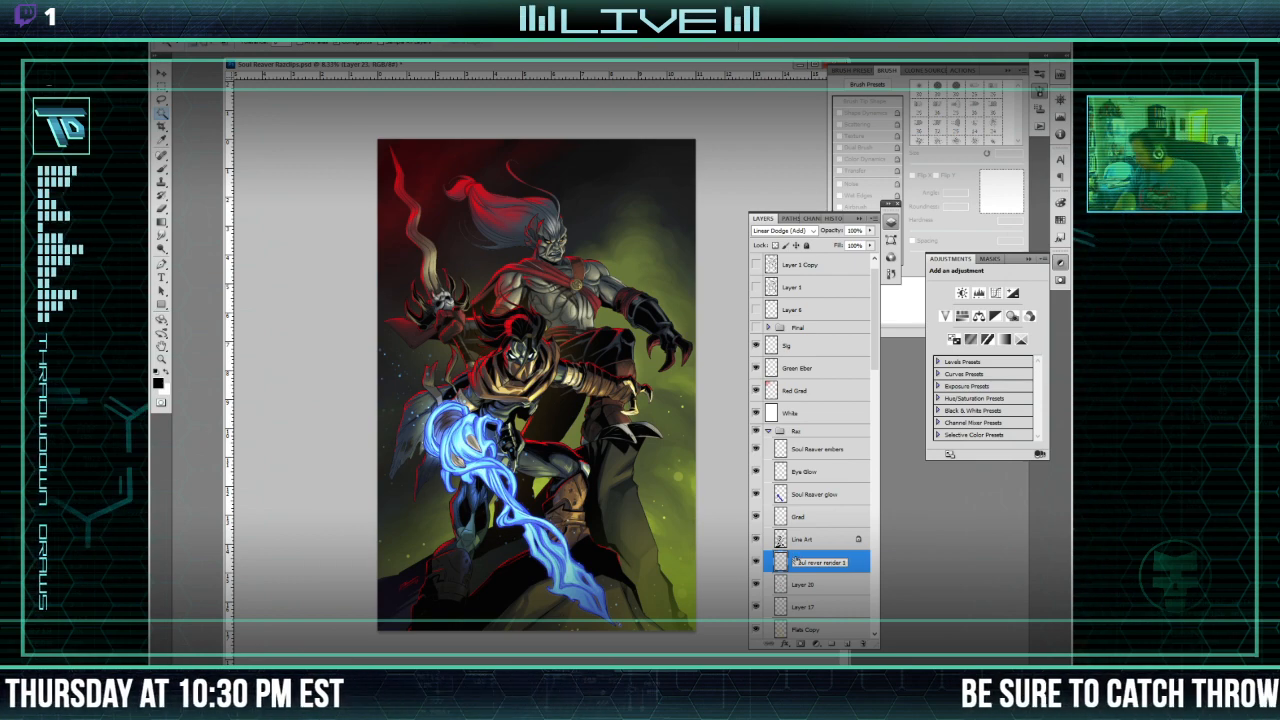
{"action": "left_click", "coordinate": [845, 586]}
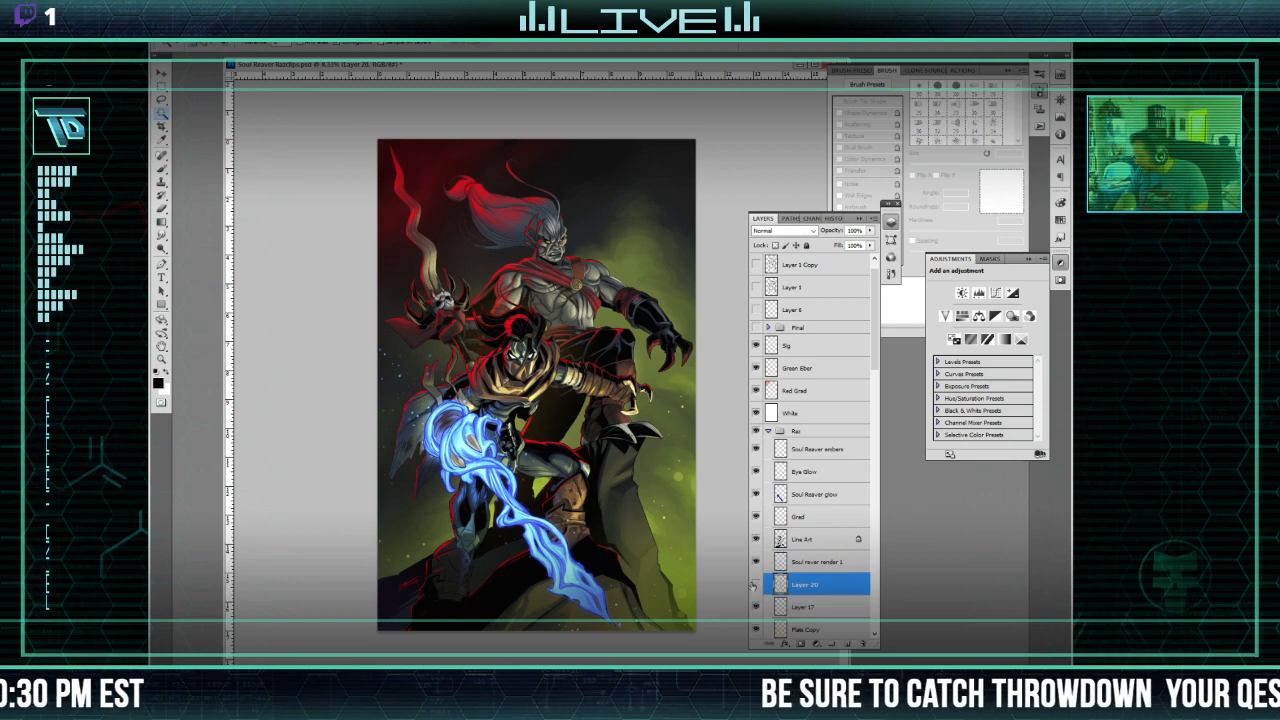
Step: Rename Layer 20 in the Raz group, below Soul rever render 1, as Rim Light
{"action": "double_click", "coordinate": [805, 584]}
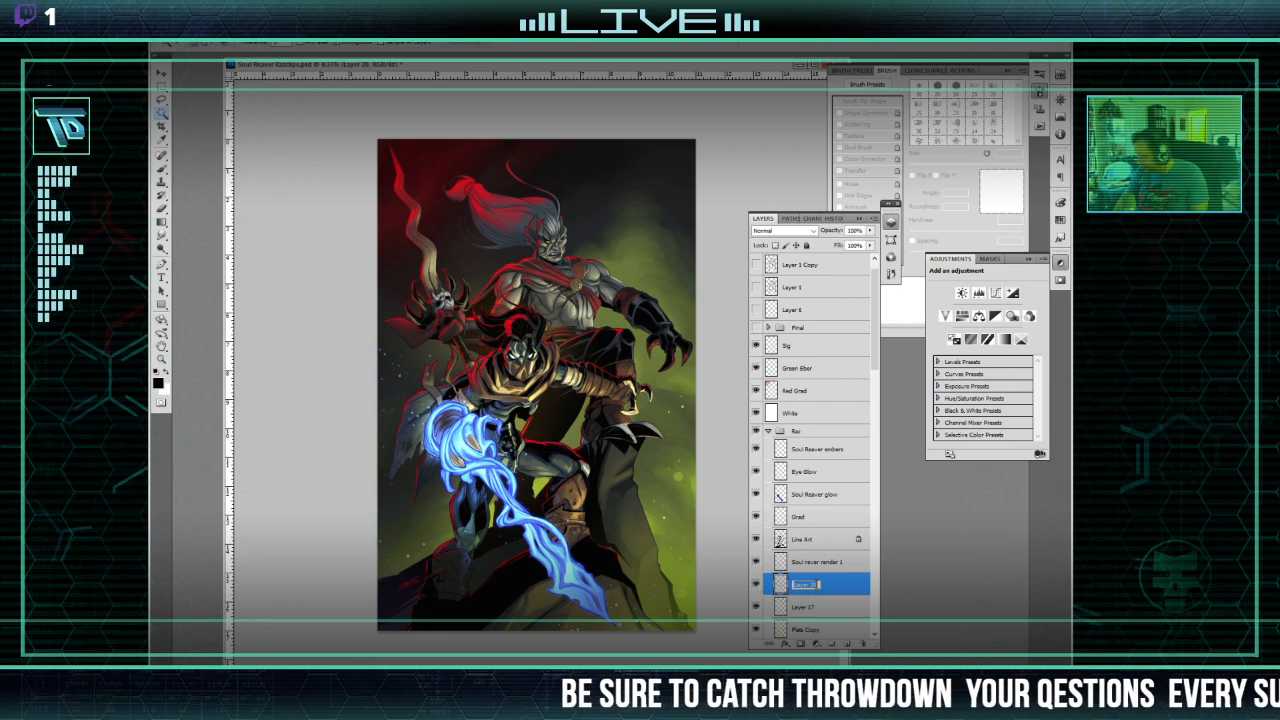
{"action": "type", "text": "Bl"}
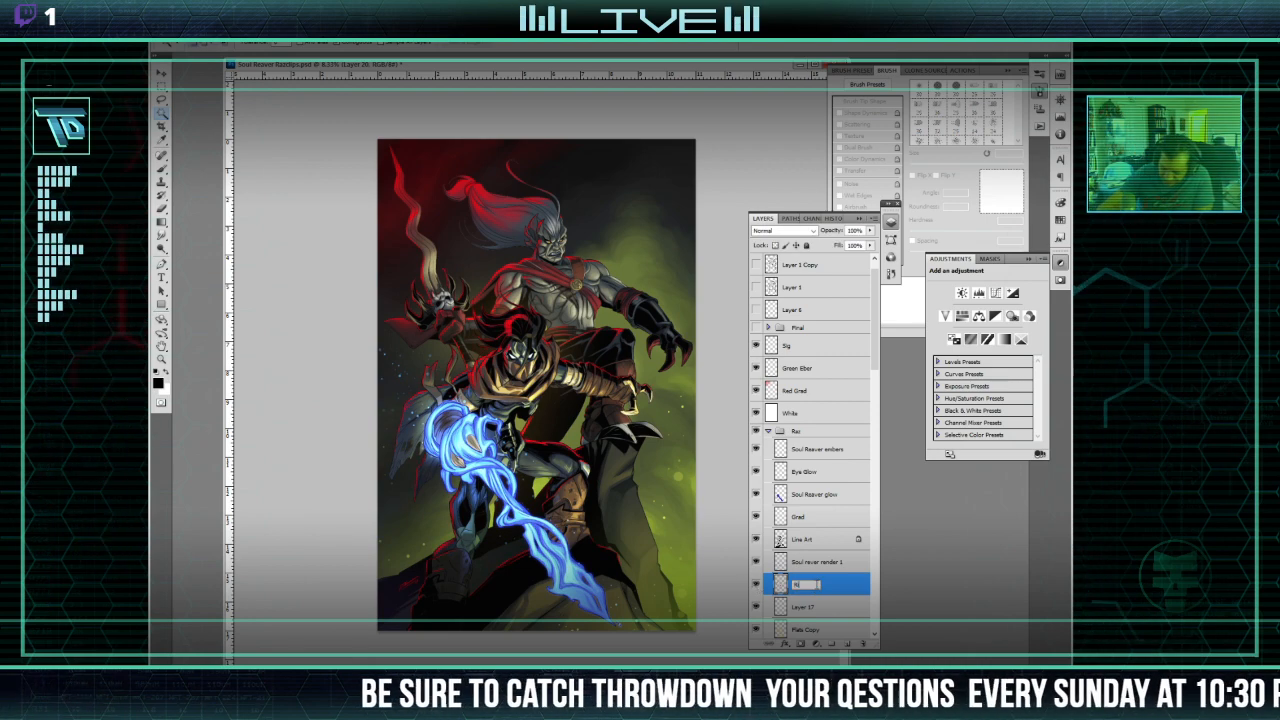
{"action": "type", "text": "m Ligh"}
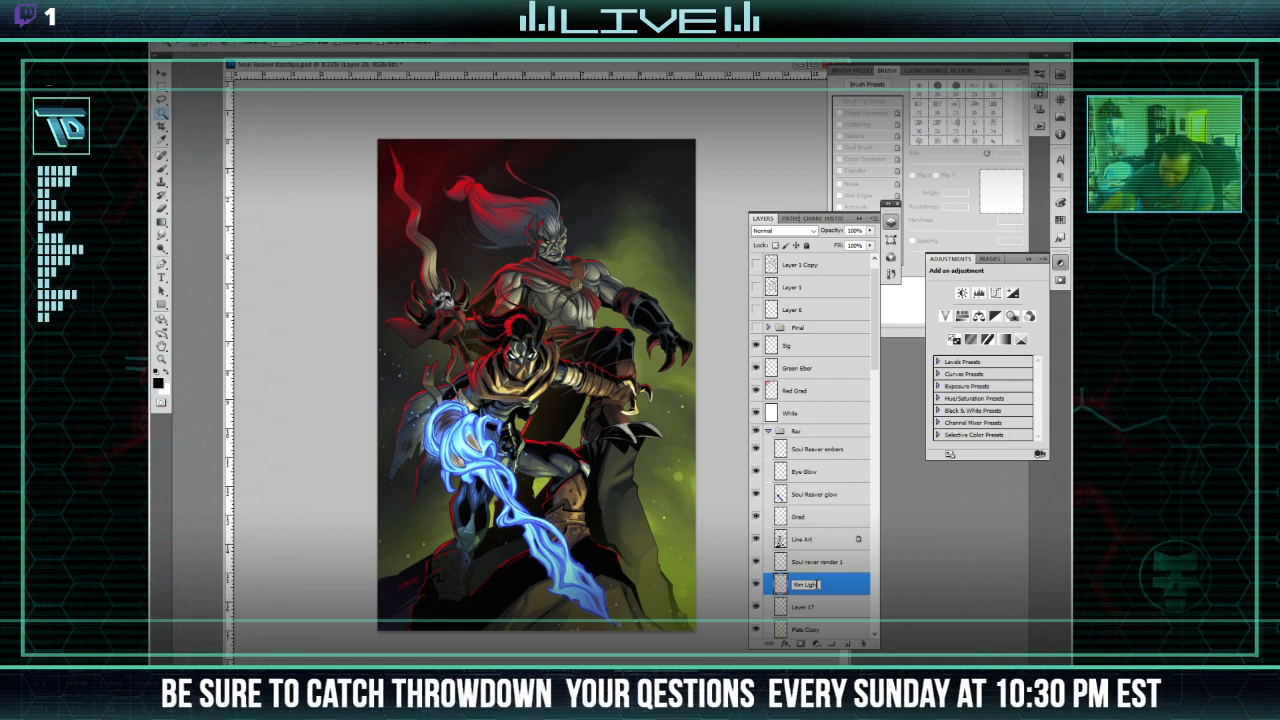
{"action": "type", "text": "t"}
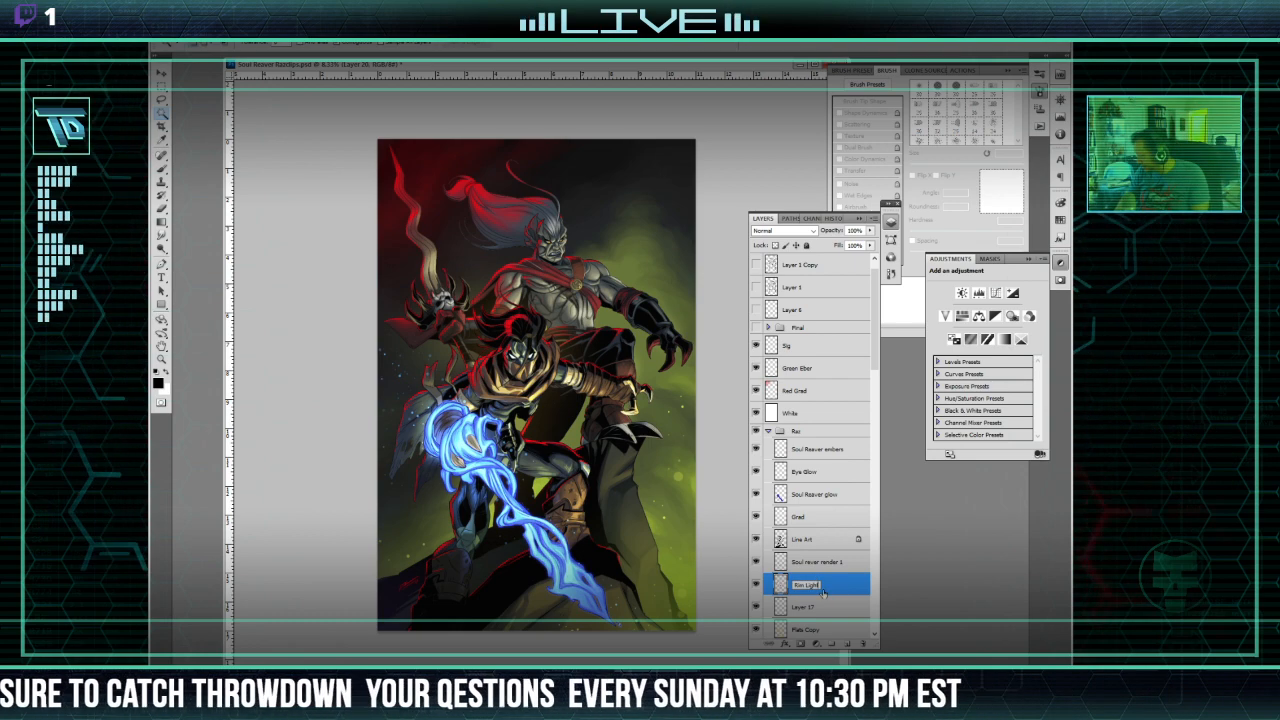
{"action": "left_click", "coordinate": [810, 606]}
Step: Rename Layer 17 in the Raz group, below Rim Light, as Rendering 3
{"action": "key", "text": "shift+alt+o"}
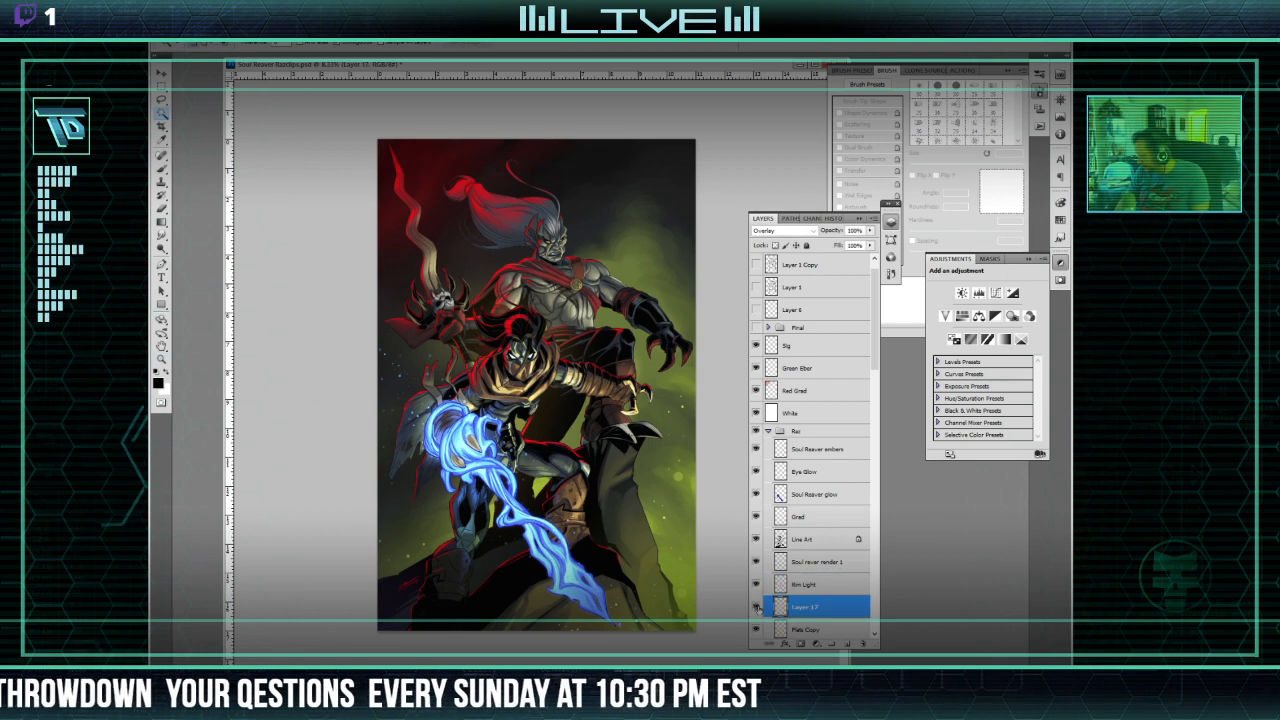
{"action": "double_click", "coordinate": [805, 606]}
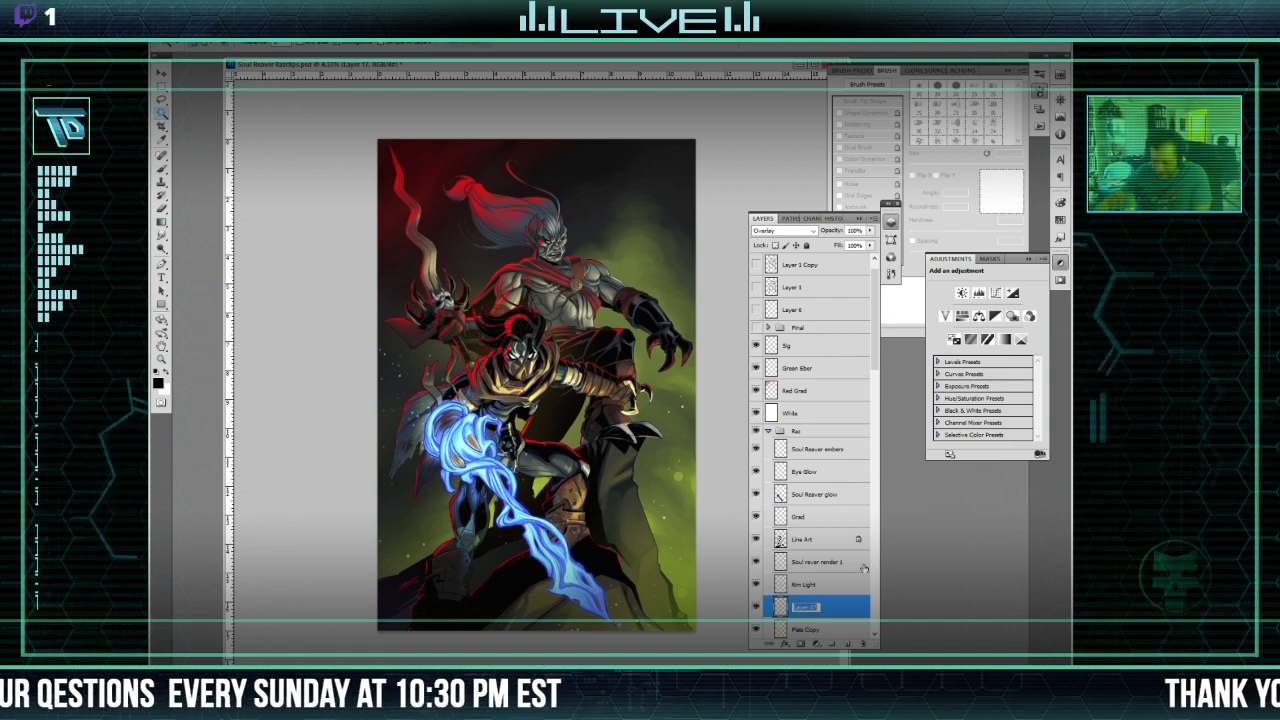
{"action": "type", "text": "Rende"}
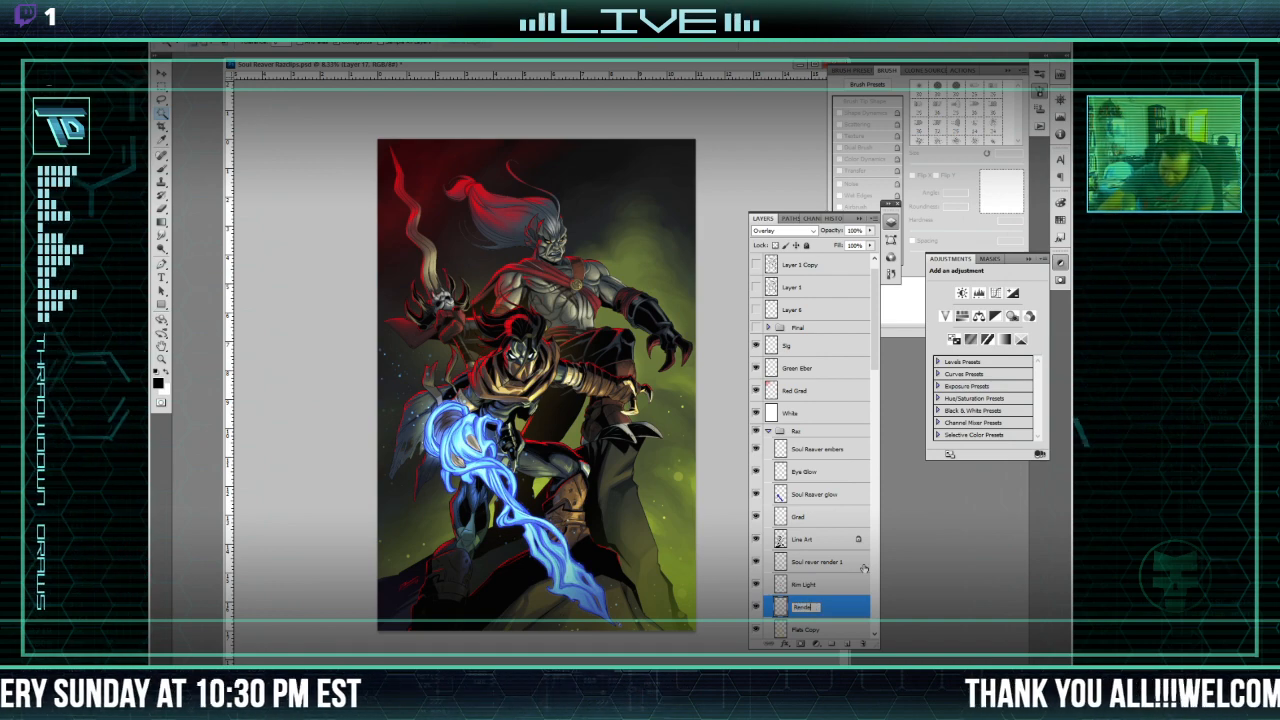
{"action": "type", "text": "ring"}
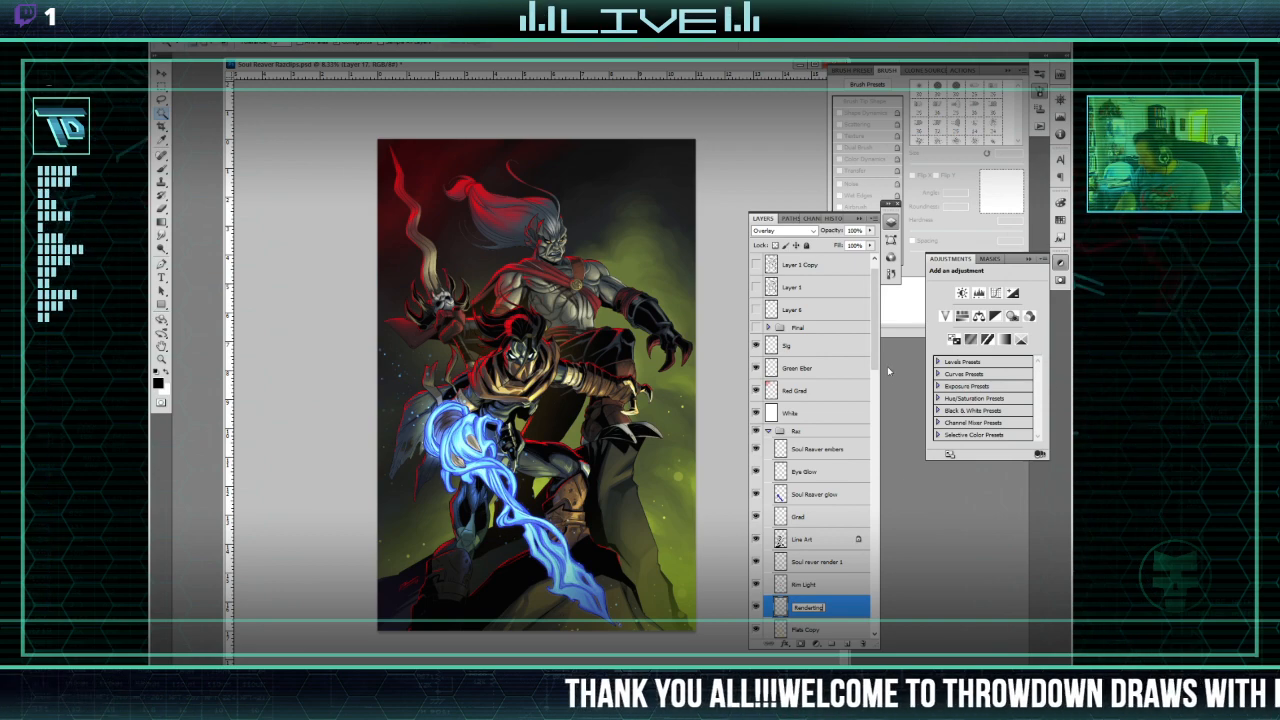
{"action": "key", "text": "Return"}
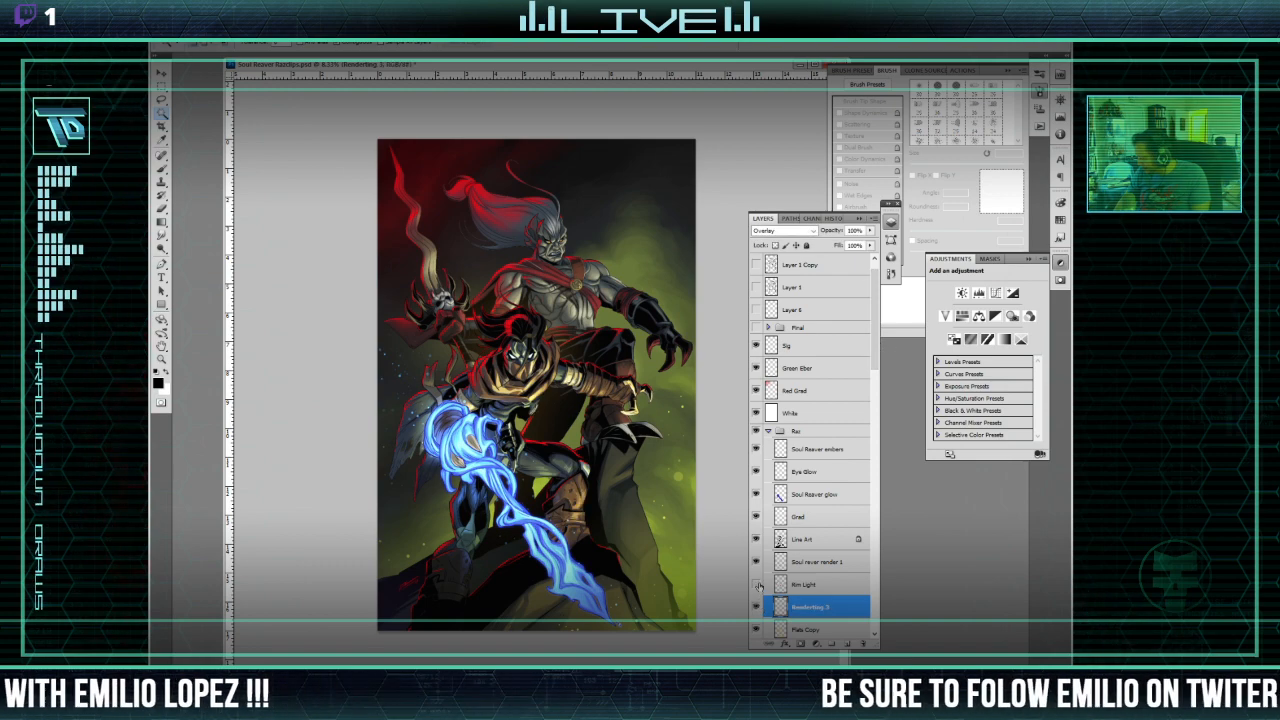
Step: Examine what the Line Art and Flats Copy layers contribute by comparing the picture with each one hidden and shown
{"action": "left_click", "coordinate": [758, 563]}
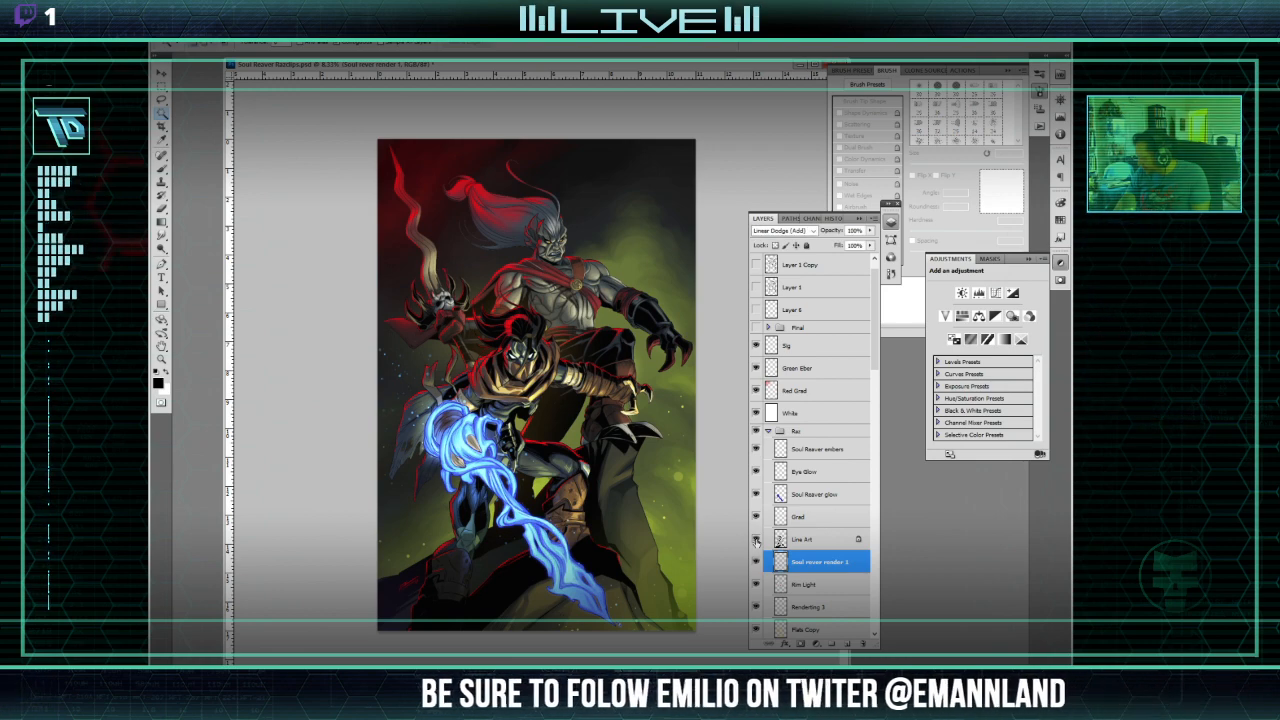
{"action": "left_click", "coordinate": [757, 541]}
{"action": "left_click", "coordinate": [757, 541]}
{"action": "scroll", "coordinate": [820, 583], "scroll_direction": "down", "scroll_amount": 3}
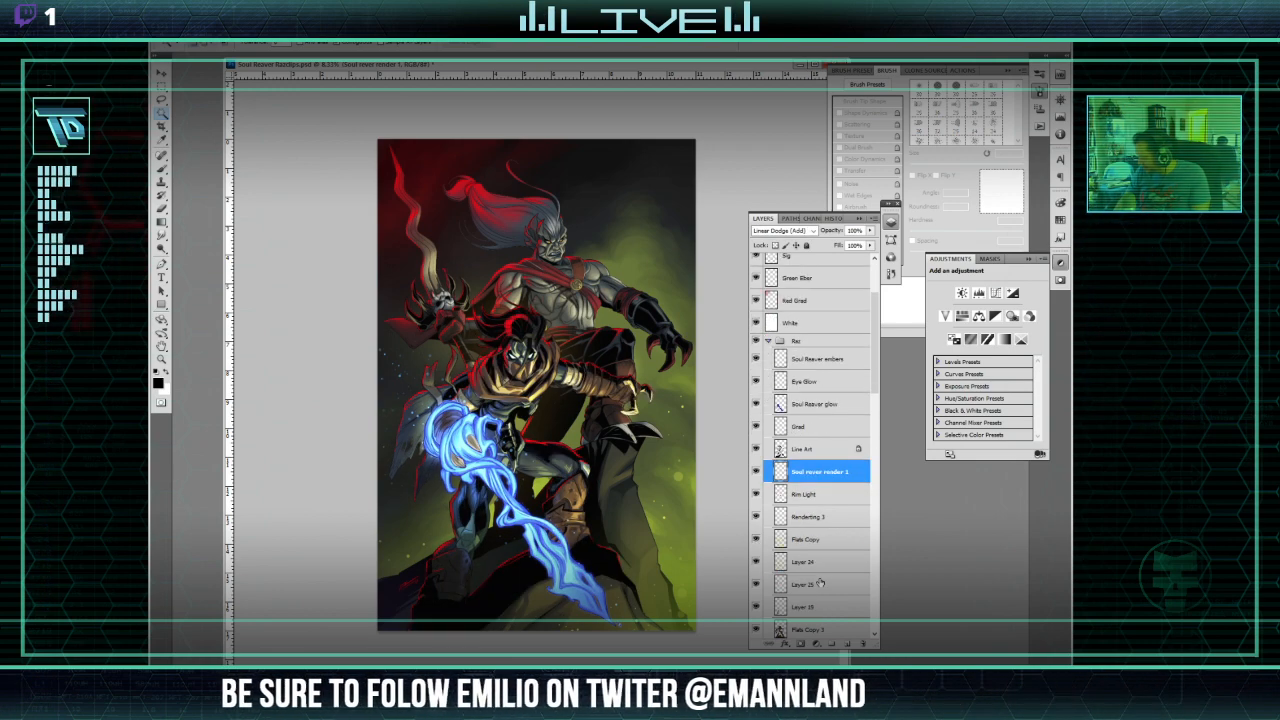
{"action": "left_click", "coordinate": [762, 540]}
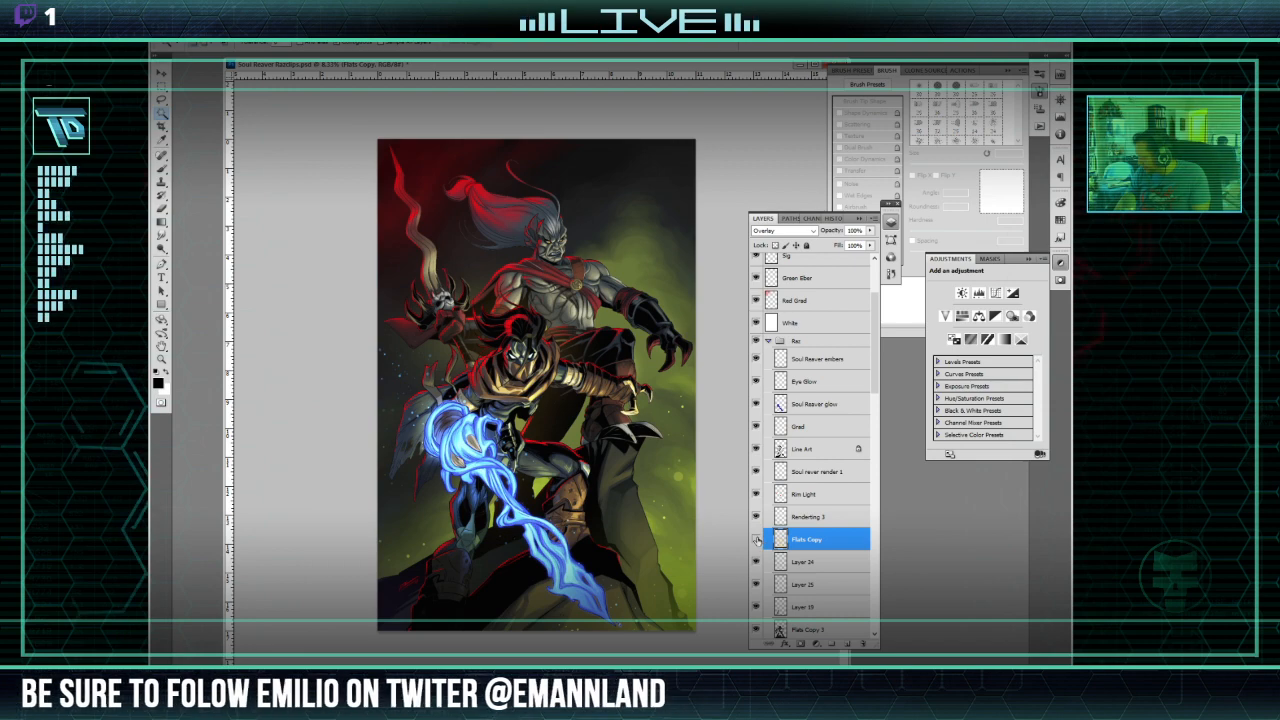
{"action": "left_click", "coordinate": [757, 540]}
{"action": "left_click", "coordinate": [757, 540]}
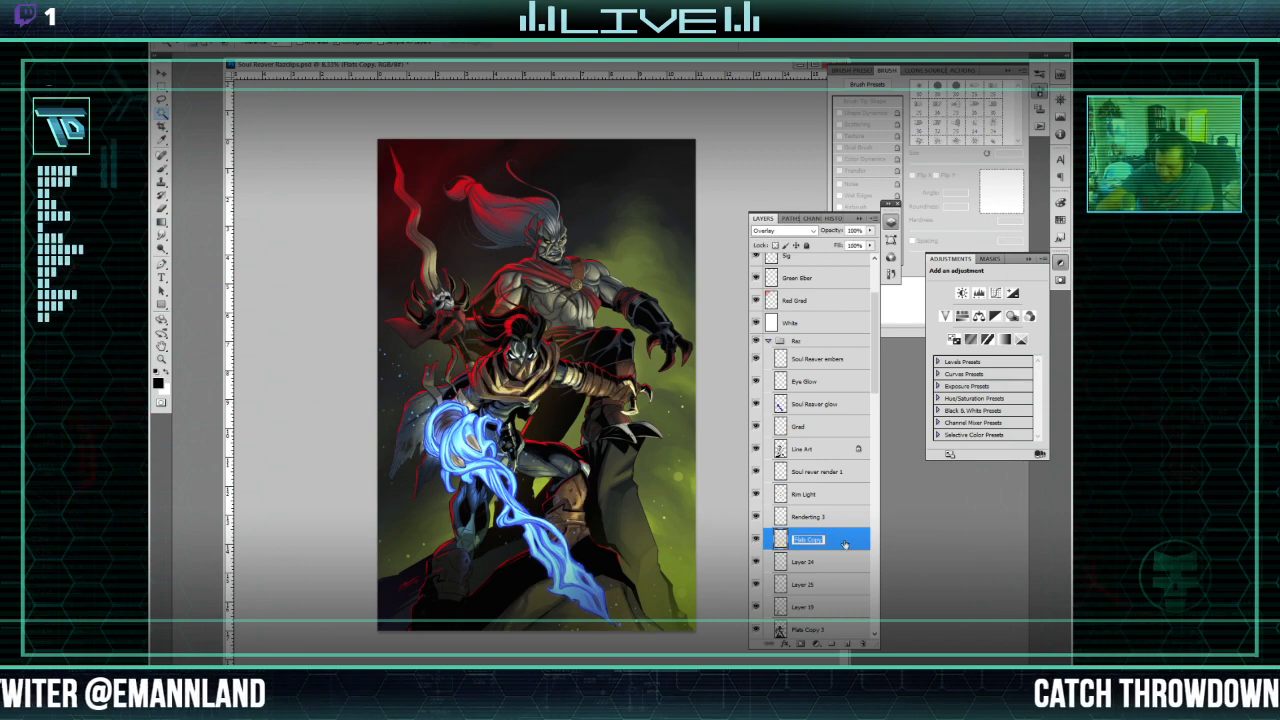
{"action": "left_click", "coordinate": [757, 540]}
{"action": "left_click", "coordinate": [757, 540]}
{"action": "left_click", "coordinate": [757, 540]}
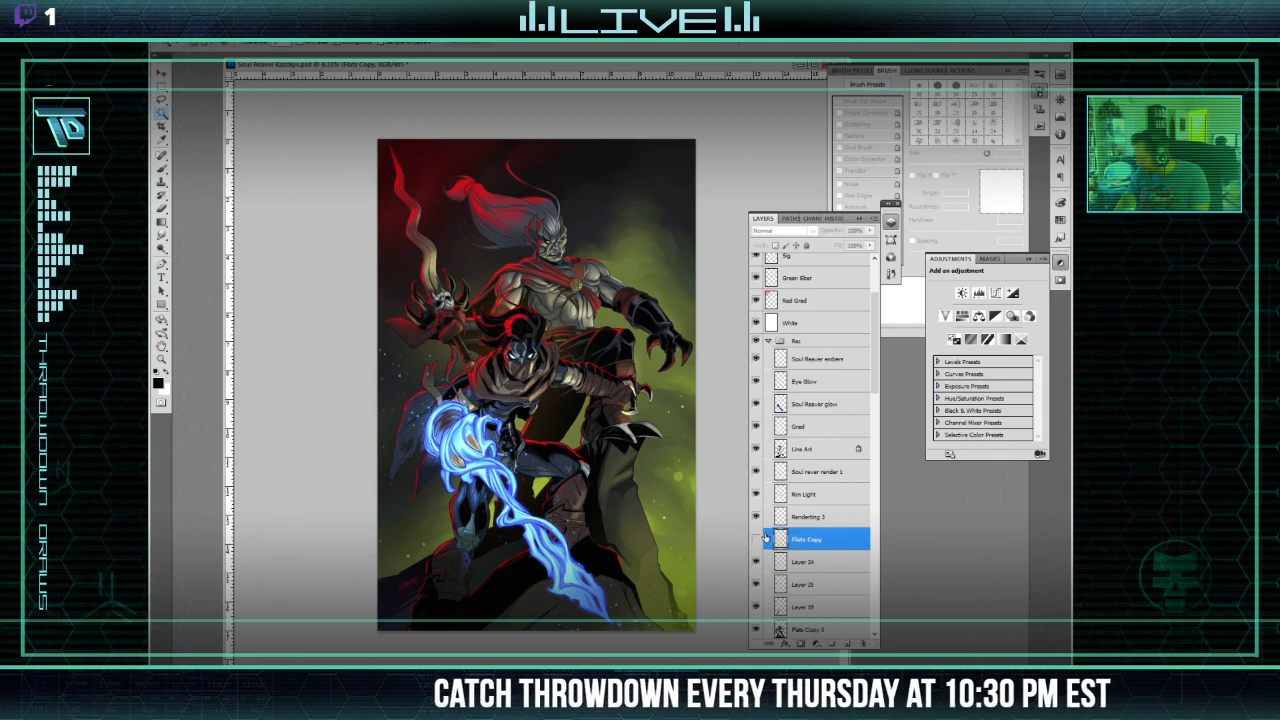
{"action": "left_click", "coordinate": [757, 540]}
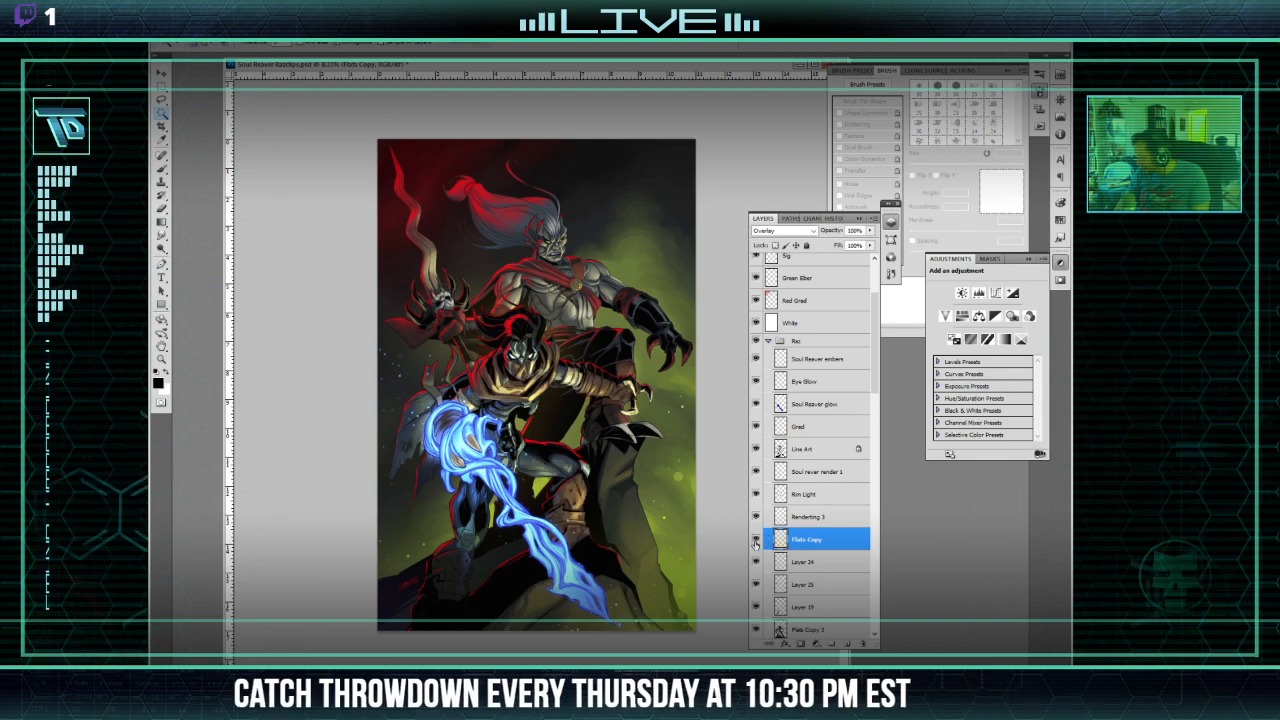
Step: Rename the Flats Copy layer directly below Rendering 3 as Rendering 2
{"action": "double_click", "coordinate": [808, 540]}
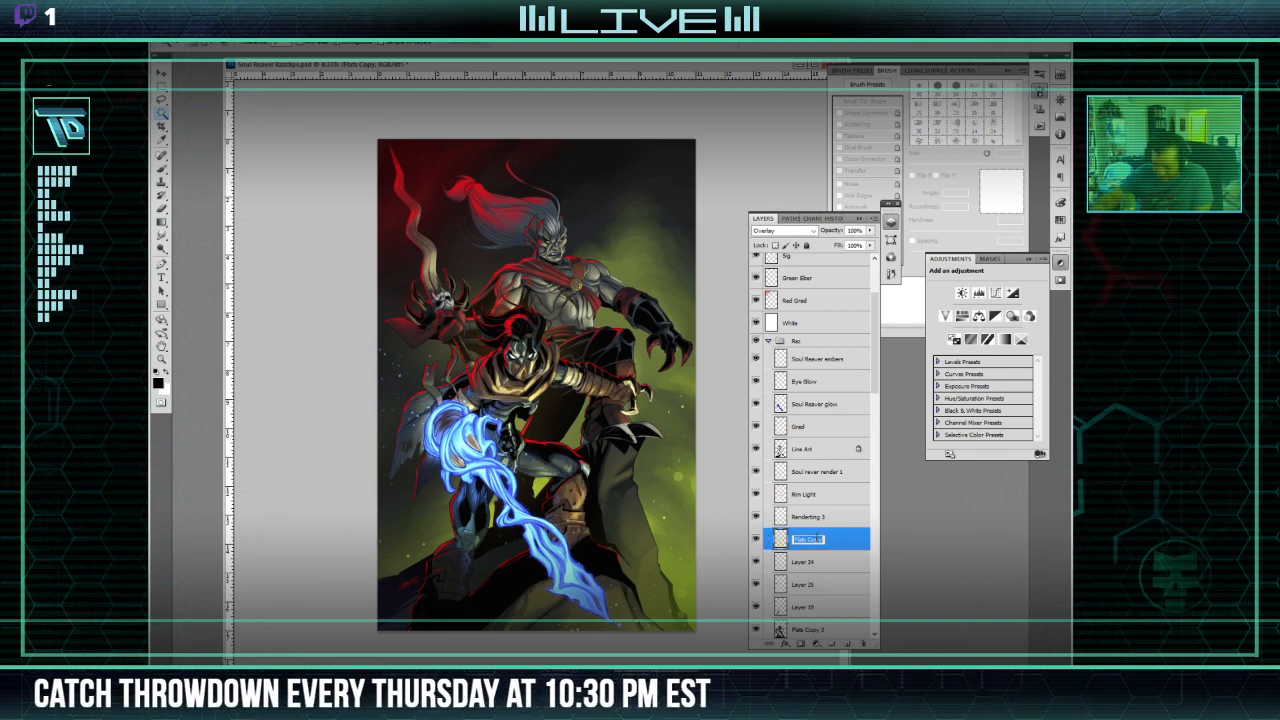
{"action": "type", "text": "Rend"}
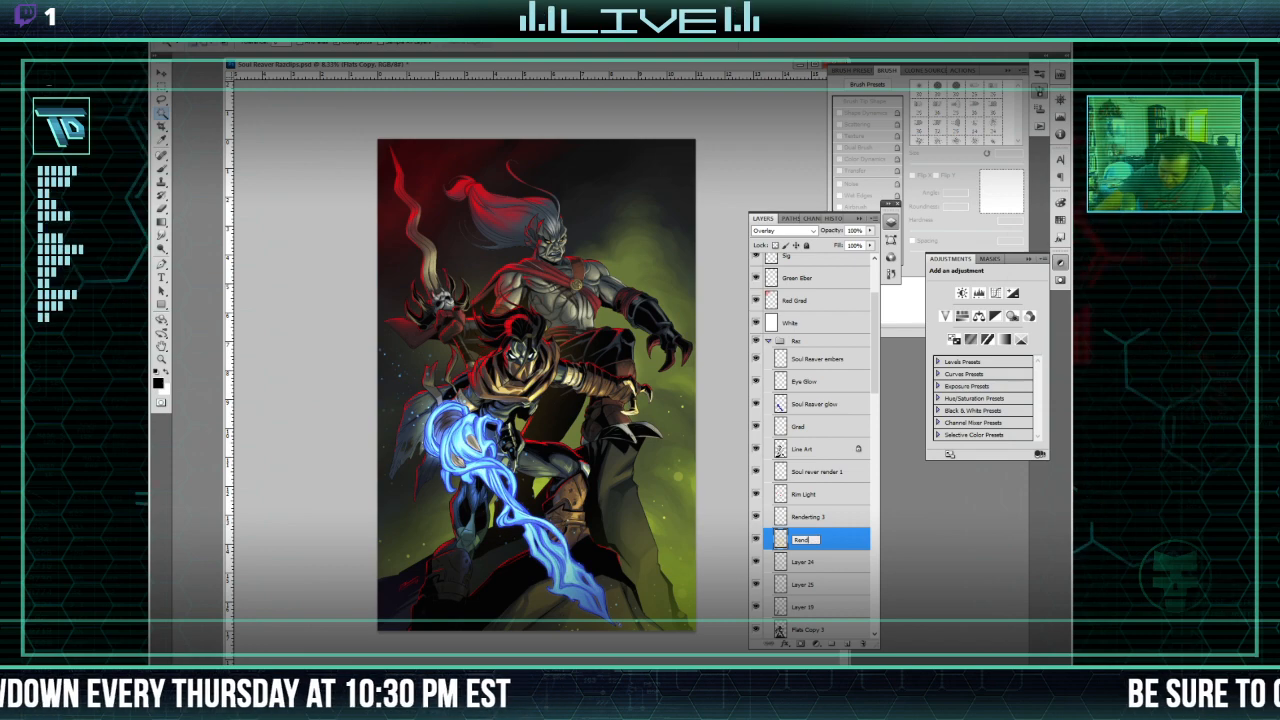
{"action": "type", "text": "ering 2"}
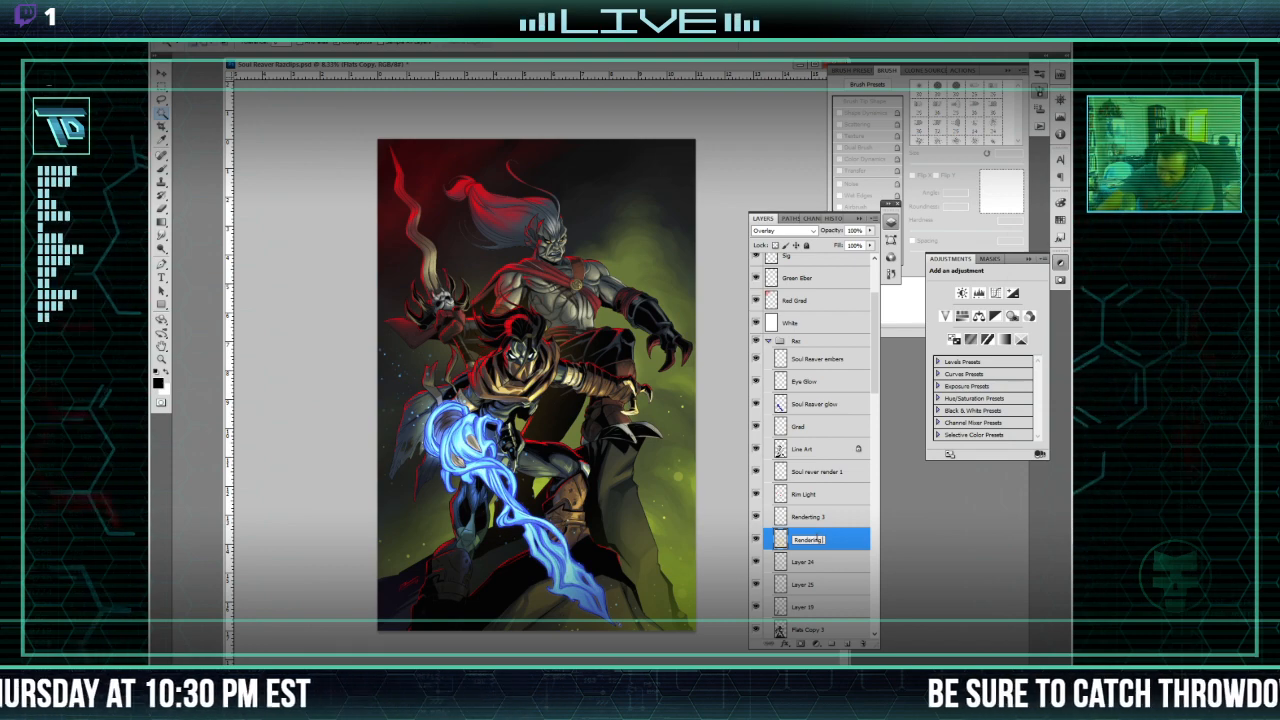
{"action": "left_click", "coordinate": [796, 516]}
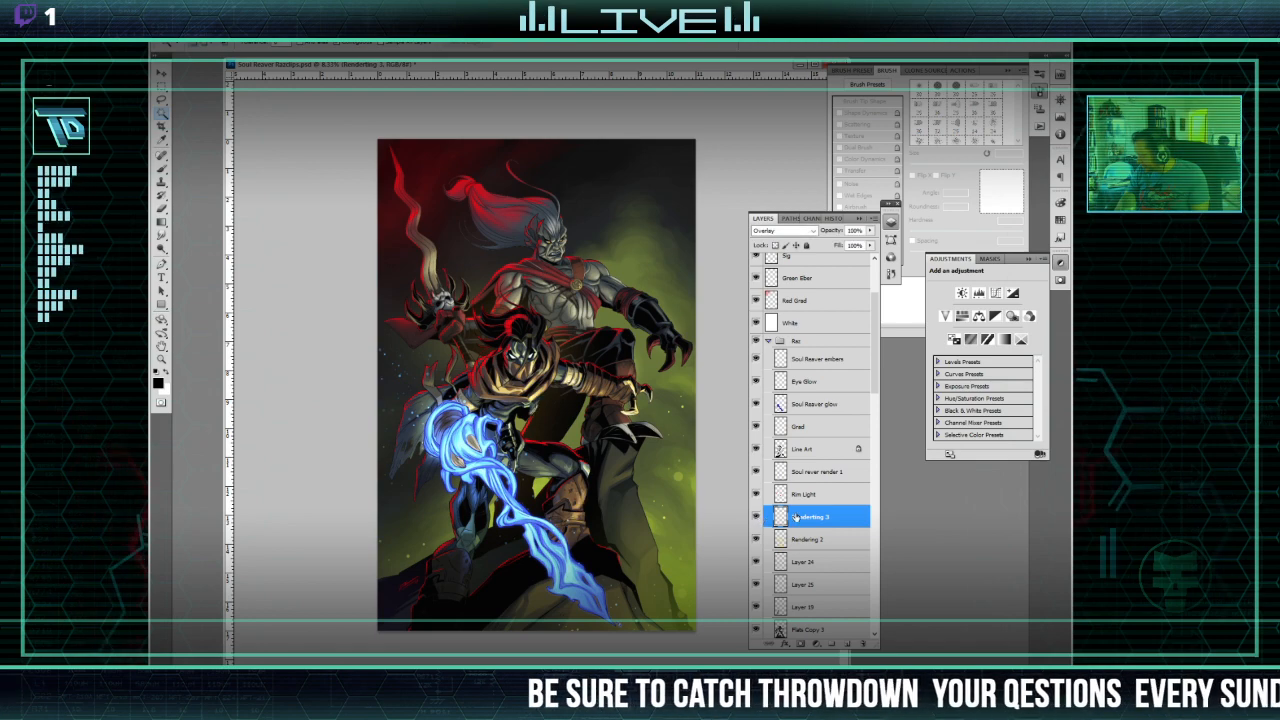
{"action": "double_click", "coordinate": [797, 516]}
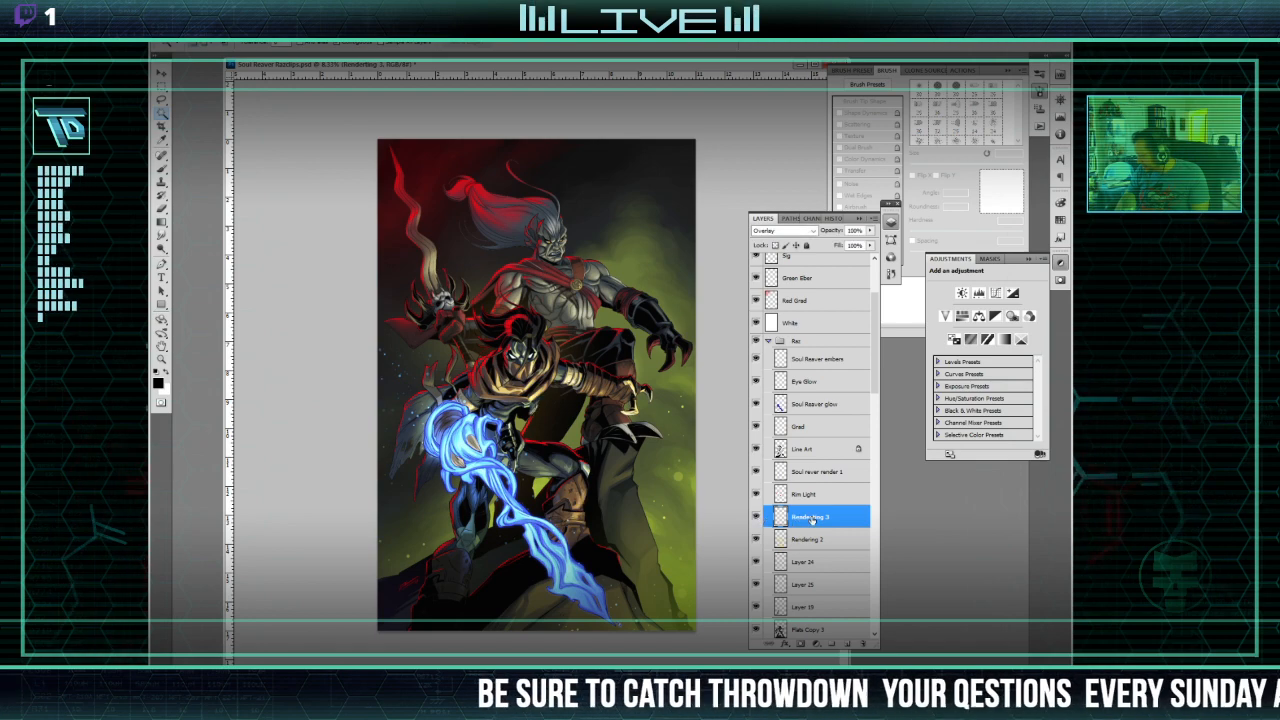
Step: Rename Layer 24 in the Raz group, below Rendering 2, as Soul rever blue light
{"action": "left_click", "coordinate": [786, 566]}
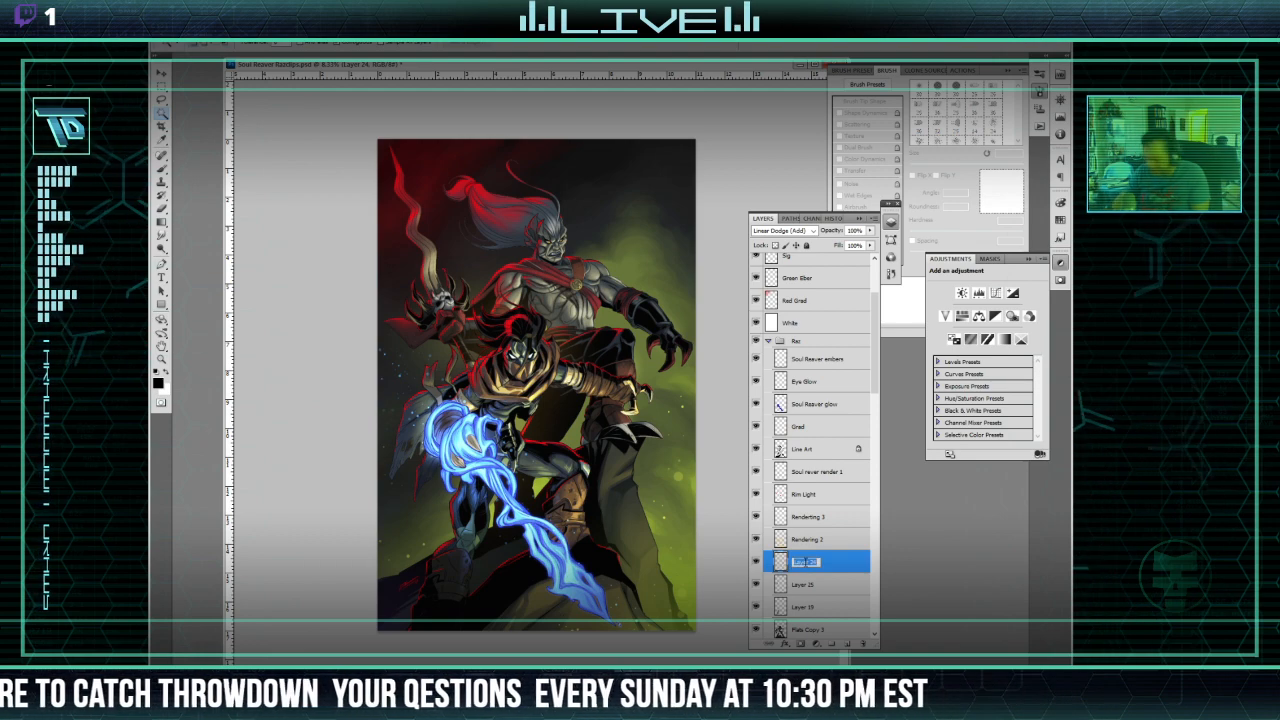
{"action": "double_click", "coordinate": [803, 563]}
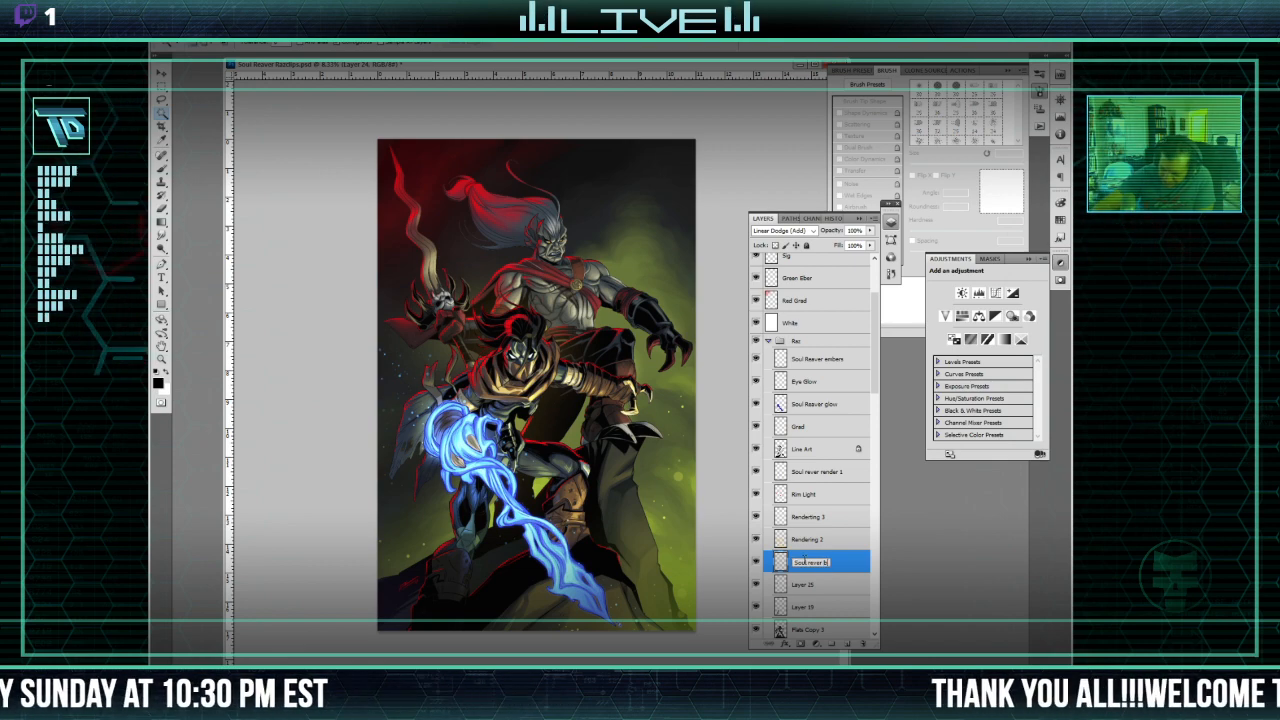
{"action": "type", "text": "Soul reaver blue light"}
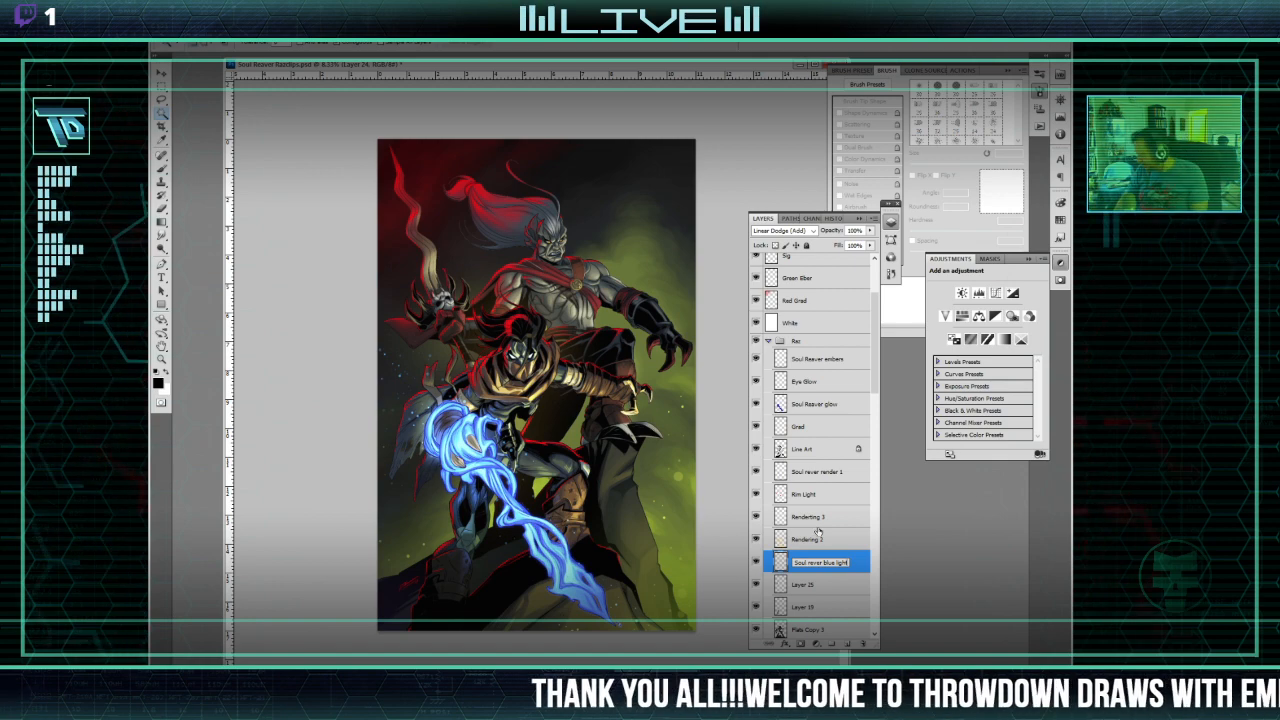
Step: Rename the layer directly below Soul rever blue light in the Raz group as Rag shadows
{"action": "left_click", "coordinate": [815, 588]}
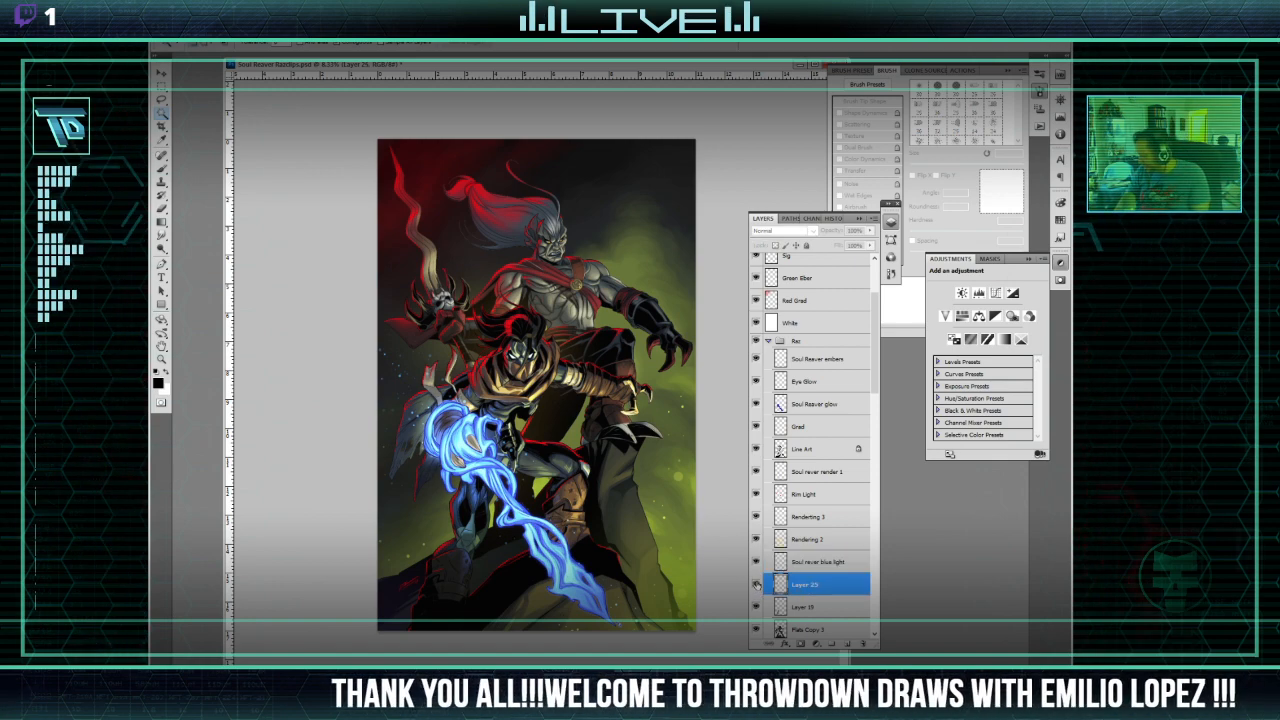
{"action": "double_click", "coordinate": [805, 584]}
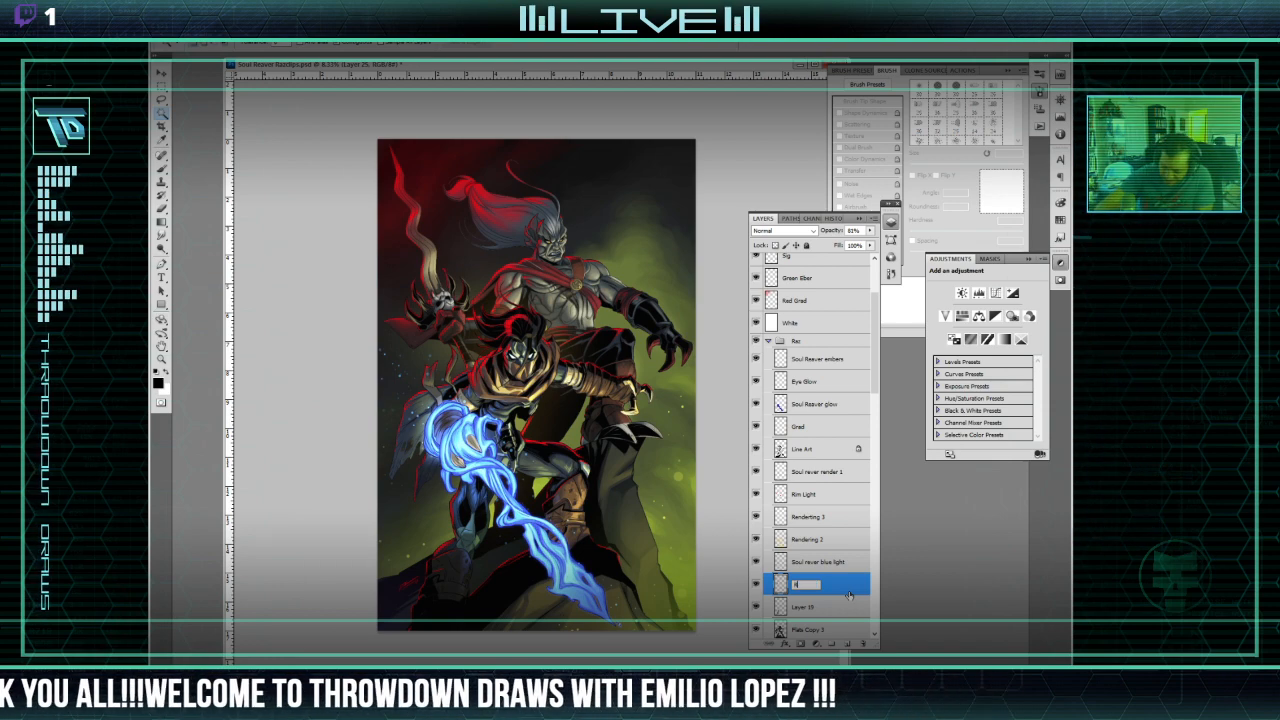
{"action": "type", "text": "Rag sh"}
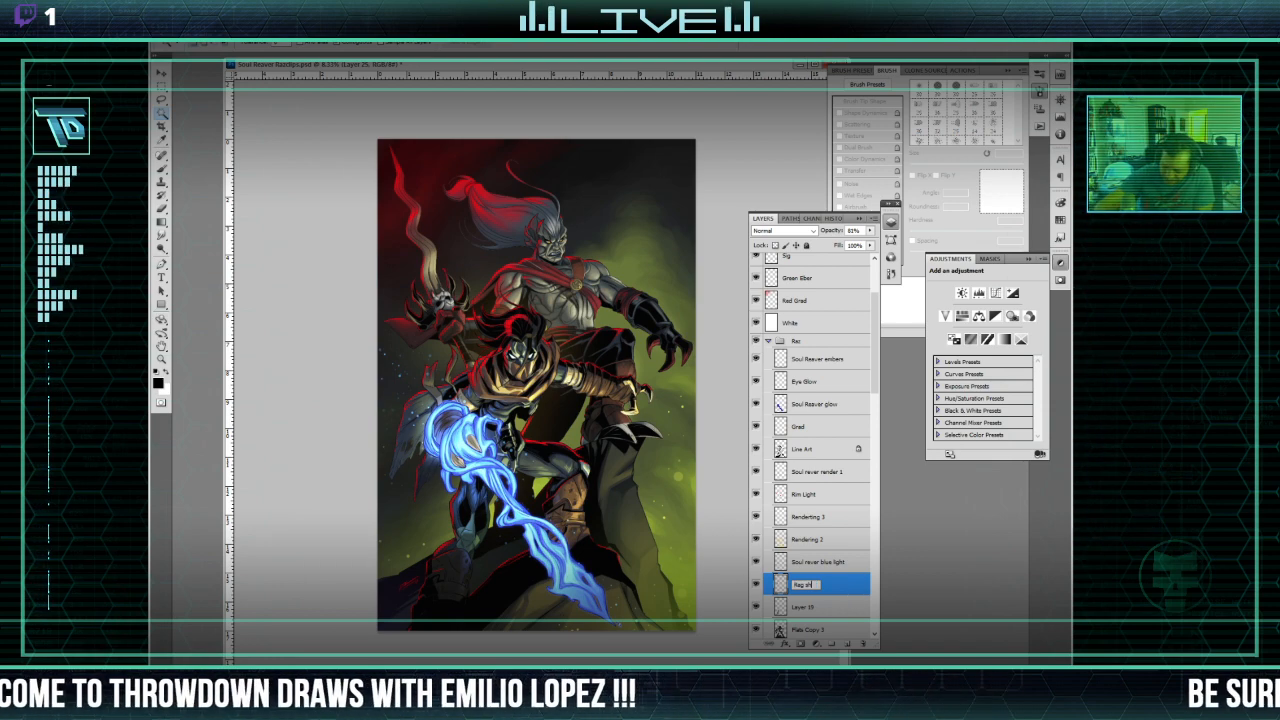
{"action": "type", "text": "adow"}
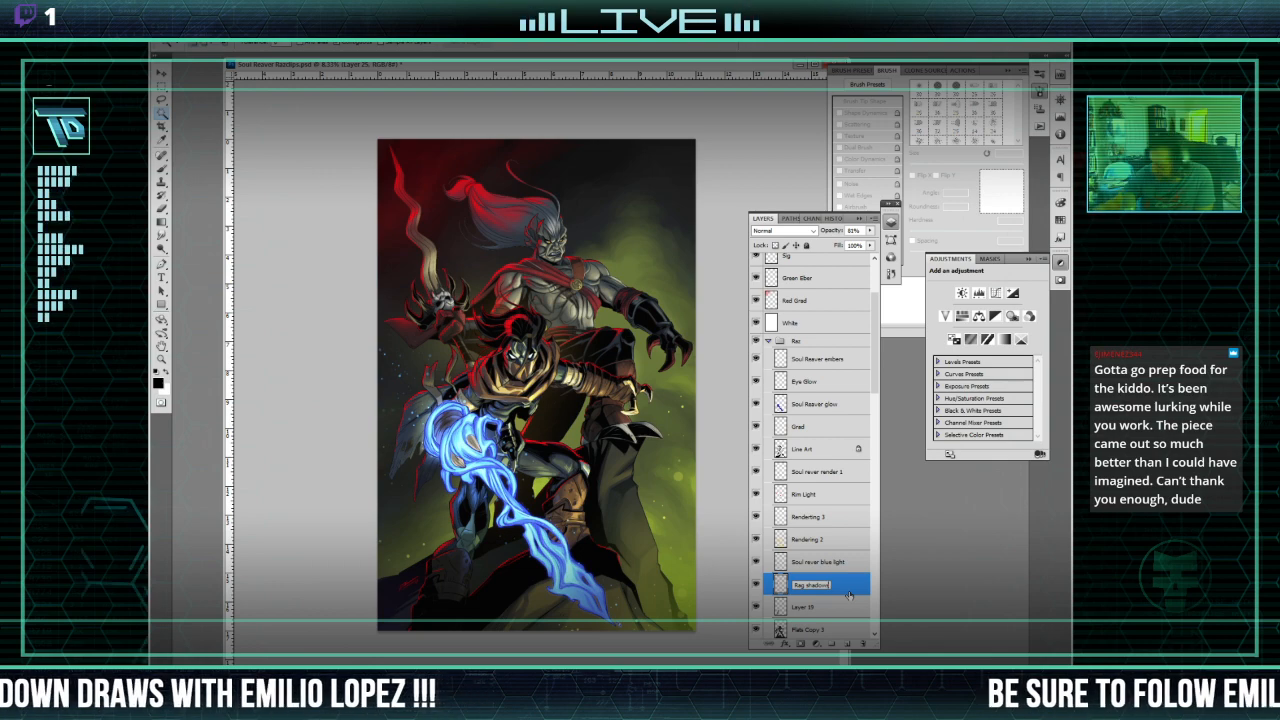
Step: Rename Layer 19 in the Raz group, directly below Rag shadows, as Leg grad
{"action": "left_click", "coordinate": [805, 606]}
{"action": "scroll", "coordinate": [797, 573], "scroll_direction": "down", "scroll_amount": 2}
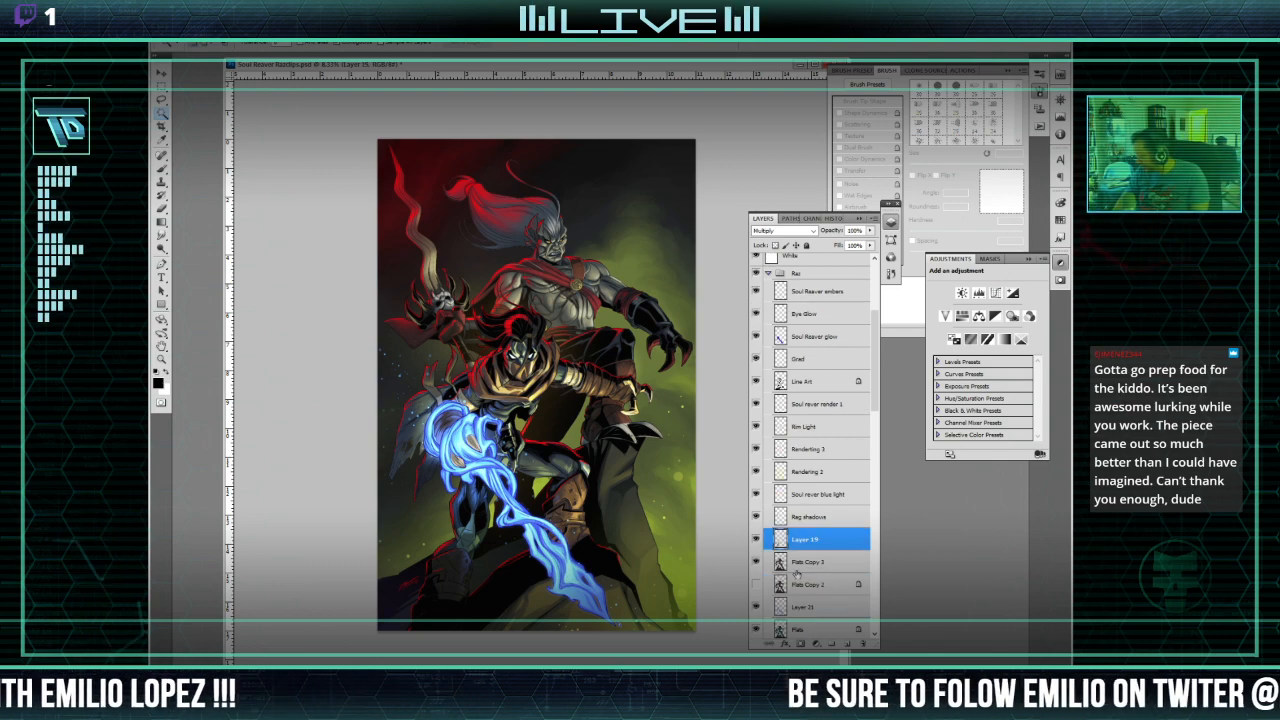
{"action": "left_click", "coordinate": [756, 540]}
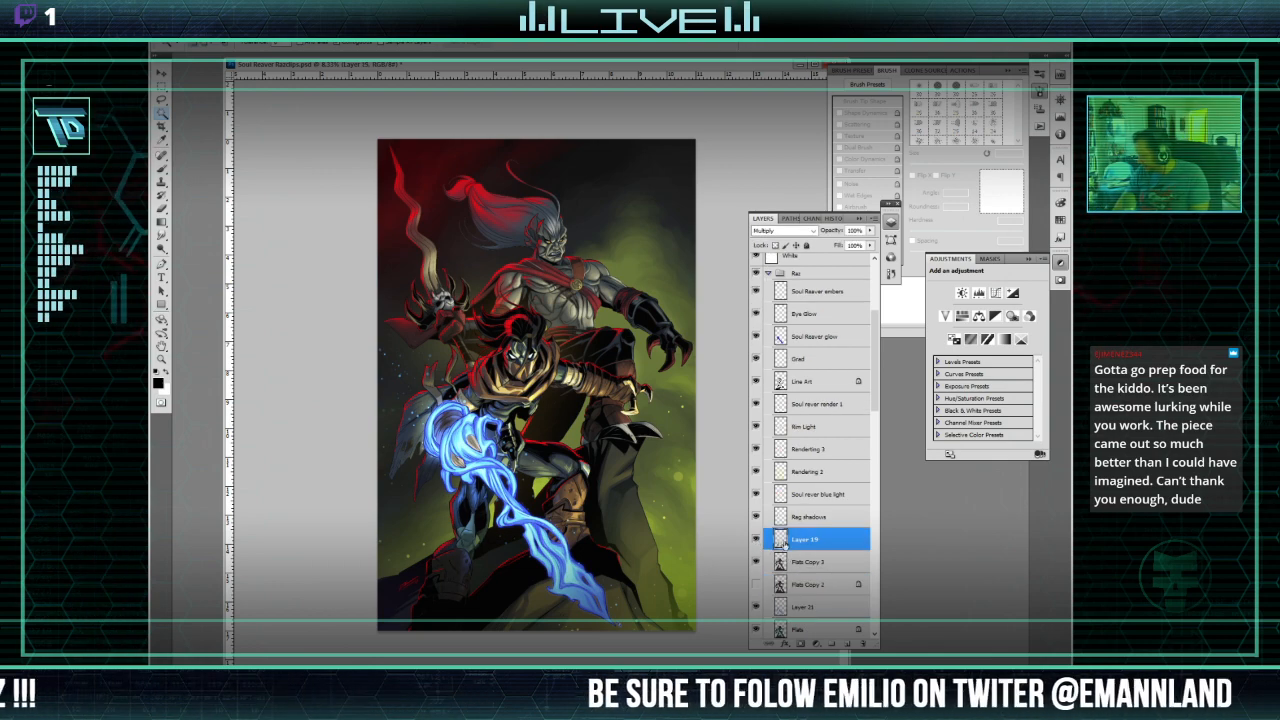
{"action": "double_click", "coordinate": [811, 545]}
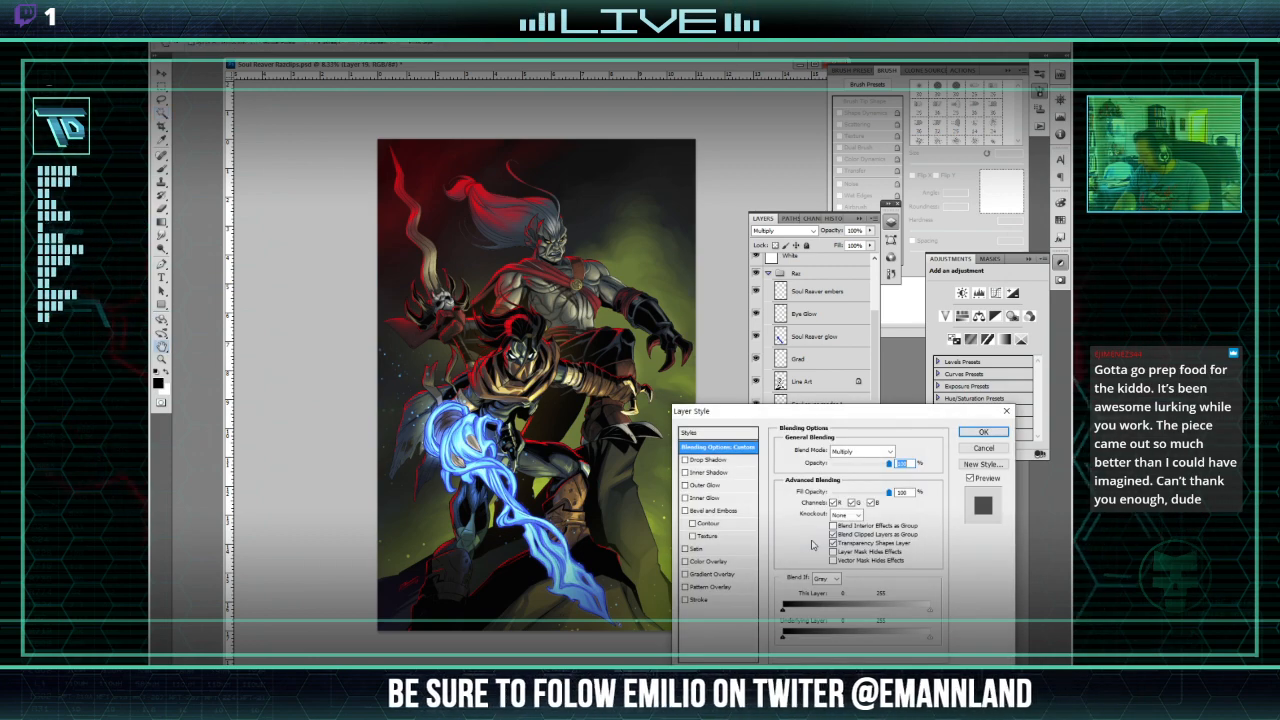
{"action": "left_click", "coordinate": [976, 449]}
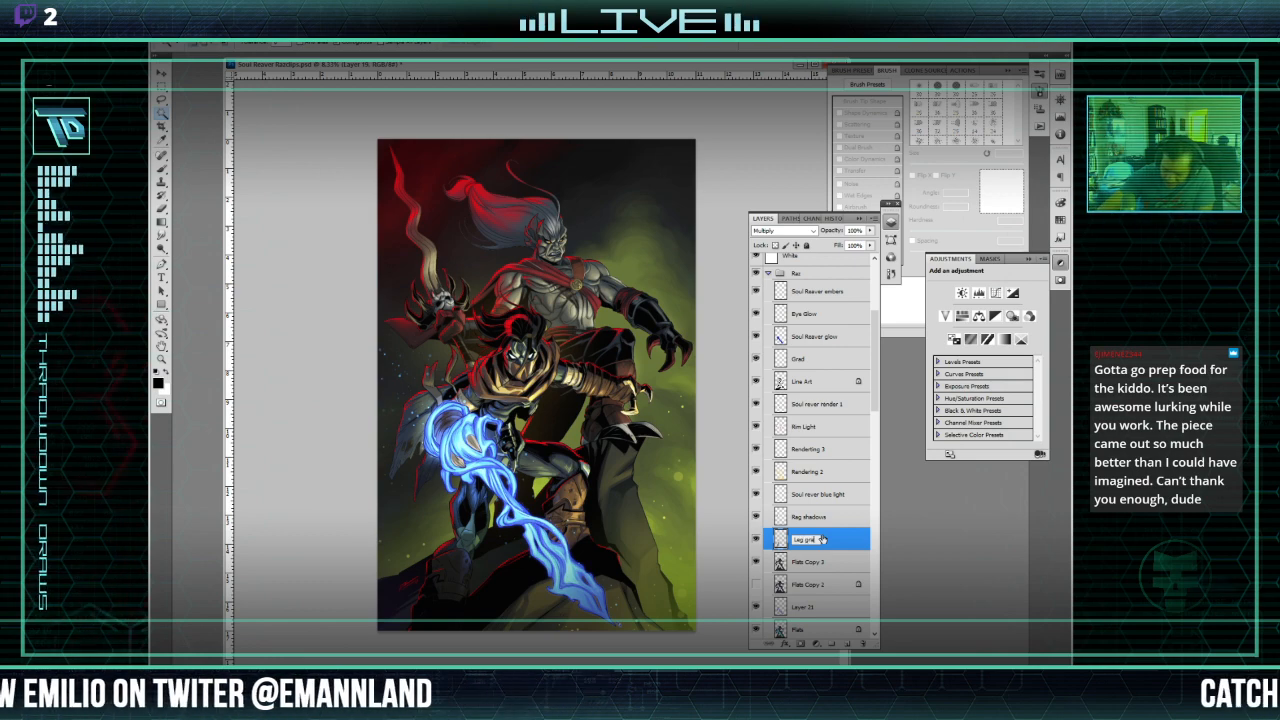
{"action": "left_click", "coordinate": [819, 540]}
{"action": "type", "text": "Leg grad"}
Step: Check what Flats Copy 3 contributes, rename it as Shadow, and delete the hidden Flats Copy 2 layer beneath it
{"action": "left_click", "coordinate": [767, 564]}
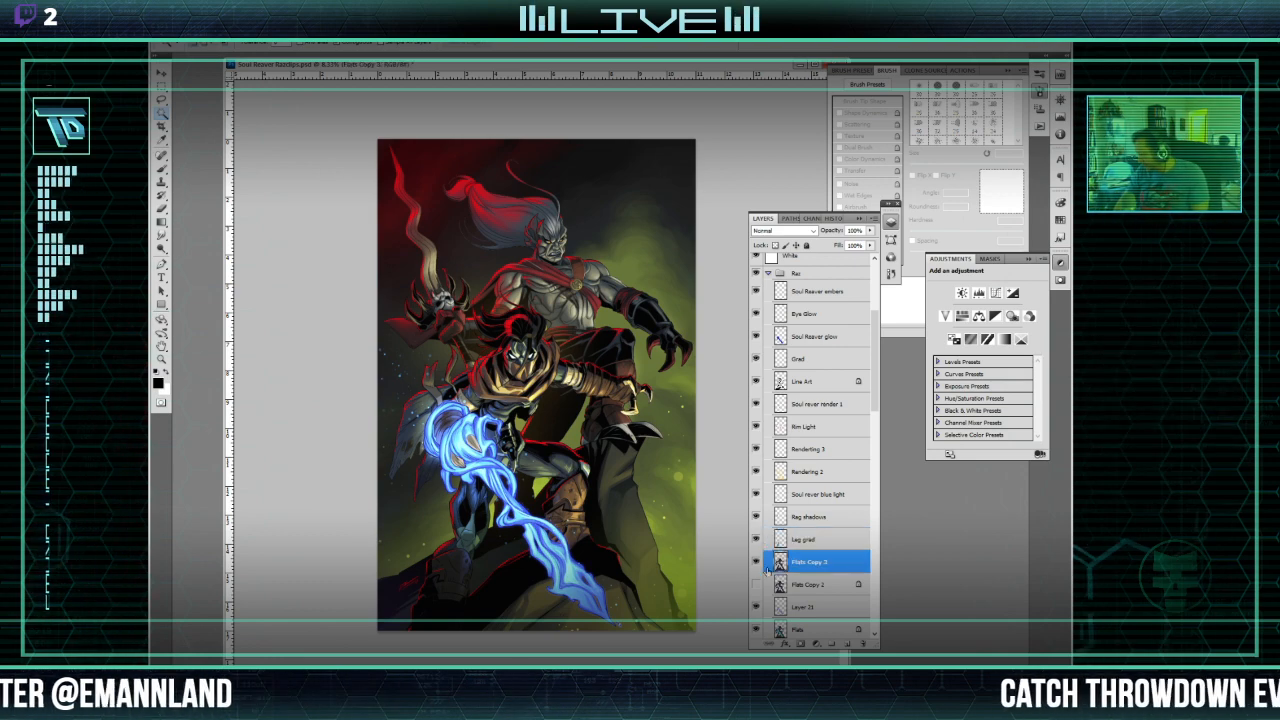
{"action": "left_click", "coordinate": [758, 564]}
{"action": "left_click", "coordinate": [758, 564]}
{"action": "left_click", "coordinate": [759, 565]}
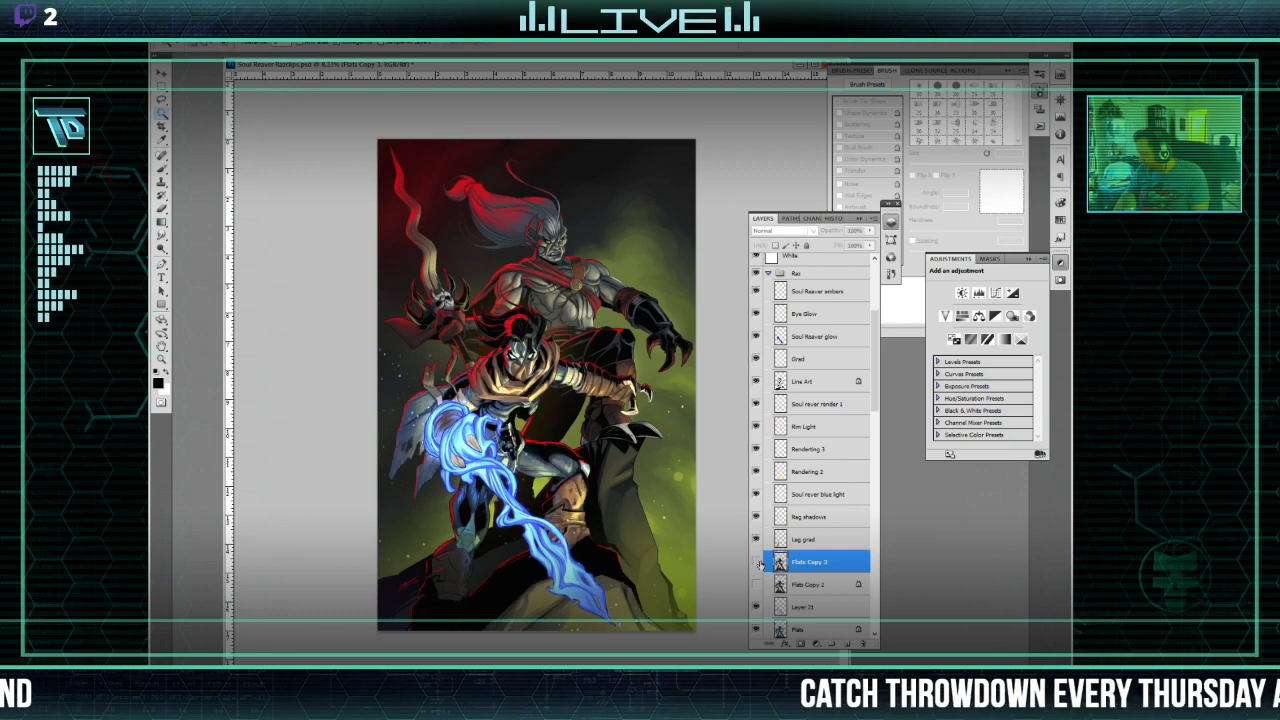
{"action": "left_click", "coordinate": [758, 564]}
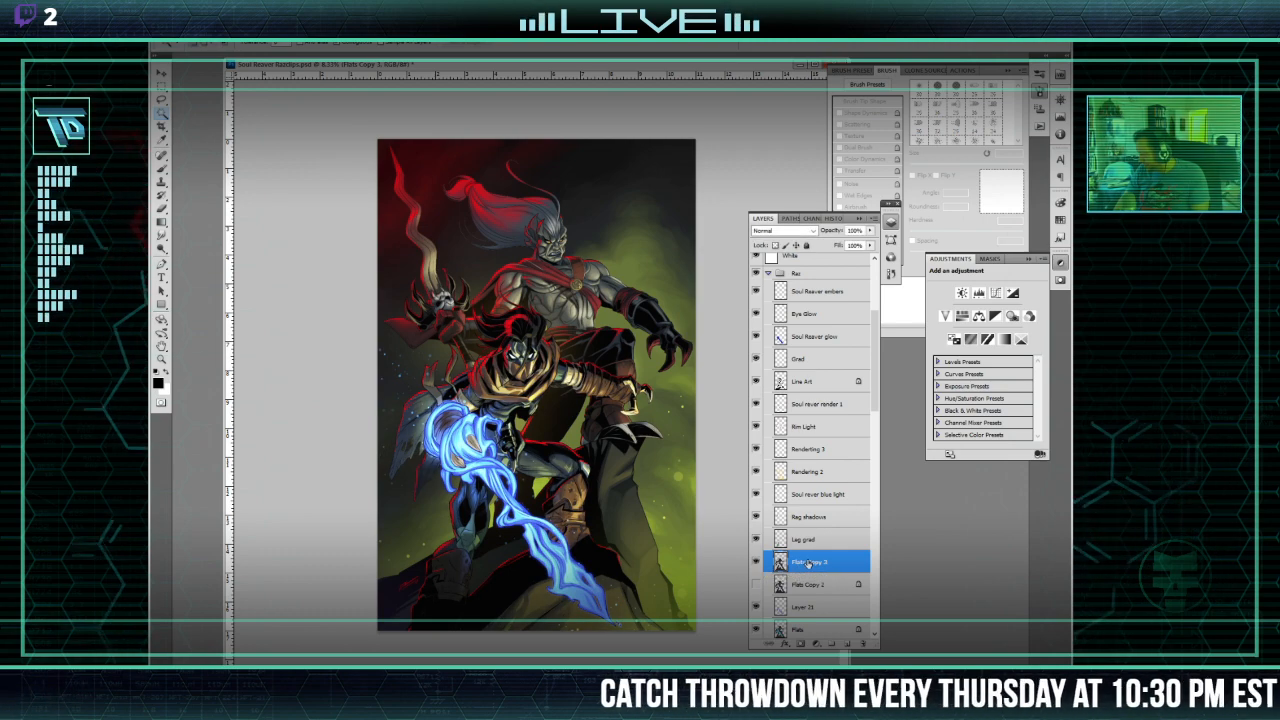
{"action": "double_click", "coordinate": [808, 563]}
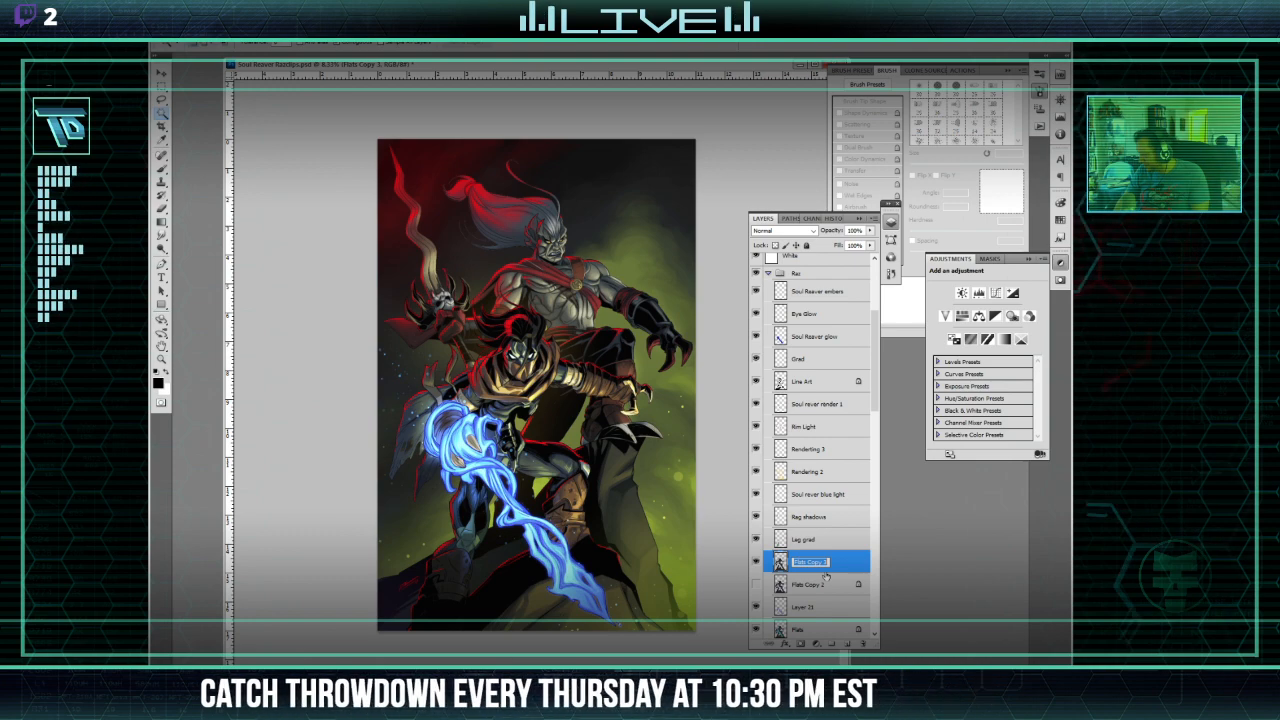
{"action": "type", "text": "Shadow"}
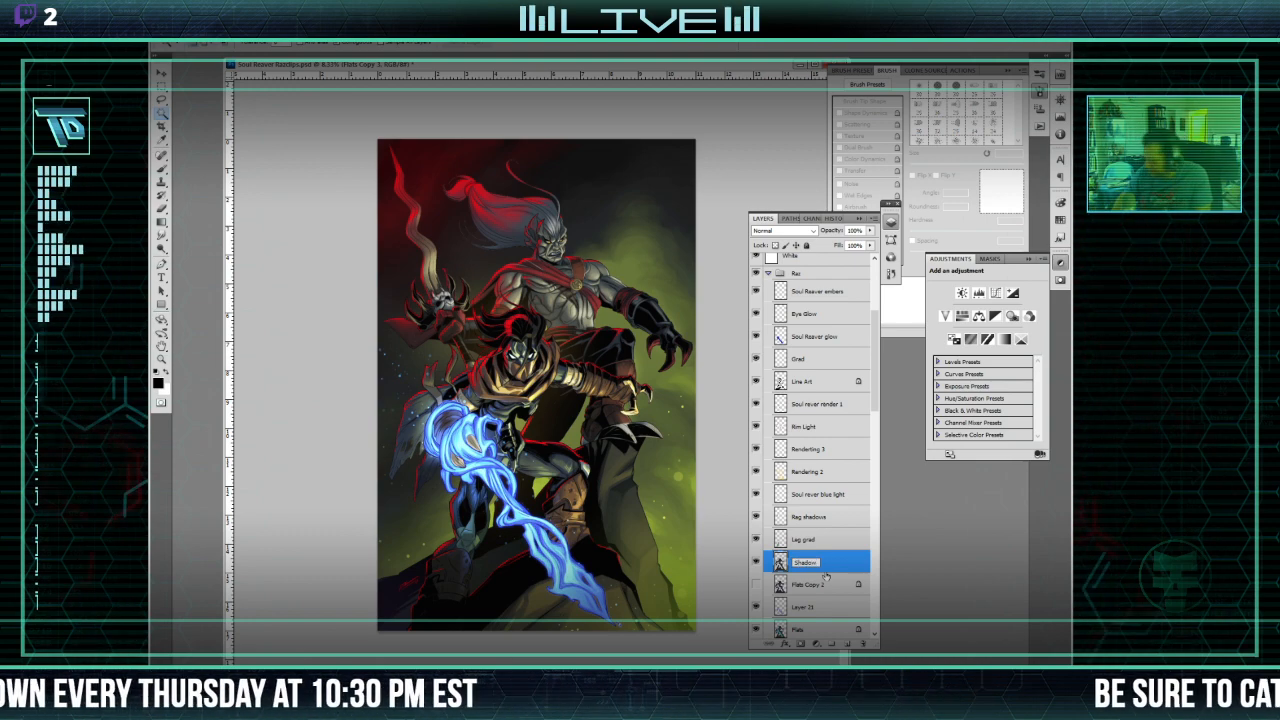
{"action": "left_click", "coordinate": [810, 587]}
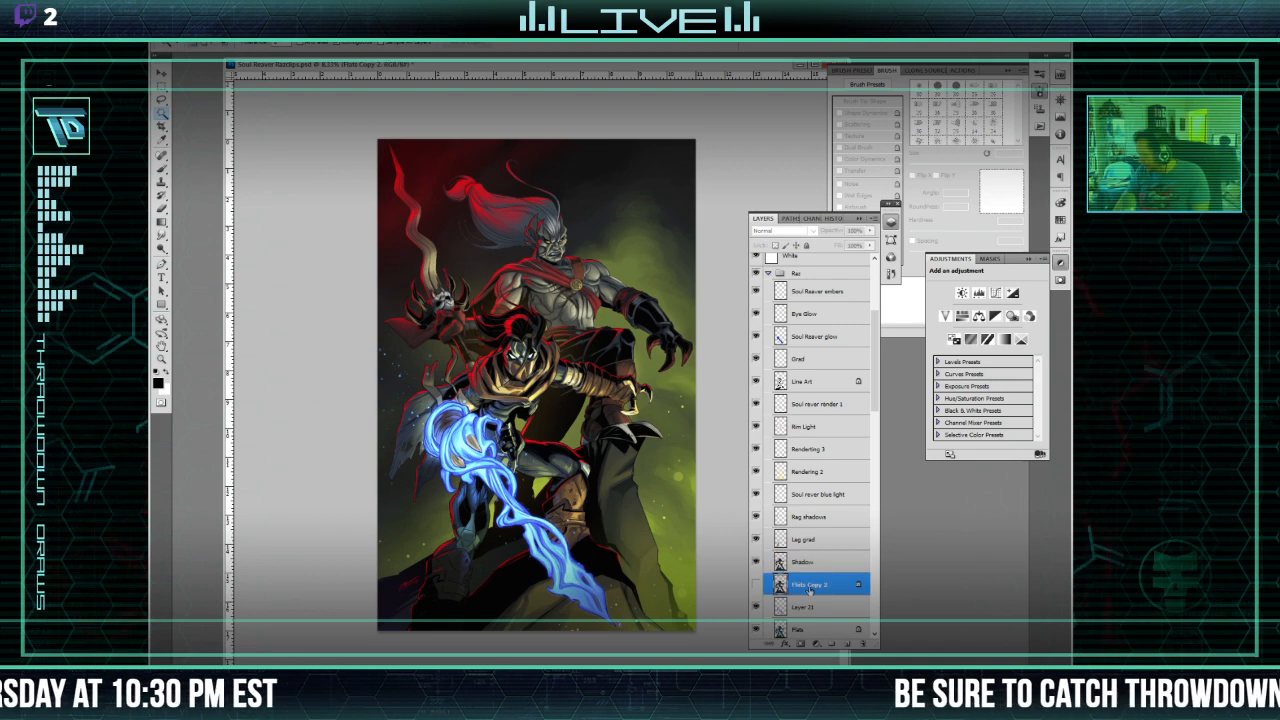
{"action": "key", "text": "ctrl+e"}
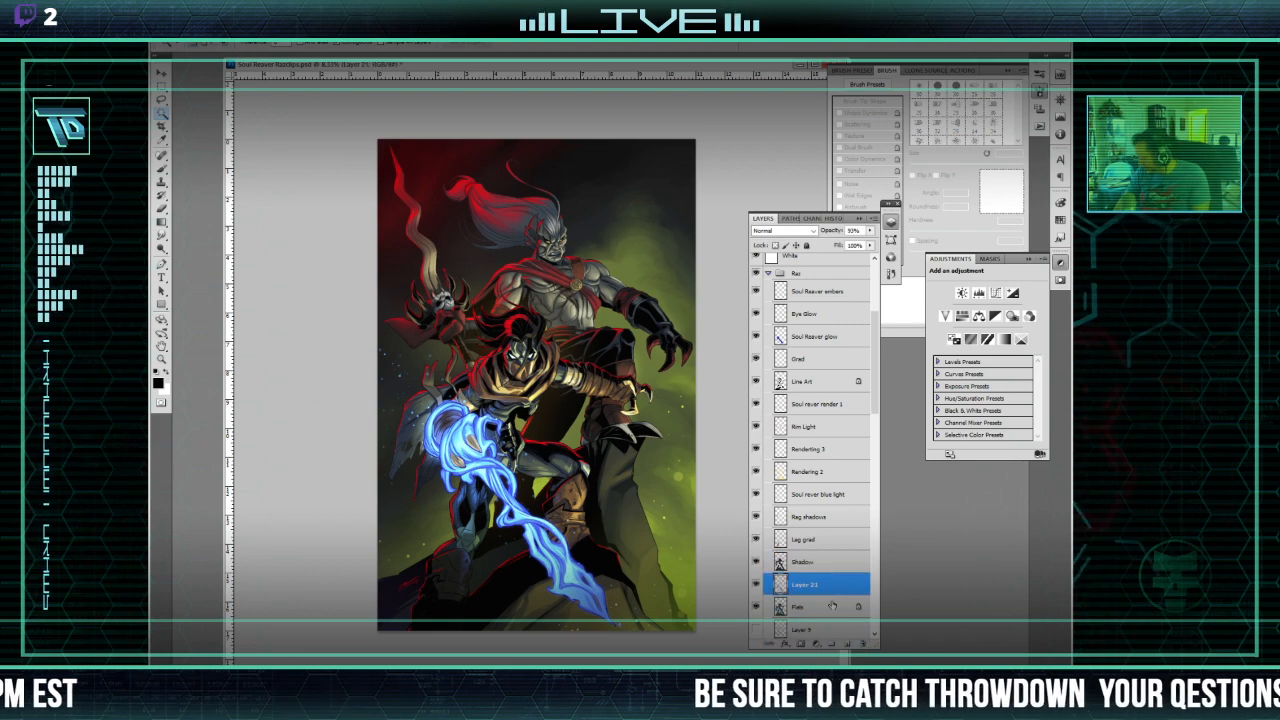
Step: Check what Layer 21, directly above Flats, contributes and rename it as Sulrever Render 1
{"action": "scroll", "coordinate": [832, 606], "scroll_direction": "down", "scroll_amount": 3}
{"action": "left_click", "coordinate": [756, 494]}
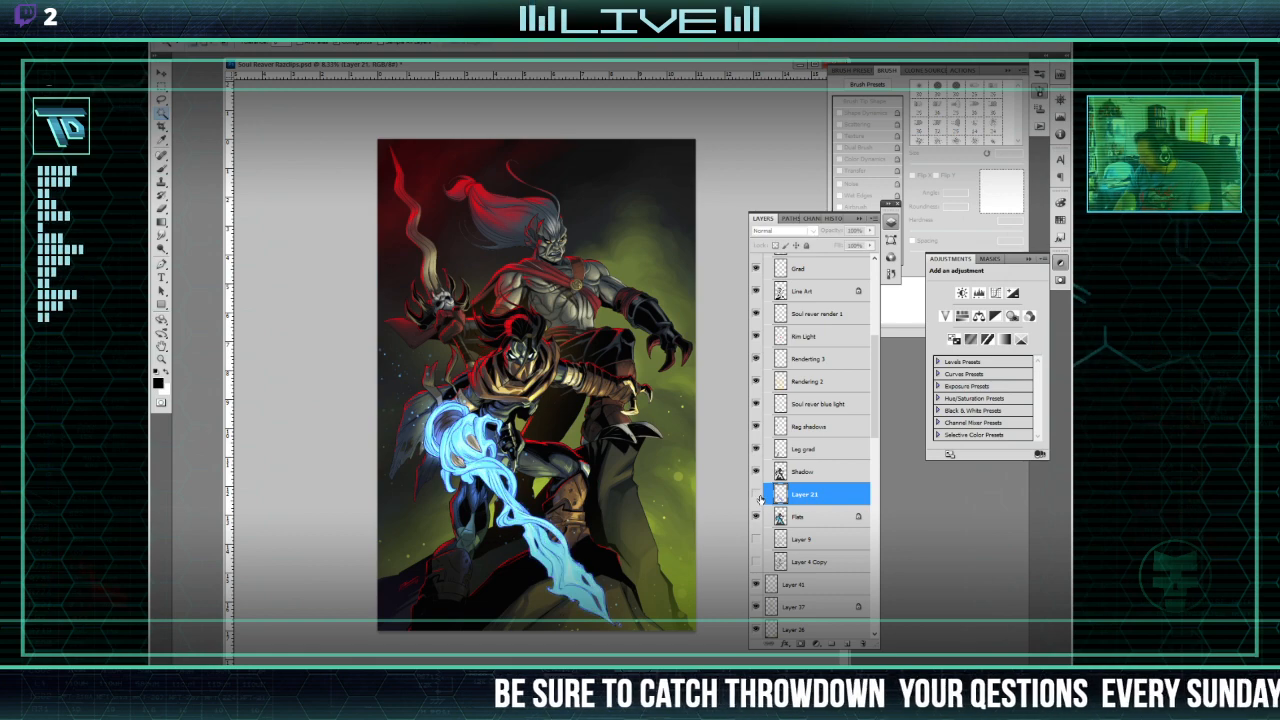
{"action": "left_click", "coordinate": [756, 494]}
{"action": "double_click", "coordinate": [805, 494]}
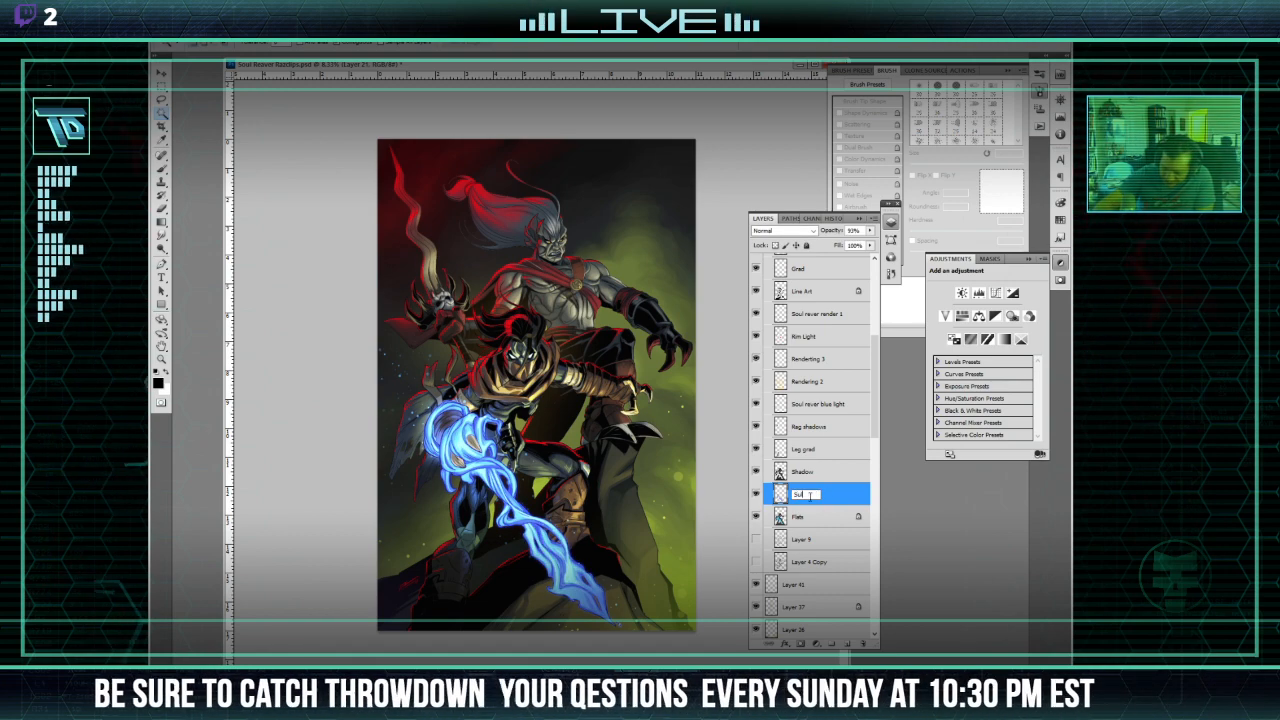
{"action": "type", "text": "Sulrever"}
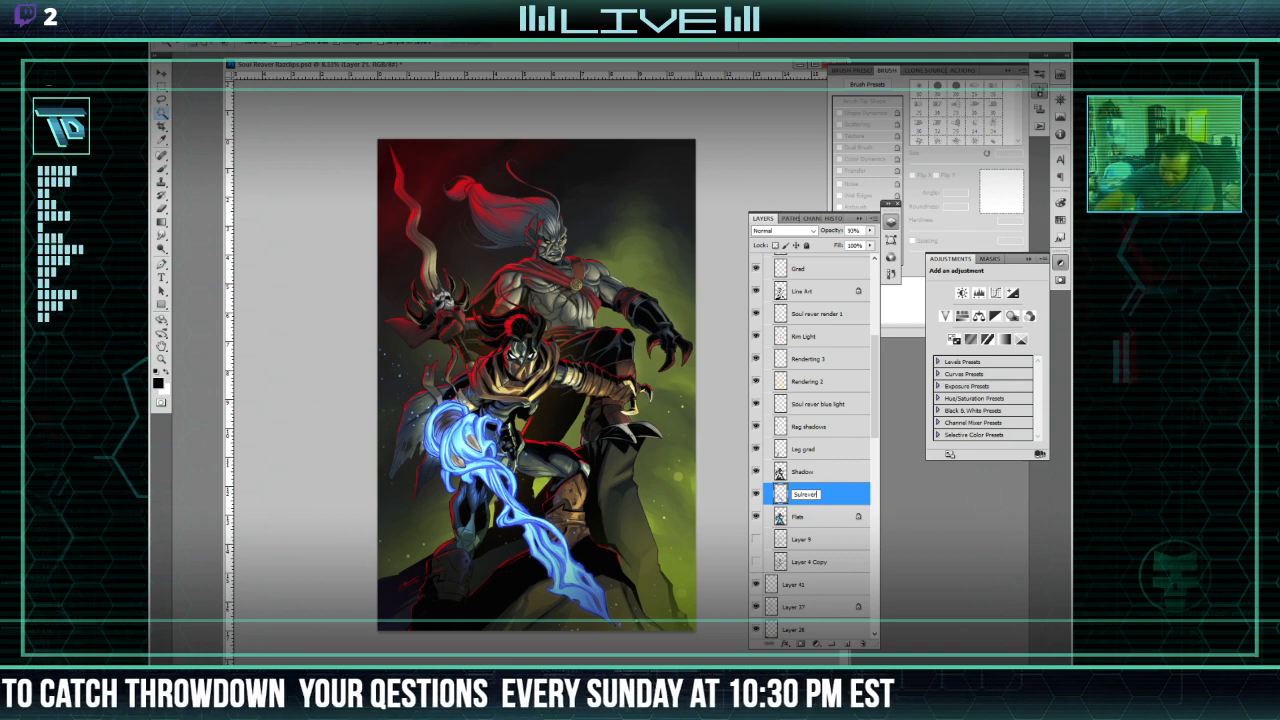
{"action": "type", "text": " Rende"}
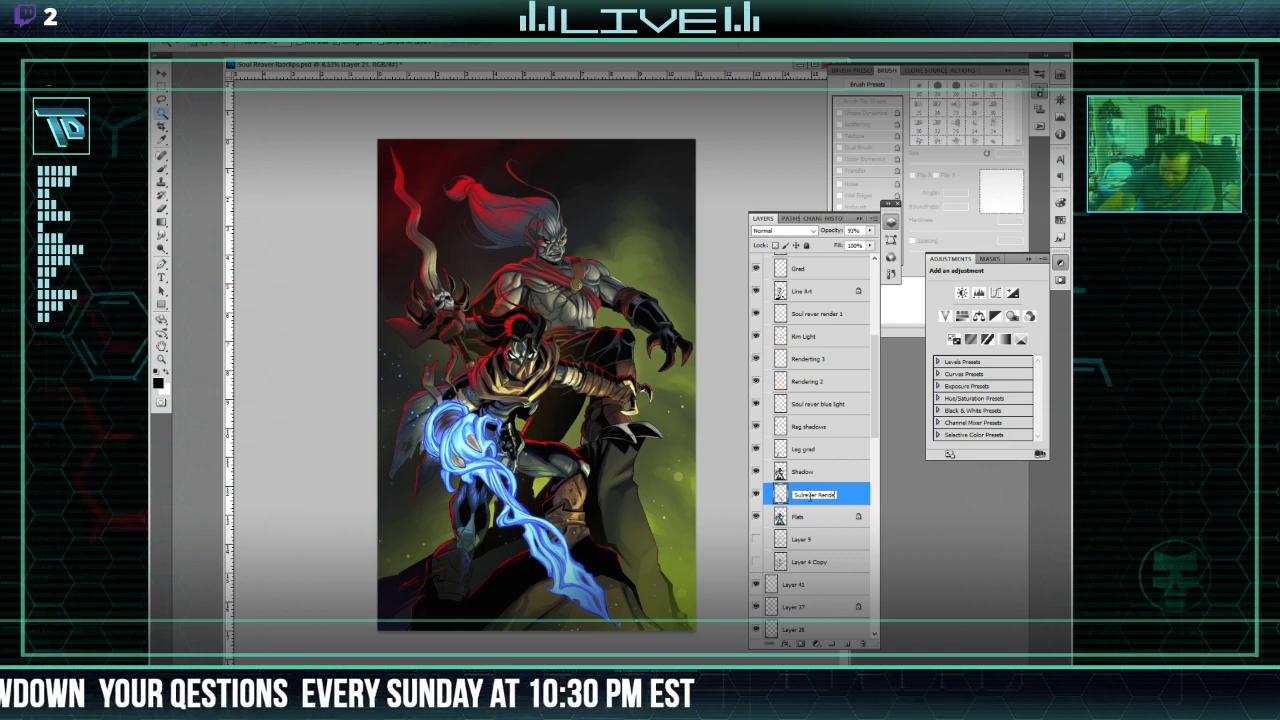
{"action": "type", "text": "r 3"}
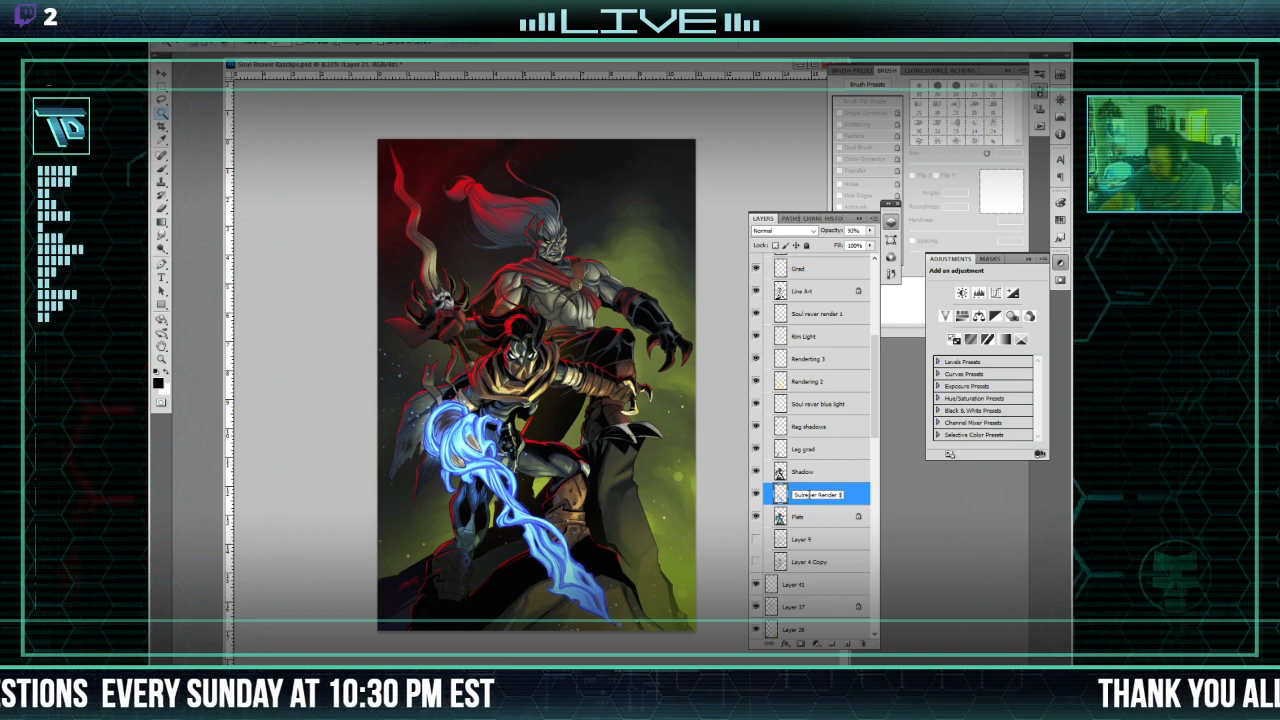
{"action": "key", "text": "Return"}
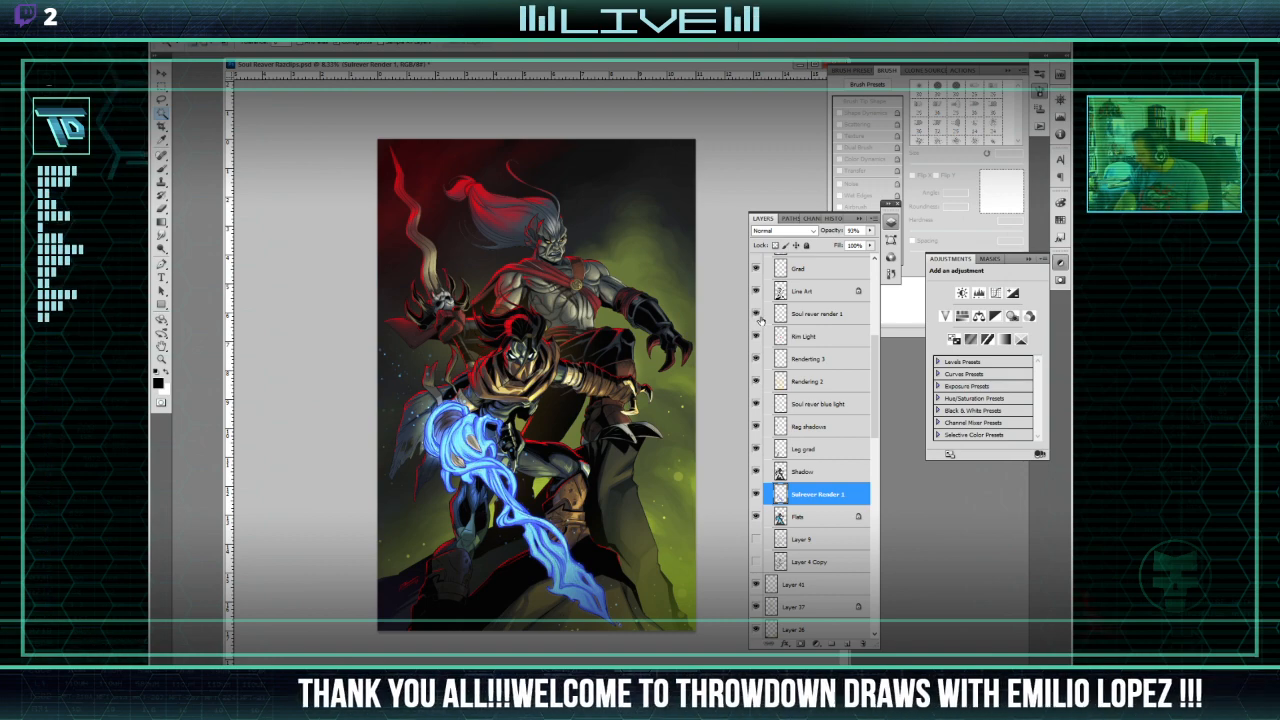
Step: Check the name of the Soul rever render 1 layer and renumber the Sulrever Render layer above Flats as Sulrever Render 2
{"action": "left_click", "coordinate": [829, 316]}
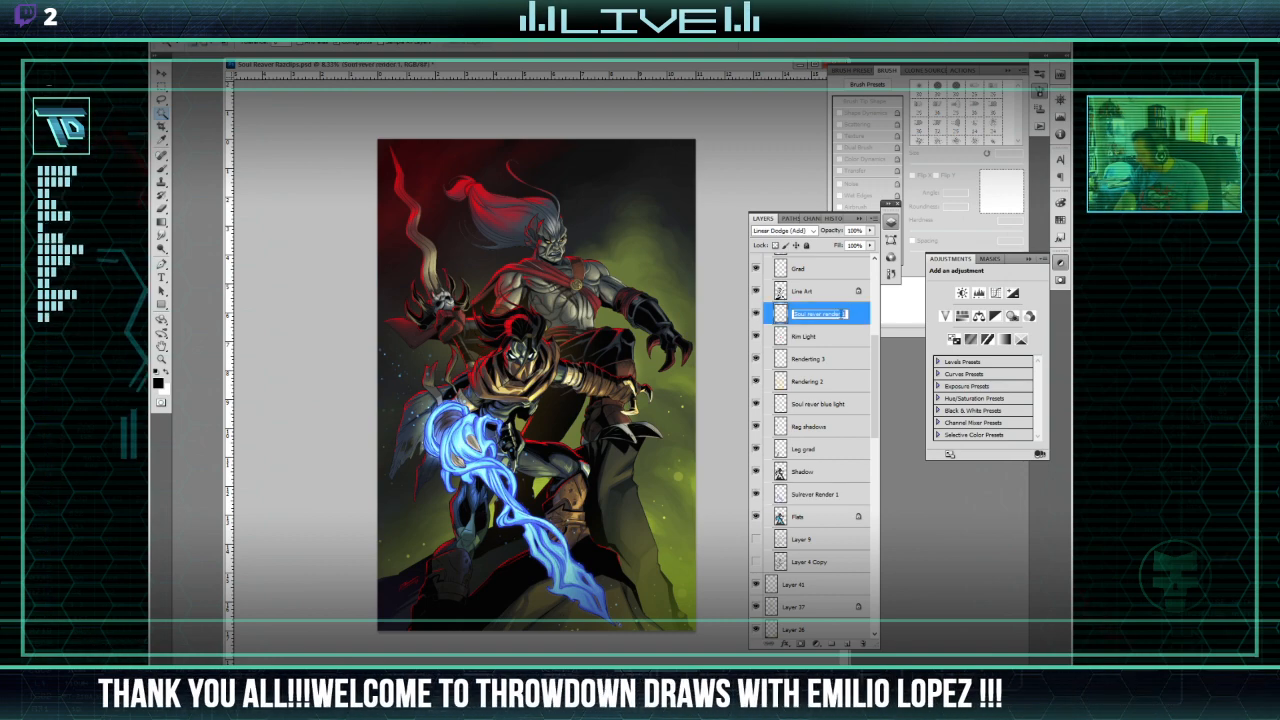
{"action": "double_click", "coordinate": [835, 315]}
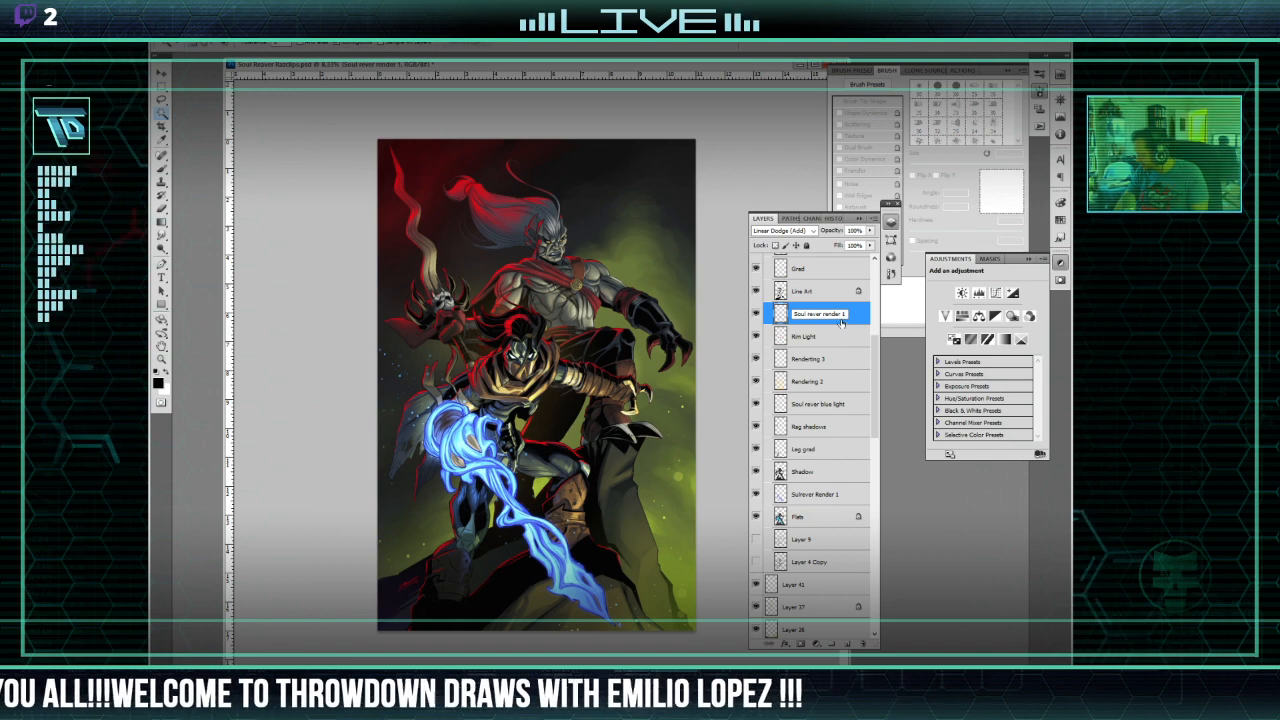
{"action": "left_click", "coordinate": [822, 495]}
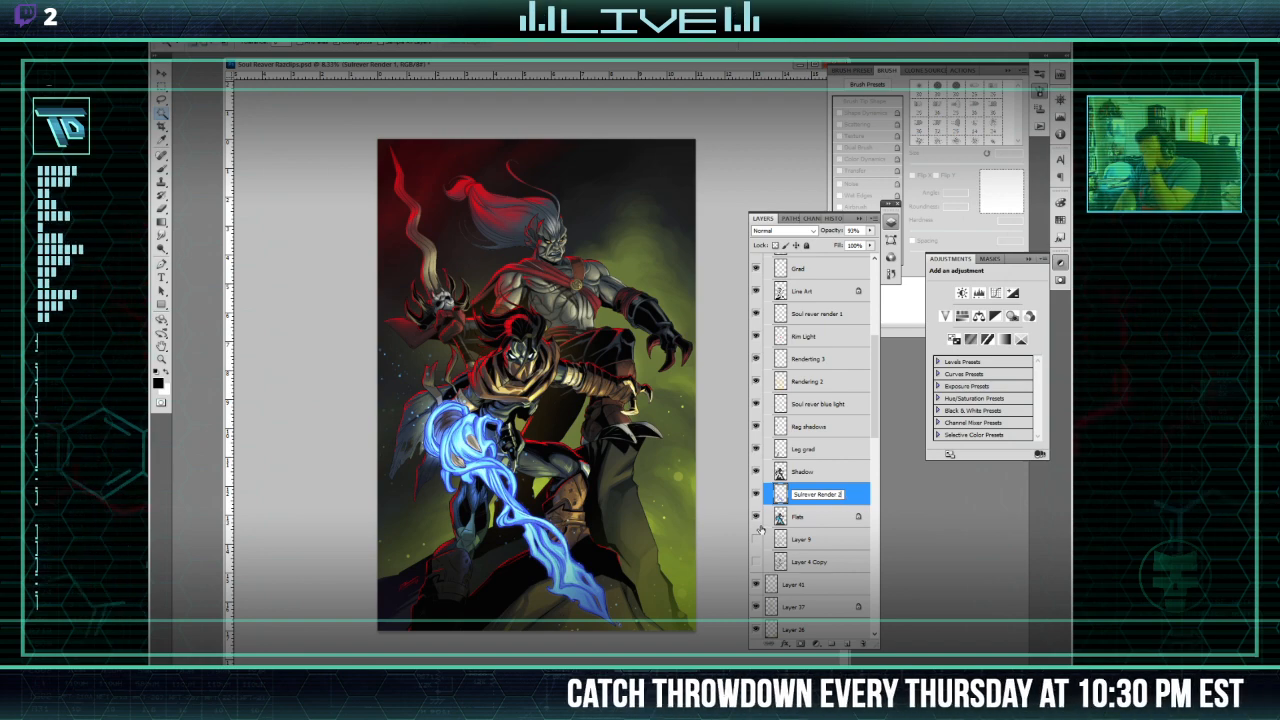
{"action": "key", "text": "Return"}
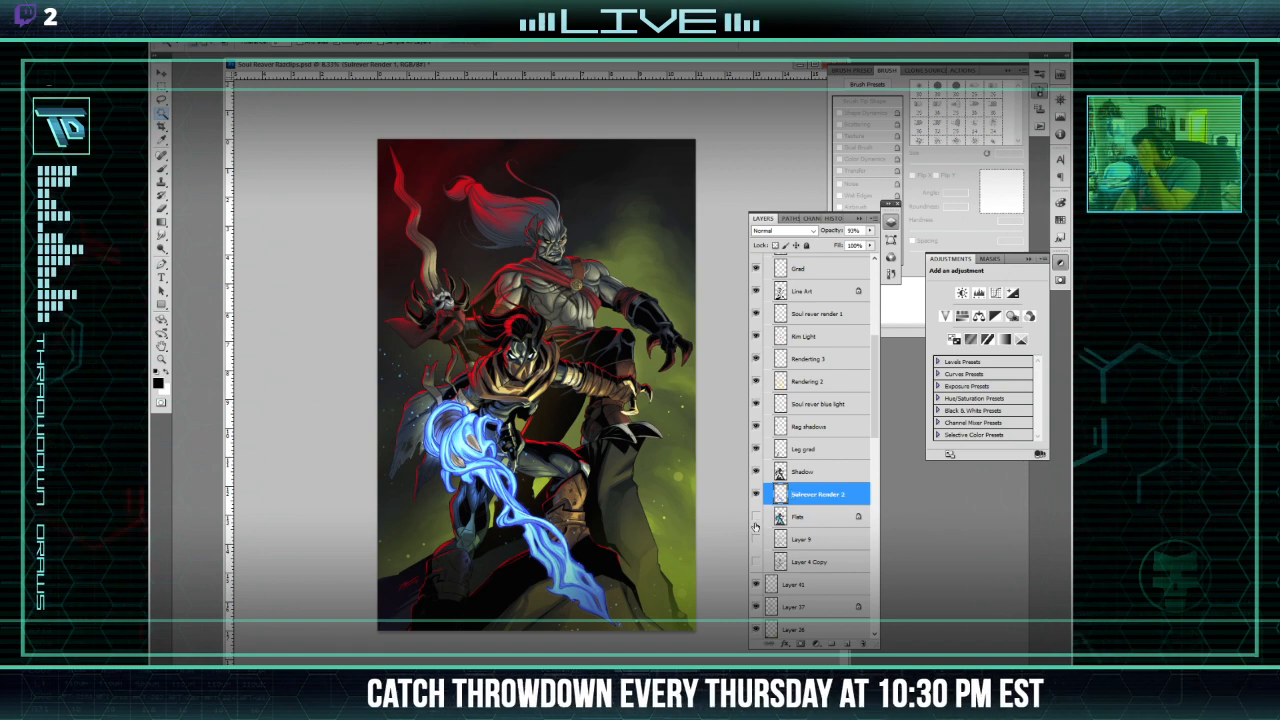
Step: Compare the picture with the Flats layer of the Raz group hidden and shown to see what it contributes
{"action": "left_click", "coordinate": [755, 524]}
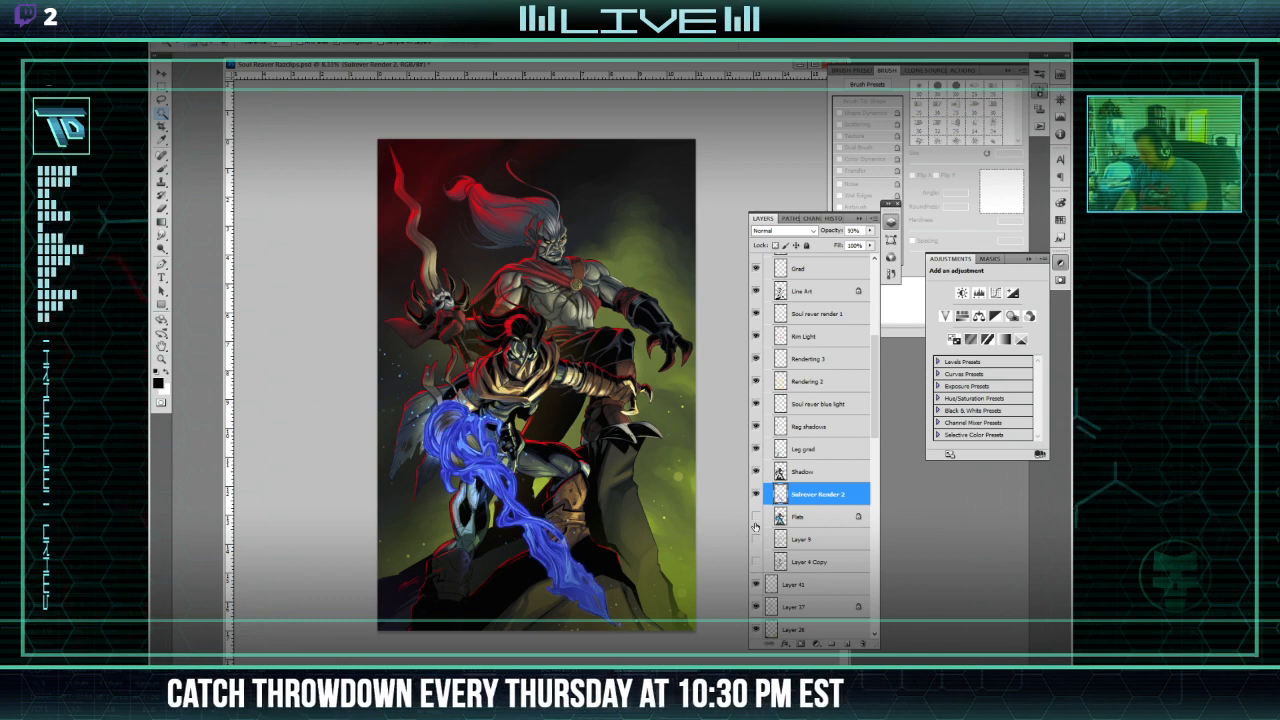
{"action": "left_click", "coordinate": [755, 524]}
{"action": "left_click", "coordinate": [755, 524]}
{"action": "left_click", "coordinate": [755, 524]}
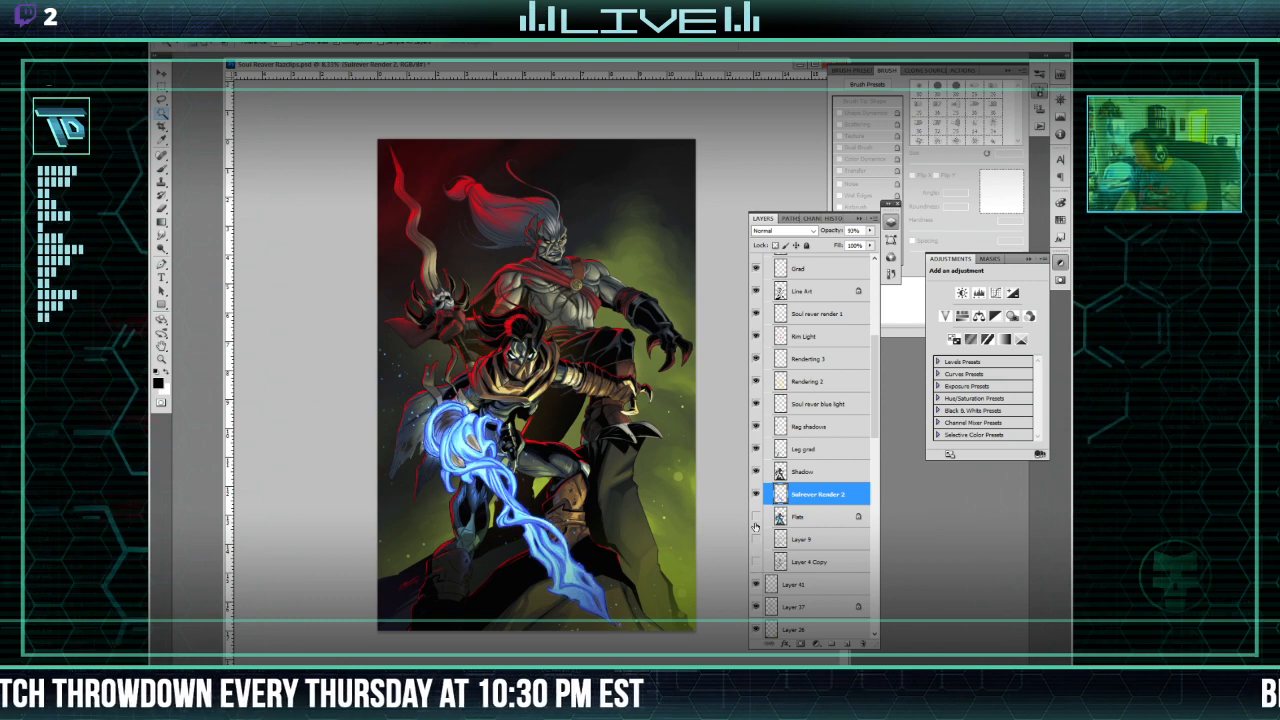
{"action": "left_click", "coordinate": [755, 524]}
{"action": "left_click", "coordinate": [755, 524]}
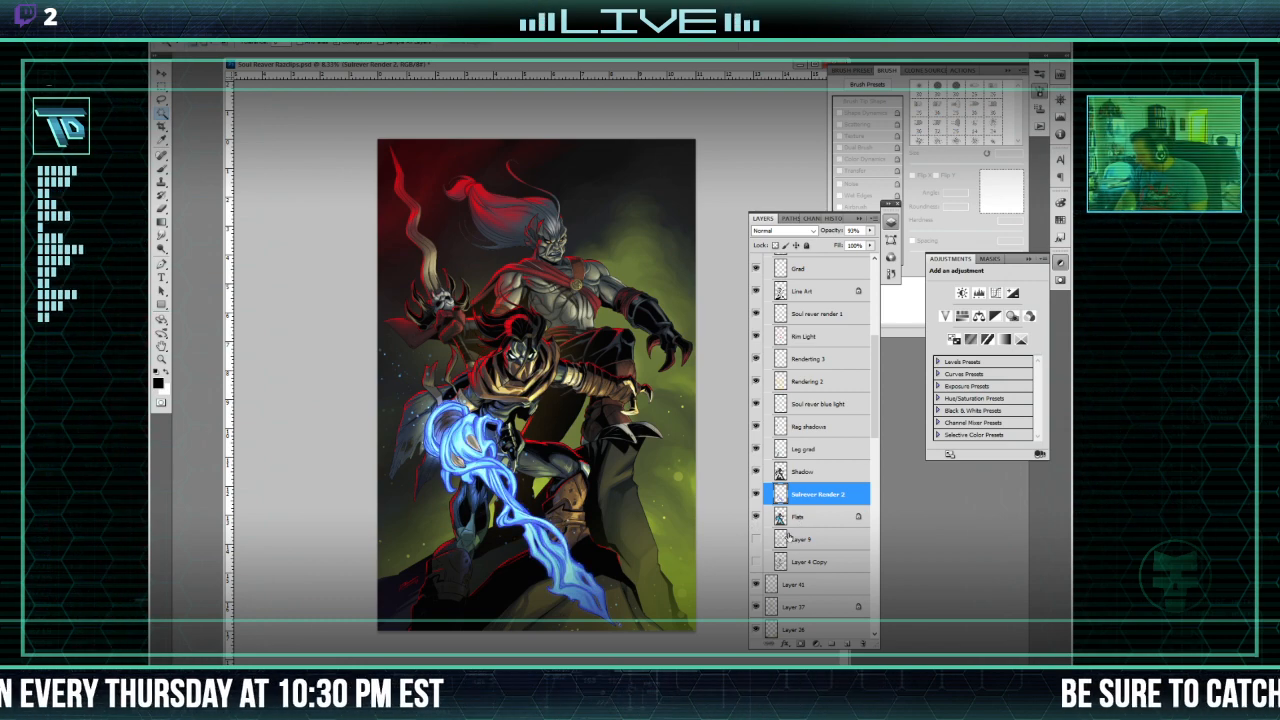
Step: Move Layer 9 and Layer 4 Copy out of the Raz group to just below Layer 2 and hide both
{"action": "left_click", "coordinate": [789, 538]}
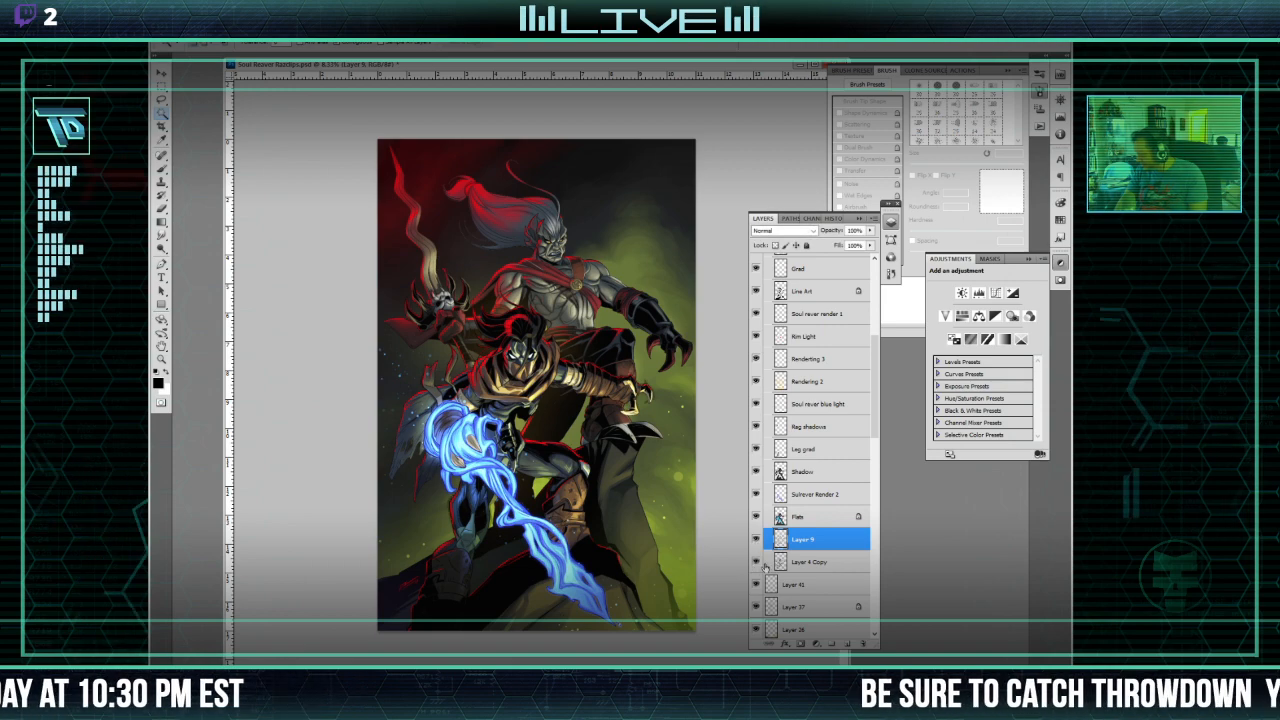
{"action": "left_click", "coordinate": [818, 561], "text": "shift"}
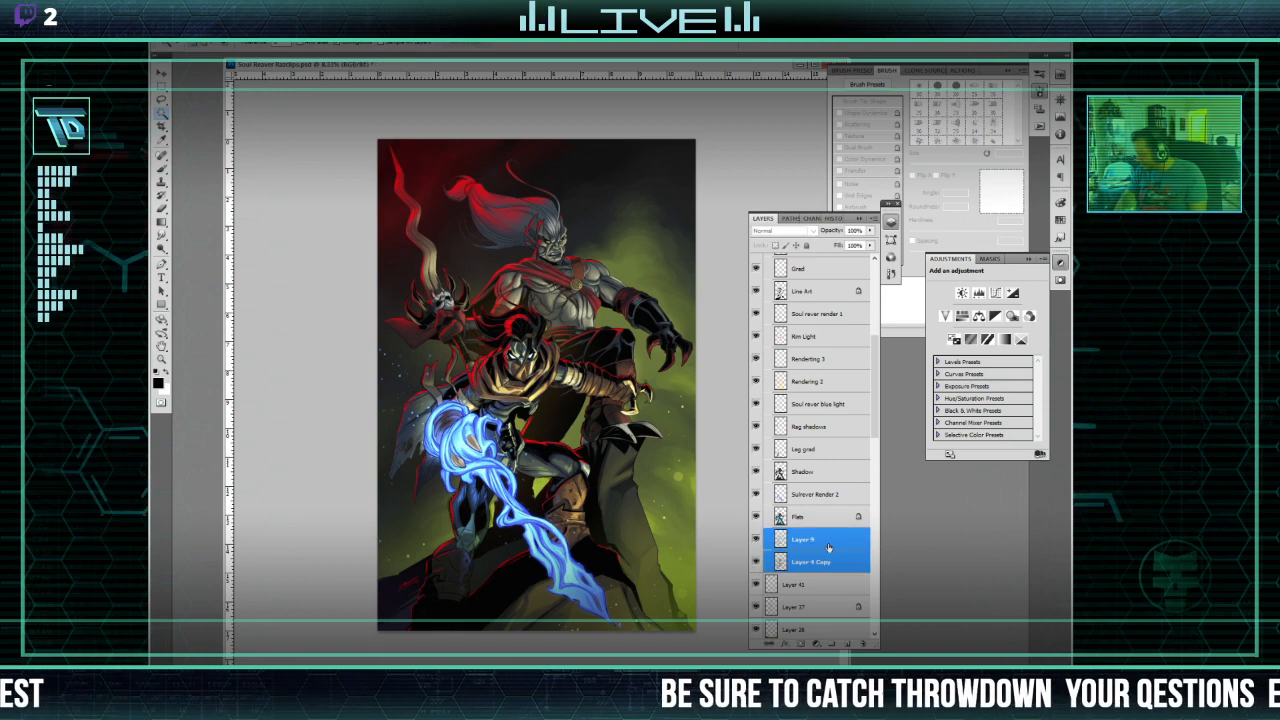
{"action": "left_click_drag", "start_coordinate": [824, 547], "coordinate": [832, 285]}
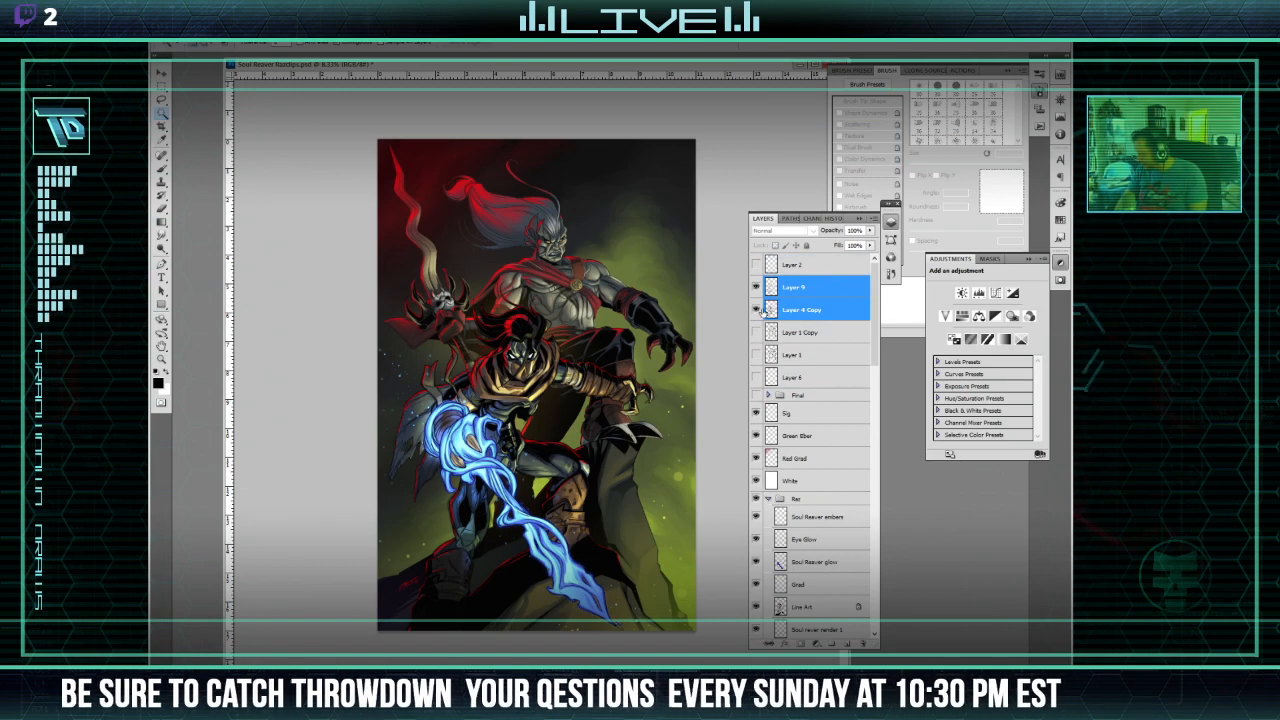
Step: Create a new layer directly above Layer 6 and fill it with white
{"action": "left_click", "coordinate": [796, 378]}
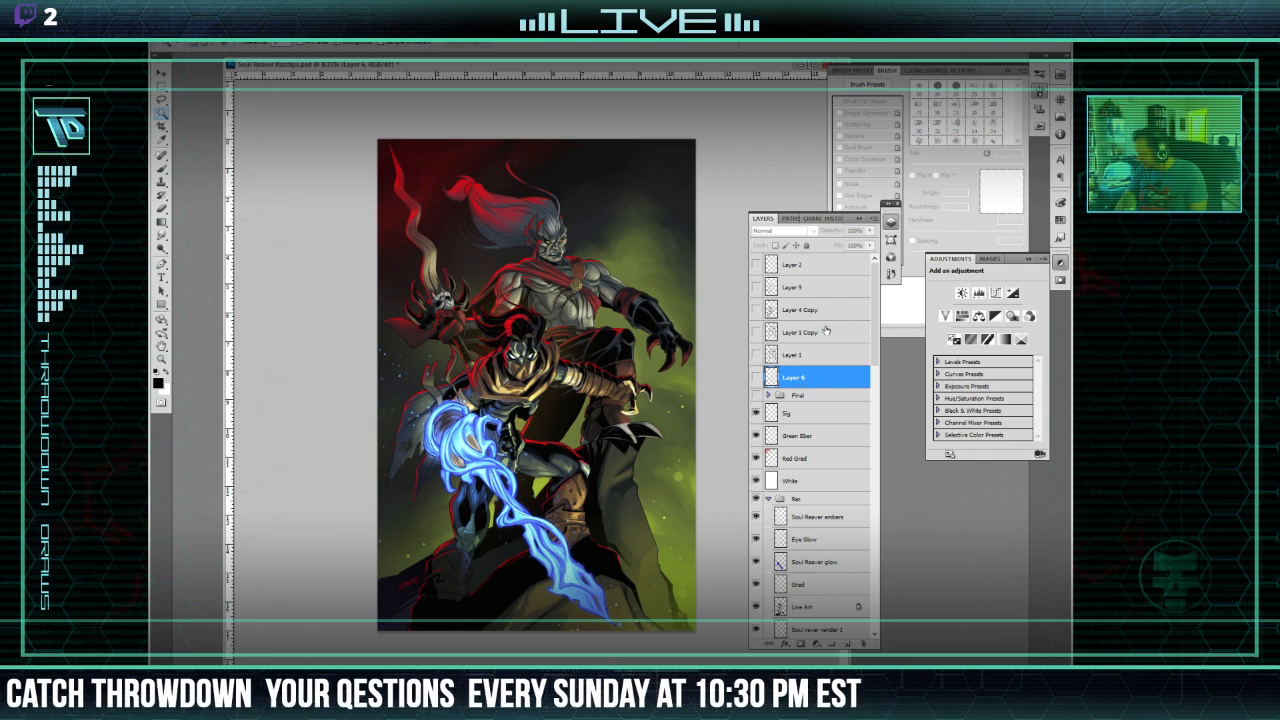
{"action": "left_click", "coordinate": [872, 231]}
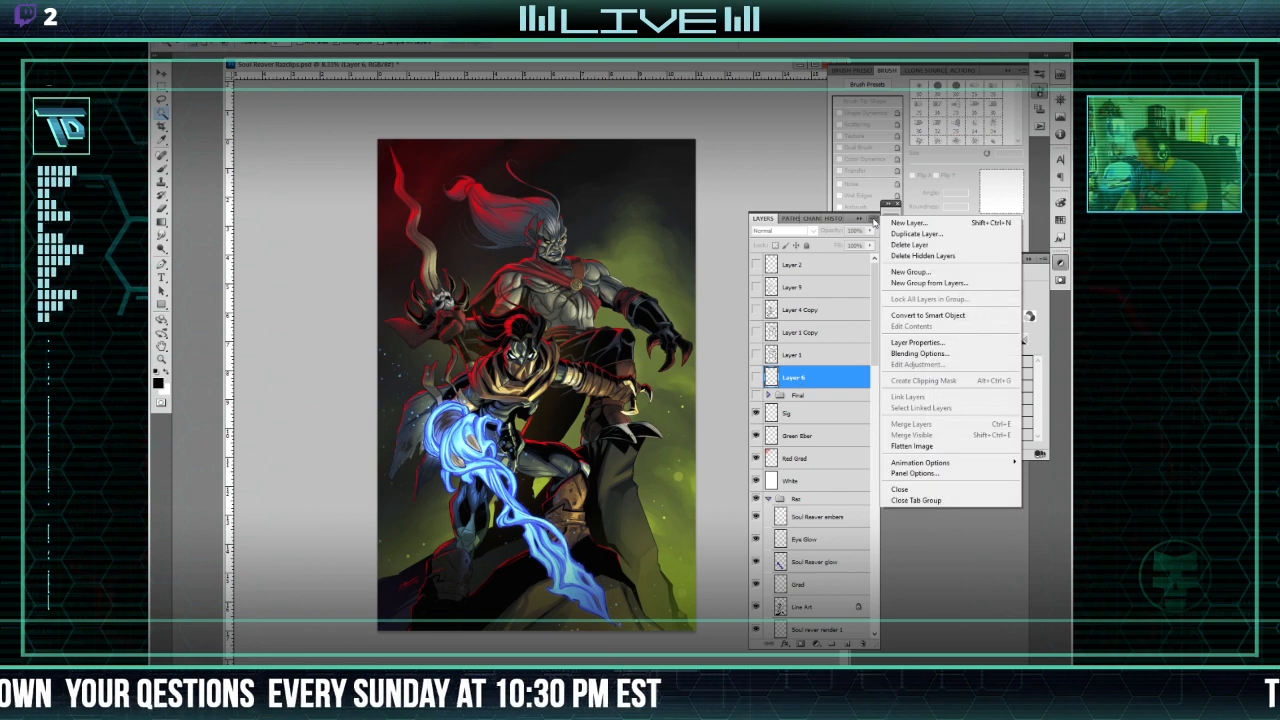
{"action": "left_click", "coordinate": [914, 221]}
{"action": "left_click", "coordinate": [705, 232]}
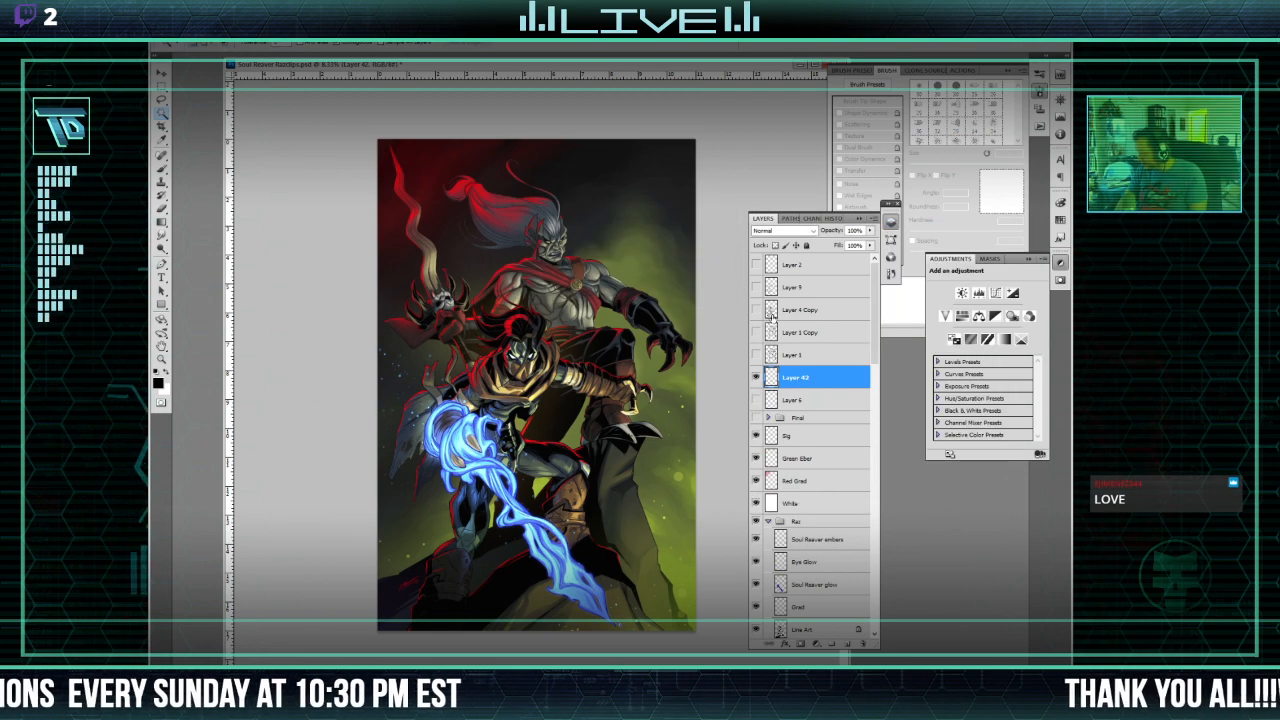
{"action": "key", "text": "f"}
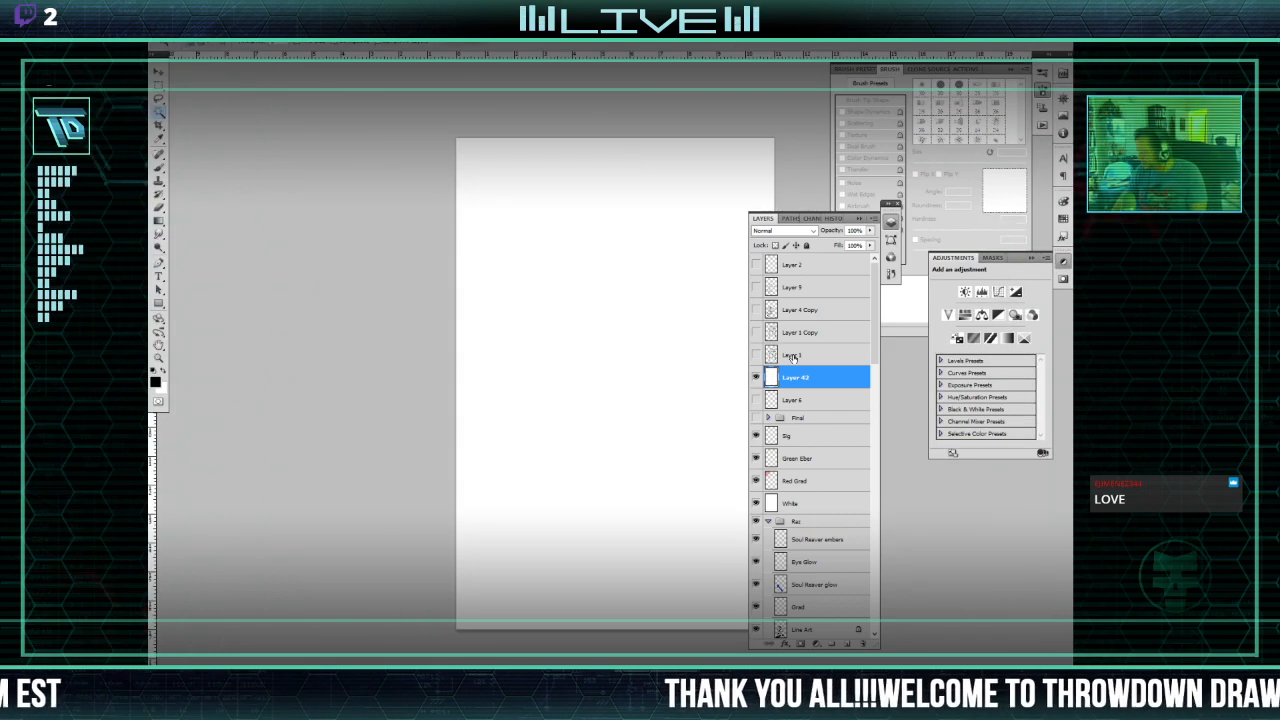
Step: Compare the Layer 1 and Layer 1 Copy sketches over the white layer by showing and hiding each
{"action": "left_click", "coordinate": [756, 354]}
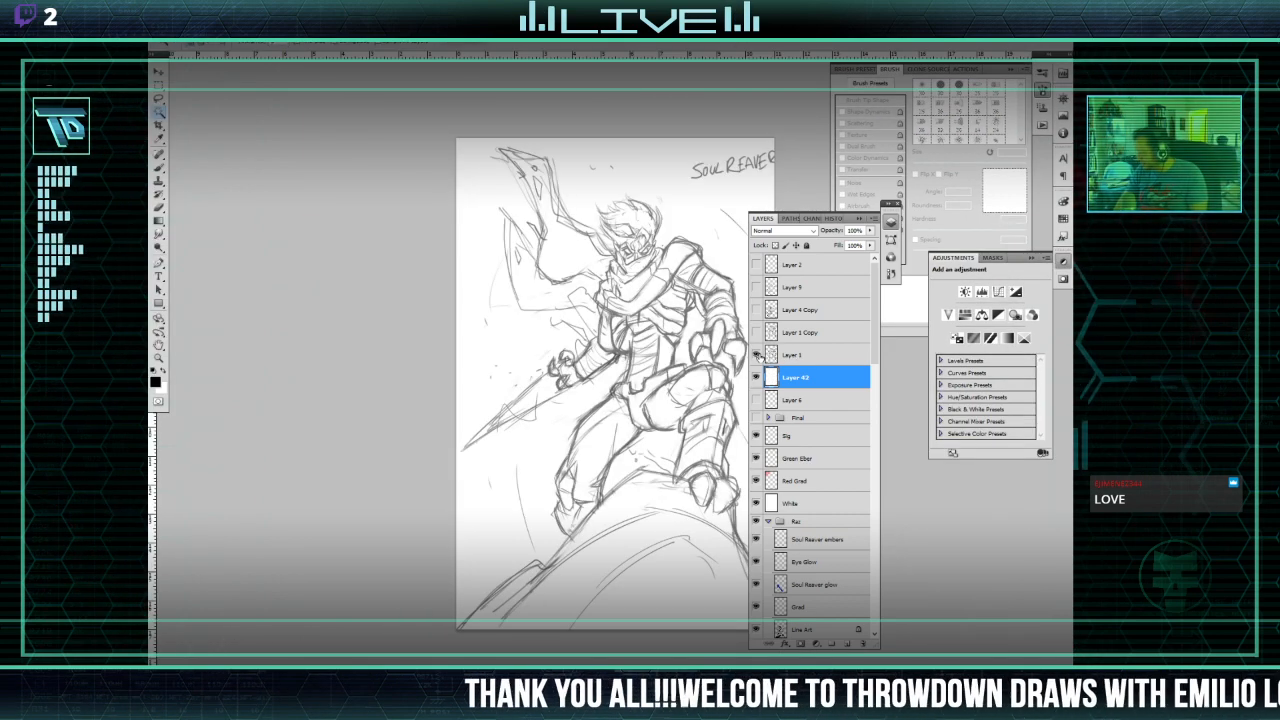
{"action": "left_click", "coordinate": [756, 332]}
{"action": "left_click", "coordinate": [756, 332]}
{"action": "left_click", "coordinate": [756, 332]}
{"action": "left_click", "coordinate": [756, 332]}
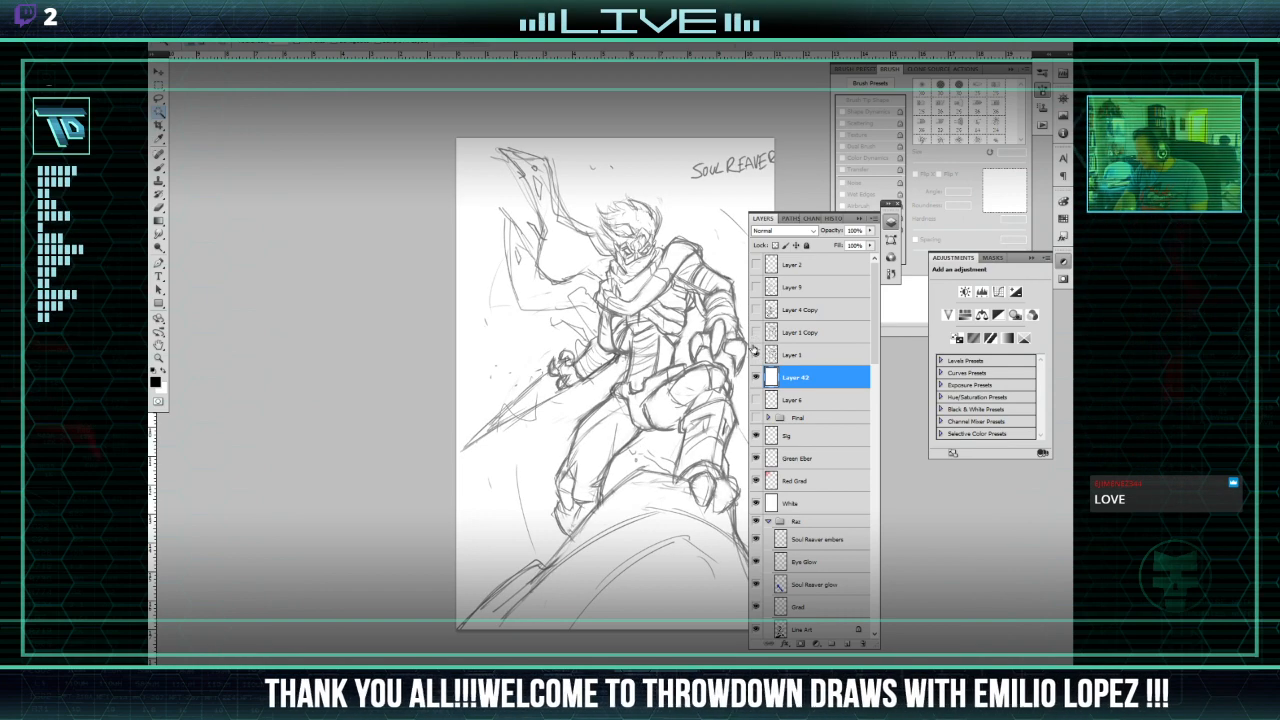
{"action": "left_click", "coordinate": [756, 354]}
{"action": "left_click", "coordinate": [756, 354]}
{"action": "left_click", "coordinate": [756, 332]}
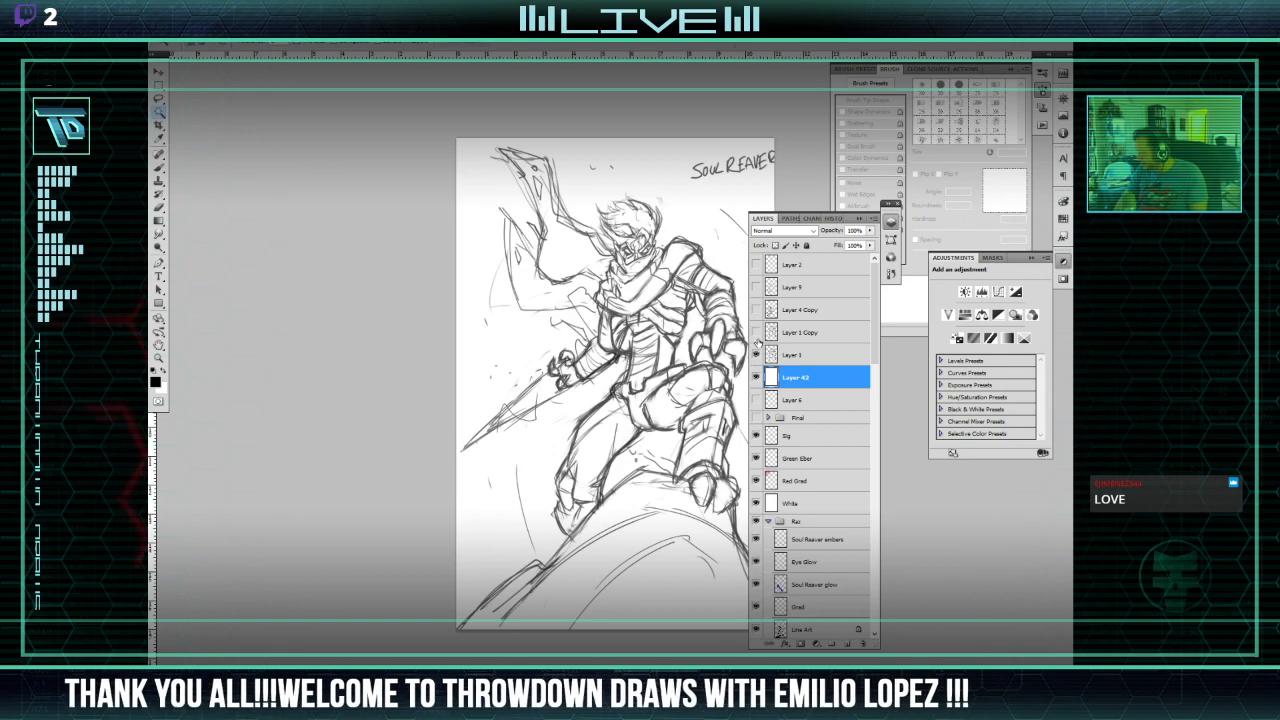
{"action": "left_click", "coordinate": [756, 332]}
Step: Delete Layer 1 and show Layer 1 Copy in its place
{"action": "left_click", "coordinate": [795, 354]}
{"action": "mouse_move", "coordinate": [795, 354]}
{"action": "left_mouse_down"}
{"action": "mouse_move", "coordinate": [887, 565]}
{"action": "mouse_move", "coordinate": [862, 643]}
{"action": "left_mouse_up"}
{"action": "left_click", "coordinate": [756, 331]}
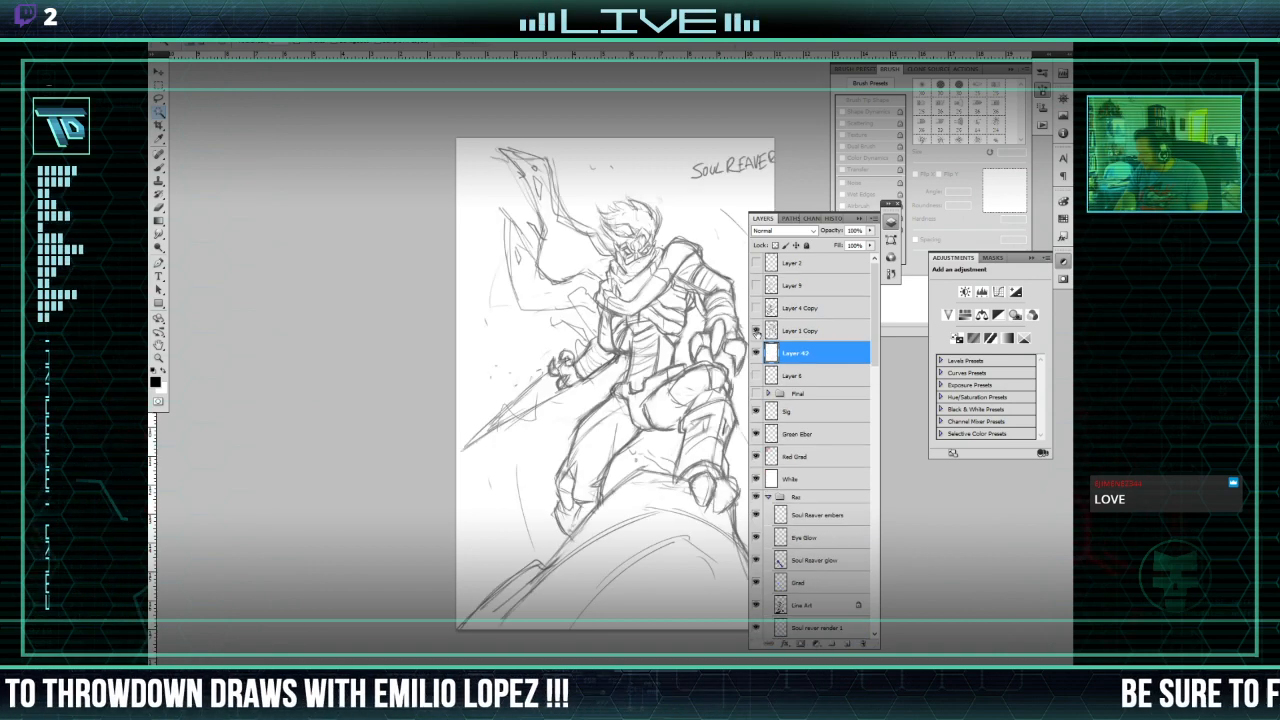
Step: View Layer 4 Copy and Layer 9 separately over the white layer, and inspect Layer 9's line art up close
{"action": "left_click", "coordinate": [756, 308]}
{"action": "left_click", "coordinate": [756, 308]}
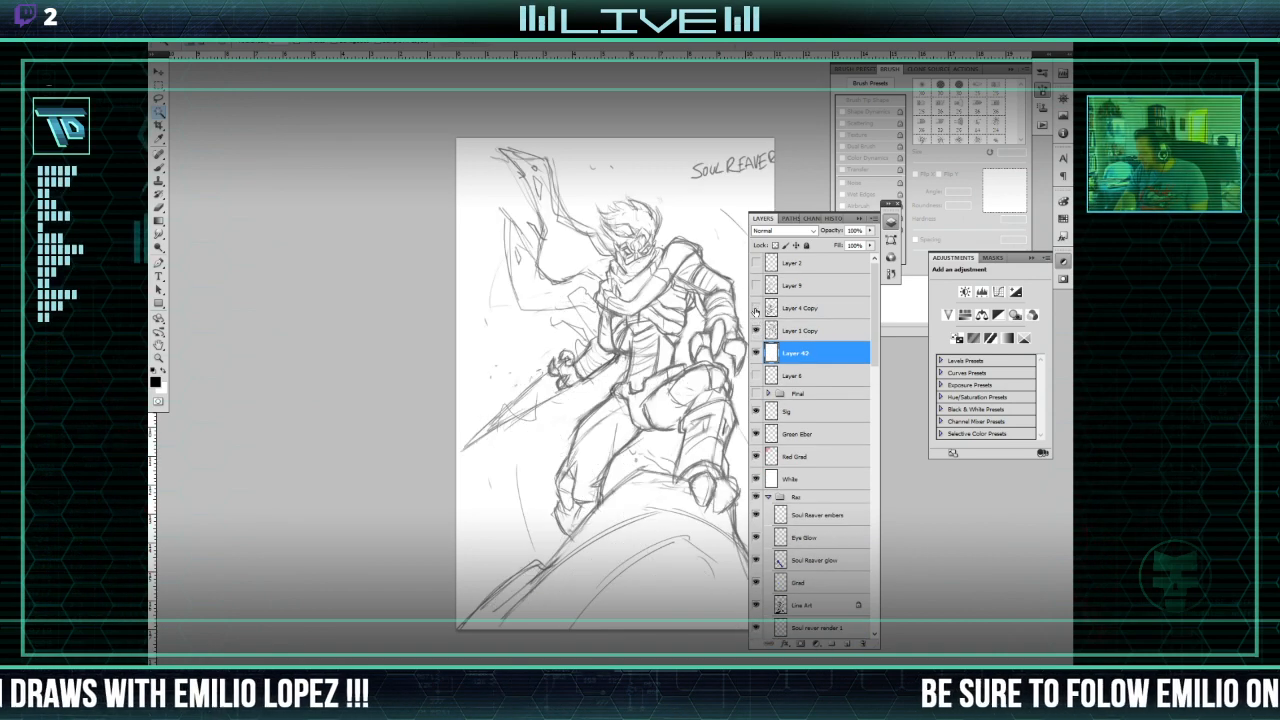
{"action": "left_click", "coordinate": [756, 308]}
{"action": "left_click", "coordinate": [756, 309]}
{"action": "left_click", "coordinate": [756, 330]}
{"action": "left_click", "coordinate": [756, 309]}
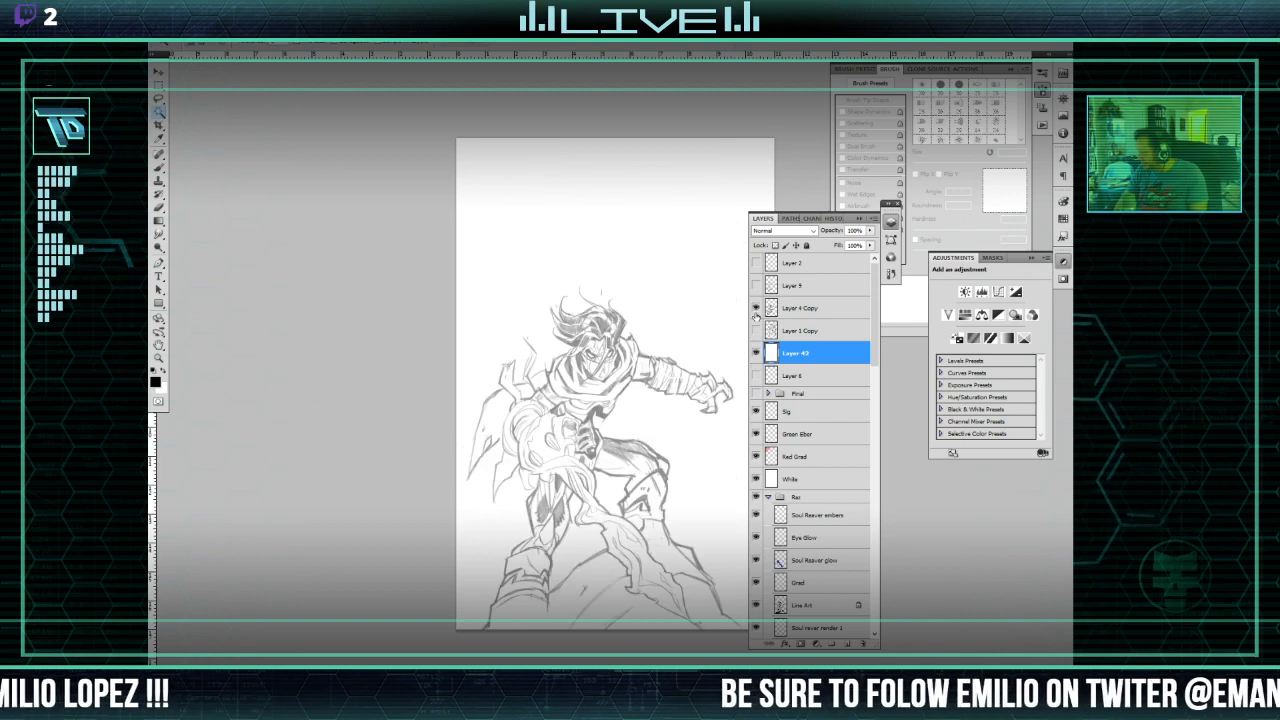
{"action": "left_click", "coordinate": [756, 285]}
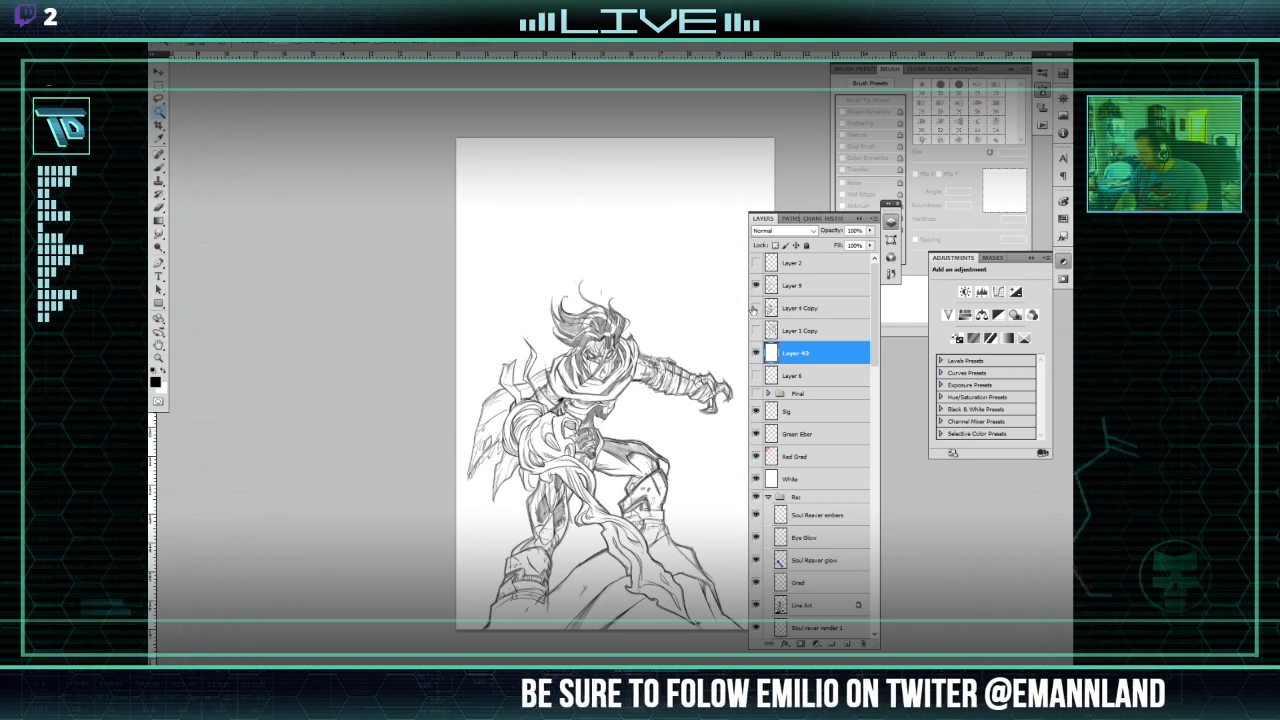
{"action": "left_click", "coordinate": [756, 308]}
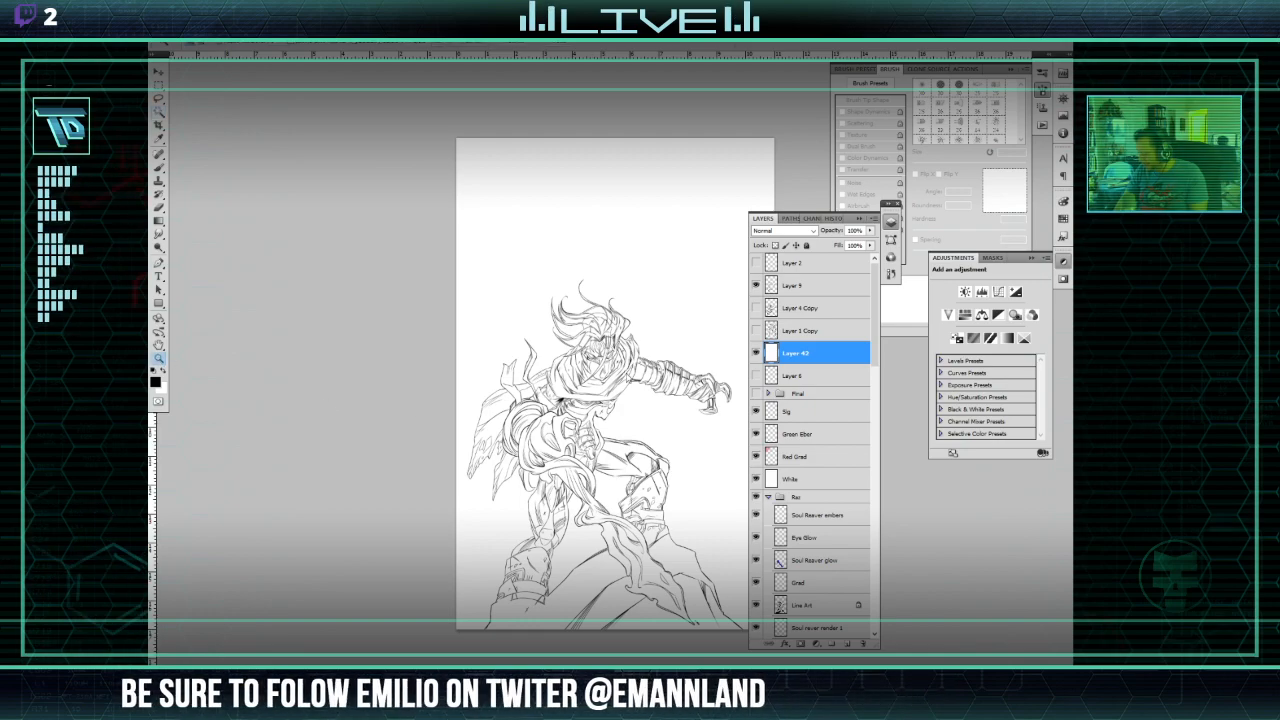
{"action": "left_click", "coordinate": [585, 383]}
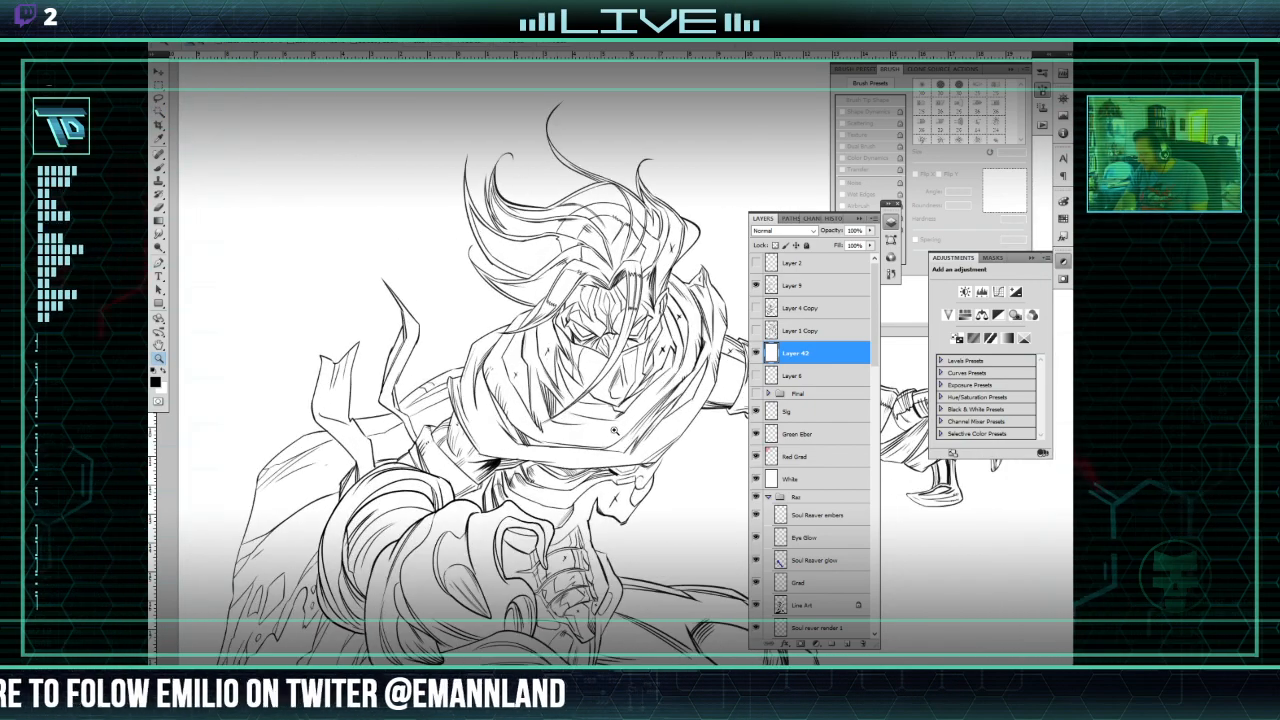
{"action": "scroll", "coordinate": [605, 420], "scroll_direction": "down", "scroll_amount": 2}
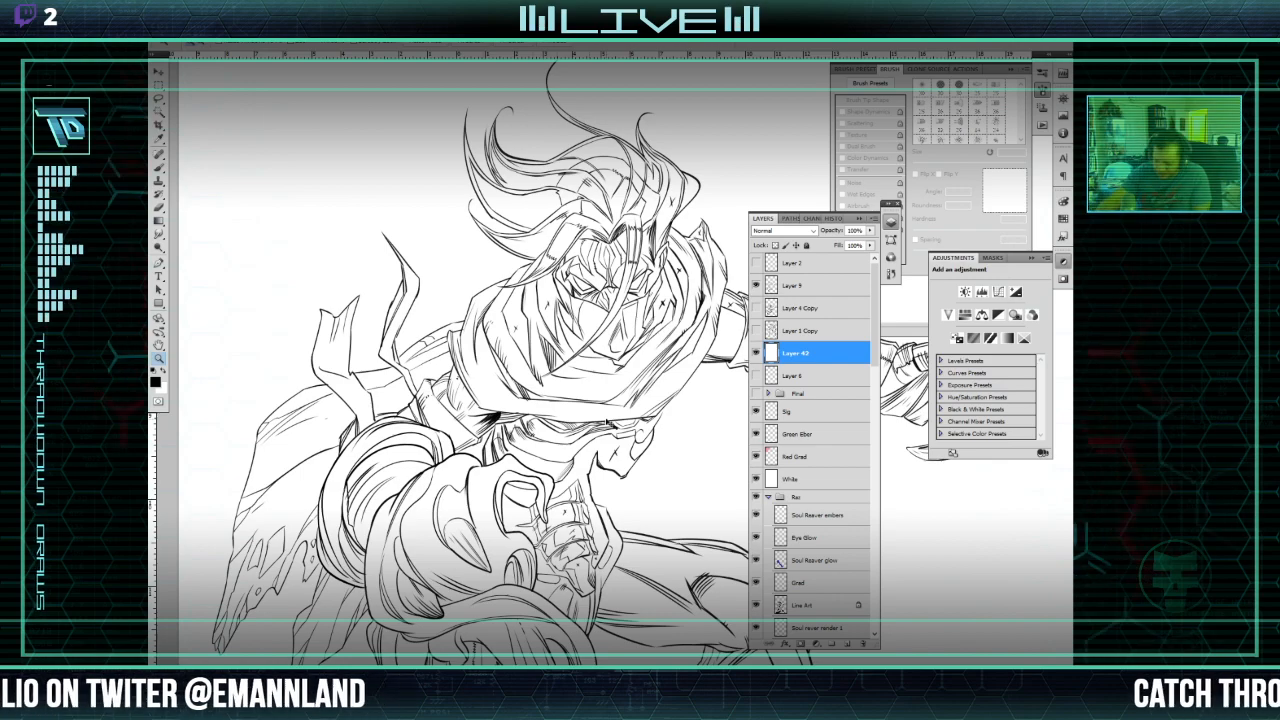
{"action": "left_click", "coordinate": [607, 422], "text": "alt"}
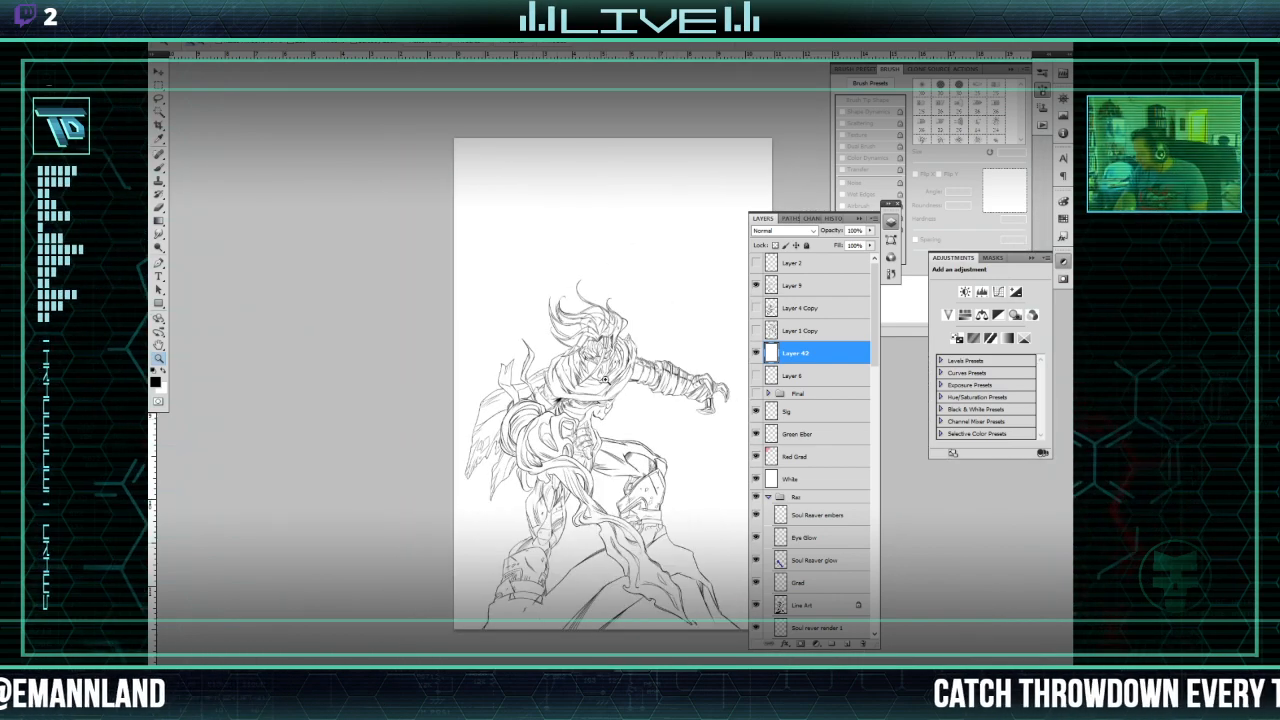
Step: Rename Layer 9 as Inks Without Blacks
{"action": "double_click", "coordinate": [792, 285]}
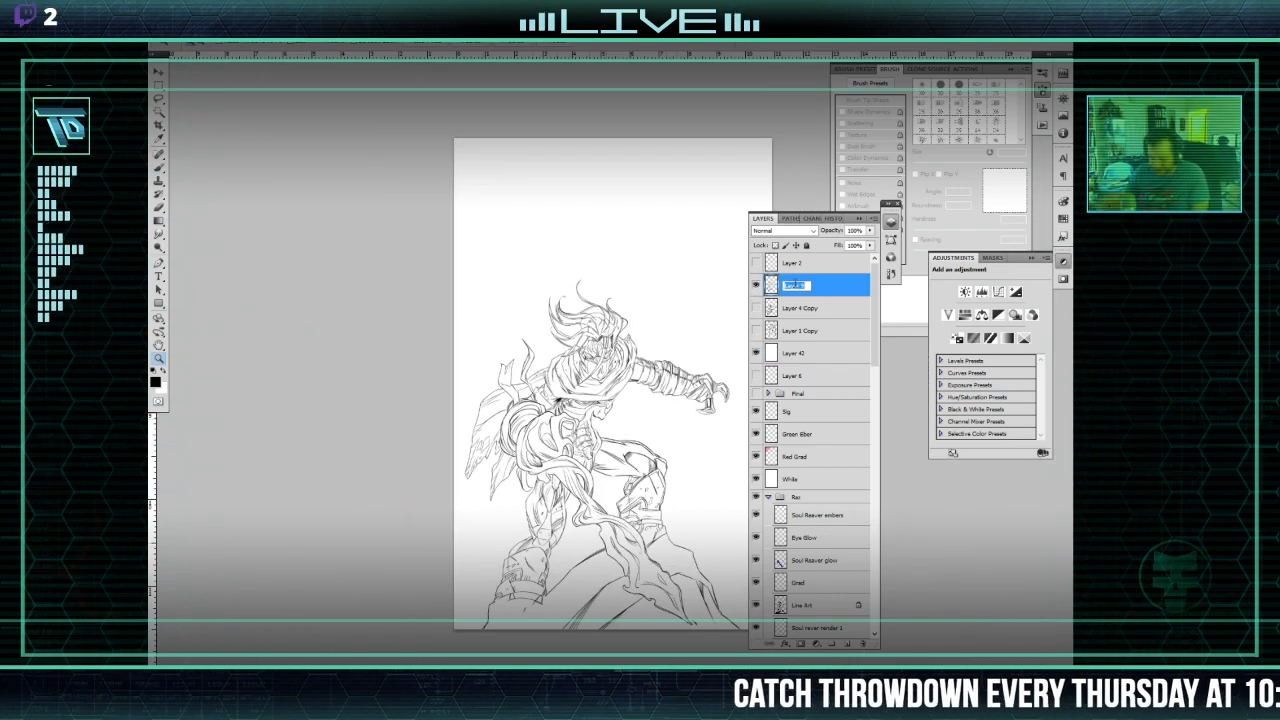
{"action": "type", "text": "In"}
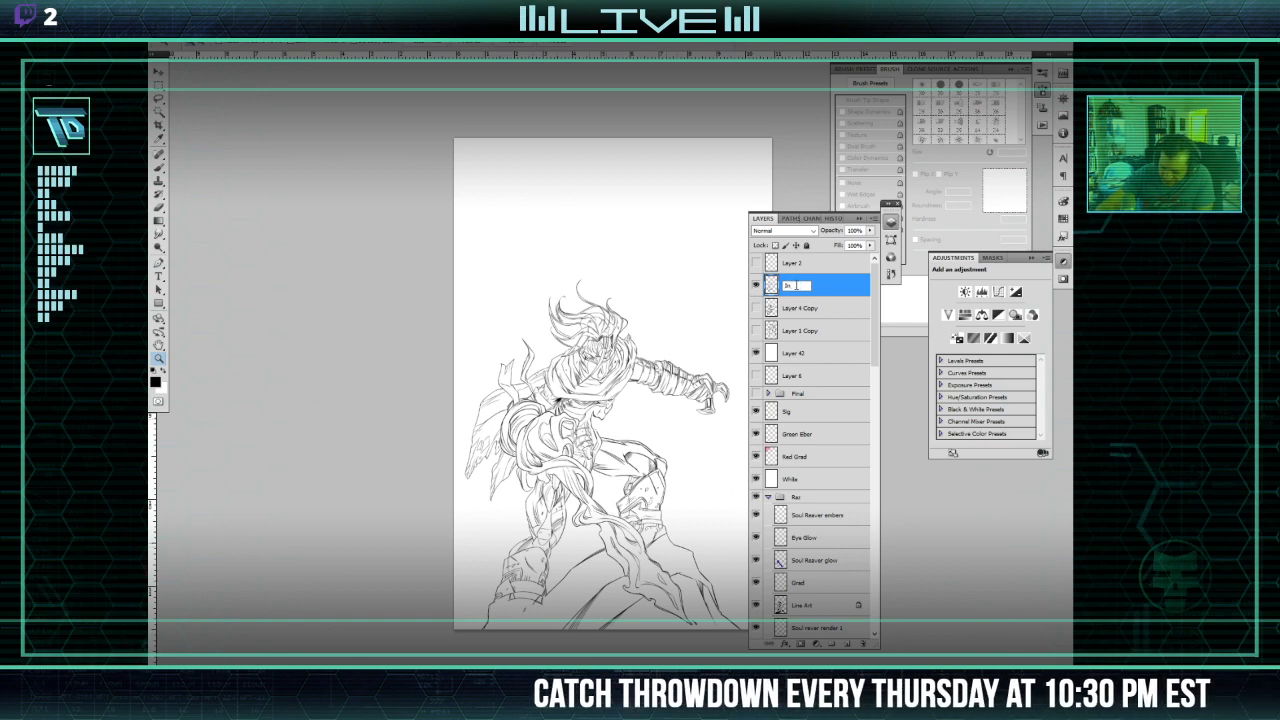
{"action": "type", "text": "ks W"}
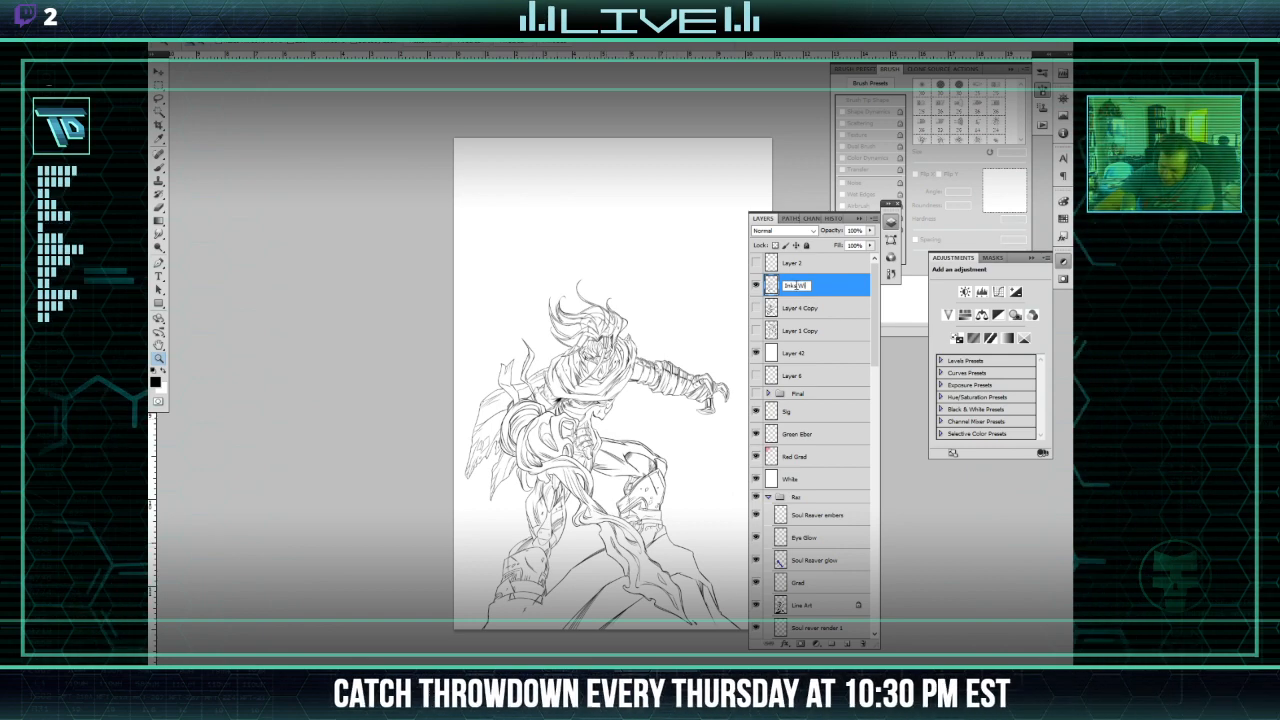
{"action": "type", "text": "ithout"}
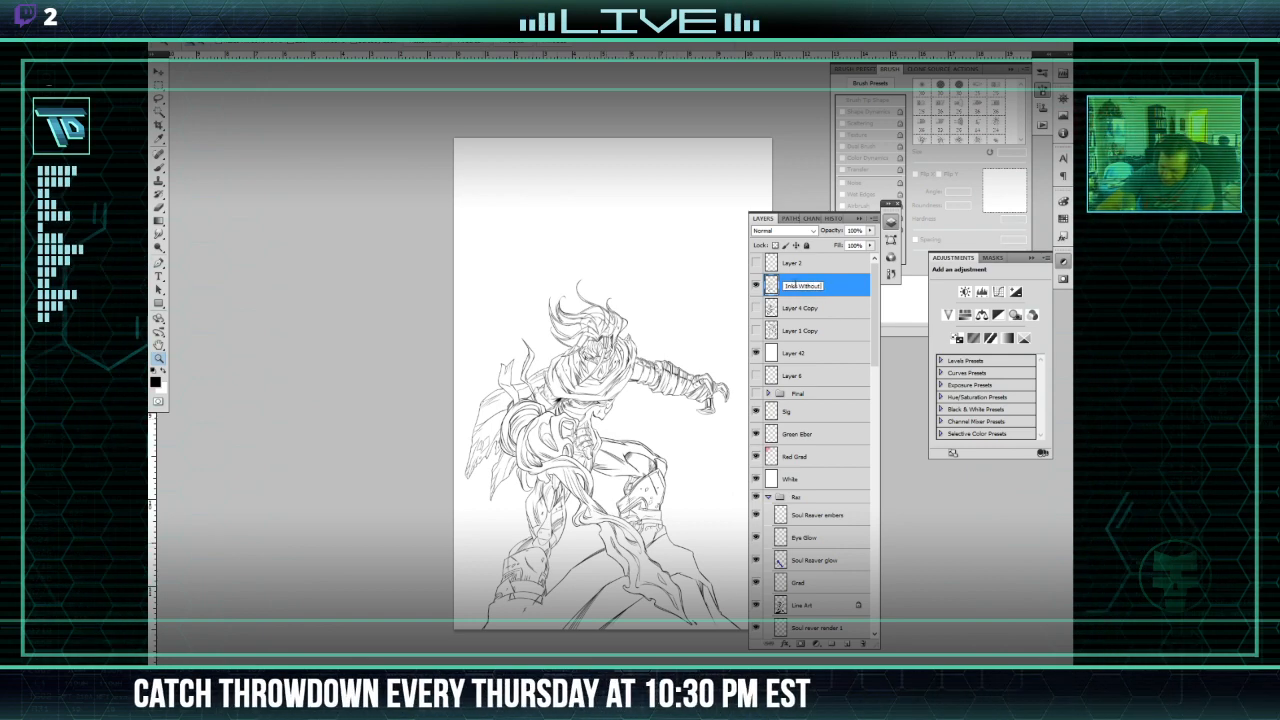
{"action": "type", "text": " Blacks"}
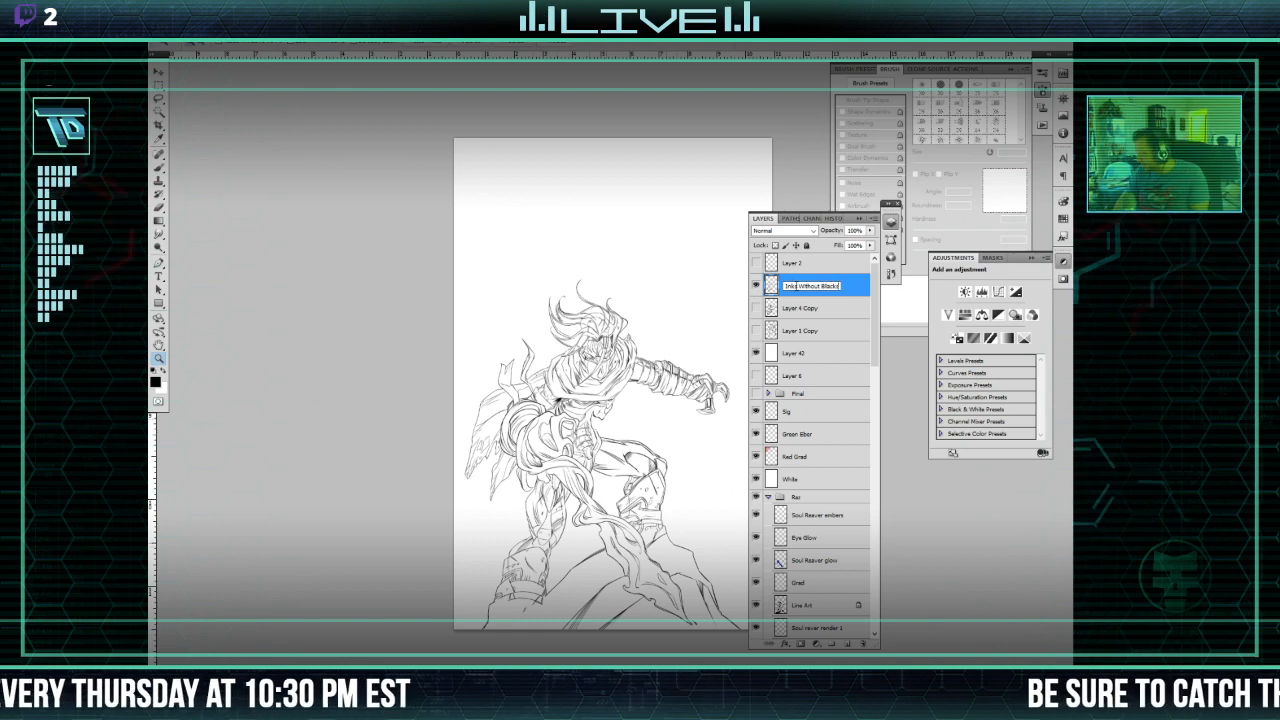
{"action": "key", "text": "Return"}
Step: Hide Inks Without Blacks, show Layer 4 Copy and rename it Sketch 2
{"action": "left_click", "coordinate": [755, 285]}
{"action": "left_click", "coordinate": [755, 308]}
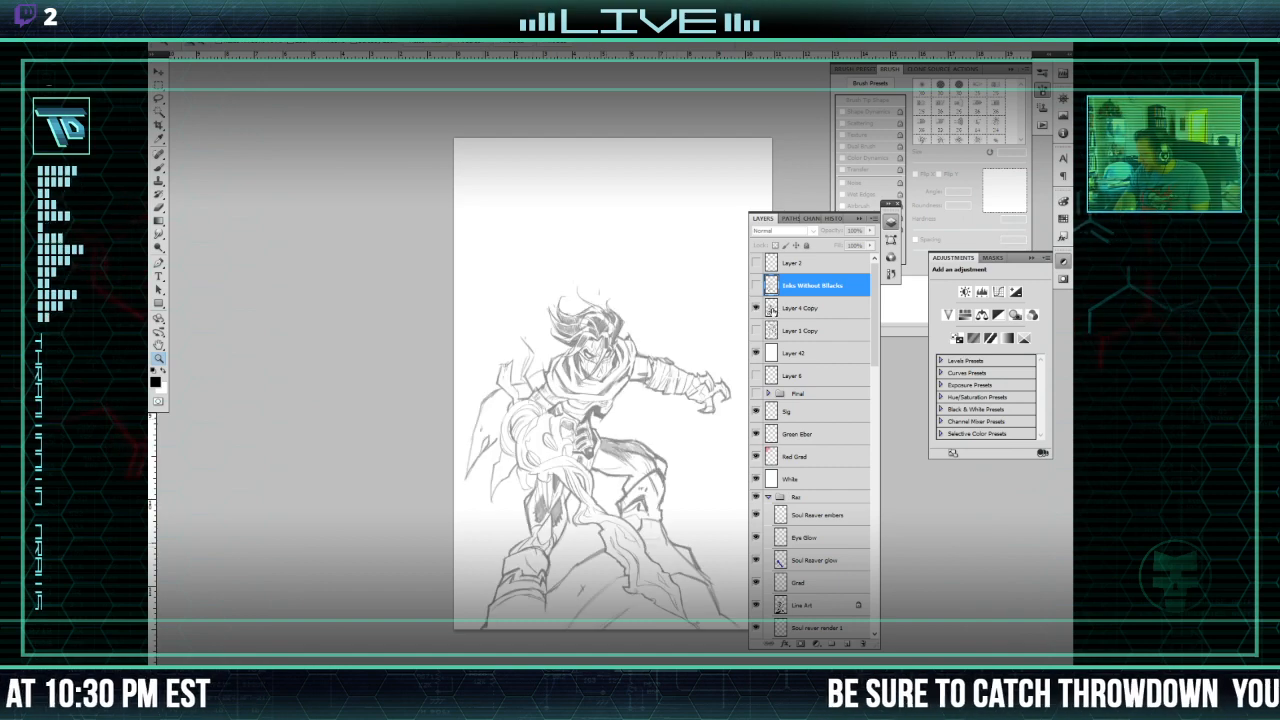
{"action": "double_click", "coordinate": [801, 308]}
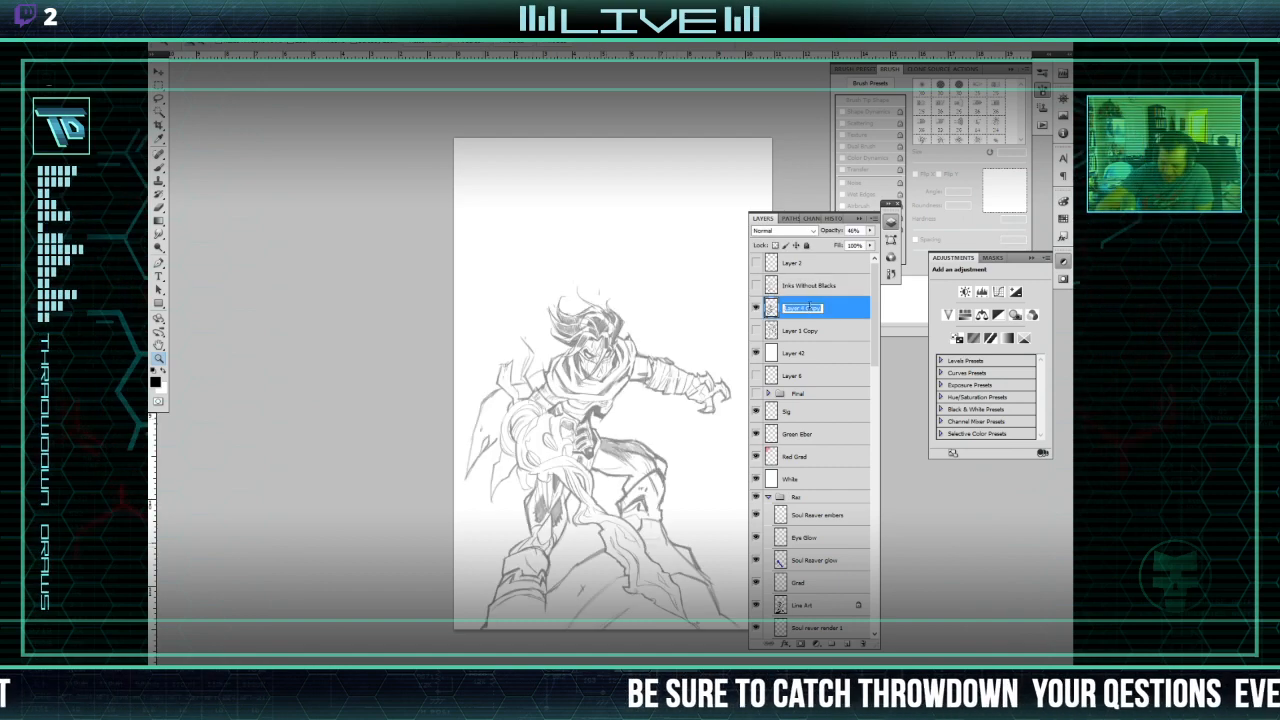
{"action": "type", "text": "Ske"}
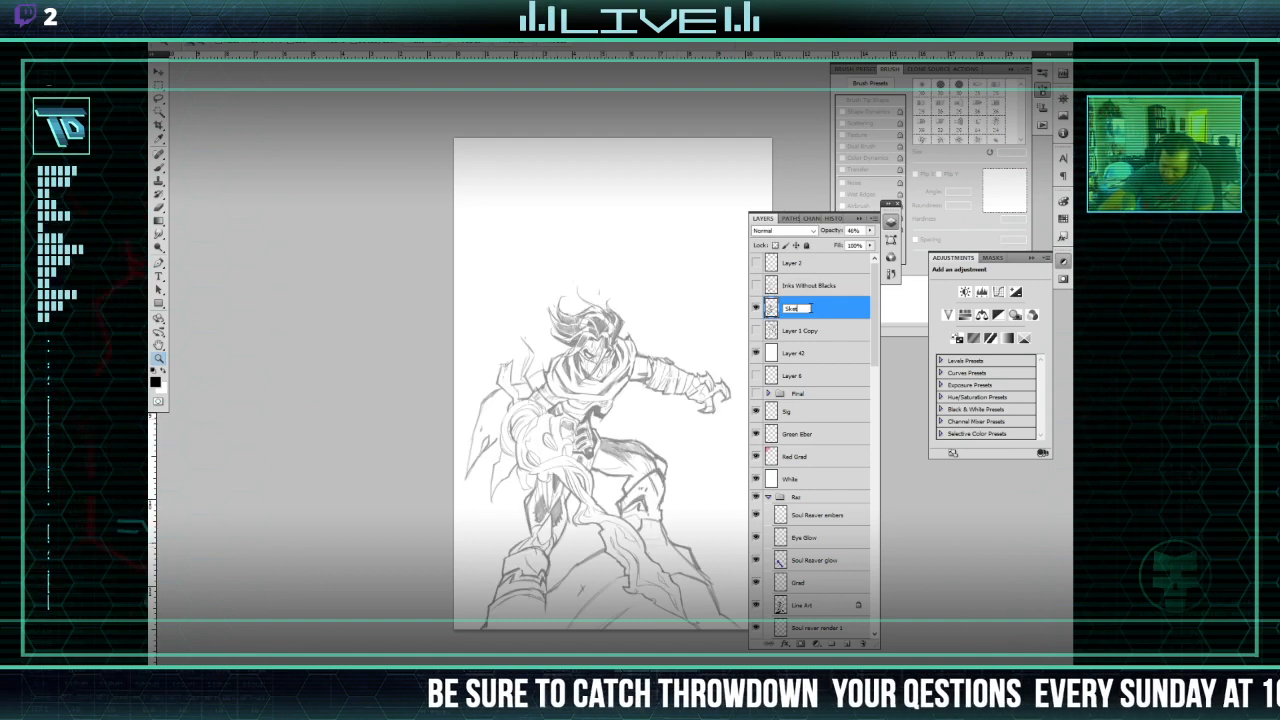
{"action": "type", "text": "tch 2"}
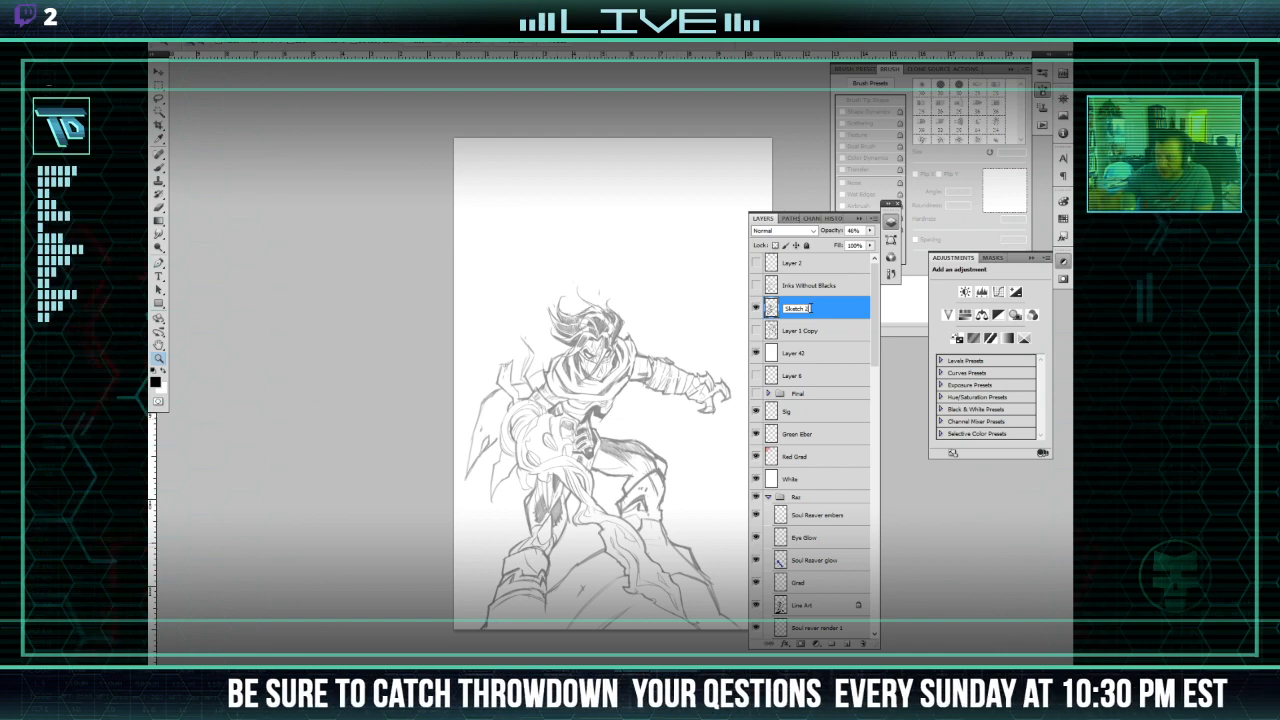
{"action": "key", "text": "Return"}
Step: Hide Sketch 2, show Layer 1 Copy and rename it Sketch one
{"action": "left_click", "coordinate": [757, 309]}
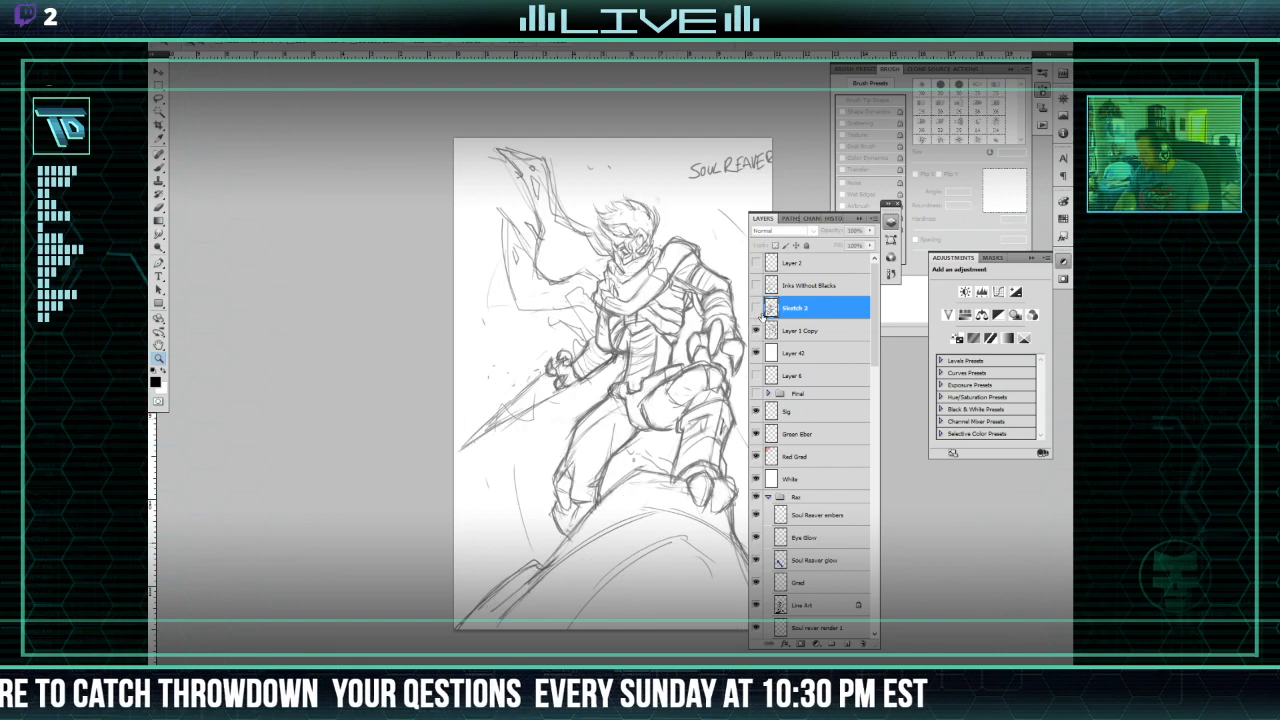
{"action": "double_click", "coordinate": [825, 330]}
{"action": "type", "text": "S"}
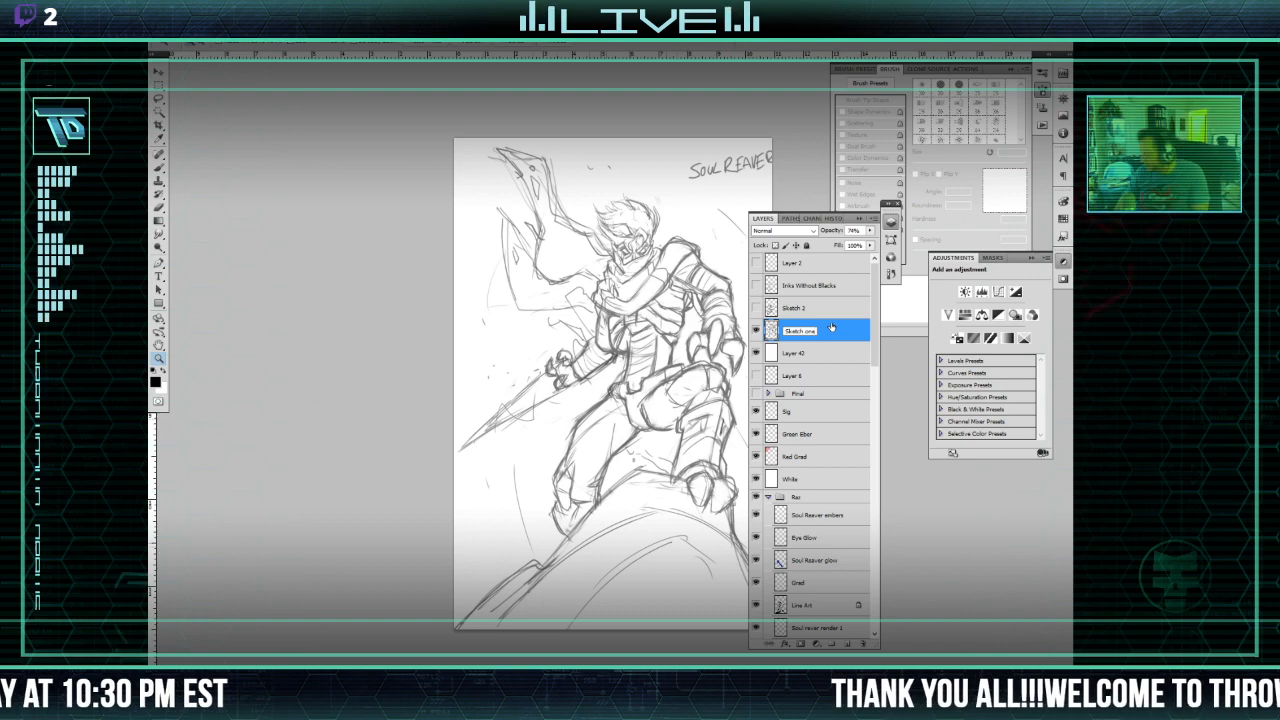
{"action": "type", "text": "ketch one"}
{"action": "left_click", "coordinate": [816, 311]}
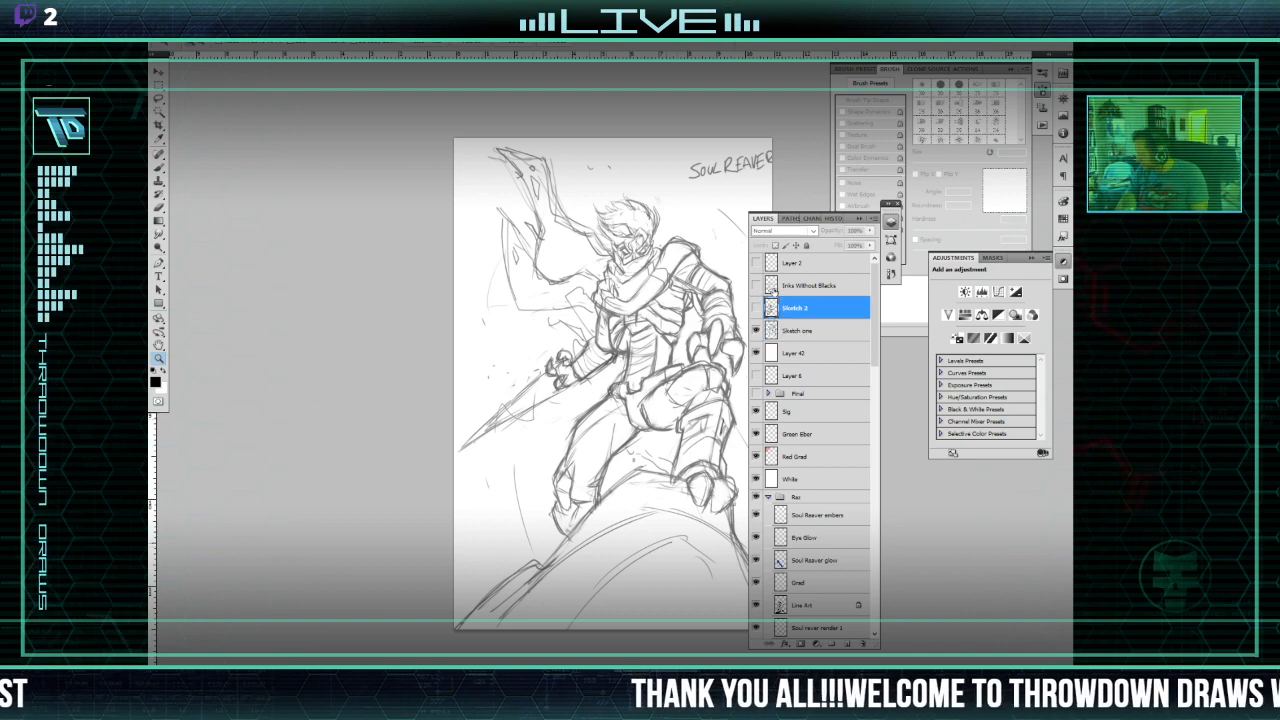
Step: Delete the white-filled layer directly below Sketch one
{"action": "left_click", "coordinate": [807, 346]}
{"action": "scroll", "coordinate": [805, 360], "scroll_direction": "down", "scroll_amount": 3}
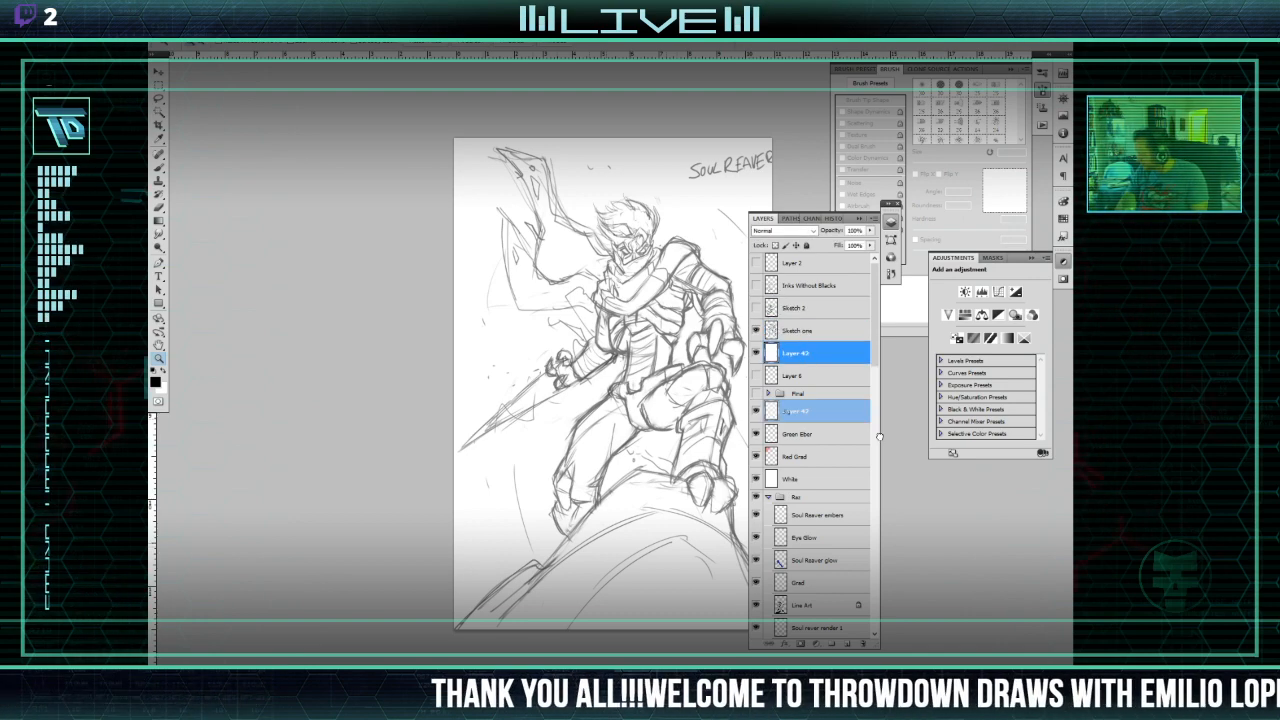
{"action": "left_click", "coordinate": [862, 643]}
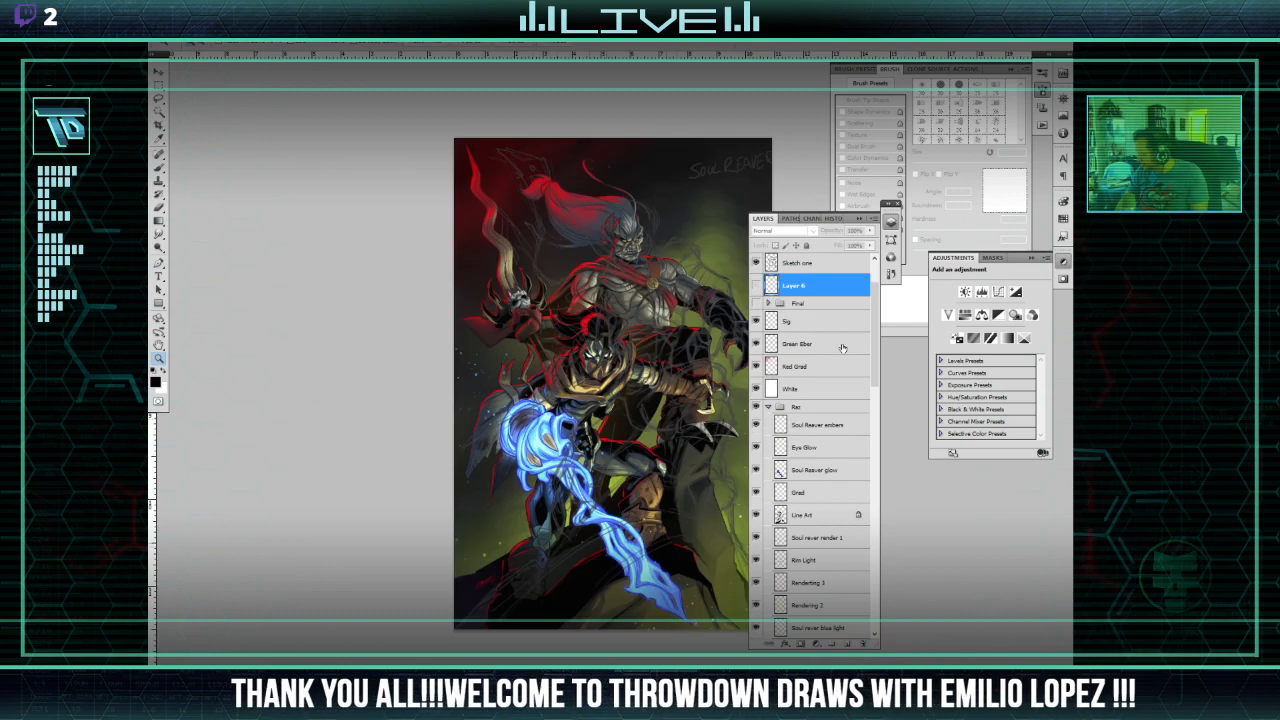
{"action": "scroll", "coordinate": [842, 281], "scroll_direction": "up", "scroll_amount": 4}
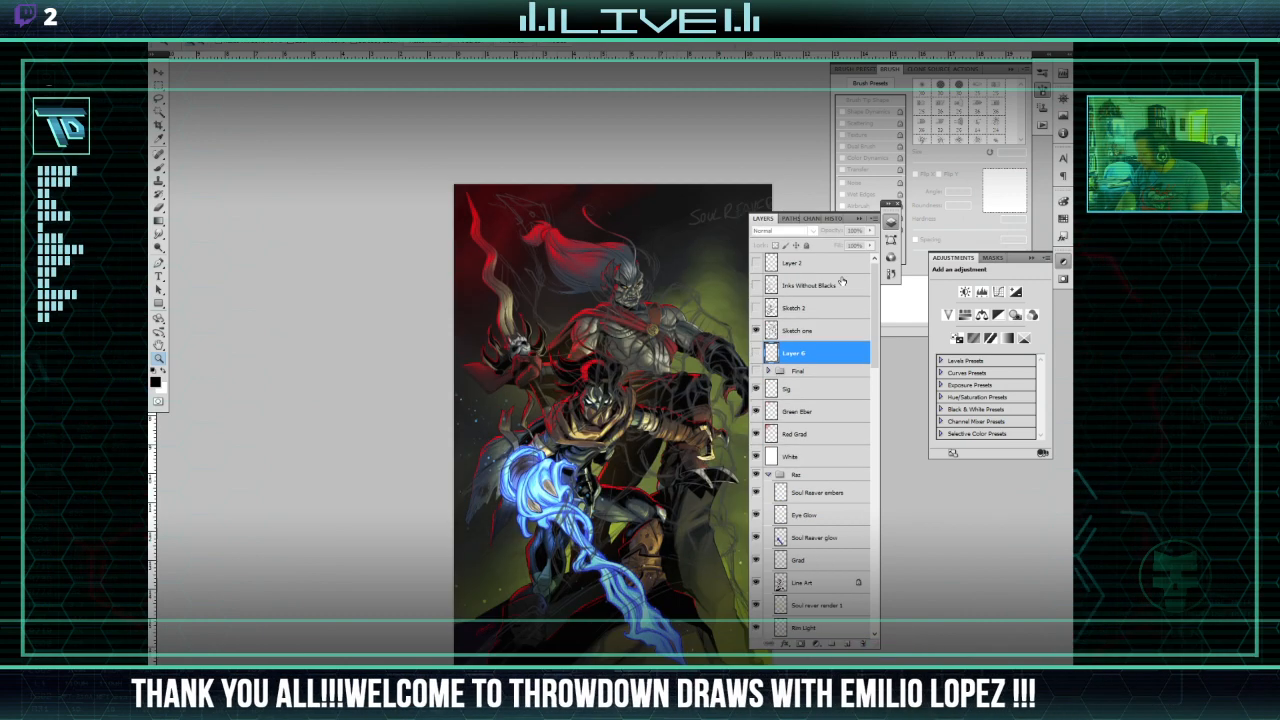
Step: Lock the transparent pixels of Sketch one, and show the Sketch 2 and Inks Without Blacks layers
{"action": "left_click", "coordinate": [768, 331]}
{"action": "left_click", "coordinate": [757, 331]}
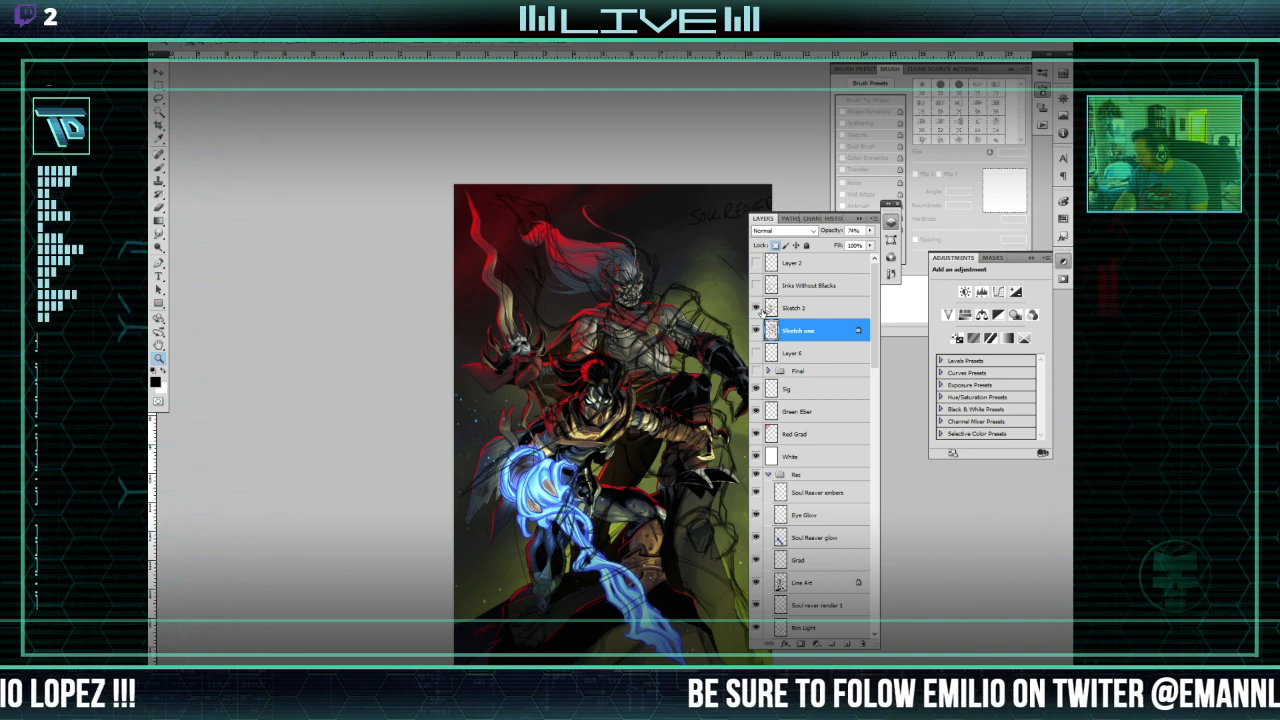
{"action": "left_click", "coordinate": [757, 285]}
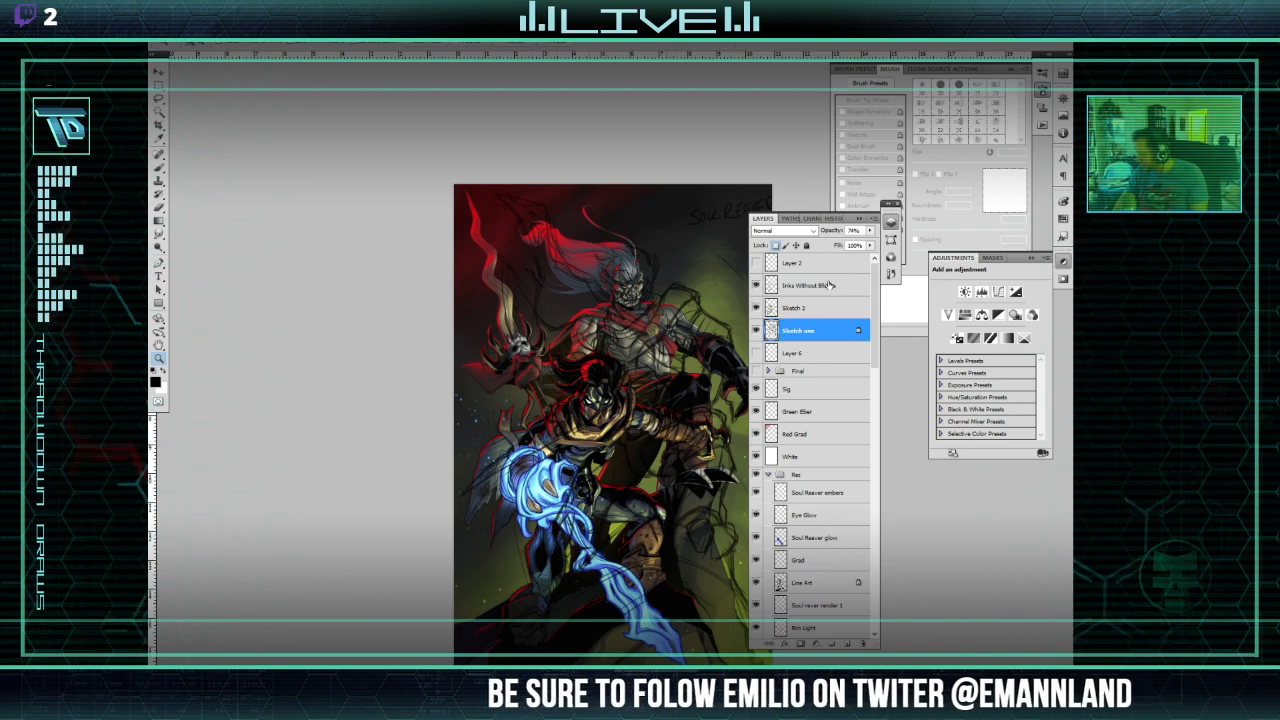
{"action": "left_click", "coordinate": [828, 285], "text": "shift"}
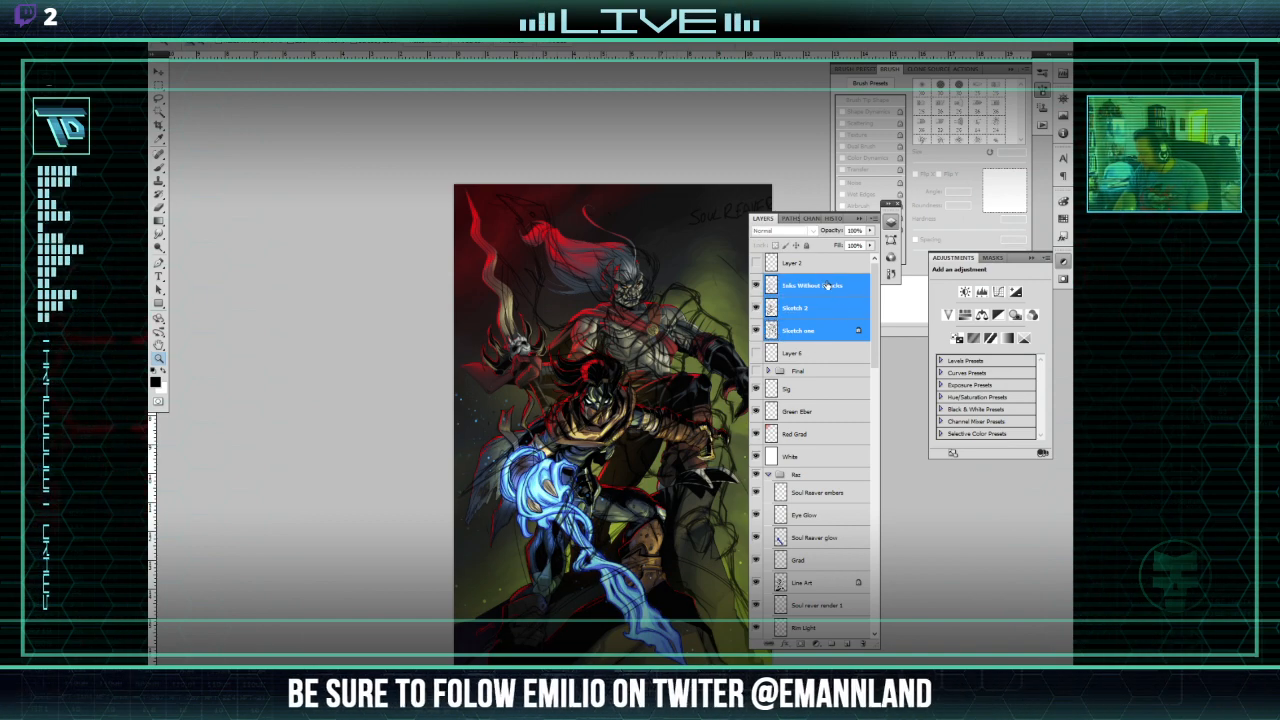
{"action": "double_click", "coordinate": [826, 286]}
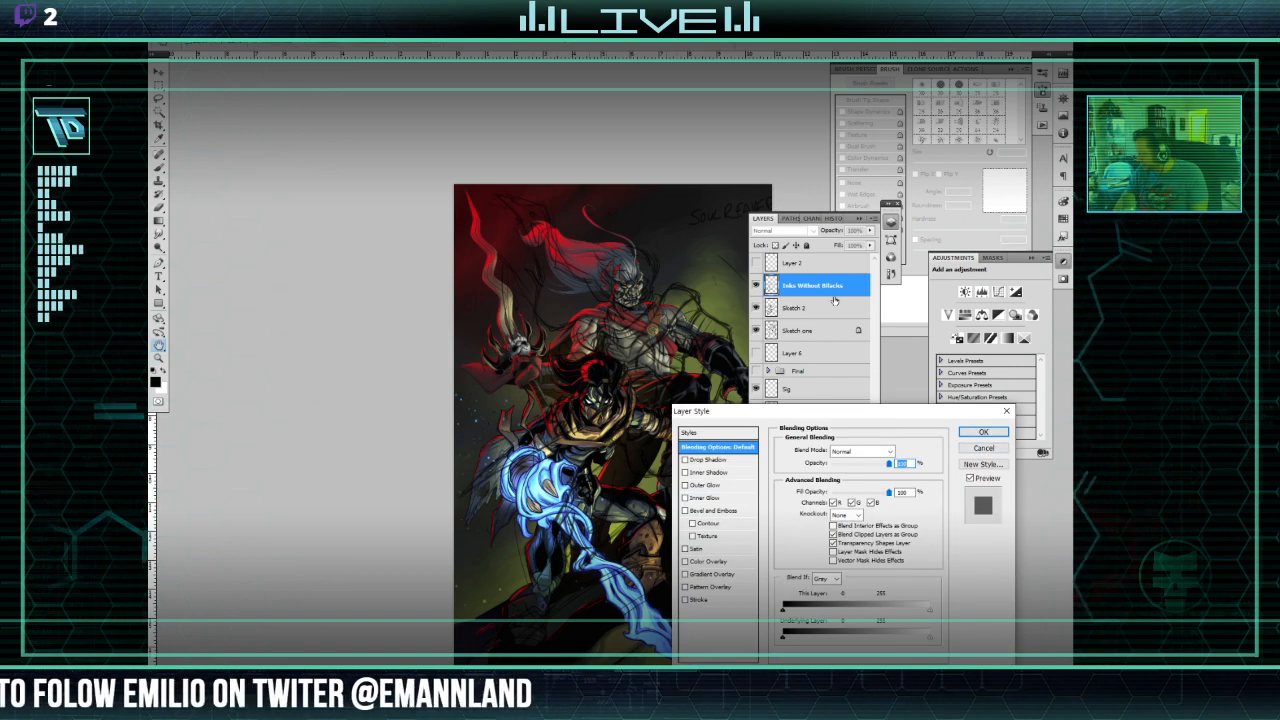
{"action": "left_click", "coordinate": [976, 450]}
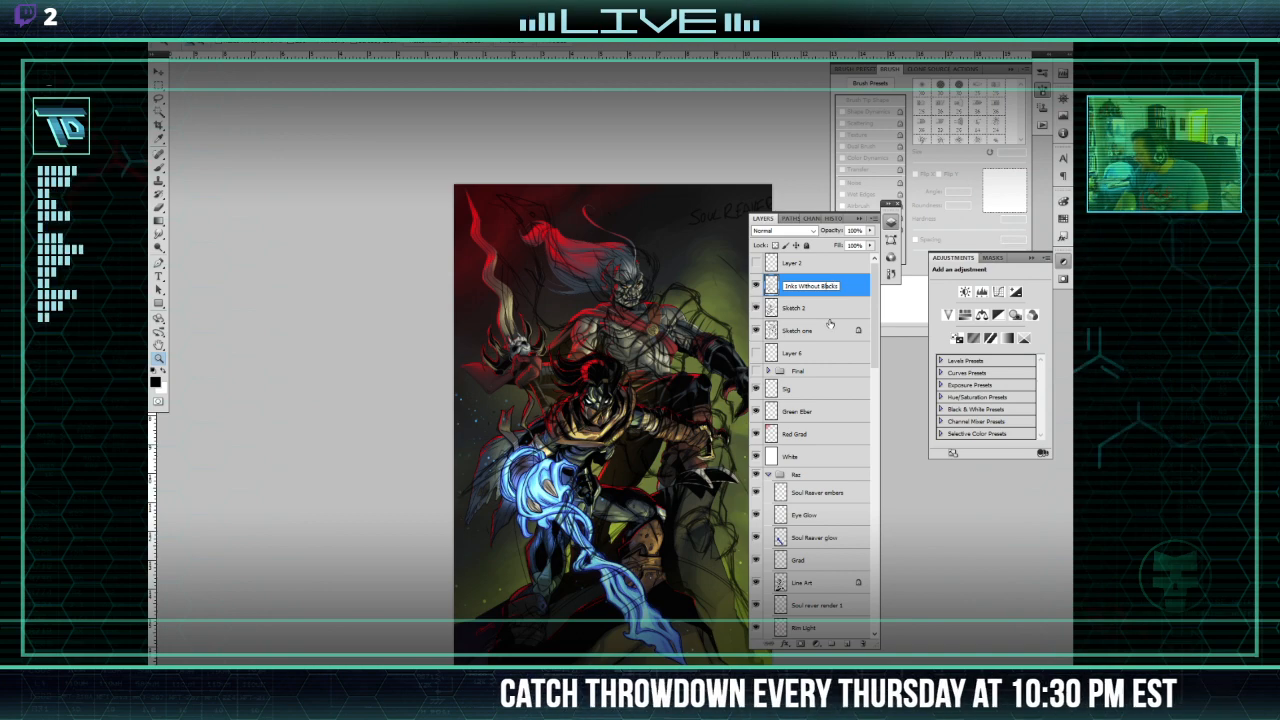
Step: Group the Inks Without Blacks, Sketch 2 and Sketch one layers and name the group Rouch sketch raw inks
{"action": "left_click", "coordinate": [830, 328]}
{"action": "left_click", "coordinate": [826, 287], "text": "shift"}
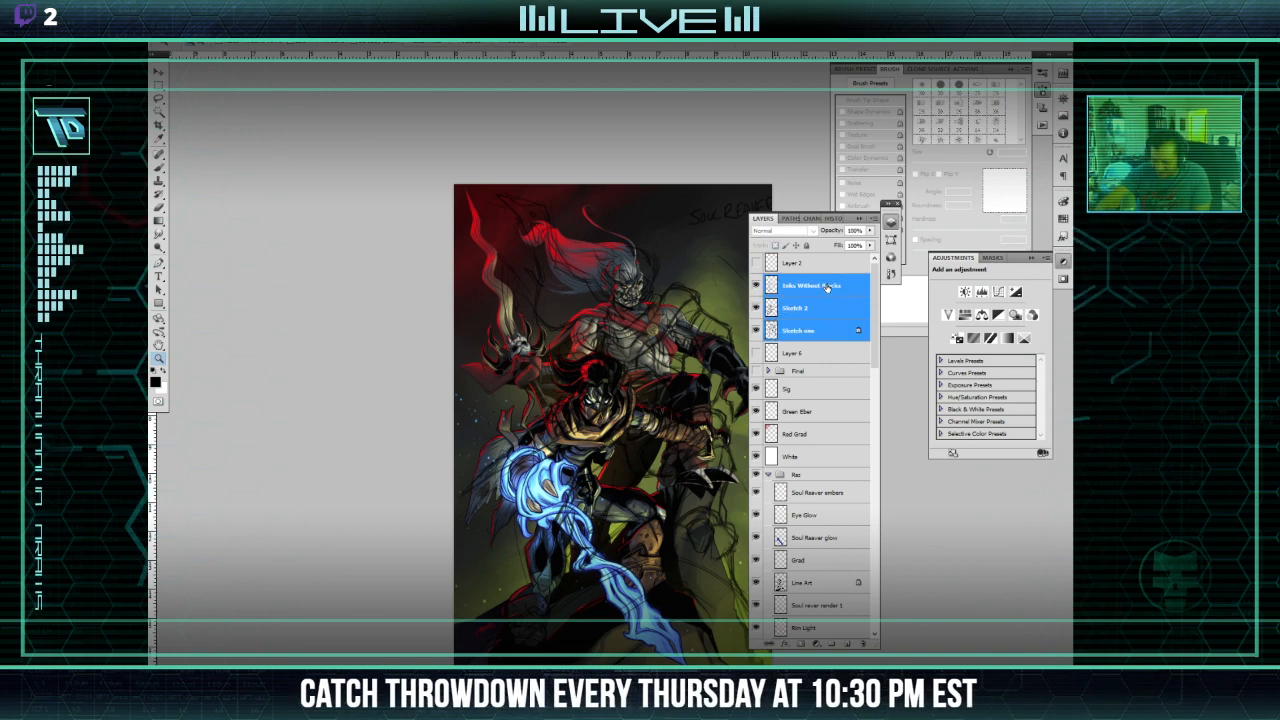
{"action": "key", "text": "ctrl+g"}
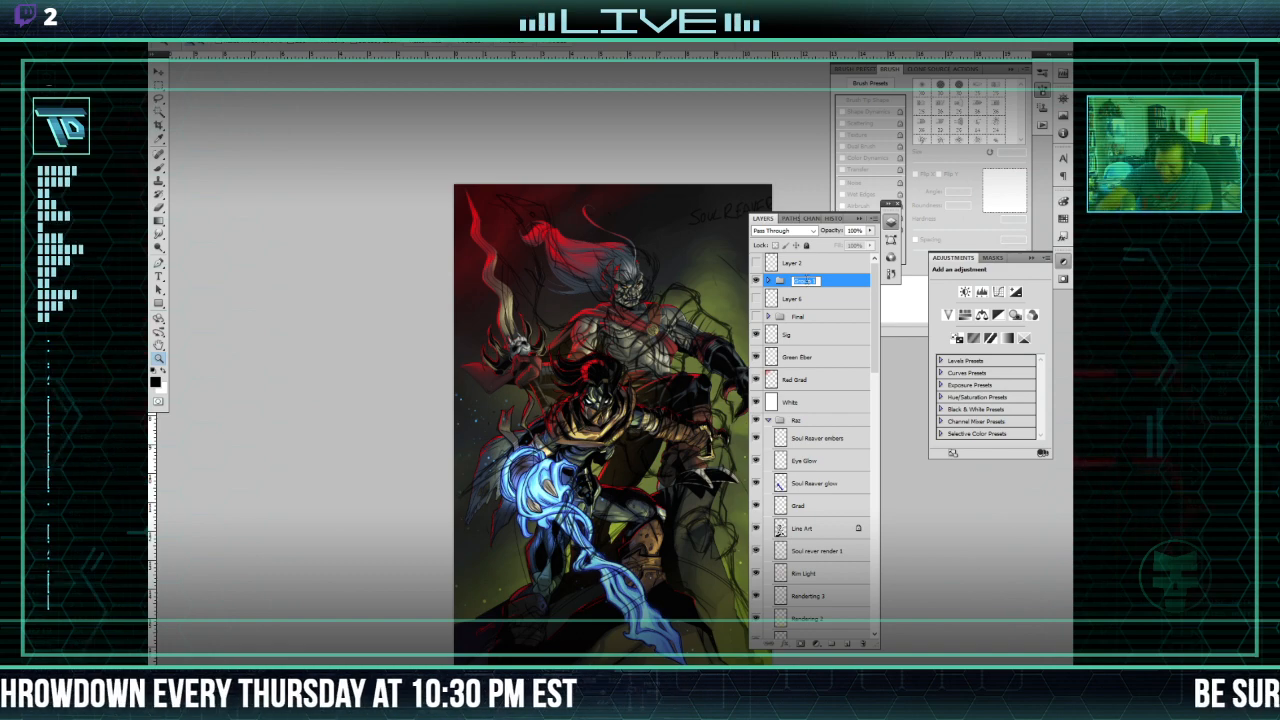
{"action": "type", "text": "Sket"}
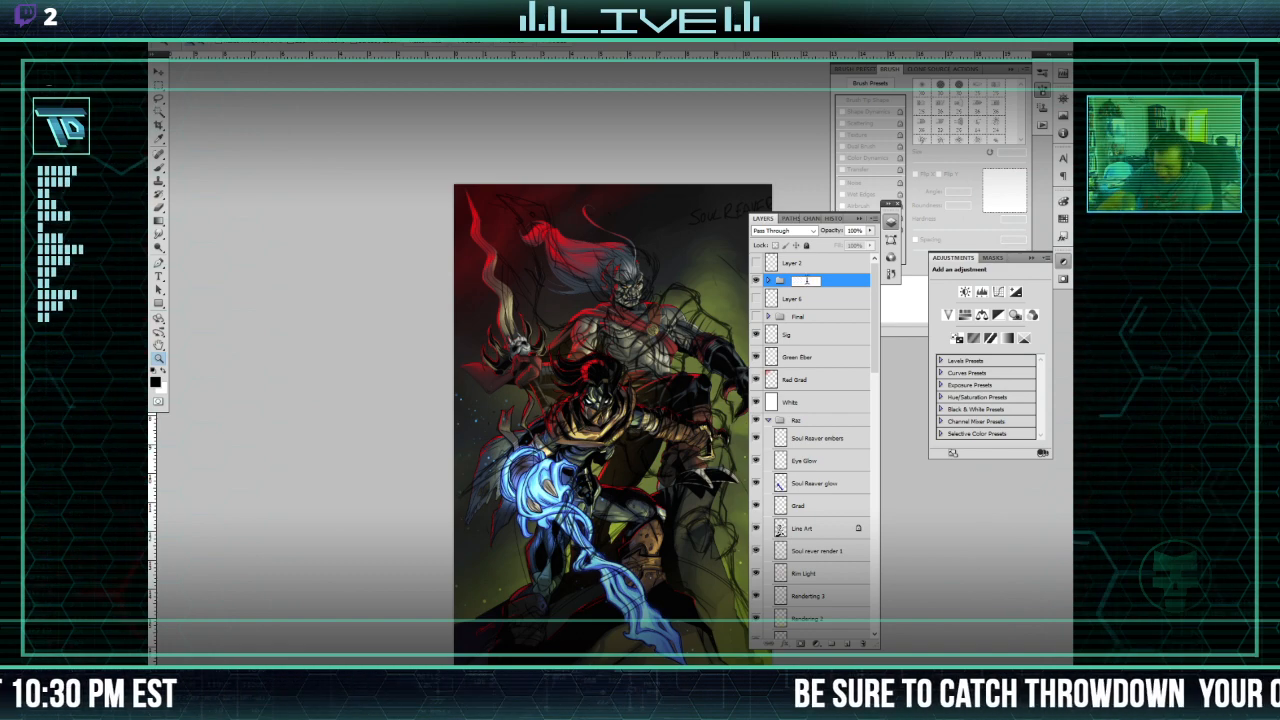
{"action": "type", "text": "Rouch sketch raw inks"}
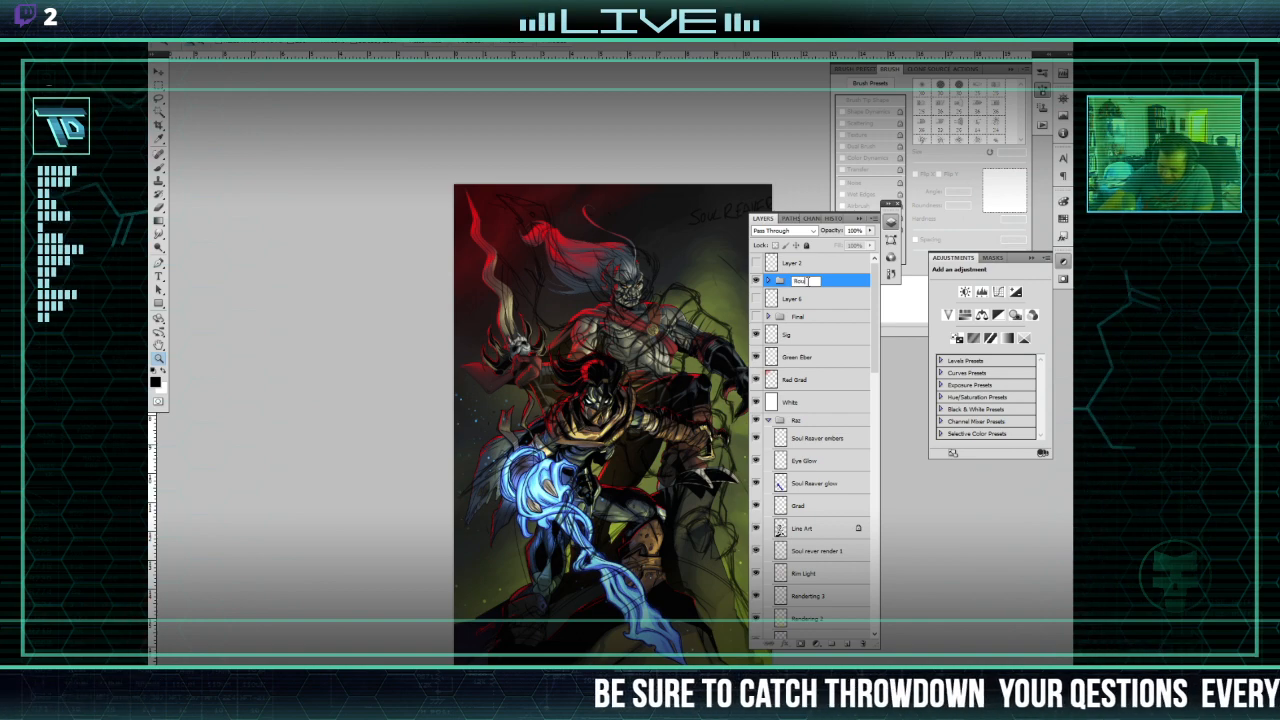
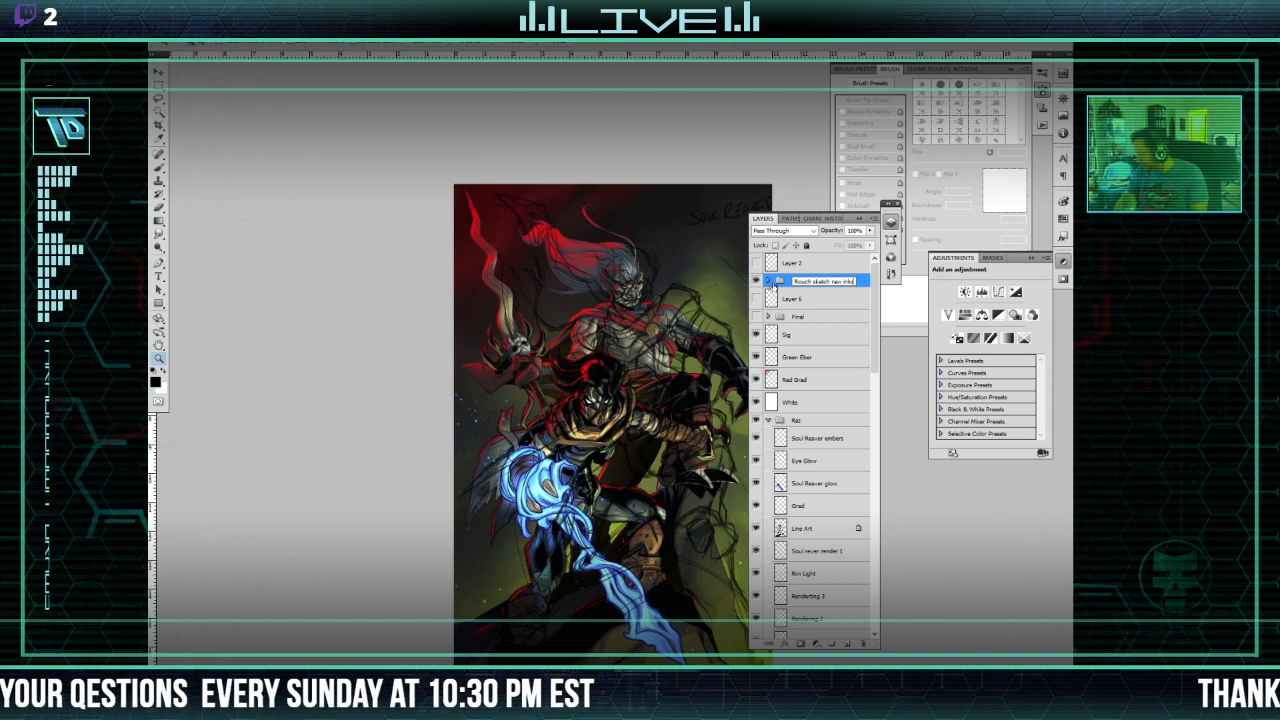
Step: Expand the Rouch sketch raw inks group and add a new layer directly below Sketch one
{"action": "left_click", "coordinate": [768, 282]}
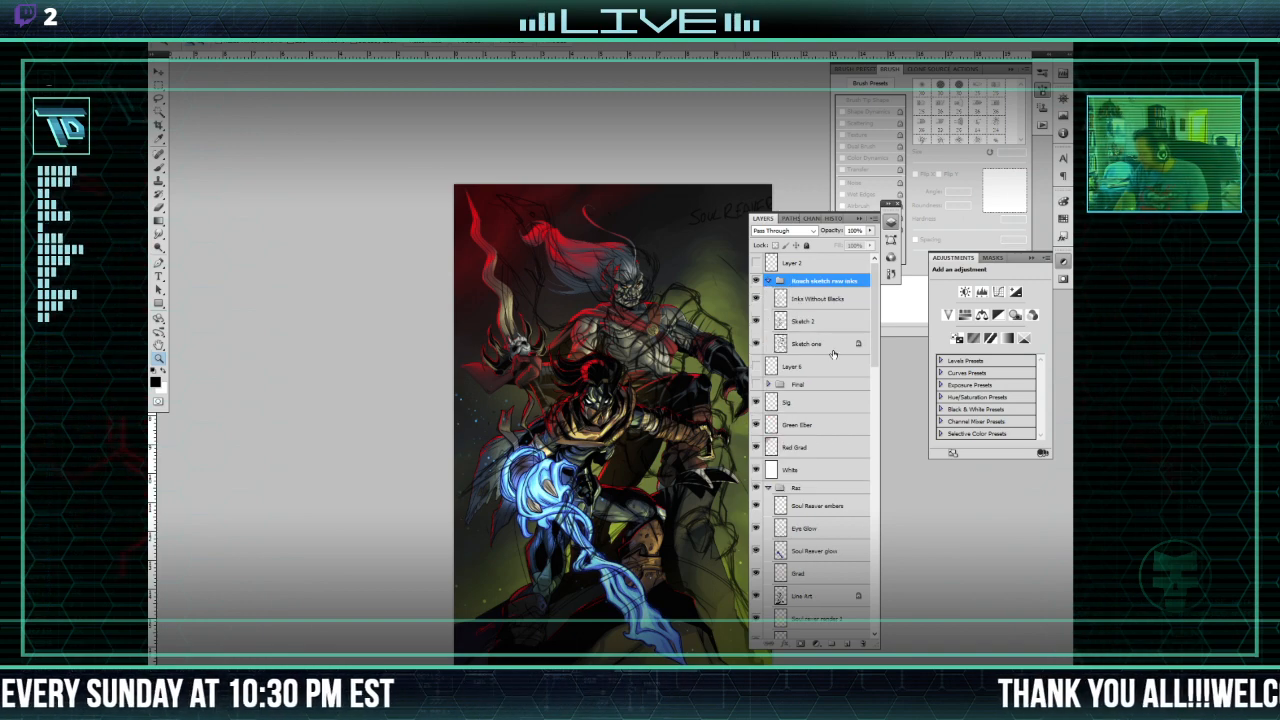
{"action": "left_click", "coordinate": [835, 343]}
{"action": "left_click", "coordinate": [875, 220]}
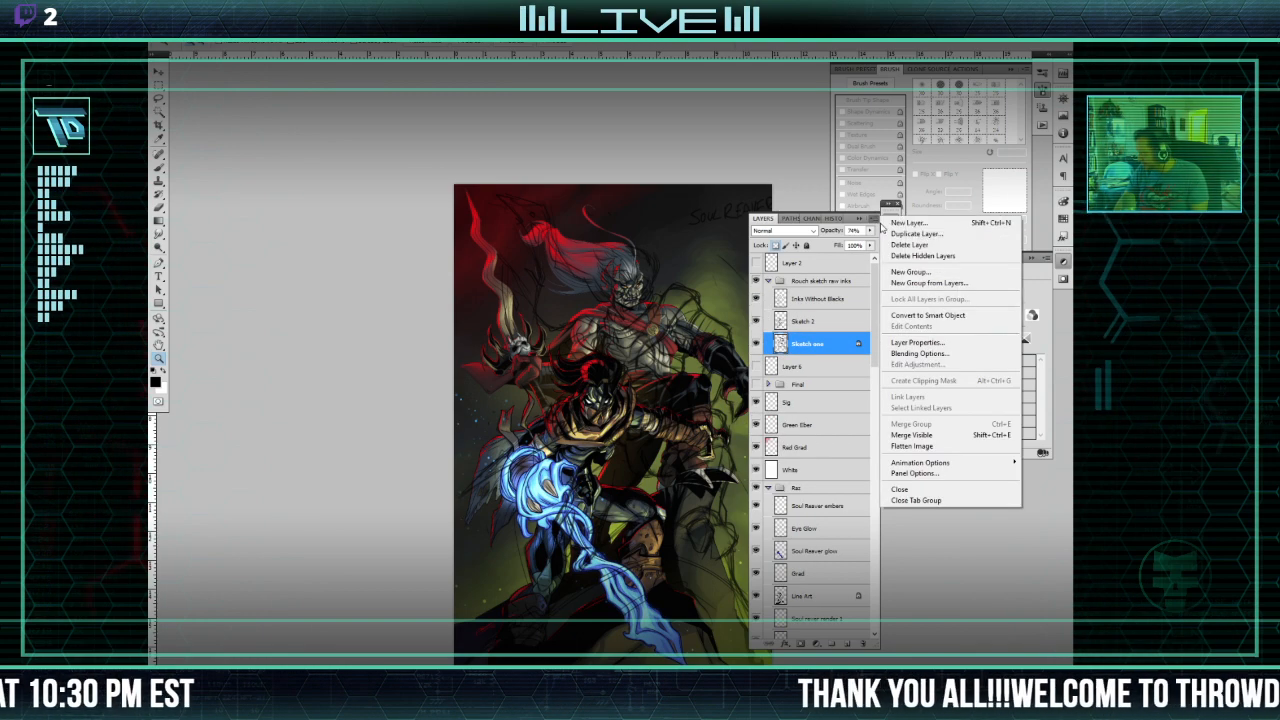
{"action": "left_click", "coordinate": [905, 226]}
{"action": "left_click", "coordinate": [716, 233]}
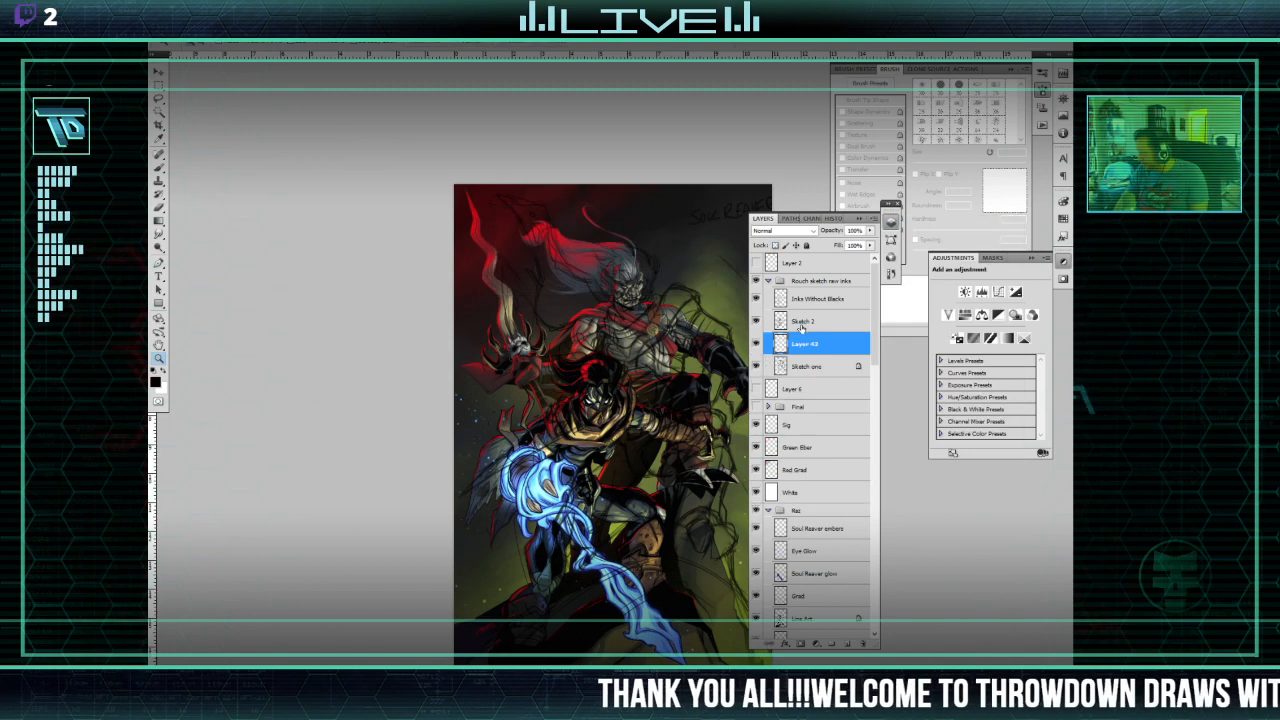
{"action": "key", "text": "ctrl+bracketleft"}
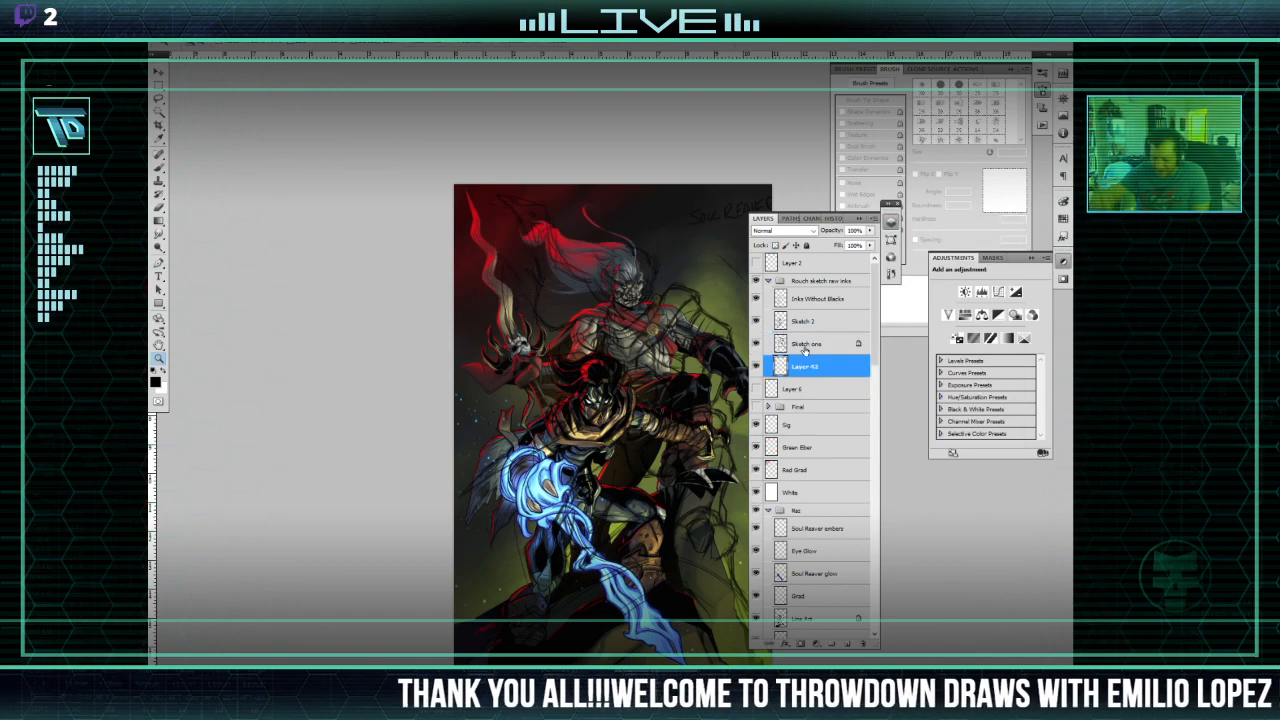
Step: Fill Layer 42 with white and hide the Inks Without Blacks, Sketch 2 and Sketch one layers above it
{"action": "key", "text": "ctrl+plus"}
{"action": "key", "text": "ctrl+BackSpace"}
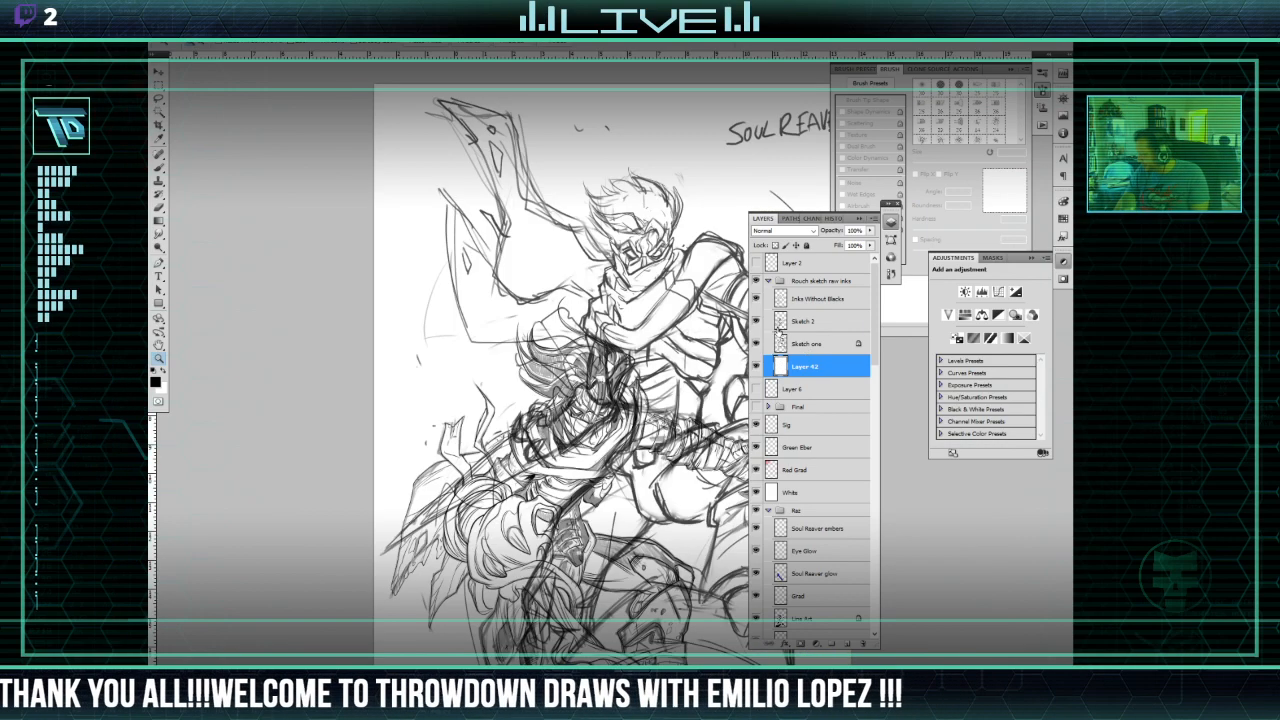
{"action": "left_click_drag", "start_coordinate": [757, 321], "coordinate": [757, 343]}
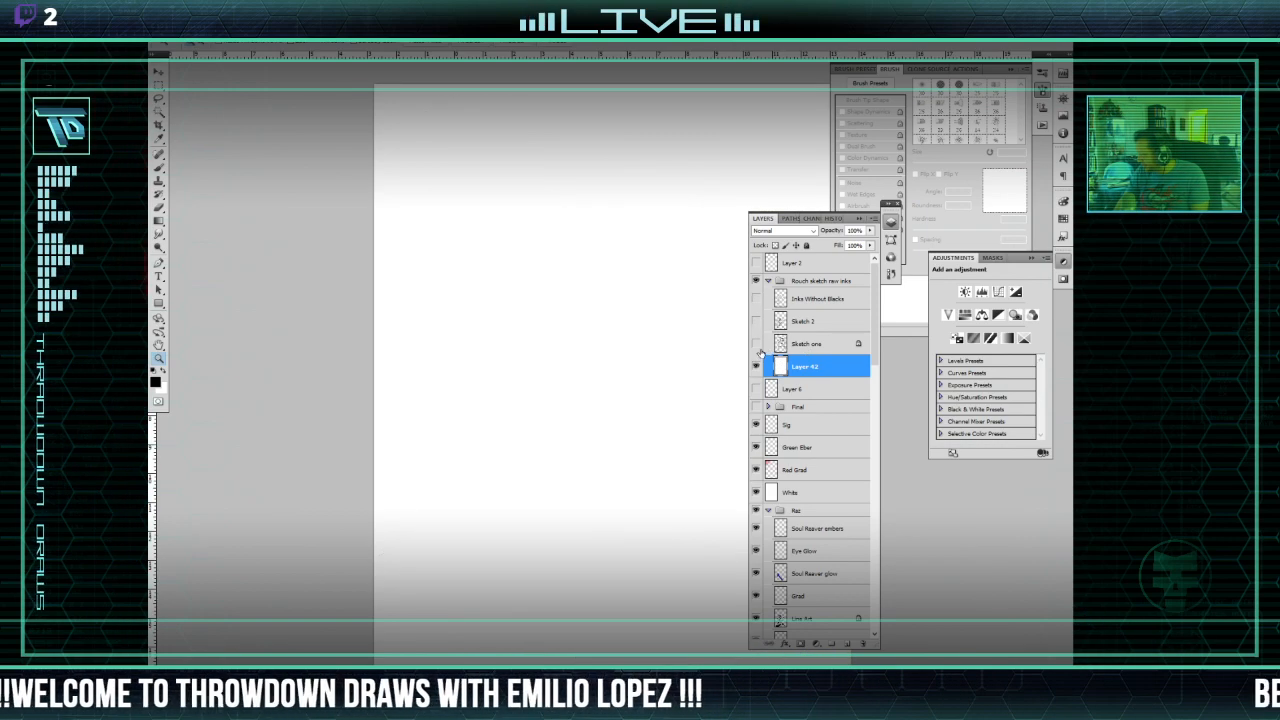
Step: Toggle the Sketch one and Inks Without Blacks layers on and off to review them, leaving both hidden
{"action": "left_click", "coordinate": [757, 343]}
{"action": "left_click", "coordinate": [757, 343]}
{"action": "left_click", "coordinate": [757, 298]}
{"action": "left_click", "coordinate": [757, 298]}
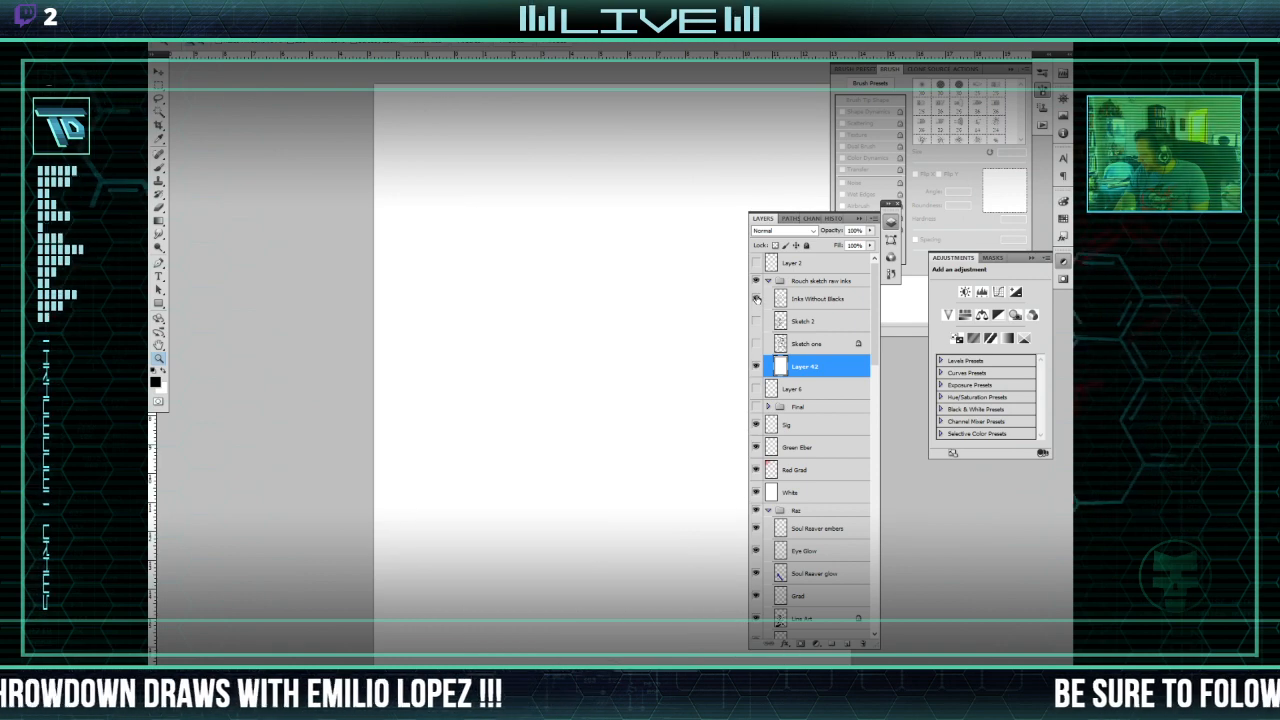
{"action": "left_click", "coordinate": [757, 298]}
{"action": "left_click", "coordinate": [757, 298]}
{"action": "left_click", "coordinate": [805, 321]}
{"action": "left_click", "coordinate": [757, 298]}
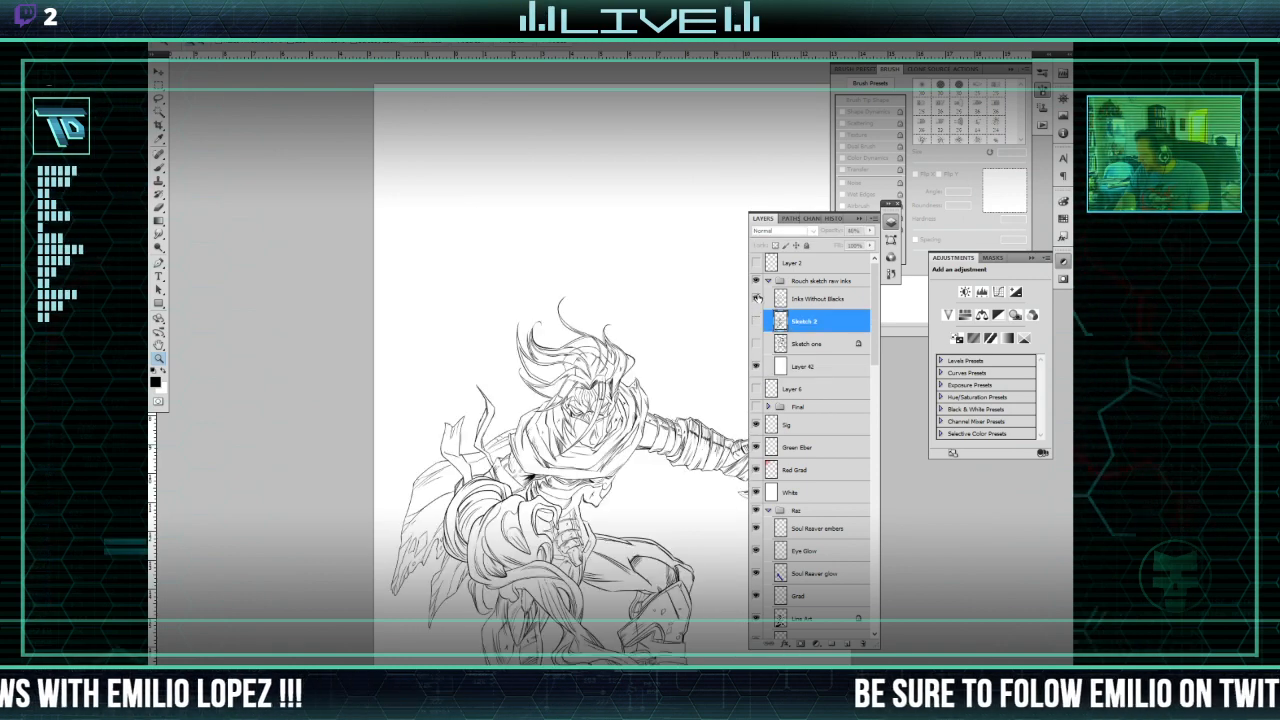
{"action": "left_click", "coordinate": [757, 298]}
{"action": "left_click", "coordinate": [757, 298]}
{"action": "left_click", "coordinate": [757, 298]}
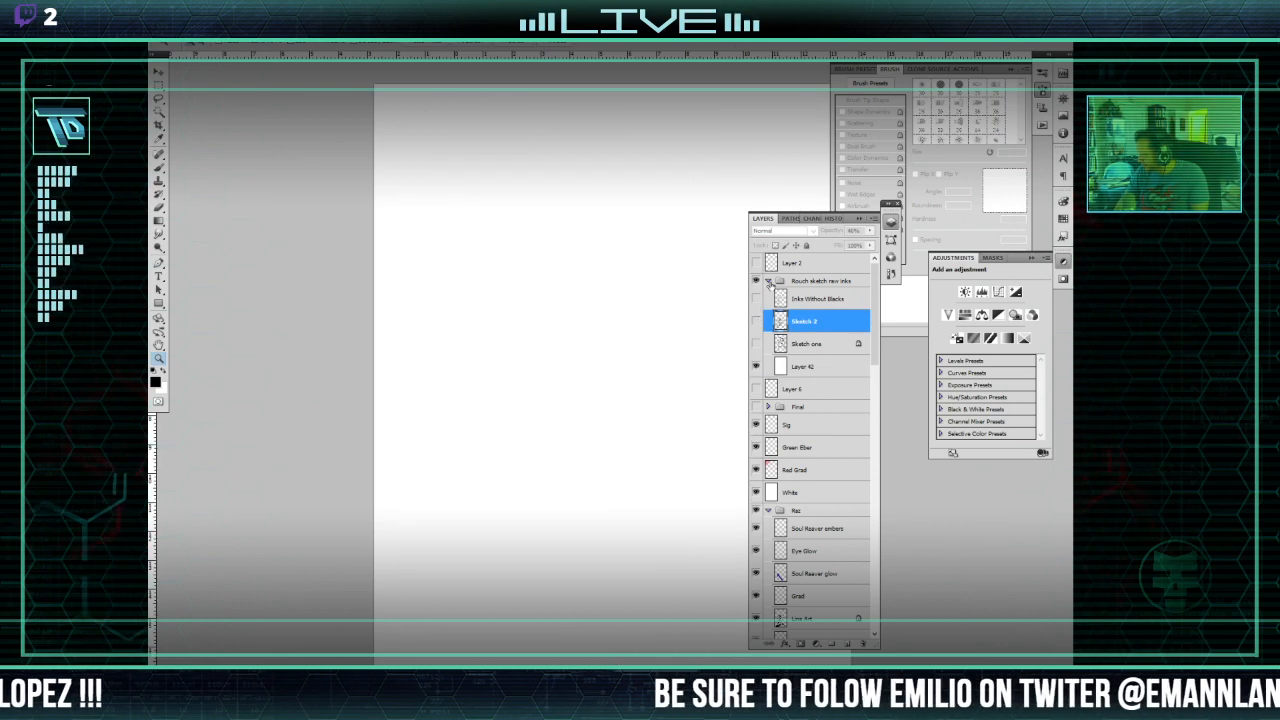
Step: Collapse the Rough sketch raw inks group, move it directly below the Flats layer and hide it
{"action": "left_click", "coordinate": [768, 281]}
{"action": "left_click", "coordinate": [808, 282]}
{"action": "mouse_move", "coordinate": [837, 281]}
{"action": "left_mouse_down"}
{"action": "mouse_move", "coordinate": [804, 642]}
{"action": "mouse_move", "coordinate": [785, 286]}
{"action": "left_mouse_up"}
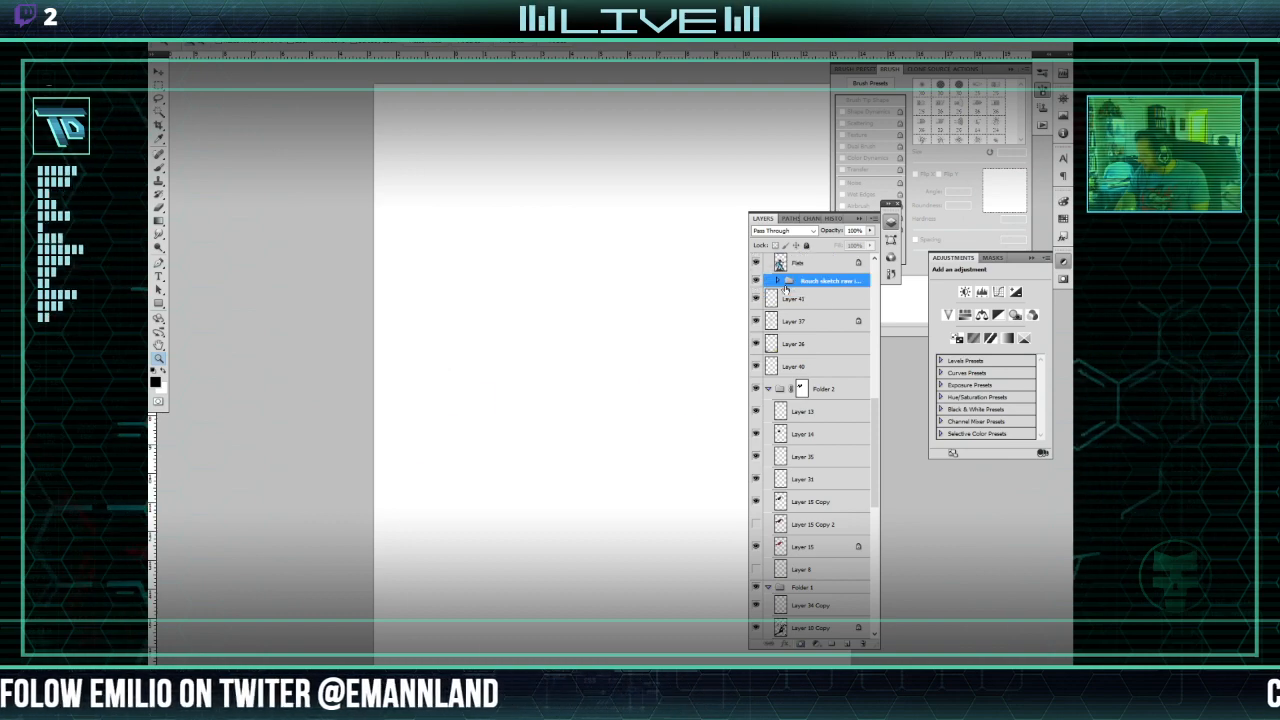
{"action": "scroll", "coordinate": [815, 338], "scroll_direction": "up", "scroll_amount": 2}
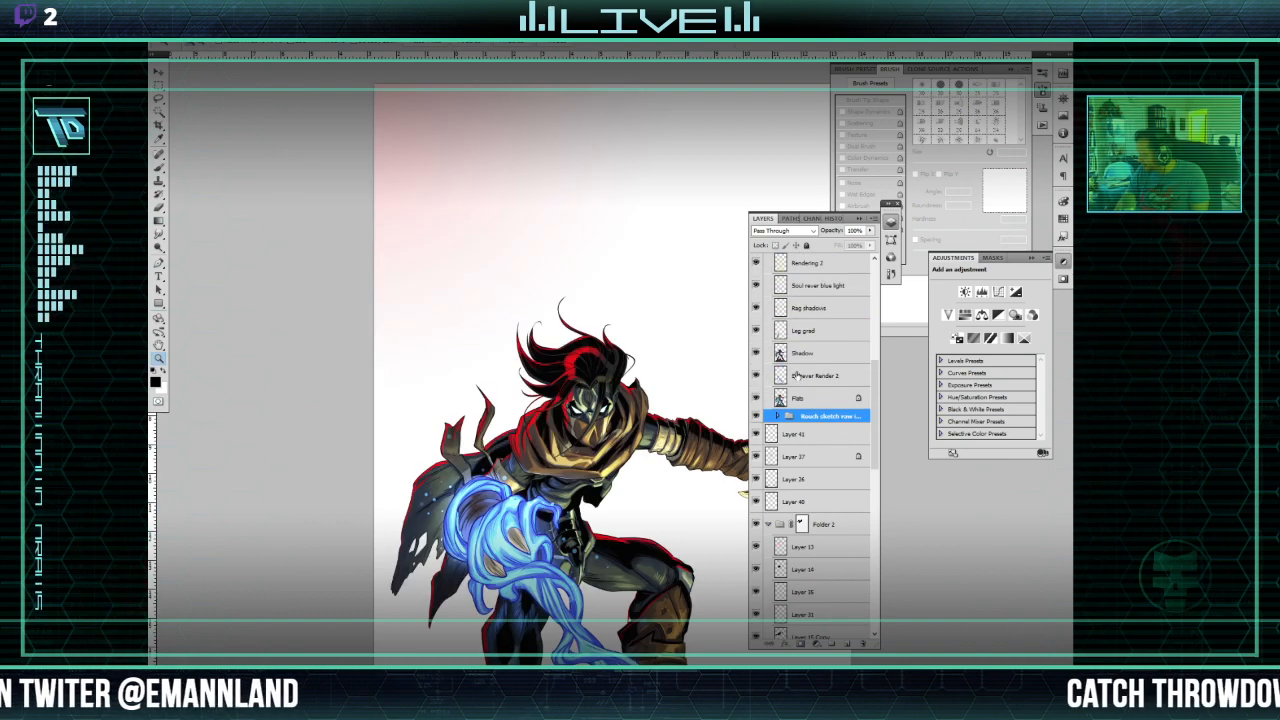
{"action": "left_click", "coordinate": [756, 416]}
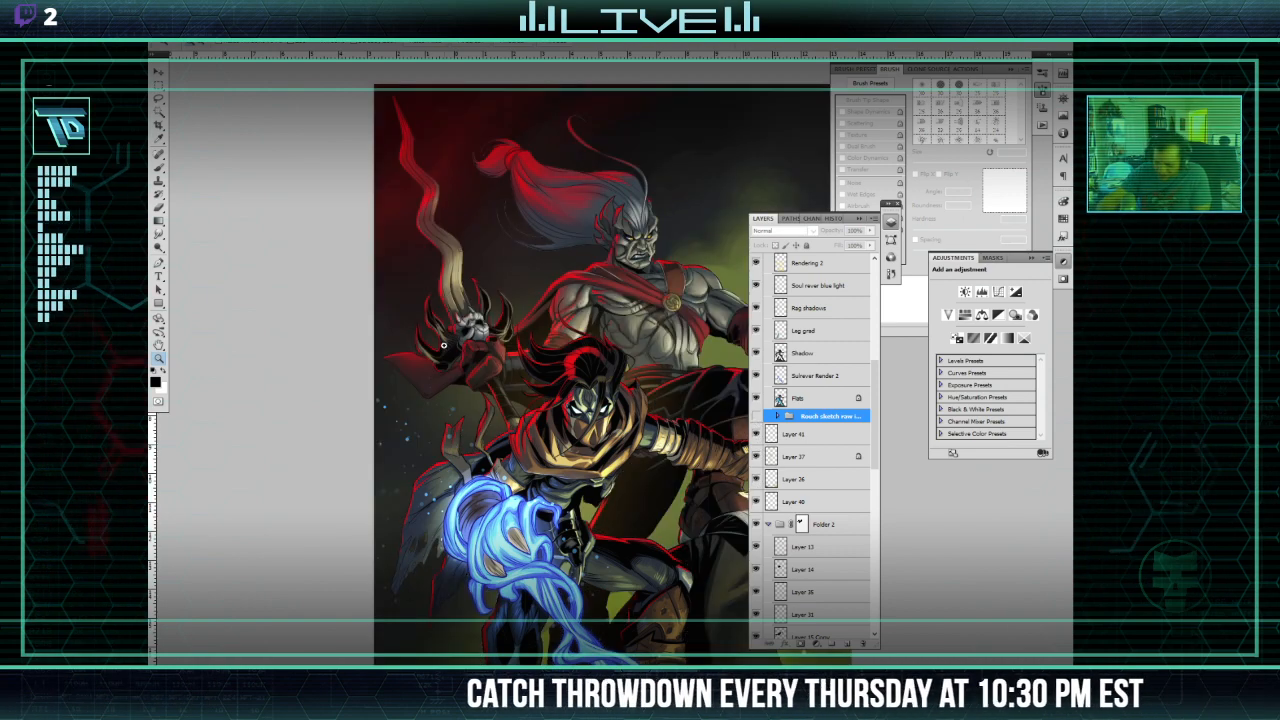
{"action": "scroll", "coordinate": [443, 345], "scroll_direction": "down", "scroll_amount": 5}
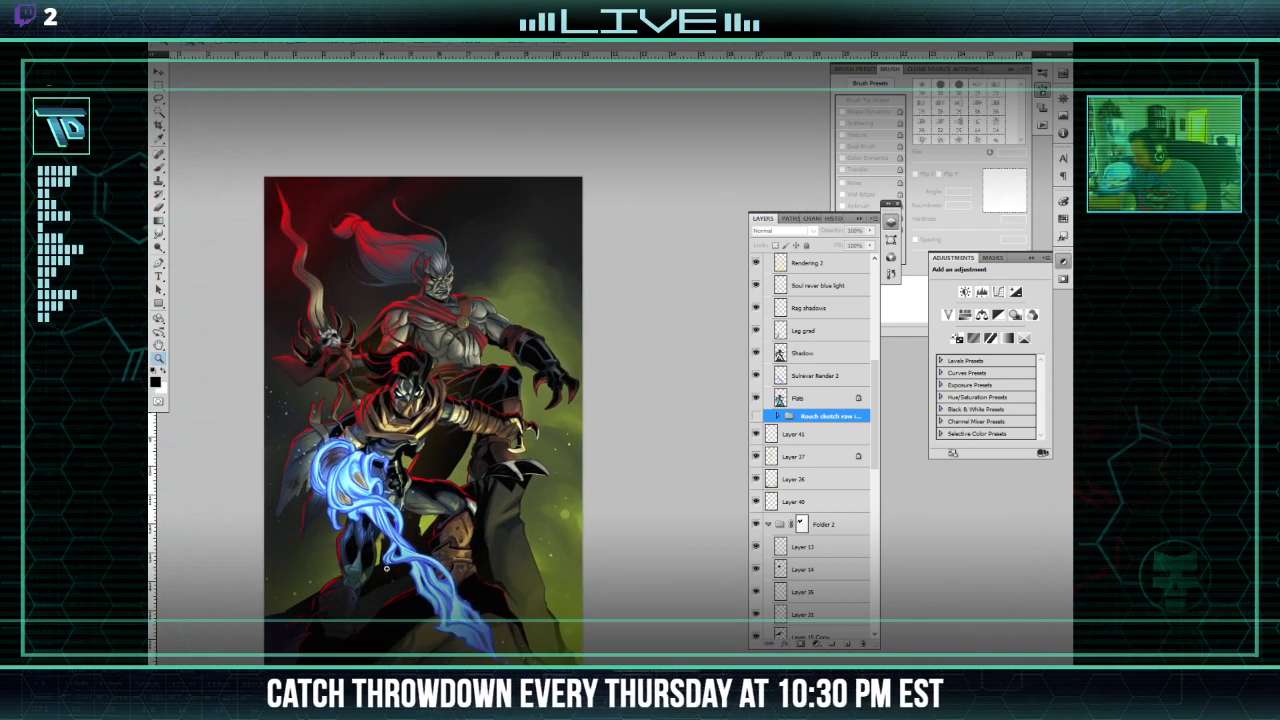
Step: Try to delete the content of Layer 41, then undo the attempt
{"action": "left_click", "coordinate": [792, 434]}
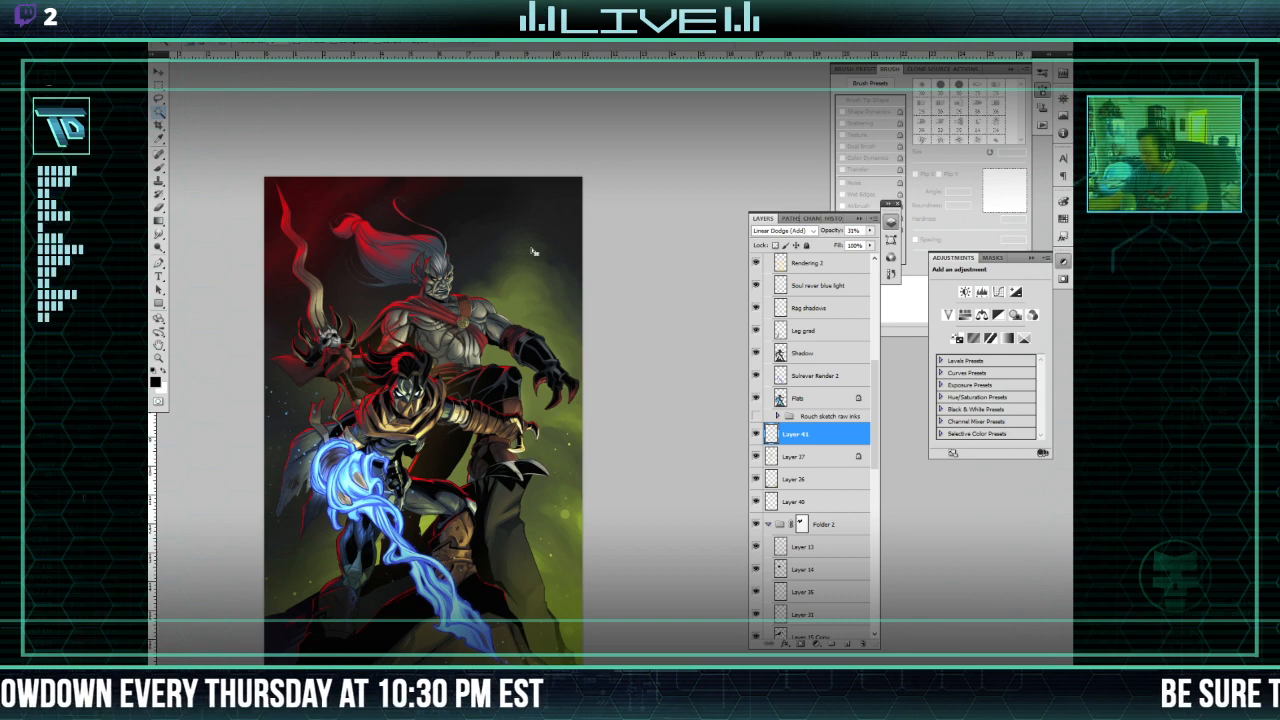
{"action": "key", "text": "Delete"}
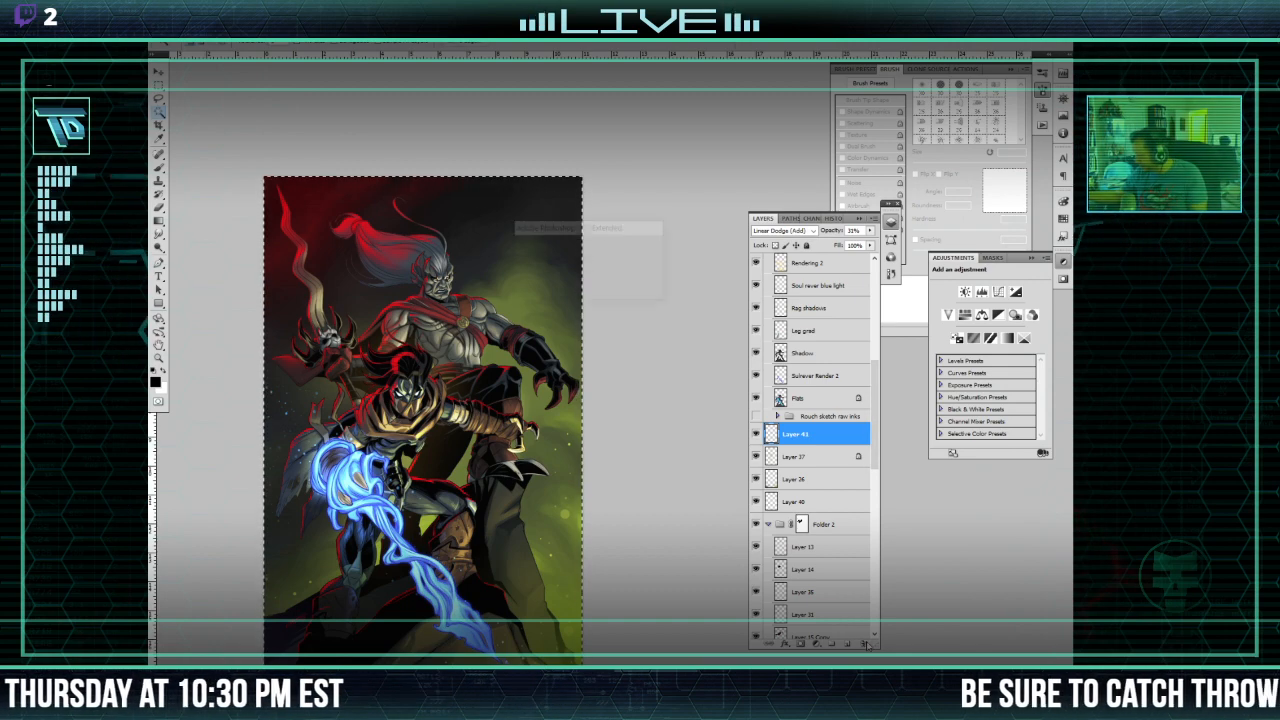
{"action": "key", "text": "Return"}
{"action": "key", "text": "ctrl+z"}
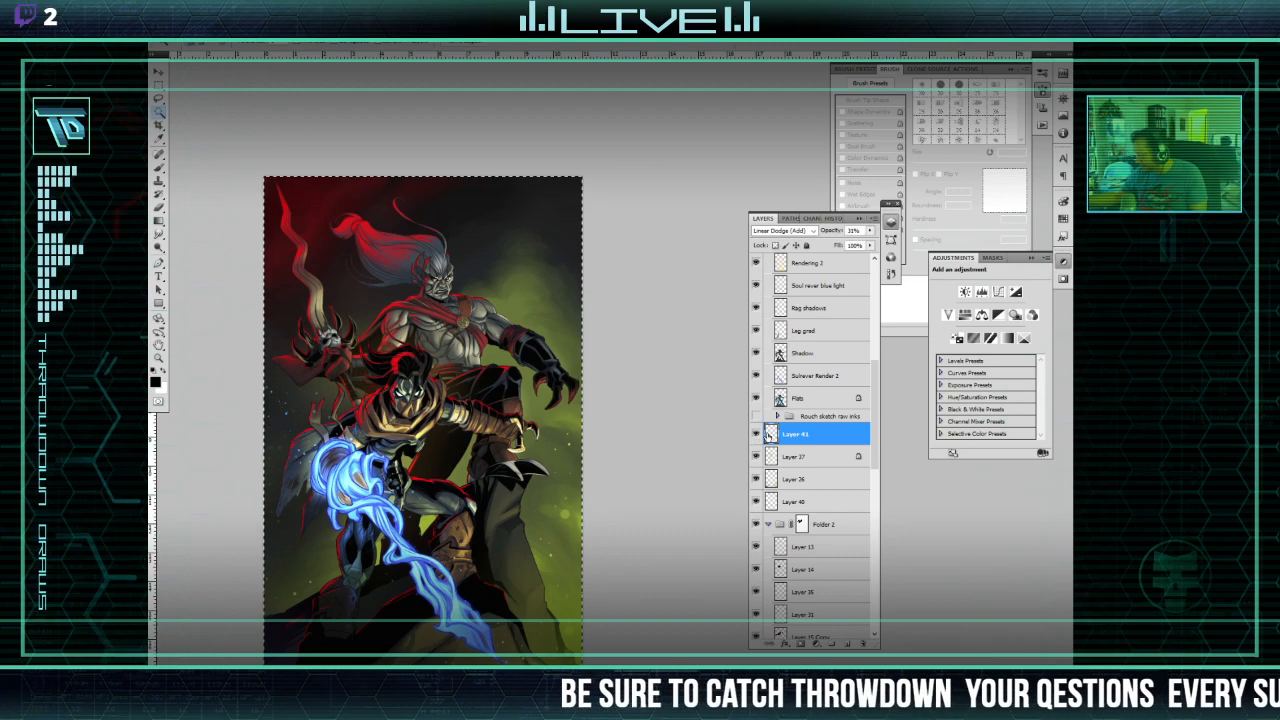
Step: Examine the white-haired figure's head up close and check what Layer 37 contributes by switching its visibility
{"action": "left_click", "coordinate": [158, 357]}
{"action": "left_click_drag", "start_coordinate": [404, 228], "coordinate": [464, 296]}
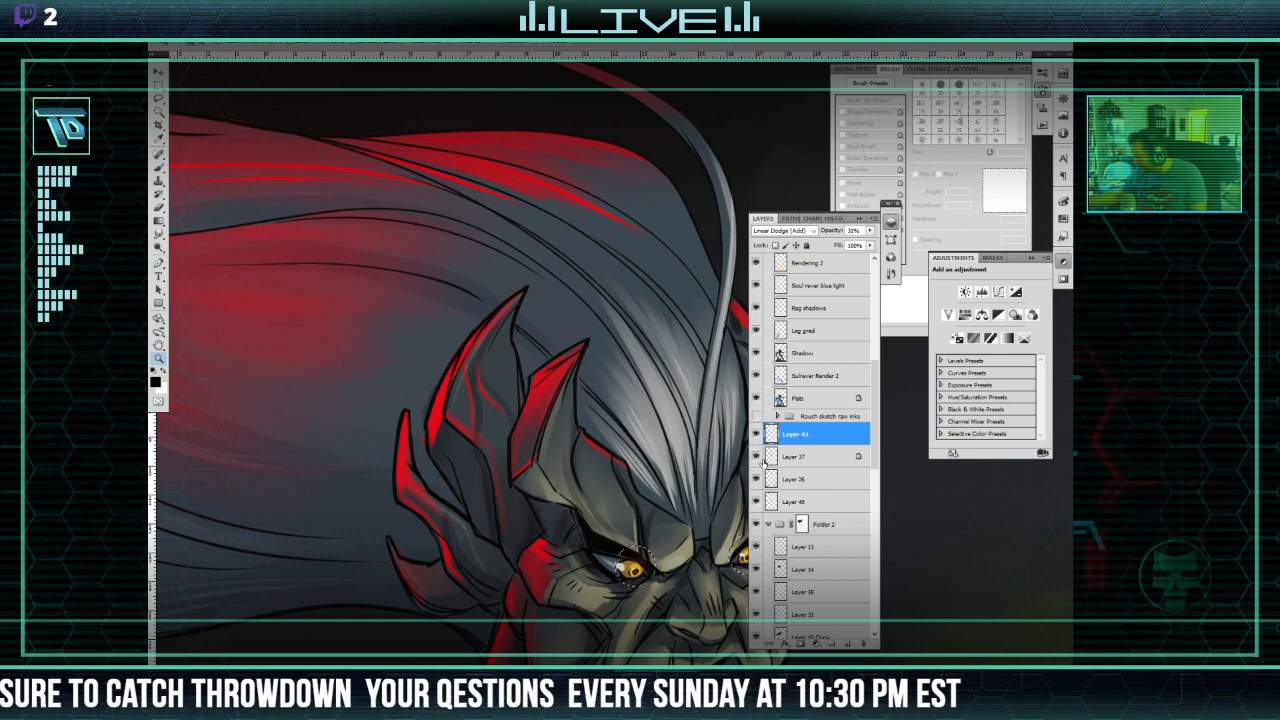
{"action": "key", "text": "ctrl+minus"}
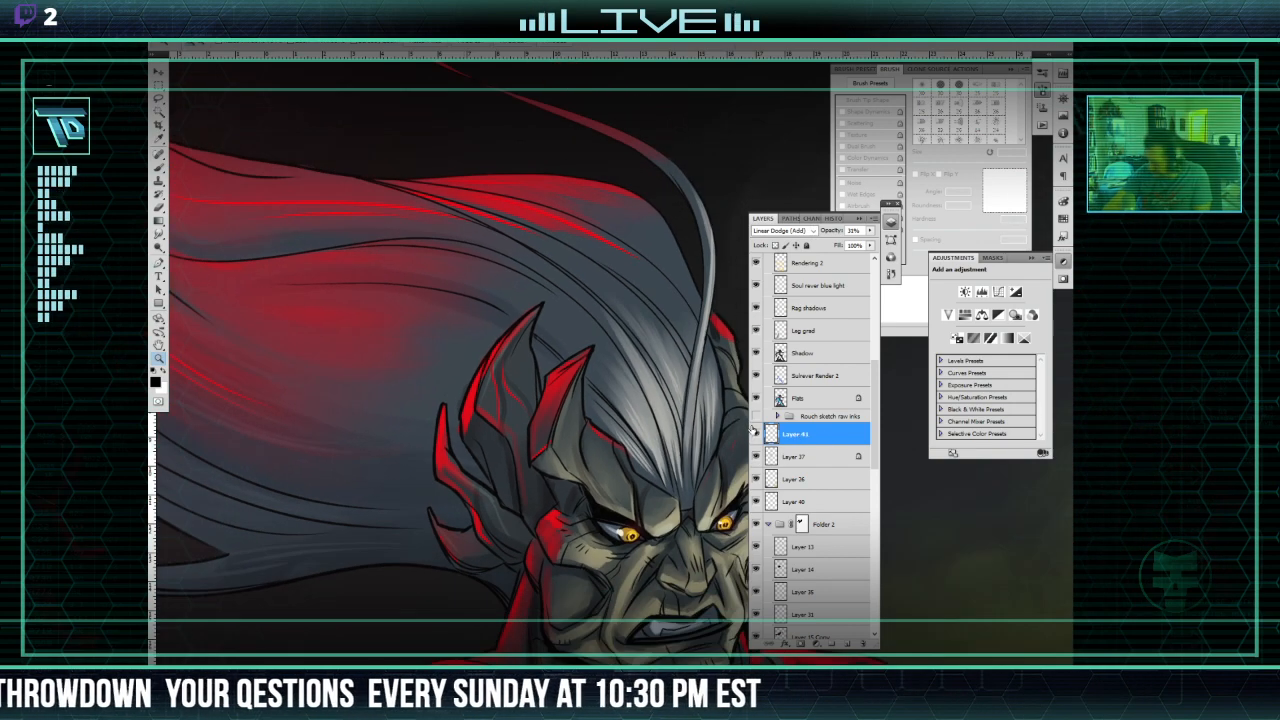
{"action": "key", "text": "ctrl+minus"}
{"action": "key", "text": "ctrl+minus"}
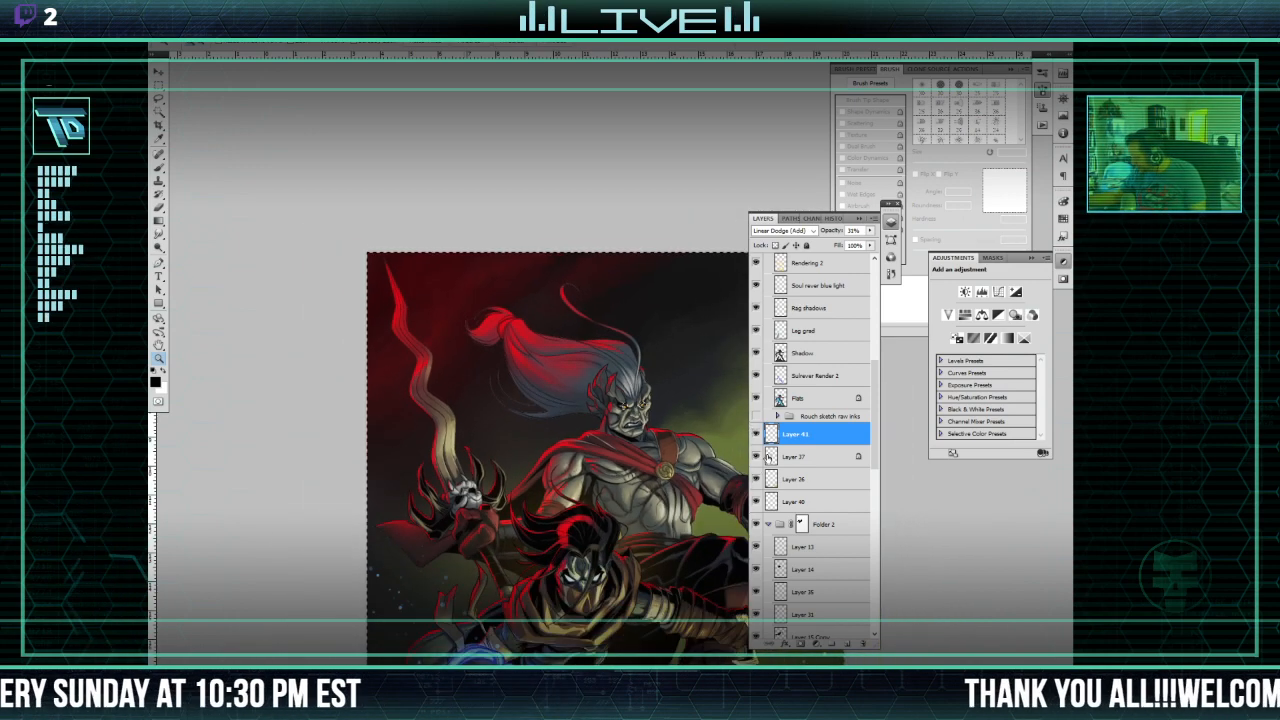
{"action": "left_click_drag", "start_coordinate": [640, 612], "coordinate": [570, 400]}
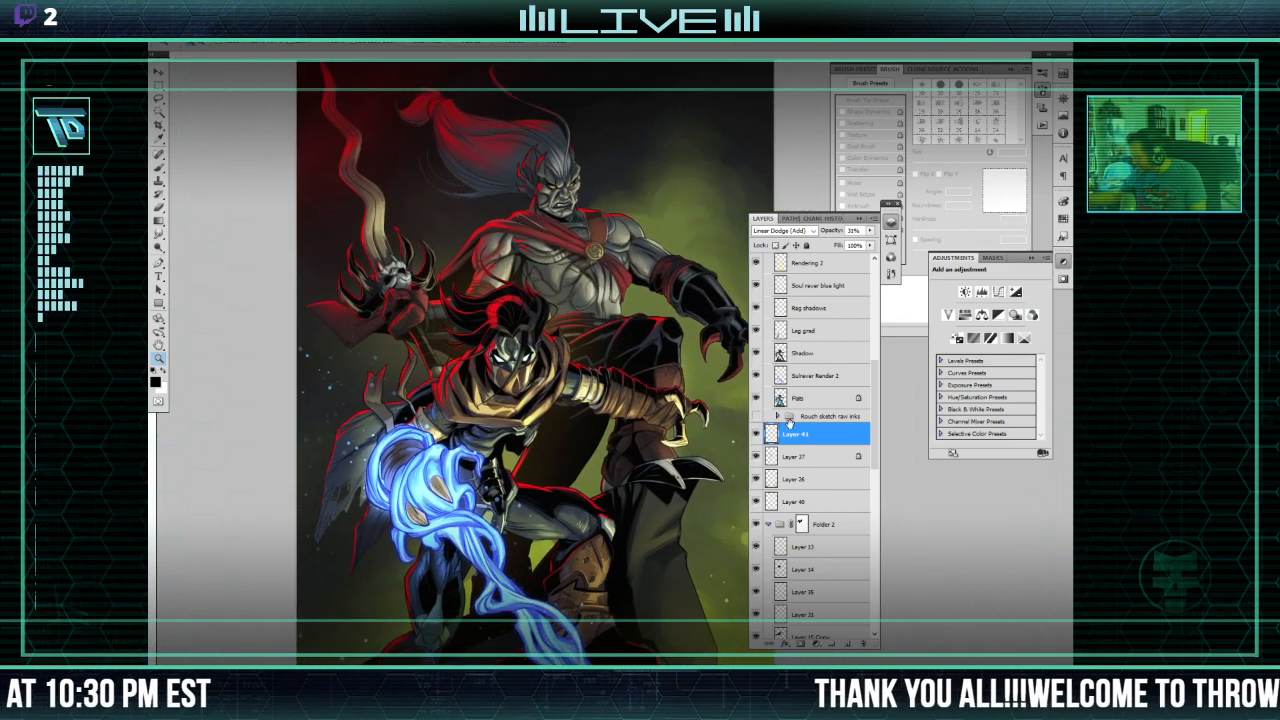
{"action": "left_click", "coordinate": [757, 457]}
{"action": "left_click", "coordinate": [757, 457]}
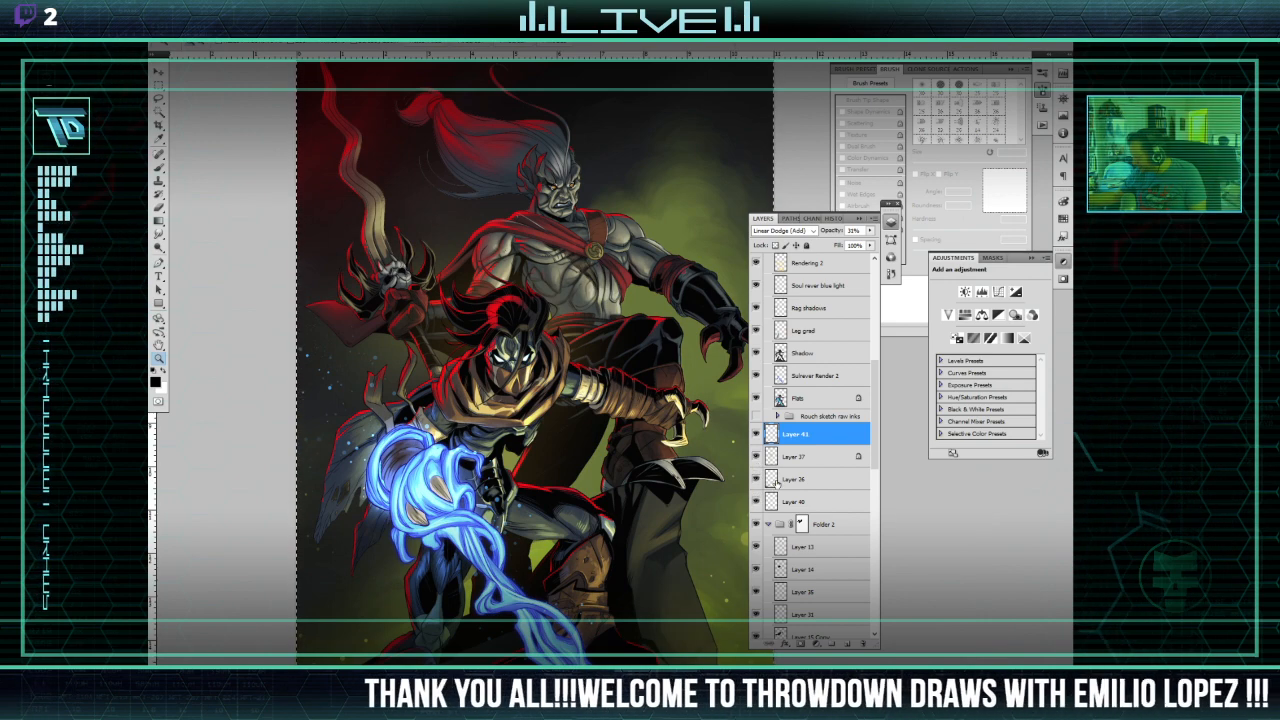
Step: Move Layer 41 below Layers 37 and 26 so it sits directly above Layer 40
{"action": "left_click", "coordinate": [795, 457]}
{"action": "left_click", "coordinate": [793, 502], "text": "shift"}
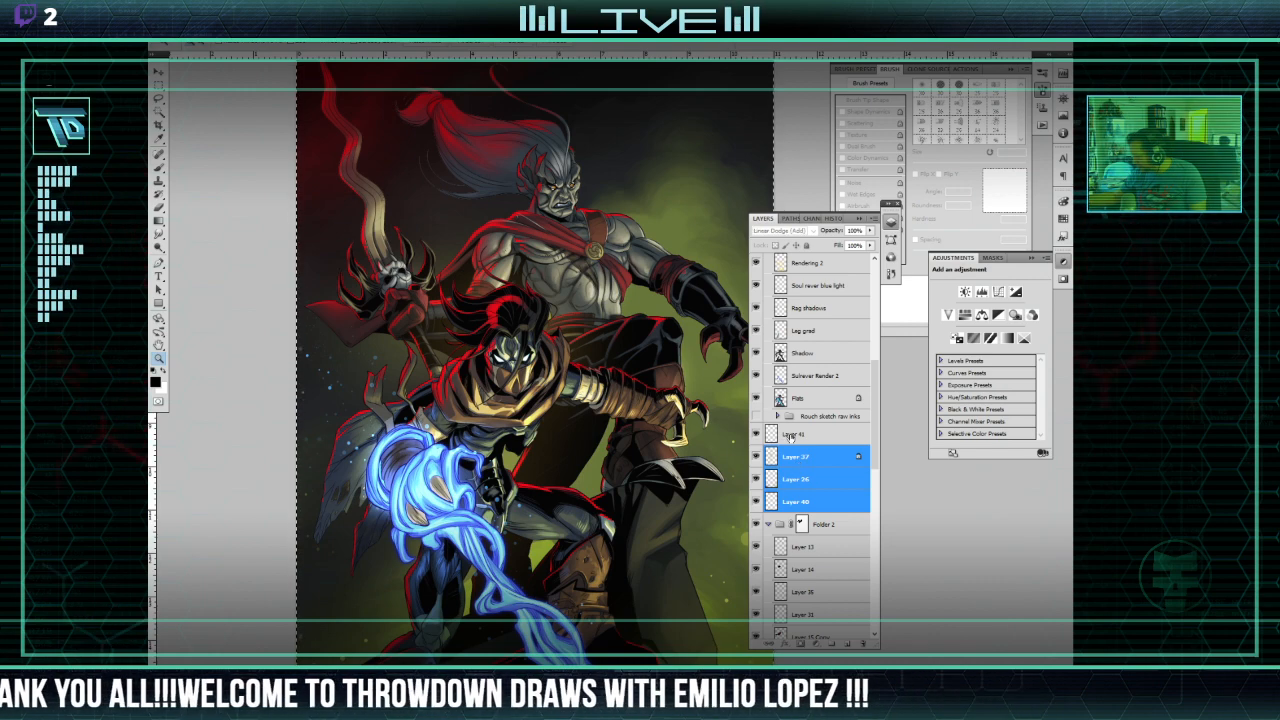
{"action": "left_click_drag", "start_coordinate": [791, 436], "coordinate": [800, 490]}
{"action": "left_click", "coordinate": [795, 434]}
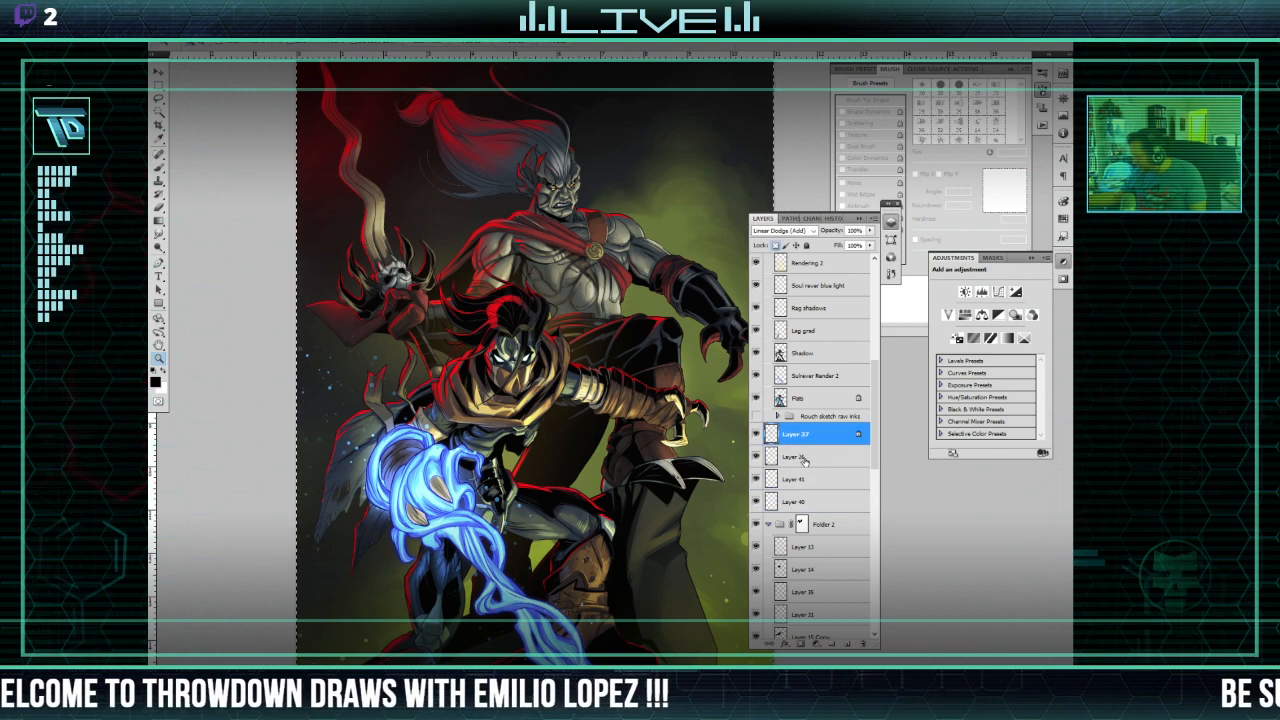
{"action": "left_click", "coordinate": [804, 457], "text": "shift"}
{"action": "left_click_drag", "start_coordinate": [799, 440], "coordinate": [803, 432]}
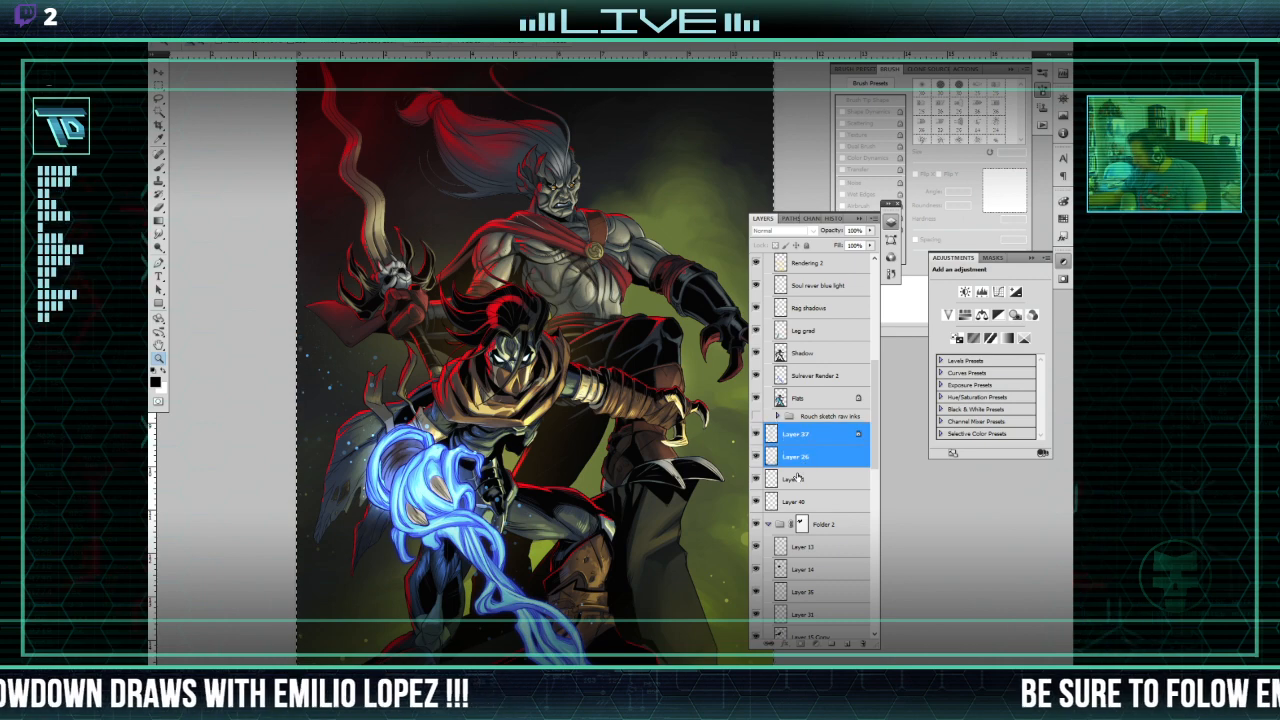
Step: Rename the masked Folder 2 group as Cape
{"action": "left_click", "coordinate": [797, 479]}
{"action": "left_click", "coordinate": [768, 524]}
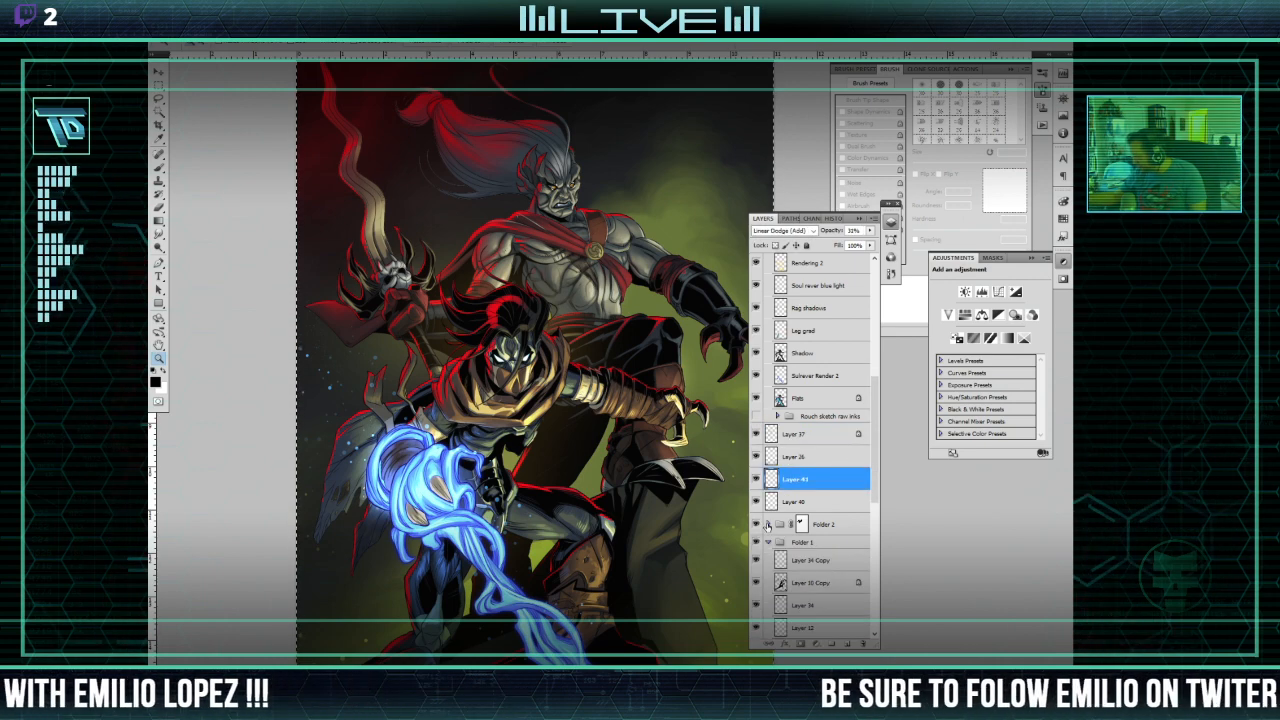
{"action": "left_click", "coordinate": [768, 524]}
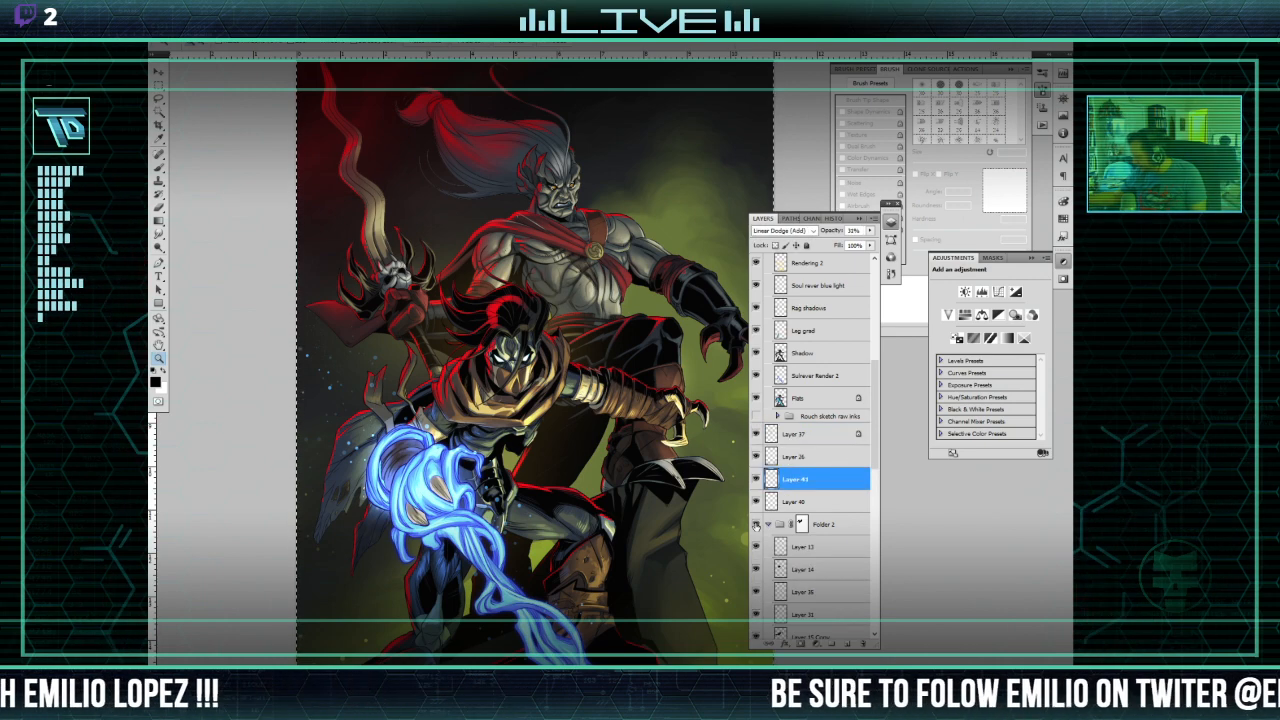
{"action": "double_click", "coordinate": [820, 524]}
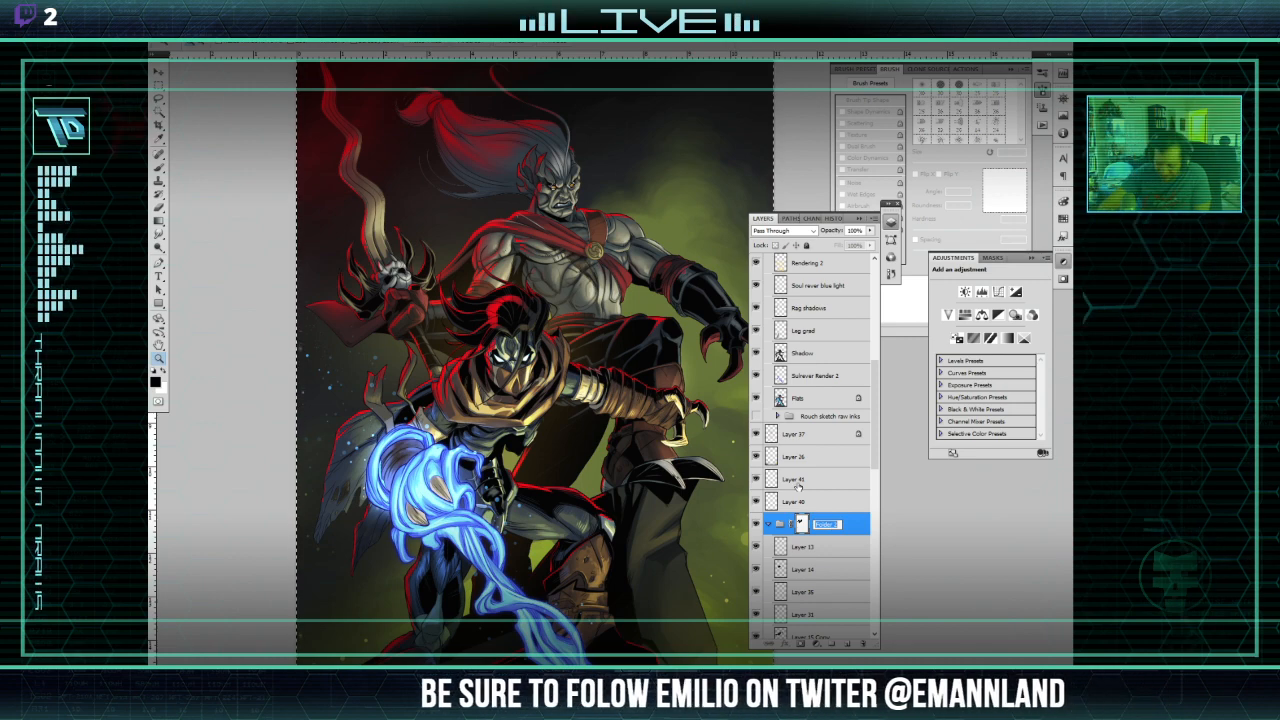
{"action": "type", "text": "Cape"}
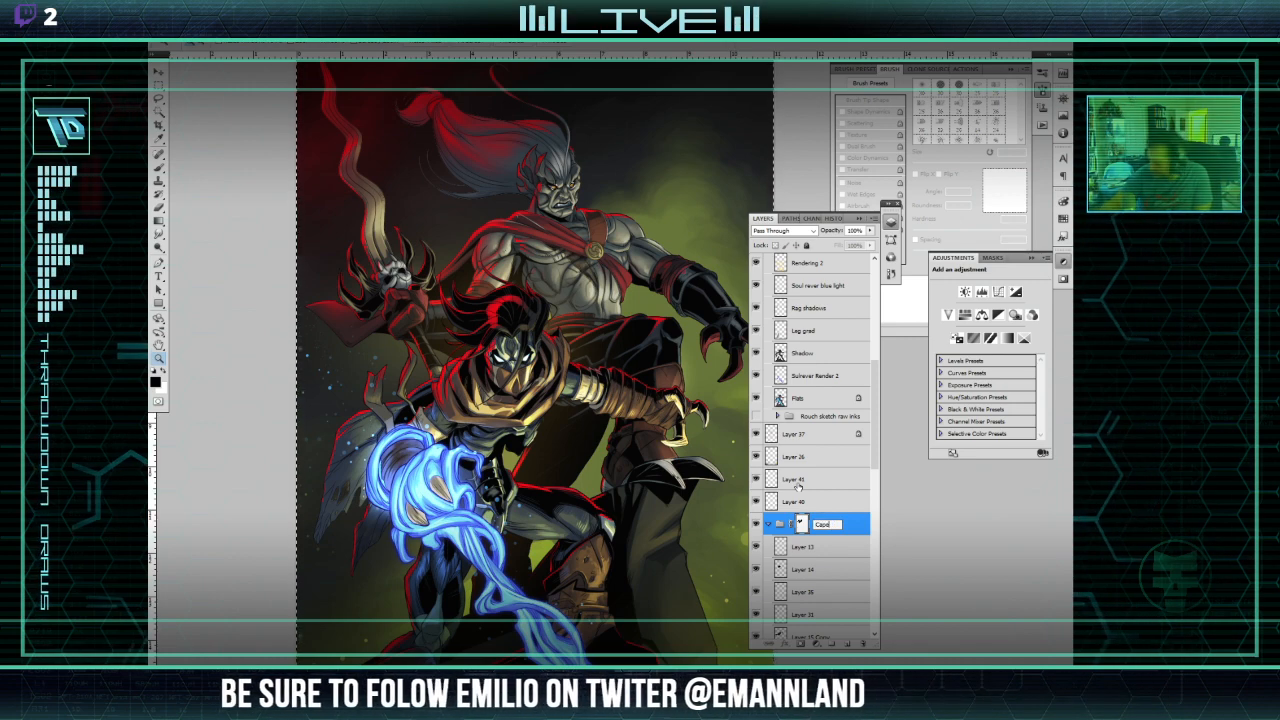
{"action": "left_click", "coordinate": [800, 456]}
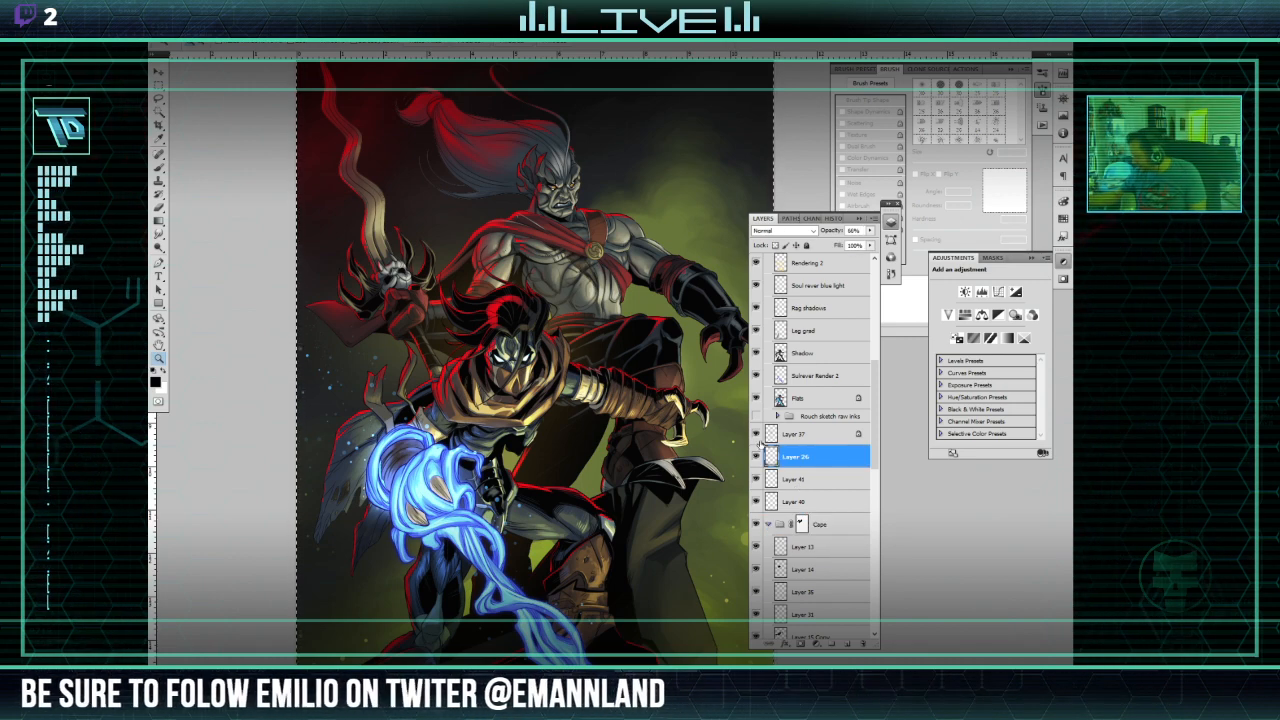
Step: Group all layers from Layer 41 down to Layer 11 and check the group's content by switching its visibility
{"action": "left_click", "coordinate": [810, 479]}
{"action": "left_click_drag", "start_coordinate": [873, 360], "coordinate": [872, 566]}
{"action": "scroll", "coordinate": [870, 570], "scroll_direction": "down", "scroll_amount": 2}
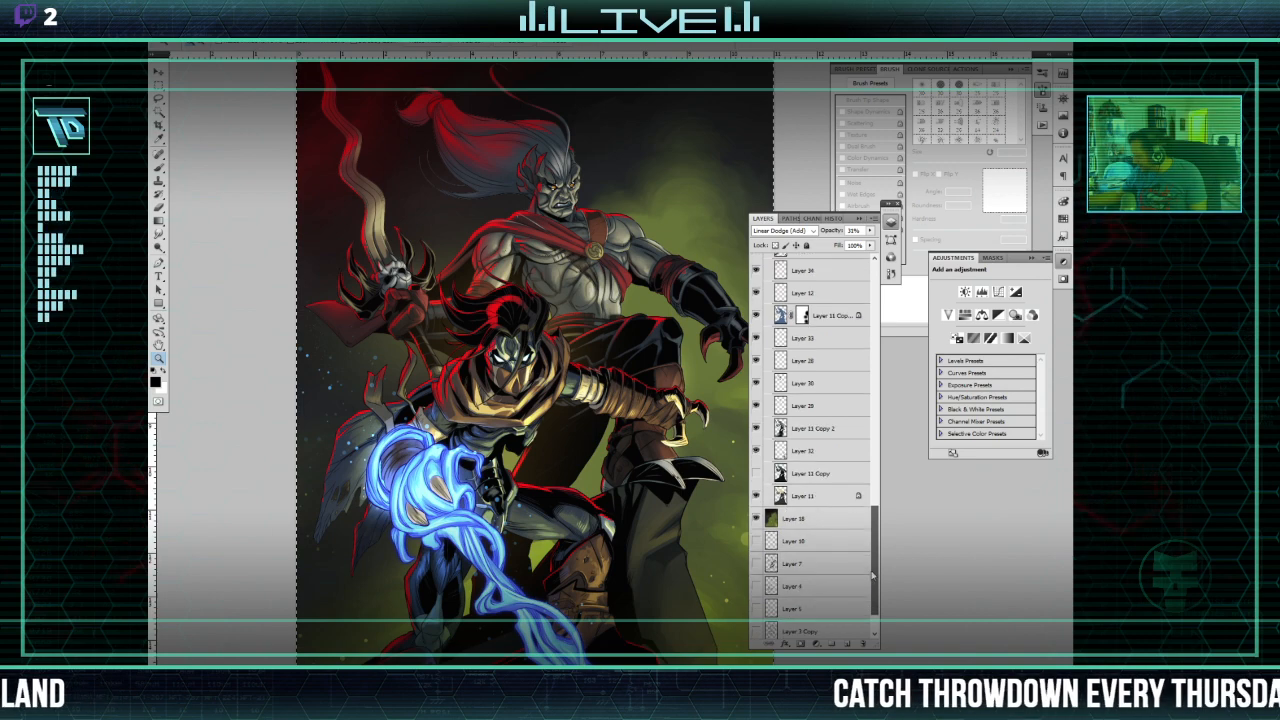
{"action": "left_click", "coordinate": [830, 497], "text": "shift"}
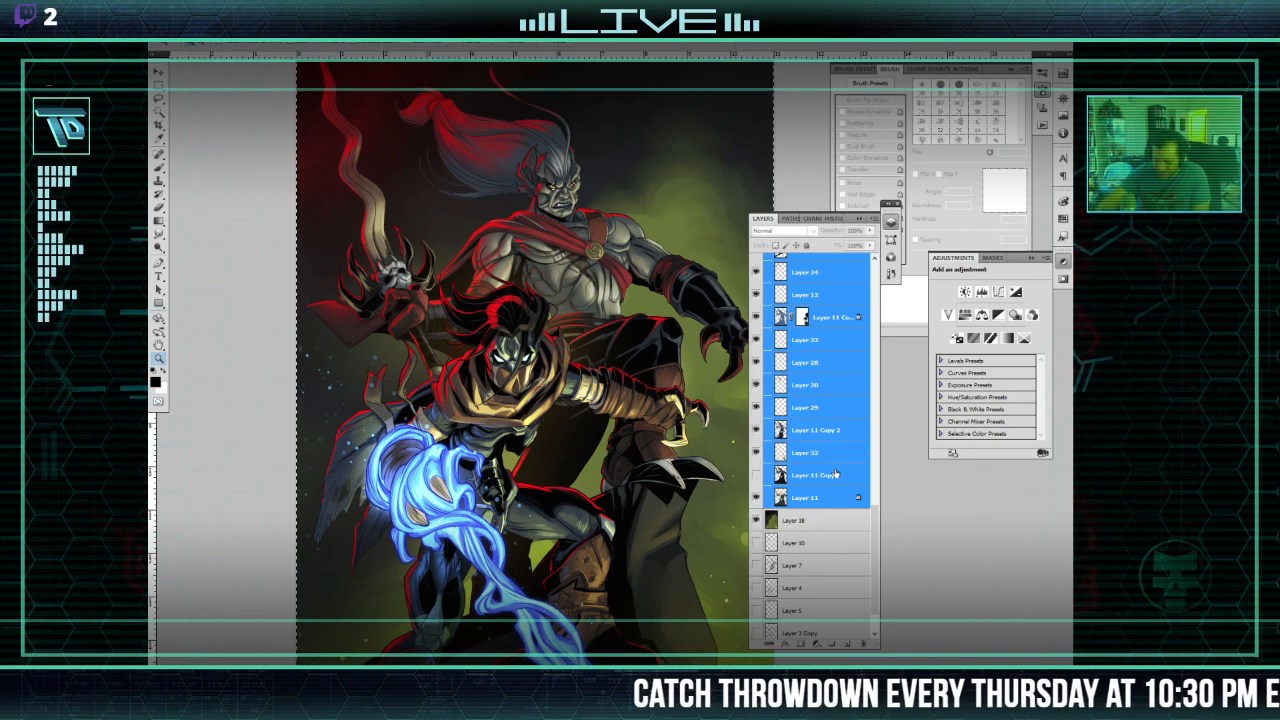
{"action": "key", "text": "ctrl+g"}
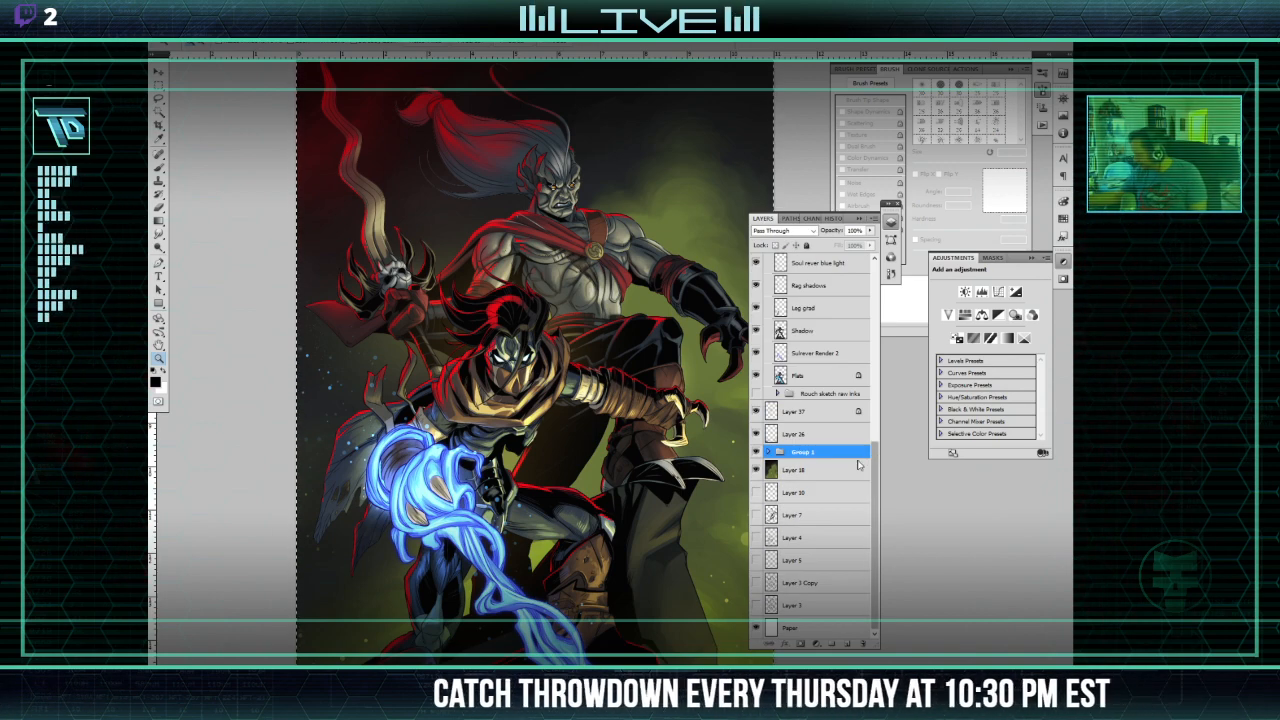
{"action": "left_click", "coordinate": [756, 452]}
{"action": "left_click", "coordinate": [756, 452]}
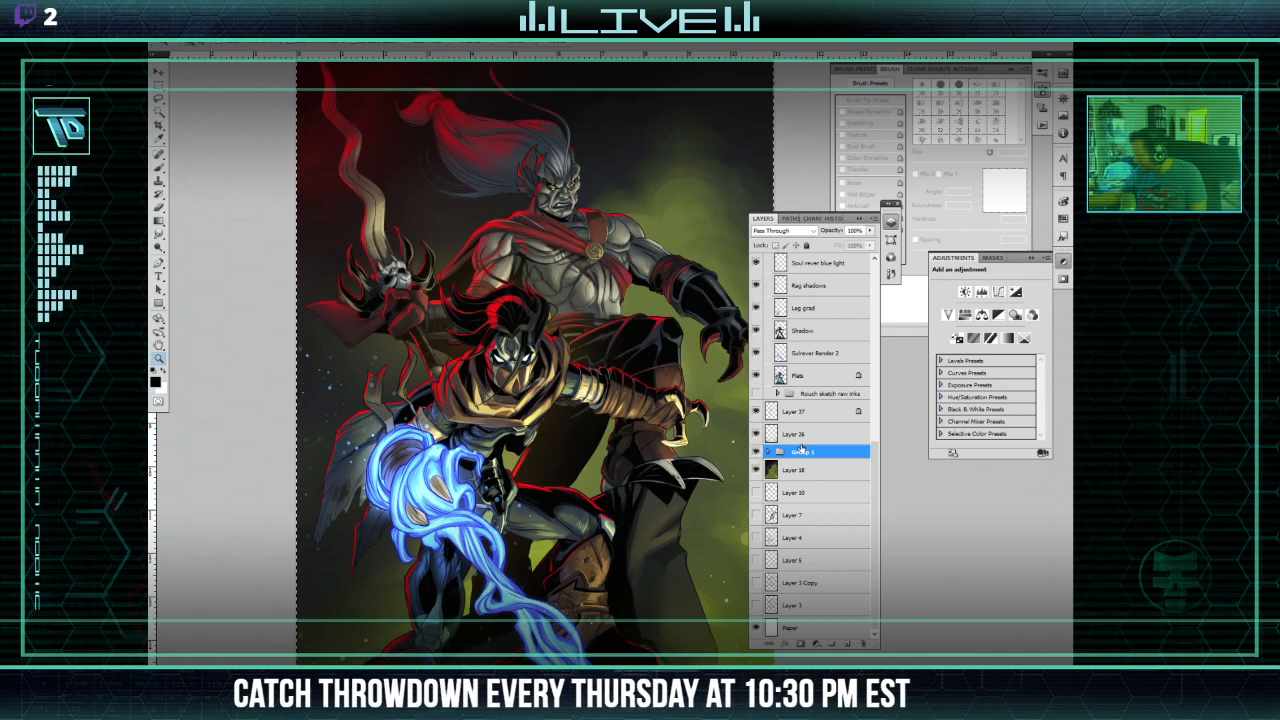
Step: Rename the new group as Kain and Layer 18 beneath it as BG
{"action": "double_click", "coordinate": [802, 453]}
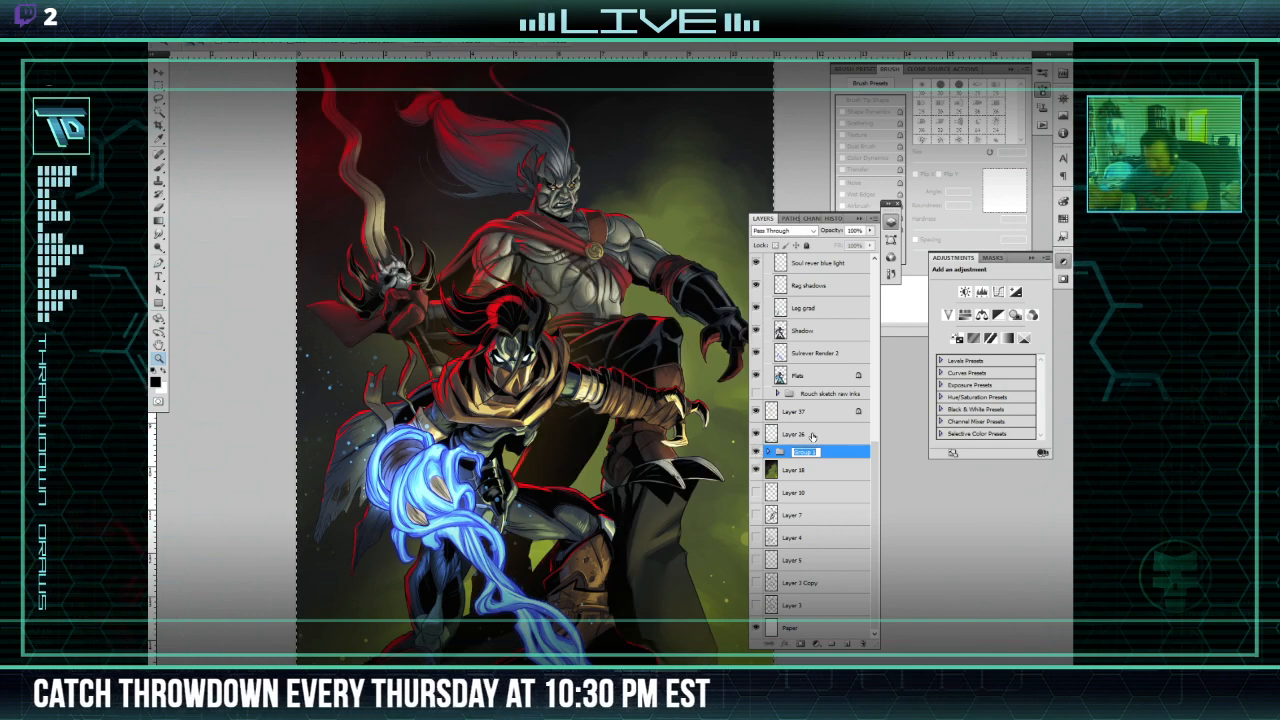
{"action": "type", "text": "Kain"}
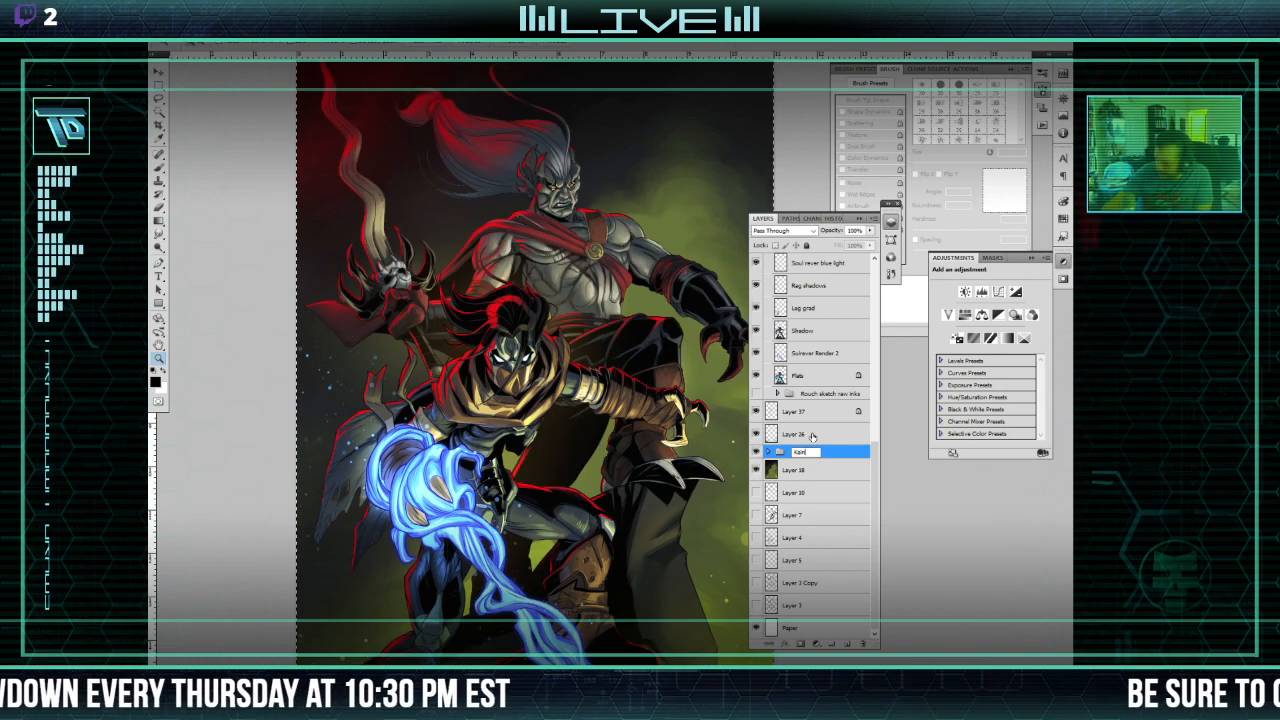
{"action": "key", "text": "Return"}
{"action": "double_click", "coordinate": [793, 470]}
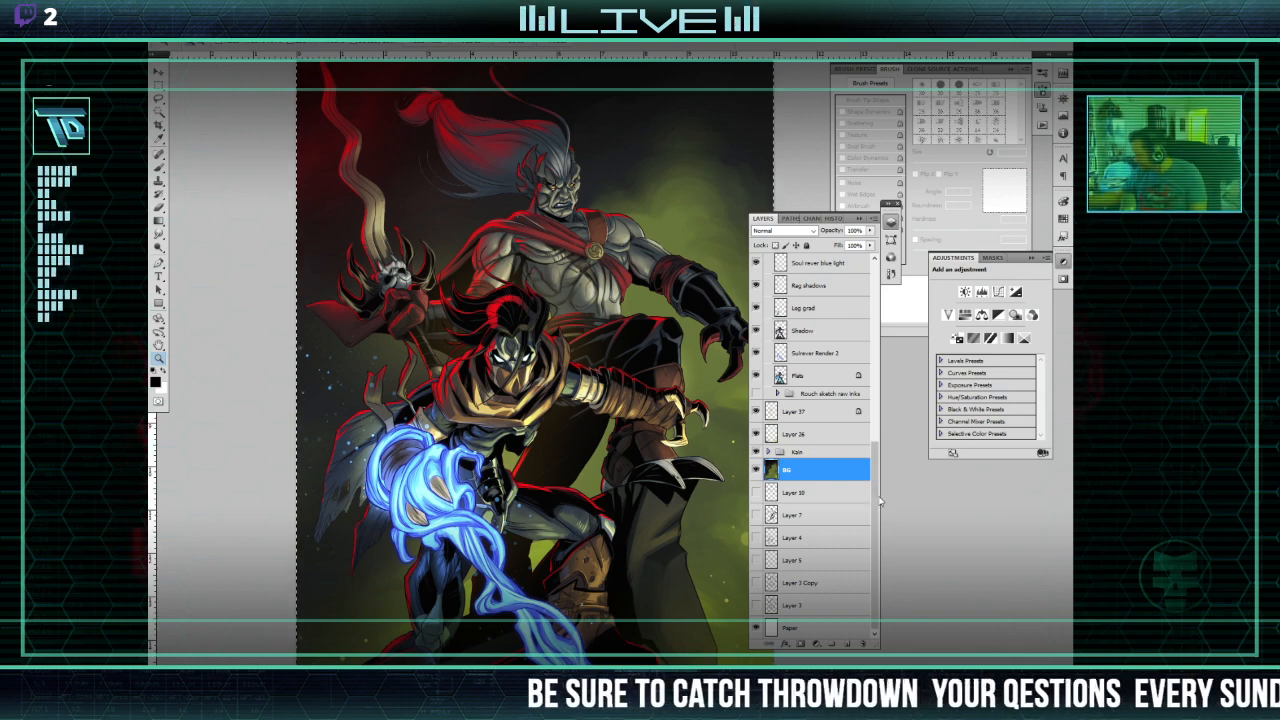
Step: Move the Rough sketch raw inks group directly below the BG layer and add Raz at the start of its name
{"action": "scroll", "coordinate": [835, 430], "scroll_direction": "up", "scroll_amount": 2}
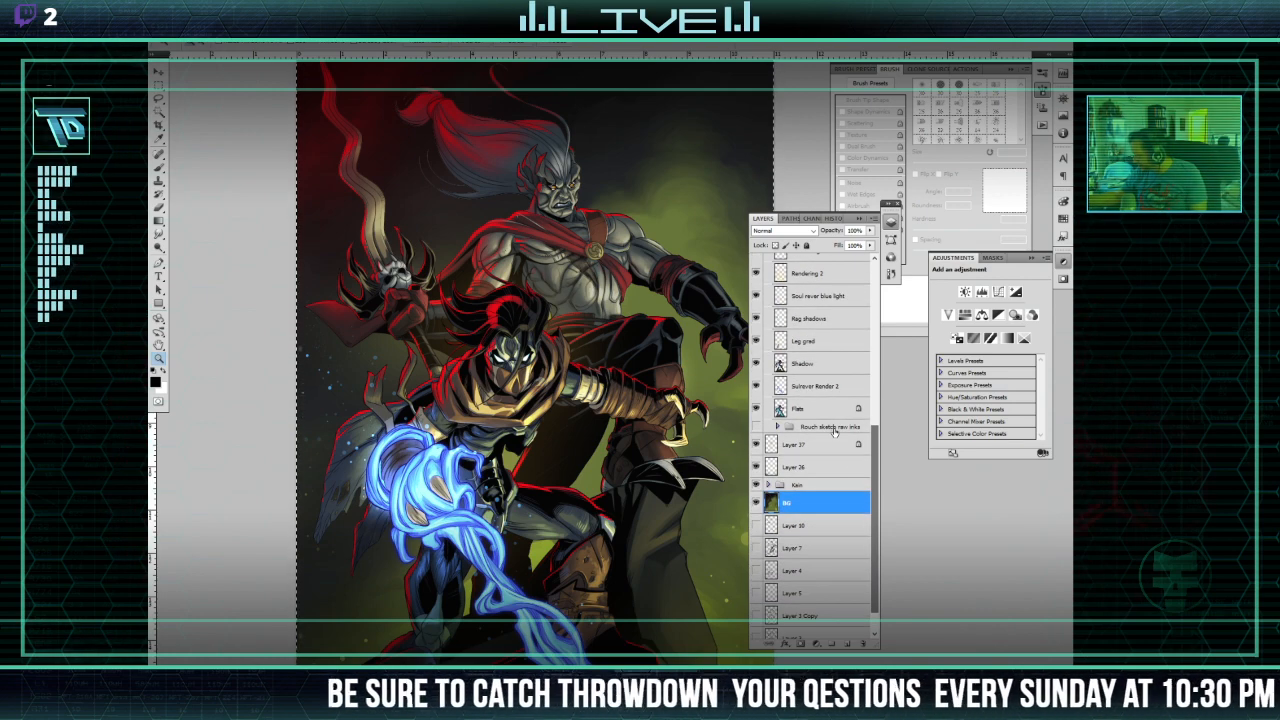
{"action": "left_click_drag", "start_coordinate": [835, 430], "coordinate": [835, 517]}
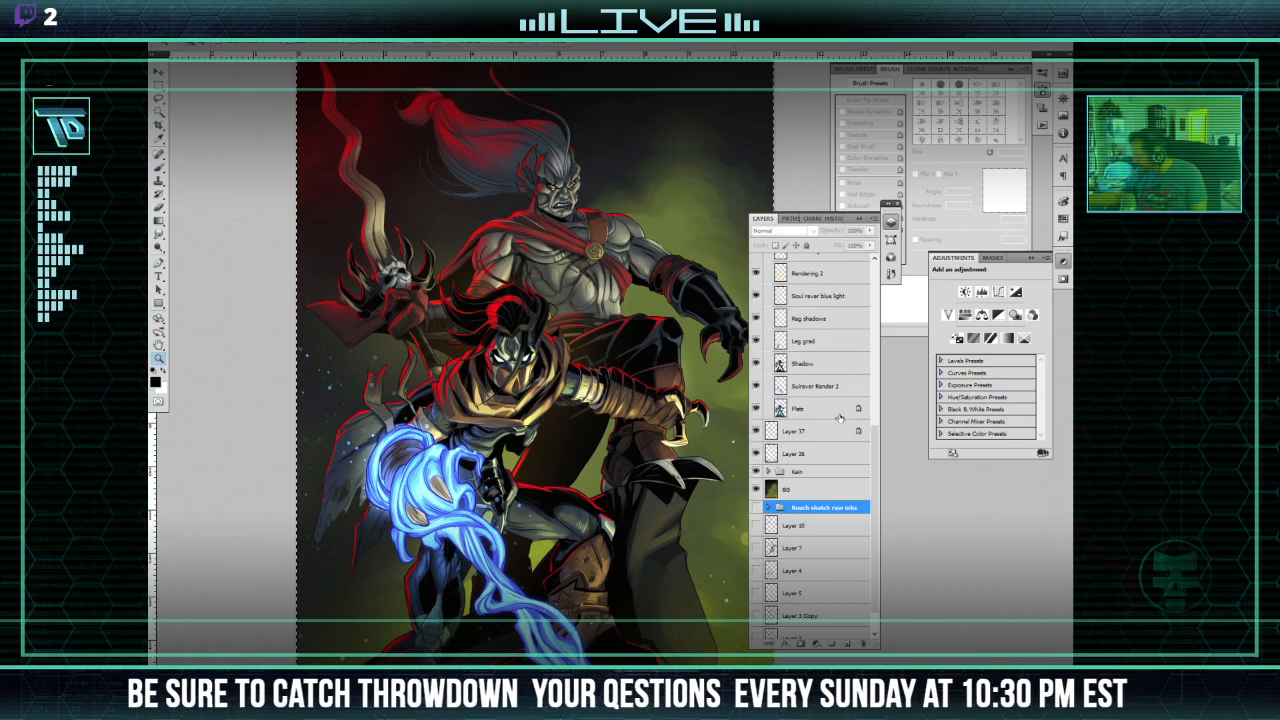
{"action": "double_click", "coordinate": [820, 508]}
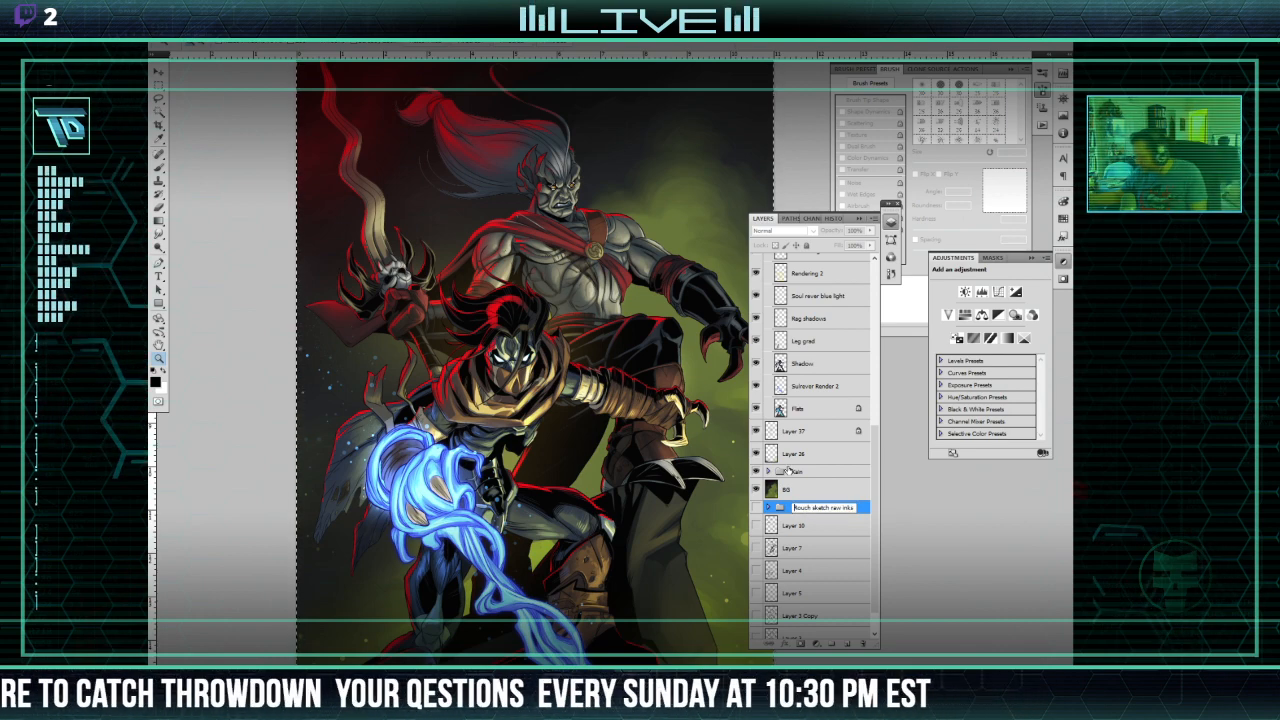
{"action": "key", "text": "Home"}
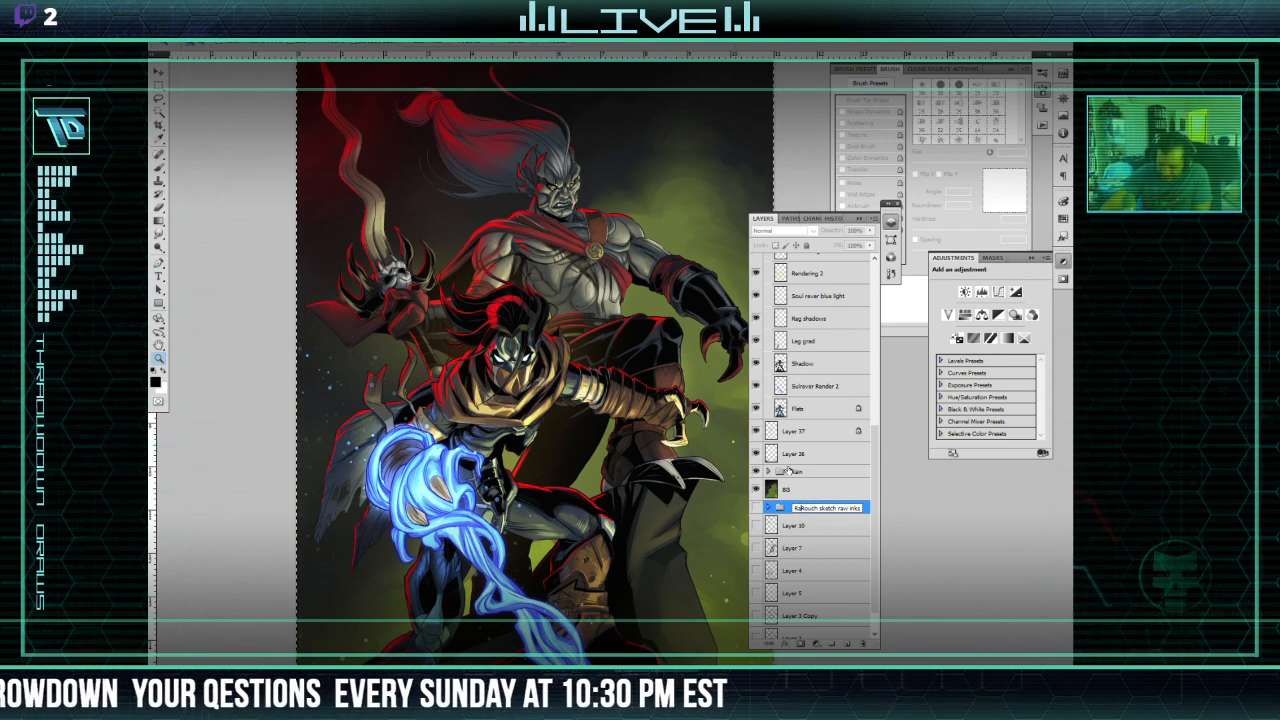
{"action": "type", "text": "Raz"}
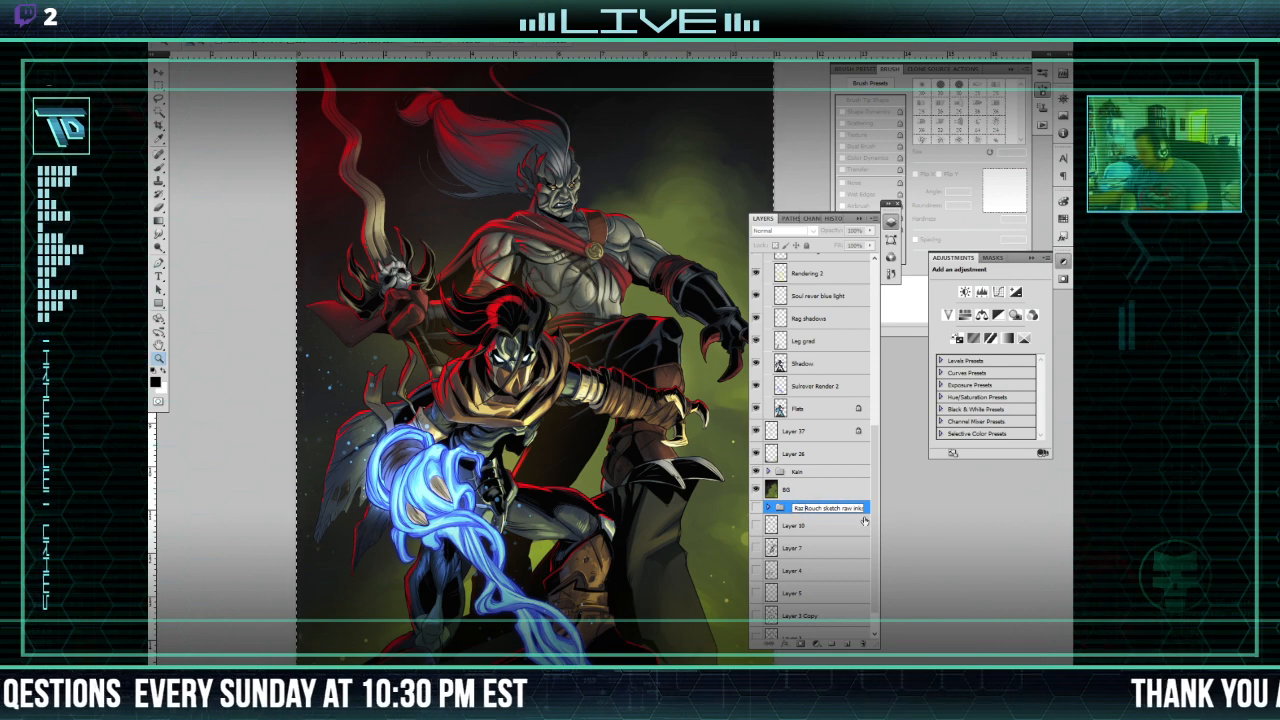
{"action": "key", "text": "Return"}
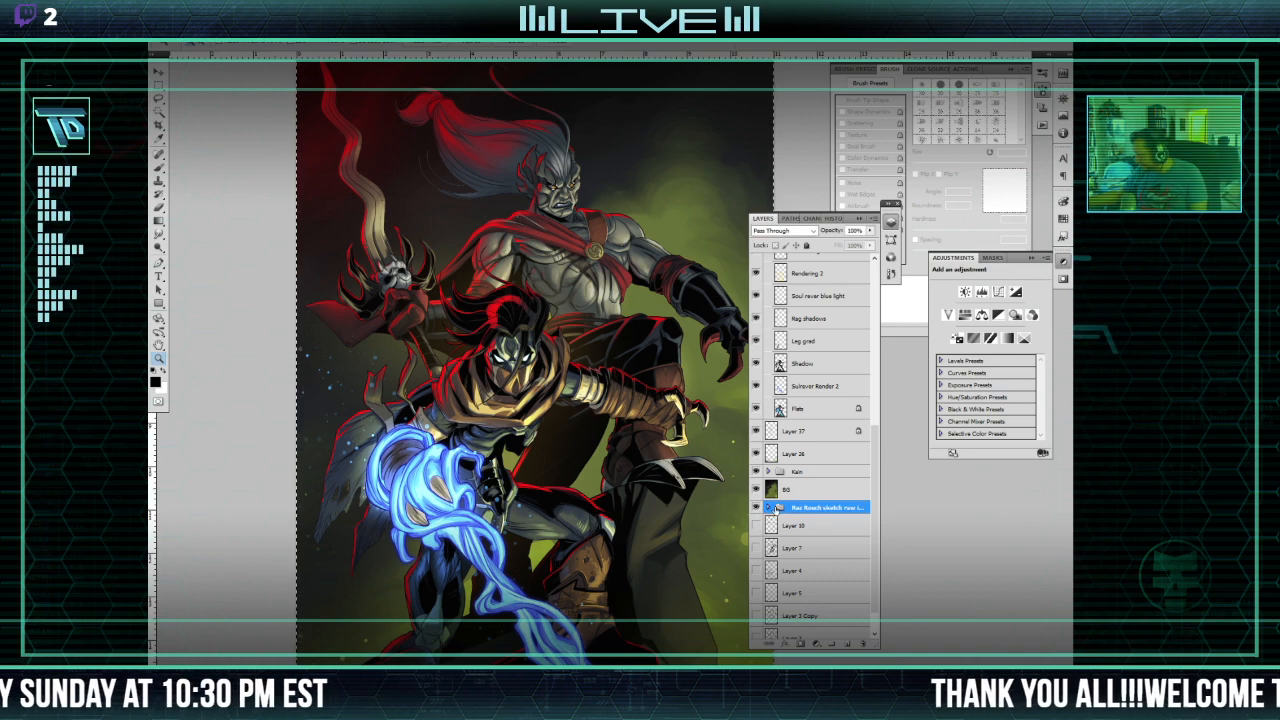
Step: Check the contents of the Raz rough sketch group and switch the visibility of it and the BG layer off and on
{"action": "left_click", "coordinate": [769, 508]}
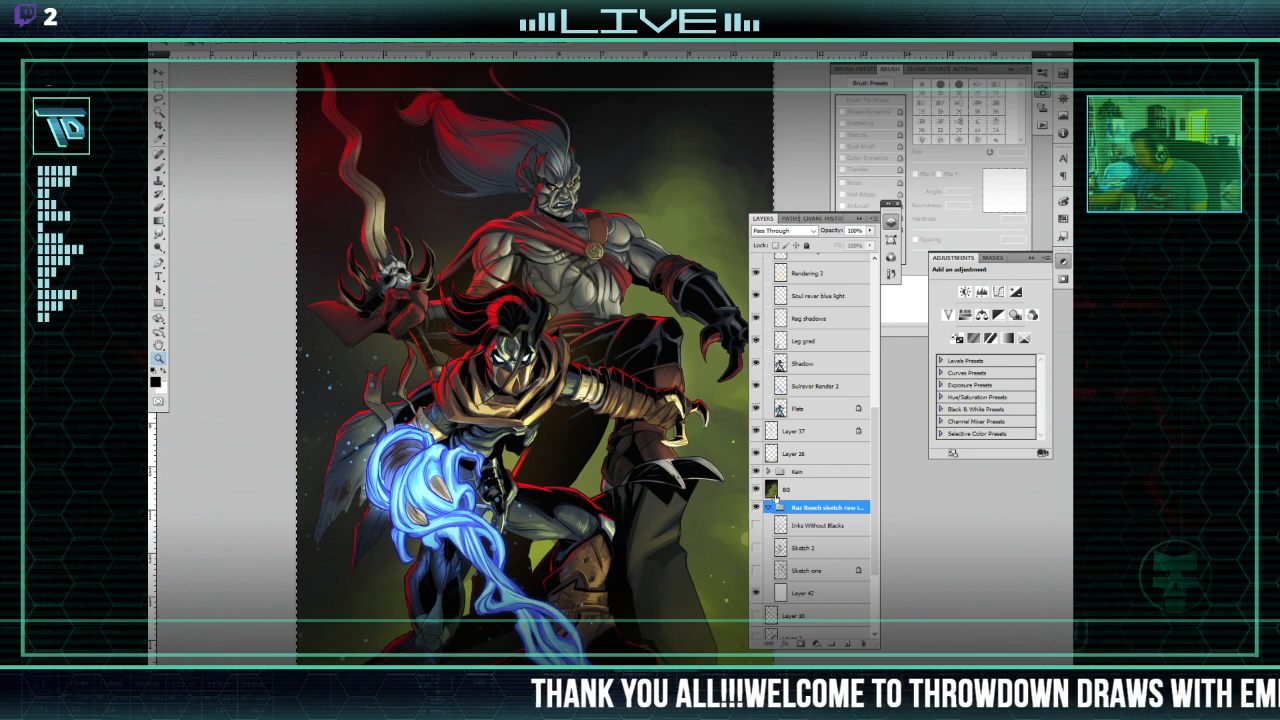
{"action": "left_click", "coordinate": [769, 508]}
{"action": "left_click", "coordinate": [756, 489]}
{"action": "left_click", "coordinate": [756, 489]}
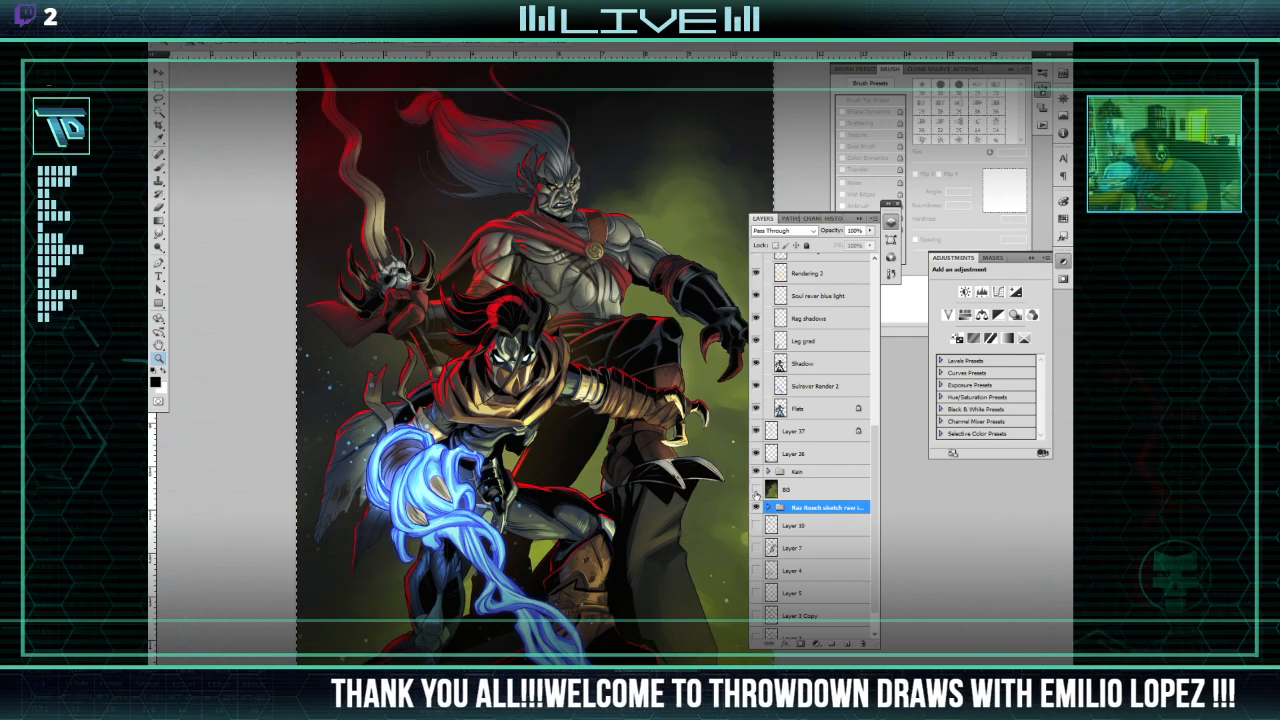
{"action": "left_click", "coordinate": [756, 489]}
{"action": "left_click", "coordinate": [756, 489]}
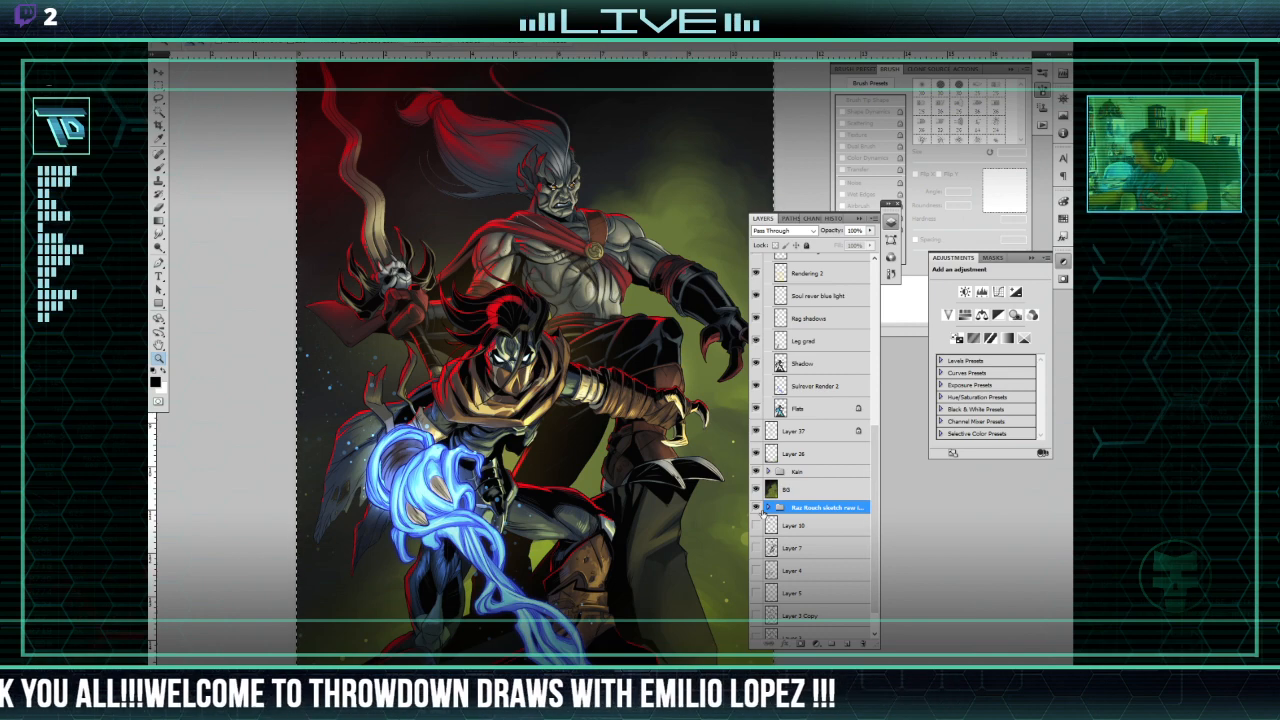
{"action": "left_click", "coordinate": [756, 489]}
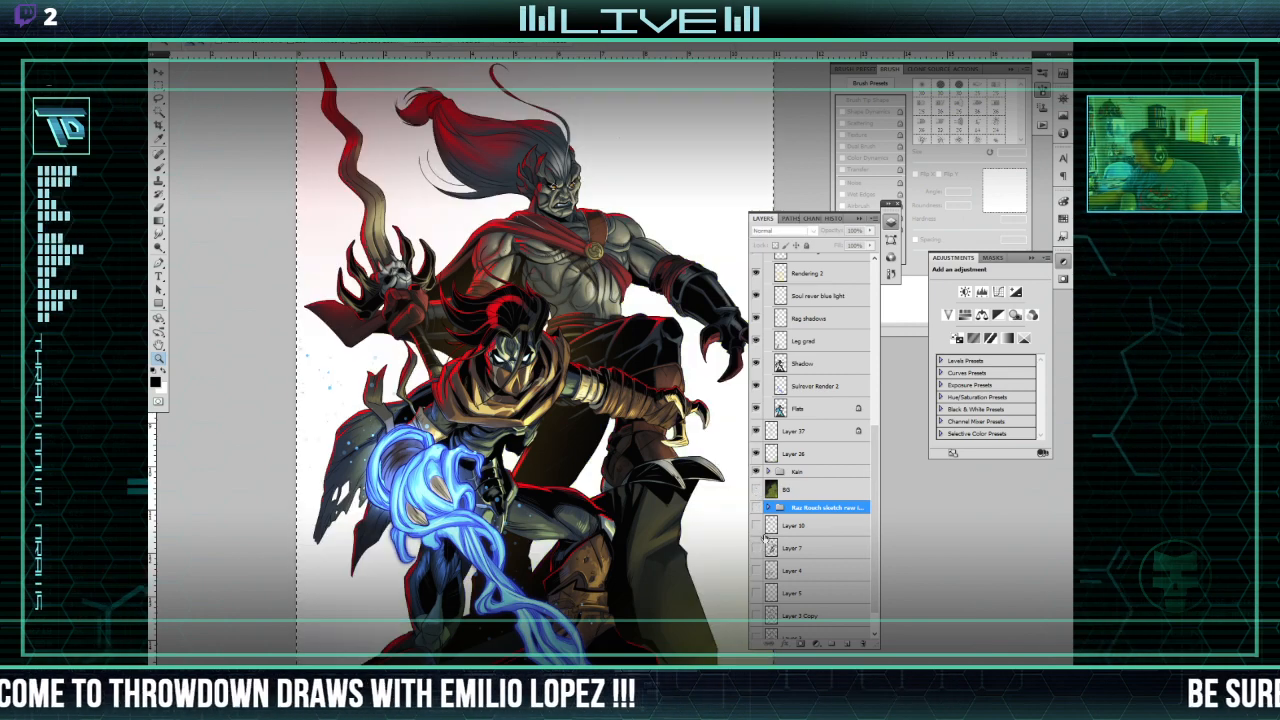
{"action": "left_click", "coordinate": [756, 489]}
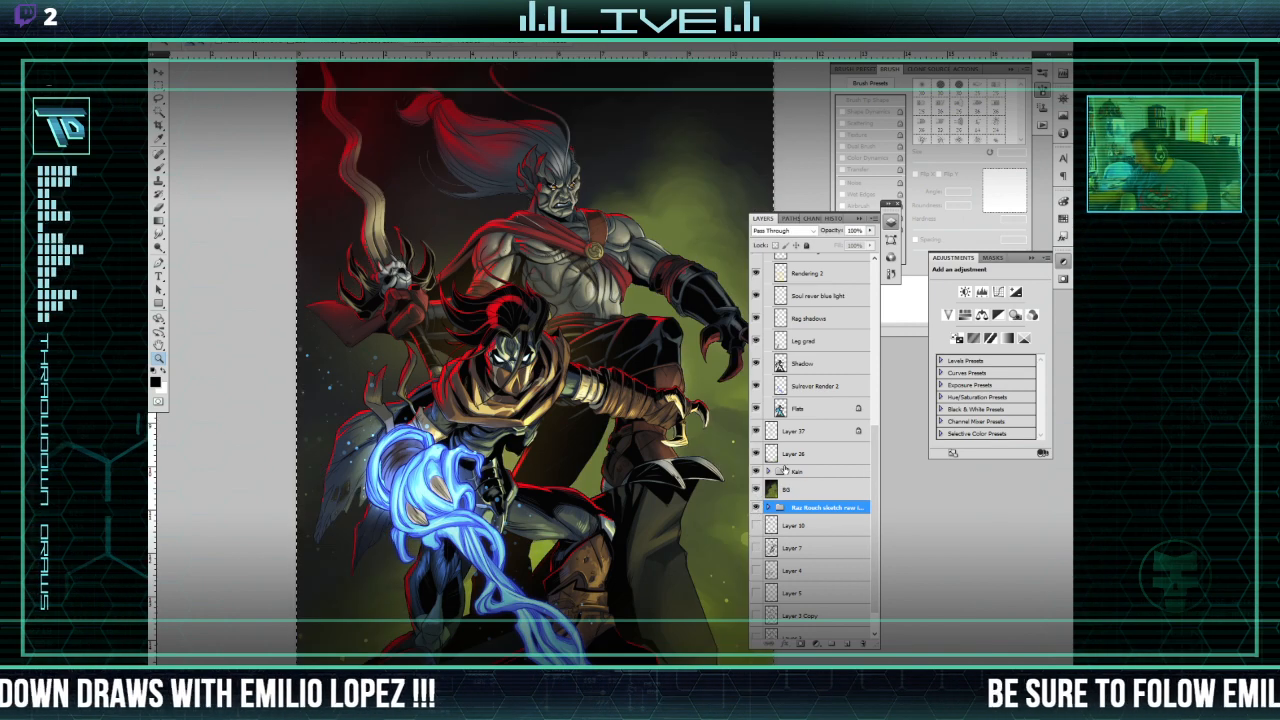
Step: Expand the Kain group and rename Layer 41 inside it as Eye glow
{"action": "left_click", "coordinate": [768, 471]}
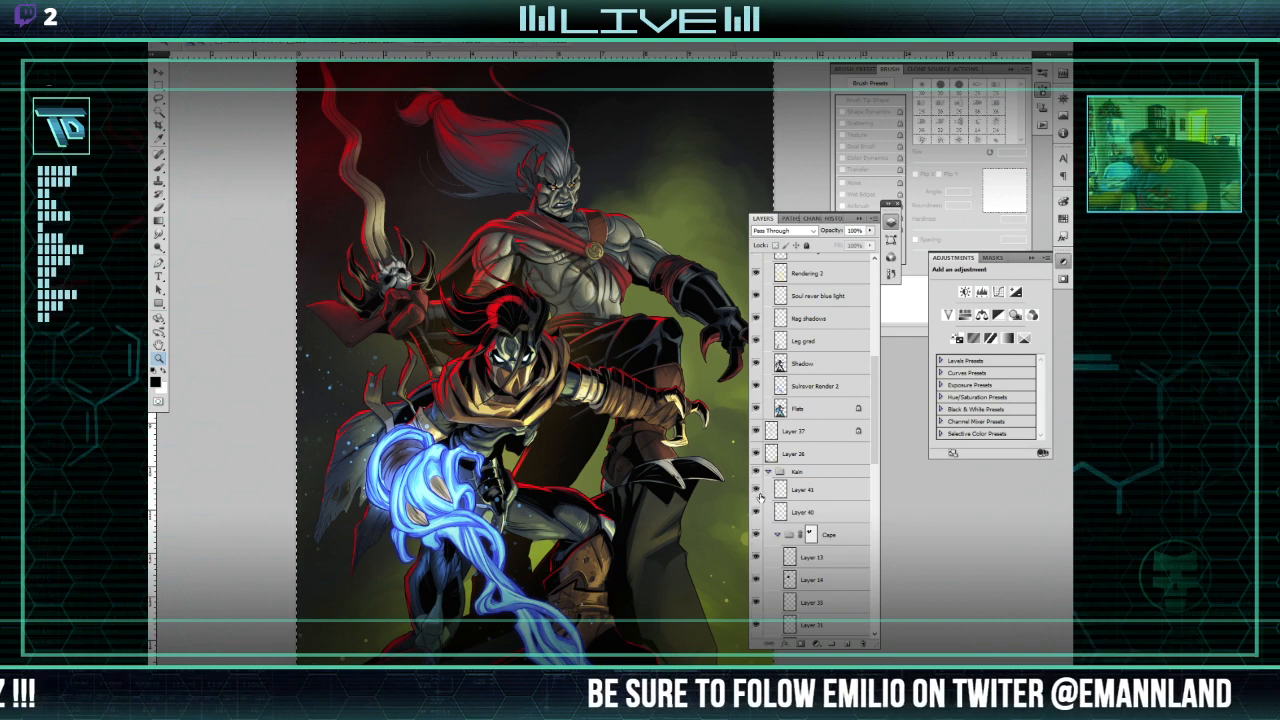
{"action": "left_click", "coordinate": [808, 491]}
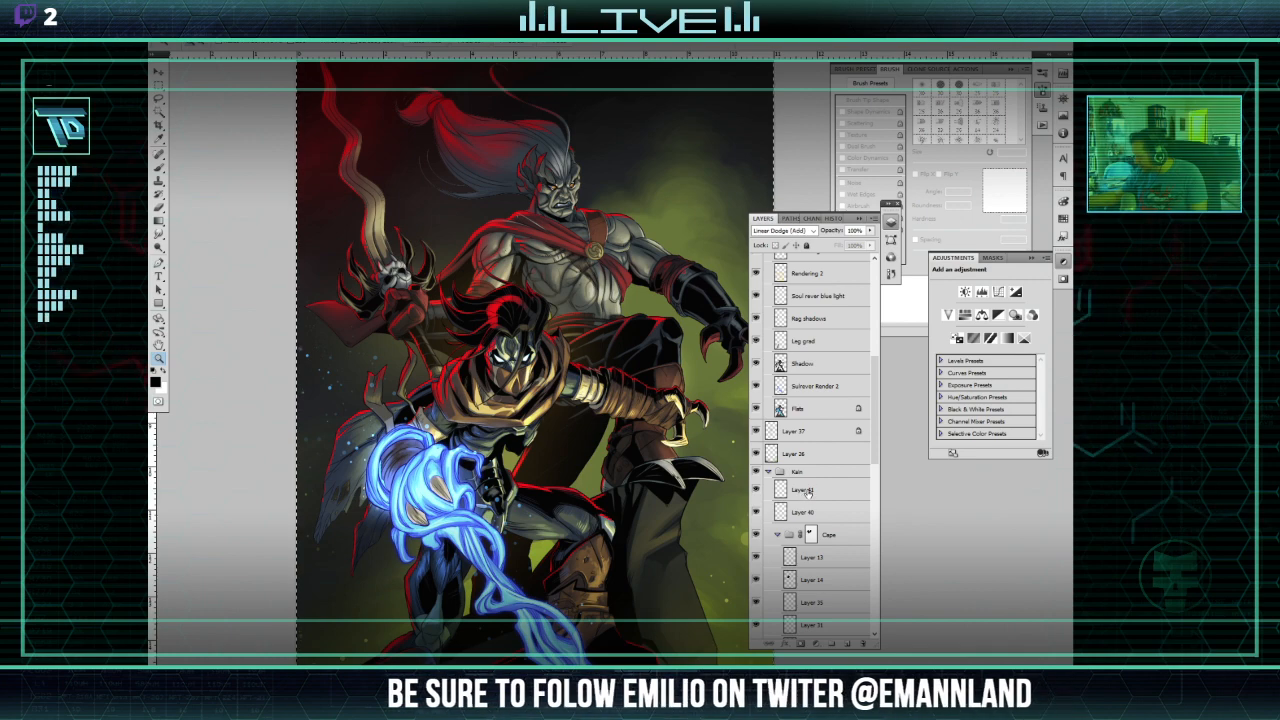
{"action": "double_click", "coordinate": [808, 491]}
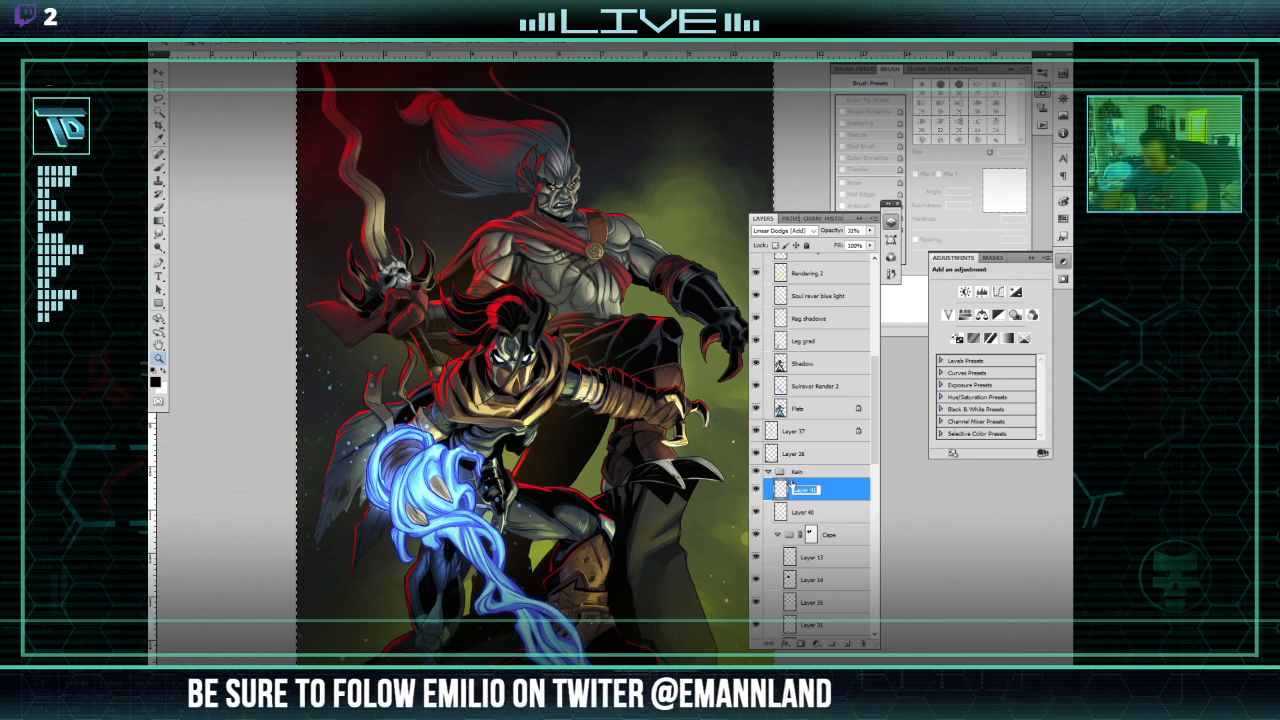
{"action": "type", "text": "E"}
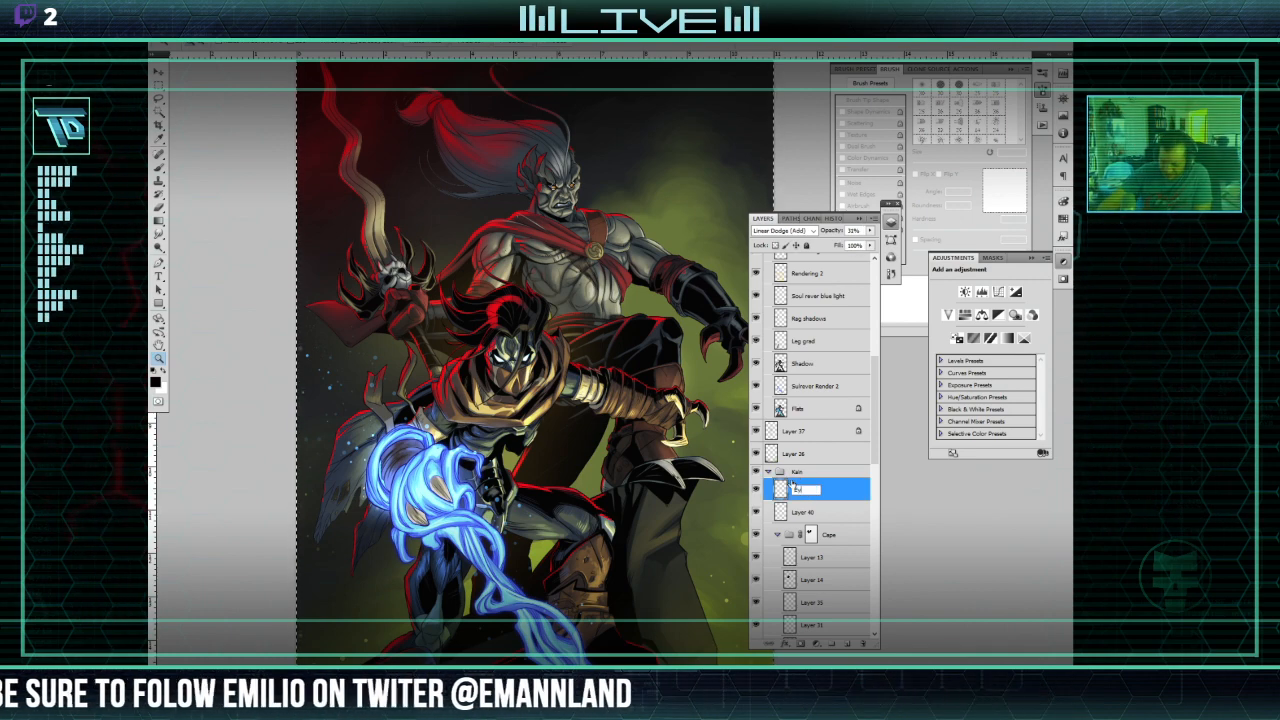
{"action": "type", "text": "ye gl"}
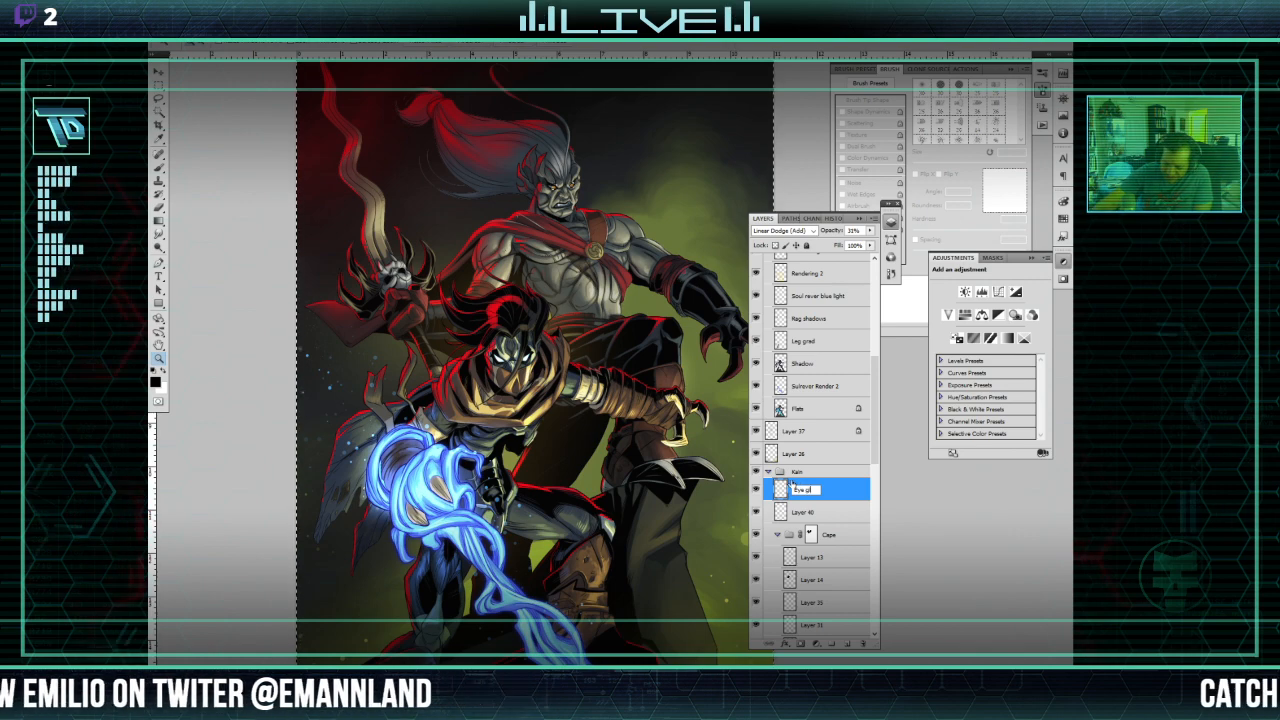
{"action": "type", "text": "ow"}
{"action": "key", "text": "Return"}
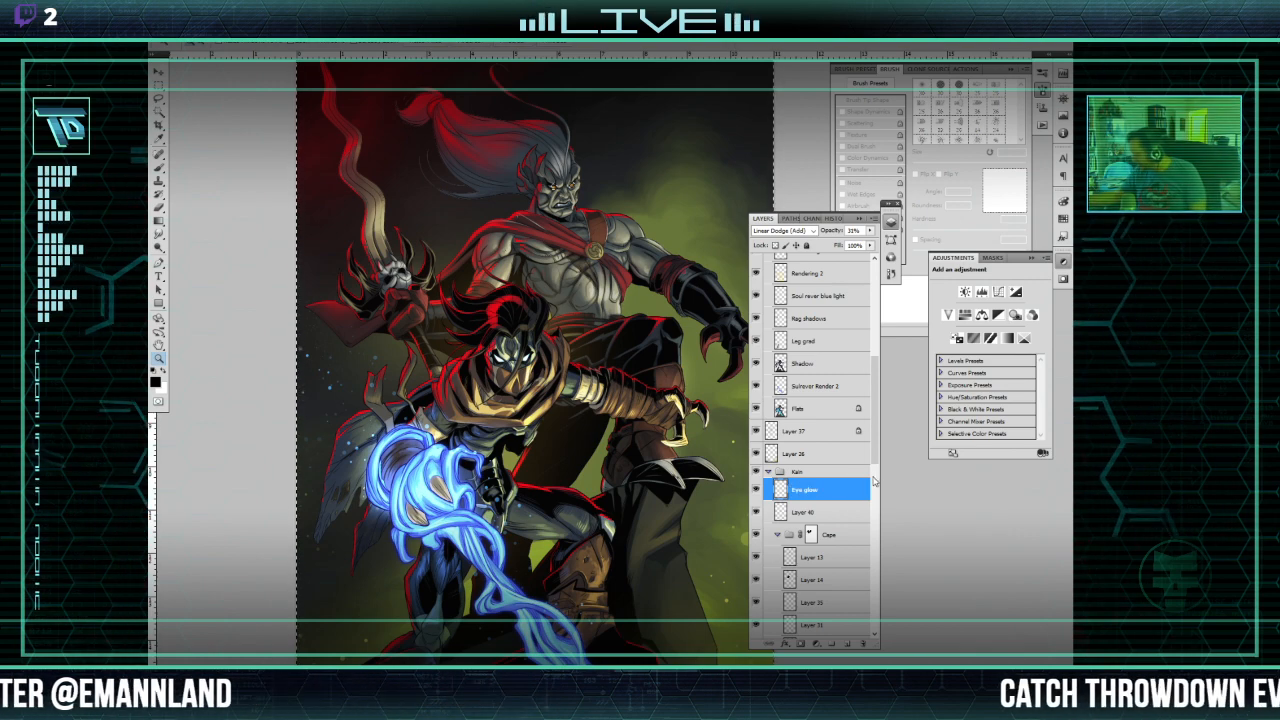
Step: Collapse the Raz group and colour-label it Blue
{"action": "left_click_drag", "start_coordinate": [873, 481], "coordinate": [868, 367]}
{"action": "left_click", "coordinate": [776, 396]}
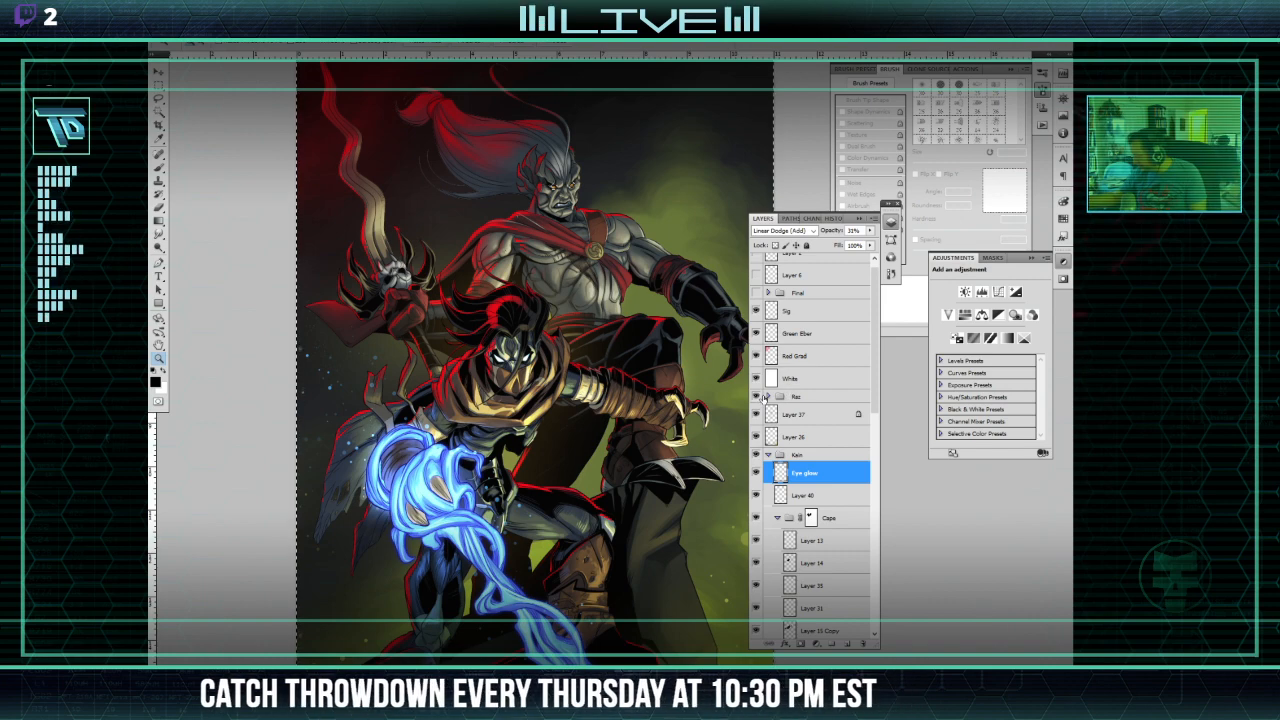
{"action": "right_click", "coordinate": [764, 397]}
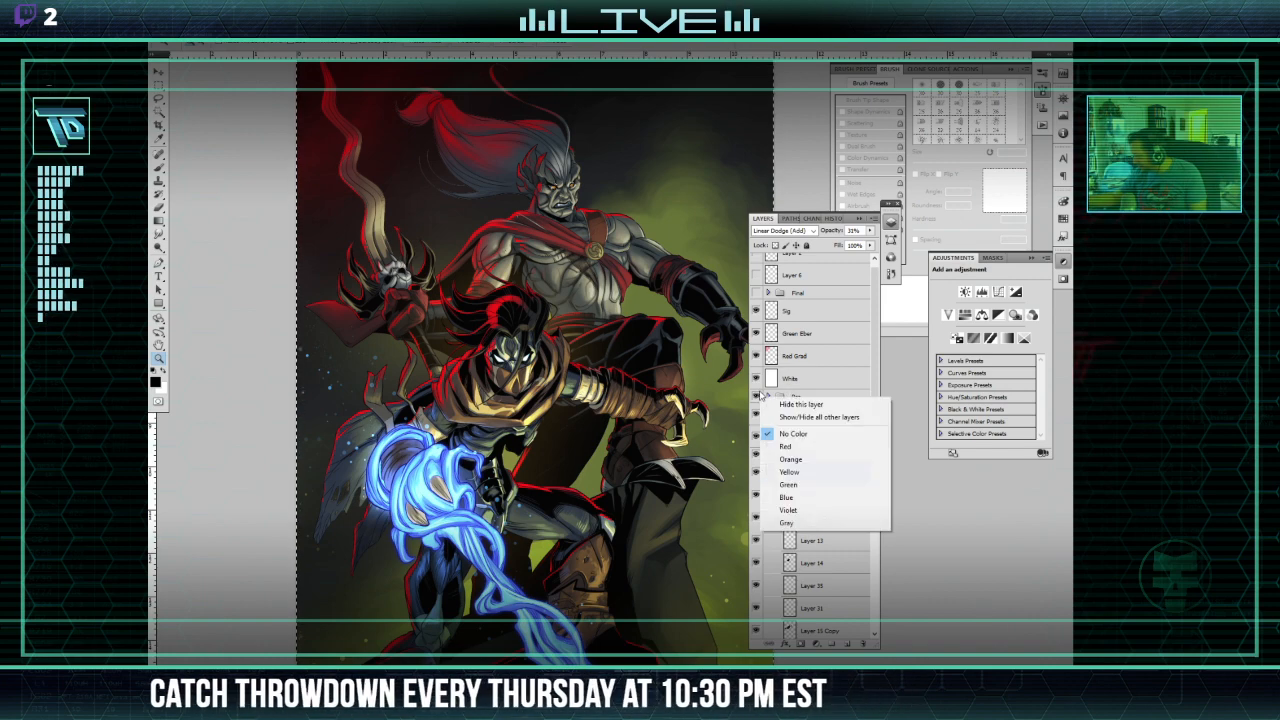
{"action": "left_click", "coordinate": [788, 497]}
{"action": "left_click", "coordinate": [768, 397]}
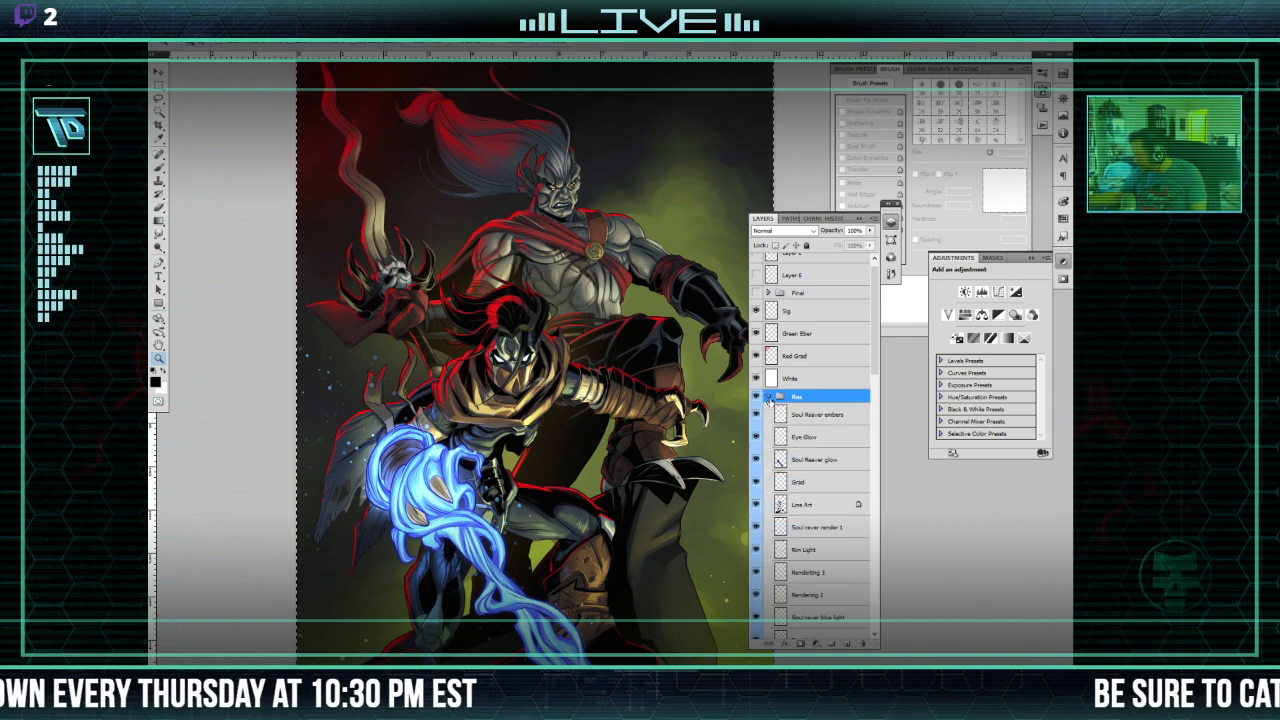
{"action": "left_click", "coordinate": [768, 397]}
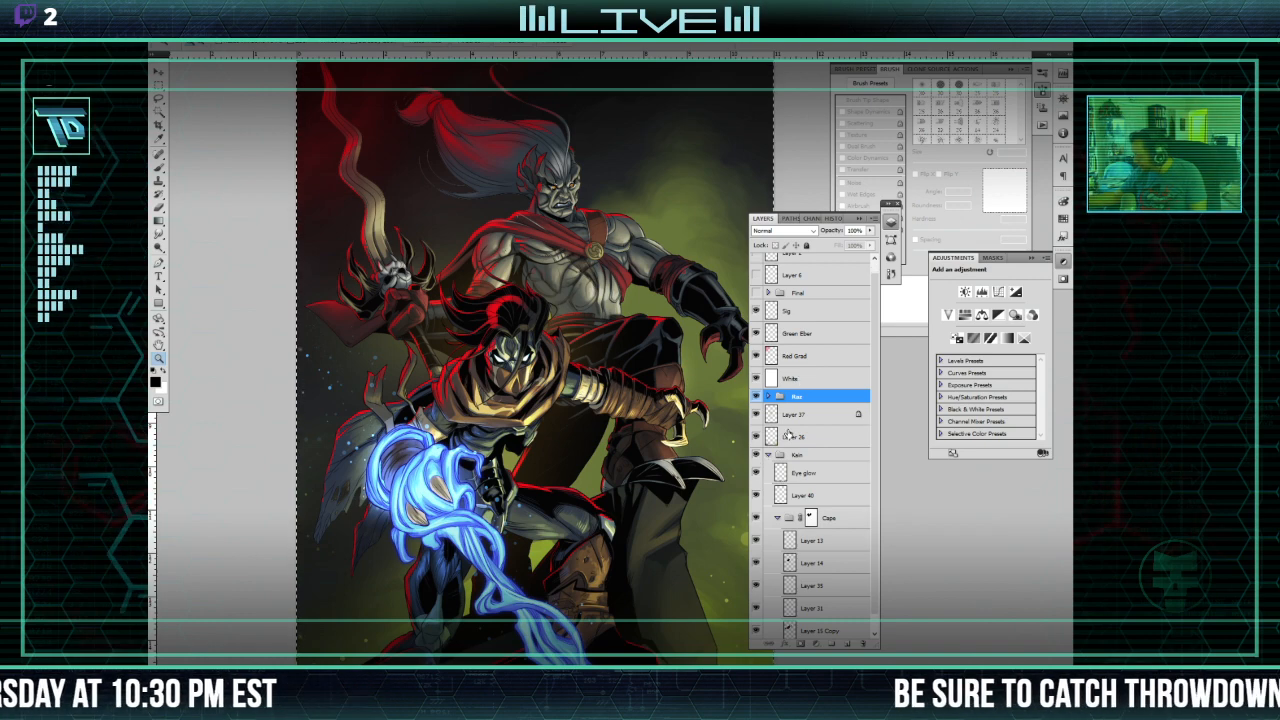
Step: Colour-label the Kain group Red, keeping it expanded
{"action": "right_click", "coordinate": [766, 455]}
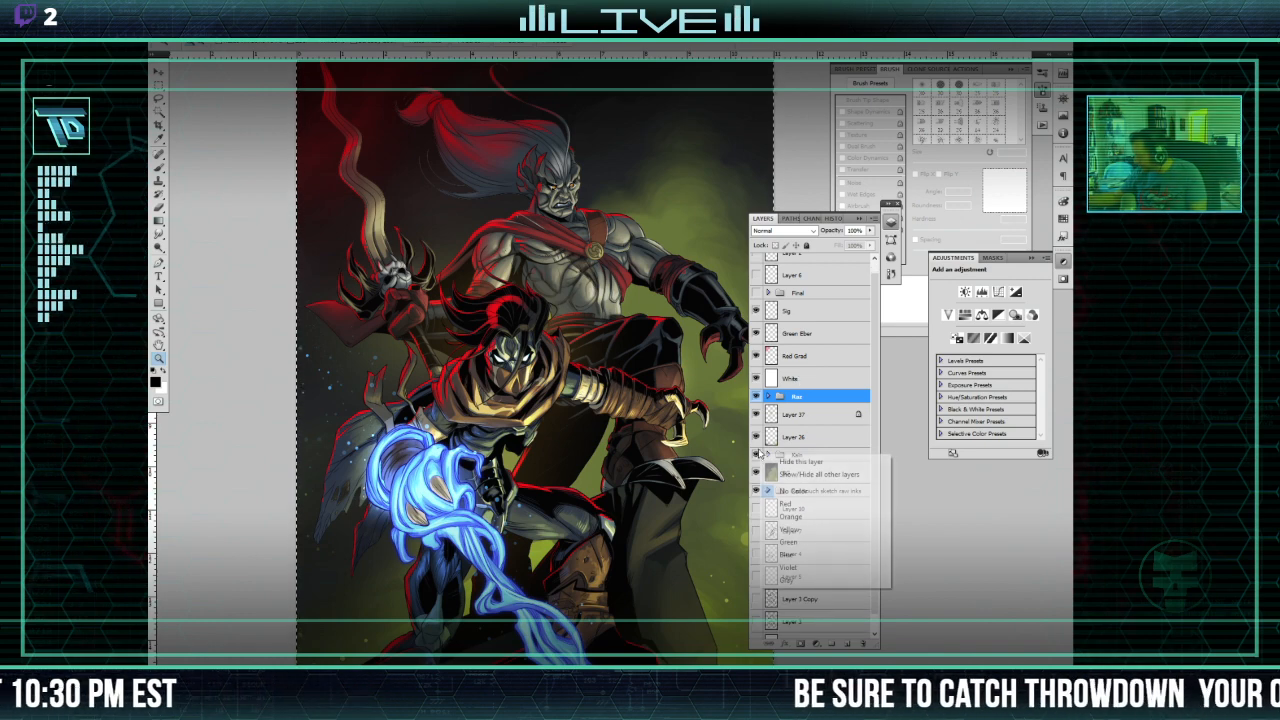
{"action": "left_click", "coordinate": [808, 507]}
{"action": "left_click", "coordinate": [769, 455]}
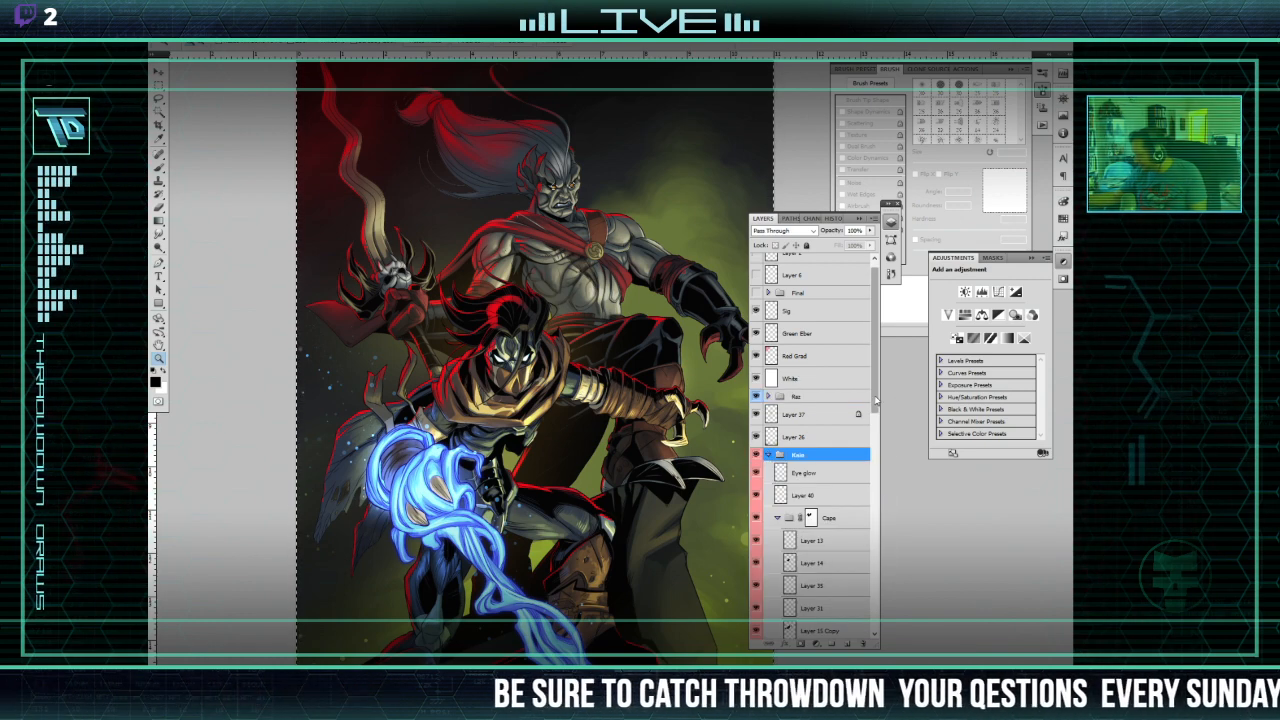
Step: Rename Layer 40, beneath Eye glow in the Kain group, as Overlay Pop
{"action": "scroll", "coordinate": [771, 453], "scroll_direction": "down", "scroll_amount": 1}
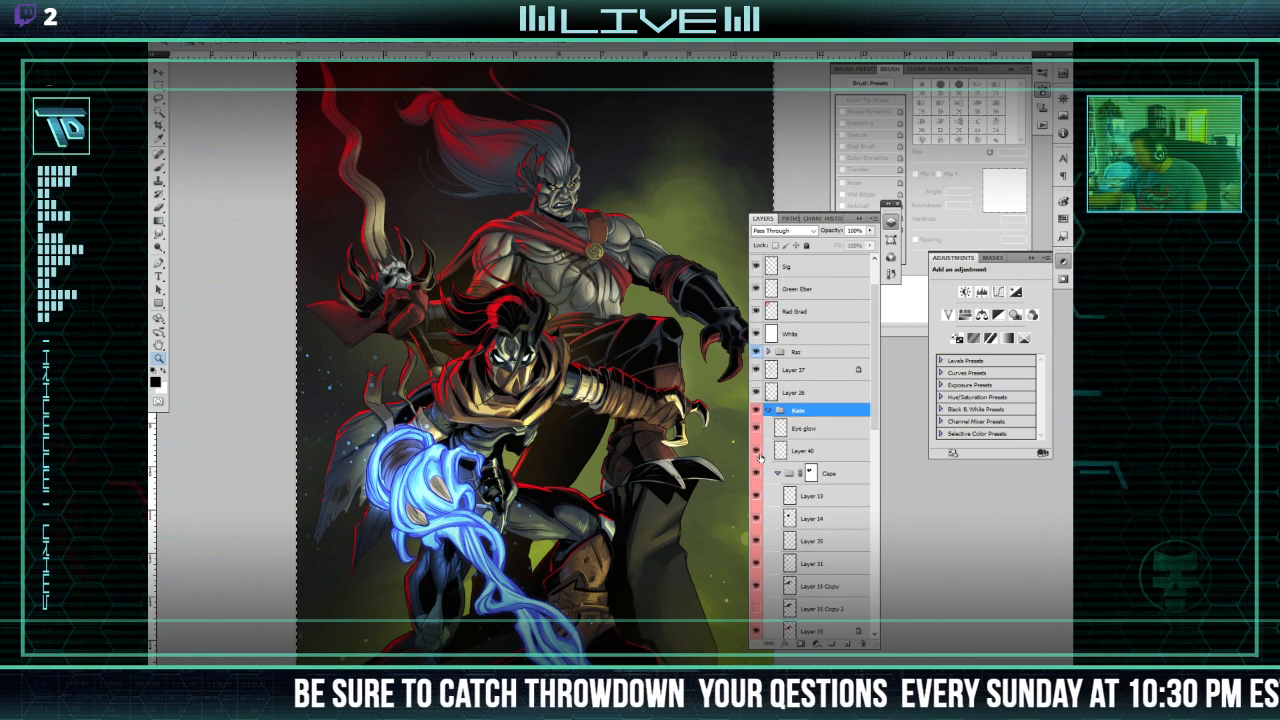
{"action": "double_click", "coordinate": [804, 451]}
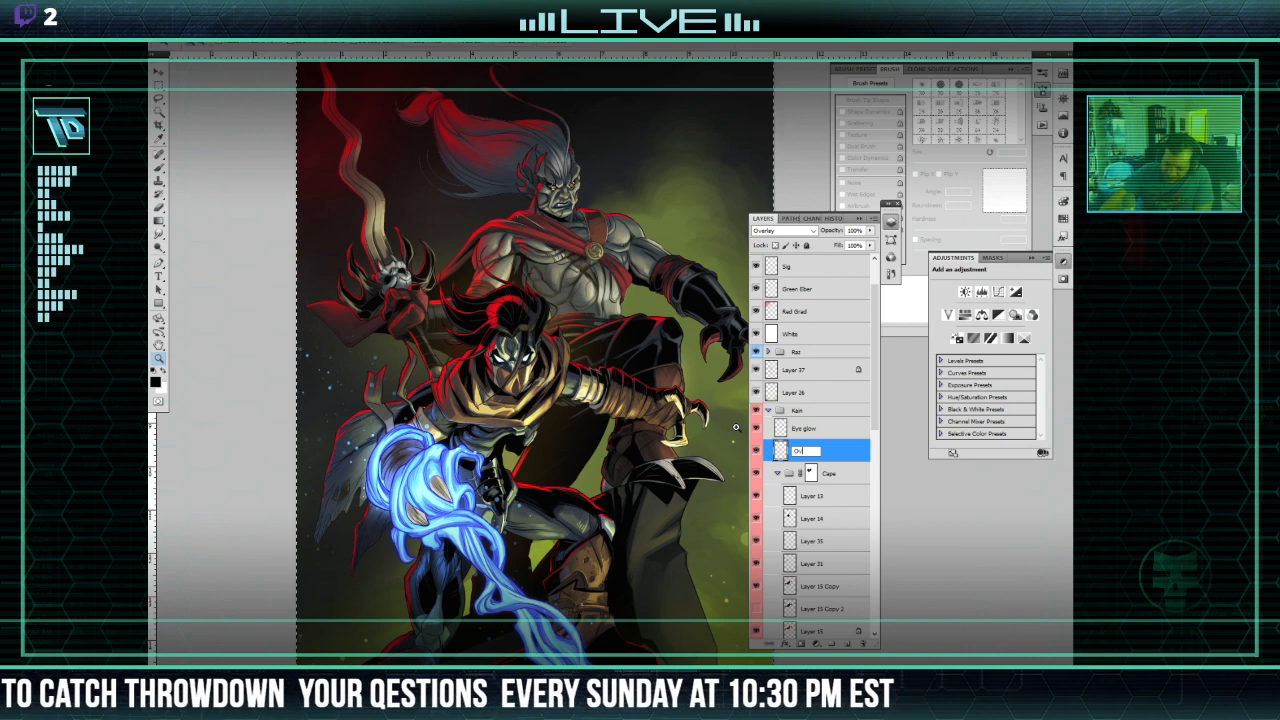
{"action": "type", "text": "Overlay Pop"}
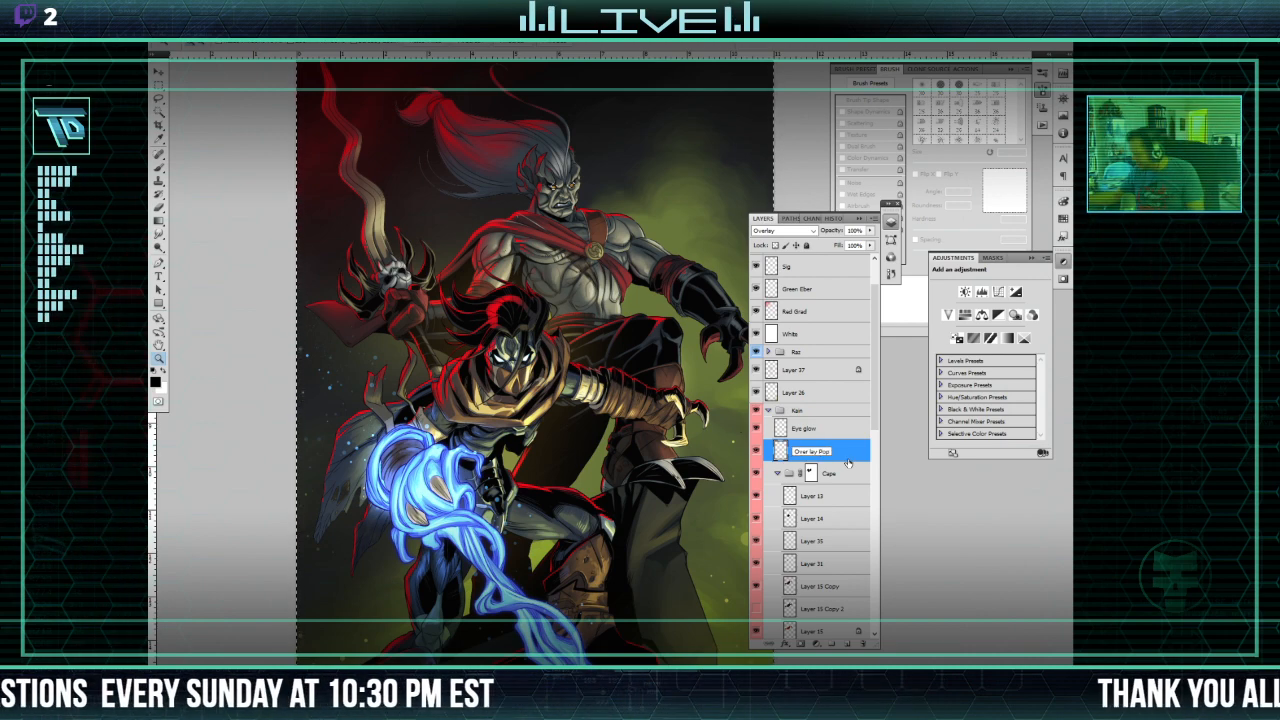
{"action": "double_click", "coordinate": [807, 454]}
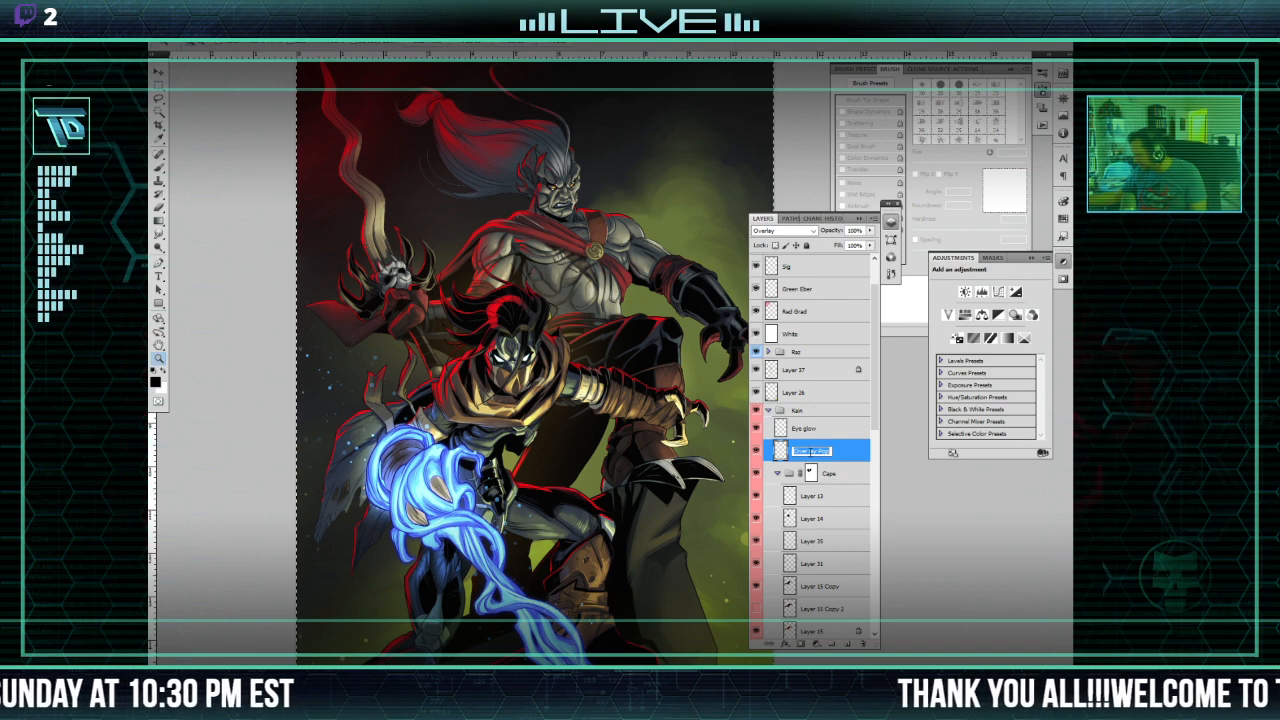
{"action": "left_click", "coordinate": [811, 452]}
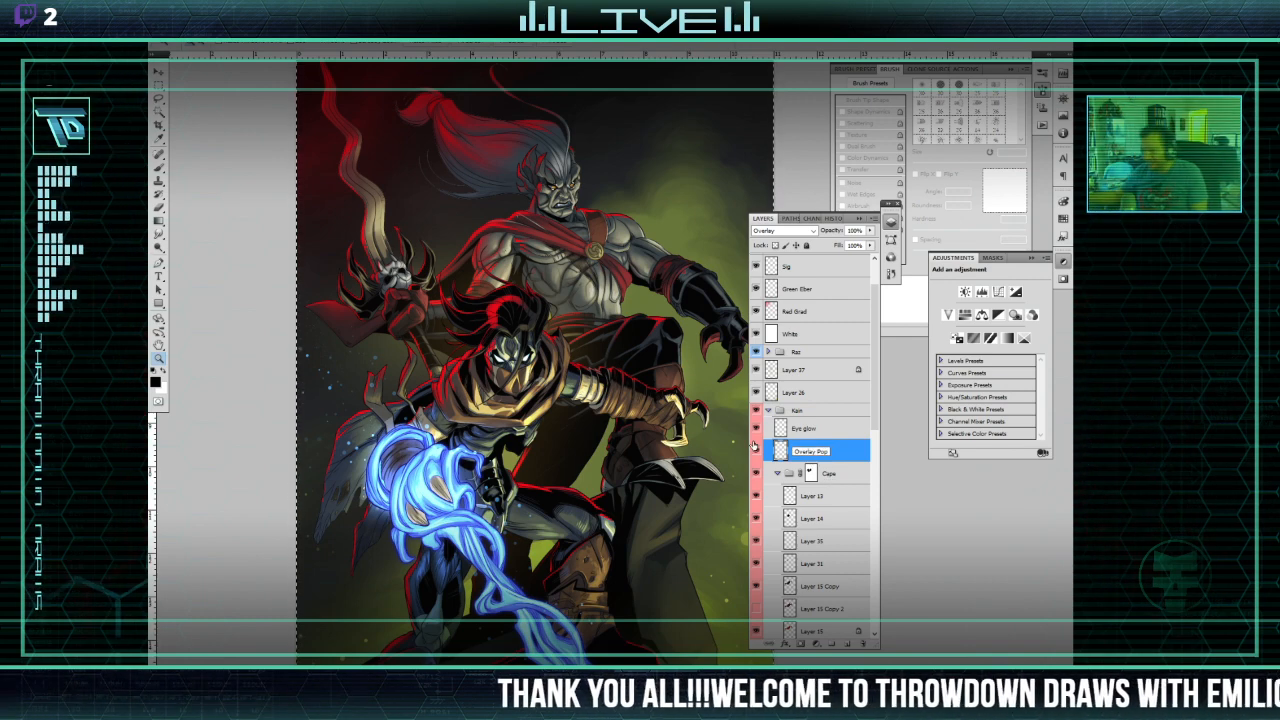
{"action": "left_click", "coordinate": [848, 474]}
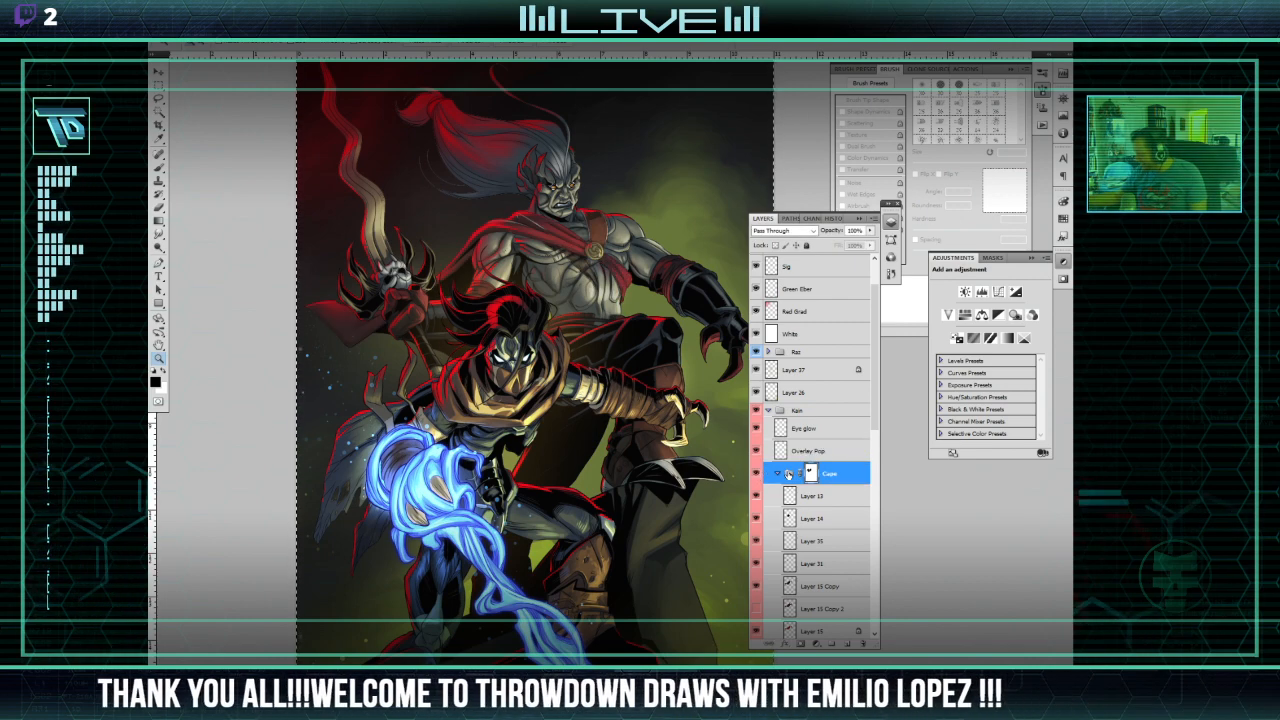
Step: Change the selection to follow the cape's outline and rename Layer 13 in the Cape group as Line art
{"action": "left_click", "coordinate": [805, 496]}
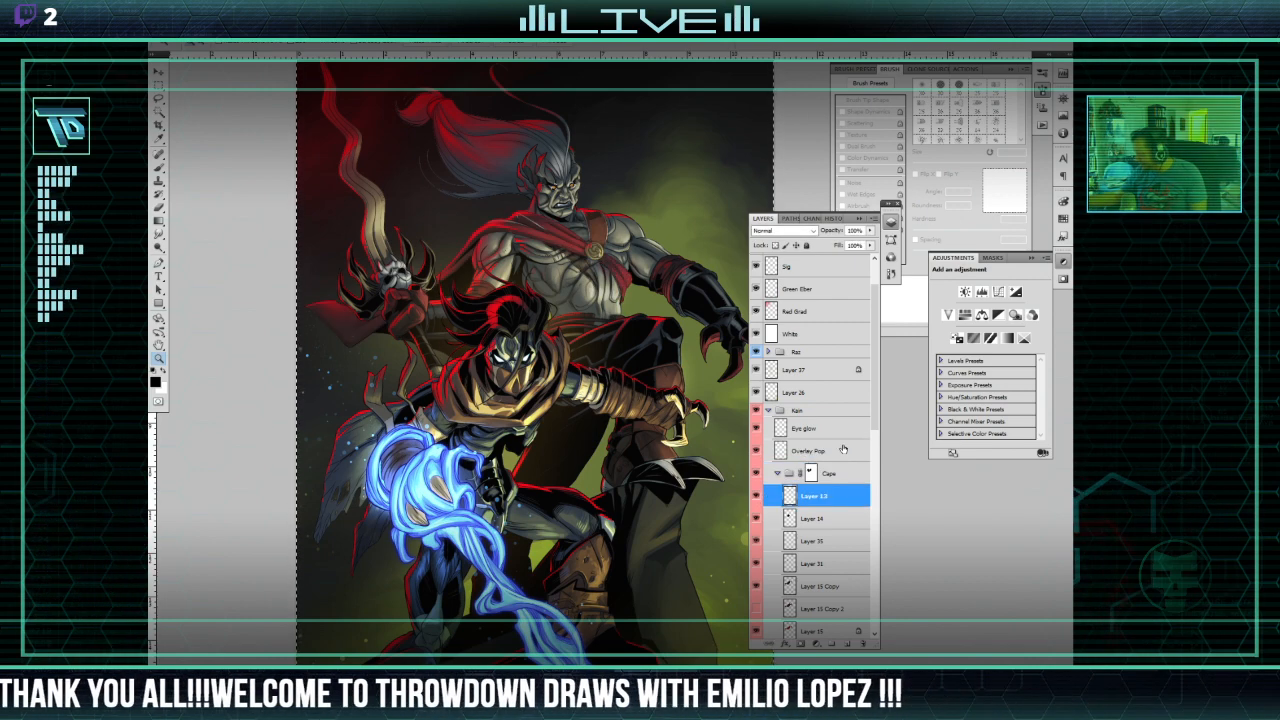
{"action": "left_click", "coordinate": [159, 112]}
{"action": "left_click", "coordinate": [717, 455]}
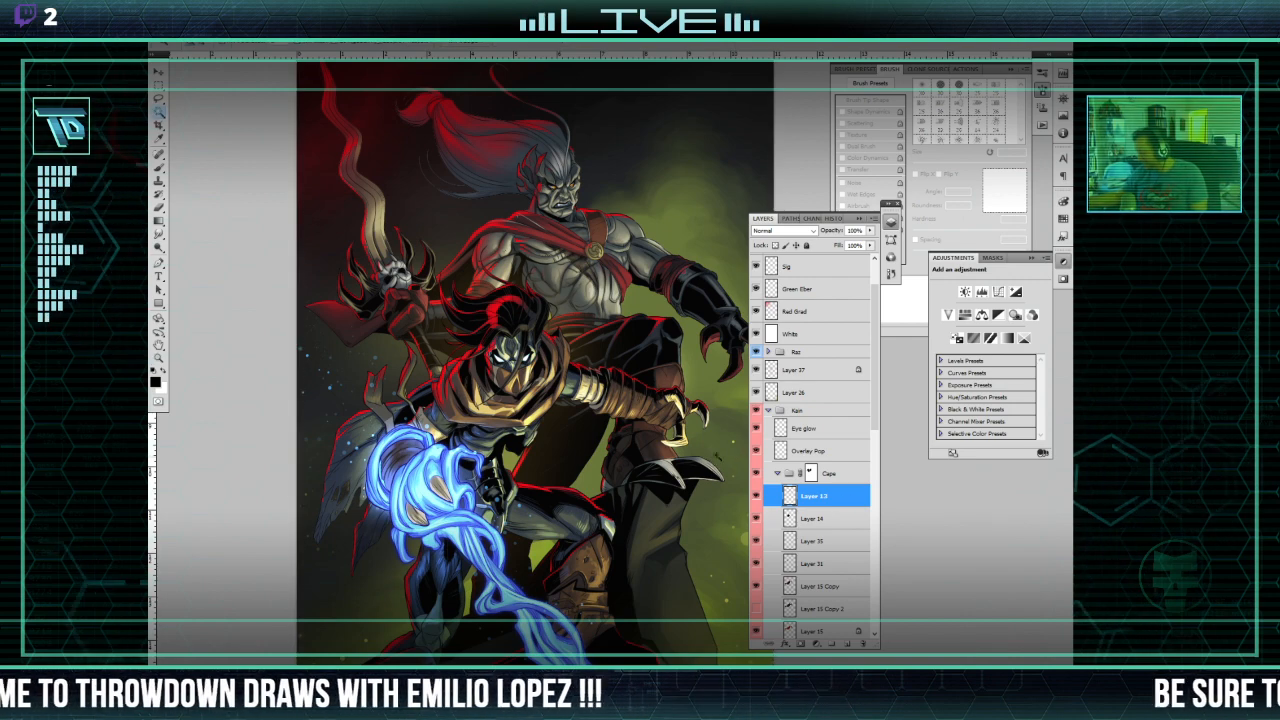
{"action": "left_click", "coordinate": [800, 486], "text": "ctrl"}
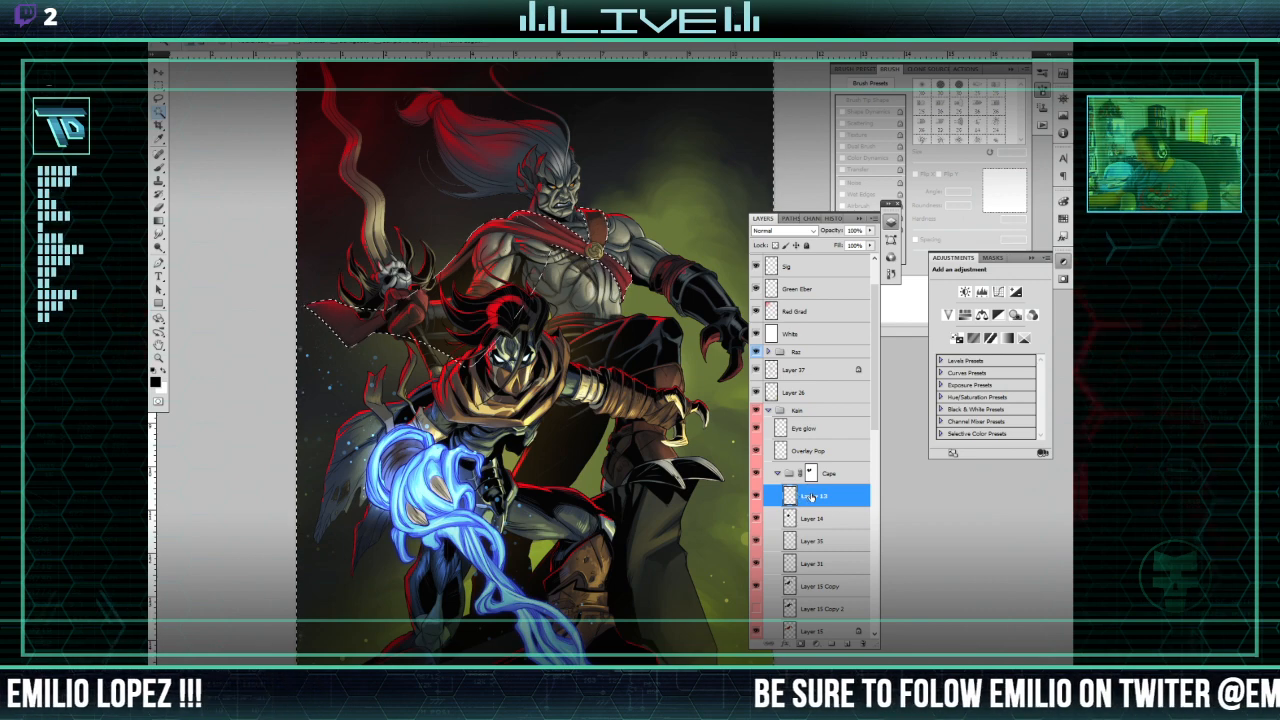
{"action": "type", "text": "Lin"}
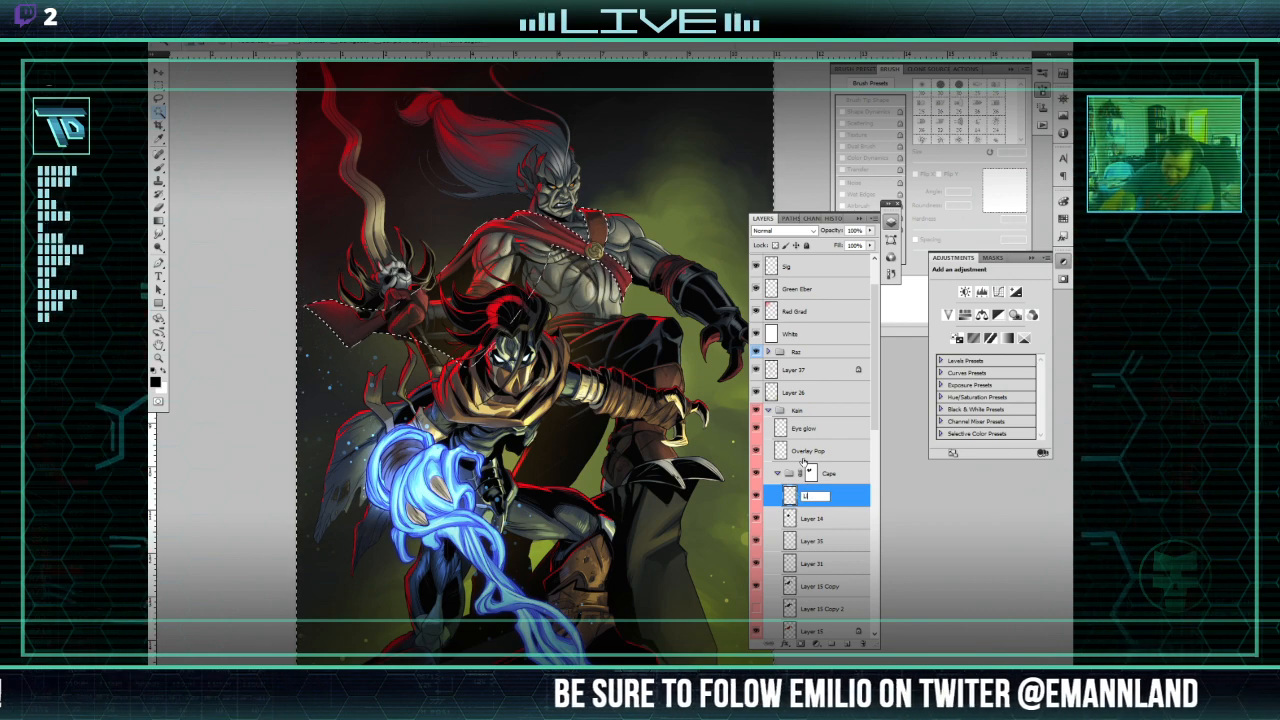
{"action": "type", "text": "e a"}
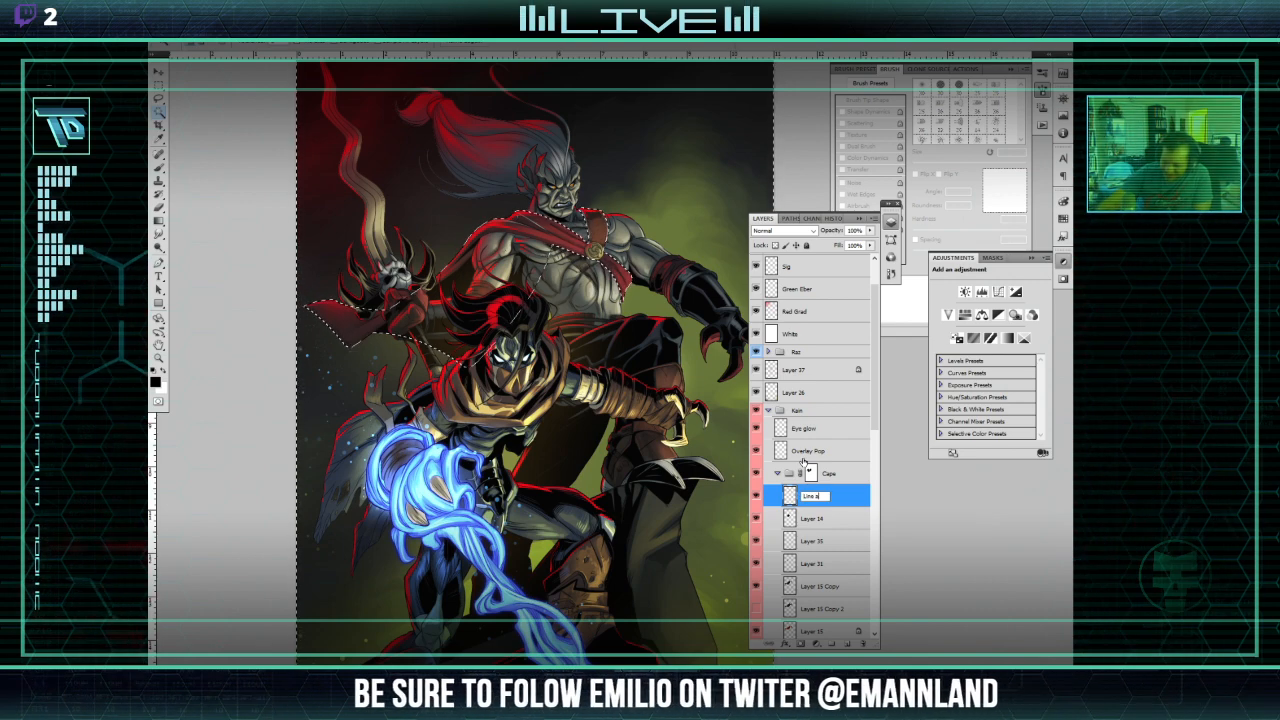
{"action": "type", "text": "rt"}
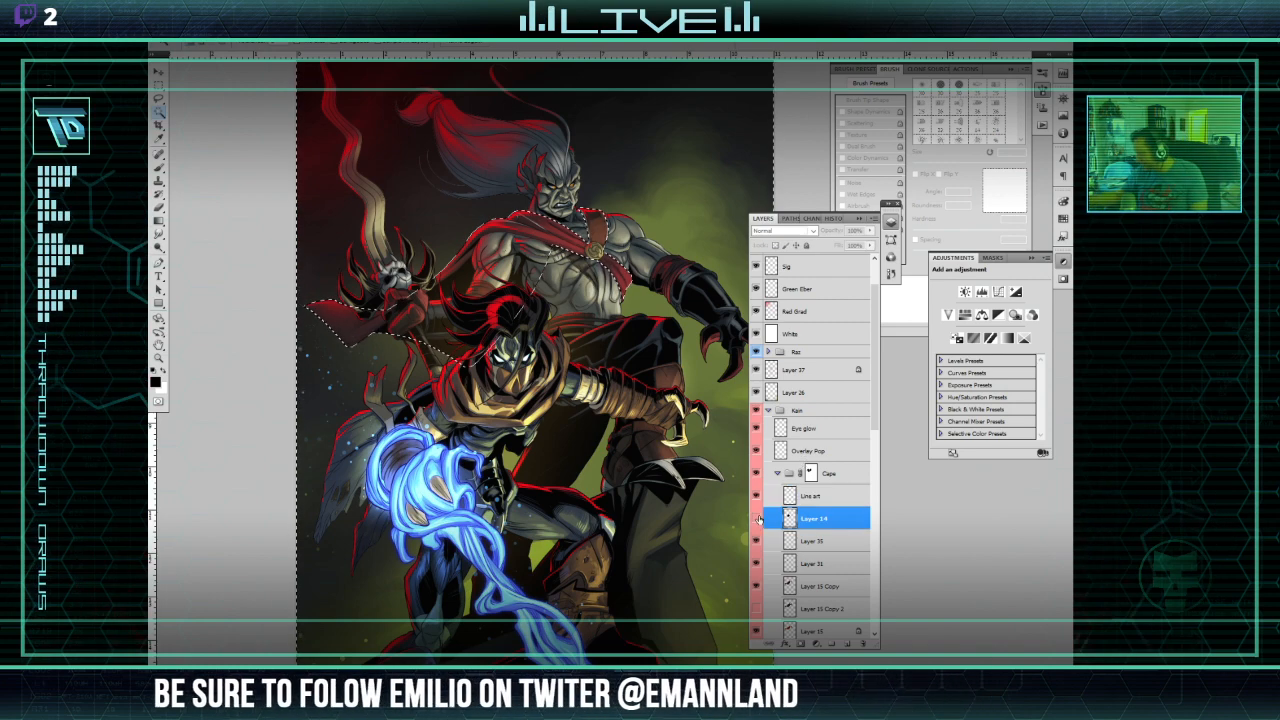
Step: Rename Layer 14, beneath Line art in the Cape group, as Blacks
{"action": "left_click", "coordinate": [765, 518]}
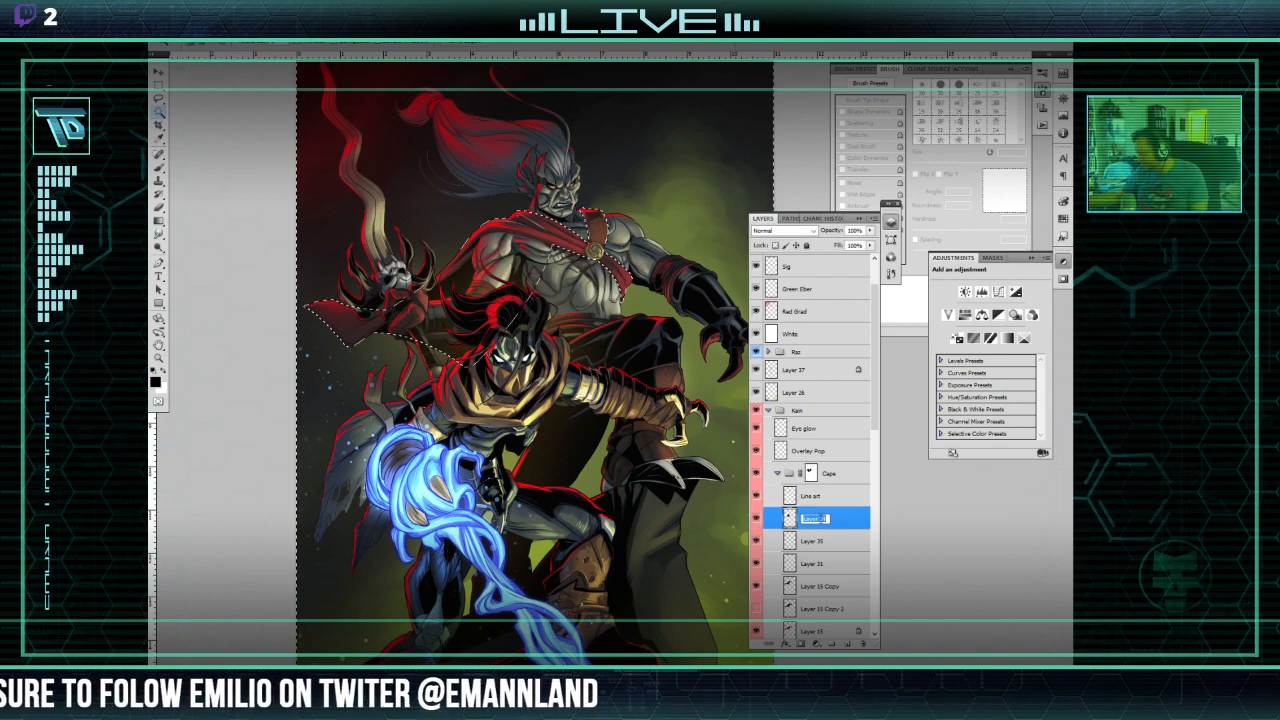
{"action": "double_click", "coordinate": [814, 518]}
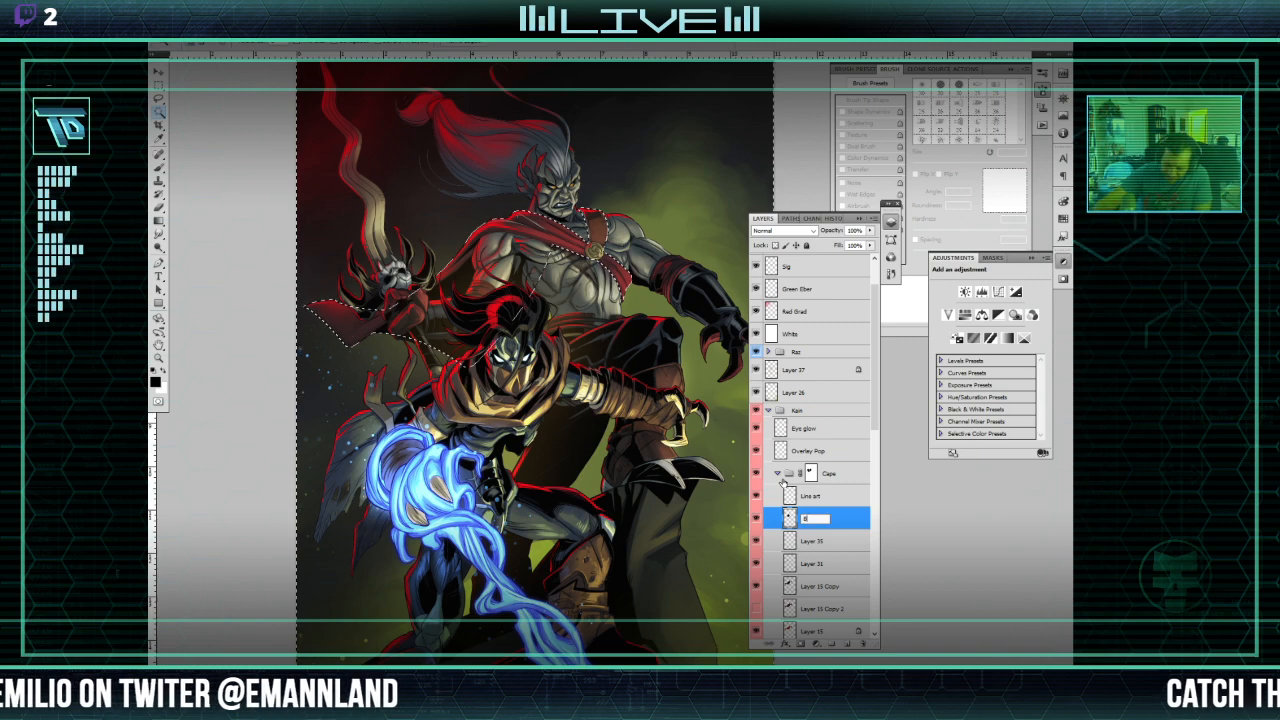
{"action": "type", "text": "Black"}
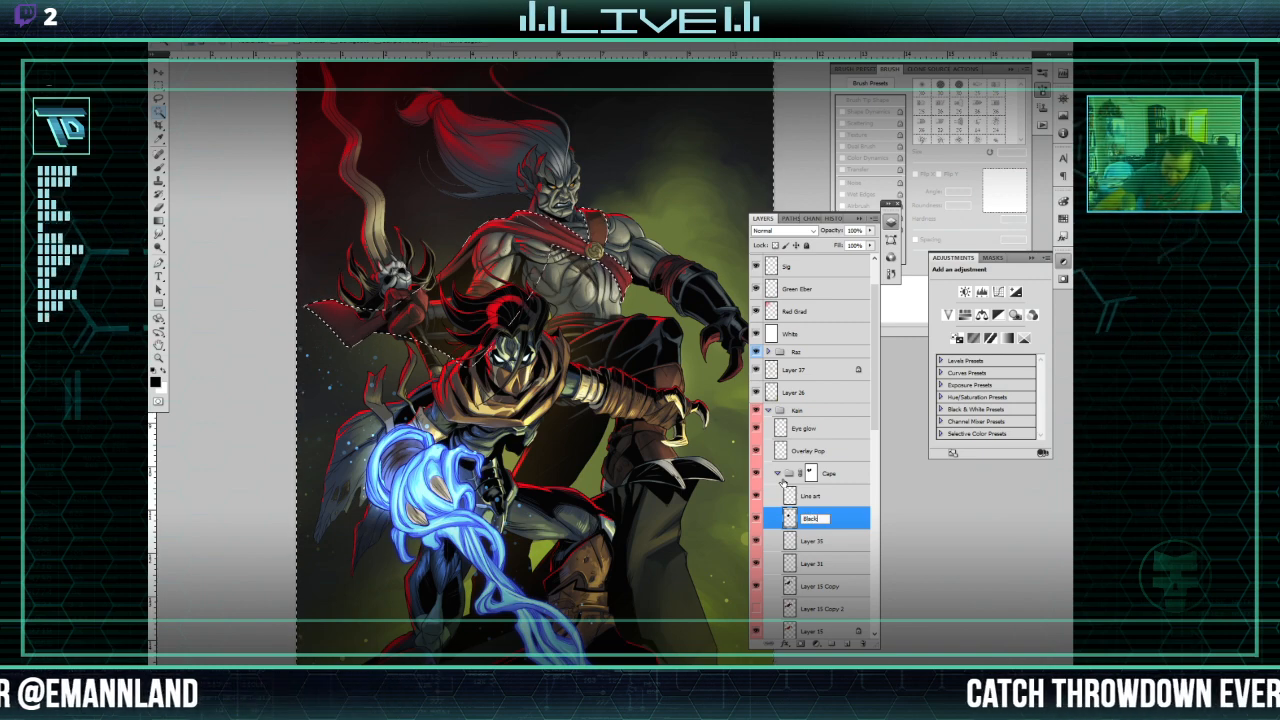
{"action": "type", "text": "s"}
Step: Rename Layer 35, beneath Blacks in the Cape group, as Rim light
{"action": "left_click", "coordinate": [810, 535]}
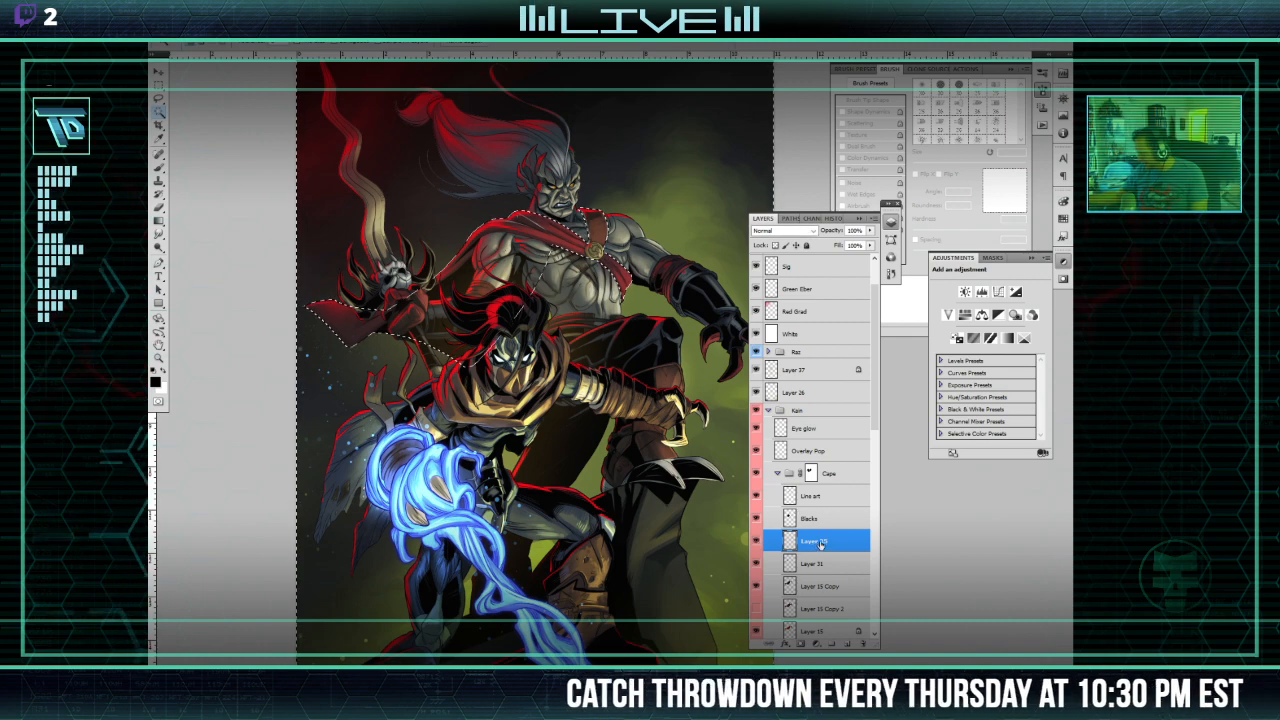
{"action": "double_click", "coordinate": [815, 541]}
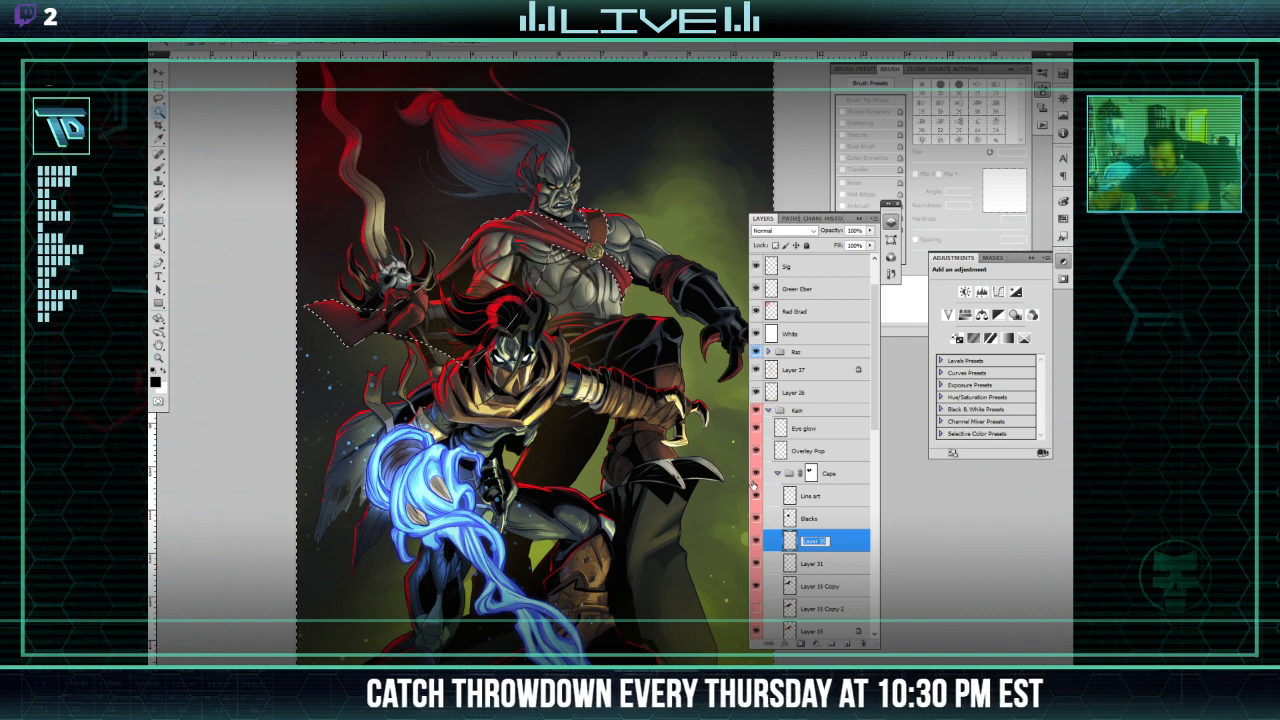
{"action": "type", "text": "Red"}
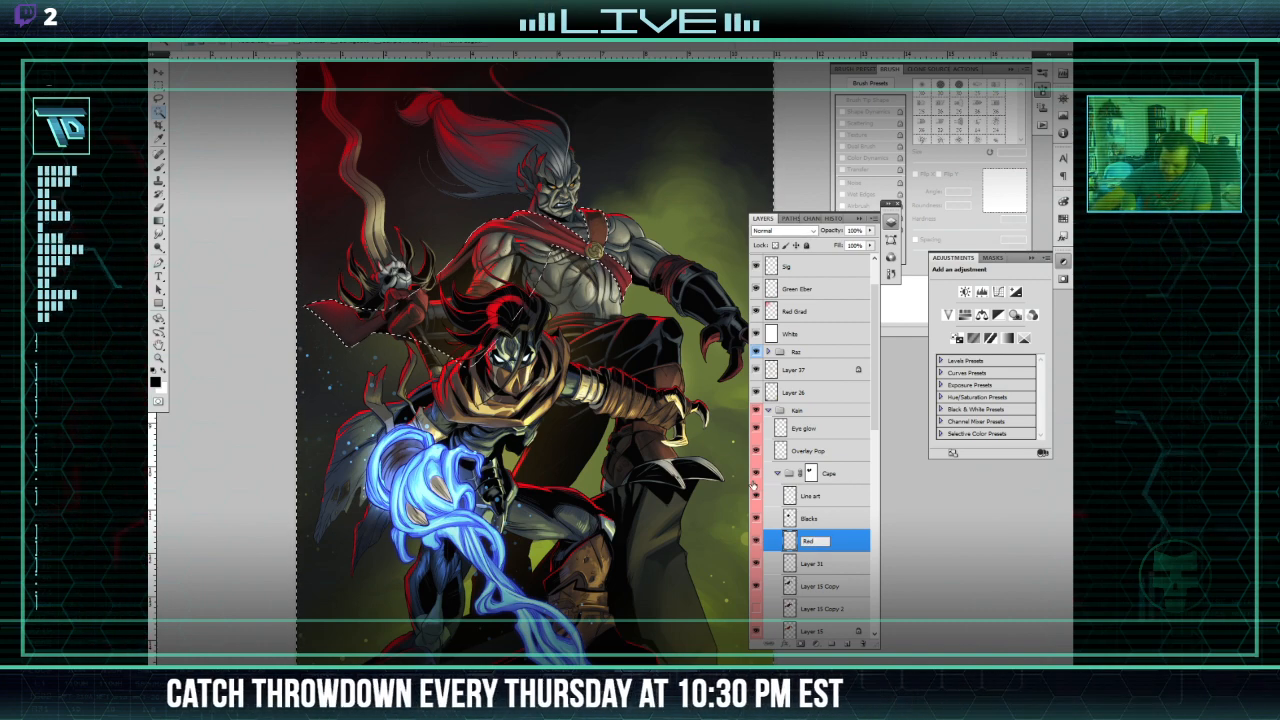
{"action": "key", "text": "BackSpace"}
{"action": "key", "text": "BackSpace"}
{"action": "key", "text": "BackSpace"}
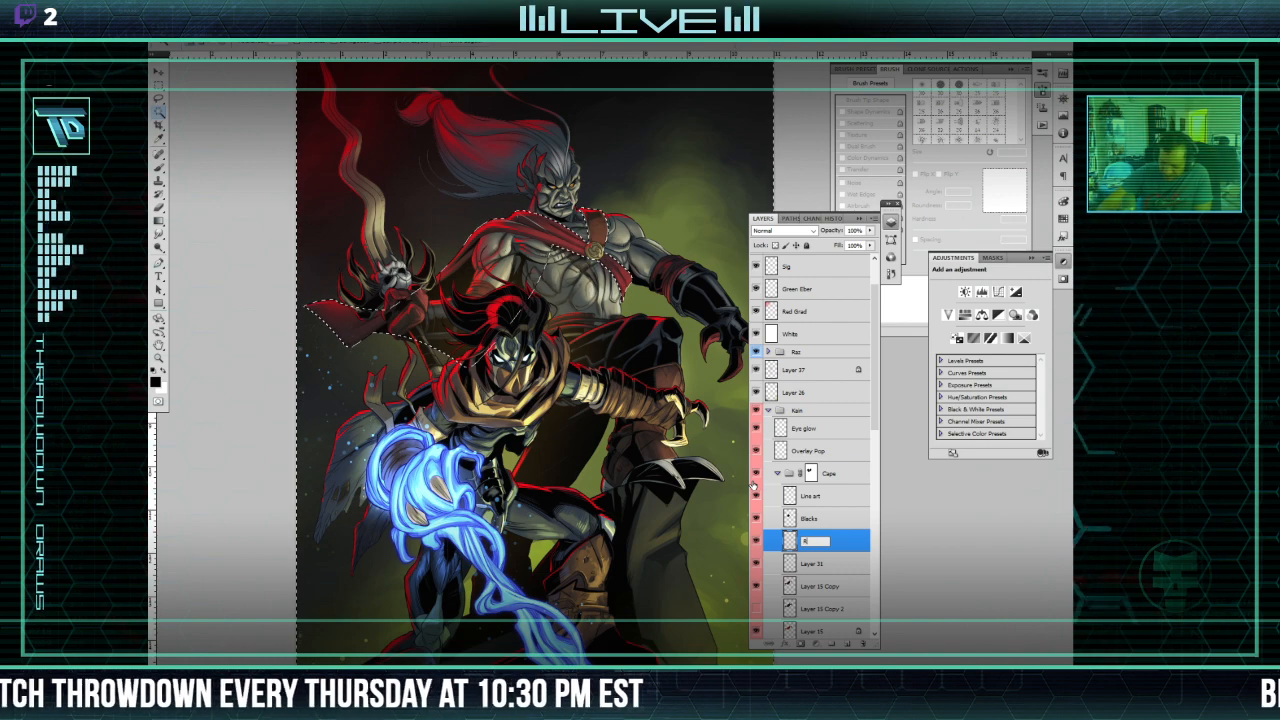
{"action": "type", "text": "Bl"}
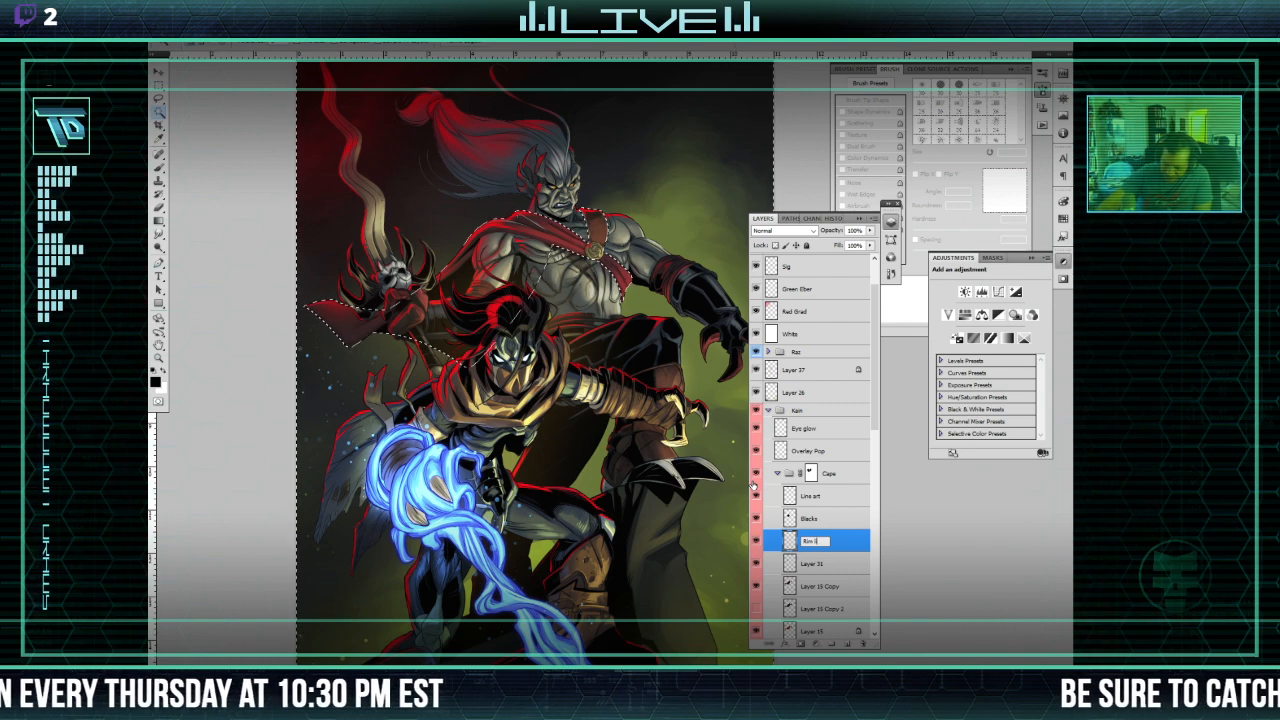
Step: Clear the selection on the canvas and rename Layer 31, beneath Rim light in the Cape group, as Shadow
{"action": "left_click", "coordinate": [811, 563]}
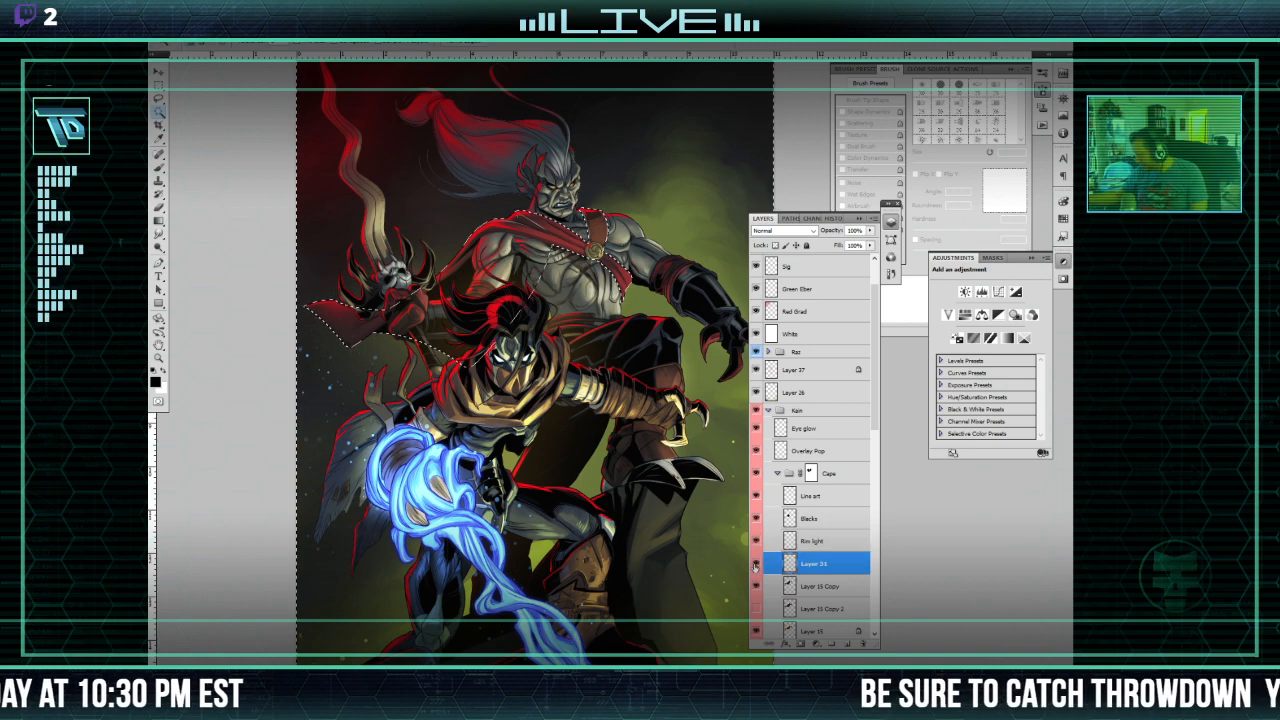
{"action": "double_click", "coordinate": [820, 564]}
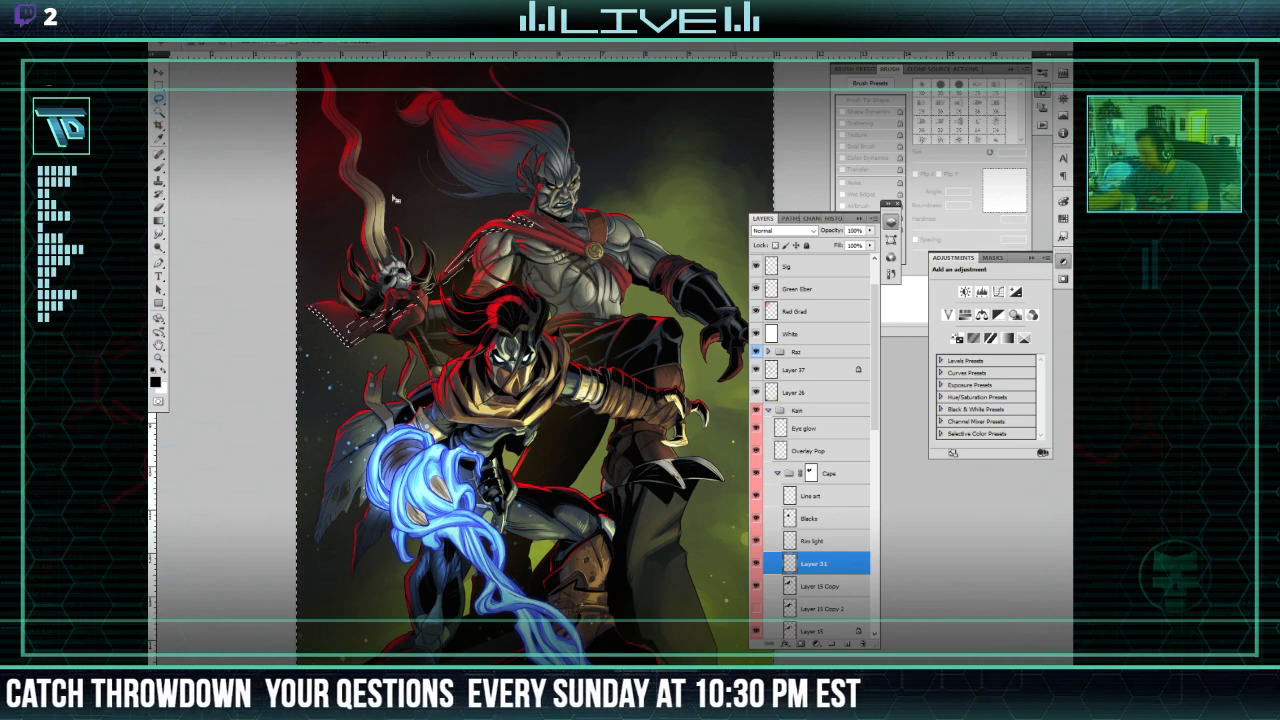
{"action": "key", "text": "ctrl+d"}
{"action": "left_click", "coordinate": [756, 564]}
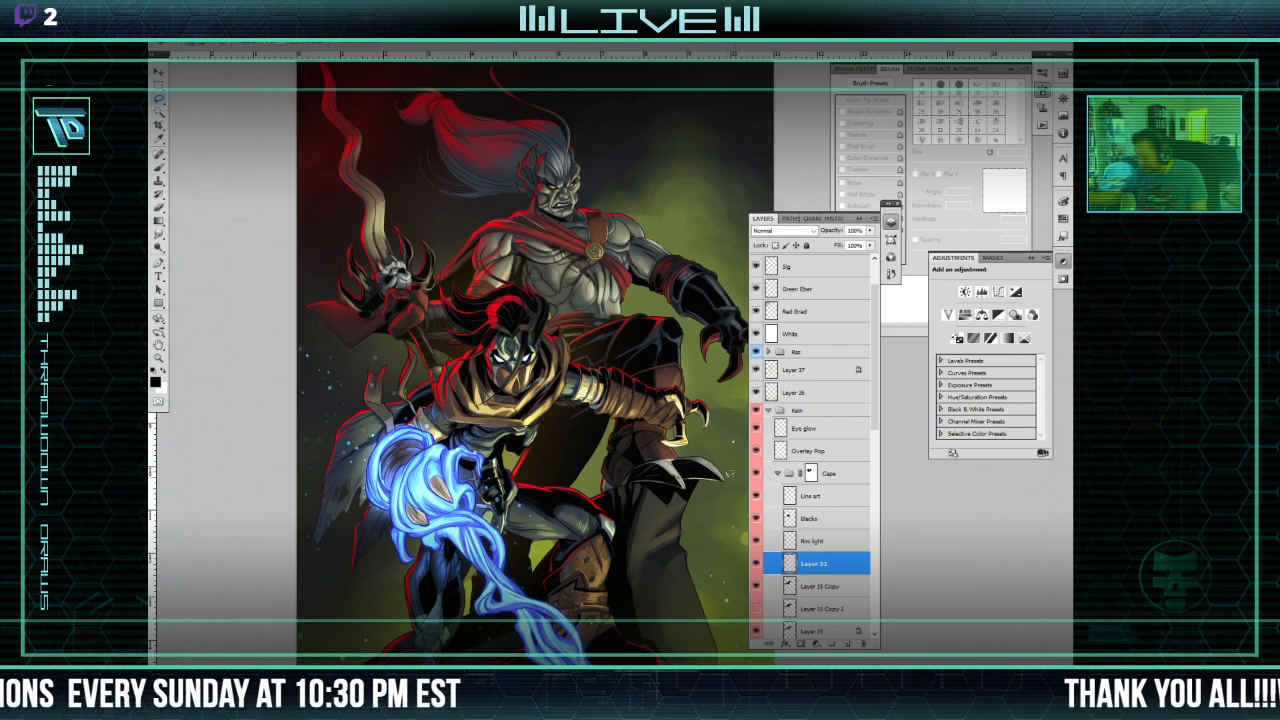
{"action": "key", "text": "ctrl+u"}
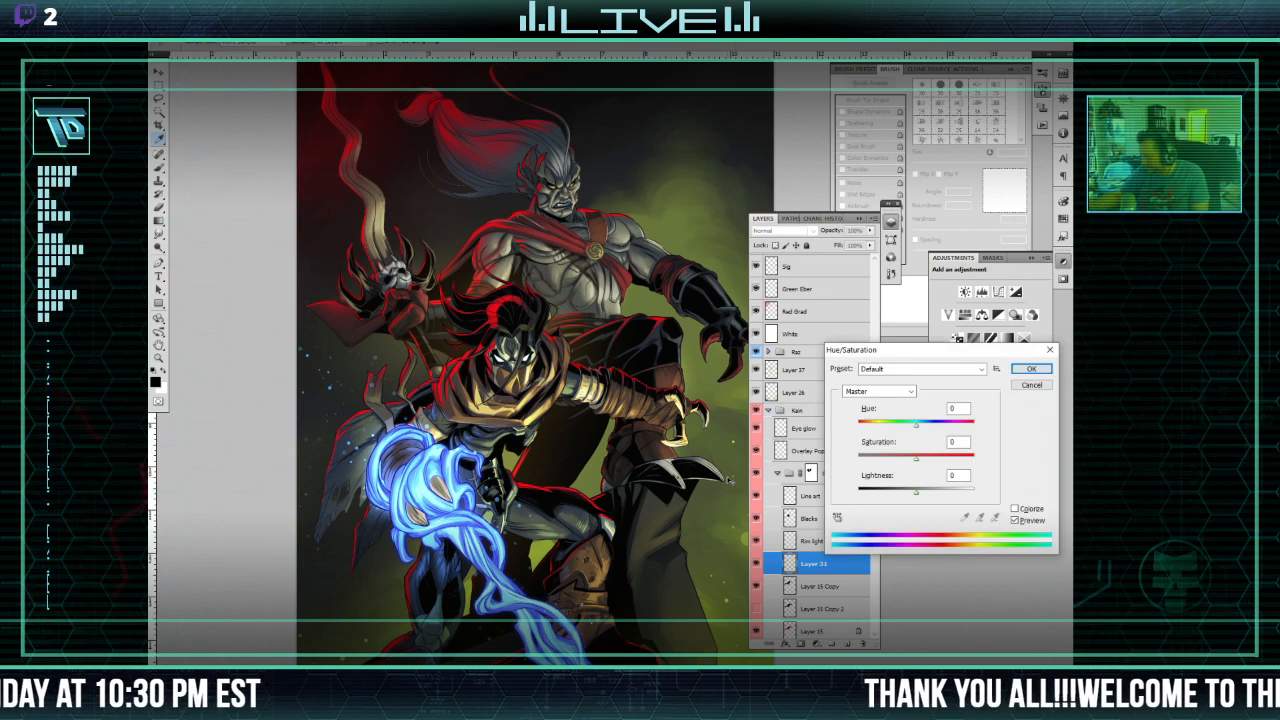
{"action": "key", "text": "Escape"}
{"action": "double_click", "coordinate": [813, 562]}
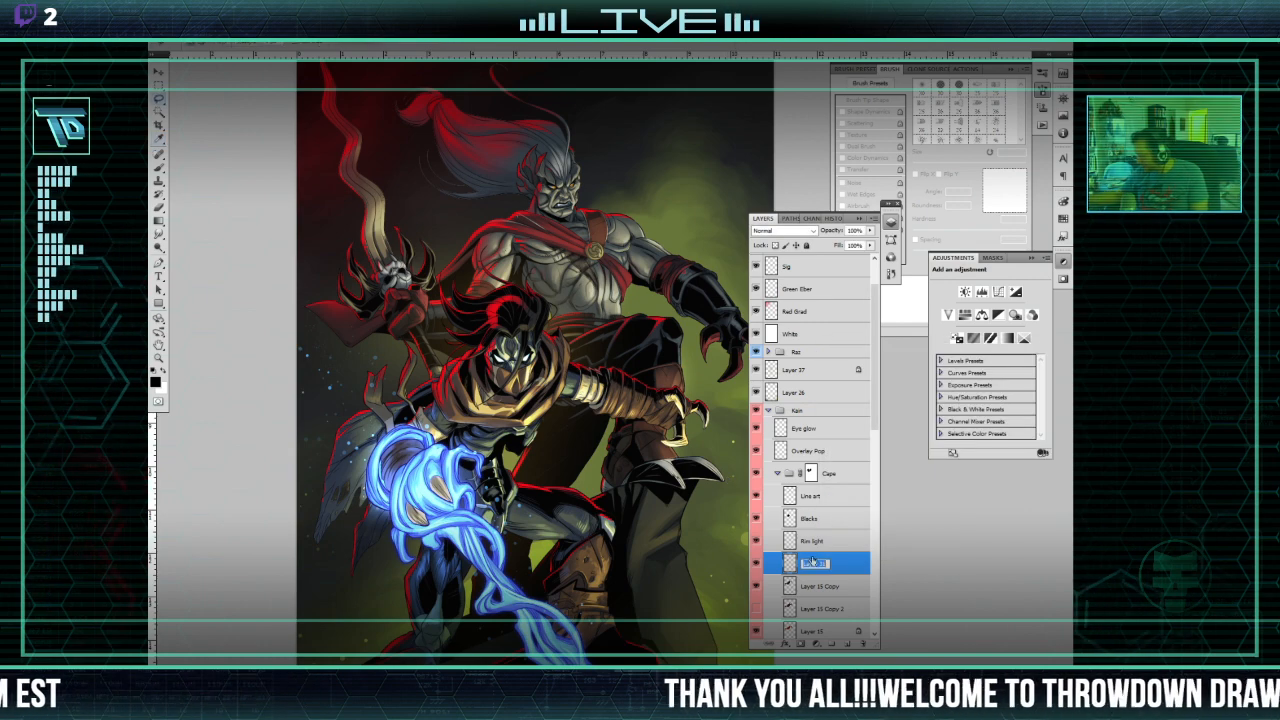
{"action": "type", "text": "B"}
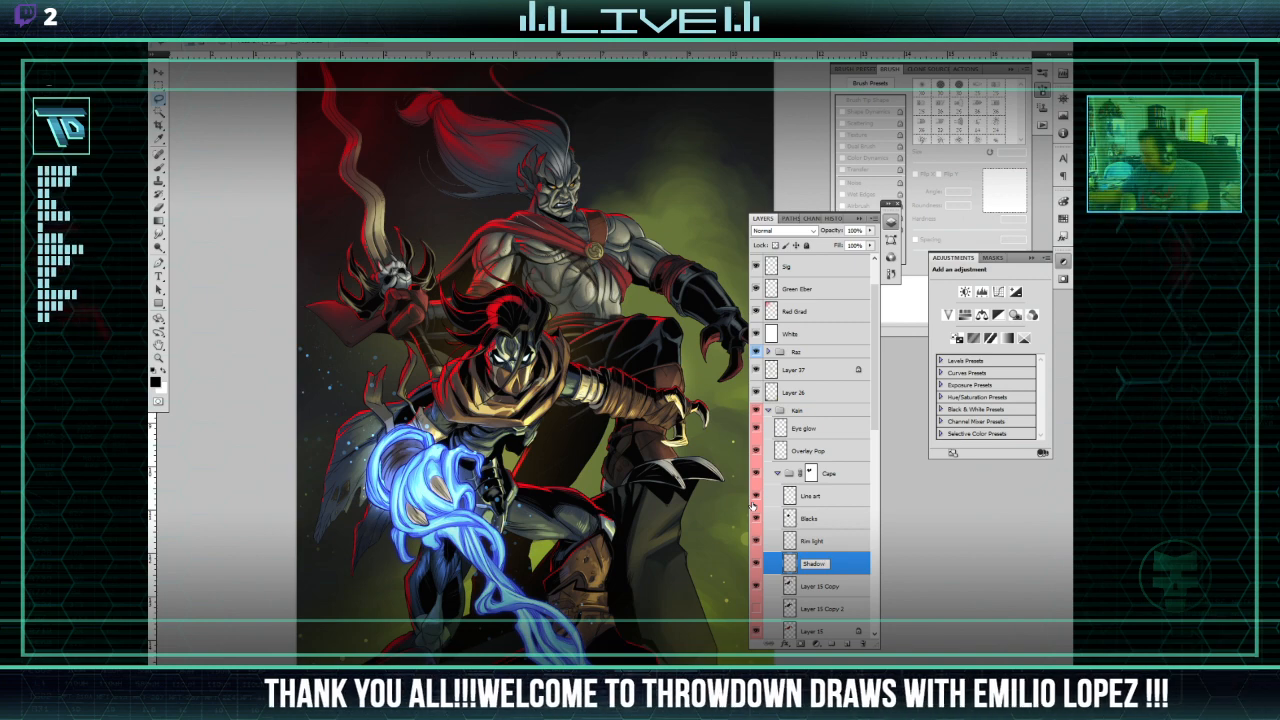
{"action": "key", "text": "Return"}
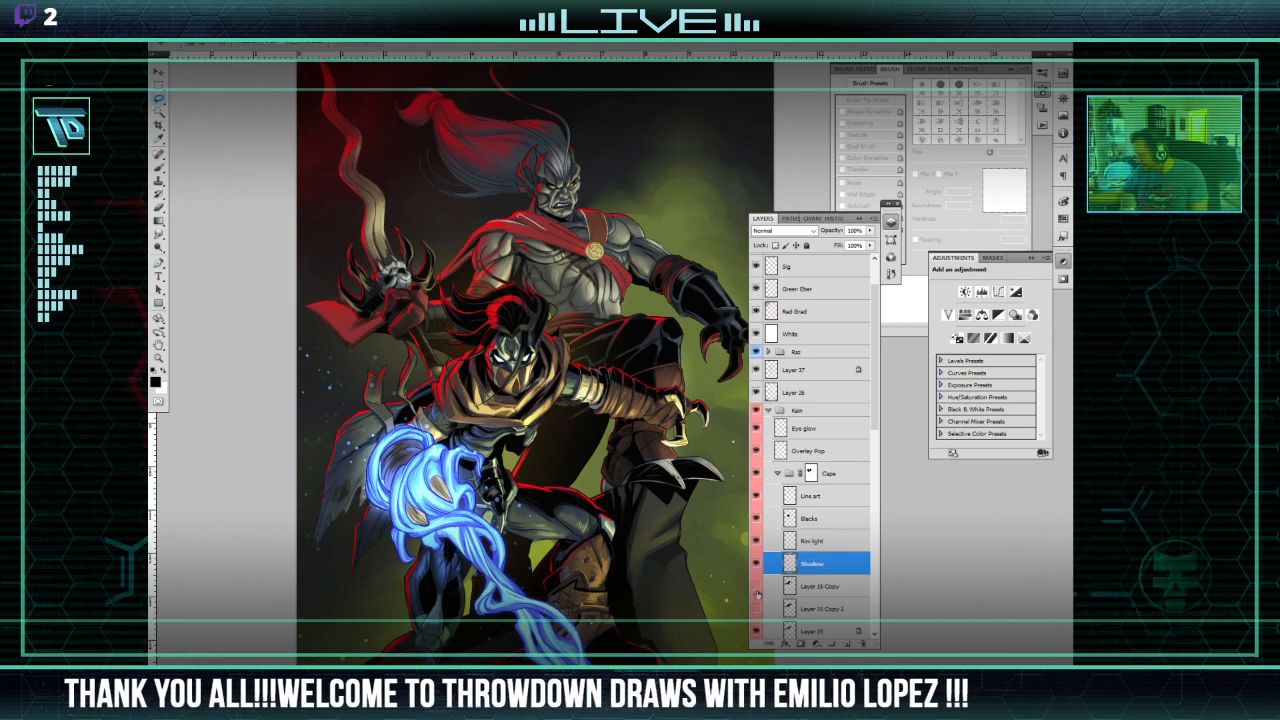
Step: Rename Layer 15 Copy, directly beneath the Shadow layer in the Cape group, as Shadow too
{"action": "double_click", "coordinate": [812, 587]}
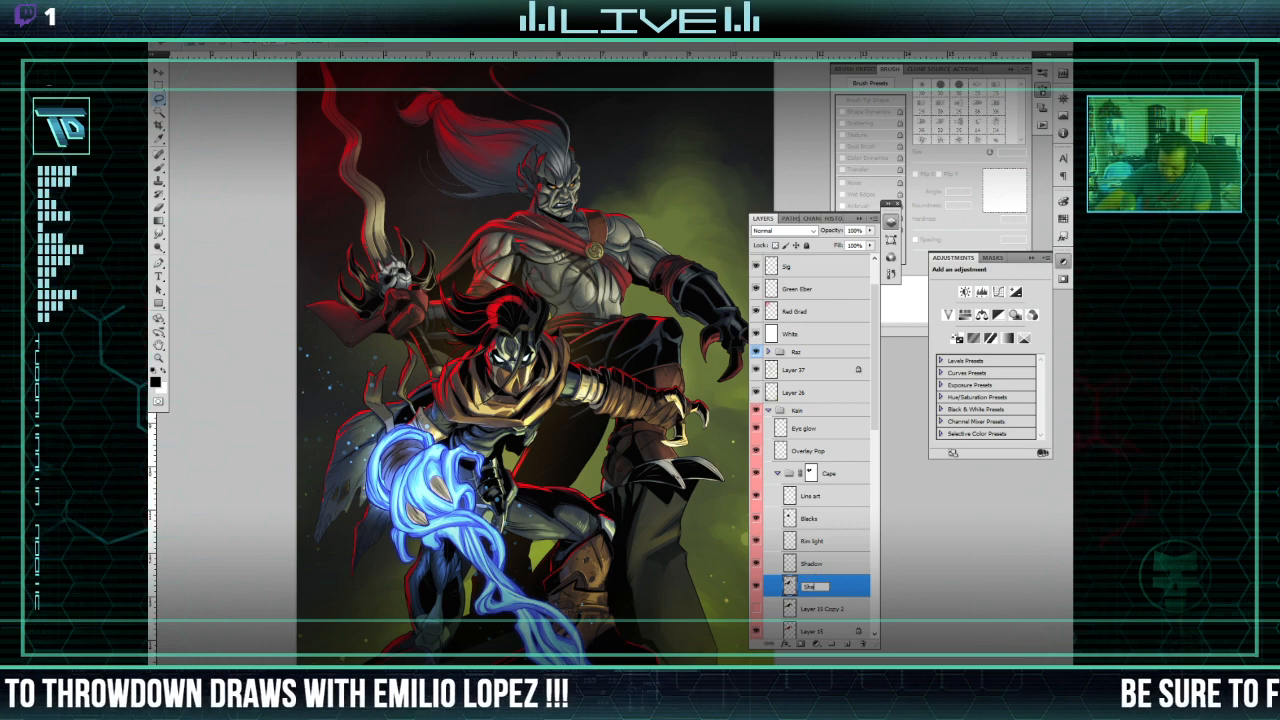
{"action": "type", "text": "Shadow"}
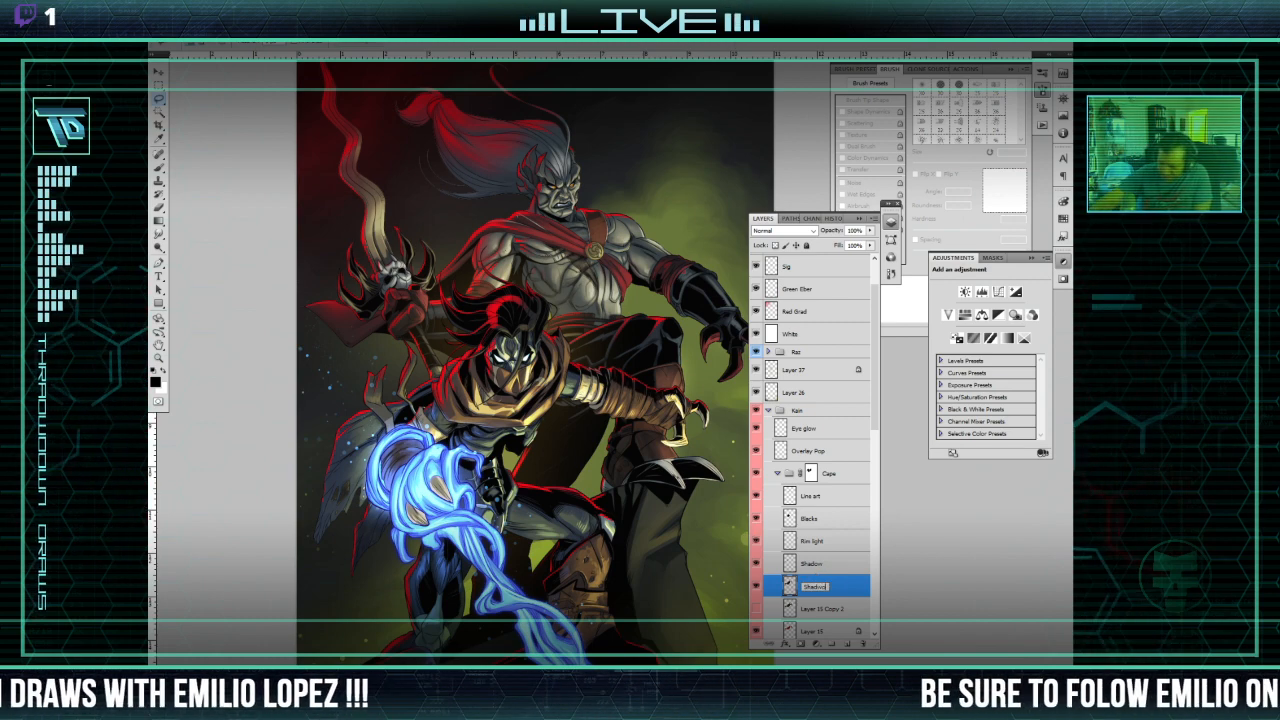
{"action": "double_click", "coordinate": [826, 565]}
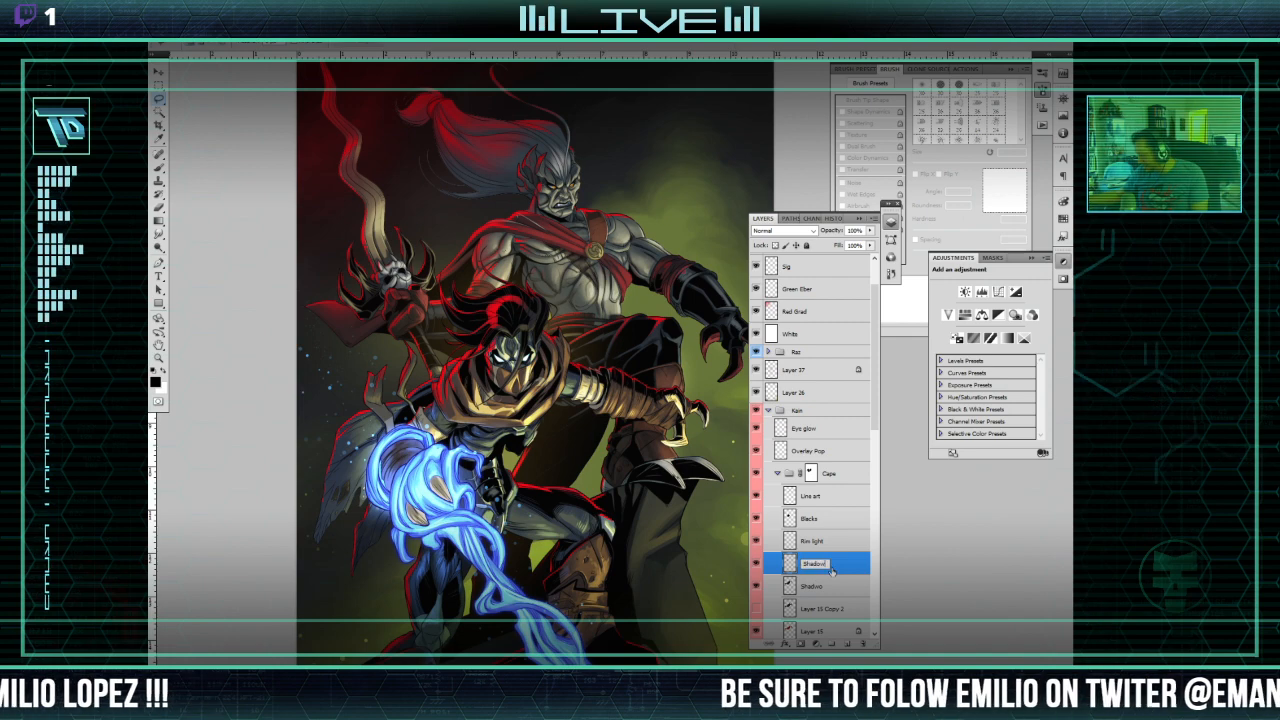
{"action": "double_click", "coordinate": [826, 587]}
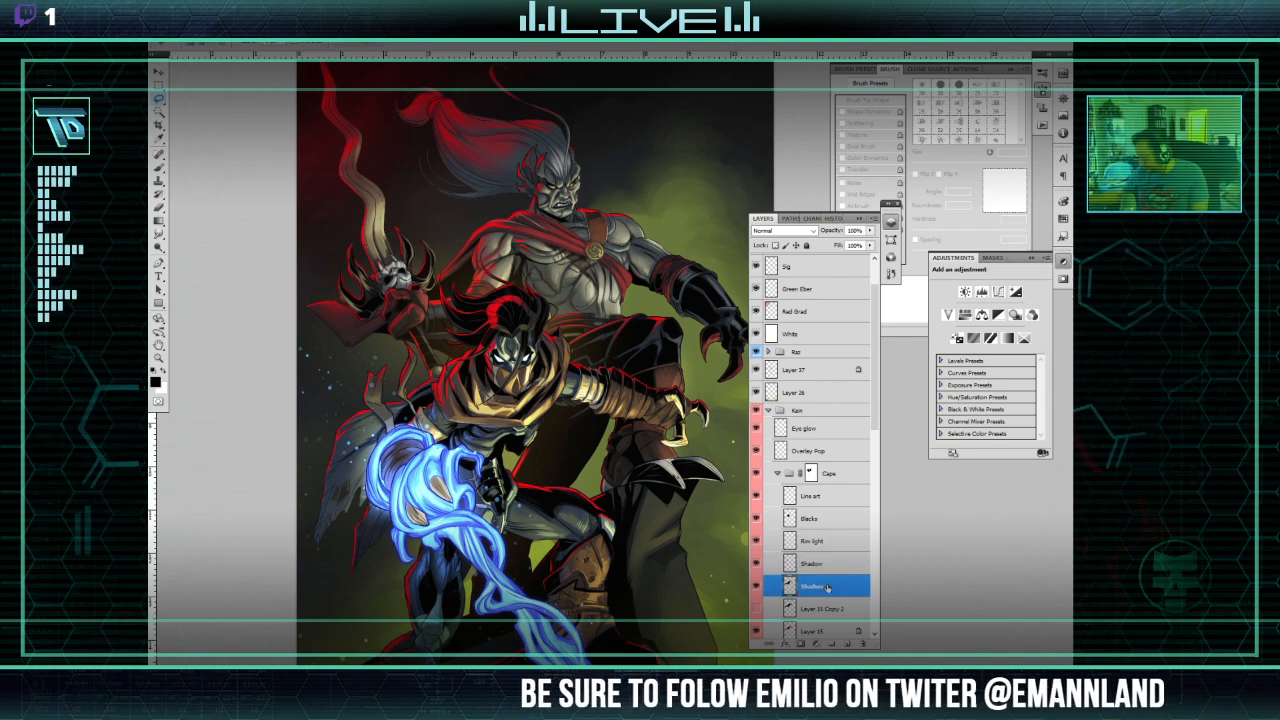
{"action": "type", "text": "Shadow"}
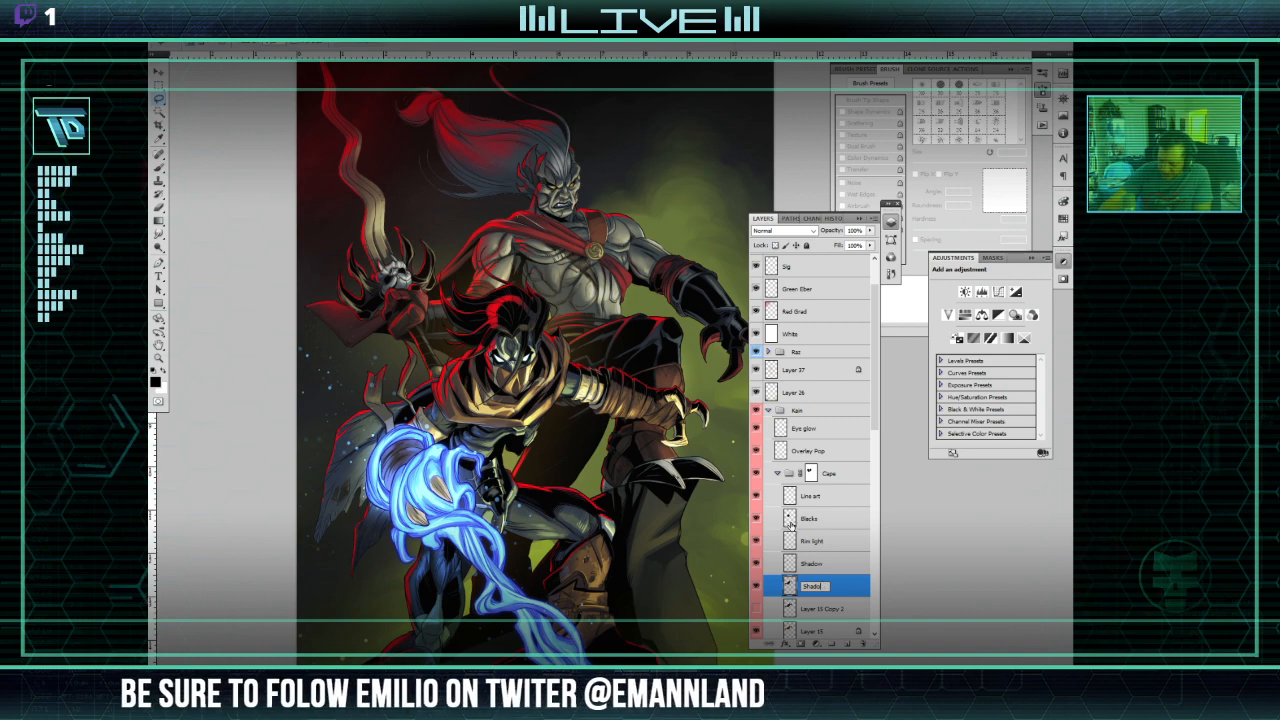
{"action": "key", "text": "BackSpace"}
{"action": "type", "text": "02"}
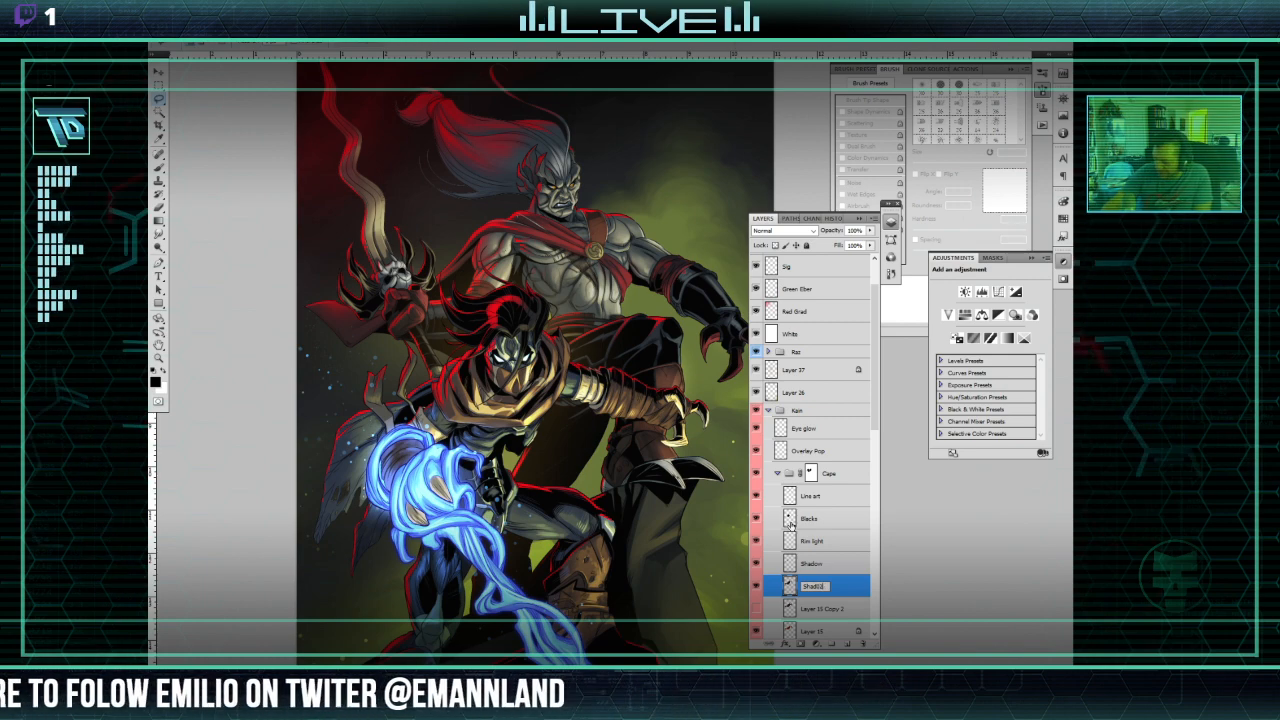
{"action": "key", "text": "BackSpace"}
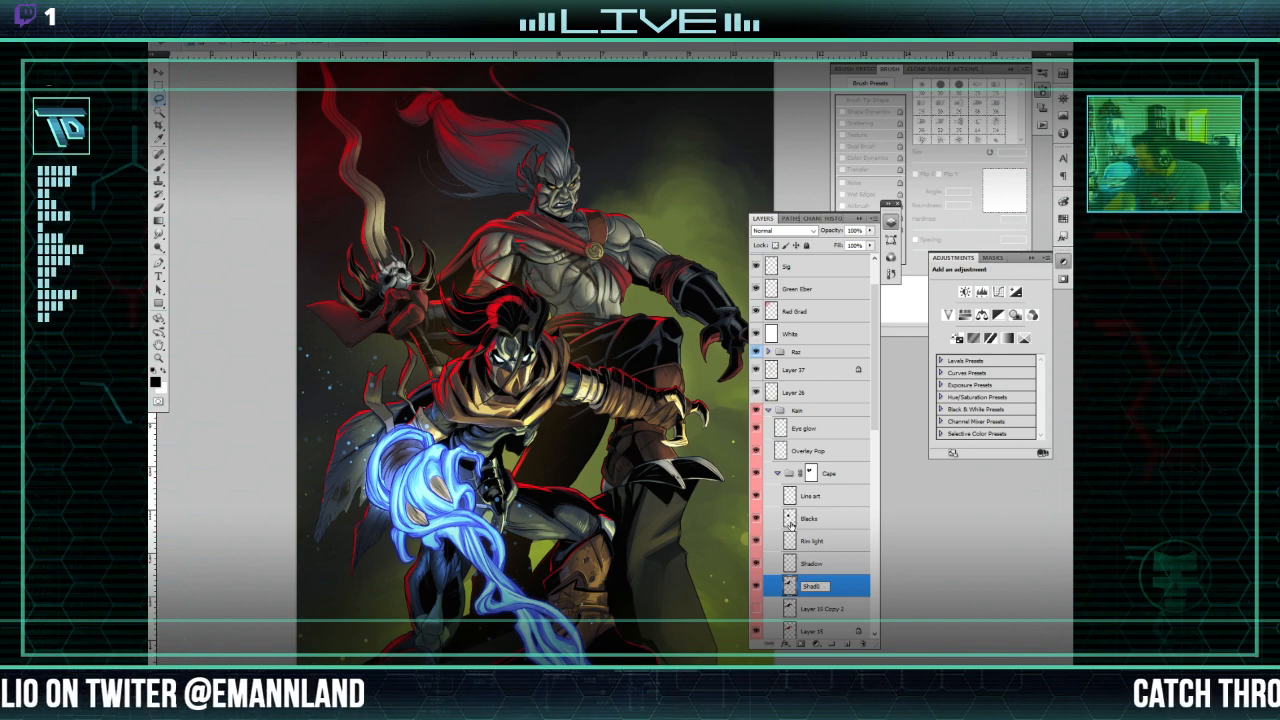
{"action": "type", "text": "ow"}
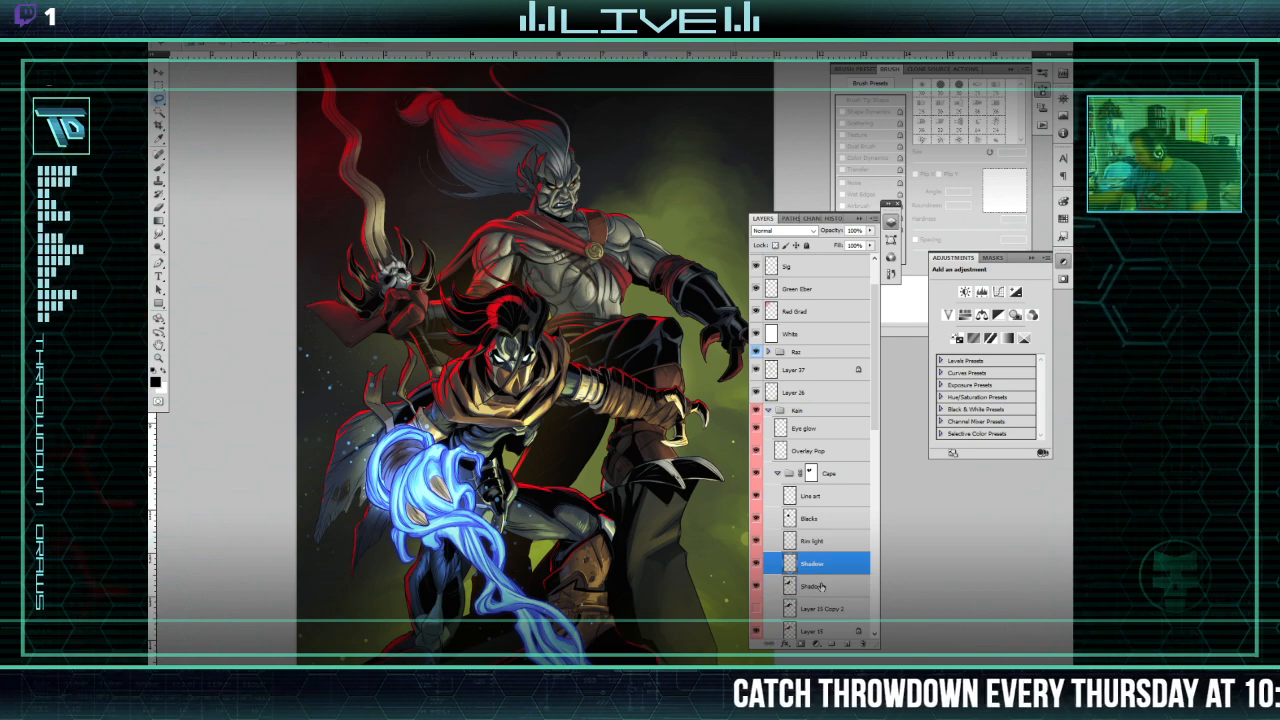
Step: Number the Cape group's two shadow layers, naming the lower one Shadow 1 and the upper one Shadow 2
{"action": "key", "text": "ctrl+a"}
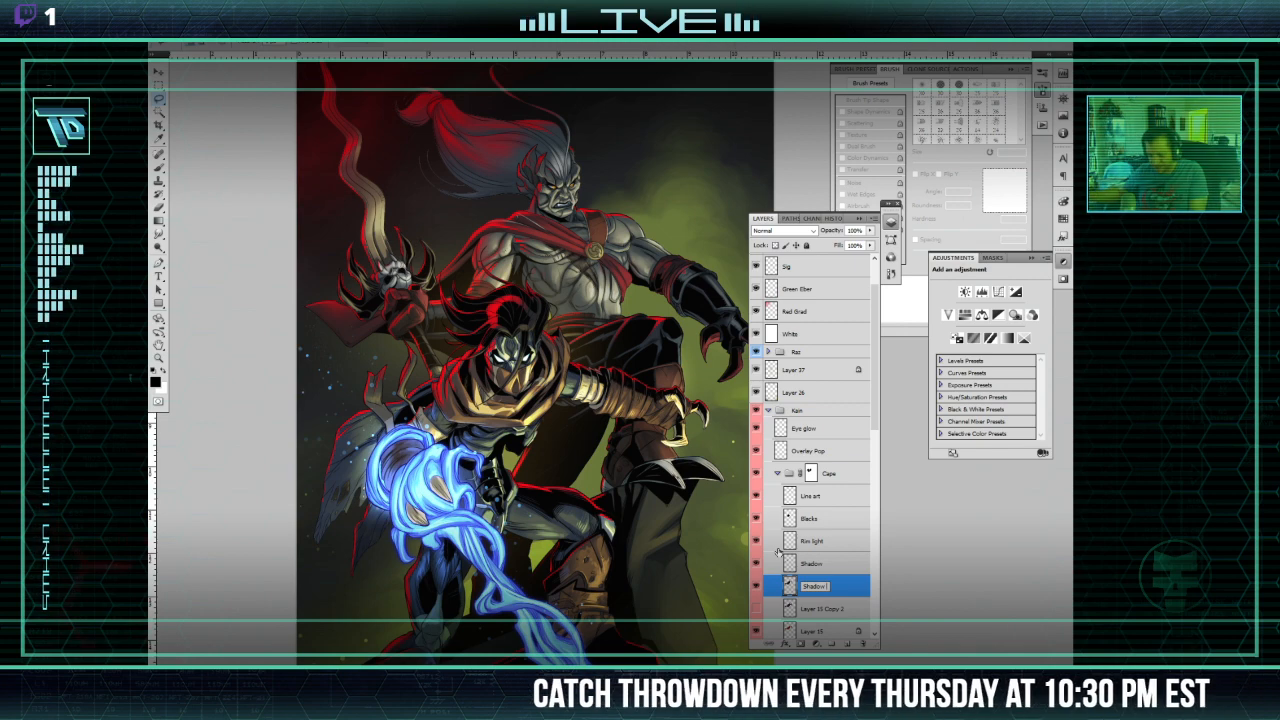
{"action": "left_click", "coordinate": [822, 564]}
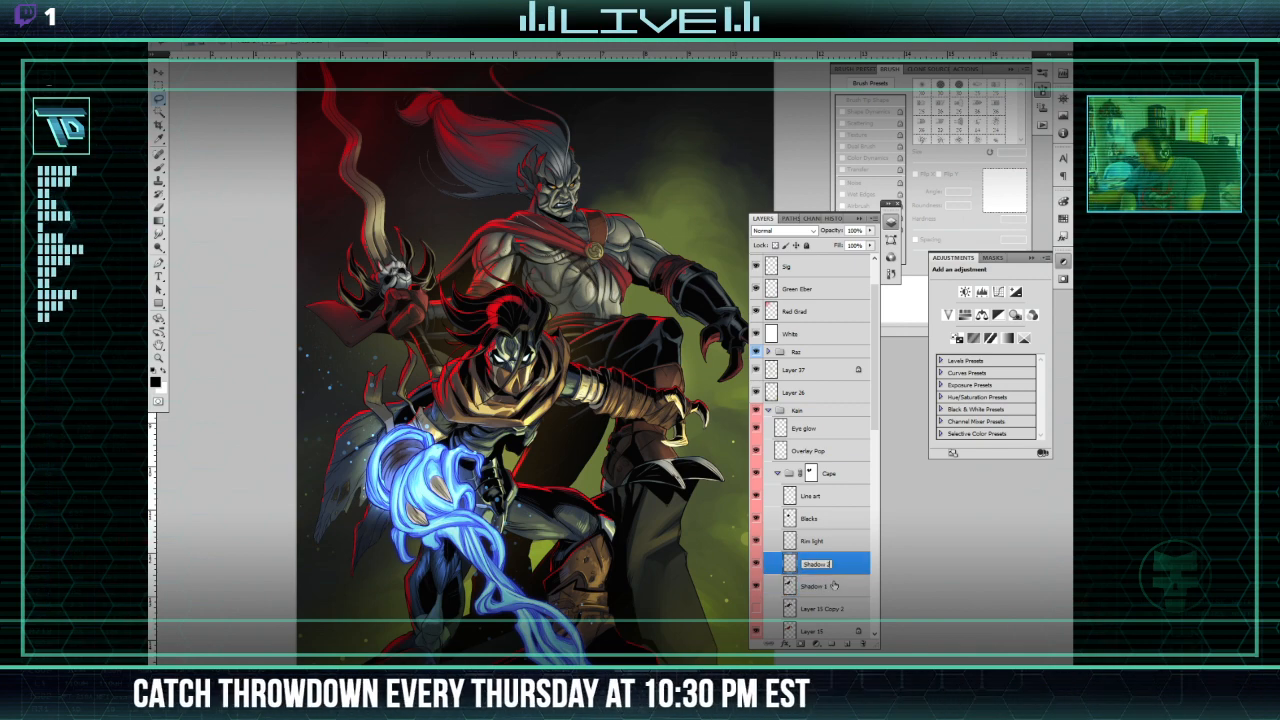
{"action": "left_click", "coordinate": [833, 585]}
Step: Delete the hidden Layer 15 Copy 2 from the Cape group and rename Layer 15 as Flat color
{"action": "scroll", "coordinate": [876, 415], "scroll_direction": "down", "scroll_amount": 3}
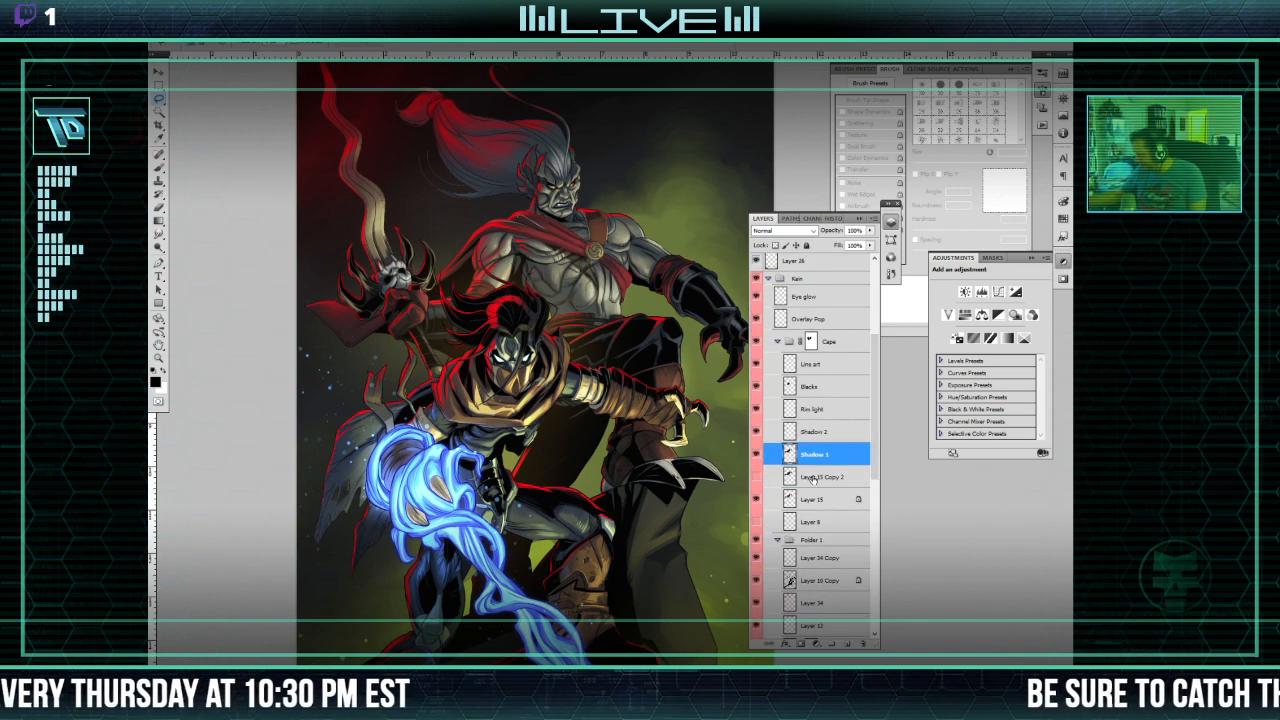
{"action": "double_click", "coordinate": [820, 478]}
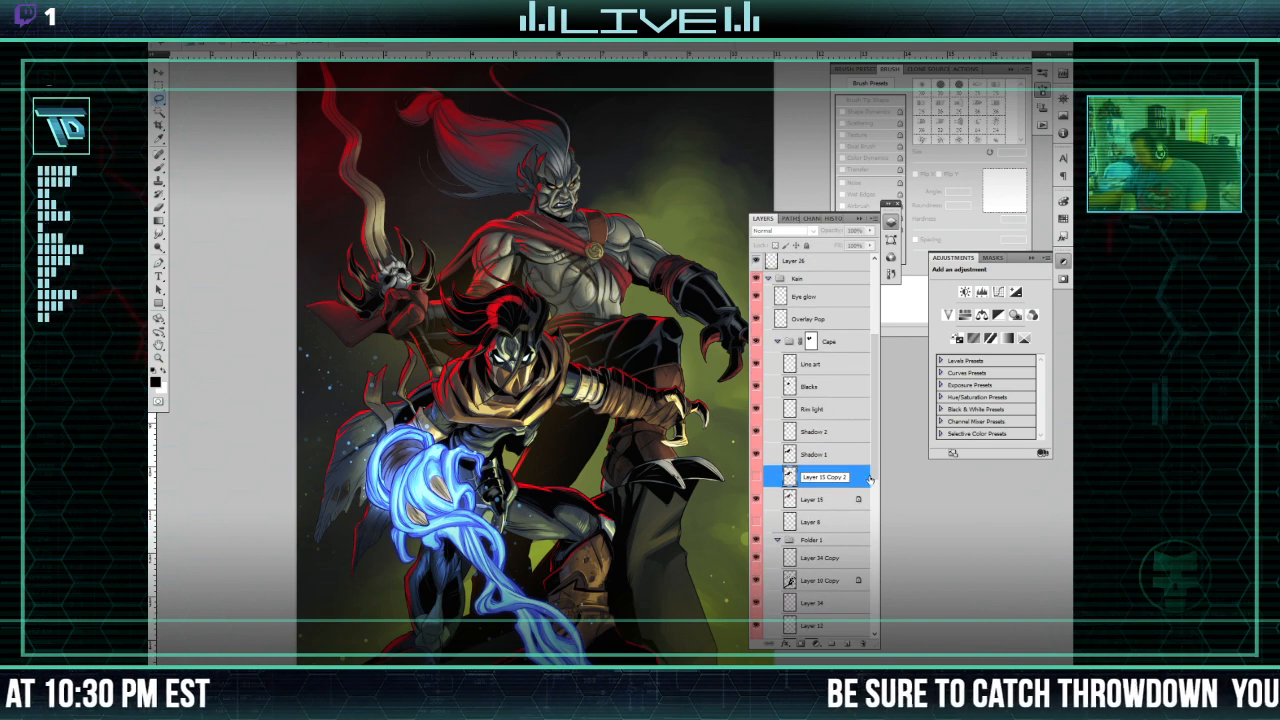
{"action": "key", "text": "Escape"}
{"action": "key", "text": "Delete"}
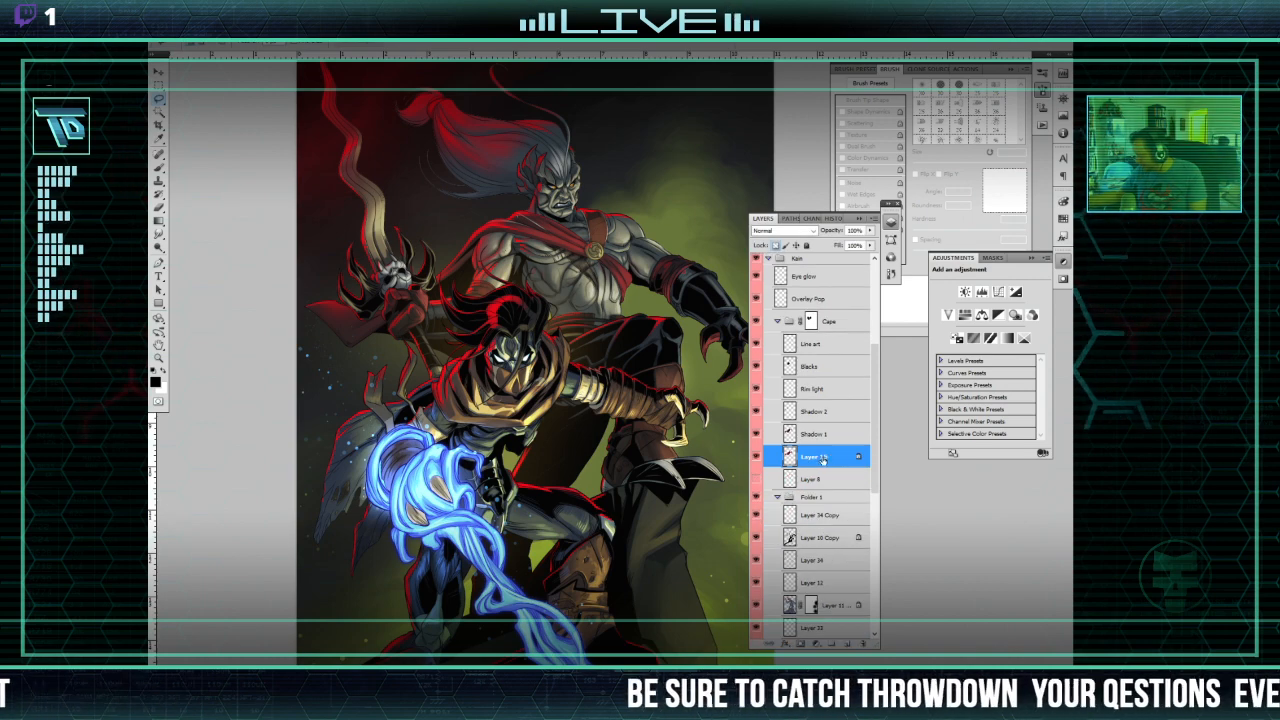
{"action": "double_click", "coordinate": [822, 457]}
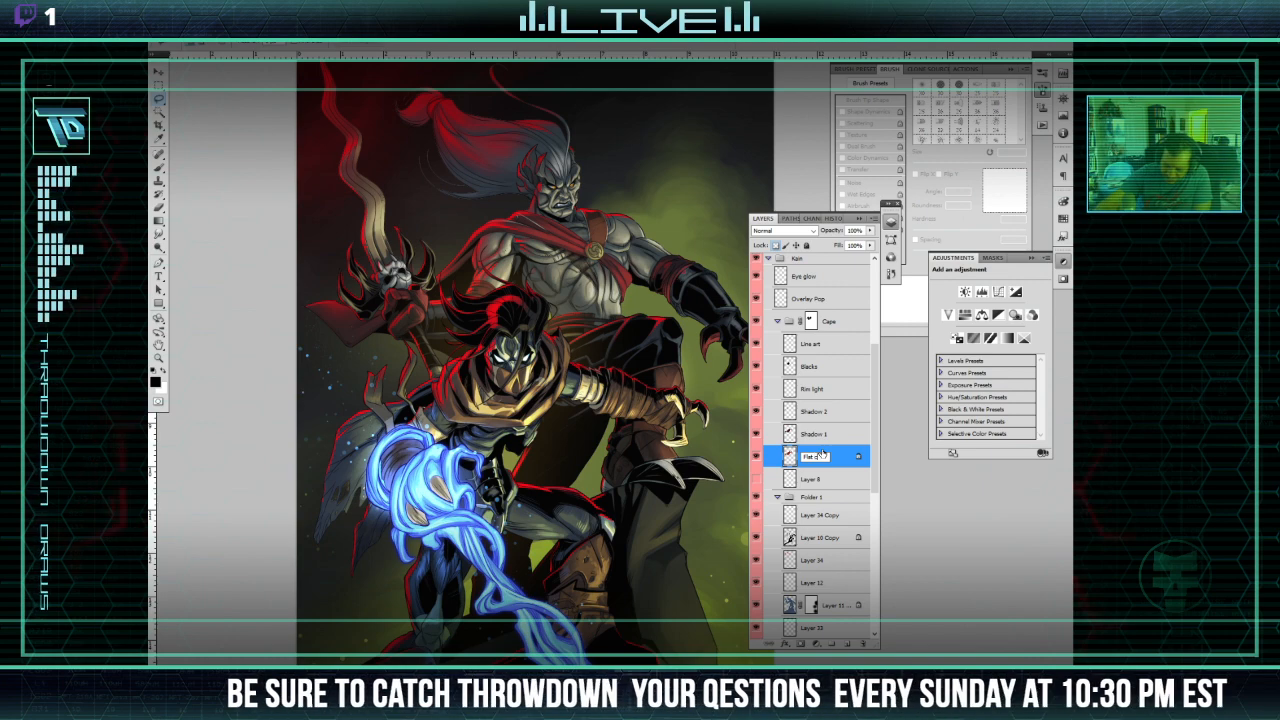
{"action": "type", "text": "Flat color"}
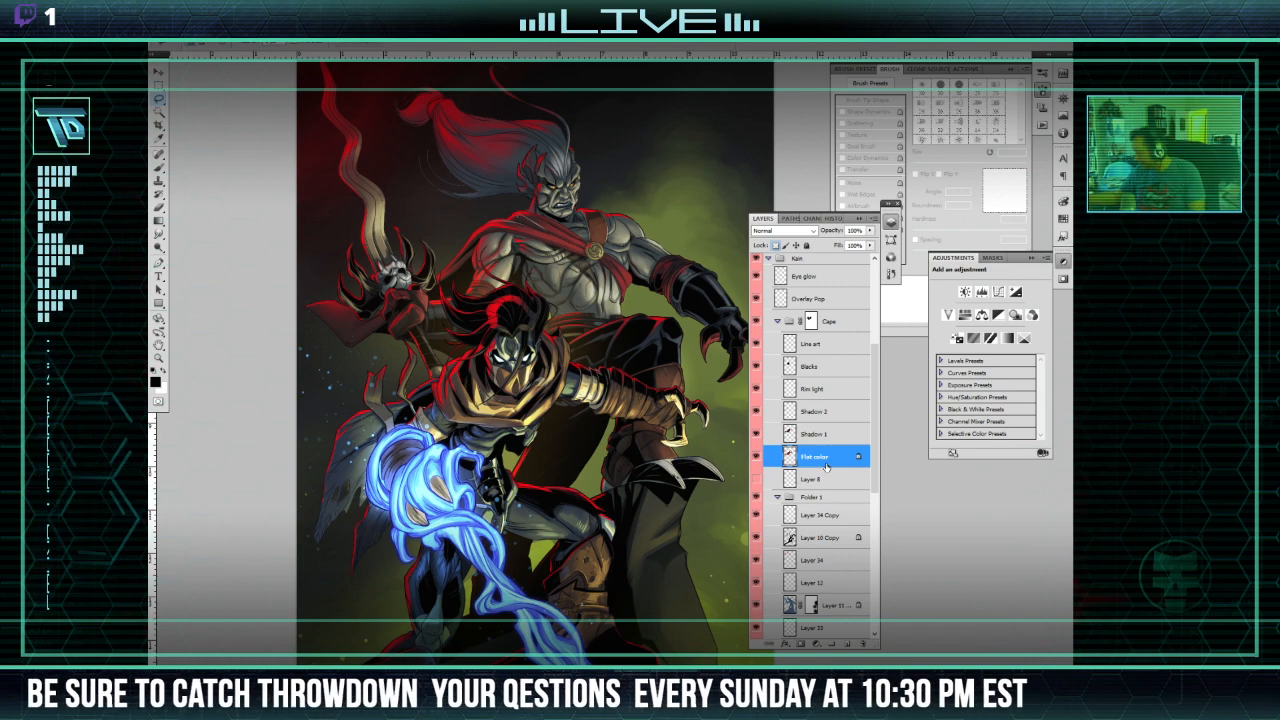
Step: Make the hidden Layer 8 visible and move it out of the Cape group, further down the layer stack
{"action": "left_click", "coordinate": [812, 479]}
{"action": "left_click", "coordinate": [756, 481]}
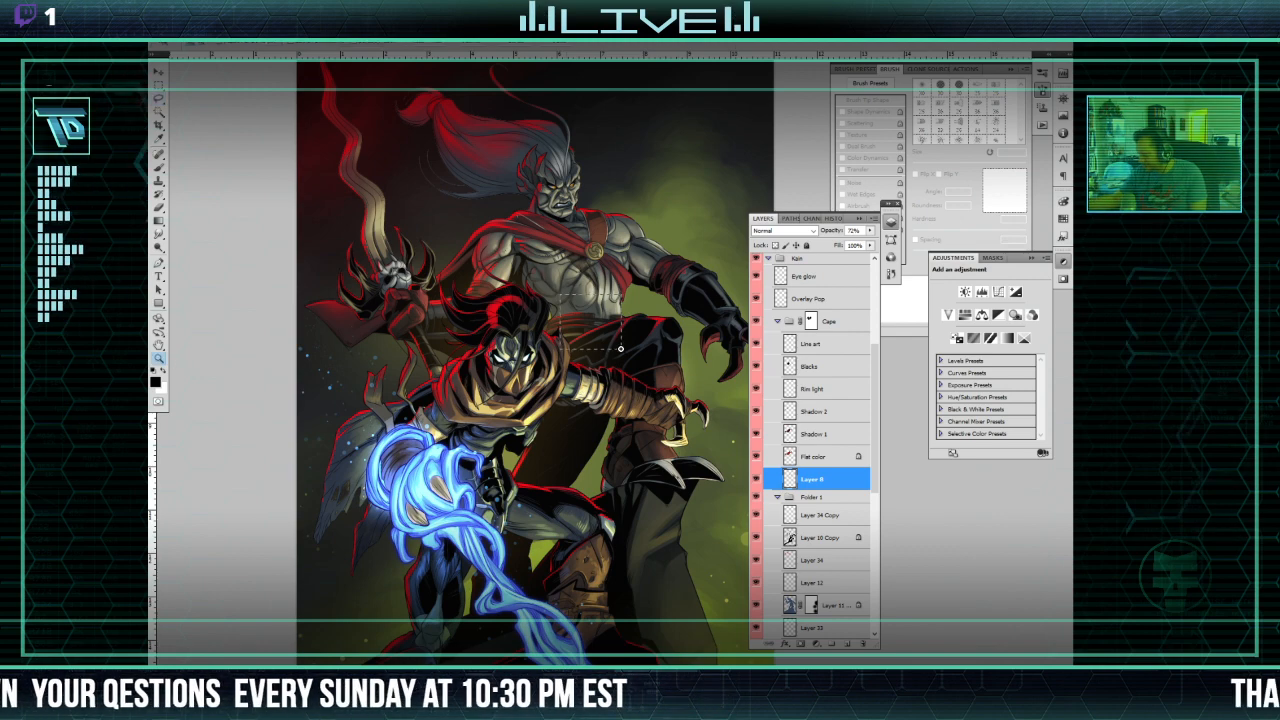
{"action": "left_click_drag", "start_coordinate": [608, 365], "coordinate": [680, 431]}
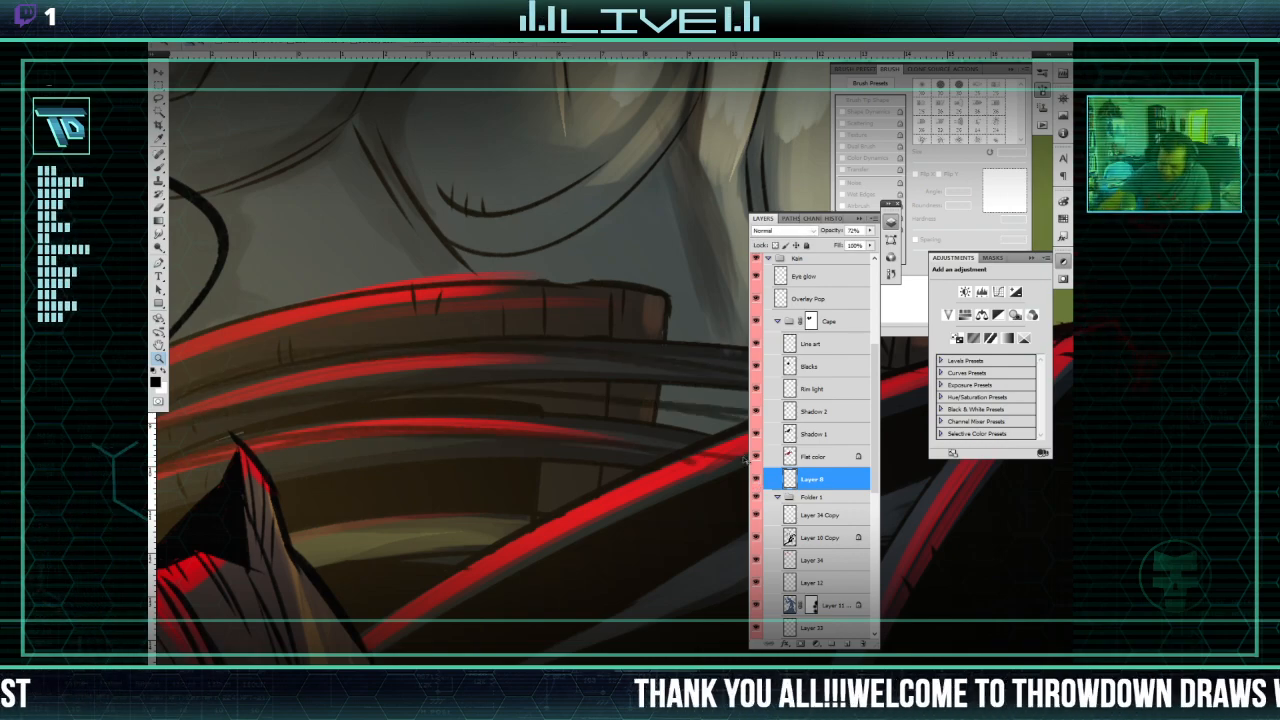
{"action": "scroll", "coordinate": [745, 460], "scroll_direction": "down", "scroll_amount": 10}
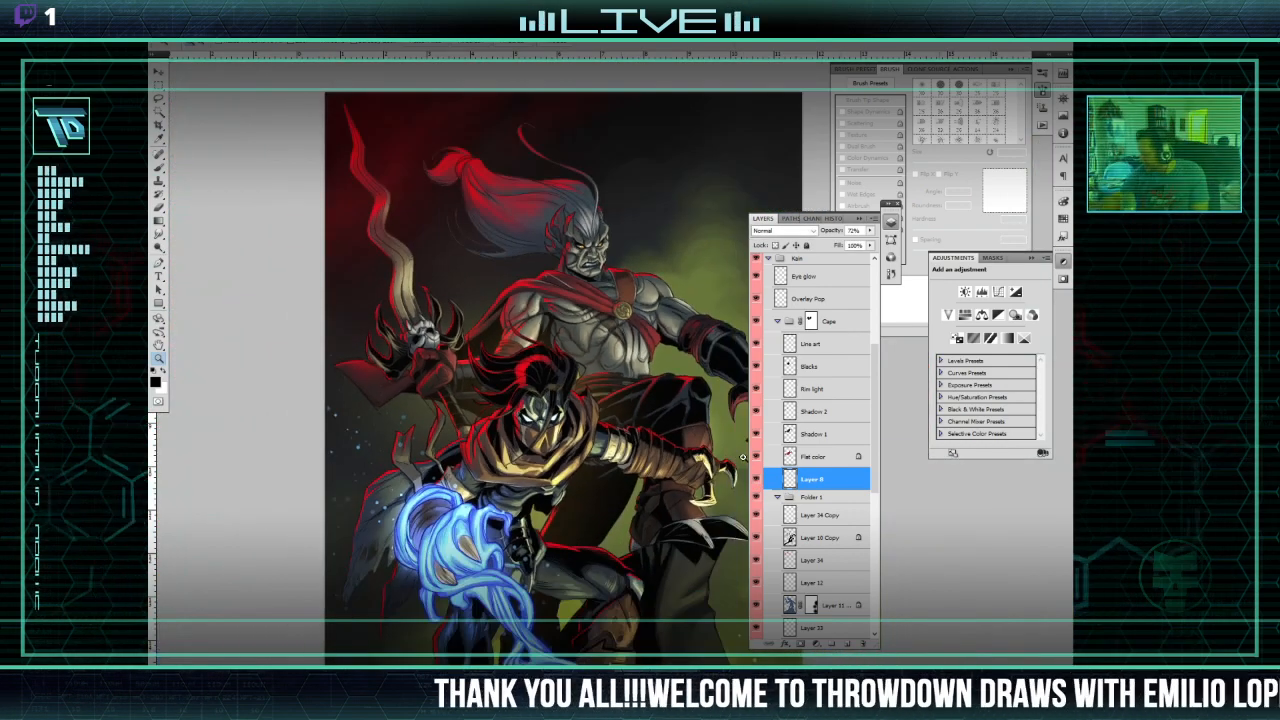
{"action": "scroll", "coordinate": [815, 450], "scroll_direction": "down", "scroll_amount": 4}
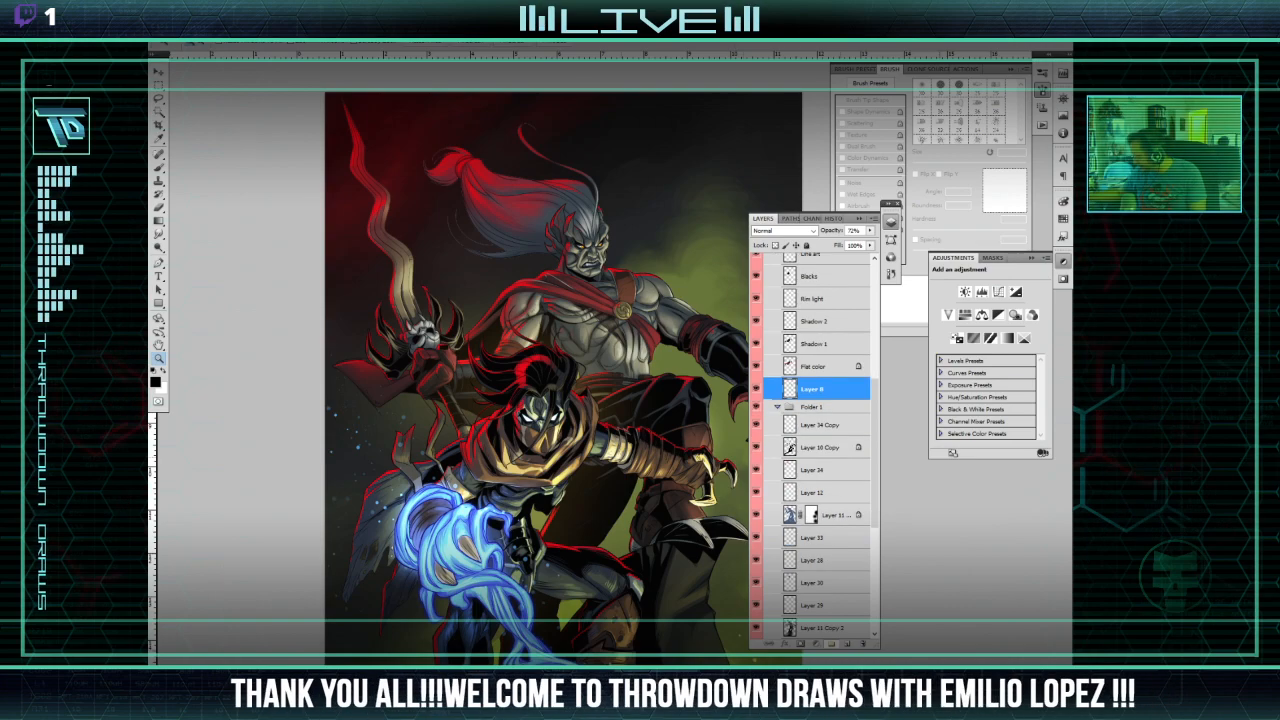
{"action": "left_click_drag", "start_coordinate": [818, 389], "coordinate": [829, 505]}
{"action": "scroll", "coordinate": [873, 422], "scroll_direction": "up", "scroll_amount": 5}
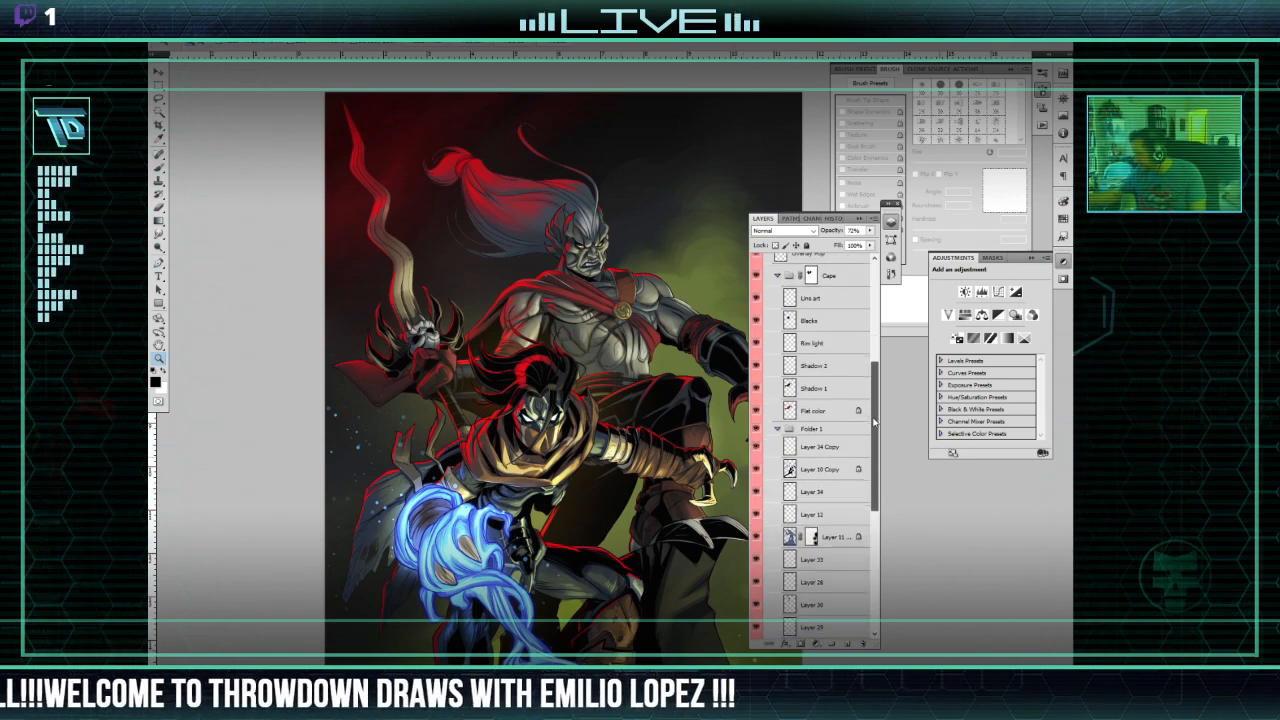
Step: Check what Folder 1 contains by toggling its visibility, and rename the group as Kain Main
{"action": "mouse_move", "coordinate": [873, 422]}
{"action": "left_mouse_down"}
{"action": "mouse_move", "coordinate": [873, 375]}
{"action": "mouse_move", "coordinate": [873, 411]}
{"action": "left_mouse_up"}
{"action": "left_click", "coordinate": [757, 460]}
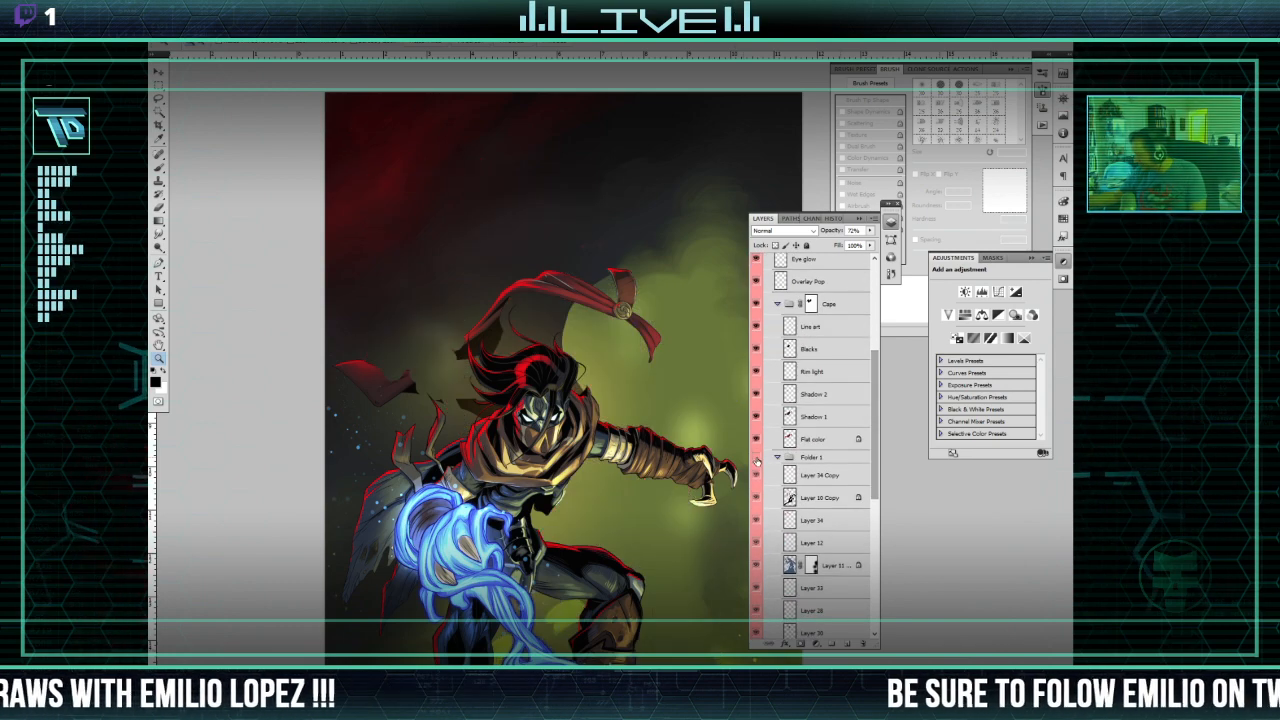
{"action": "left_click", "coordinate": [757, 460]}
{"action": "double_click", "coordinate": [812, 457]}
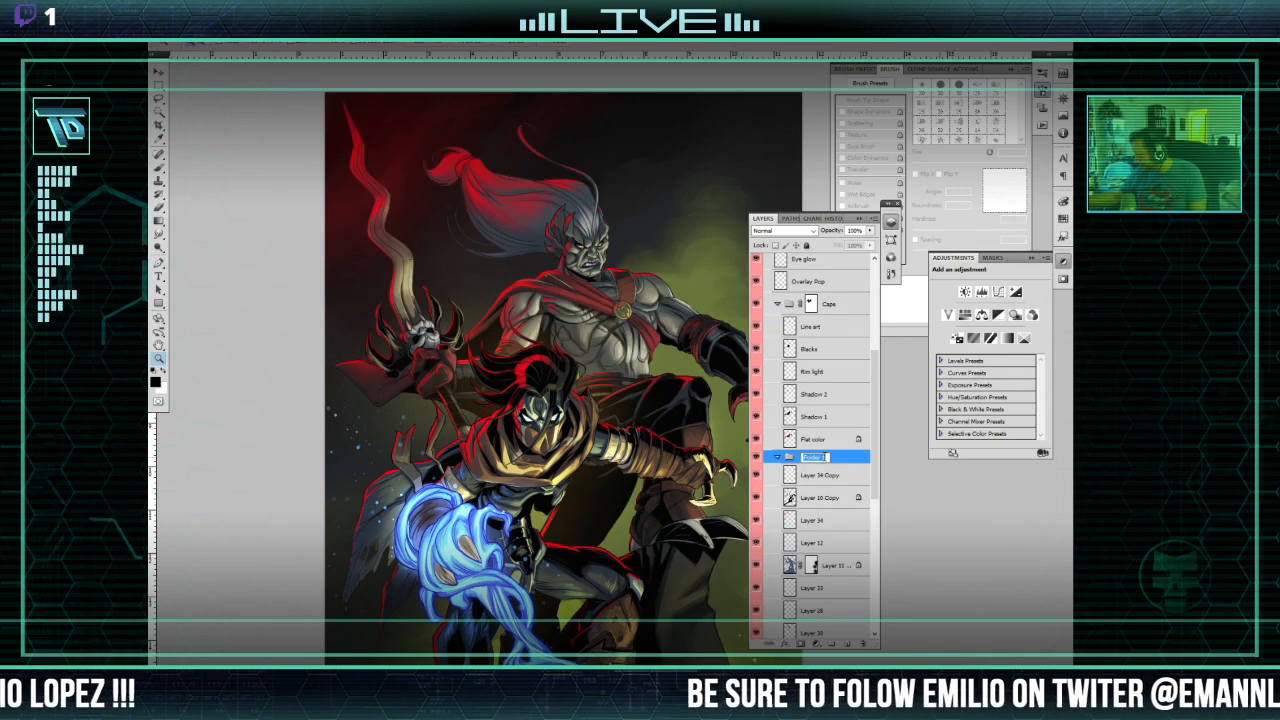
{"action": "type", "text": "Ka"}
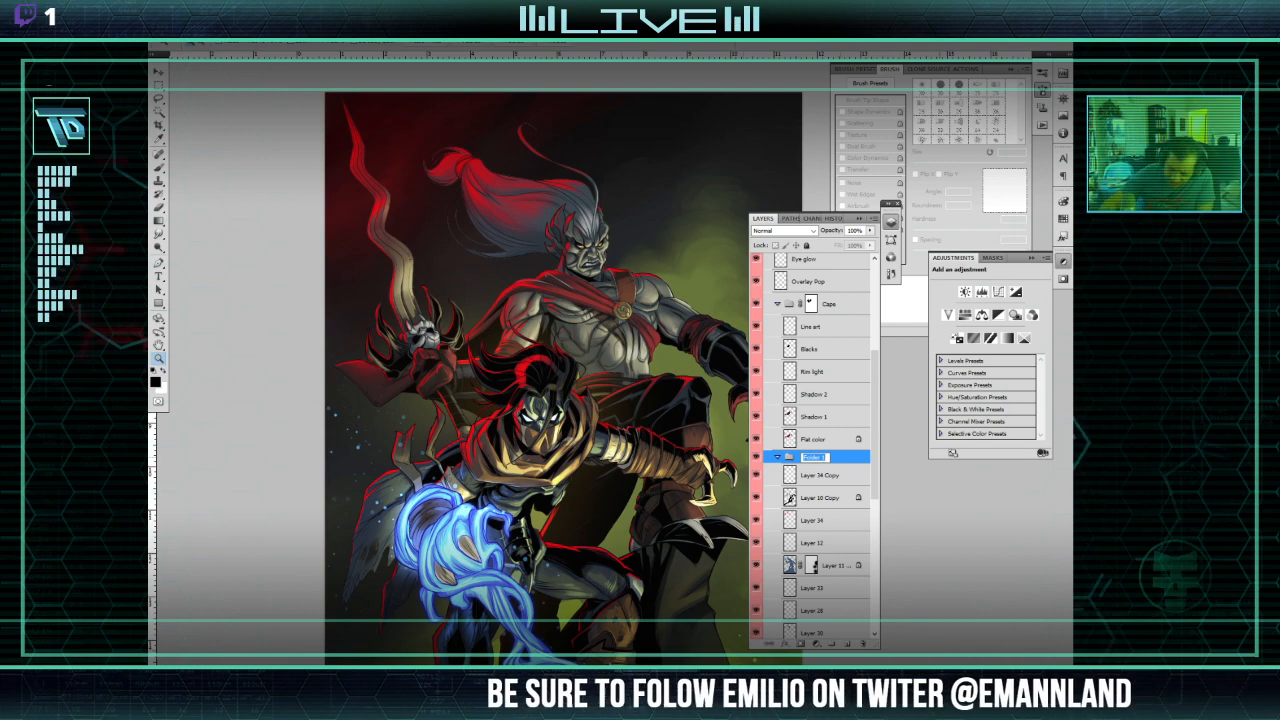
{"action": "type", "text": "in M"}
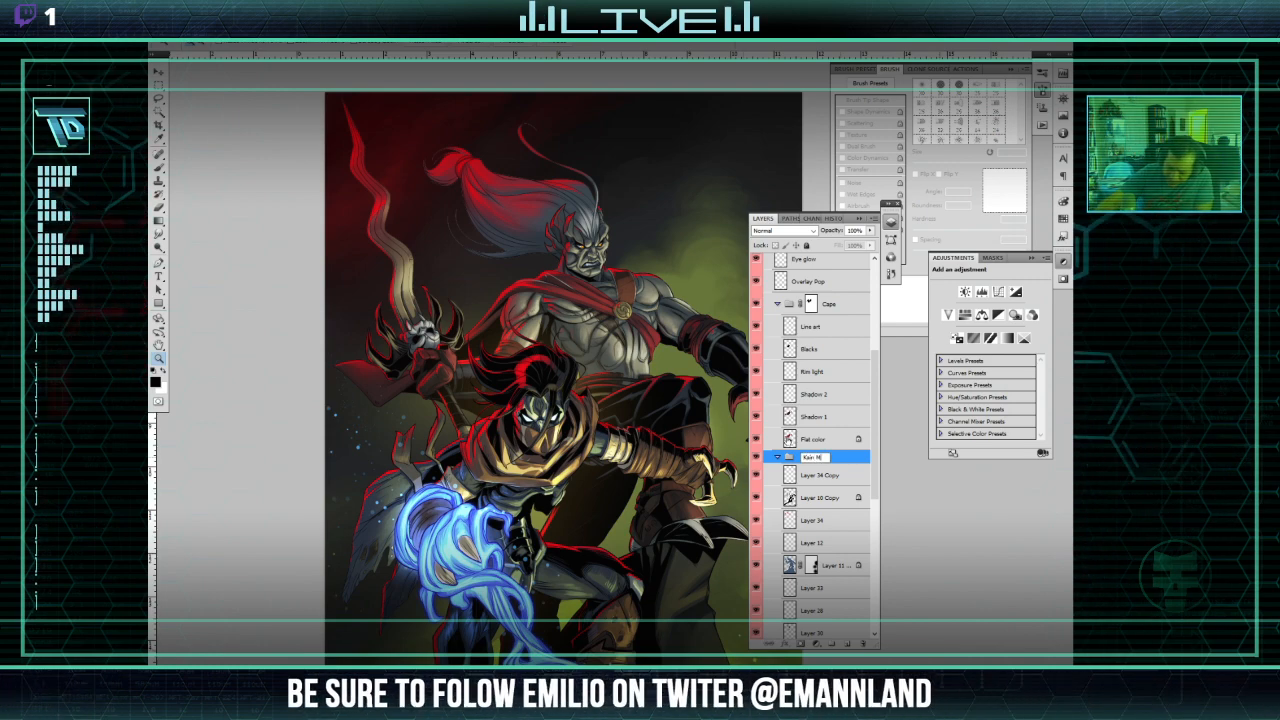
{"action": "type", "text": "al"}
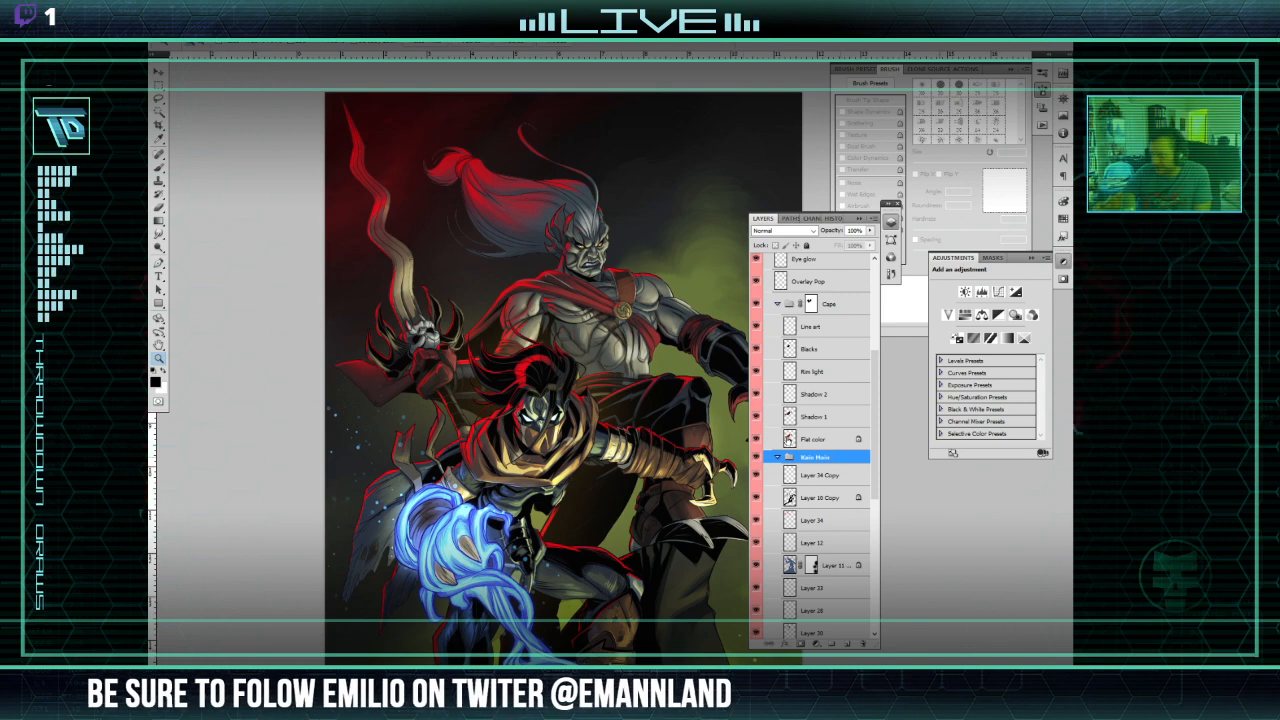
Step: Rename Layer 34 Copy, the top layer in the Kain Main group, as Eye Shine
{"action": "left_click", "coordinate": [820, 475]}
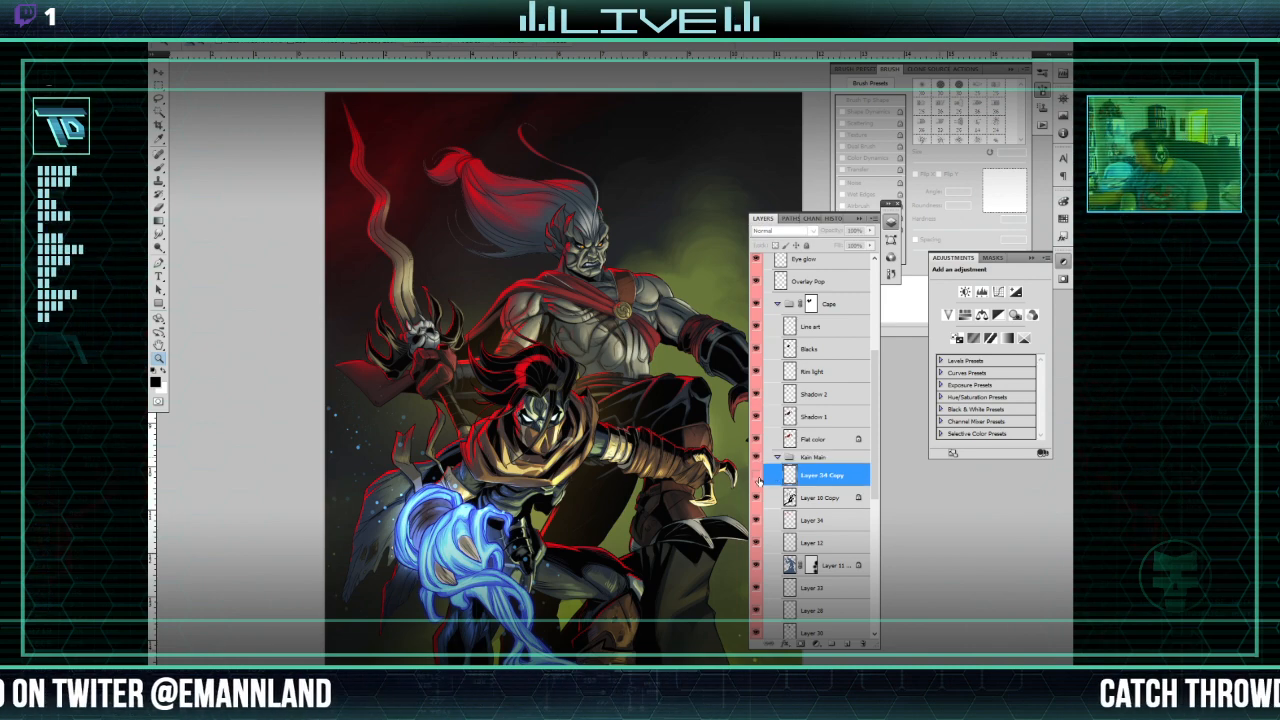
{"action": "left_click", "coordinate": [757, 478]}
{"action": "left_click", "coordinate": [757, 478]}
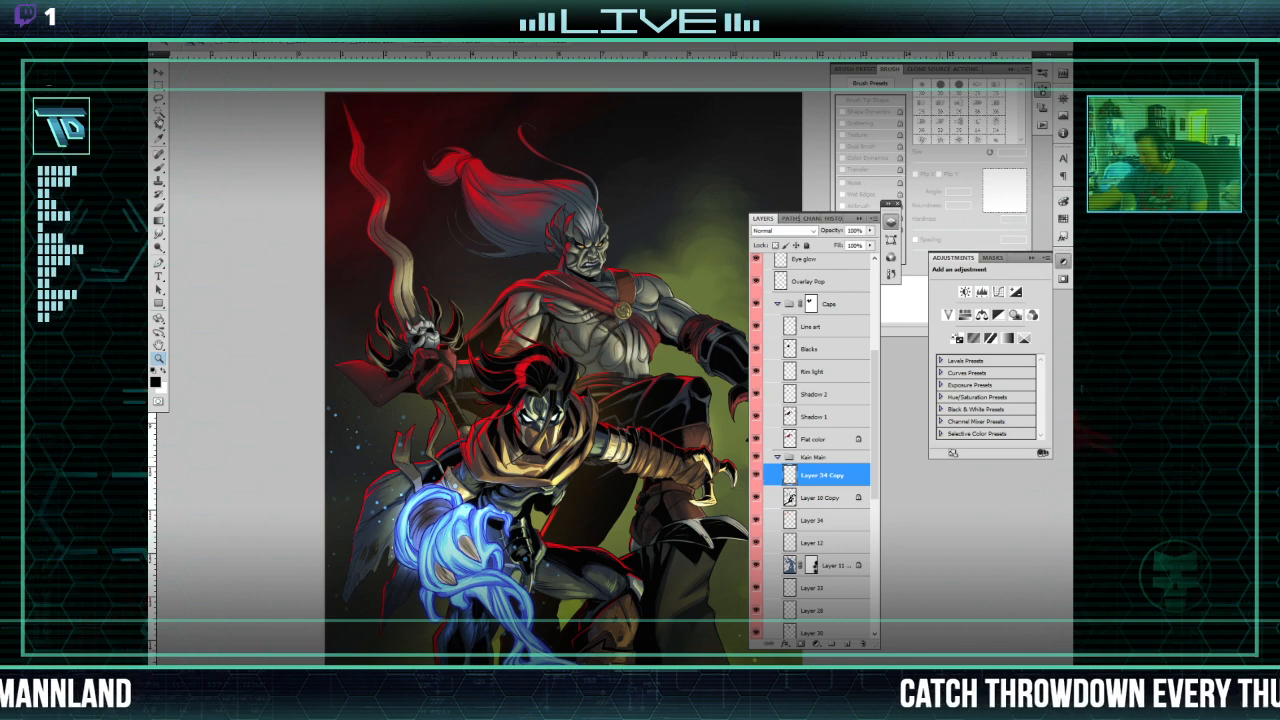
{"action": "key", "text": "w"}
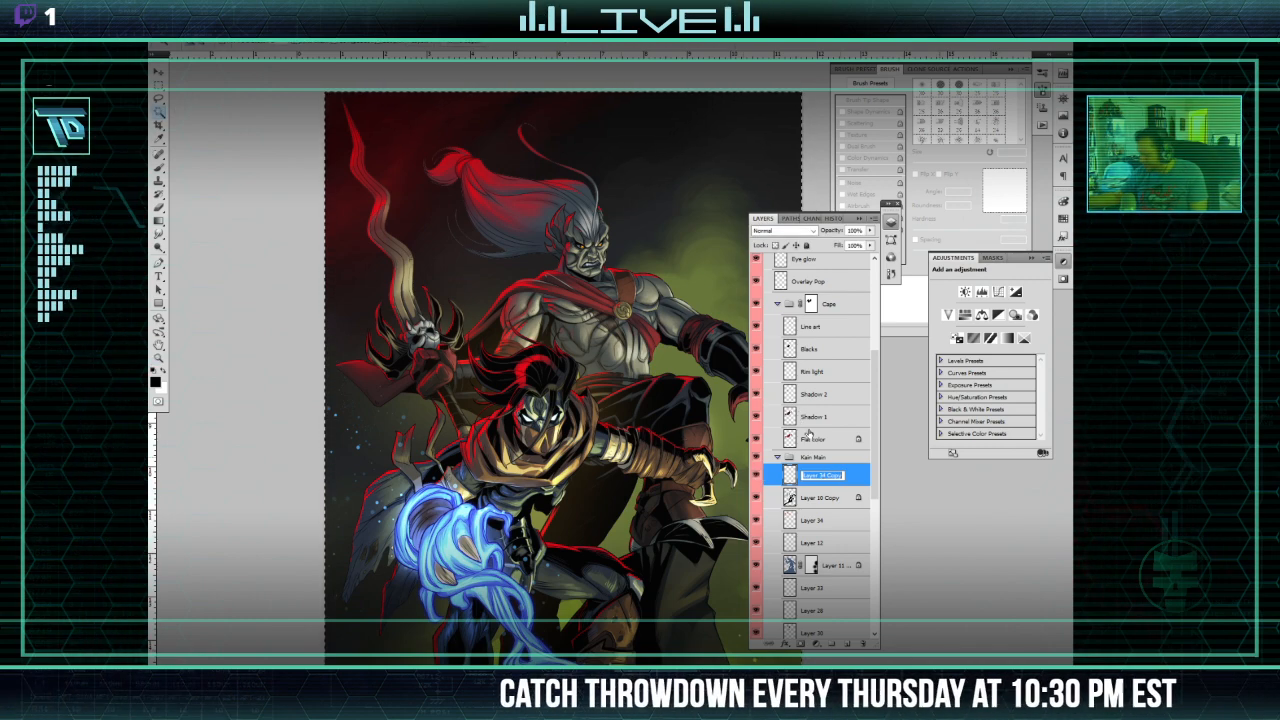
{"action": "type", "text": "Eye"}
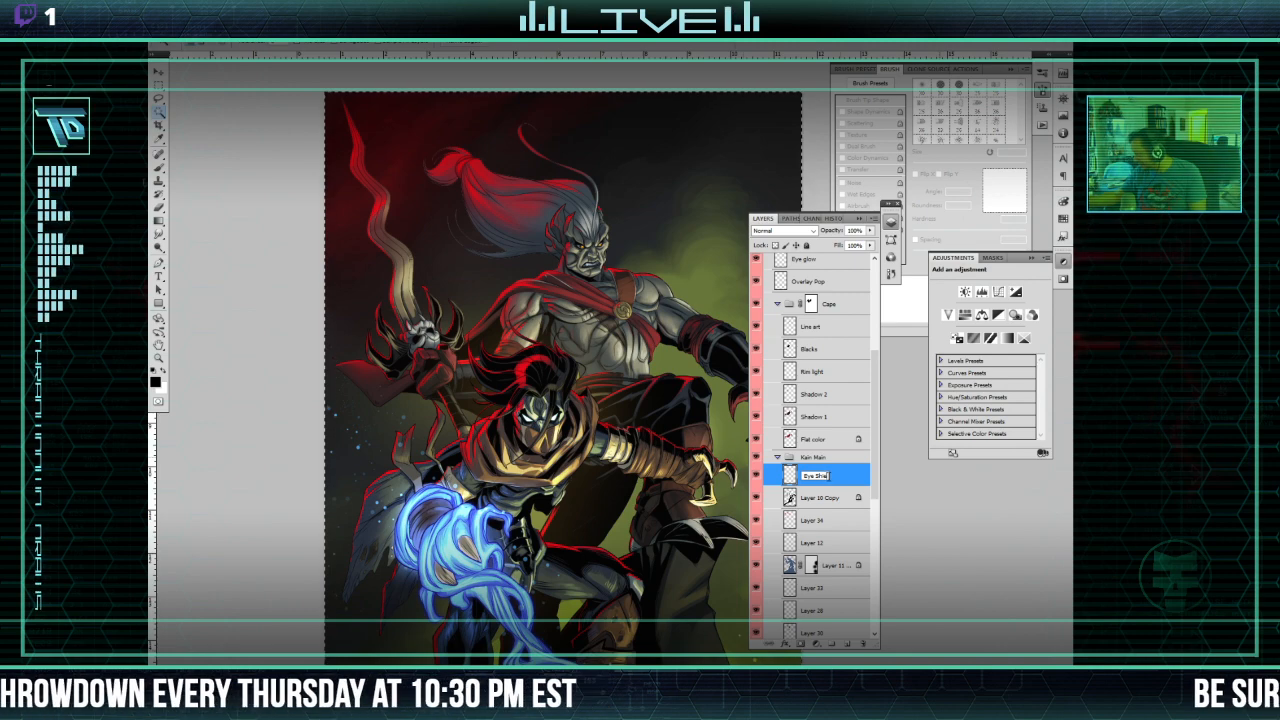
{"action": "type", "text": "Sh"}
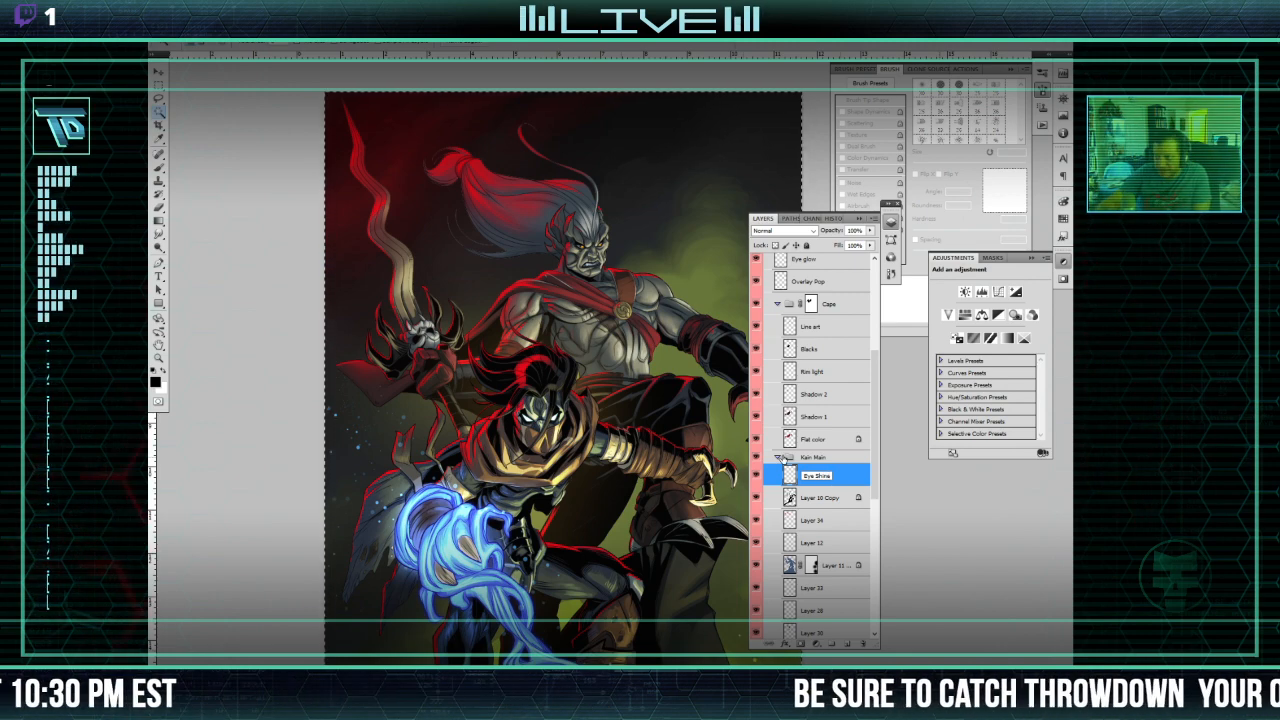
Step: In the Kain Main group, rename Layer 10 Copy as Line art and Layer 34 beneath it as Rimlight
{"action": "left_click", "coordinate": [802, 495]}
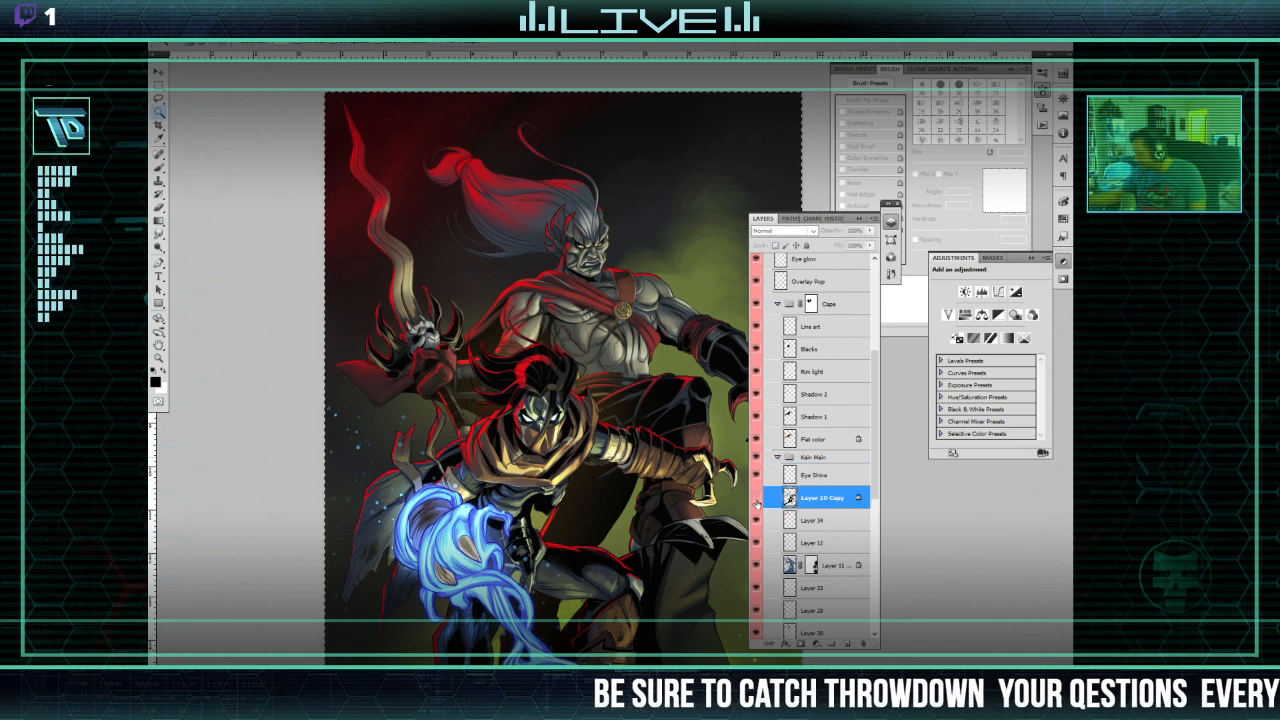
{"action": "left_click", "coordinate": [757, 503]}
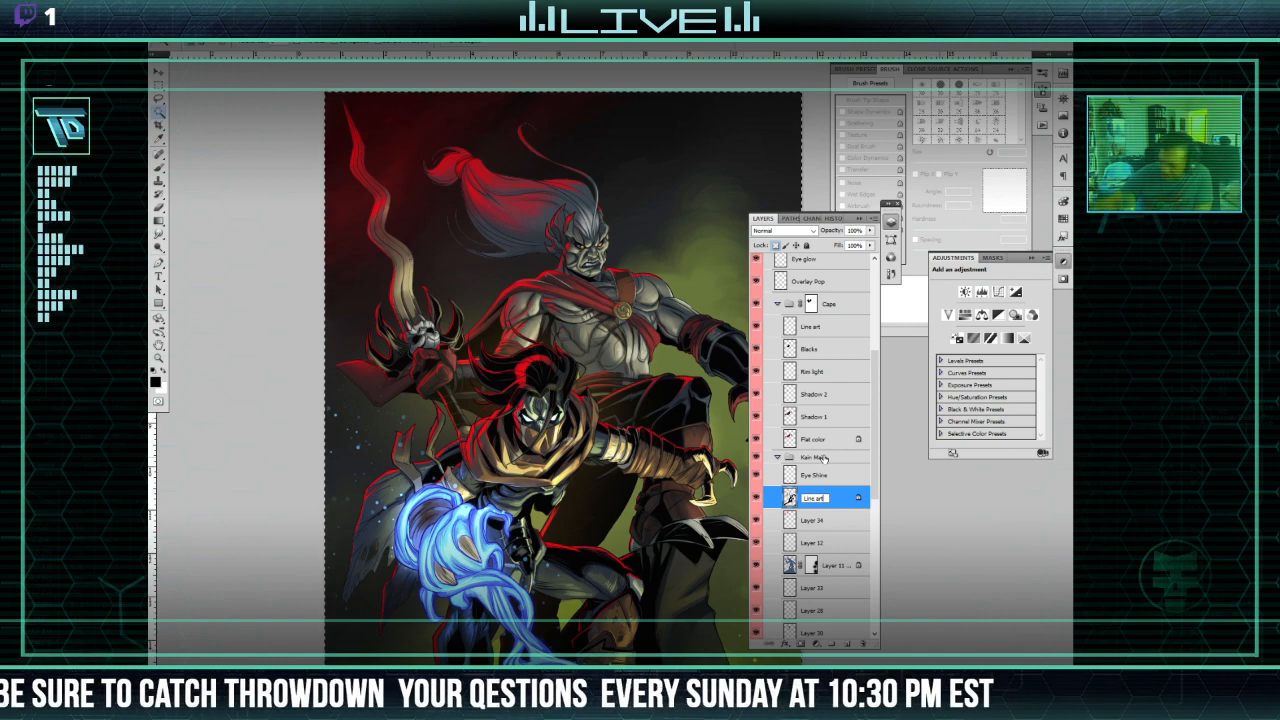
{"action": "left_click", "coordinate": [849, 516]}
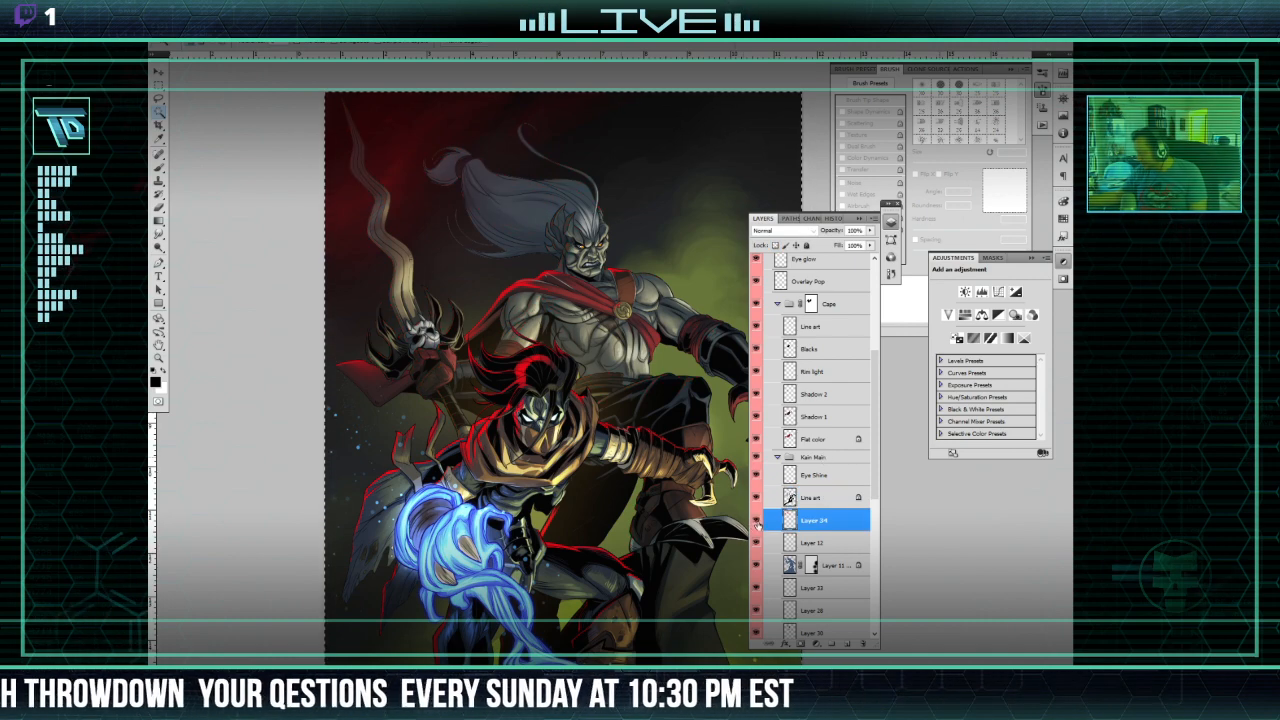
{"action": "double_click", "coordinate": [814, 520]}
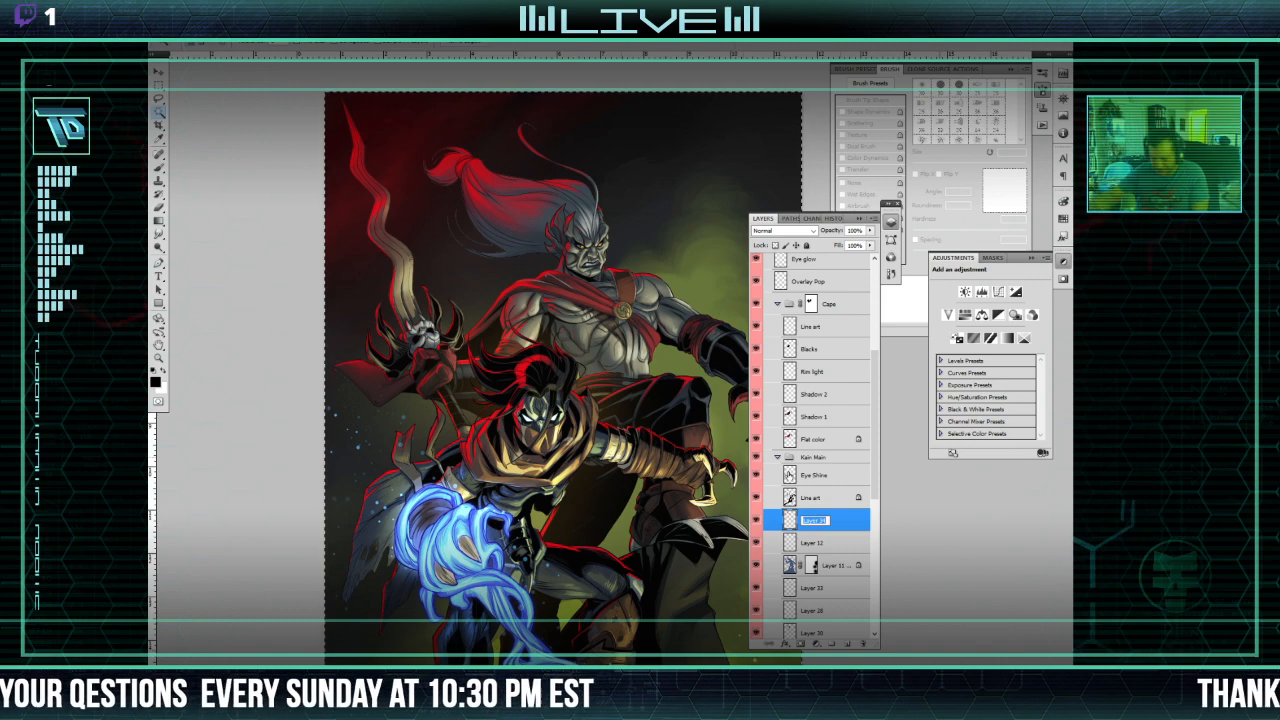
{"action": "type", "text": "Rim"}
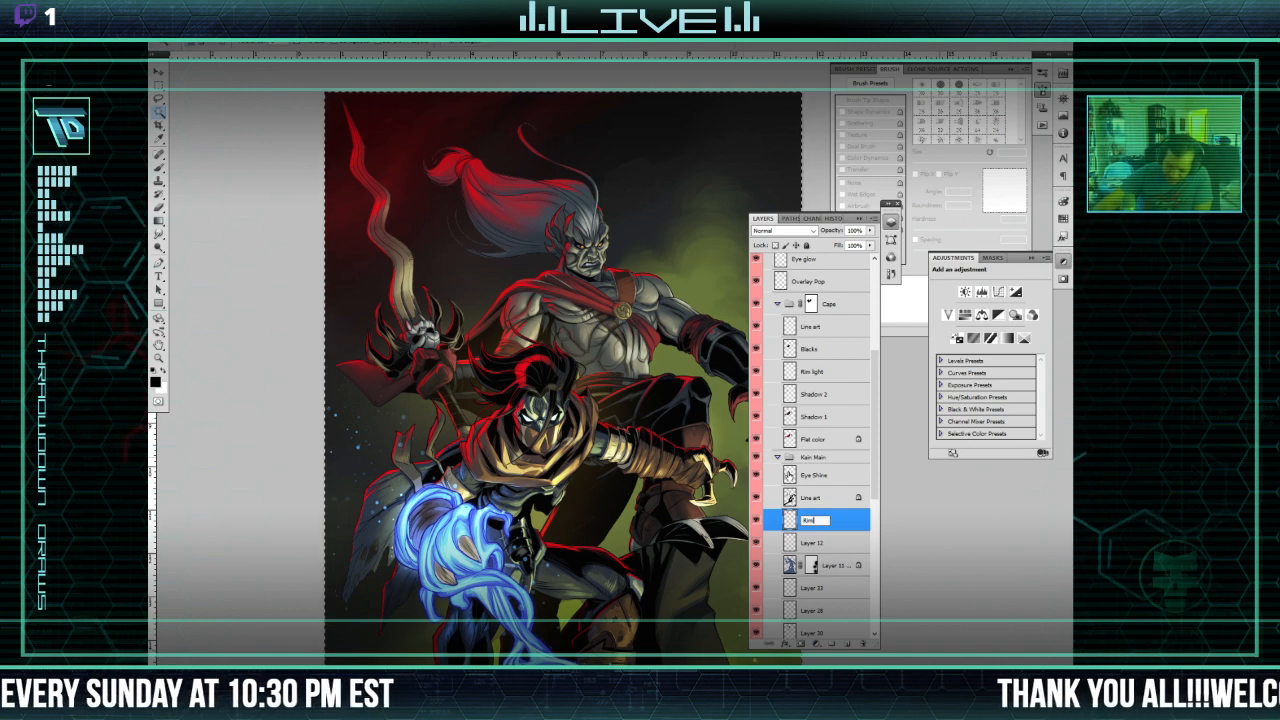
{"action": "type", "text": "light"}
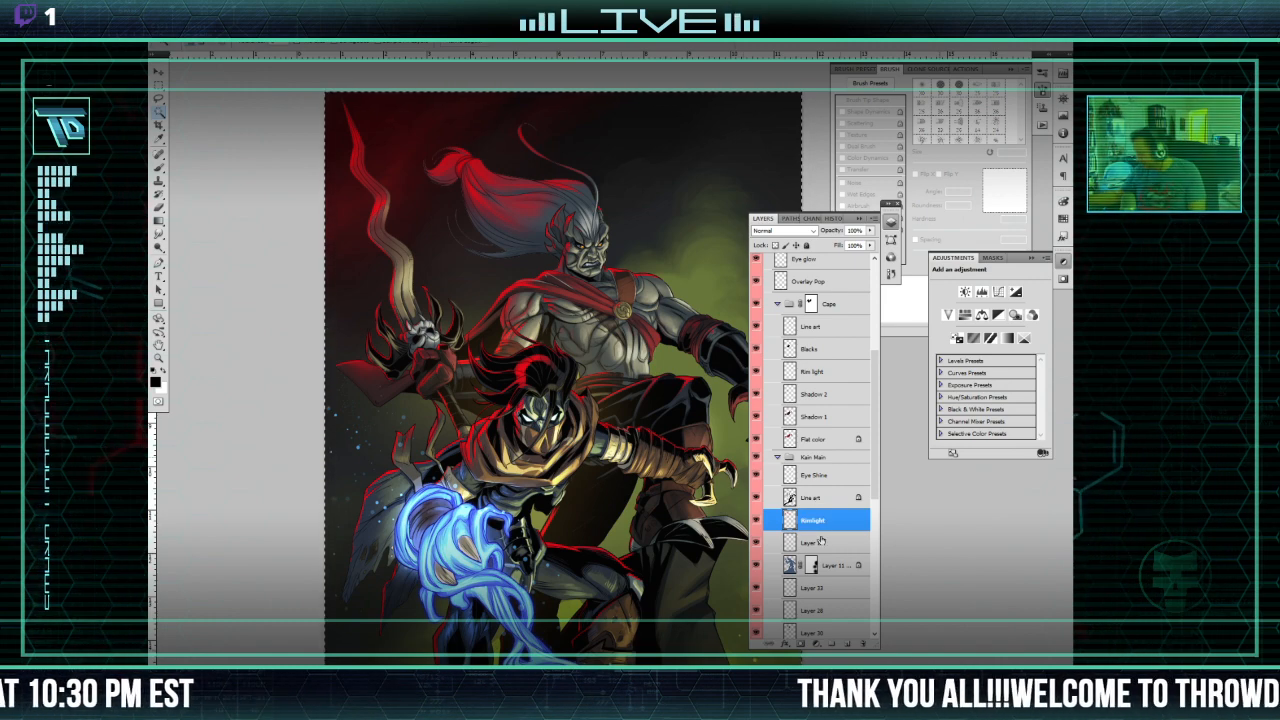
Step: Check Layer 12 beneath Rimlight against the artwork and delete it from the Kain Main group
{"action": "left_click", "coordinate": [757, 542]}
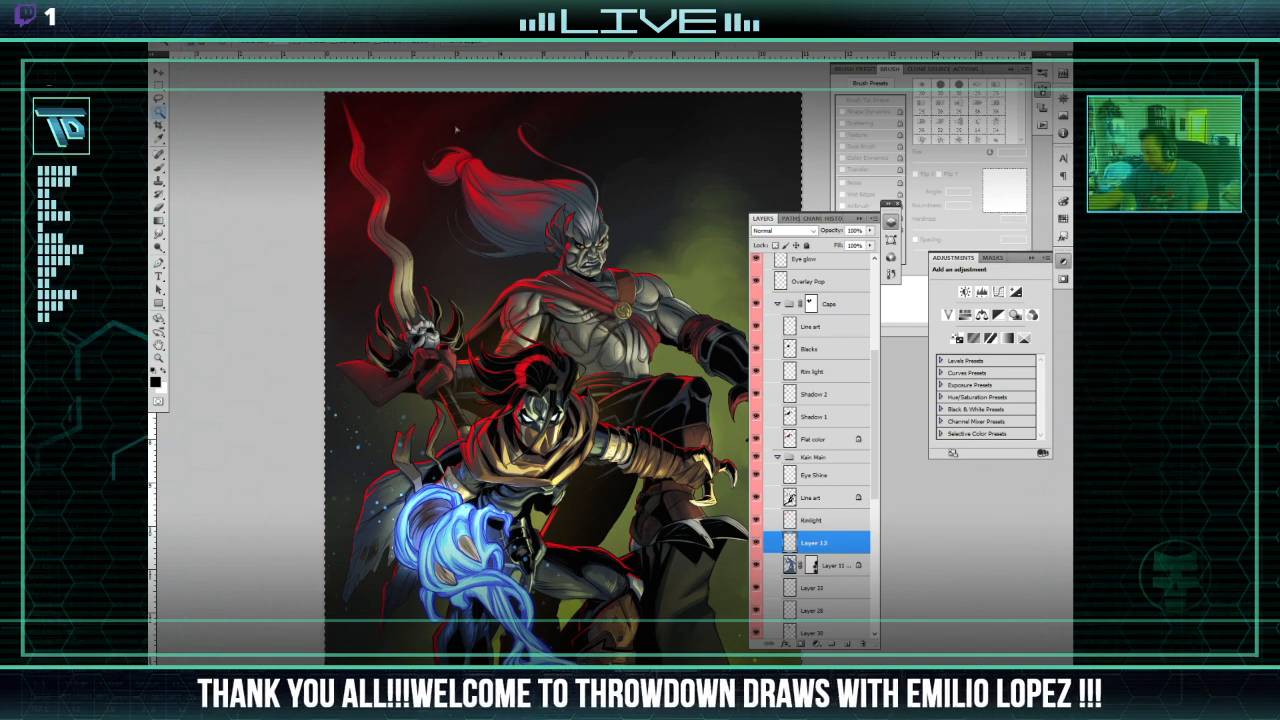
{"action": "key", "text": "ctrl+a"}
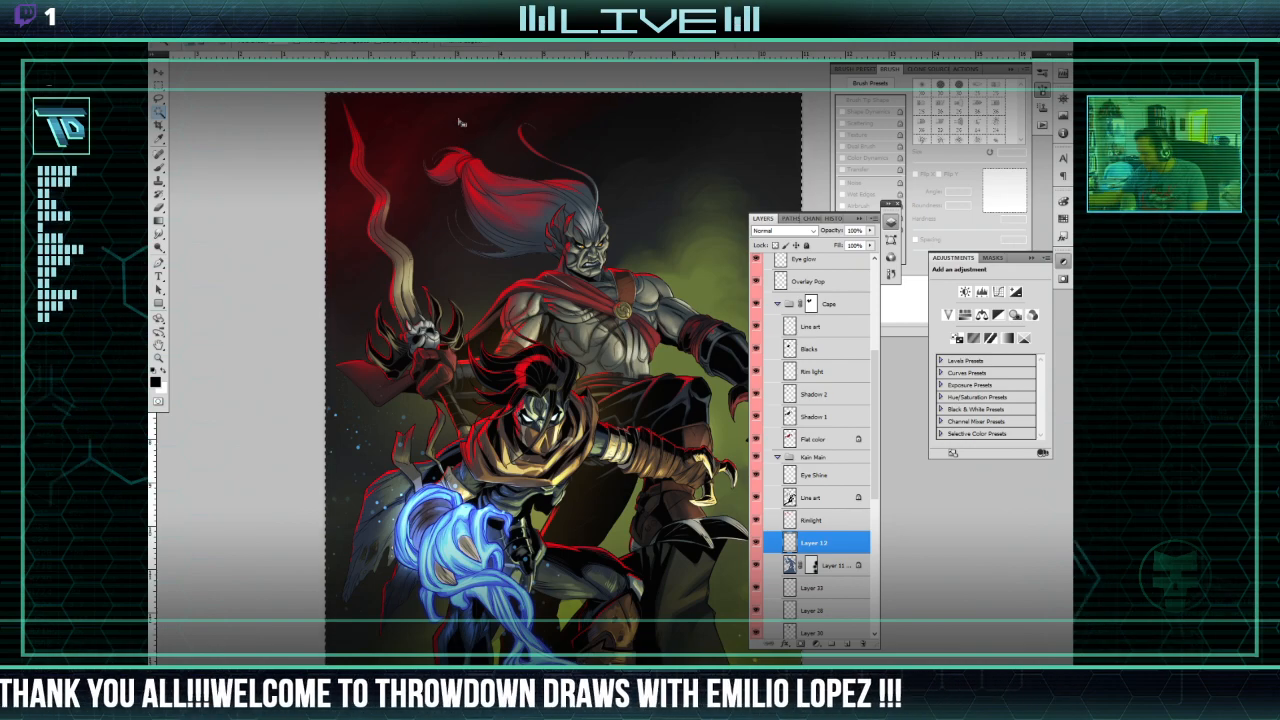
{"action": "left_click_drag", "start_coordinate": [651, 509], "coordinate": [614, 437]}
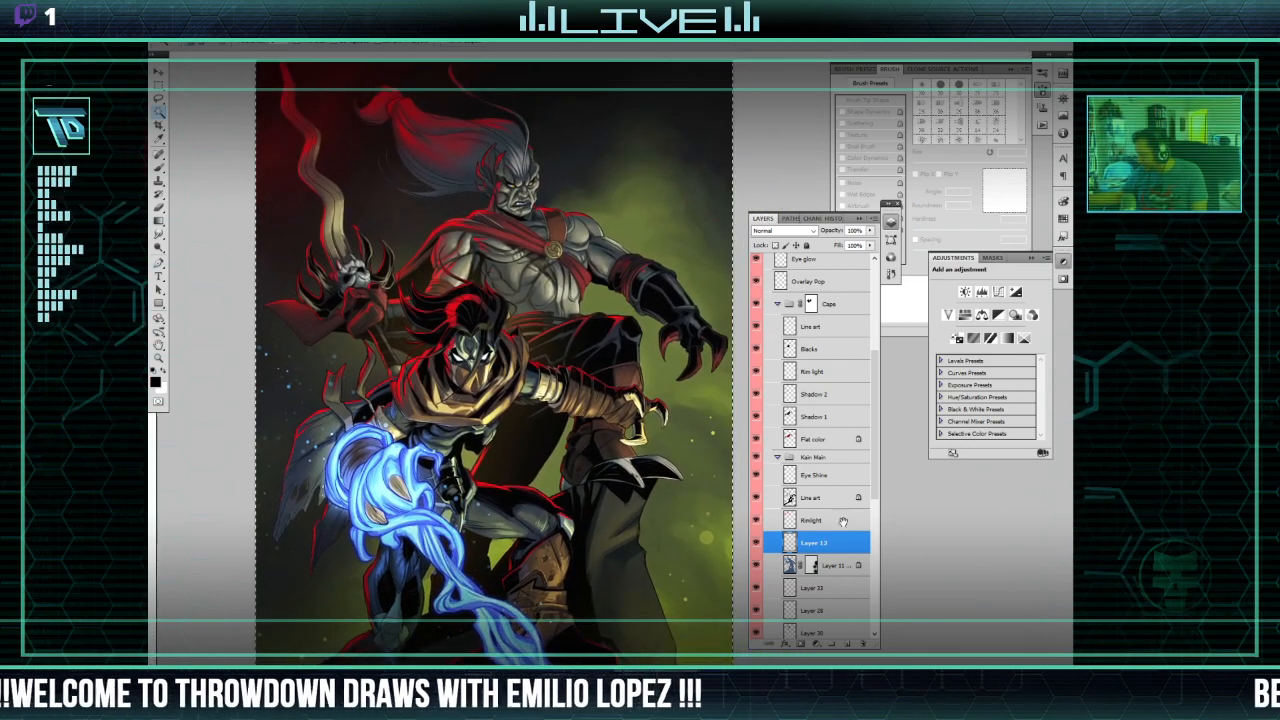
{"action": "left_click", "coordinate": [865, 643]}
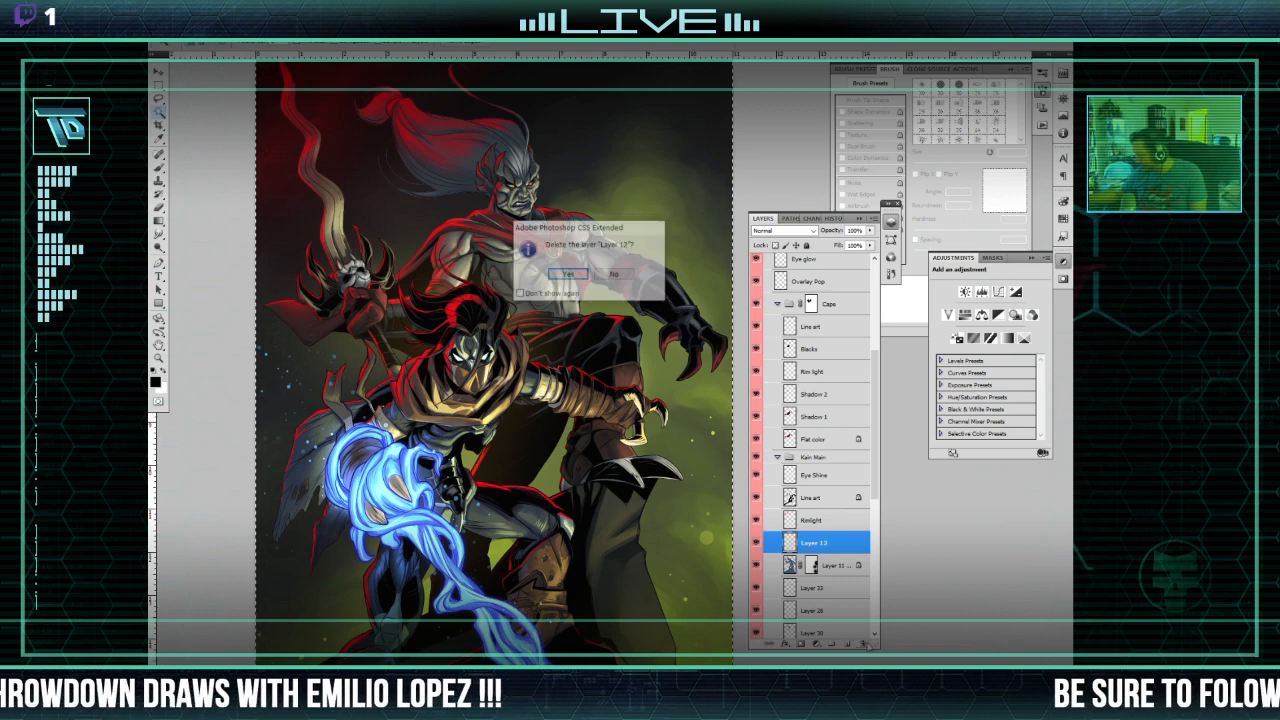
{"action": "left_click", "coordinate": [583, 273]}
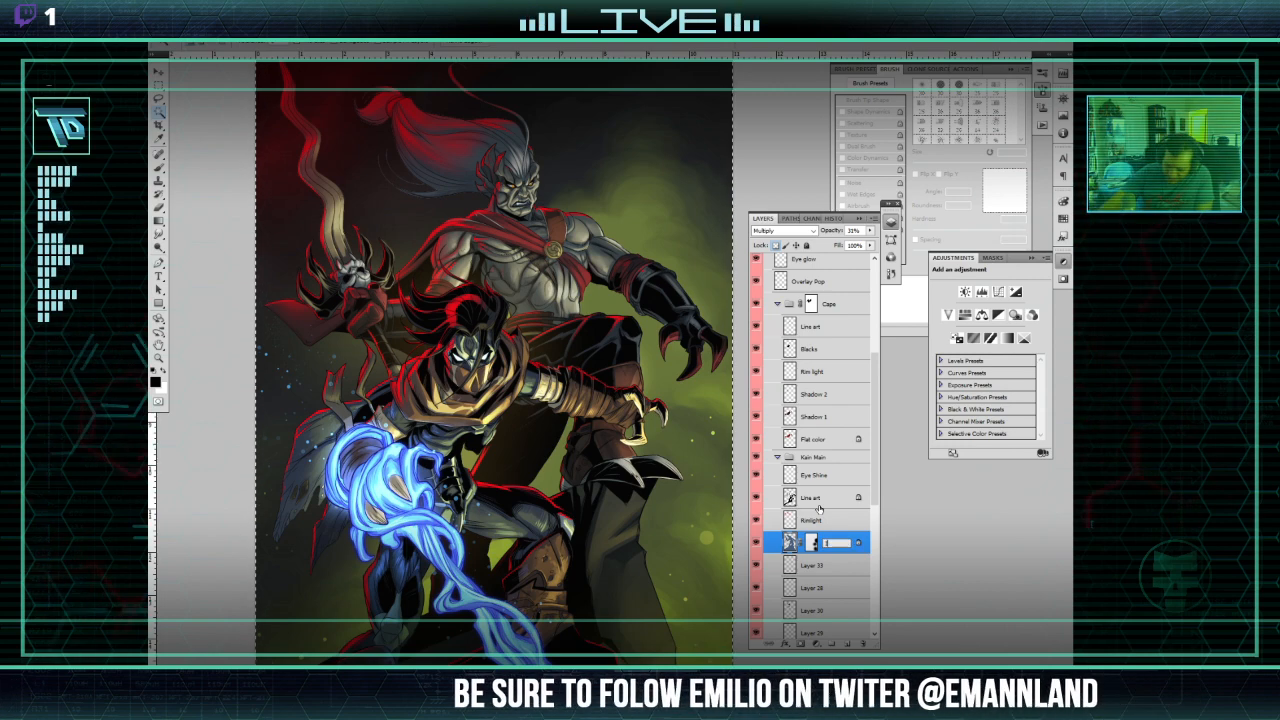
Step: Rename the masked layer directly beneath Rimlight as Tint
{"action": "type", "text": "Inks"}
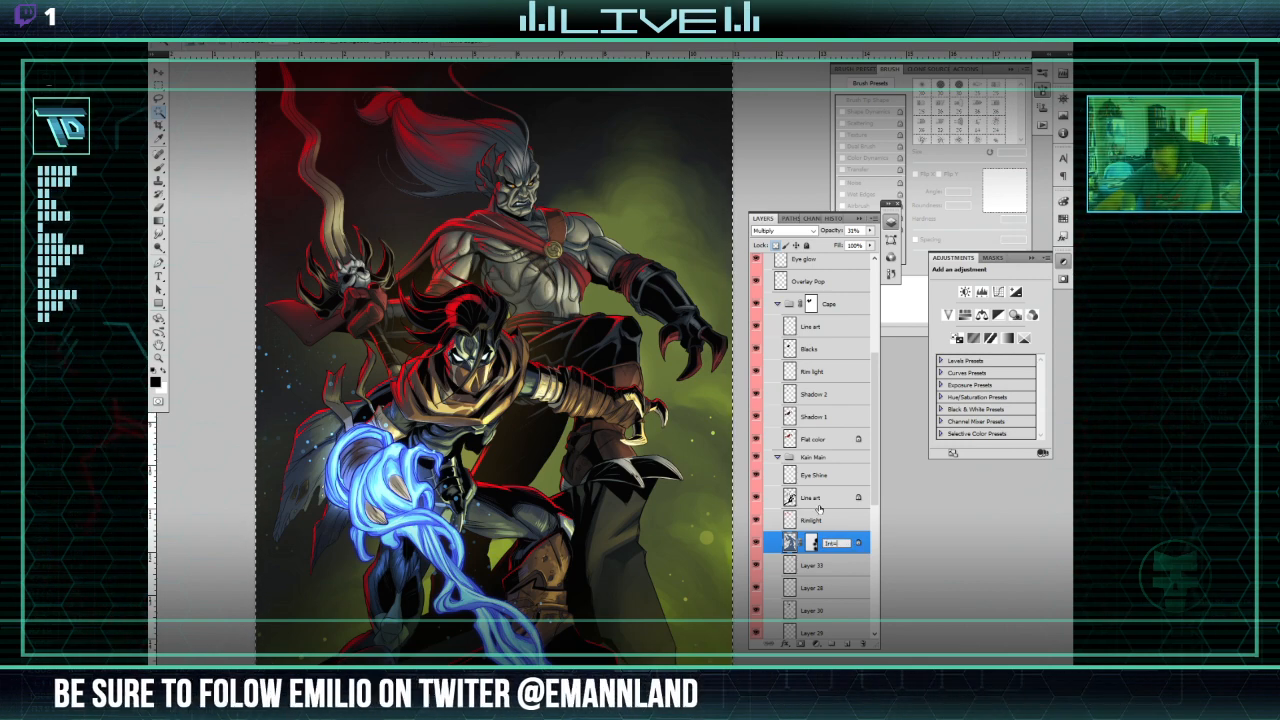
{"action": "key", "text": "BackSpace"}
{"action": "key", "text": "BackSpace"}
{"action": "key", "text": "BackSpace"}
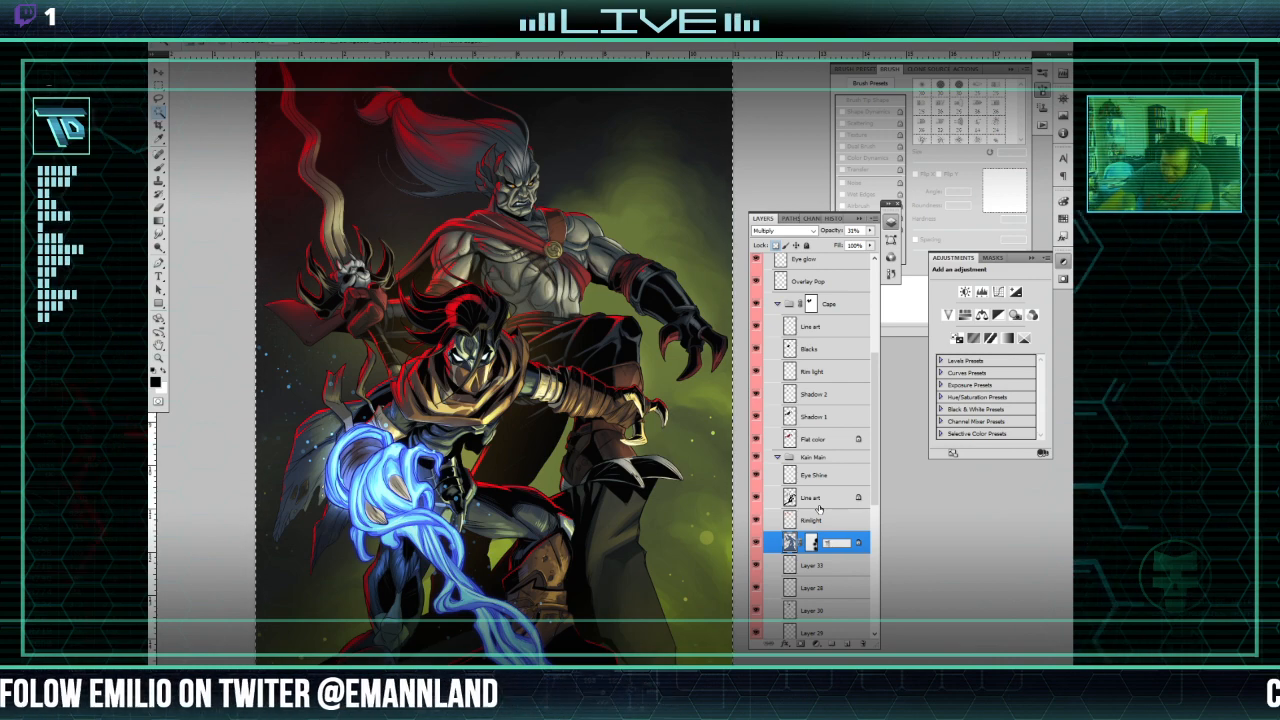
{"action": "type", "text": "nks"}
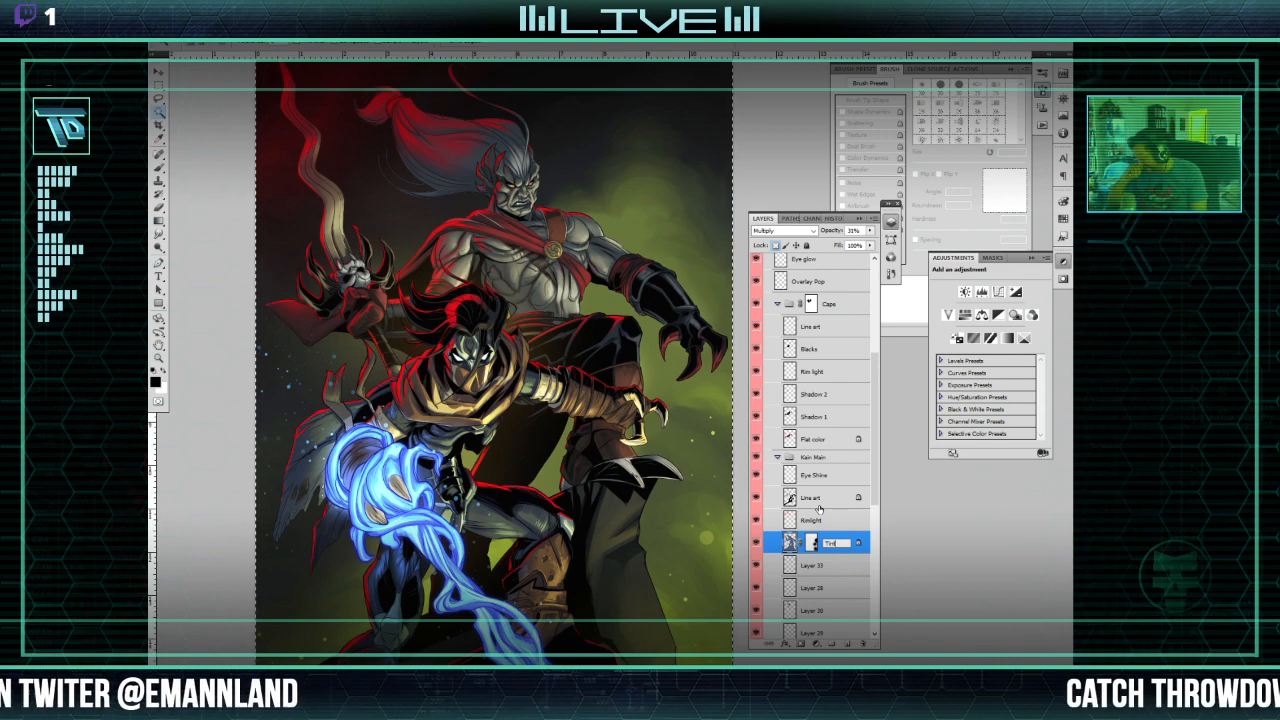
Step: Rename Layer 33, directly beneath the Tint layer, as rendering
{"action": "left_click", "coordinate": [828, 570]}
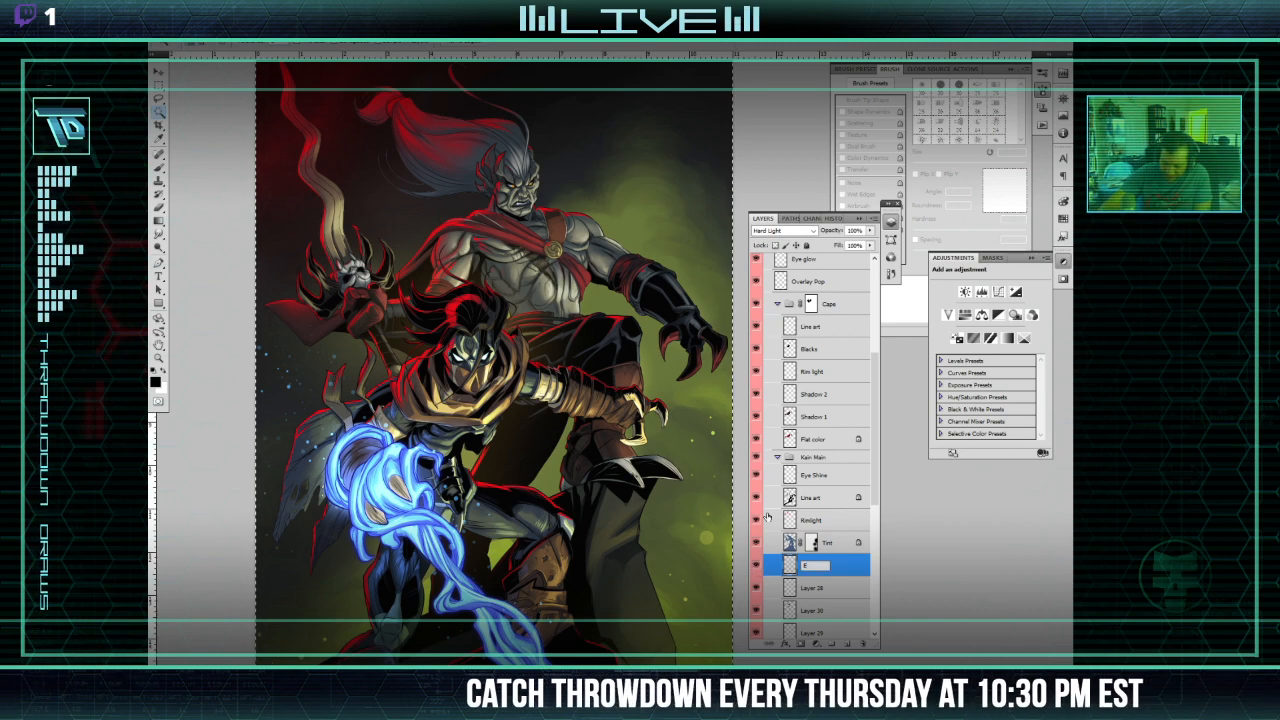
{"action": "type", "text": "re"}
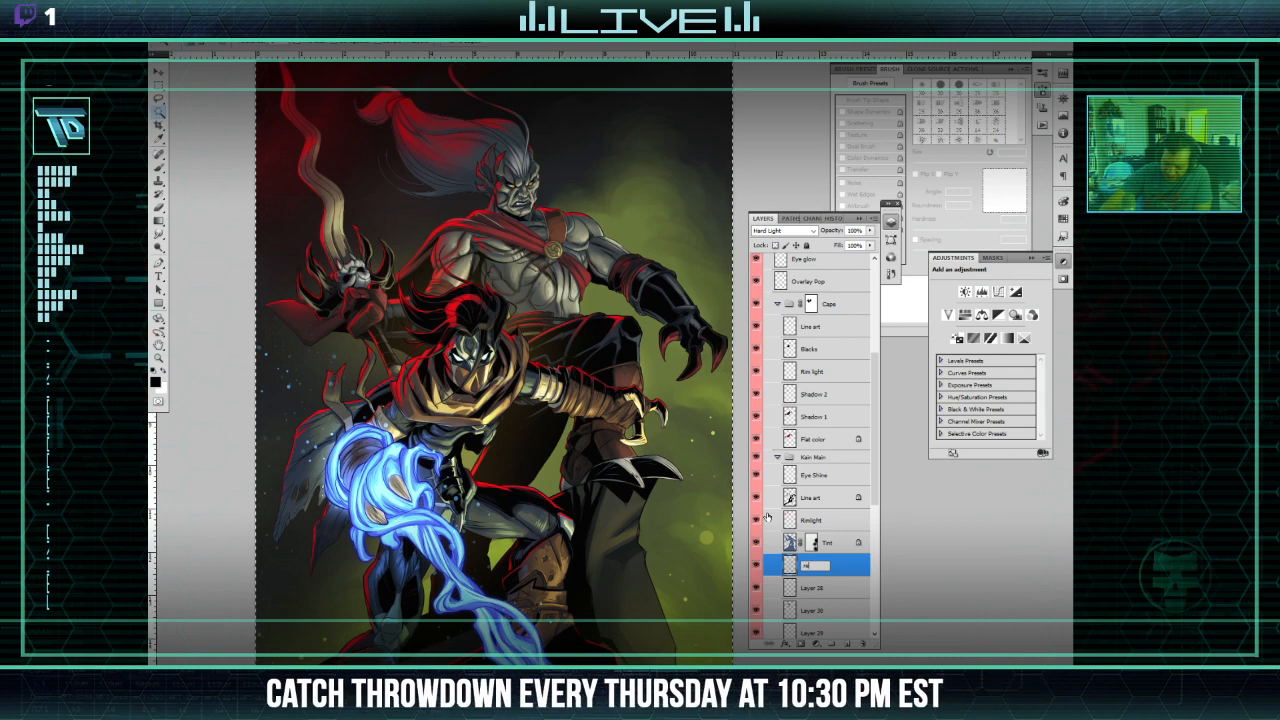
{"action": "type", "text": "ndering"}
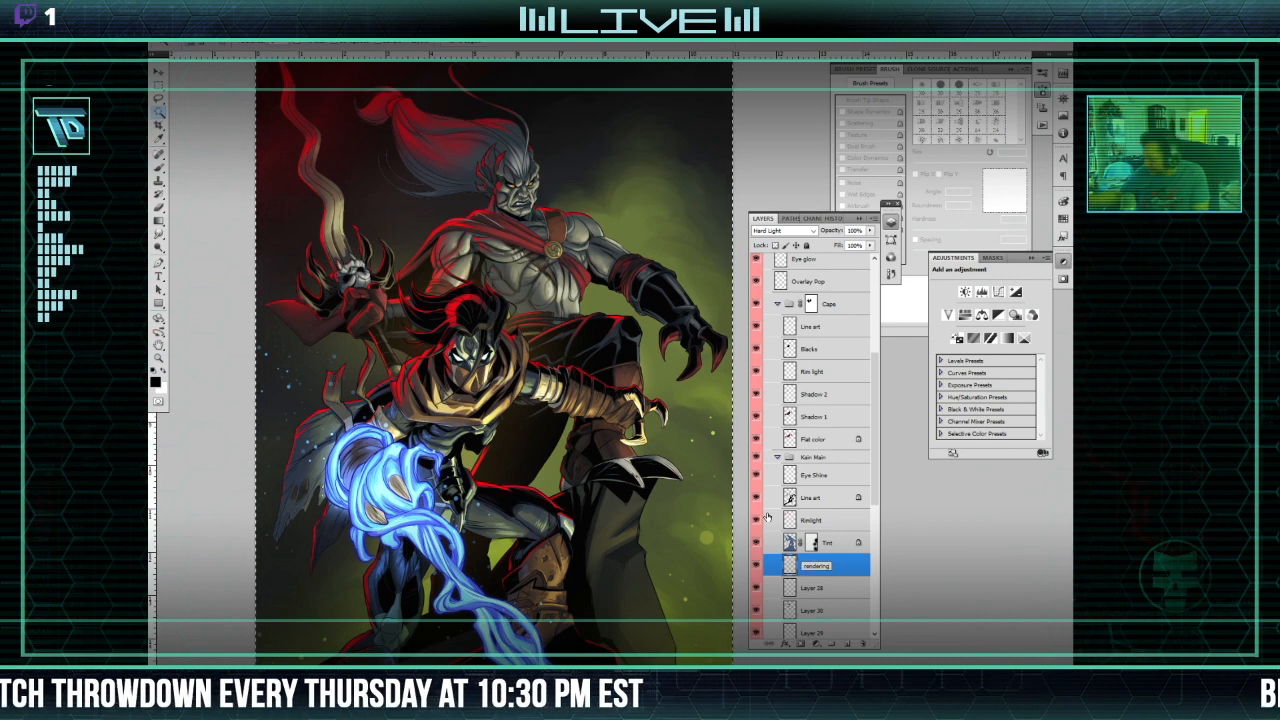
Step: Toggle Layer 28 to check its content and rename it as igh lights
{"action": "left_click", "coordinate": [822, 586]}
{"action": "left_click_drag", "start_coordinate": [876, 480], "coordinate": [876, 518]}
{"action": "left_click", "coordinate": [757, 494]}
{"action": "left_click", "coordinate": [757, 494]}
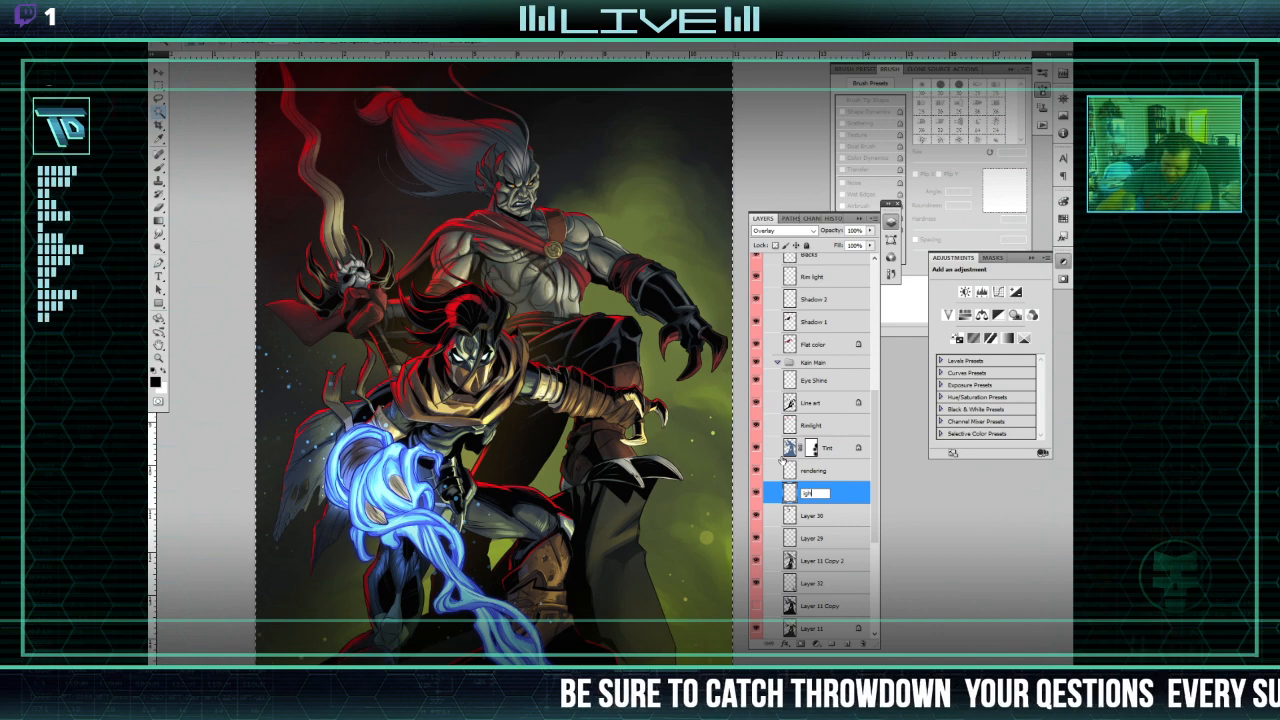
{"action": "type", "text": "ights"}
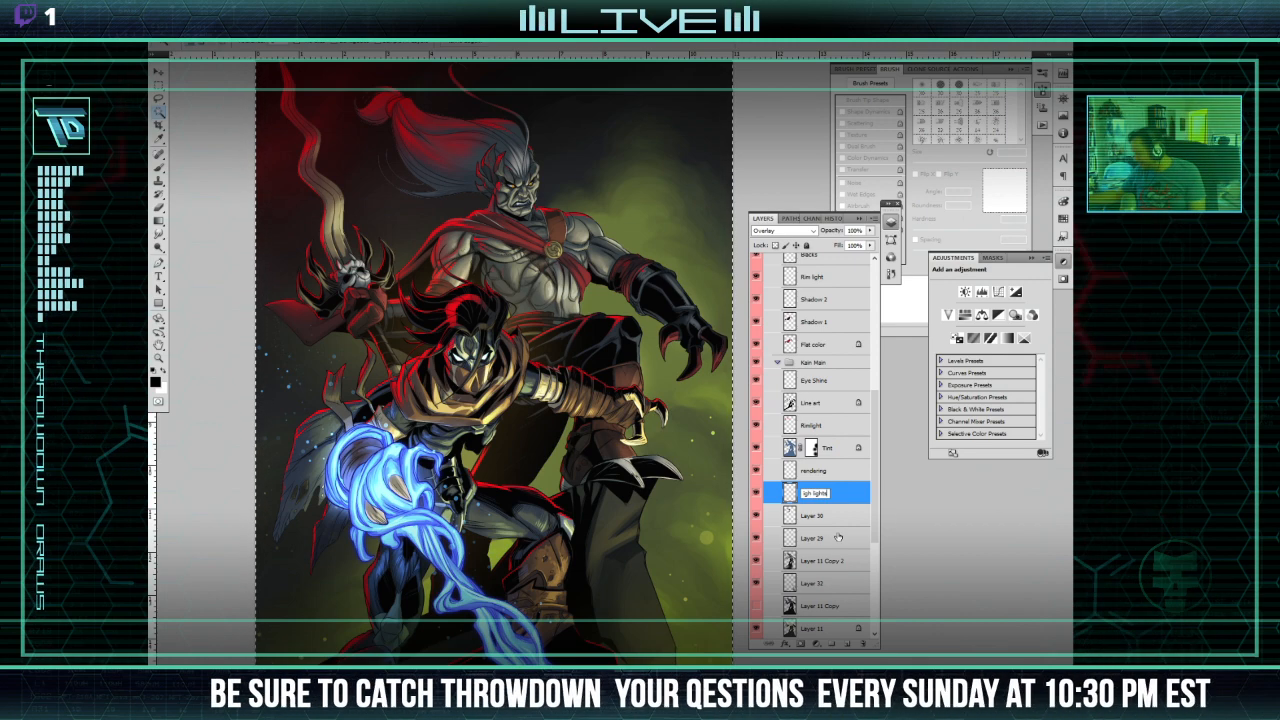
Step: Toggle Layer 30 to check its content, rename it as EX Shadows, and select Layer 29 beneath it
{"action": "left_click", "coordinate": [780, 538]}
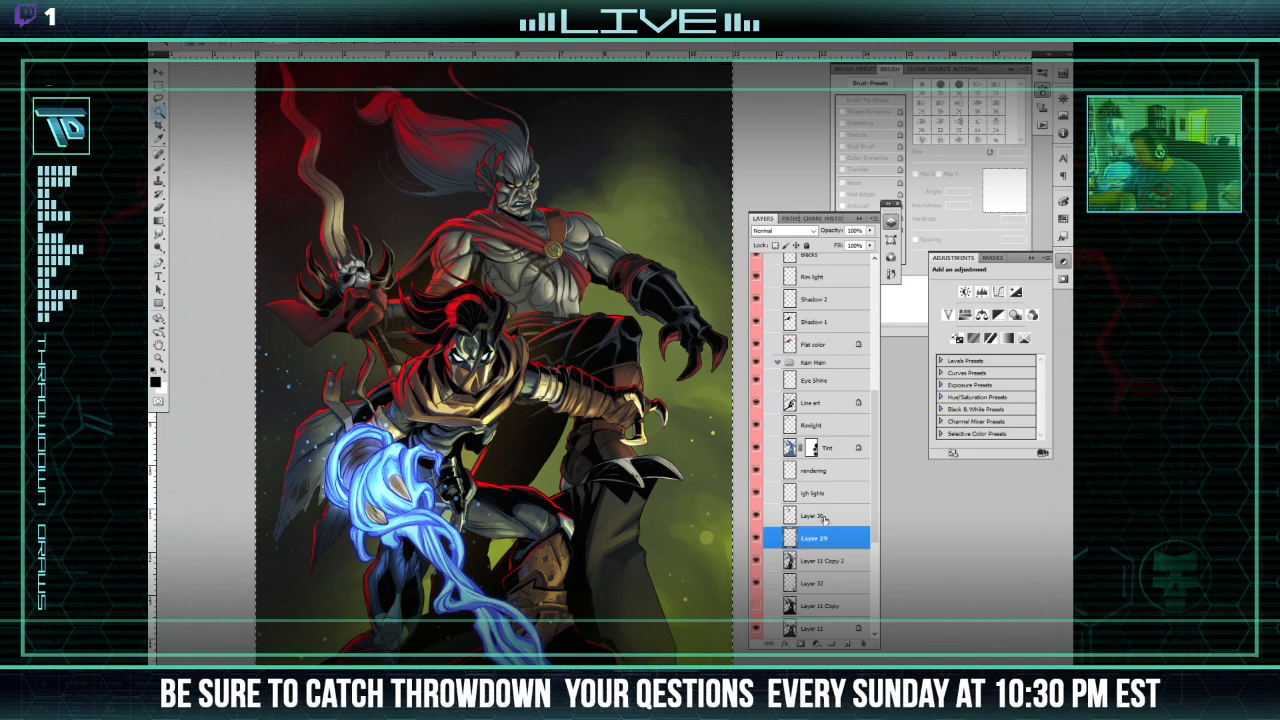
{"action": "left_click", "coordinate": [770, 516]}
{"action": "left_click", "coordinate": [756, 516]}
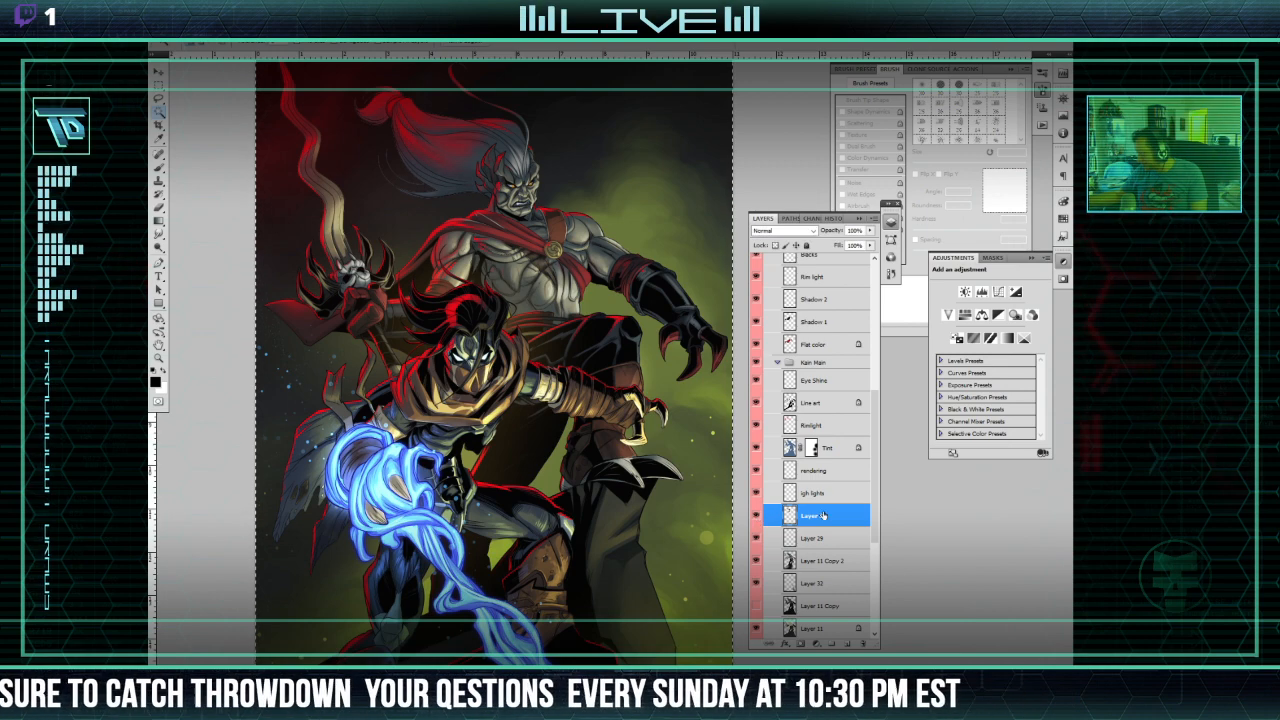
{"action": "left_click", "coordinate": [757, 516]}
{"action": "left_click", "coordinate": [757, 516]}
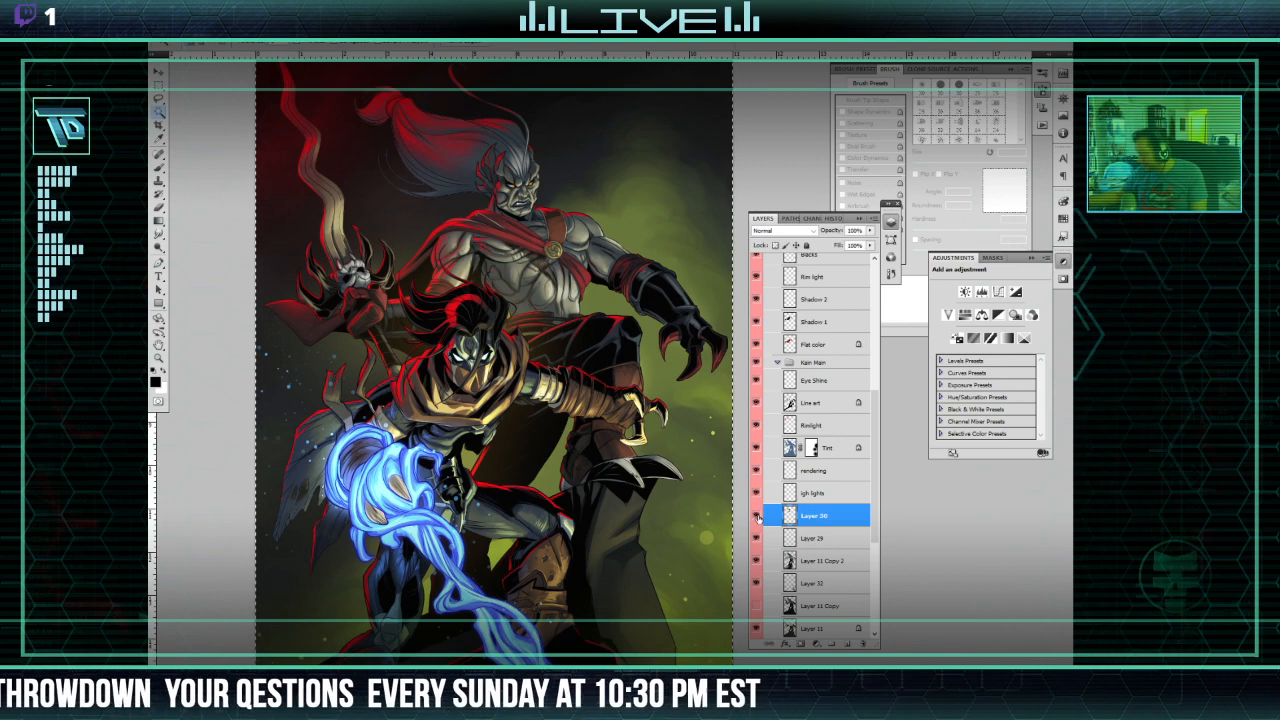
{"action": "double_click", "coordinate": [815, 515]}
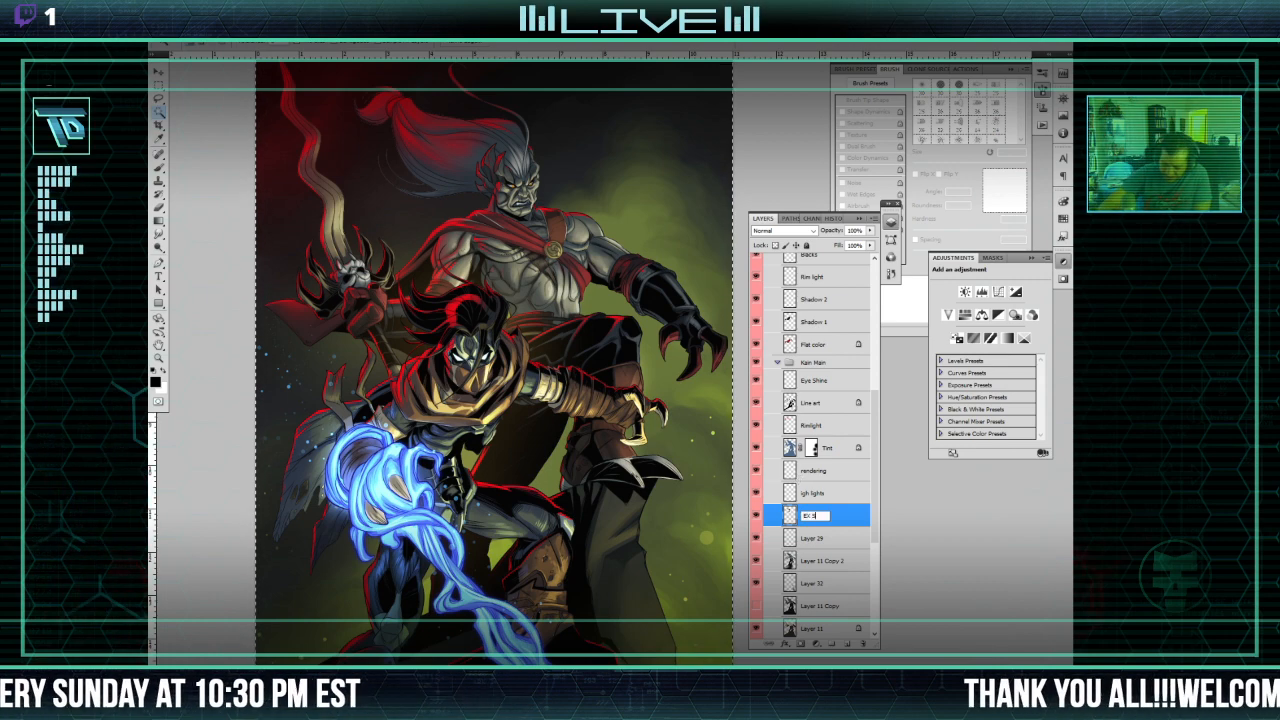
{"action": "type", "text": "EX Shadows"}
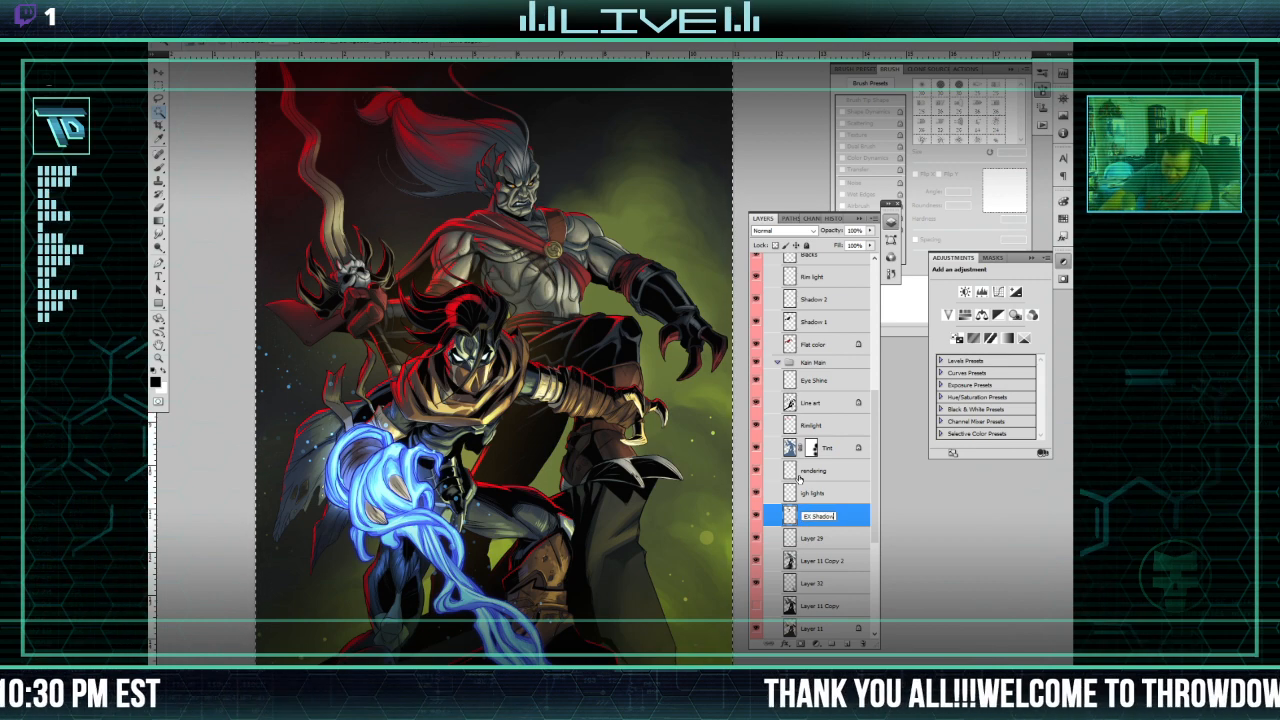
{"action": "left_click", "coordinate": [827, 545]}
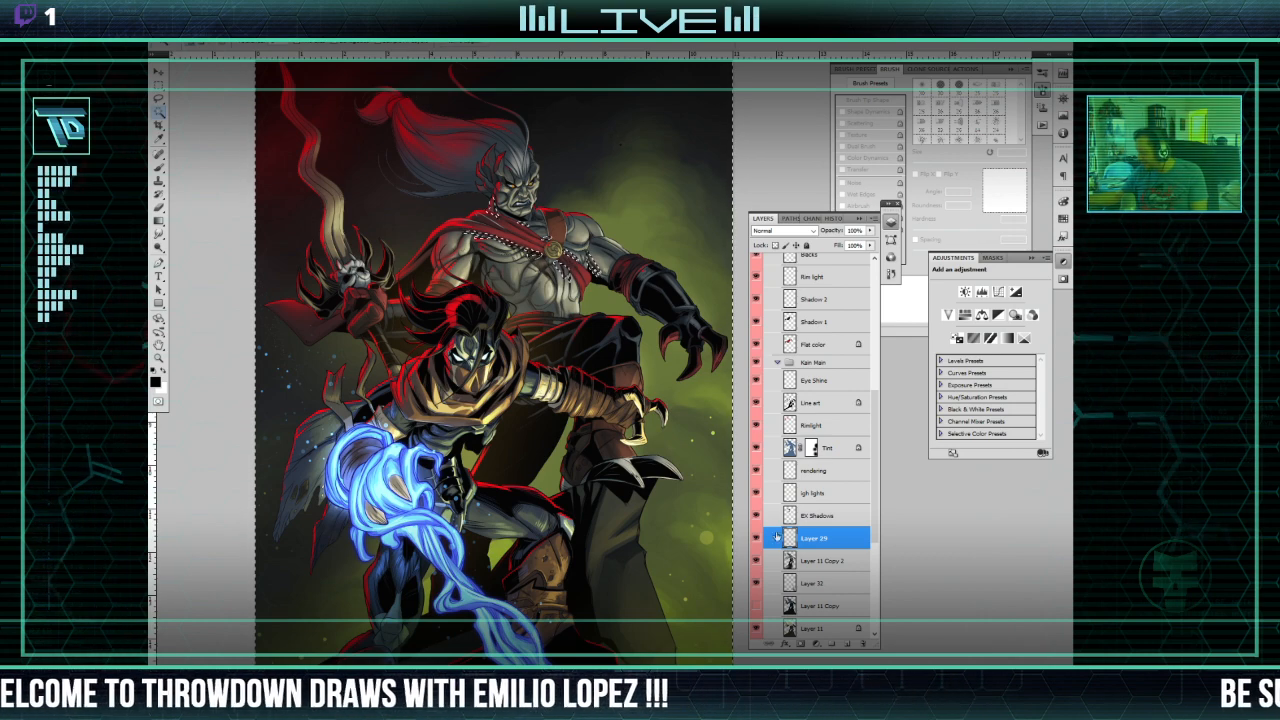
Step: Rename Layer 29, directly beneath EX Shadows, as Bounce light
{"action": "double_click", "coordinate": [814, 538]}
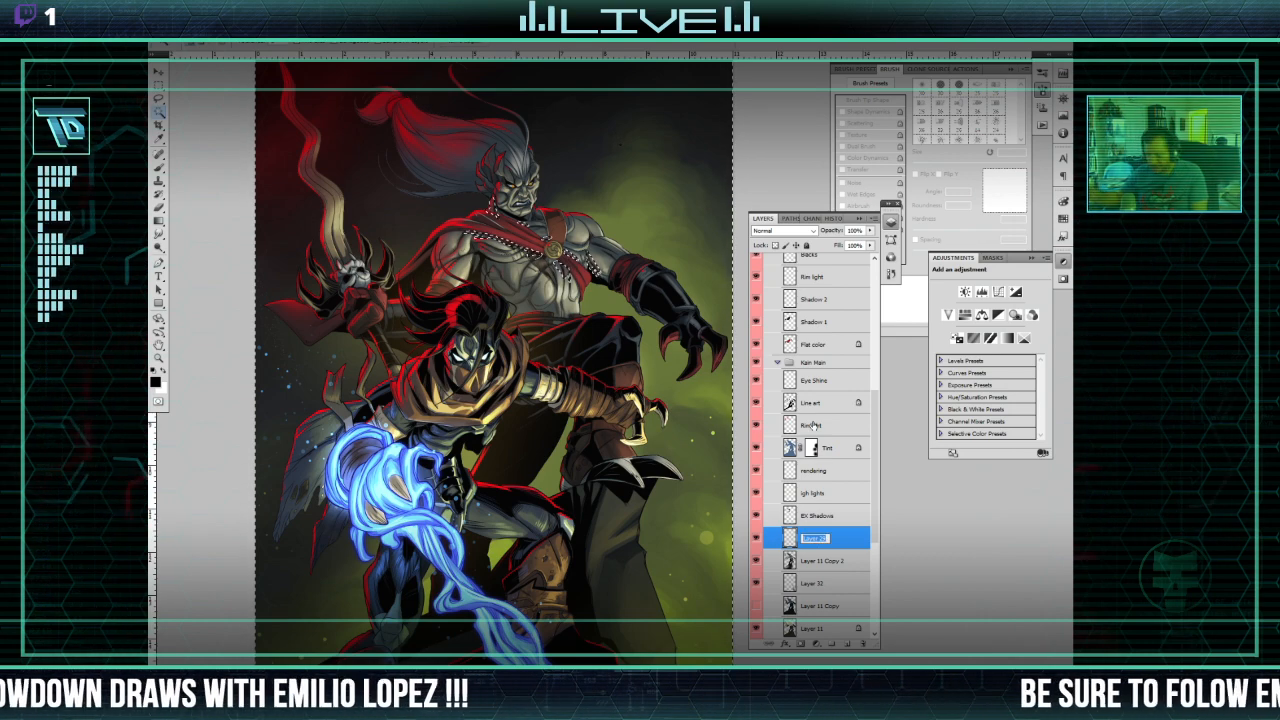
{"action": "type", "text": "B"}
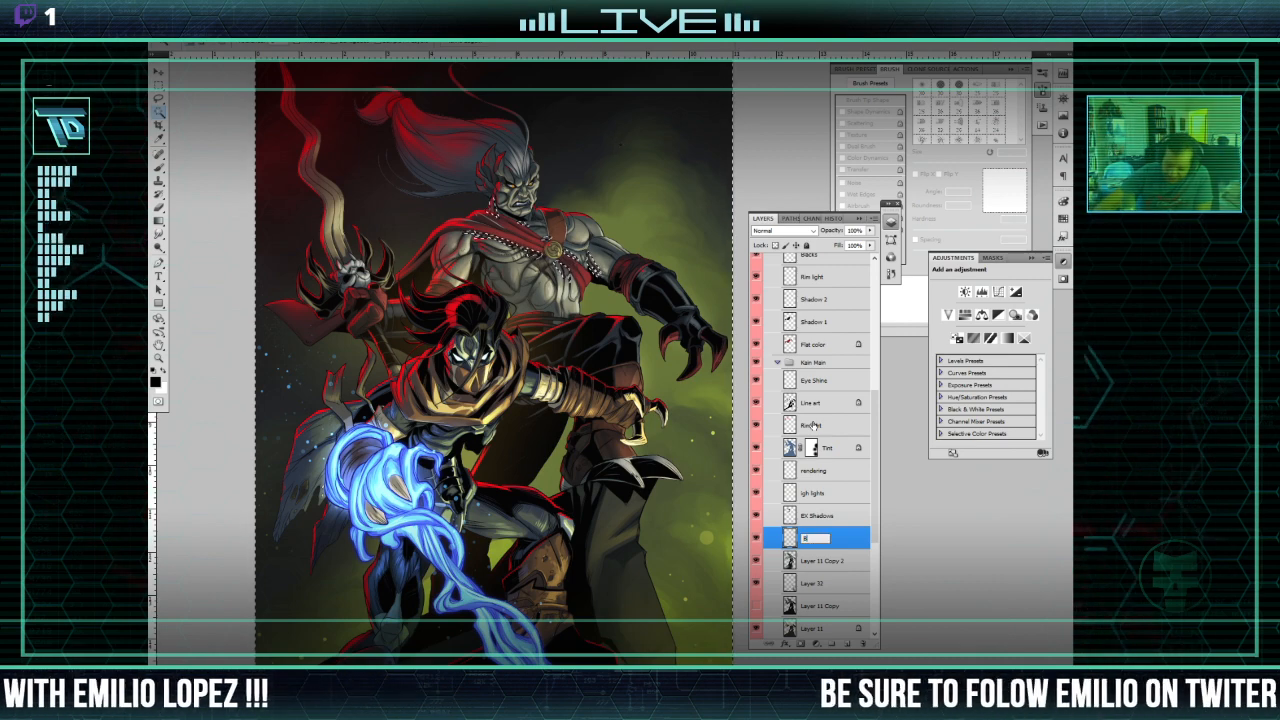
{"action": "type", "text": "ound"}
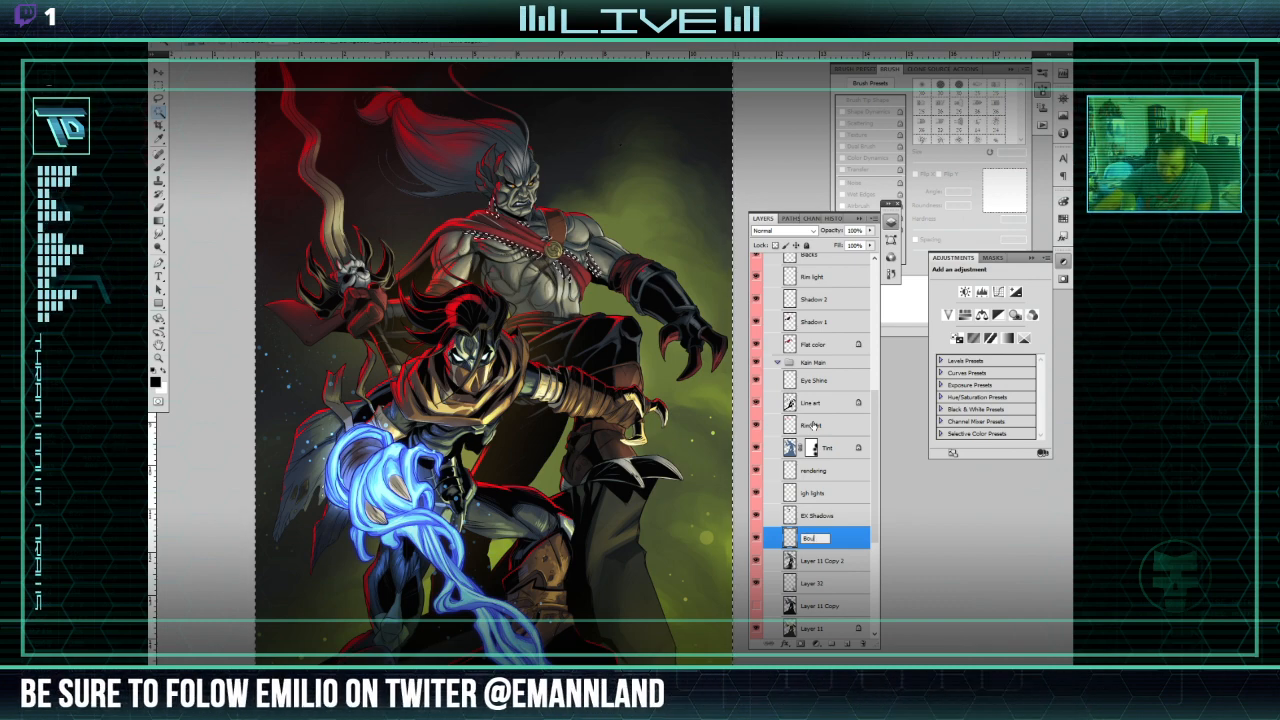
{"action": "type", "text": "e l"}
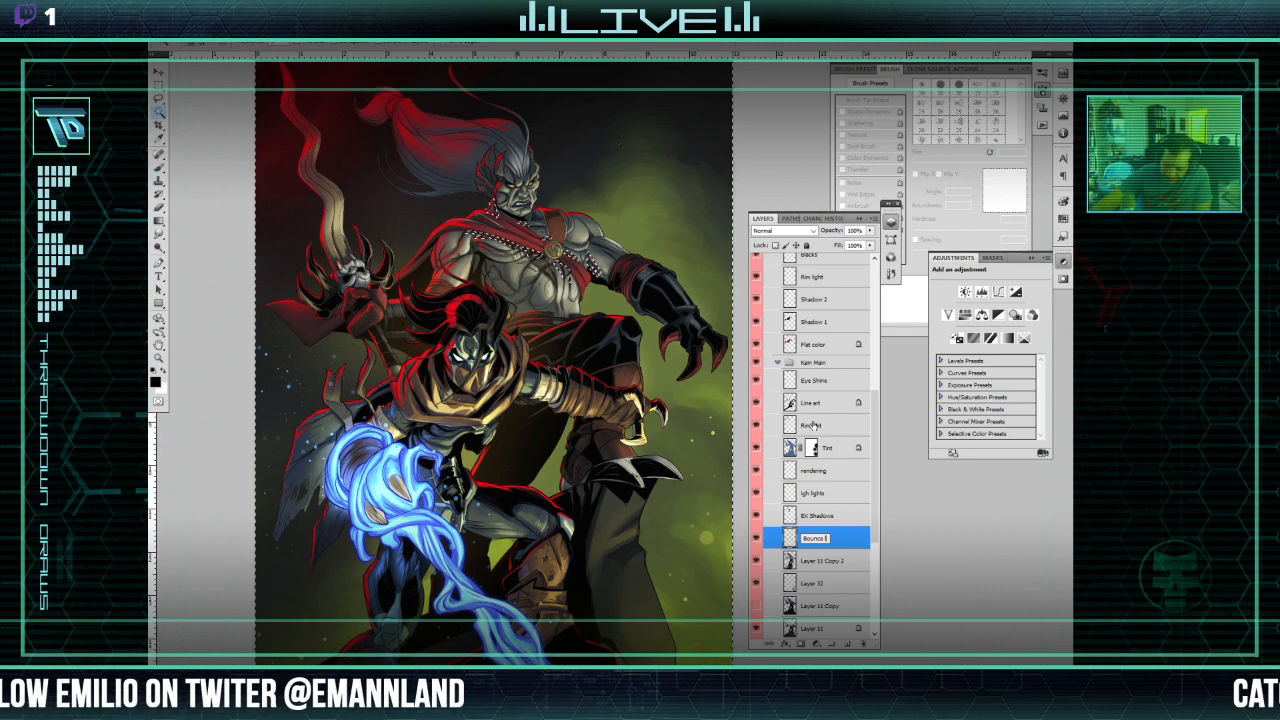
{"action": "type", "text": "ight"}
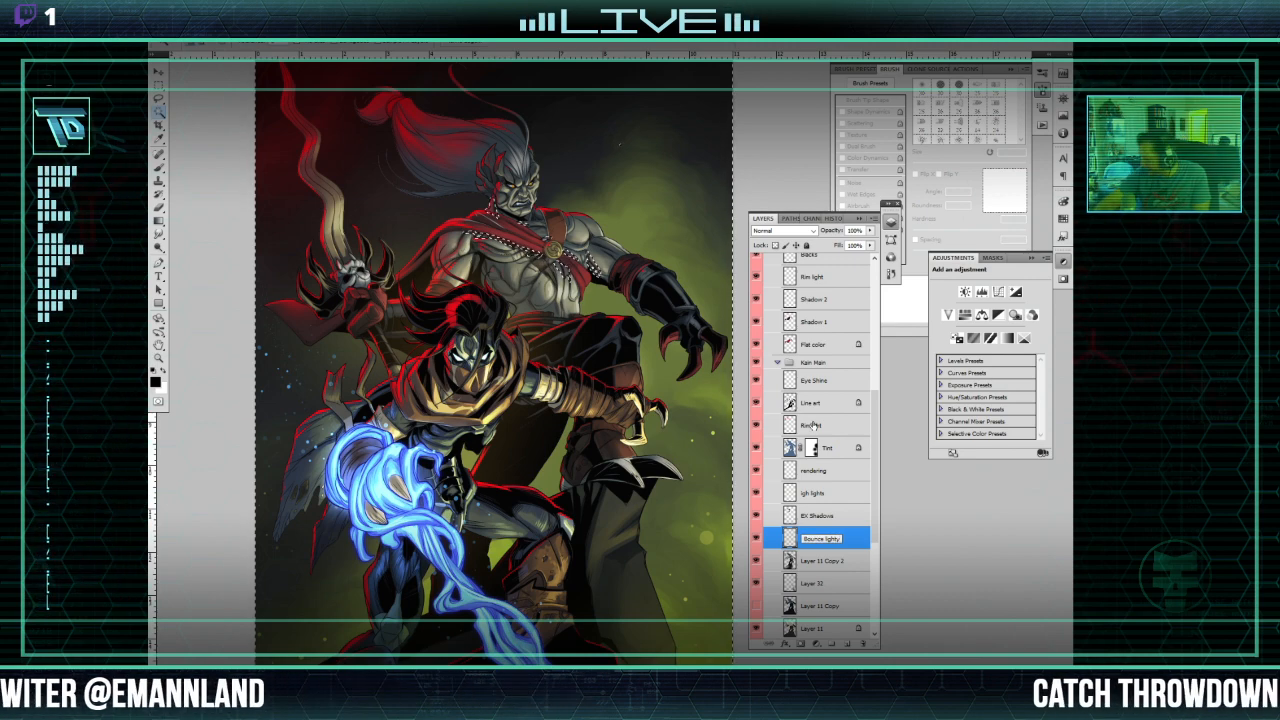
Step: Toggle Layer 11 Copy 2 to check its content and rename it as Shadows
{"action": "left_click", "coordinate": [764, 562]}
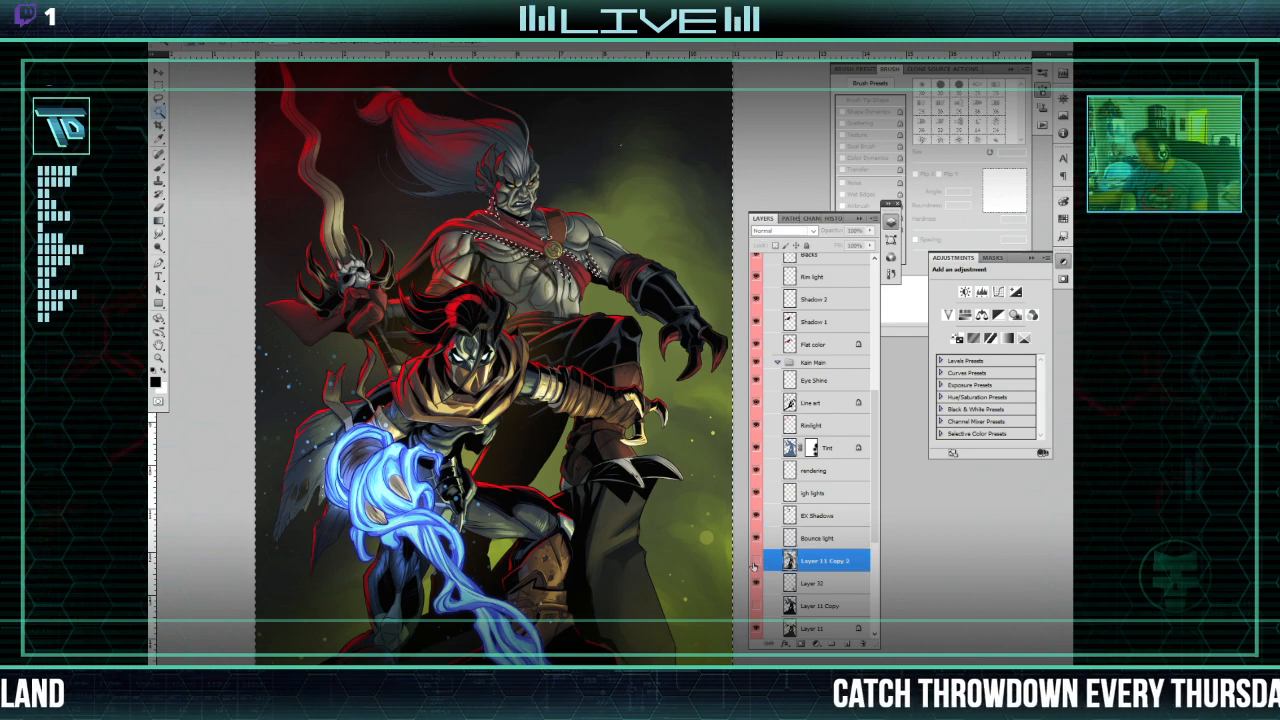
{"action": "left_click", "coordinate": [755, 561]}
{"action": "left_click", "coordinate": [755, 561]}
{"action": "double_click", "coordinate": [822, 561]}
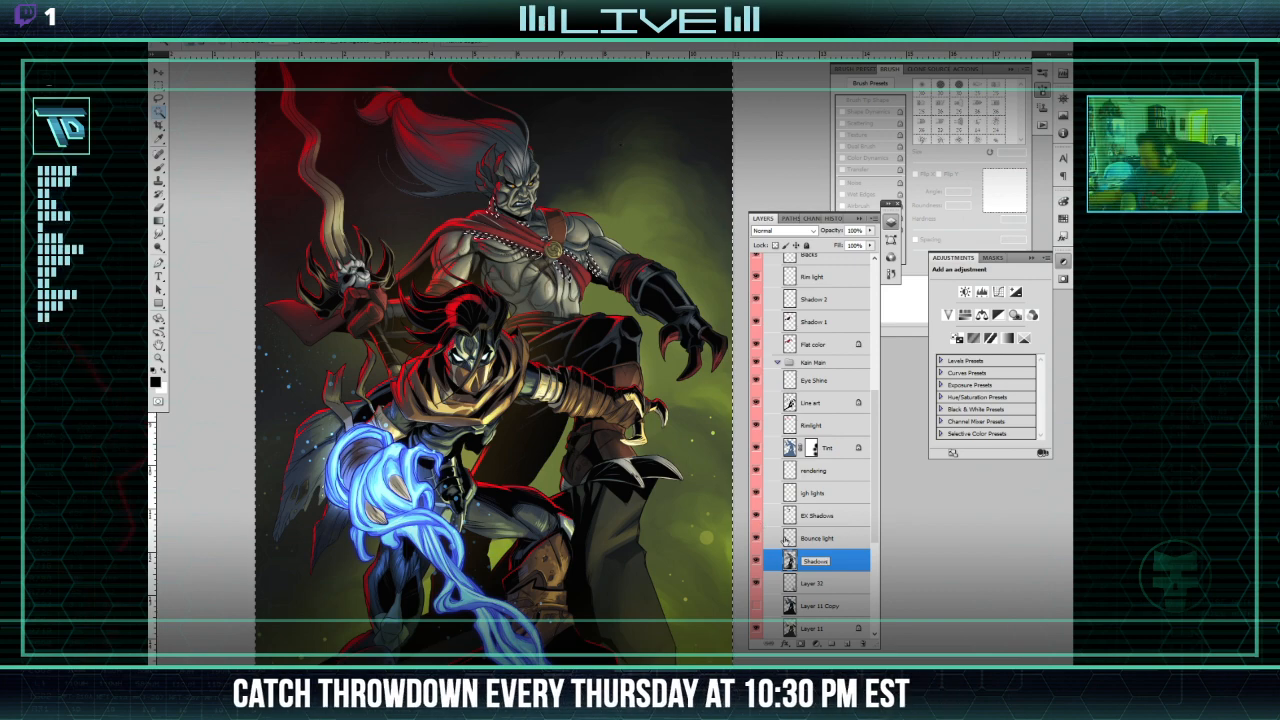
Step: Rename Layer 32, directly beneath the Shadows layer, as Roch High Lights
{"action": "left_click", "coordinate": [813, 582]}
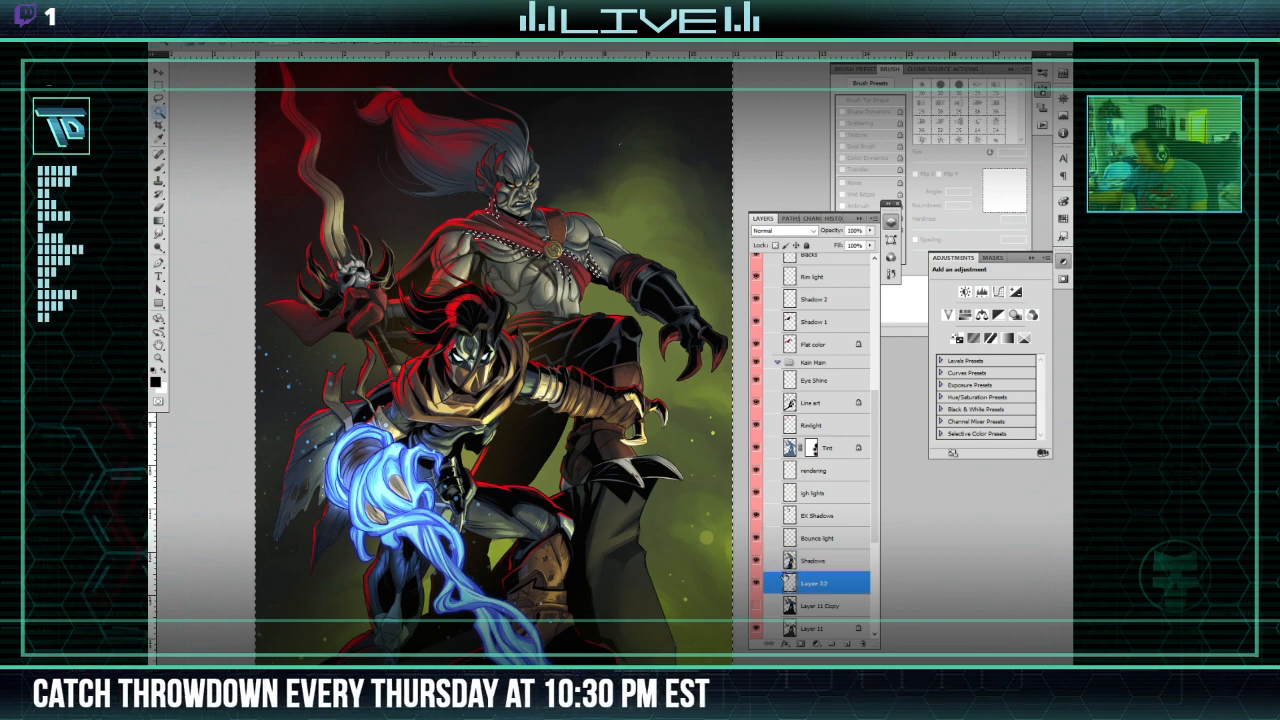
{"action": "double_click", "coordinate": [815, 583]}
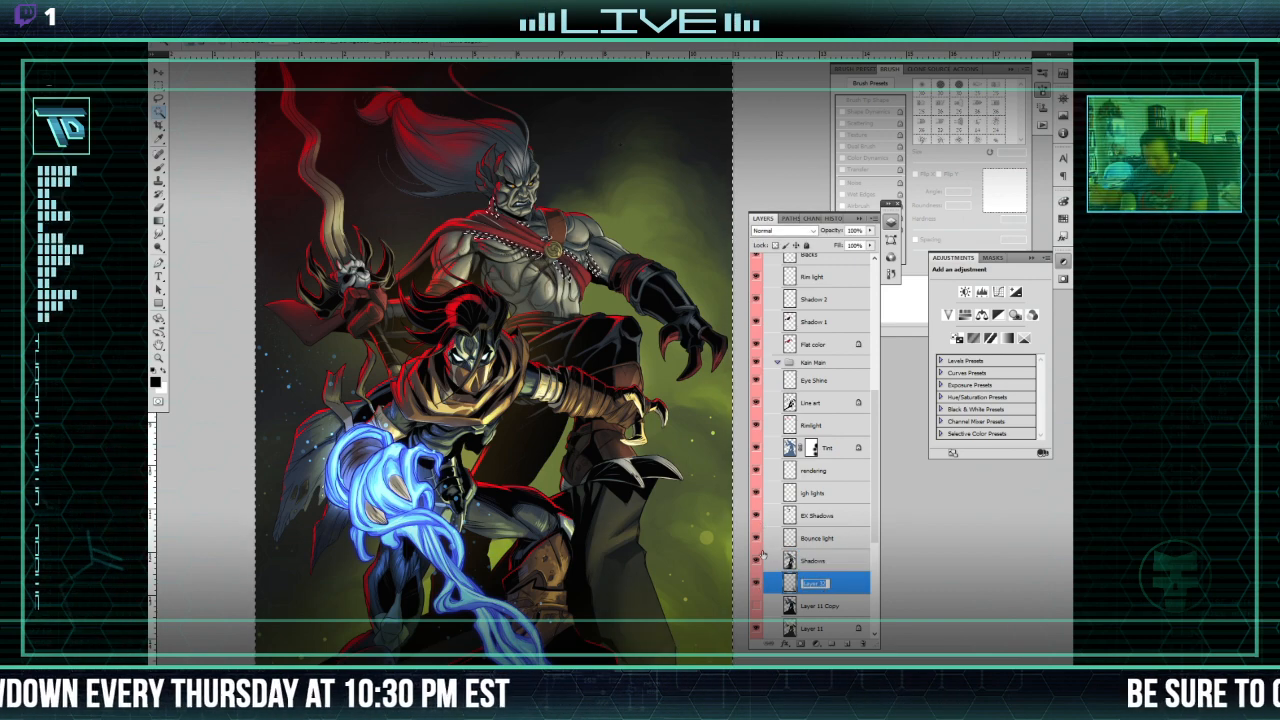
{"action": "type", "text": "Ro"}
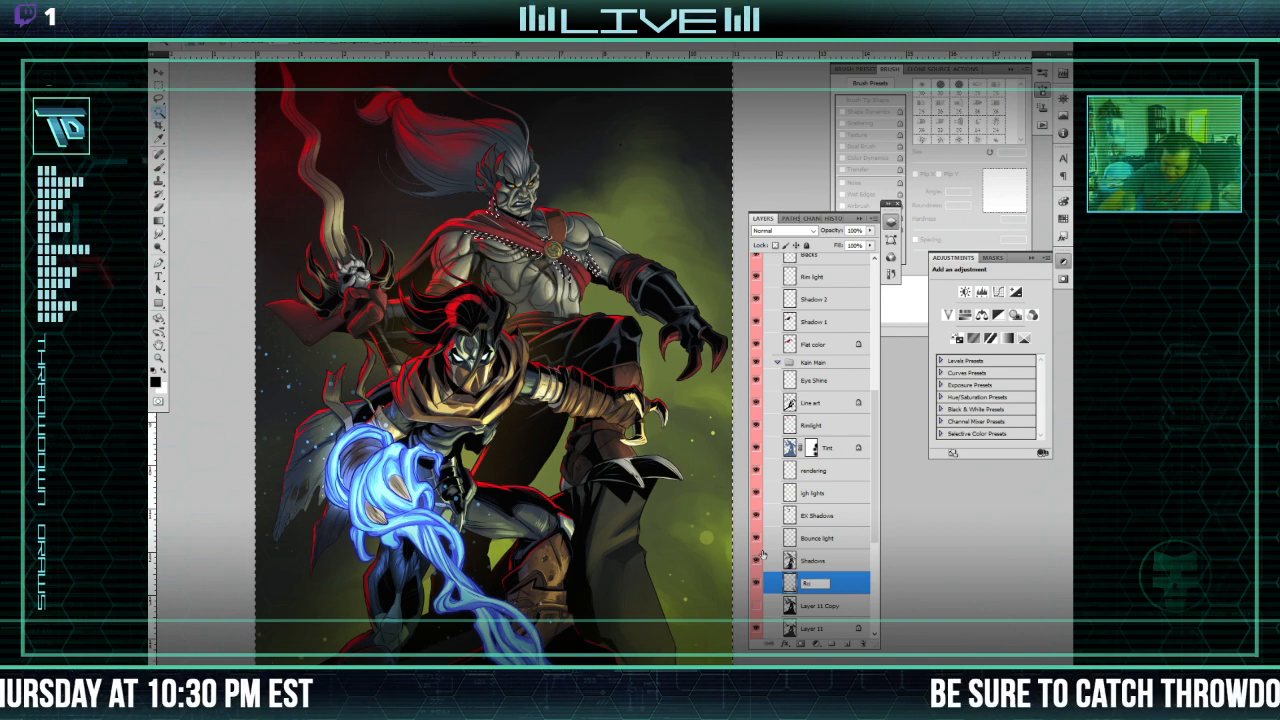
{"action": "type", "text": "ck H"}
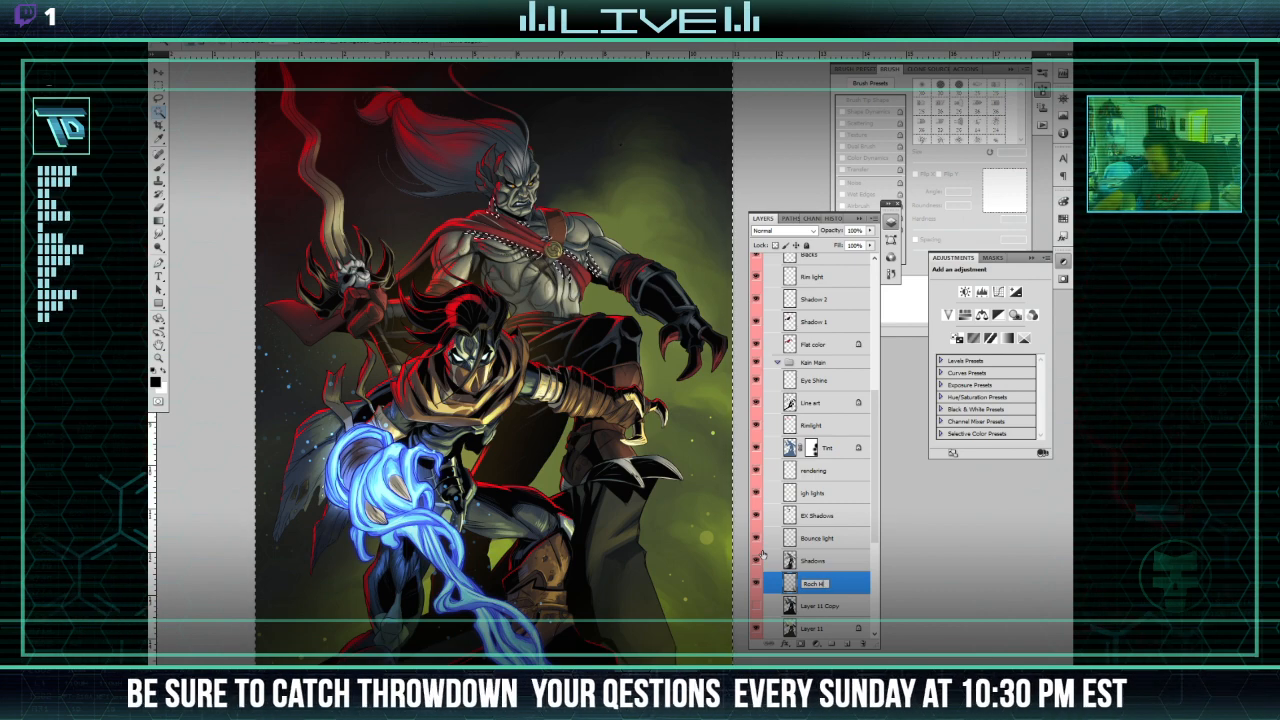
{"action": "type", "text": "R"}
{"action": "key", "text": "BackSpace"}
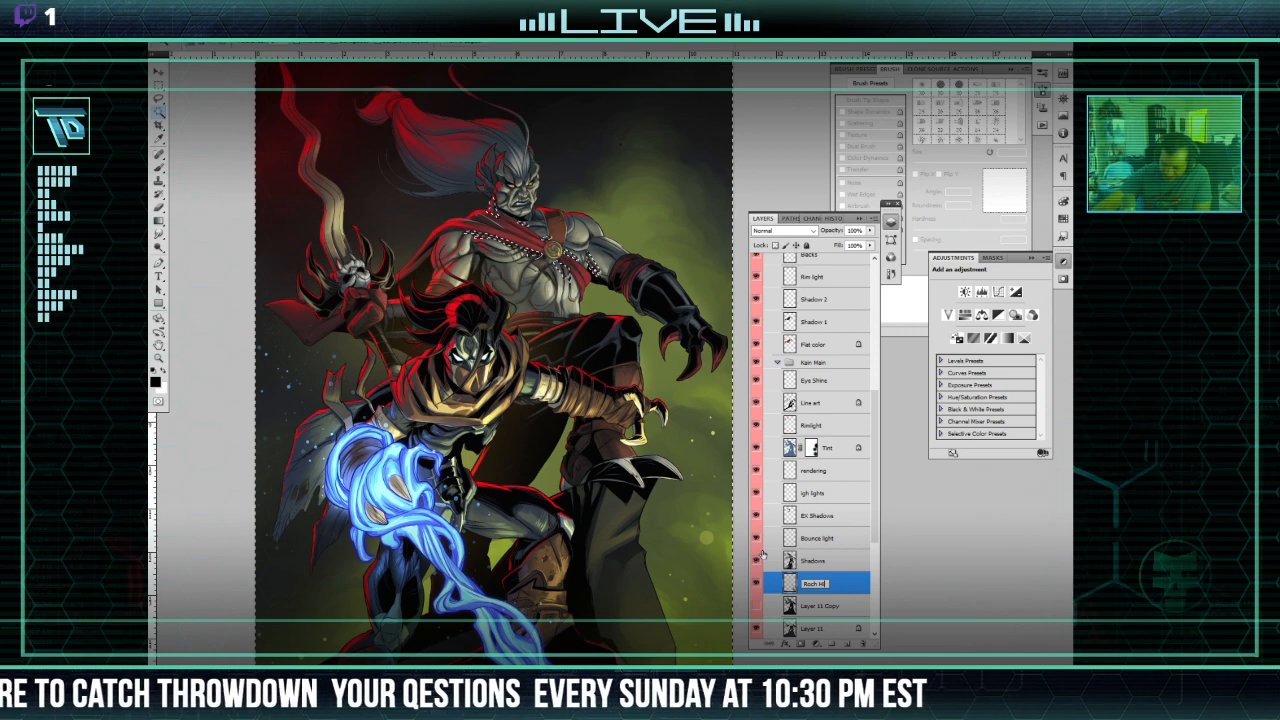
{"action": "type", "text": "gh Lig"}
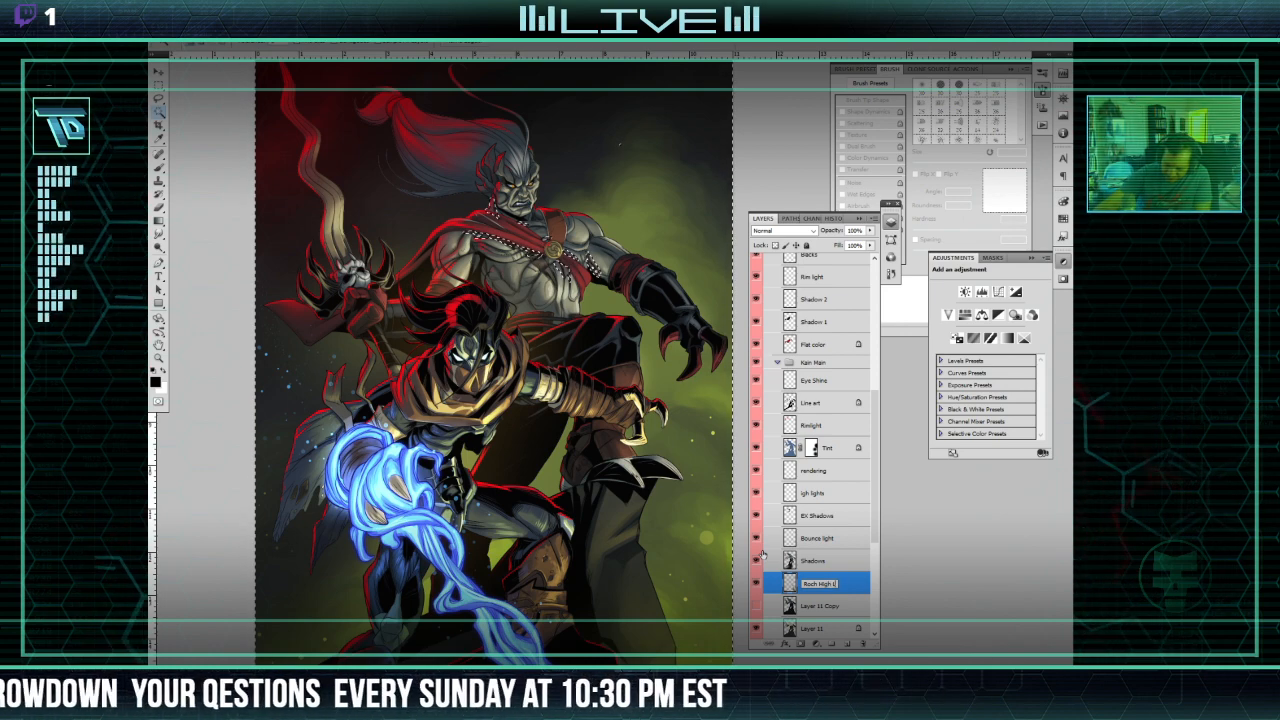
{"action": "type", "text": "hts"}
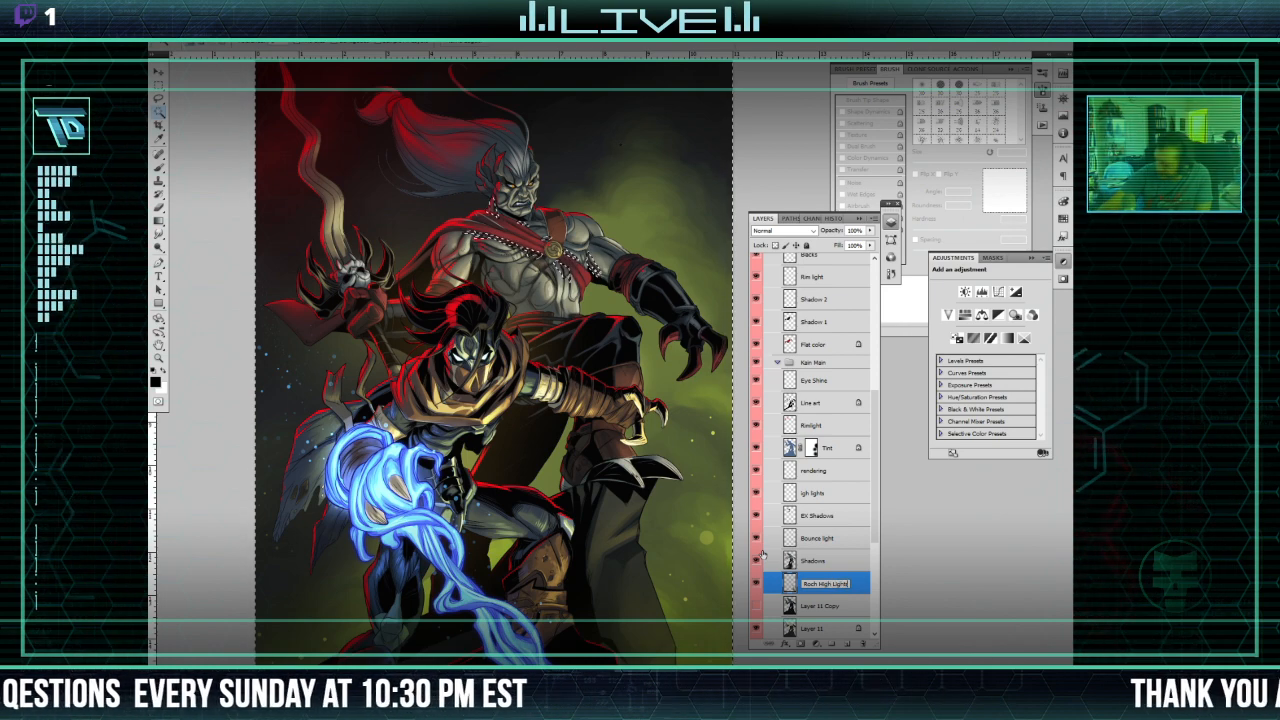
{"action": "key", "text": "Tab"}
Step: Delete the hidden Layer 11 Copy and rename Layer 11, the lowest layer in the Kain group, as Fill
{"action": "left_click_drag", "start_coordinate": [873, 527], "coordinate": [874, 589]}
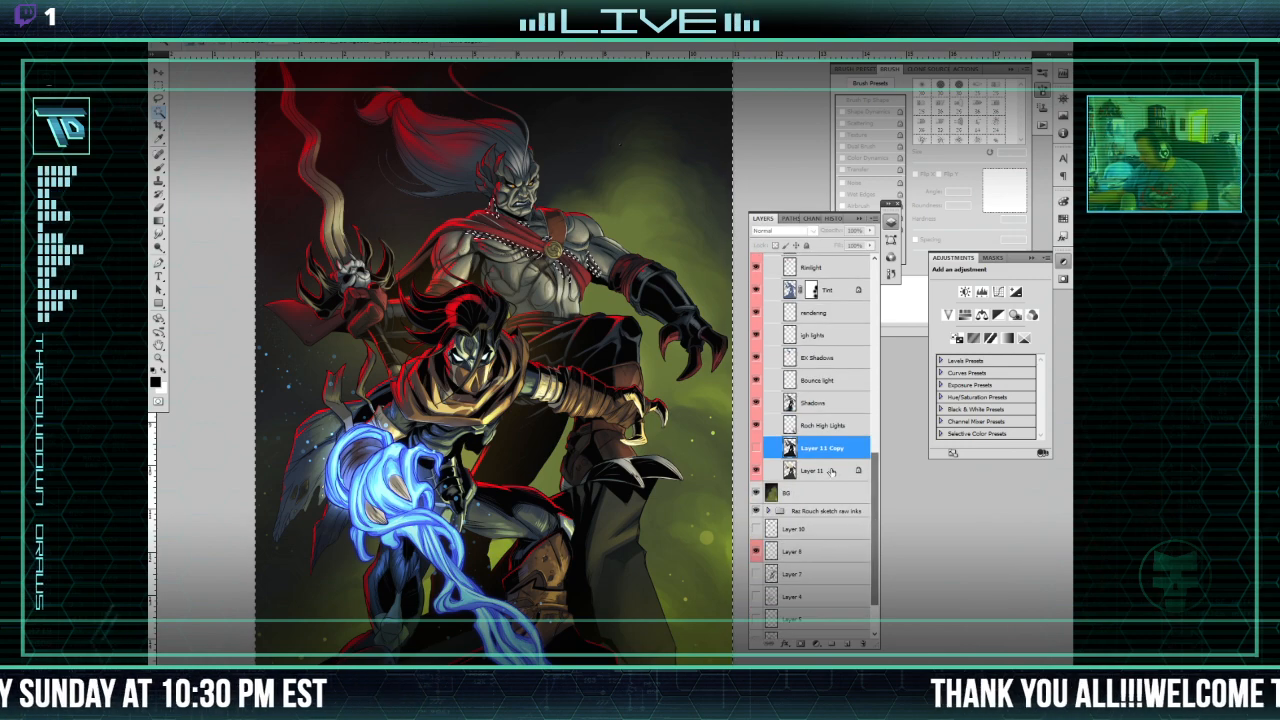
{"action": "left_click_drag", "start_coordinate": [839, 450], "coordinate": [866, 643]}
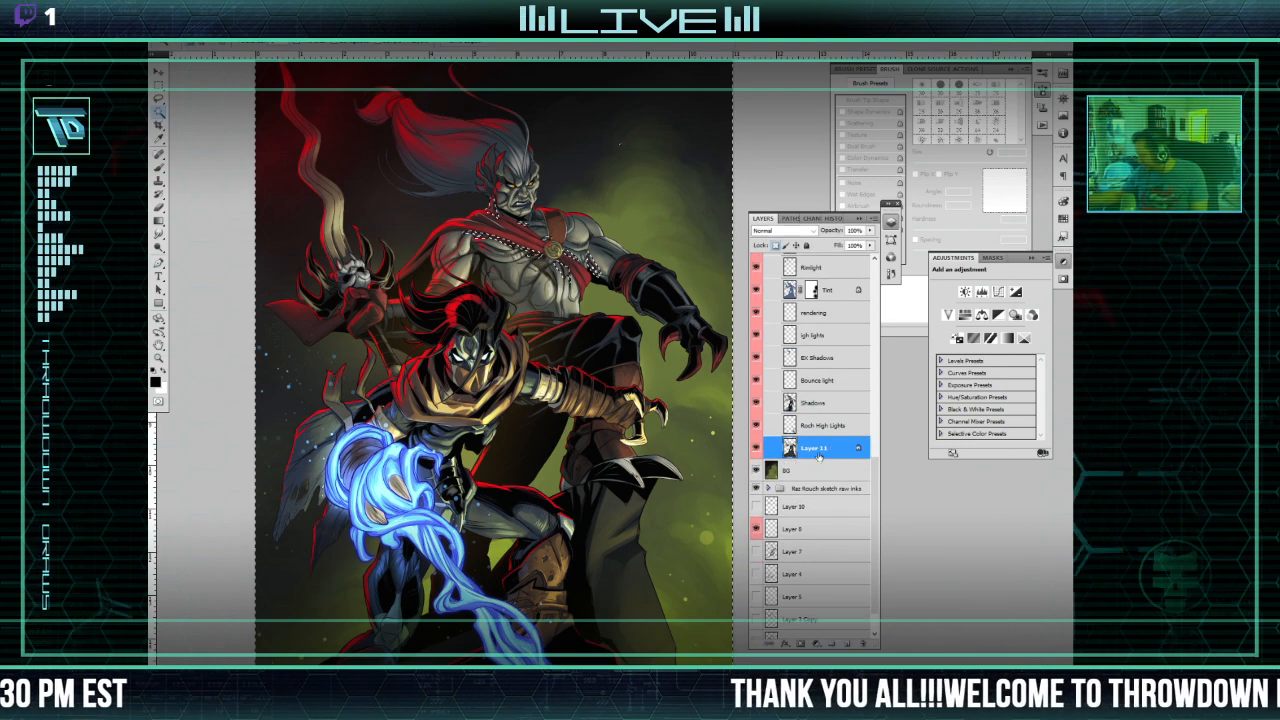
{"action": "double_click", "coordinate": [812, 447]}
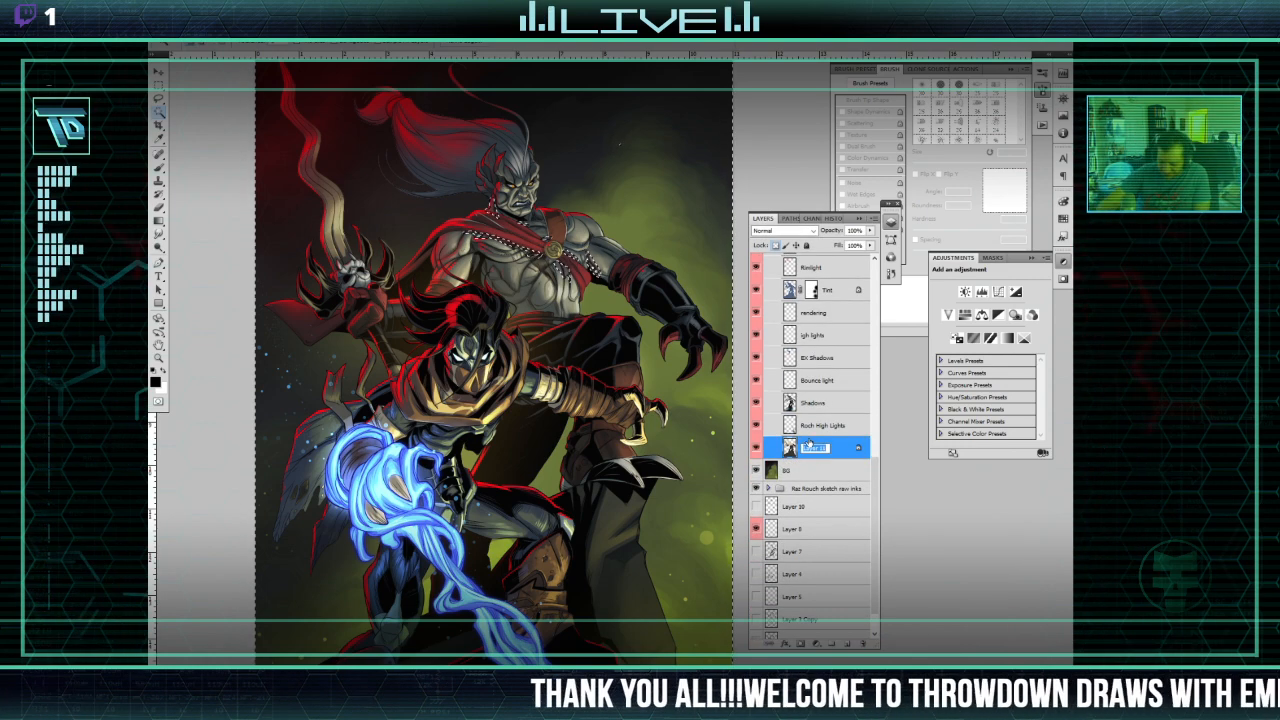
{"action": "type", "text": "Fill"}
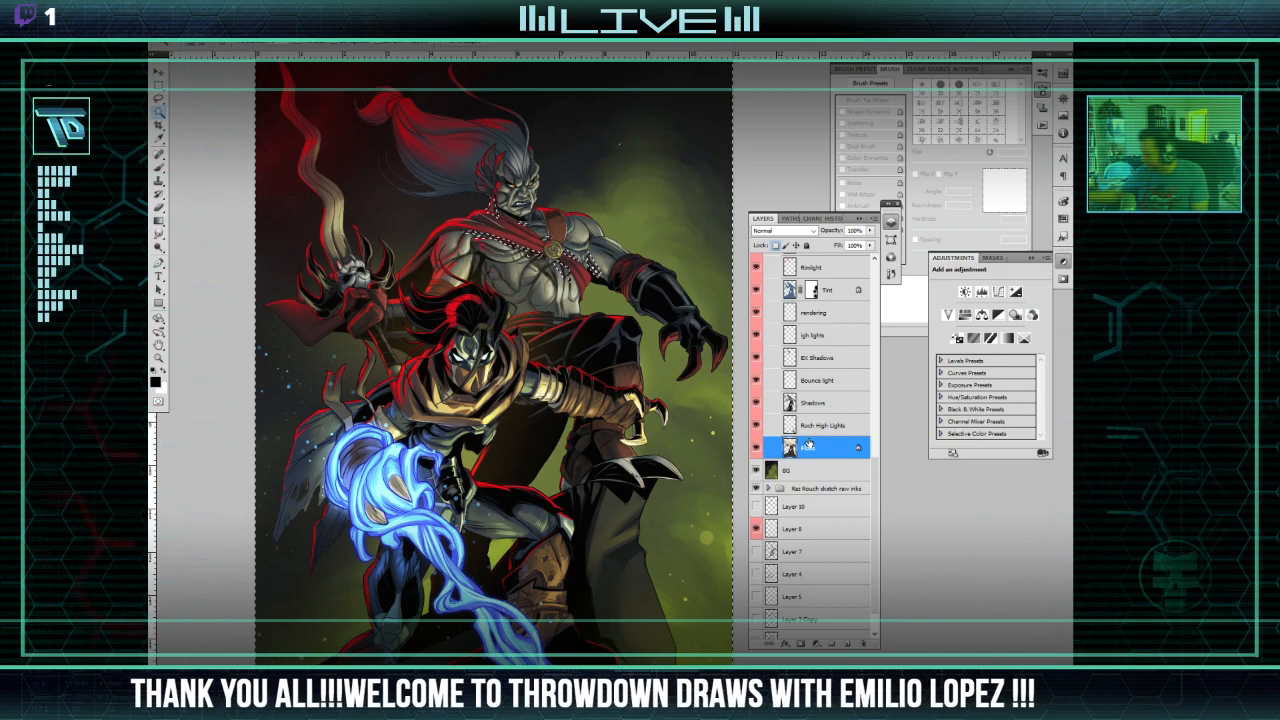
{"action": "key", "text": "Return"}
Step: Collapse the Kain group and hide all layers and groups from Sig down to BG
{"action": "left_click_drag", "start_coordinate": [877, 499], "coordinate": [872, 280]}
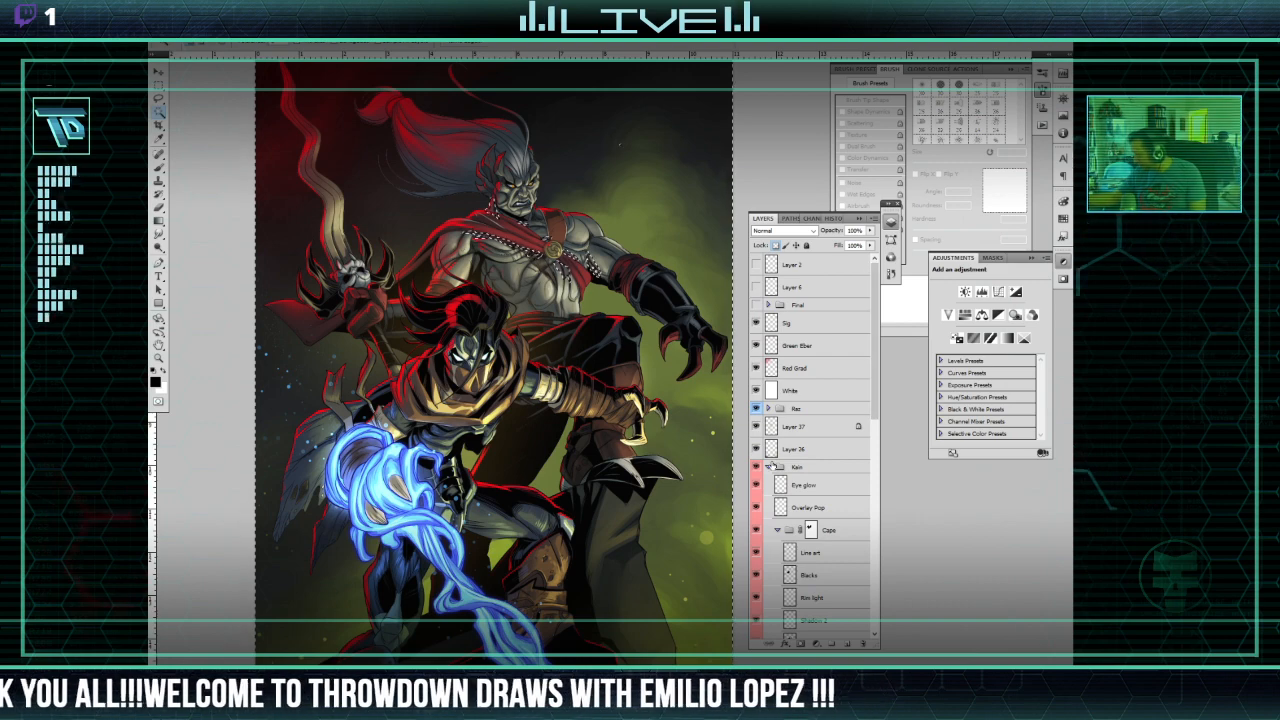
{"action": "left_click", "coordinate": [768, 467]}
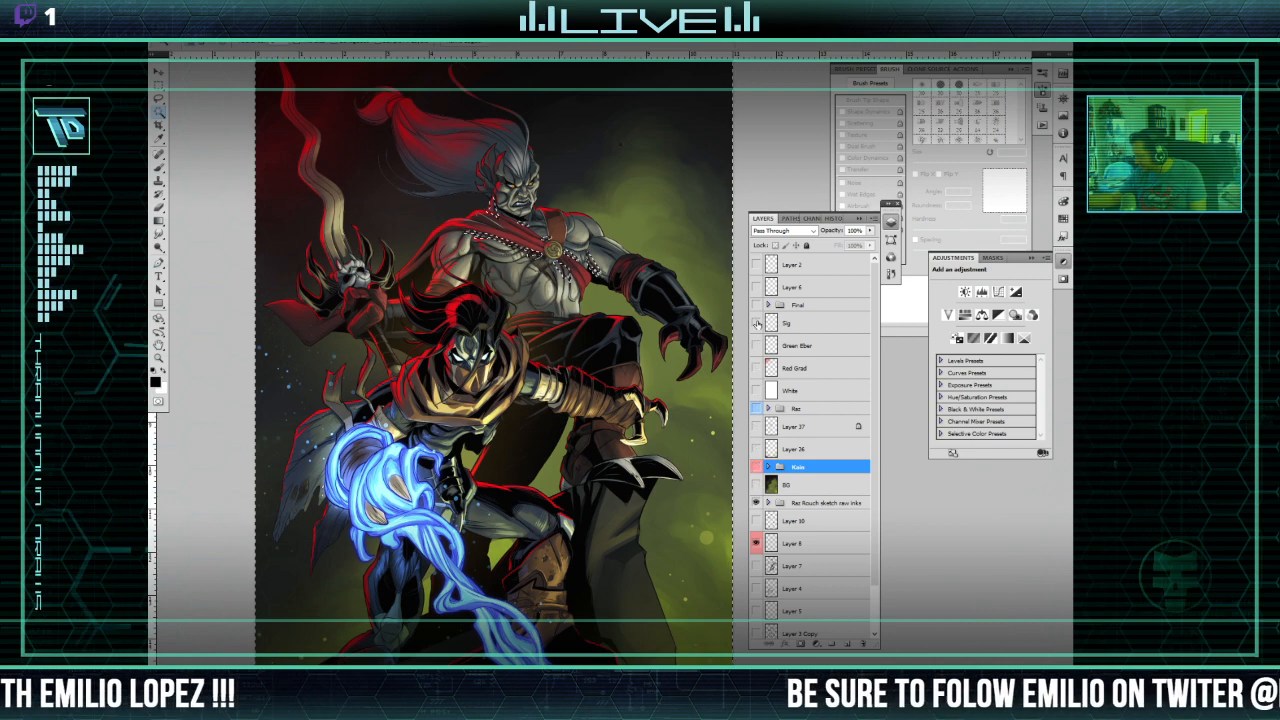
{"action": "left_click_drag", "start_coordinate": [756, 322], "coordinate": [756, 503]}
Step: Toggle the Raz Rouch sketch raw inks group to check its content, expand it, and hide its Layer 42
{"action": "left_click", "coordinate": [756, 503]}
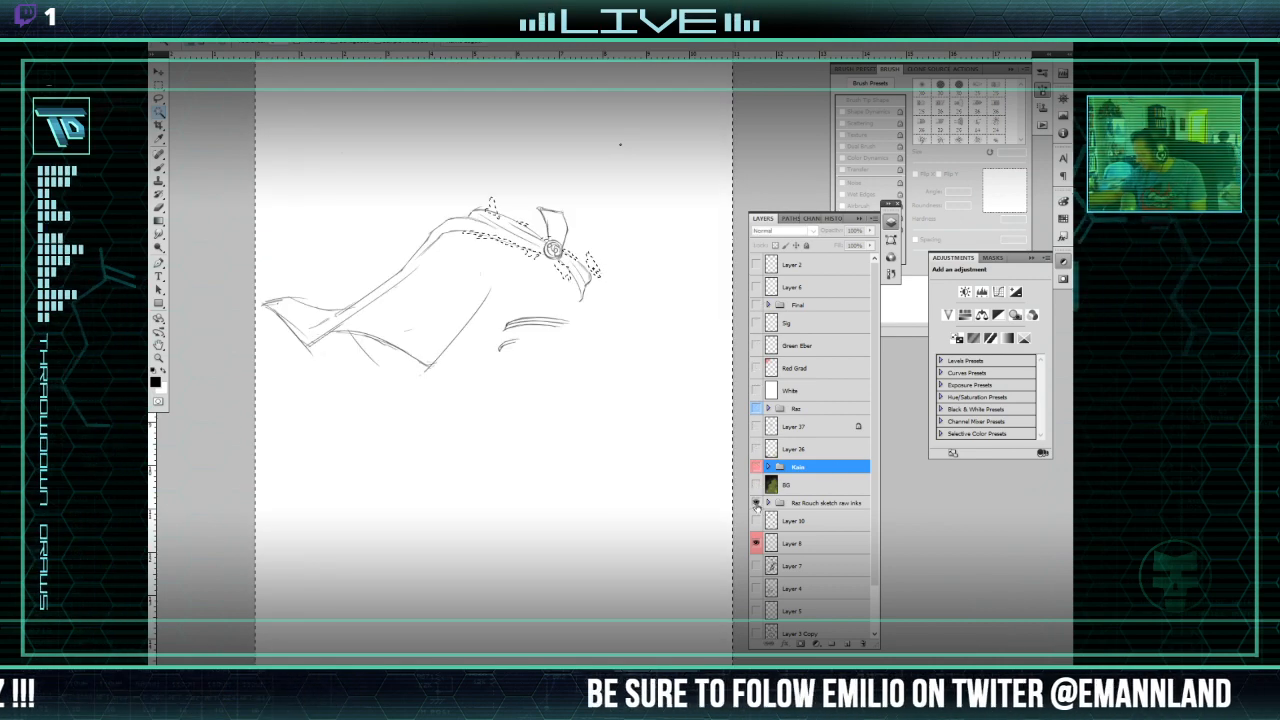
{"action": "left_click", "coordinate": [756, 503]}
{"action": "left_click", "coordinate": [756, 503]}
{"action": "left_click", "coordinate": [768, 503]}
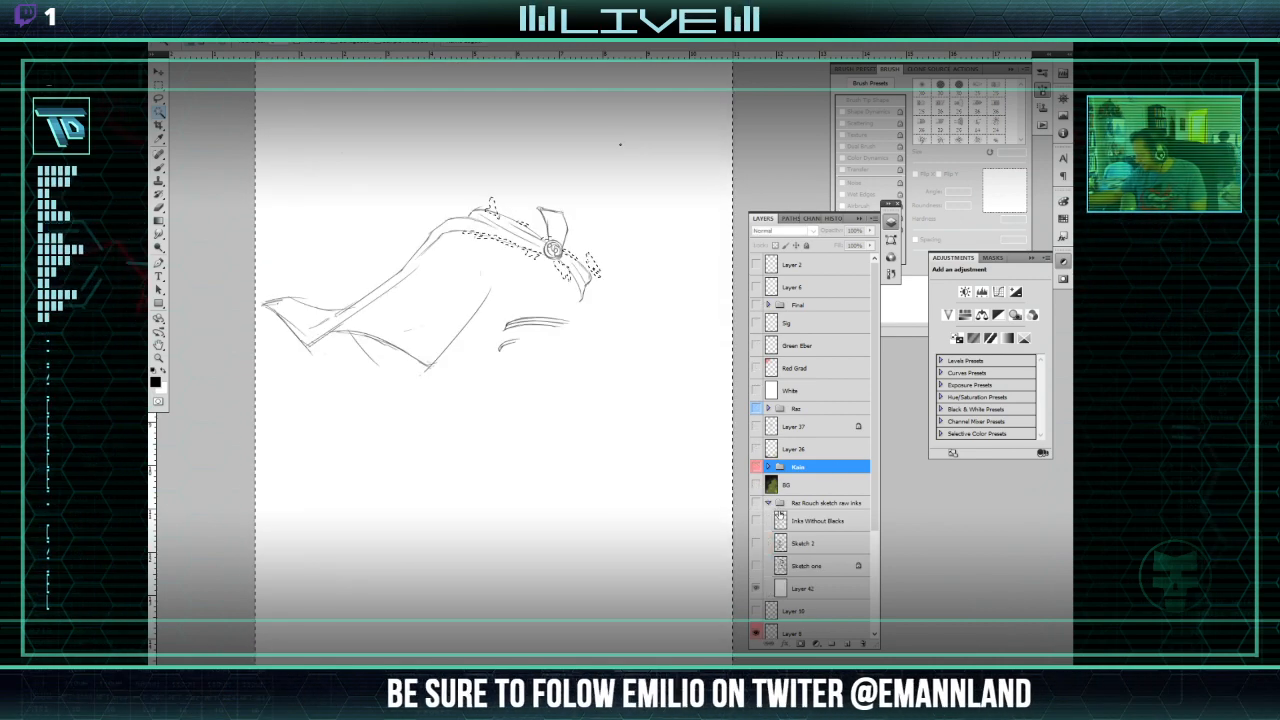
{"action": "left_click", "coordinate": [756, 586]}
{"action": "left_click", "coordinate": [756, 586]}
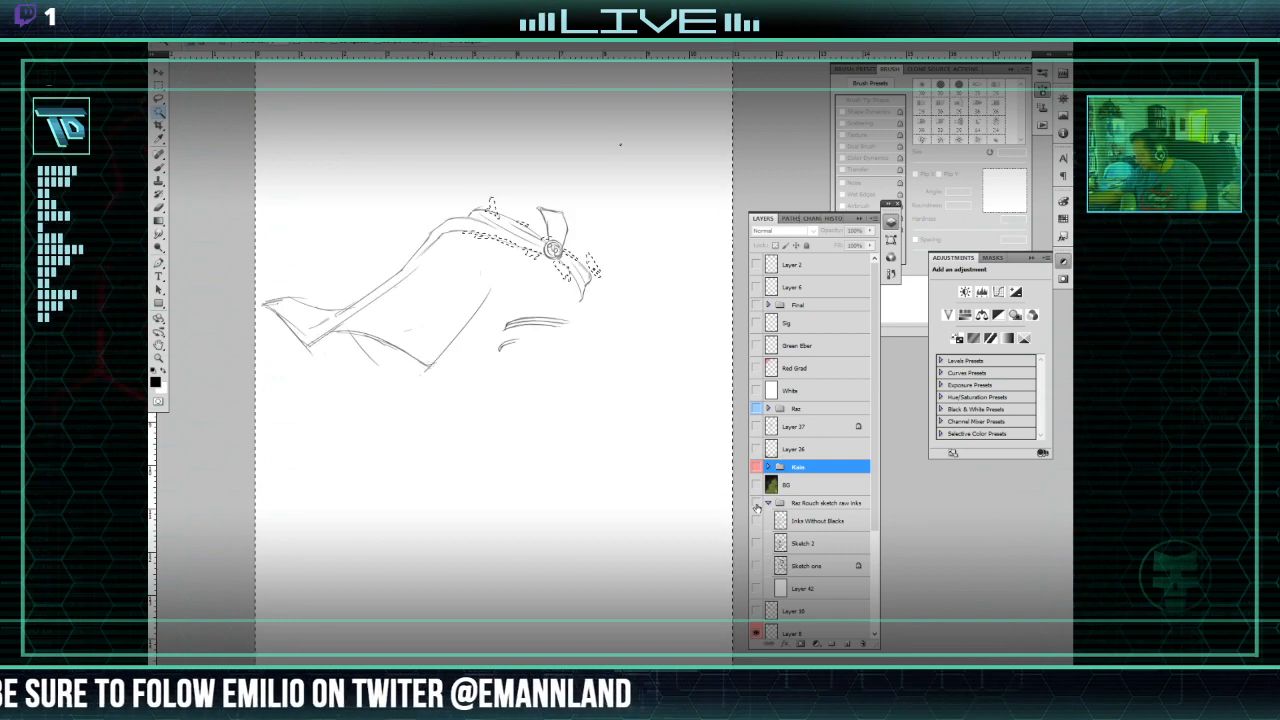
Step: Toggle Layers 8, 7 and 4 to examine which character sketch each one holds
{"action": "scroll", "coordinate": [876, 496], "scroll_direction": "down", "scroll_amount": 5}
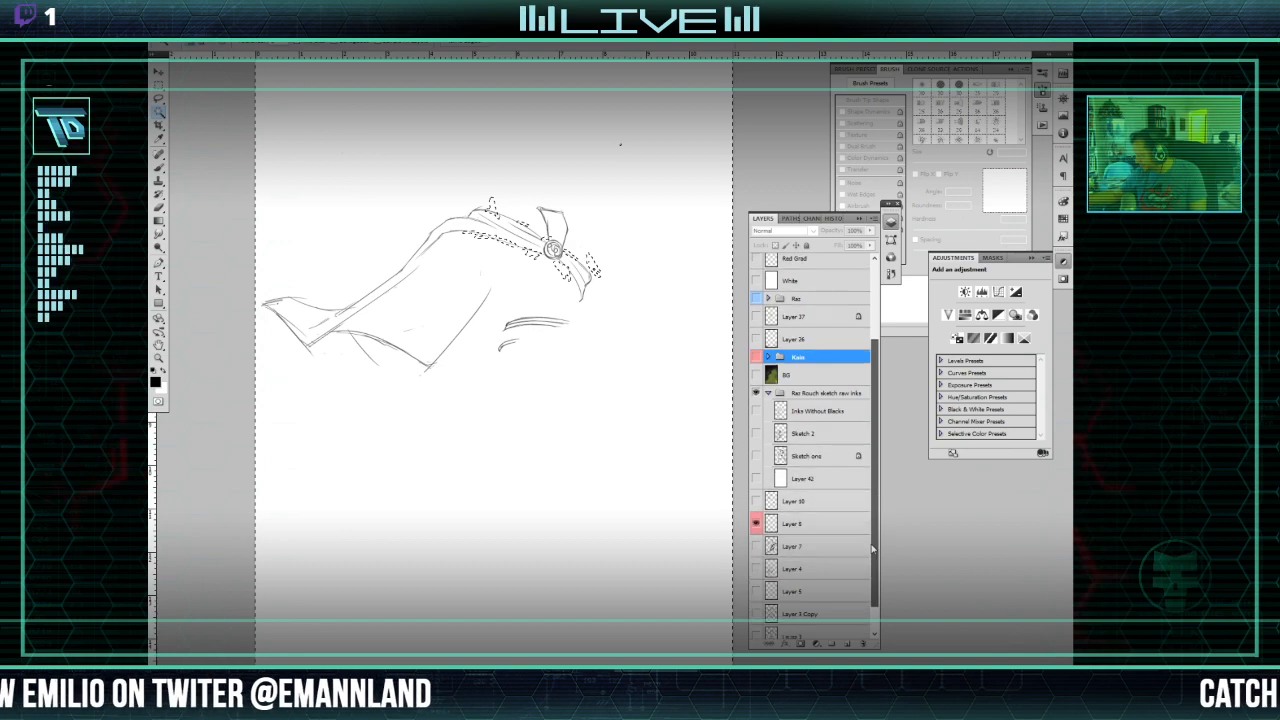
{"action": "left_click", "coordinate": [756, 493]}
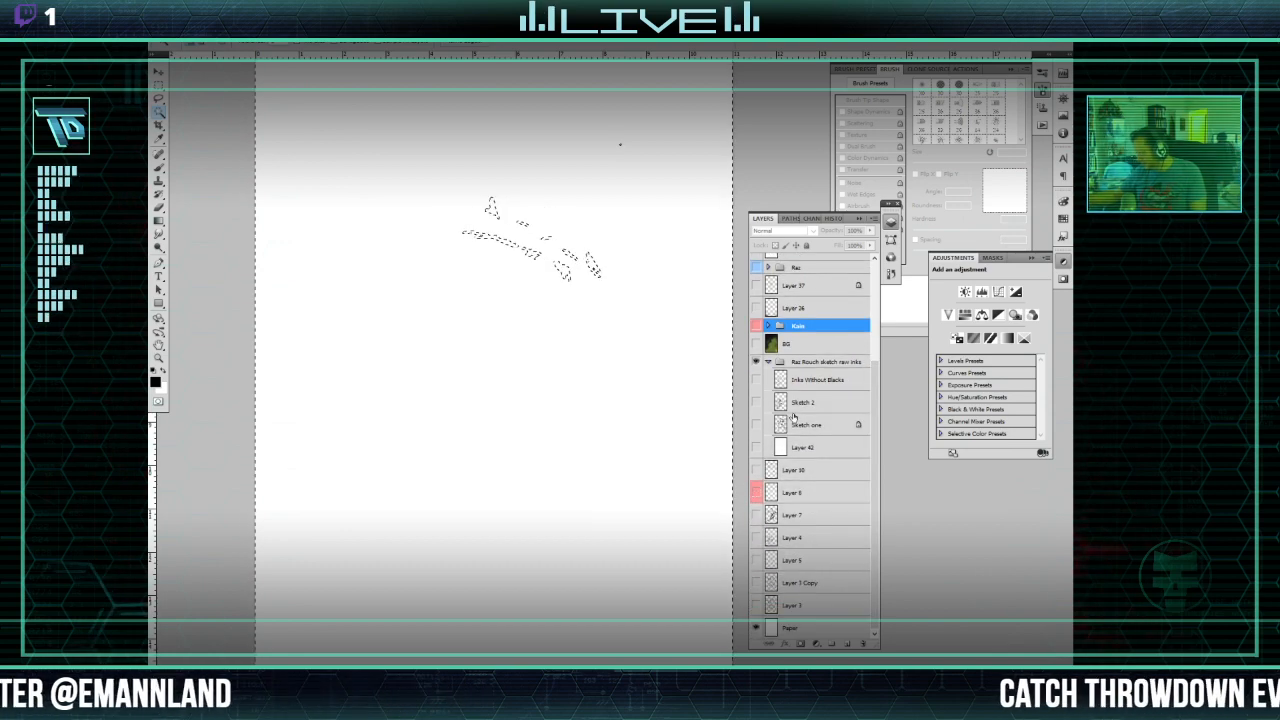
{"action": "left_click", "coordinate": [756, 515]}
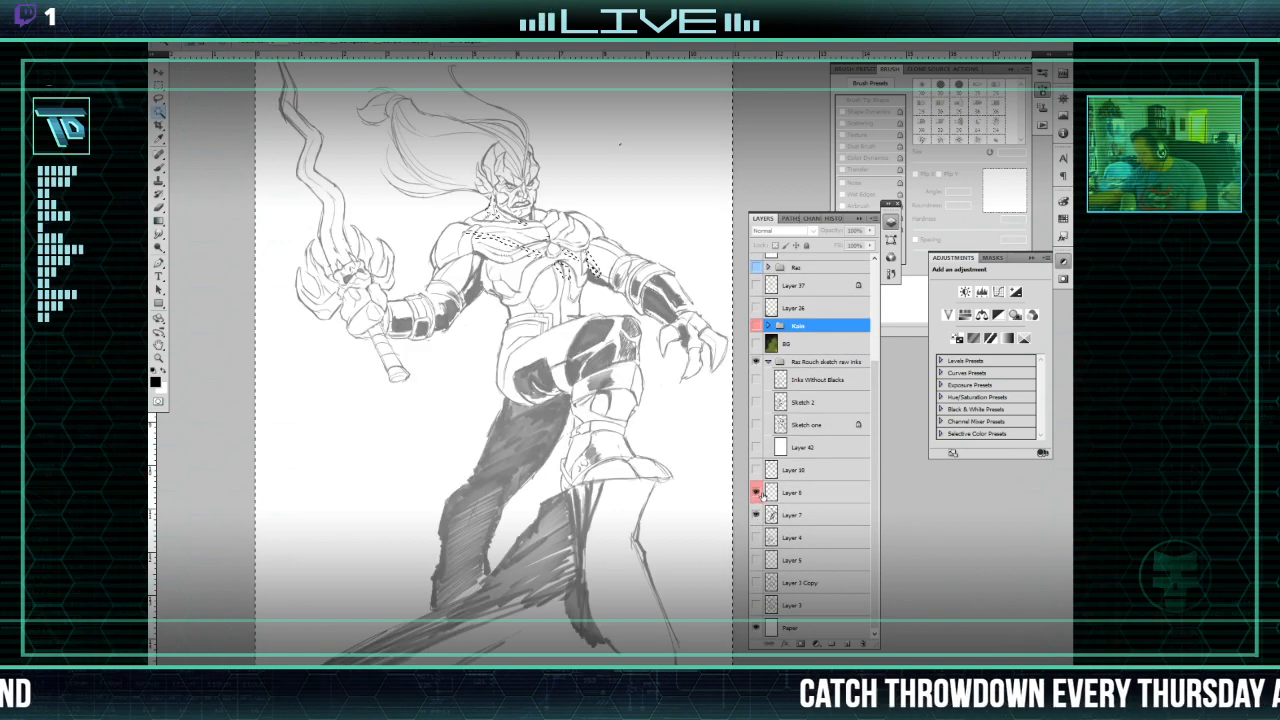
{"action": "left_click", "coordinate": [757, 493]}
{"action": "left_click", "coordinate": [792, 516]}
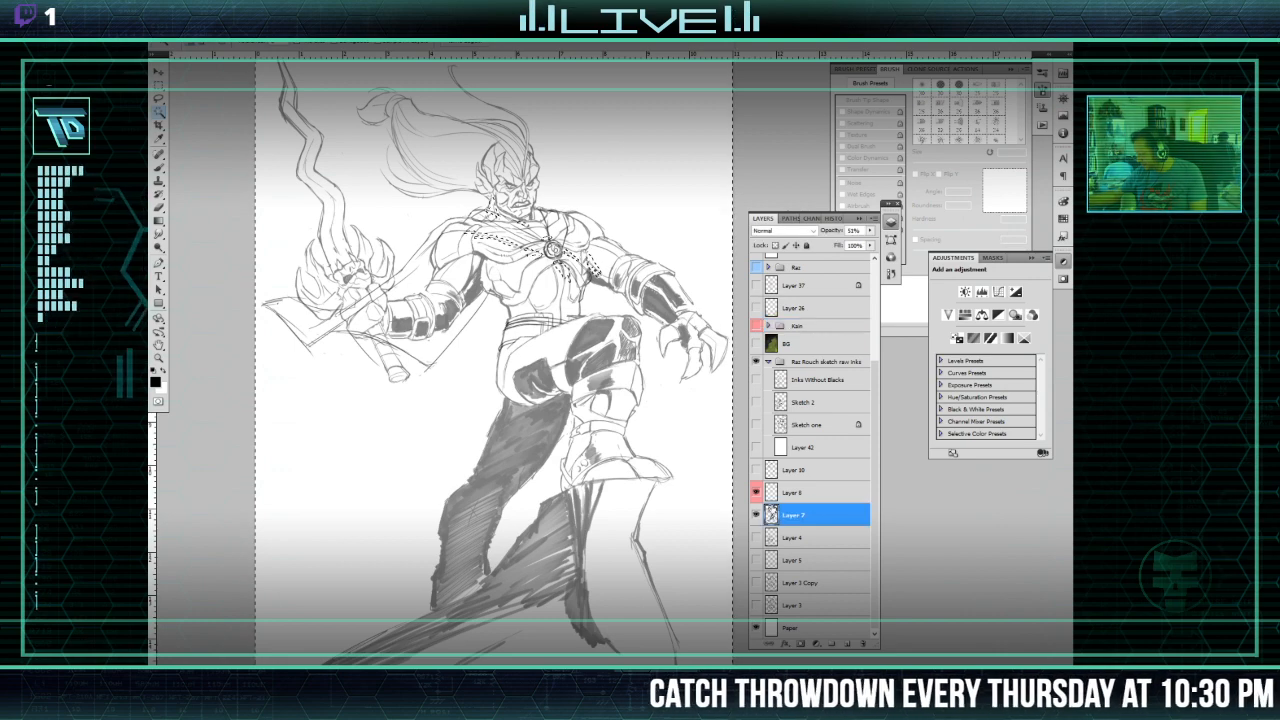
{"action": "left_click", "coordinate": [756, 537]}
{"action": "left_click", "coordinate": [756, 537]}
{"action": "left_click", "coordinate": [756, 537]}
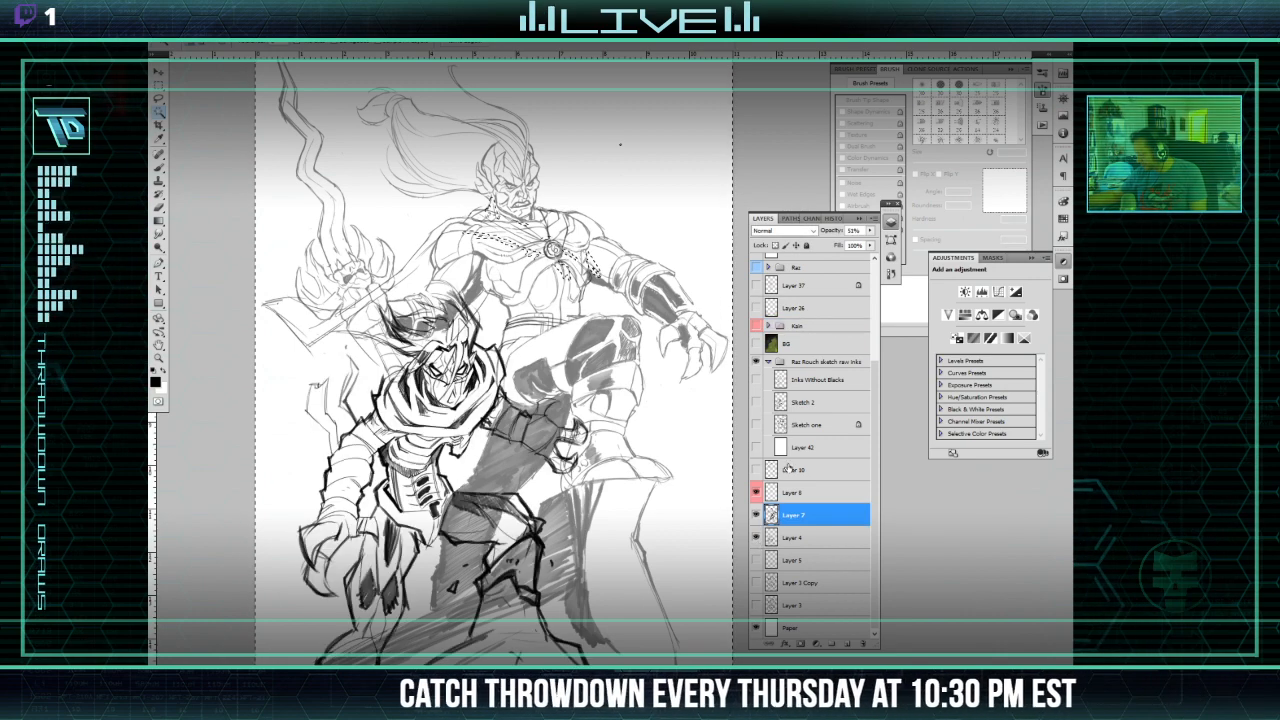
Step: Move Layer 4 into the Raz Rouch sketch raw inks group directly above Sketch one and rename it as Layer 2
{"action": "left_click_drag", "start_coordinate": [790, 469], "coordinate": [812, 428]}
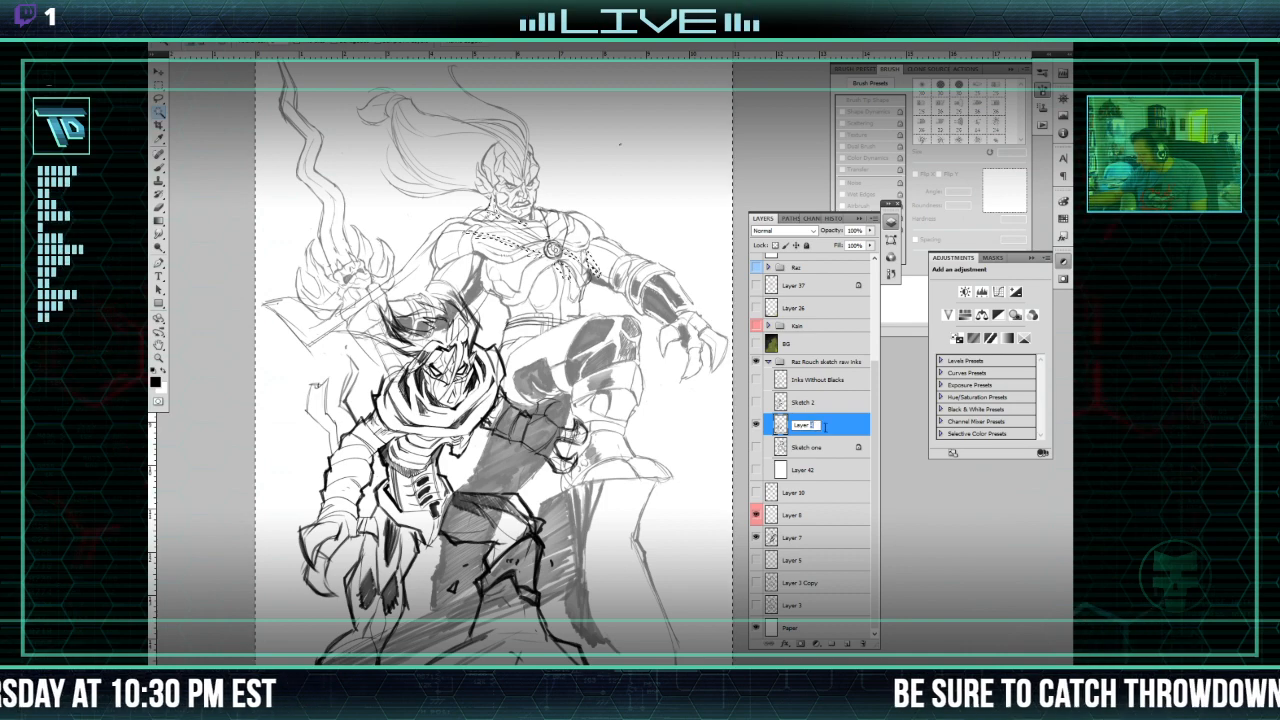
{"action": "type", "text": "2"}
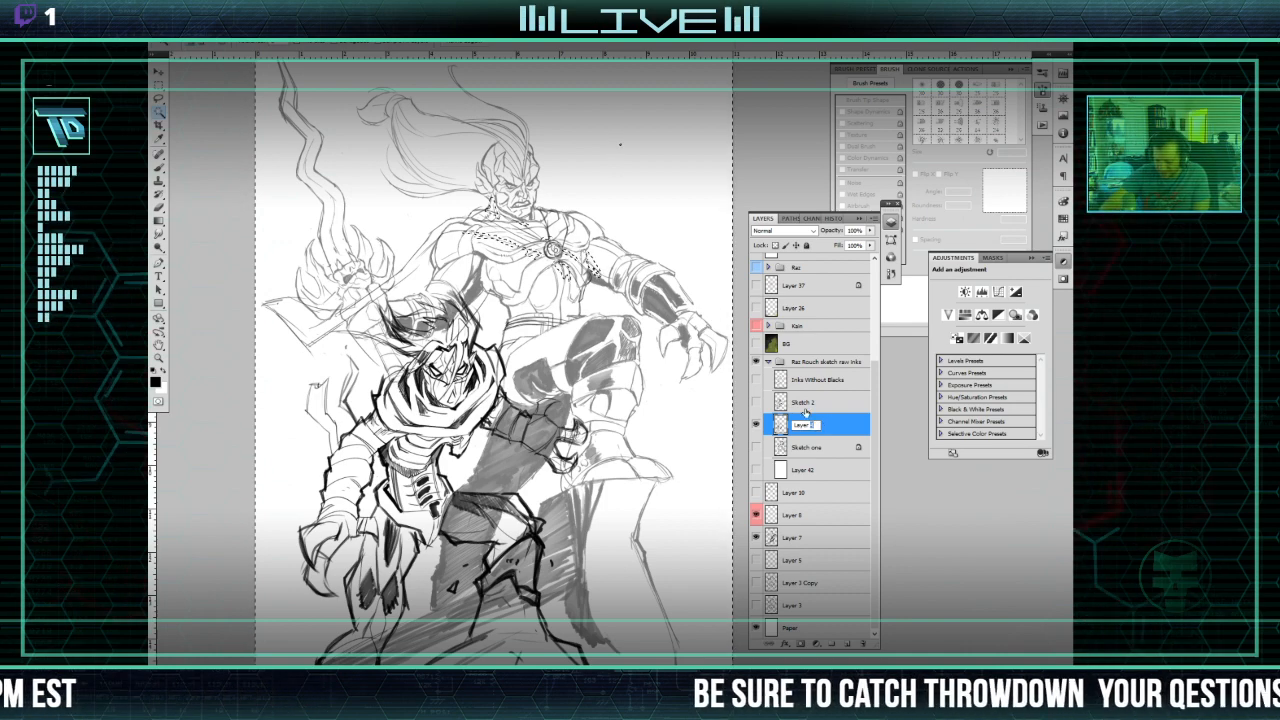
Step: Rename the Sketch 2 layer as Sketch 3 and select the Sketch one layer
{"action": "double_click", "coordinate": [803, 402]}
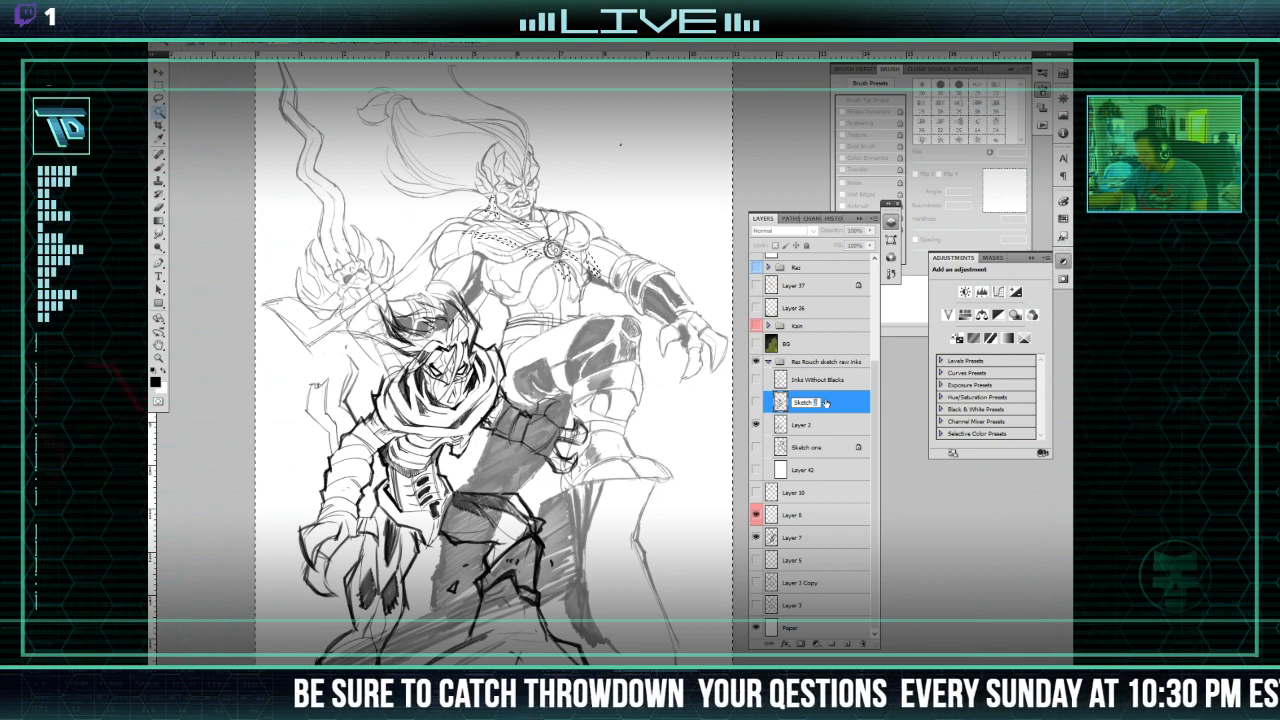
{"action": "type", "text": "3"}
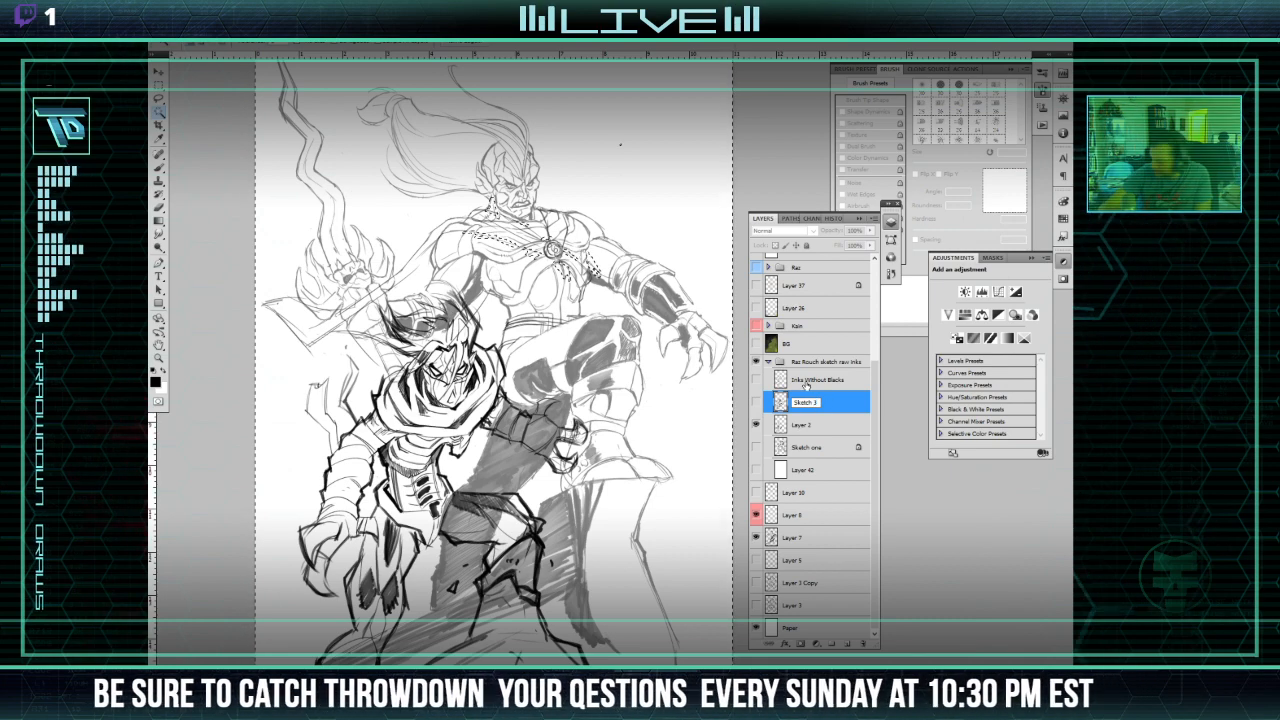
{"action": "left_click", "coordinate": [830, 447]}
Step: Hide Layers 7 and 8, and toggle Sketch one and Layer 2 to compare the Raz sketches
{"action": "left_click", "coordinate": [757, 424]}
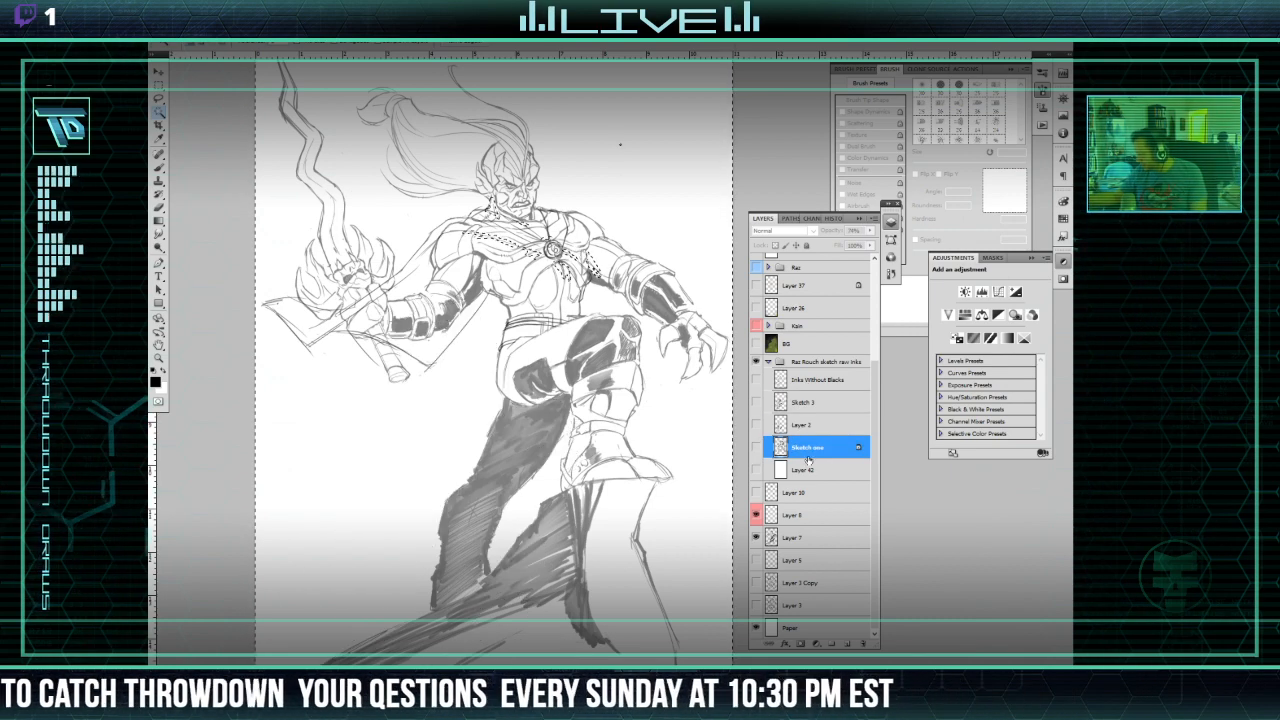
{"action": "left_click", "coordinate": [756, 538]}
{"action": "left_click", "coordinate": [756, 514]}
{"action": "left_click", "coordinate": [757, 447]}
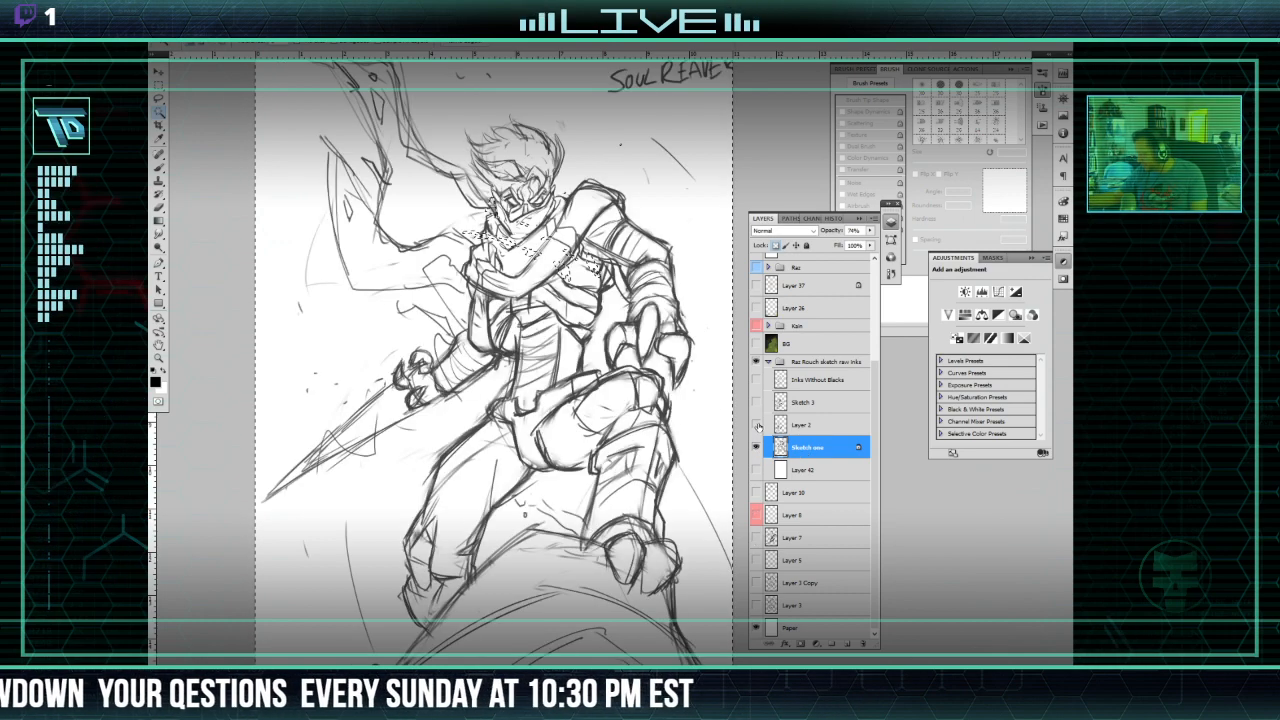
{"action": "left_click", "coordinate": [757, 447]}
{"action": "left_click", "coordinate": [757, 424]}
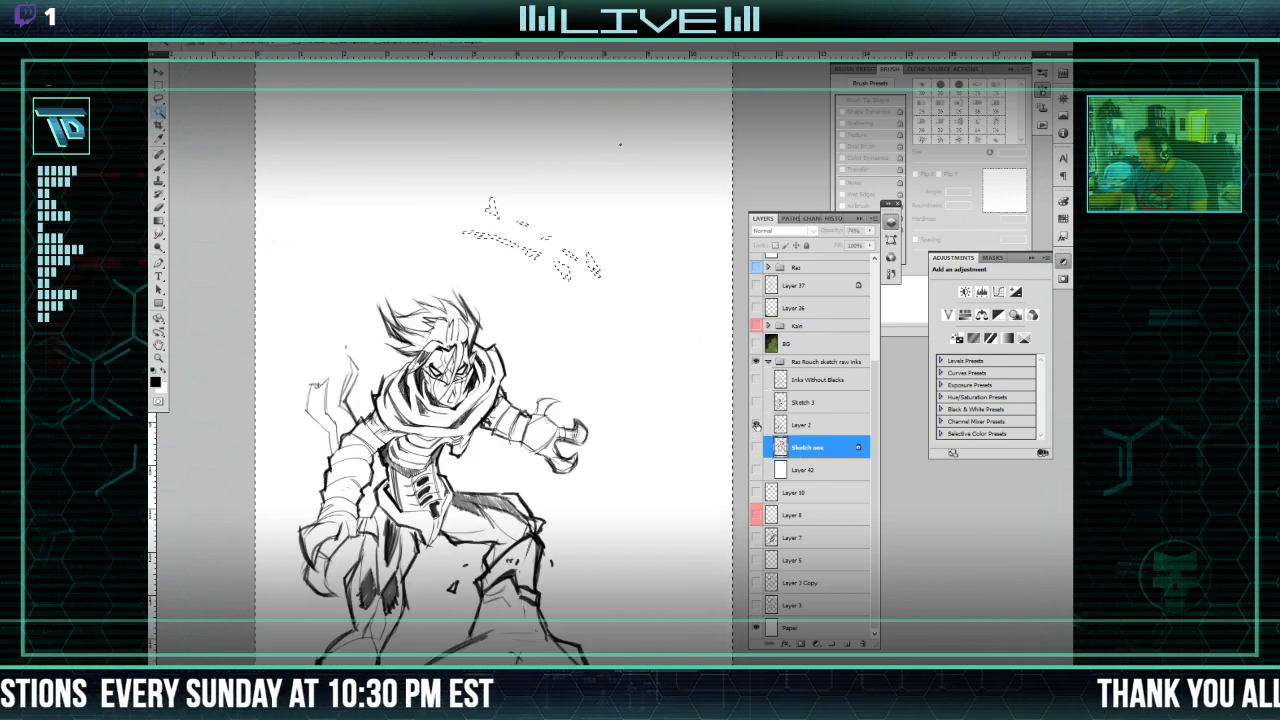
Step: Toggle Sketch 3, Layer 2 and Inks Without Blacks to compare the successive Raz drawings
{"action": "left_click", "coordinate": [757, 401]}
{"action": "left_click", "coordinate": [757, 424]}
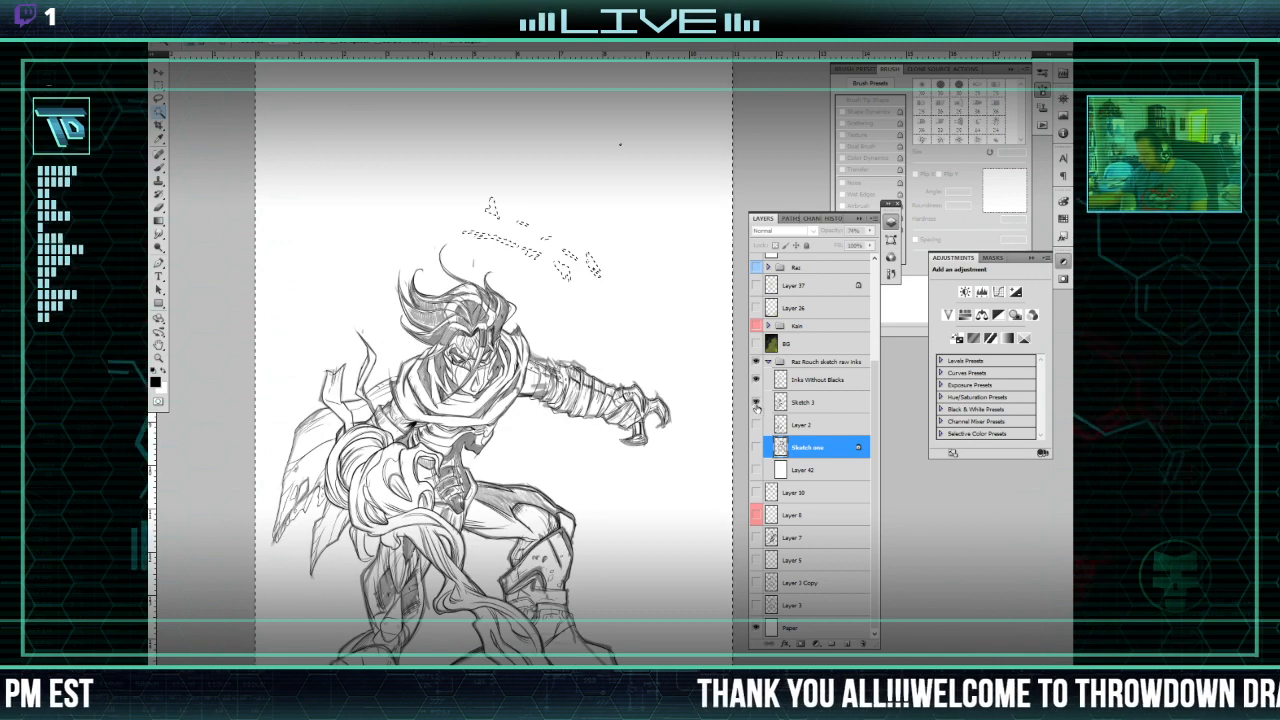
{"action": "left_click", "coordinate": [757, 402]}
{"action": "left_click", "coordinate": [844, 384]}
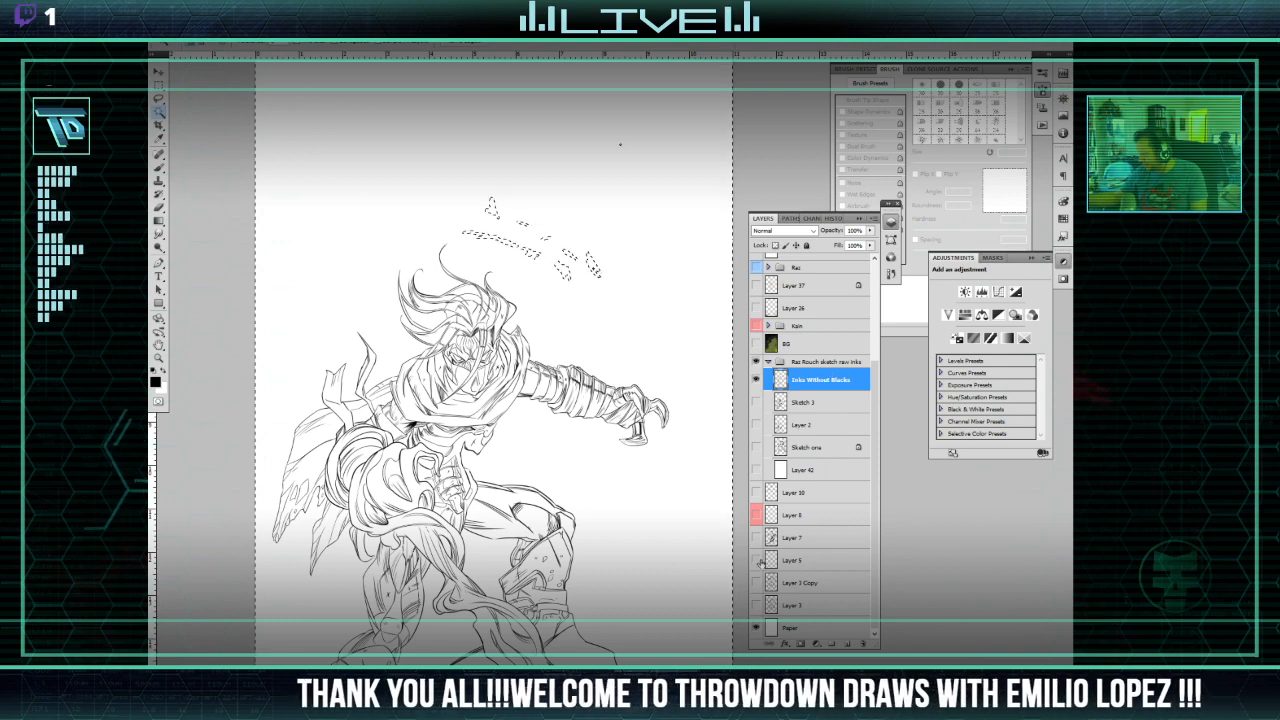
{"action": "left_click", "coordinate": [757, 380]}
Step: Expand the Kain group to review its layers, and collapse it again
{"action": "mouse_move", "coordinate": [874, 472]}
{"action": "left_mouse_down"}
{"action": "mouse_move", "coordinate": [876, 372]}
{"action": "mouse_move", "coordinate": [871, 538]}
{"action": "mouse_move", "coordinate": [872, 443]}
{"action": "left_mouse_up"}
{"action": "left_click", "coordinate": [768, 433]}
{"action": "left_click", "coordinate": [778, 400]}
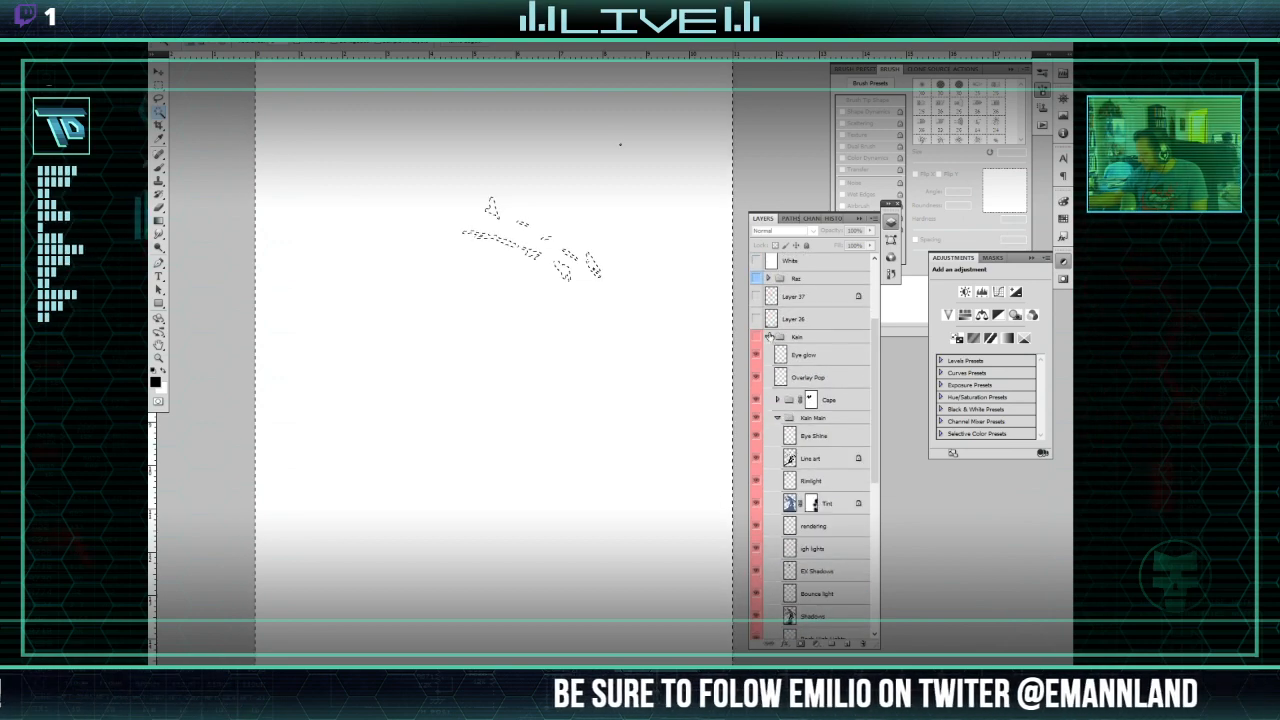
{"action": "left_click", "coordinate": [768, 337]}
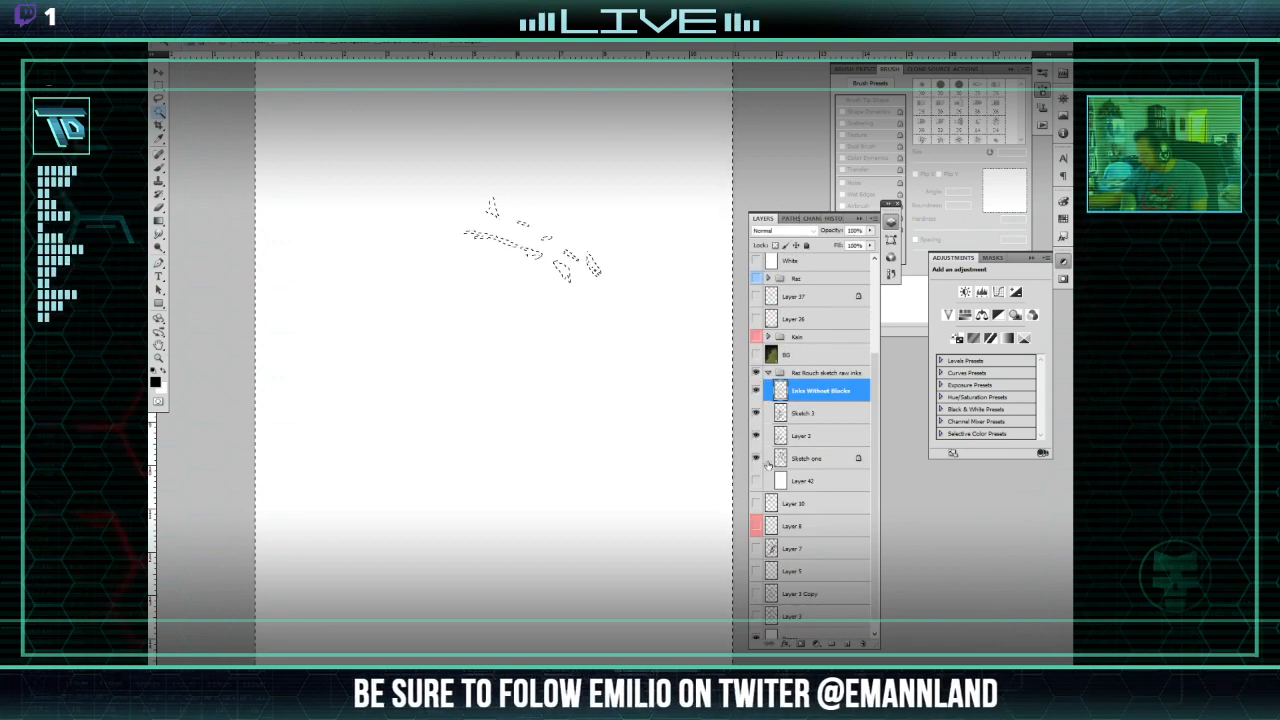
Step: Show each Raz drawing in turn from Sketch one up to Inks Without Blacks, hide them all and collapse their group
{"action": "left_click", "coordinate": [757, 460]}
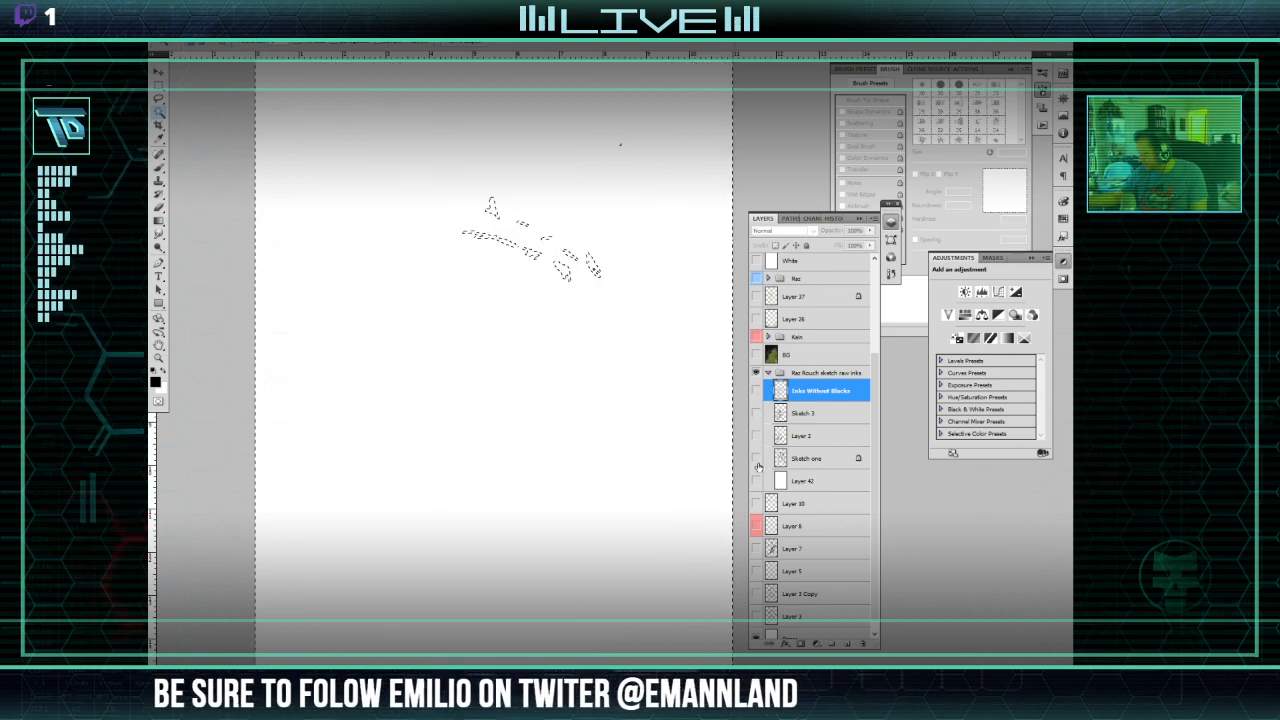
{"action": "left_click", "coordinate": [757, 460]}
{"action": "left_click", "coordinate": [757, 460]}
{"action": "left_click", "coordinate": [757, 438]}
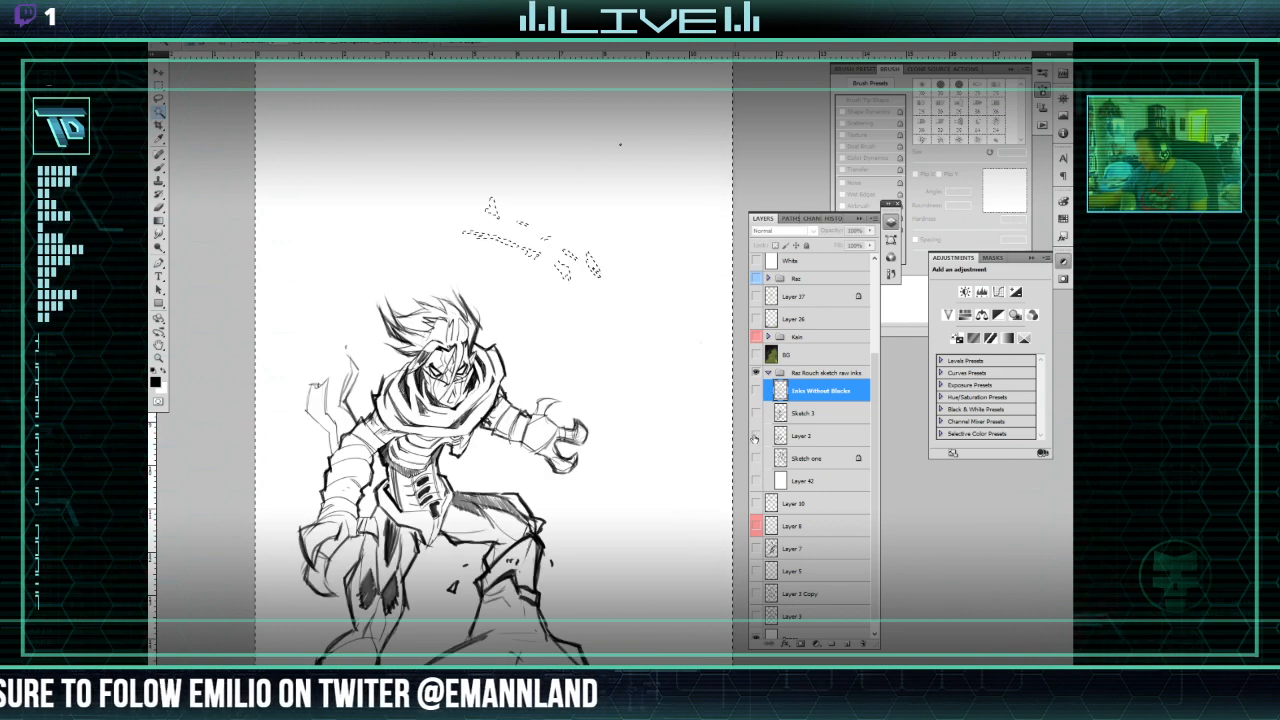
{"action": "left_click", "coordinate": [757, 437]}
{"action": "left_click", "coordinate": [757, 413]}
{"action": "left_click", "coordinate": [757, 391]}
{"action": "left_click", "coordinate": [757, 413]}
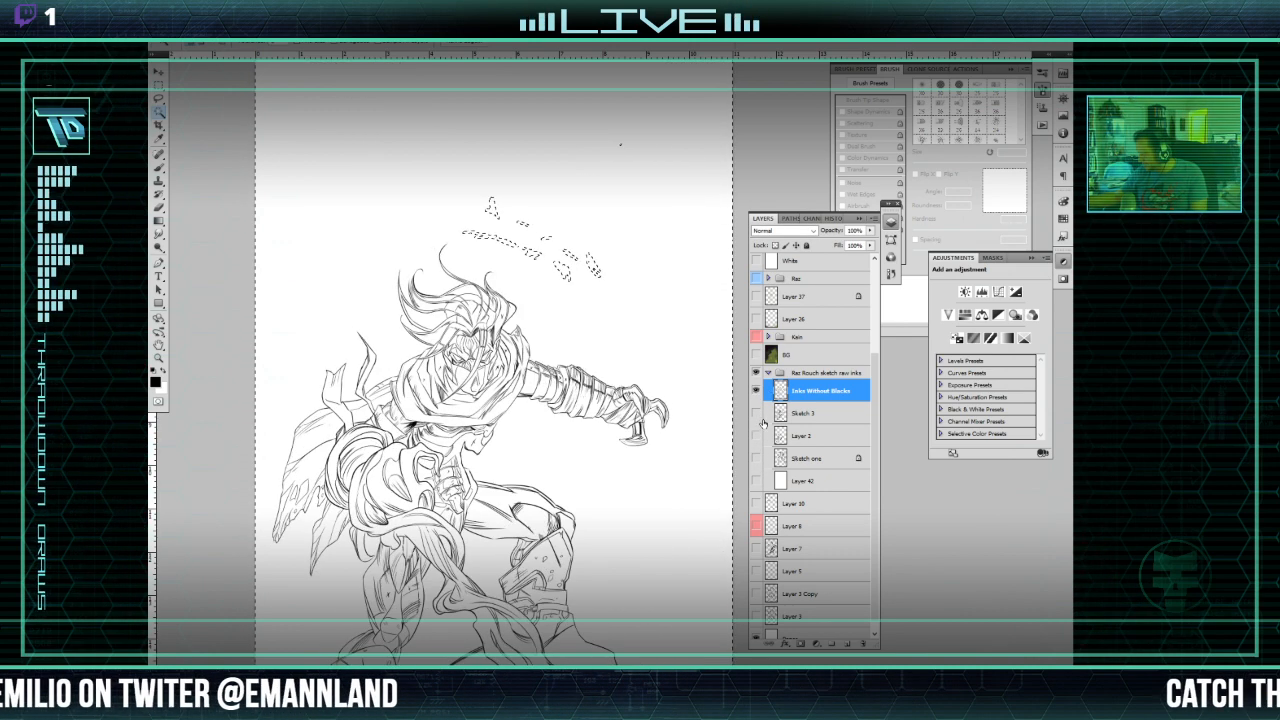
{"action": "left_click", "coordinate": [757, 391]}
{"action": "left_click", "coordinate": [768, 372]}
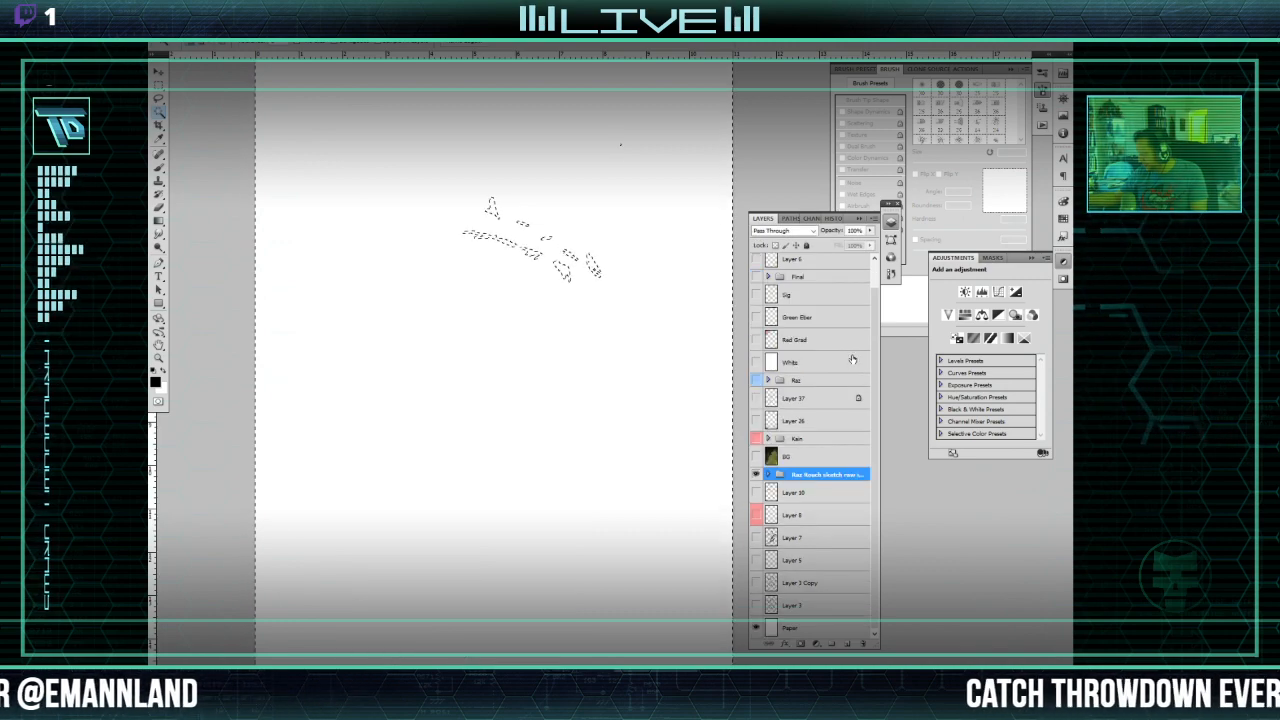
Step: Check the Kain line drawing on Layer 10 with the Raz sketch group hidden, and rename the layer as Inks
{"action": "left_click", "coordinate": [757, 492]}
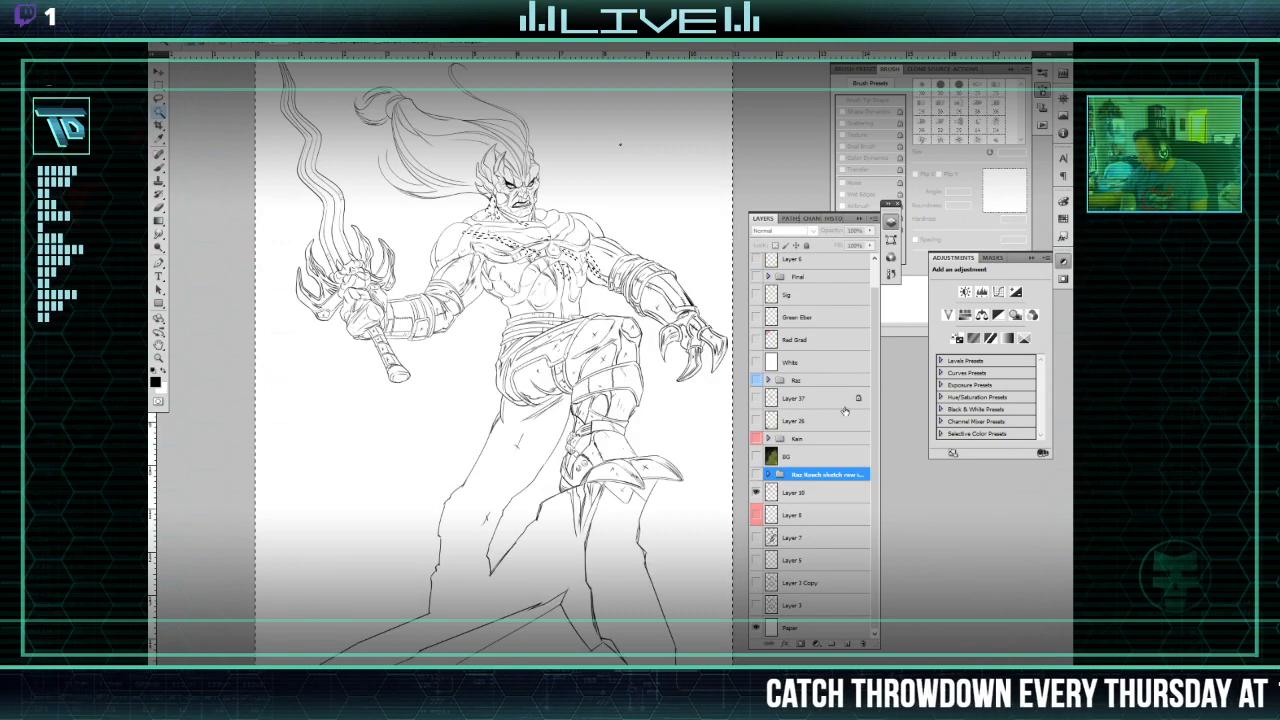
{"action": "left_click", "coordinate": [826, 494]}
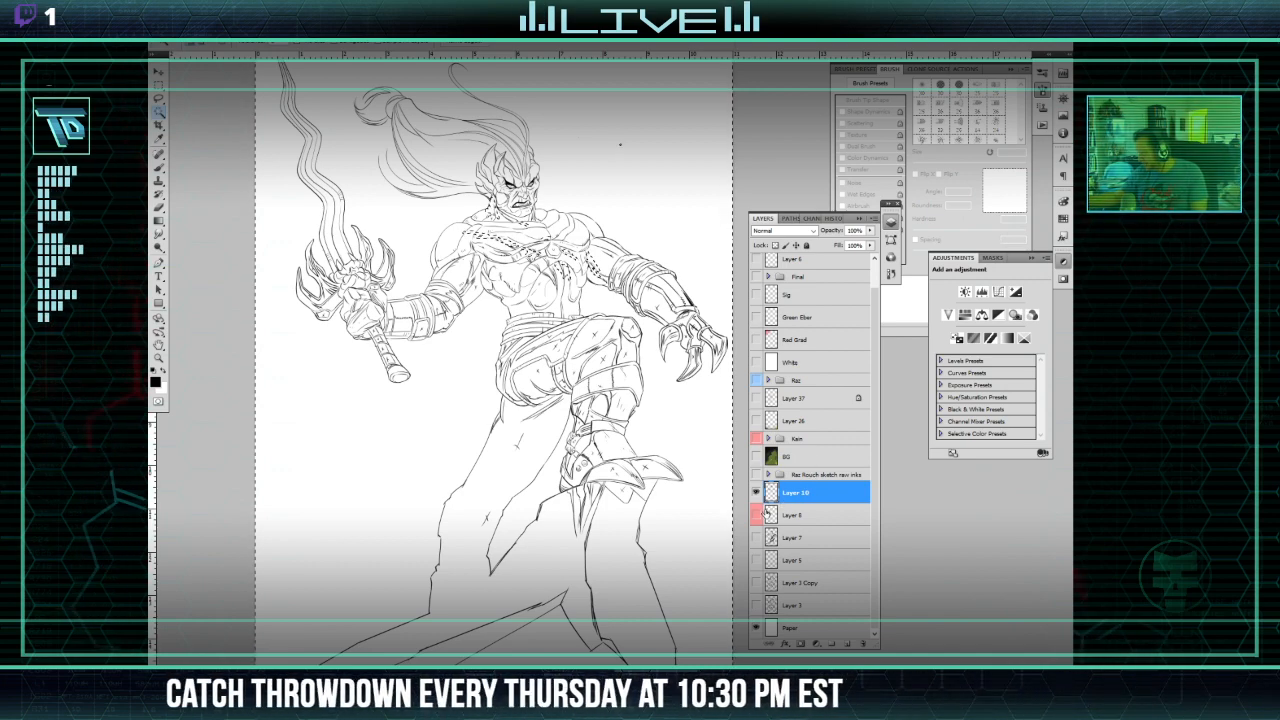
{"action": "left_click", "coordinate": [757, 492]}
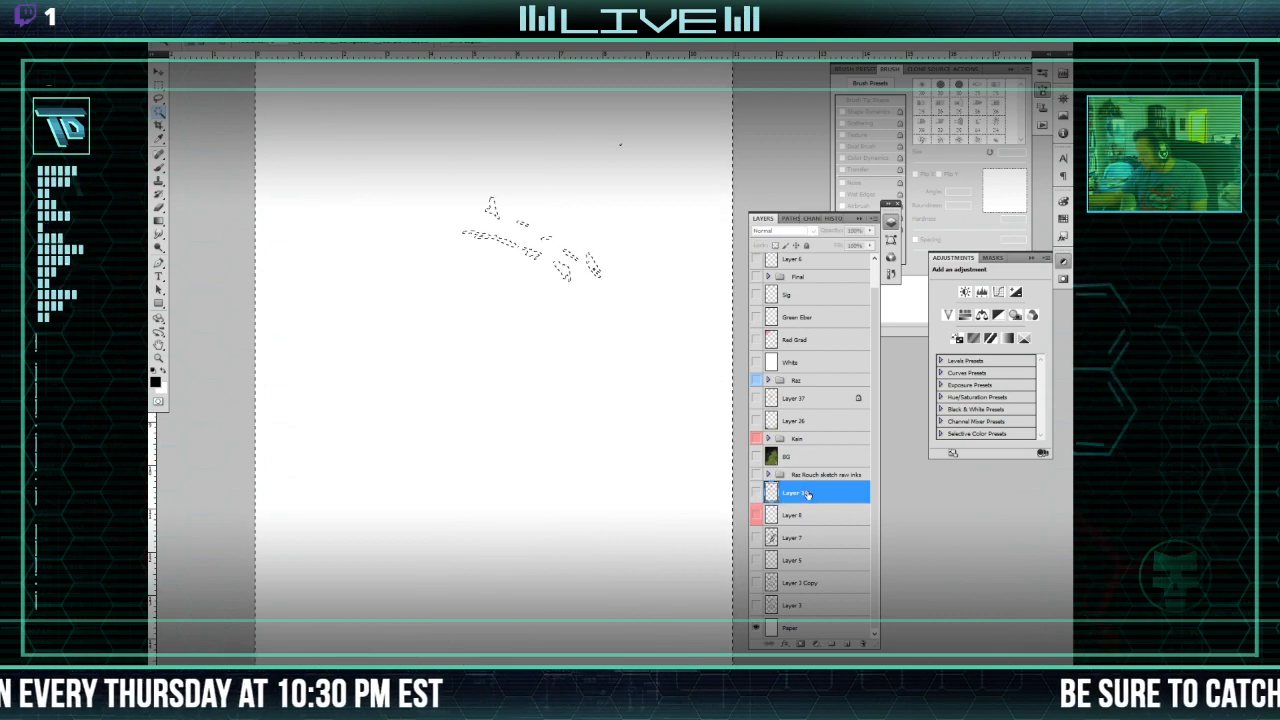
{"action": "double_click", "coordinate": [797, 493]}
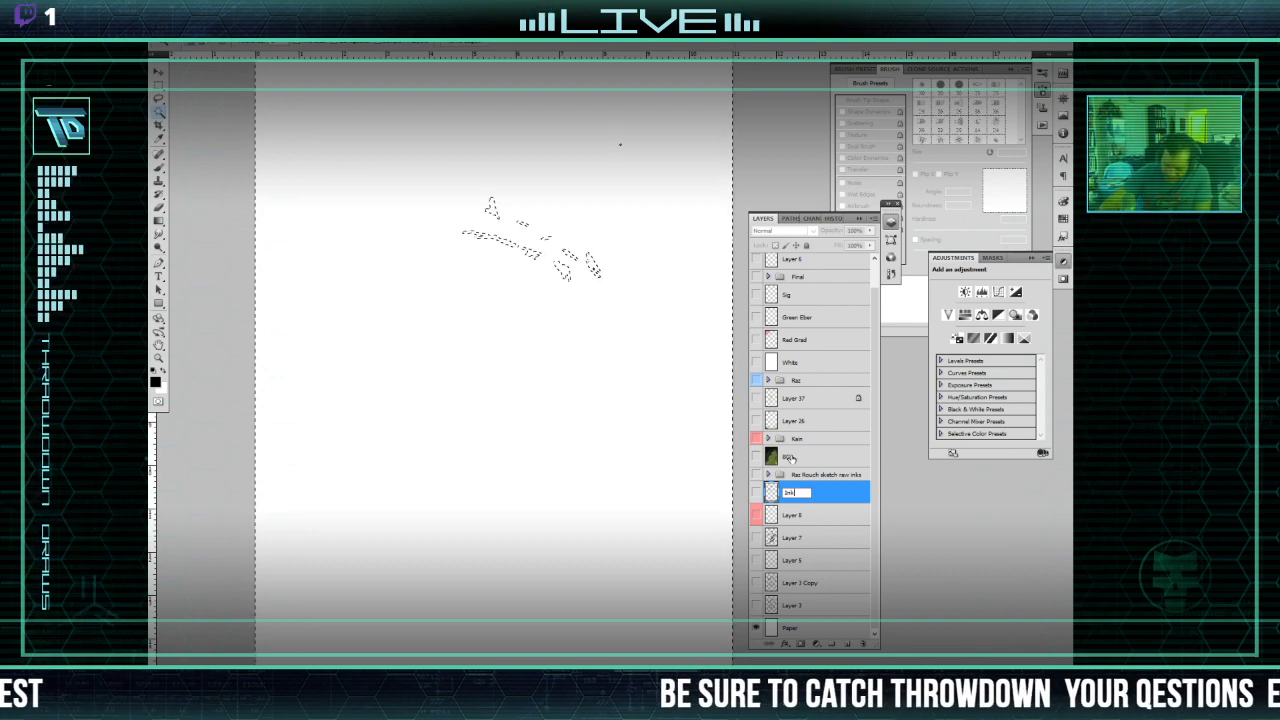
{"action": "type", "text": "Inks"}
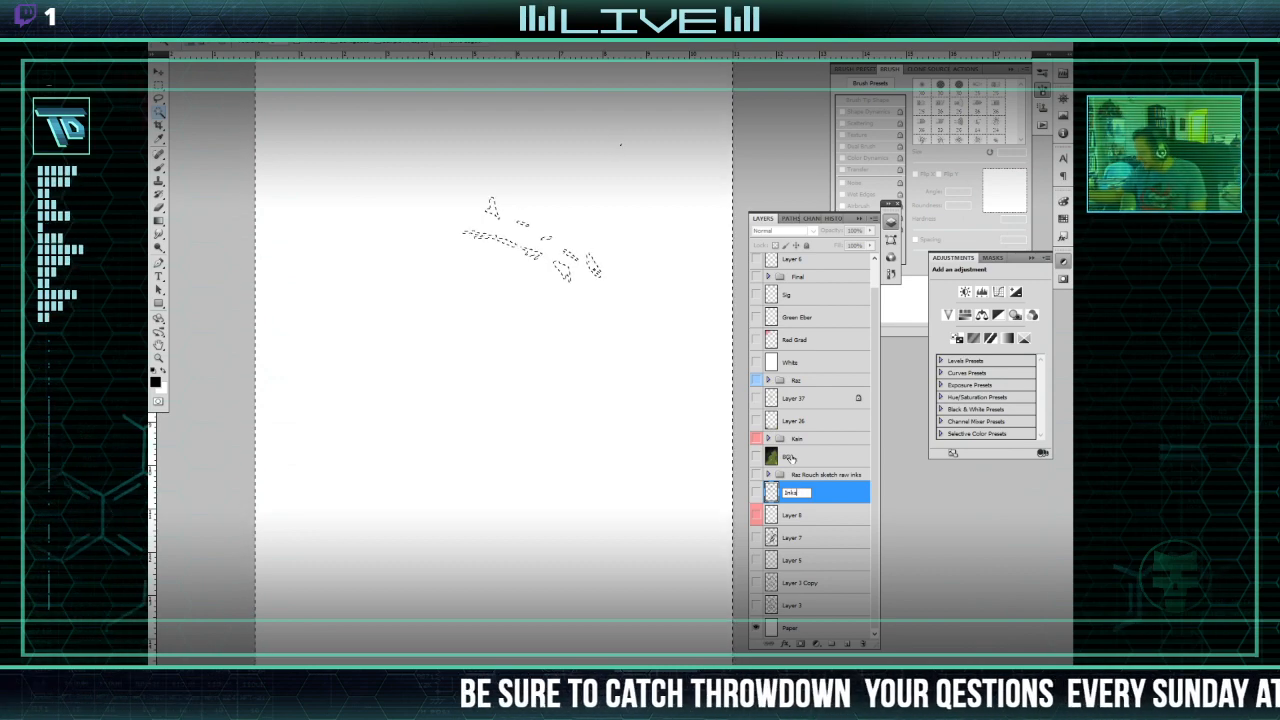
Step: Show the red-labelled Layer 8 below Inks and rename it as Cape sketch
{"action": "left_click", "coordinate": [792, 514]}
{"action": "left_click", "coordinate": [757, 514]}
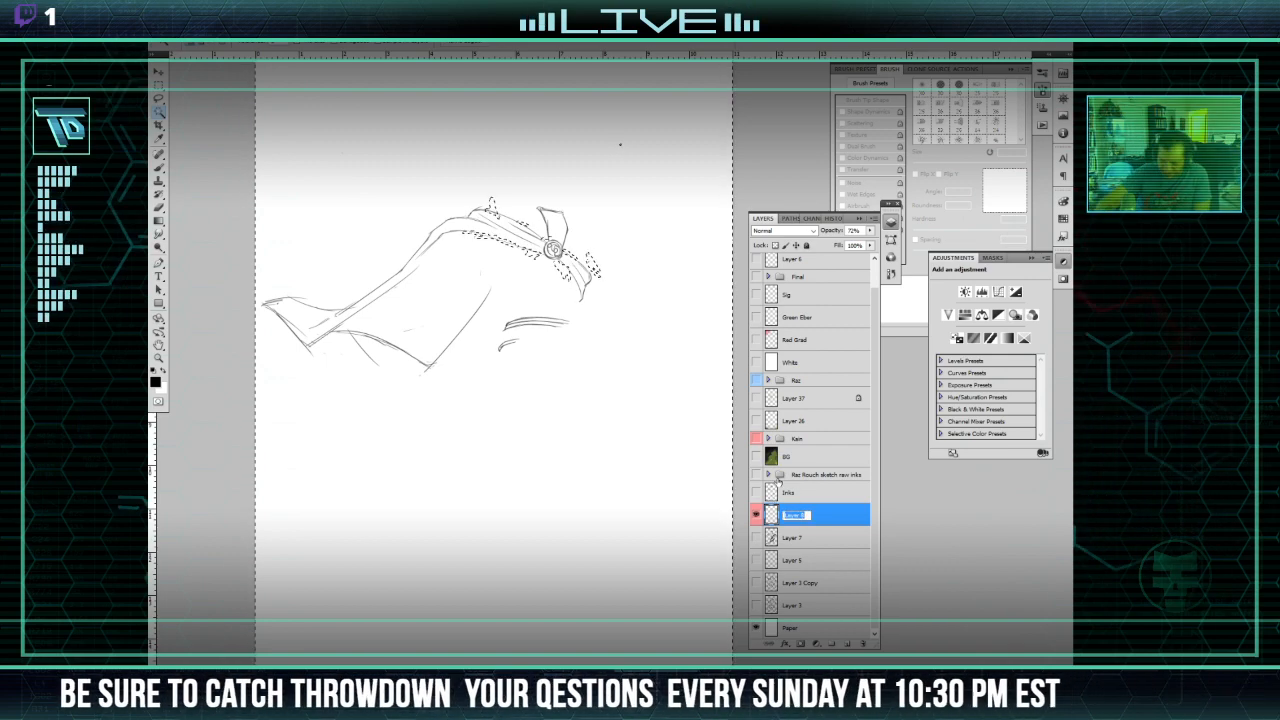
{"action": "type", "text": "Co"}
{"action": "type", "text": "pe sket"}
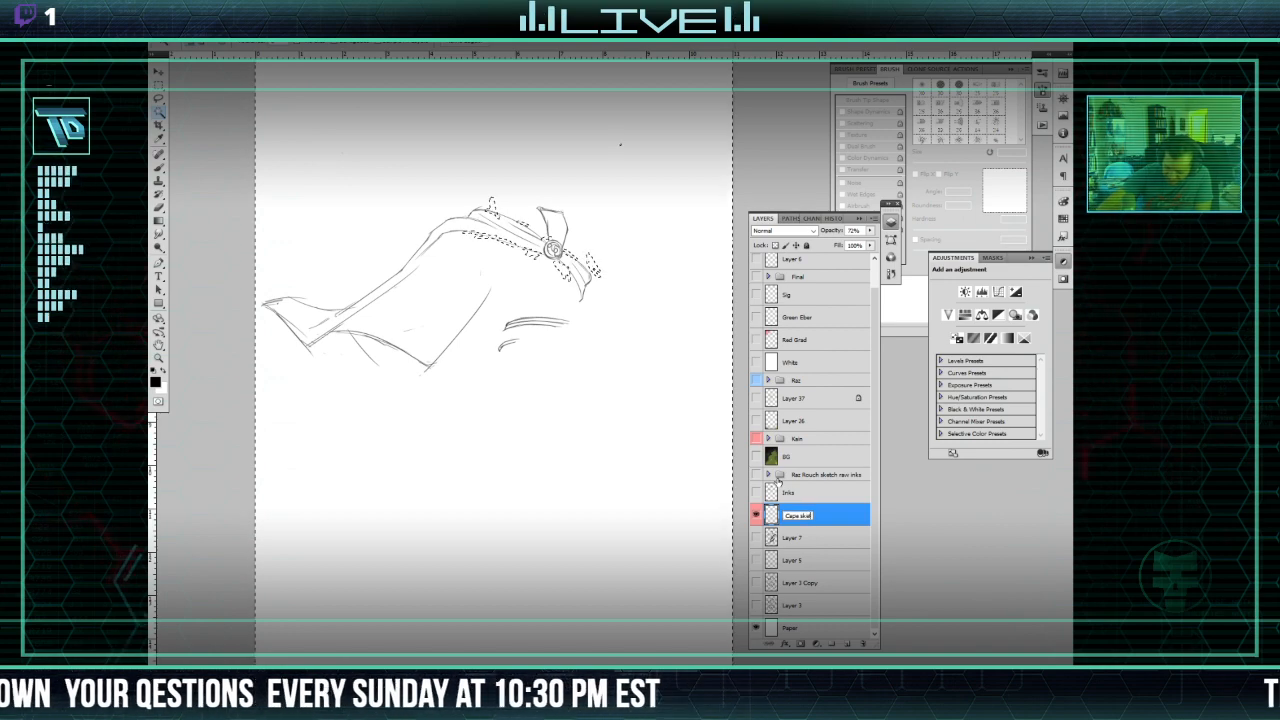
{"action": "type", "text": "ch"}
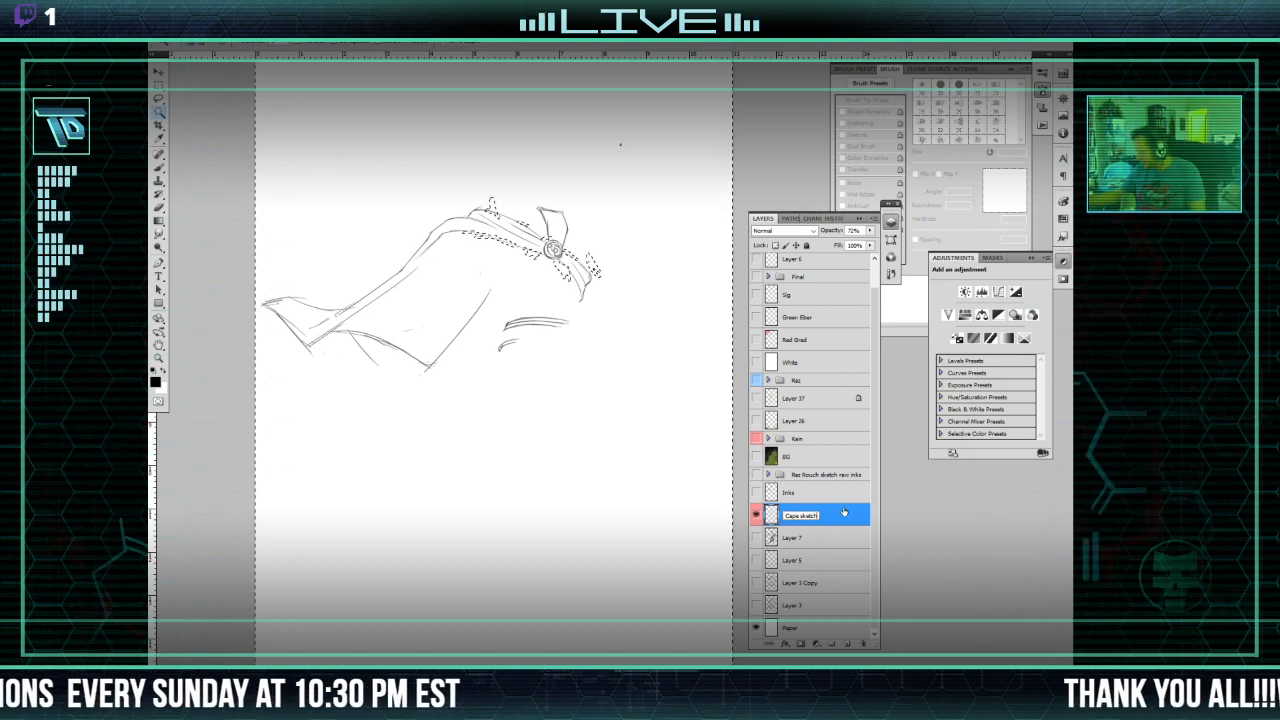
Step: Compare Layer 7 with the Inks layer, rename Layer 7 as Sketch and hide it
{"action": "left_click", "coordinate": [757, 538]}
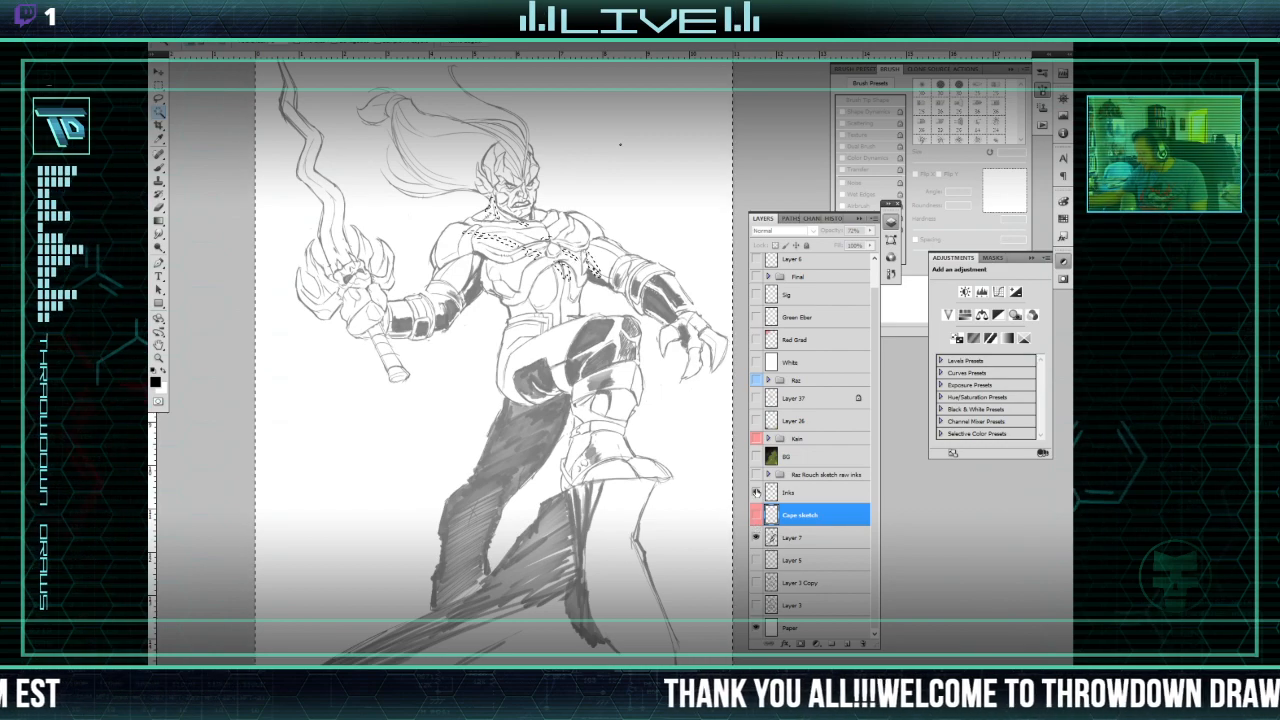
{"action": "left_click", "coordinate": [756, 493]}
{"action": "left_click", "coordinate": [756, 493]}
{"action": "left_click", "coordinate": [756, 493]}
{"action": "left_click", "coordinate": [756, 493]}
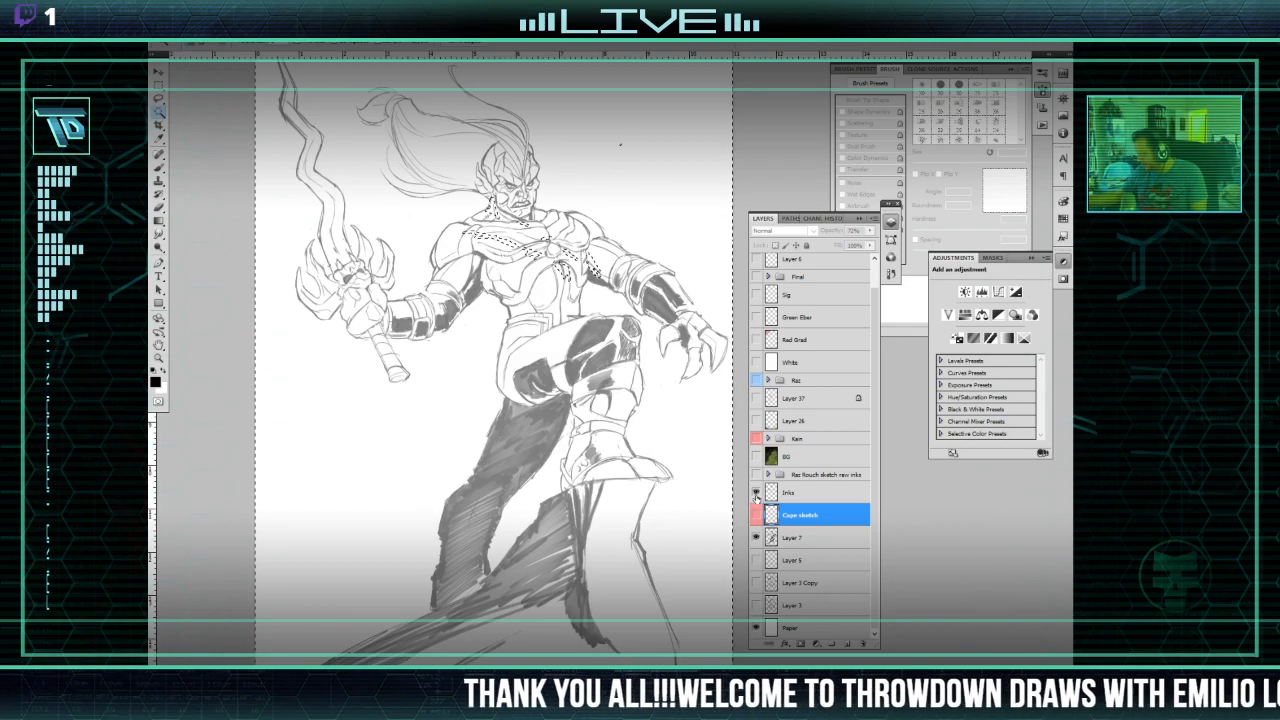
{"action": "left_click", "coordinate": [756, 493]}
{"action": "double_click", "coordinate": [795, 538]}
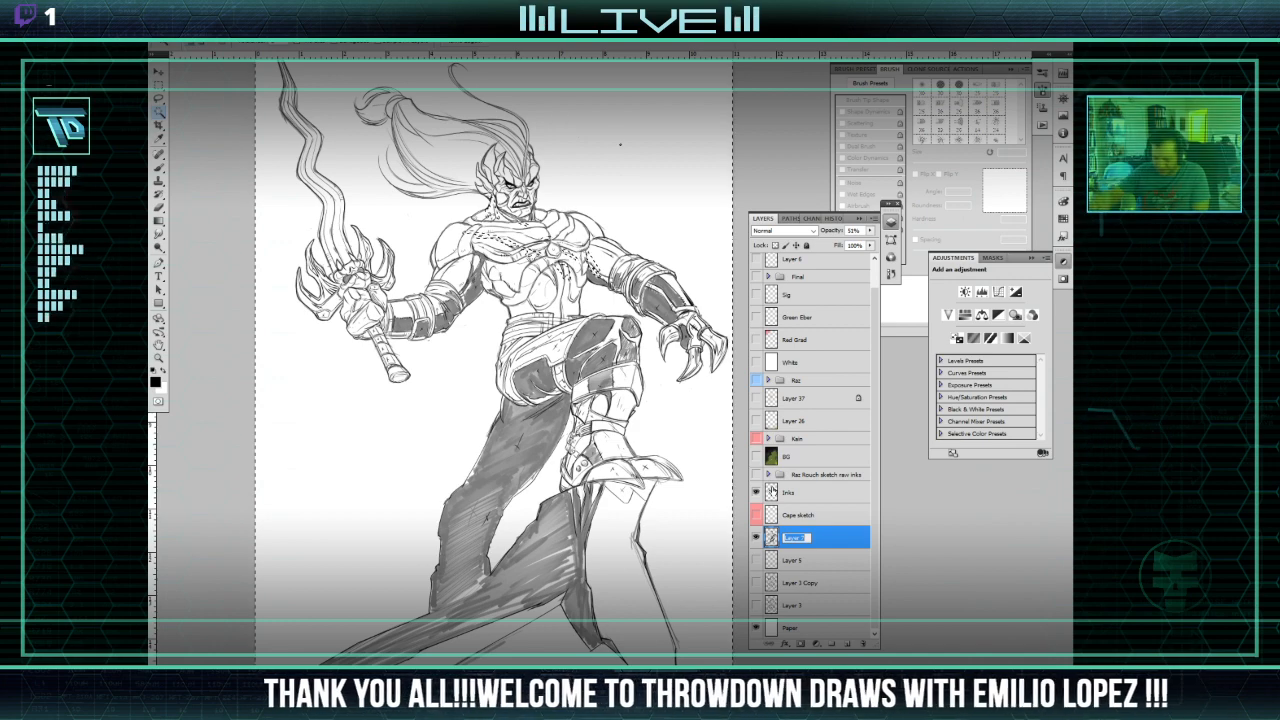
{"action": "left_click", "coordinate": [756, 538]}
Step: Show Layer 5, hide Inks, and move Layer 5 into the Raz Rouch sketch raw inks group directly below Sketch 3
{"action": "left_click", "coordinate": [756, 561]}
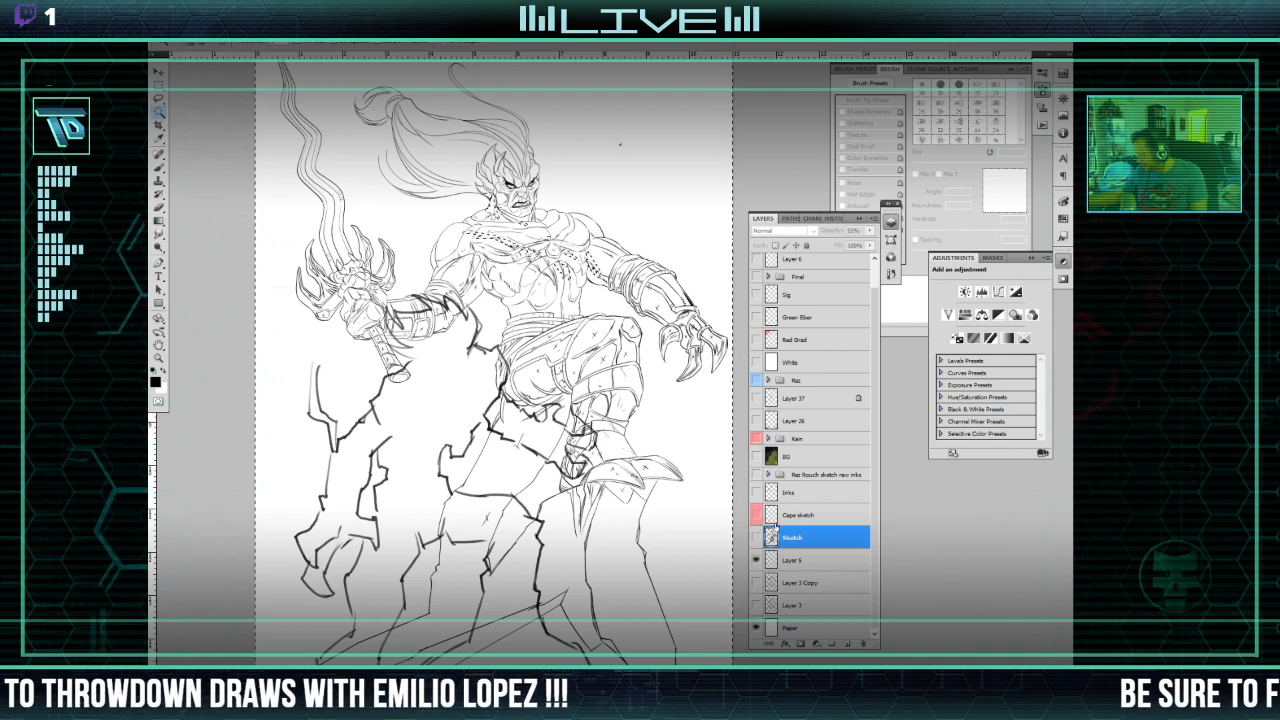
{"action": "left_click", "coordinate": [756, 493]}
{"action": "left_click", "coordinate": [768, 474]}
{"action": "scroll", "coordinate": [876, 500], "scroll_direction": "down", "scroll_amount": 4}
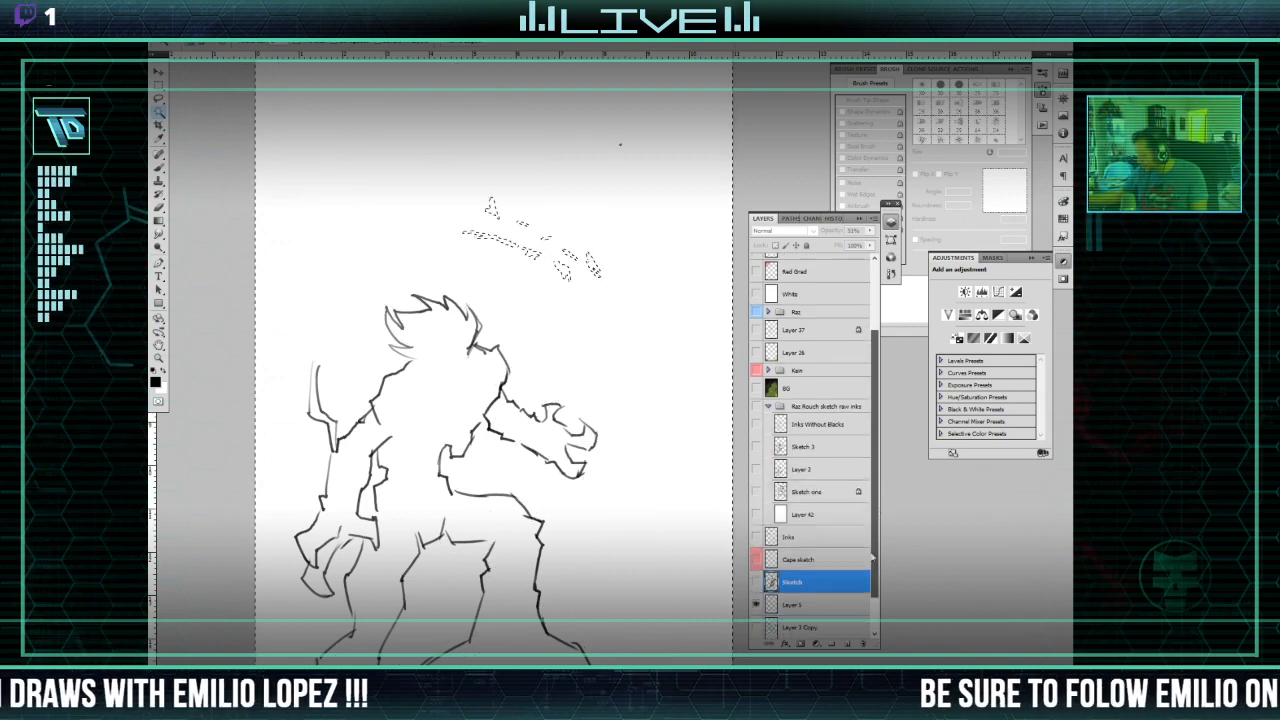
{"action": "left_click_drag", "start_coordinate": [790, 580], "coordinate": [818, 441]}
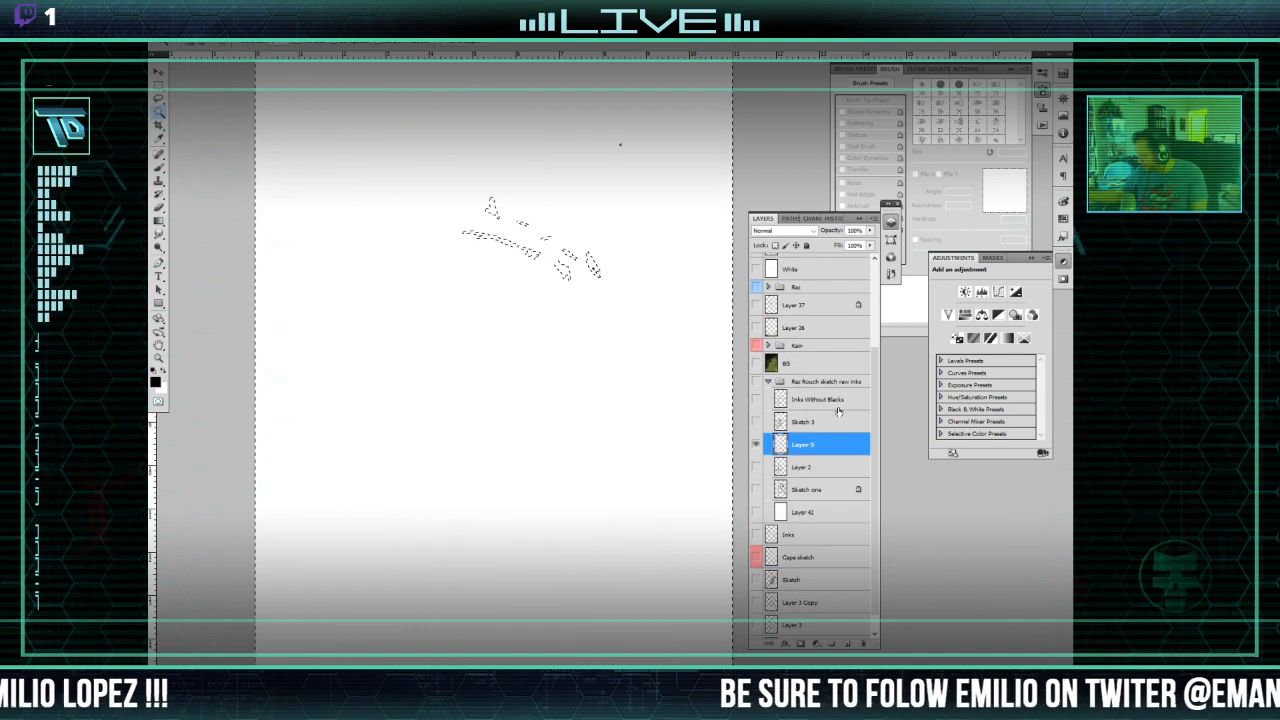
Step: Compare Layer 5 with Sketch 3 and move Layer 5 below Layer 2, directly above Sketch one
{"action": "left_click", "coordinate": [756, 381]}
{"action": "left_click", "coordinate": [756, 421]}
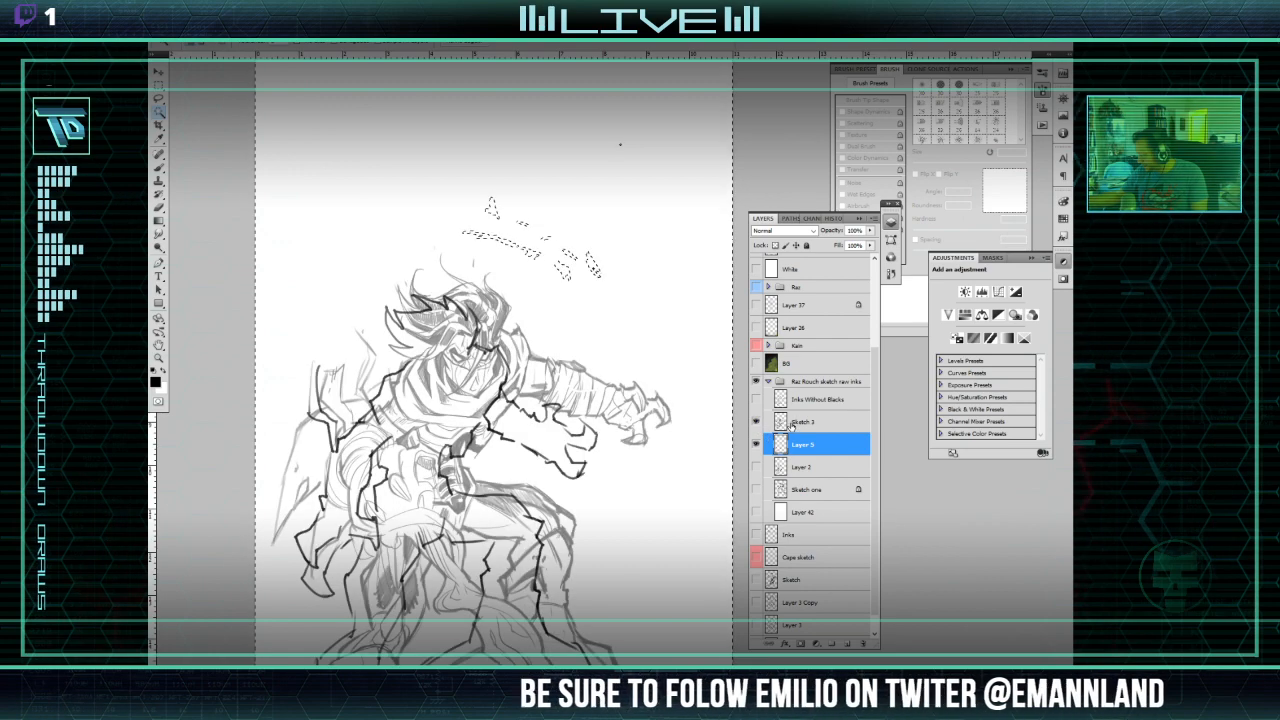
{"action": "left_click", "coordinate": [758, 422]}
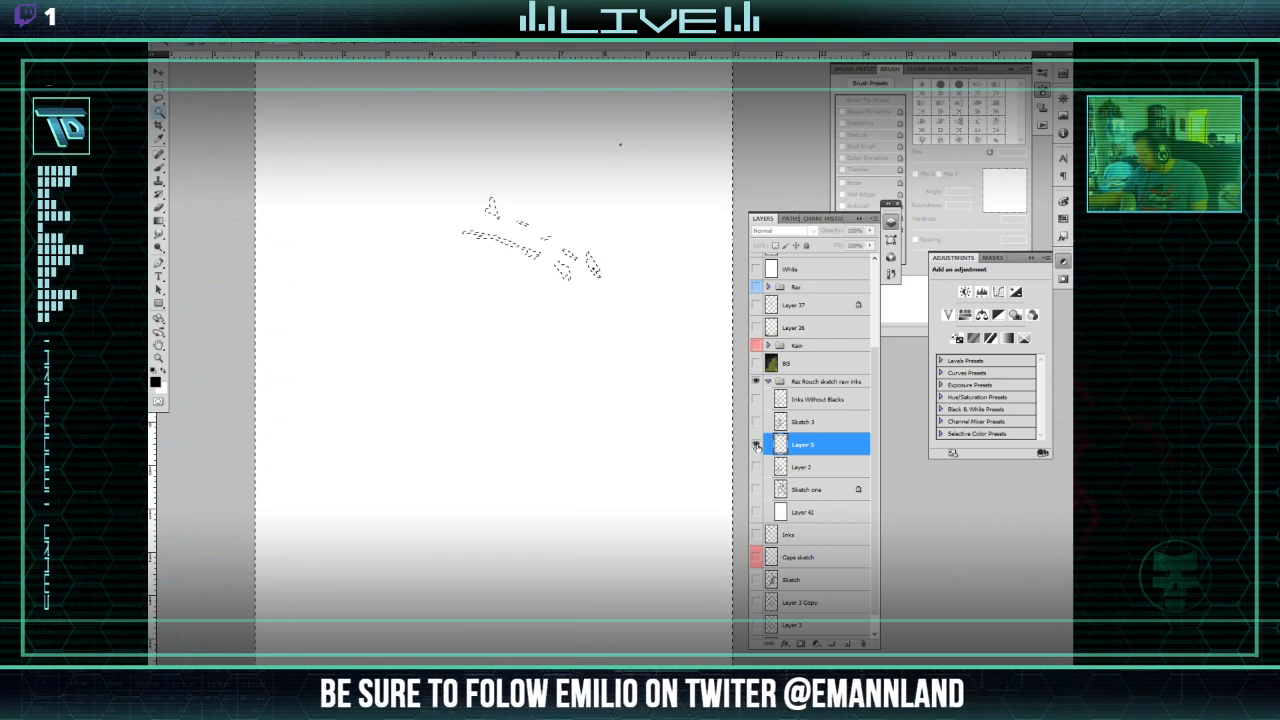
{"action": "left_click_drag", "start_coordinate": [803, 449], "coordinate": [791, 492]}
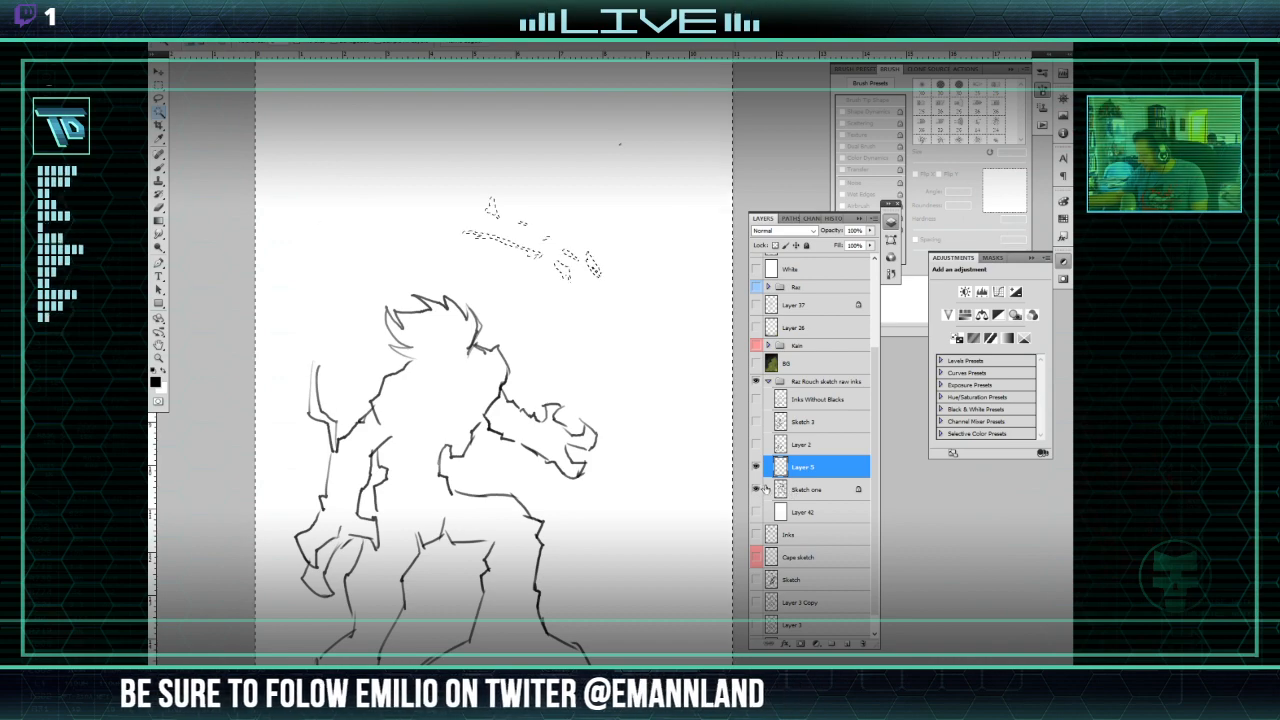
Step: Toggle Sketch one, Layer 2 and Layer 5 to see which Raz sketch Layer 5 belongs with
{"action": "left_click", "coordinate": [757, 489]}
{"action": "left_click", "coordinate": [757, 489]}
{"action": "left_click", "coordinate": [757, 444]}
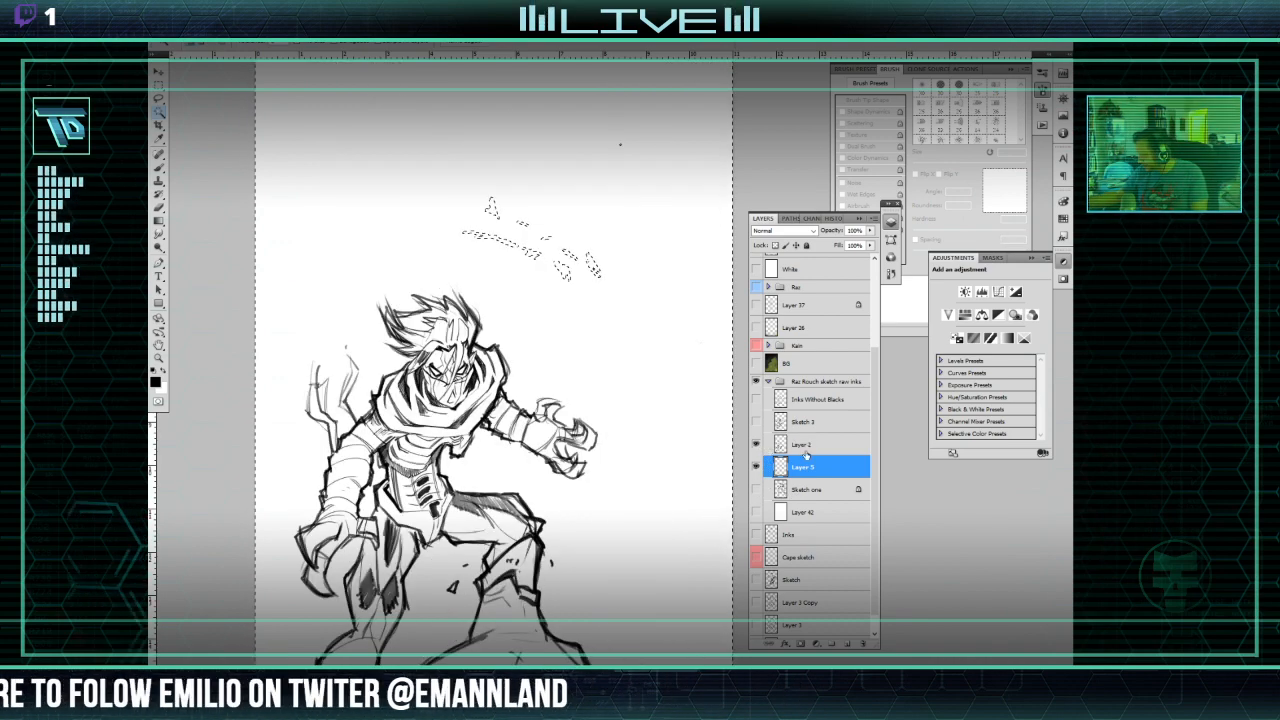
{"action": "left_click", "coordinate": [757, 467]}
{"action": "left_click", "coordinate": [757, 467]}
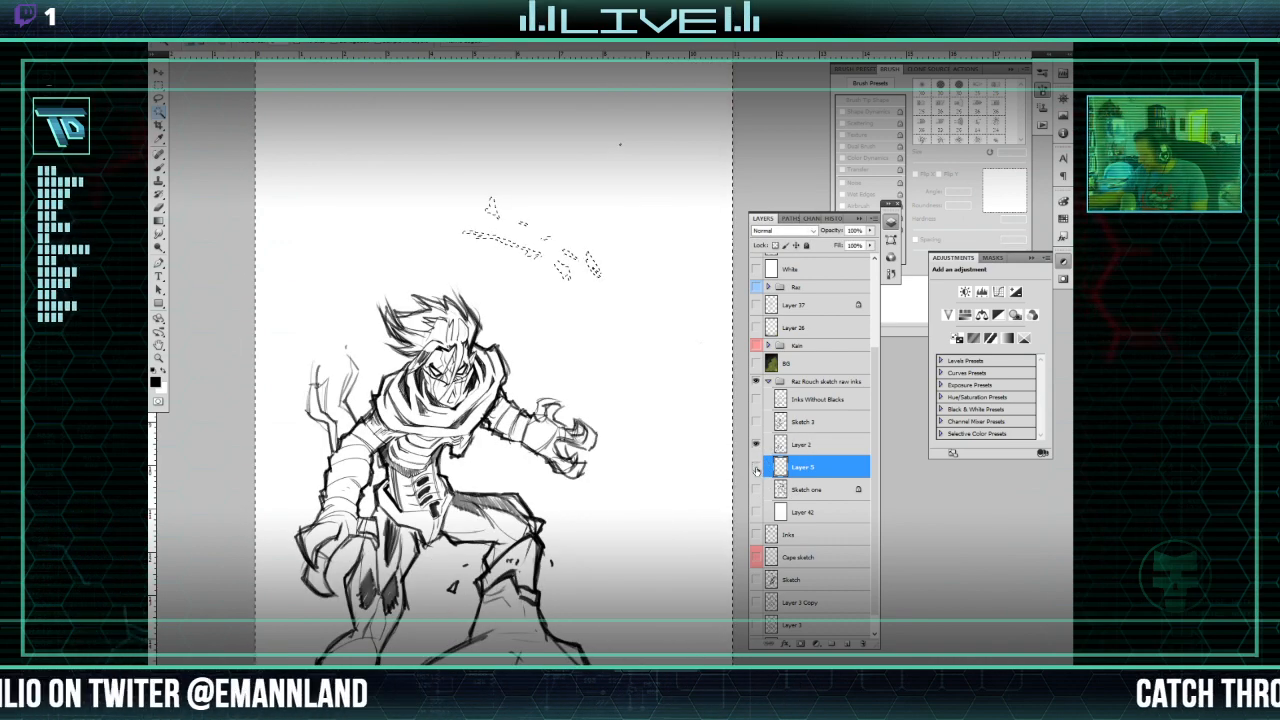
{"action": "left_click", "coordinate": [757, 467]}
{"action": "left_click", "coordinate": [757, 467]}
Step: Group Layer 2 and Layer 5 together and name the new group Sketch 2
{"action": "left_click", "coordinate": [815, 445], "text": "shift"}
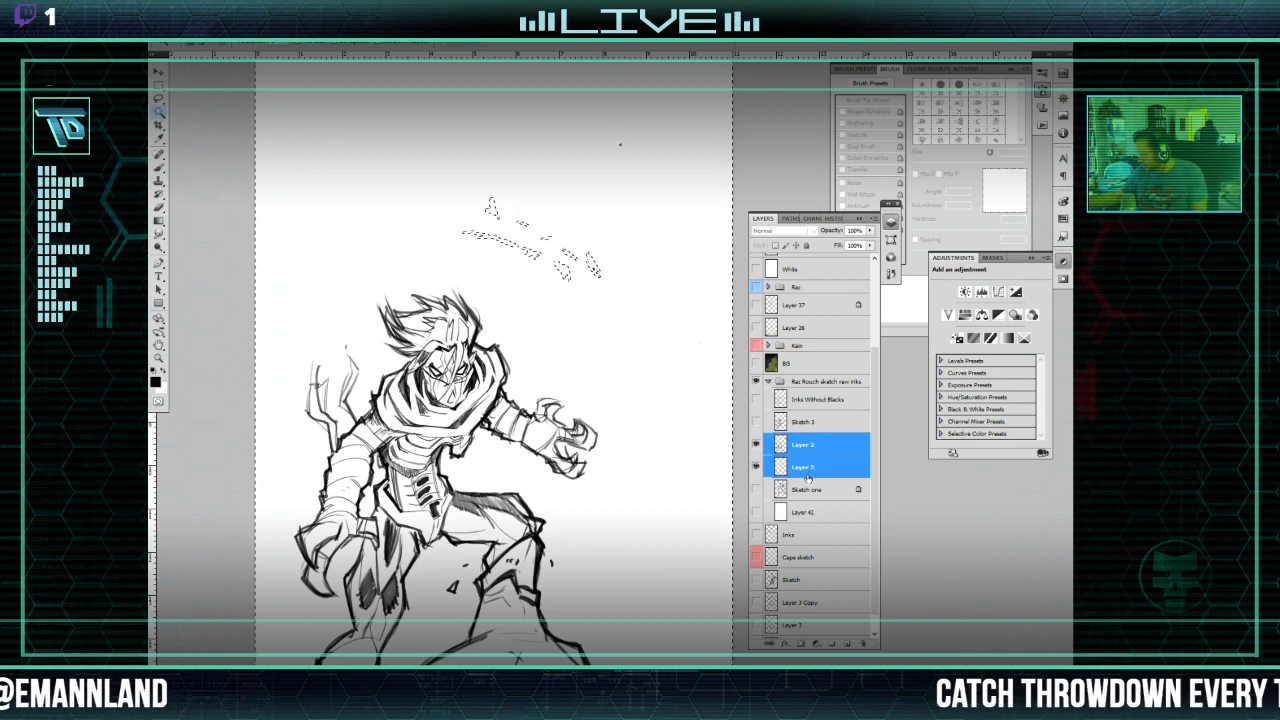
{"action": "key", "text": "ctrl+g"}
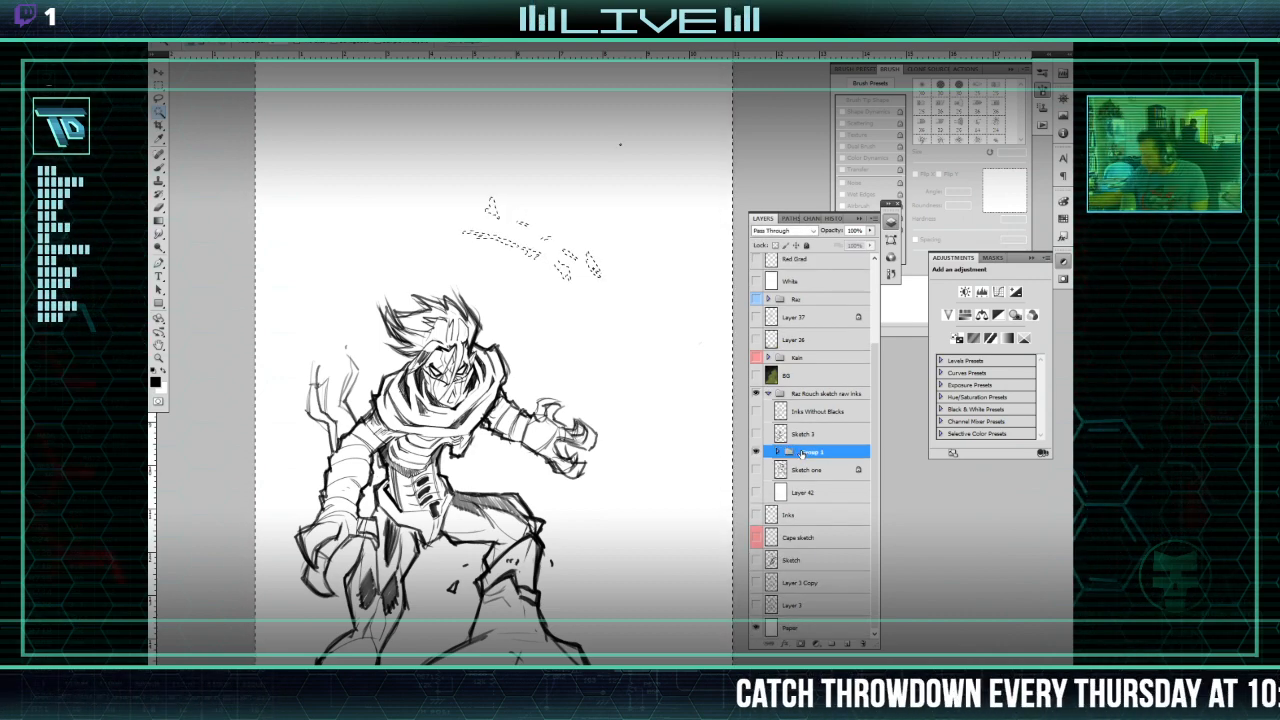
{"action": "left_click", "coordinate": [776, 452]}
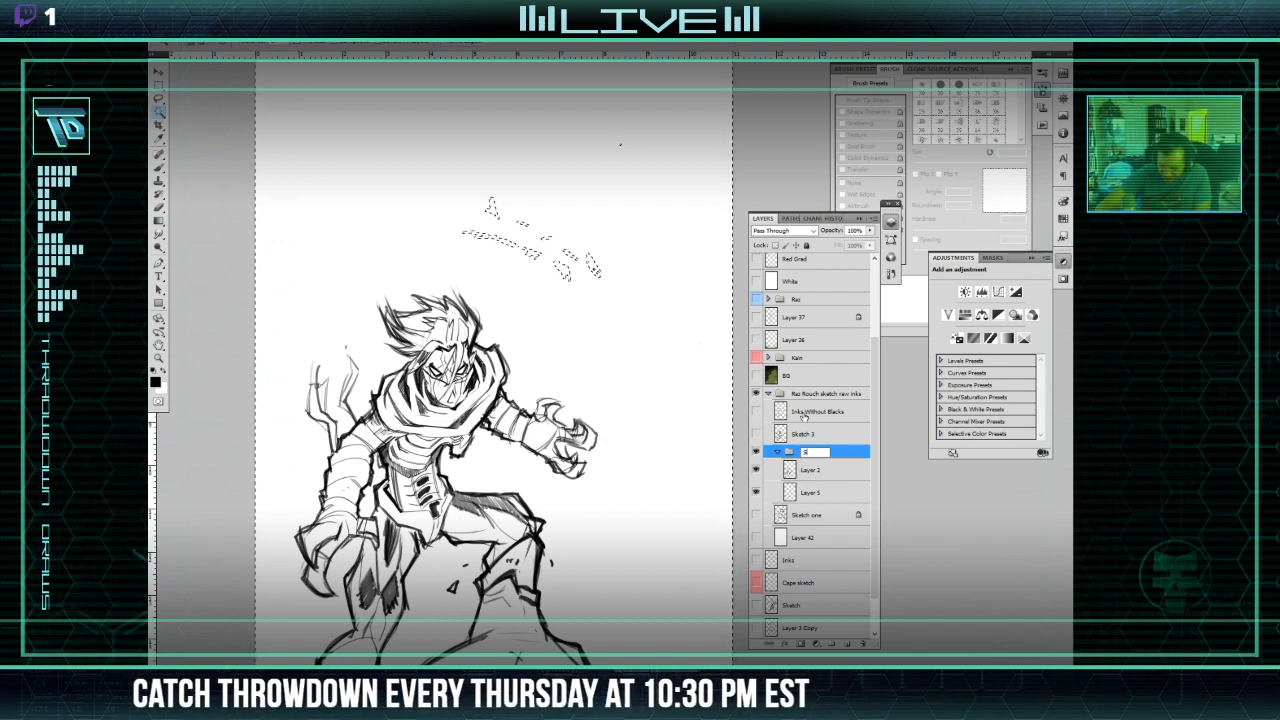
{"action": "type", "text": "Sketch"}
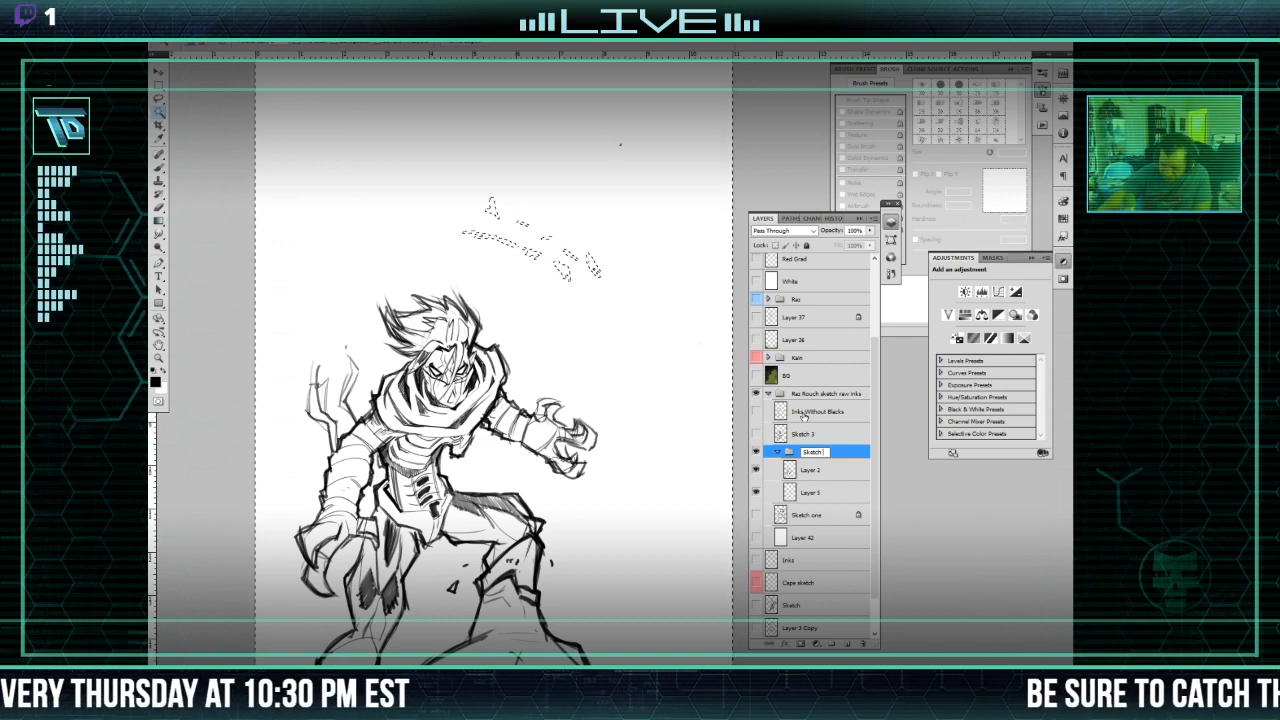
{"action": "type", "text": " 2"}
Step: Toggle Layer 2 and Layer 5 inside the Sketch 2 group to compare them, and open Layer 2's name for editing
{"action": "left_click", "coordinate": [772, 469]}
{"action": "left_click", "coordinate": [757, 469]}
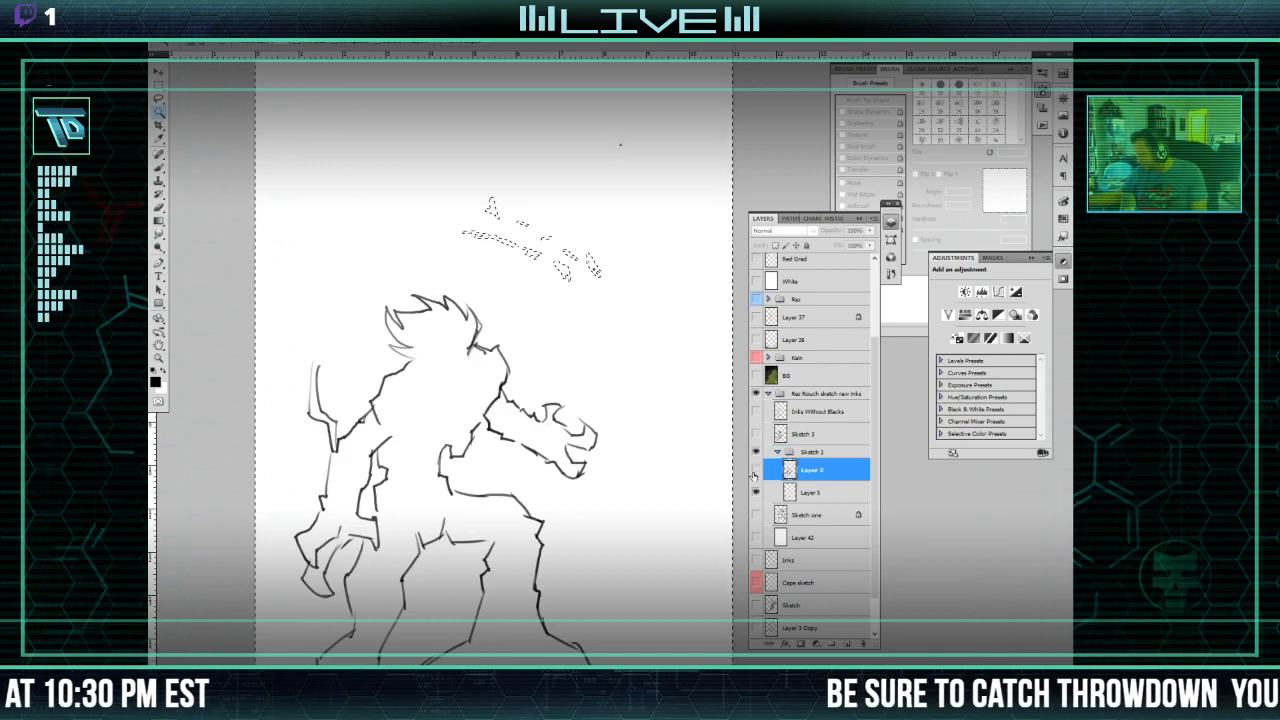
{"action": "left_click", "coordinate": [757, 469]}
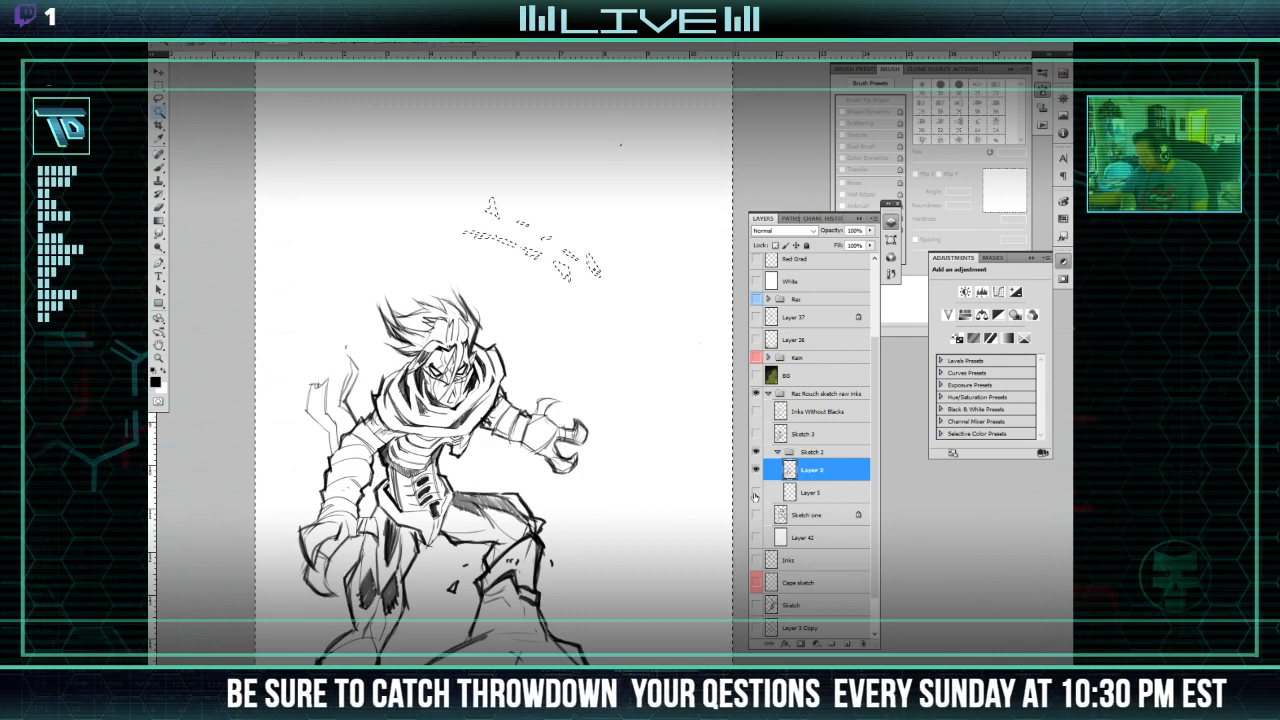
{"action": "mouse_move", "coordinate": [779, 492]}
{"action": "left_mouse_down"}
{"action": "mouse_move", "coordinate": [835, 456]}
{"action": "mouse_move", "coordinate": [815, 474]}
{"action": "left_mouse_up"}
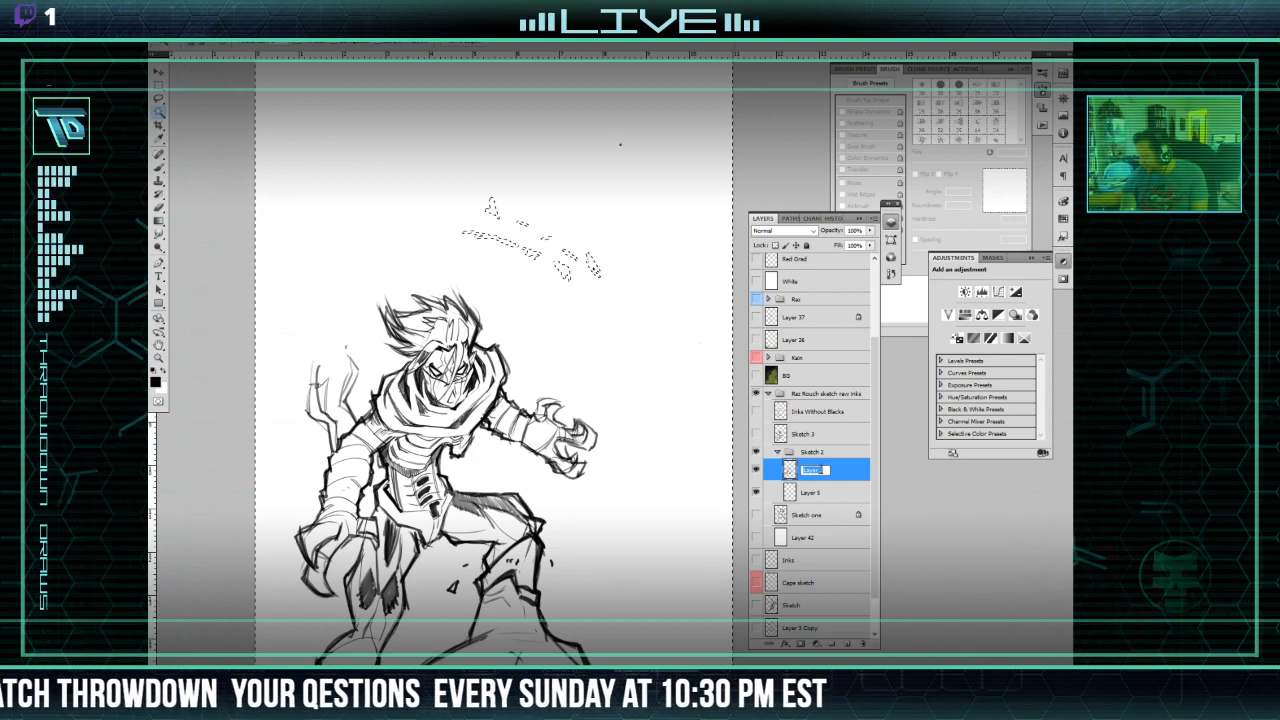
{"action": "double_click", "coordinate": [816, 471]}
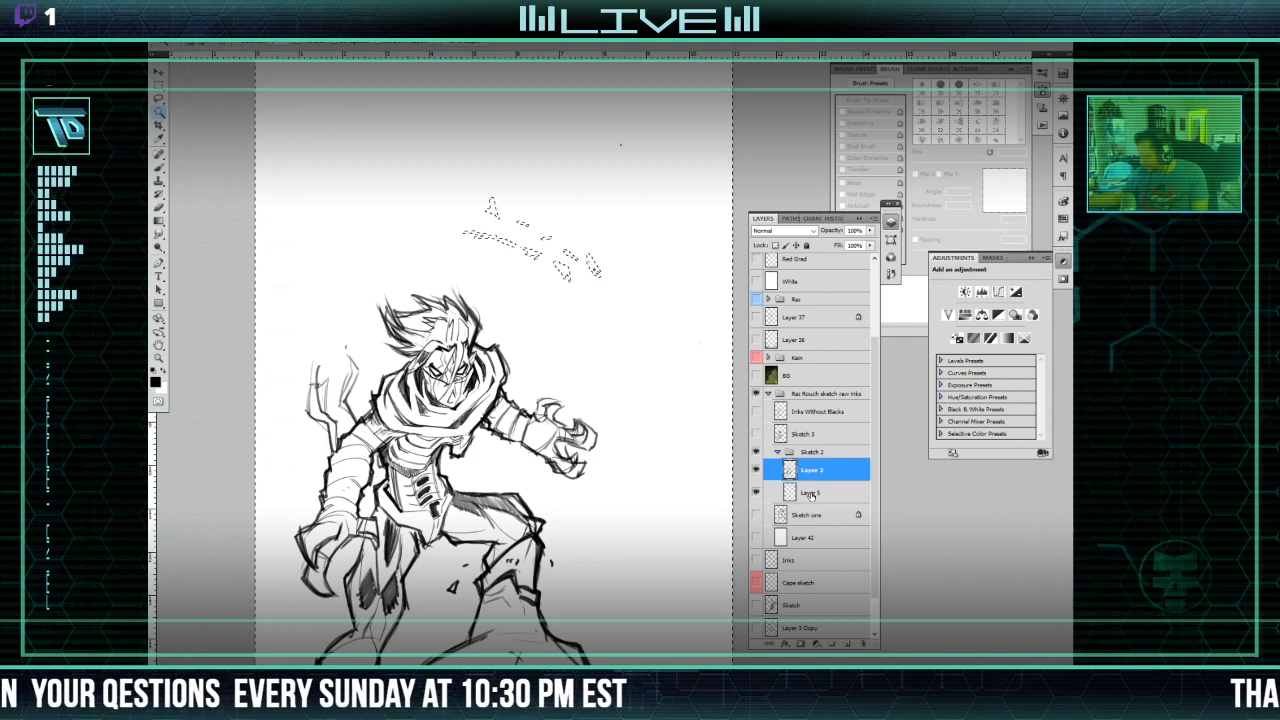
Step: Rename the upper layer in the Sketch 2 group as Outline
{"action": "key", "text": "Escape"}
{"action": "key", "text": "ctrl+z"}
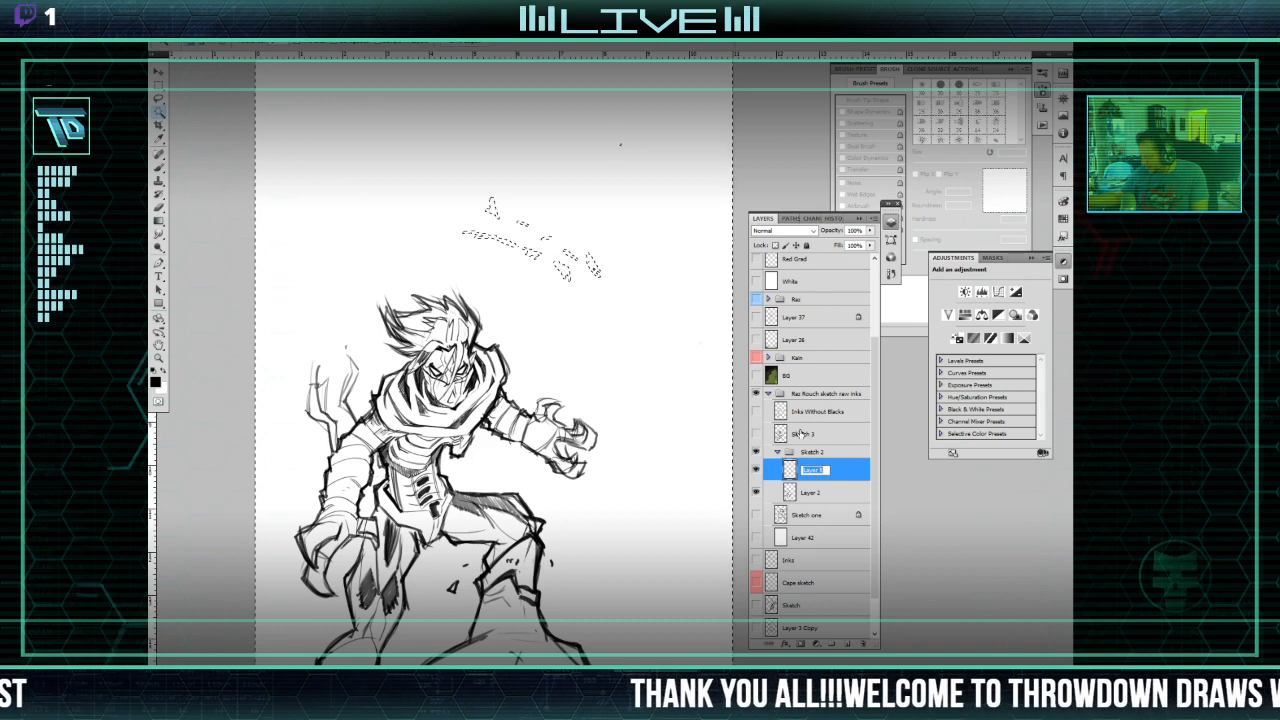
{"action": "type", "text": "Out"}
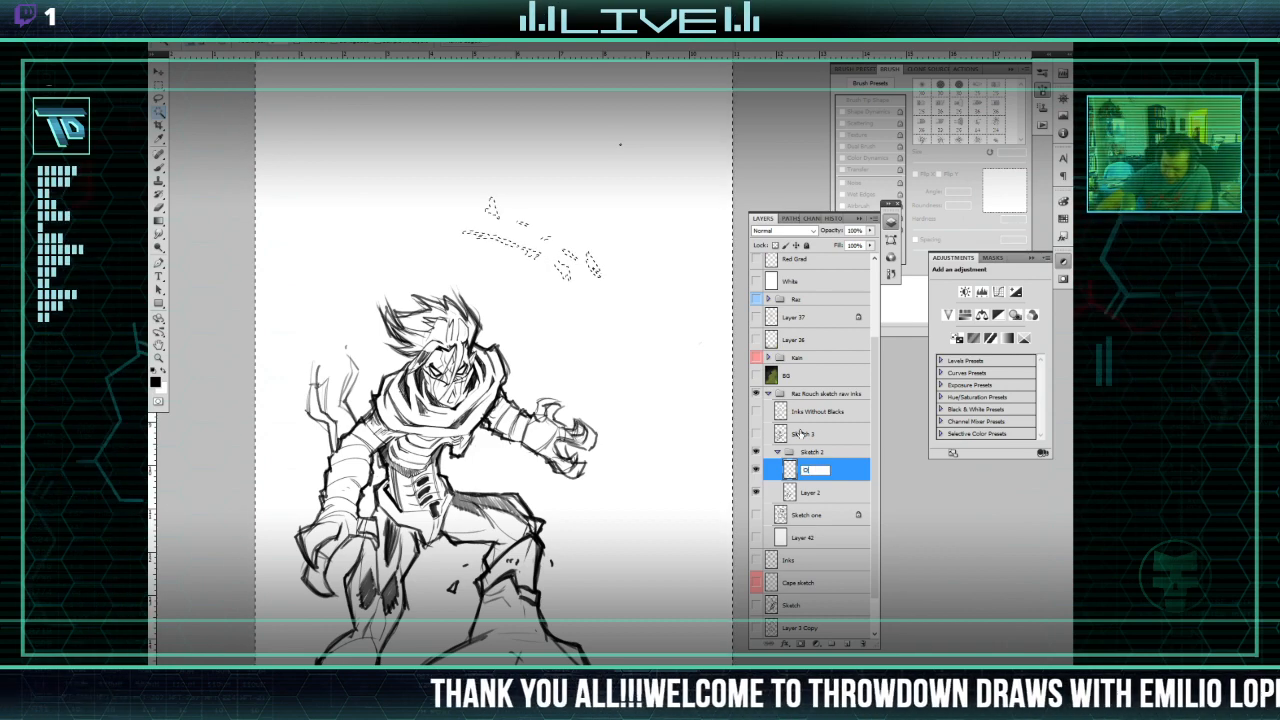
{"action": "type", "text": "l"}
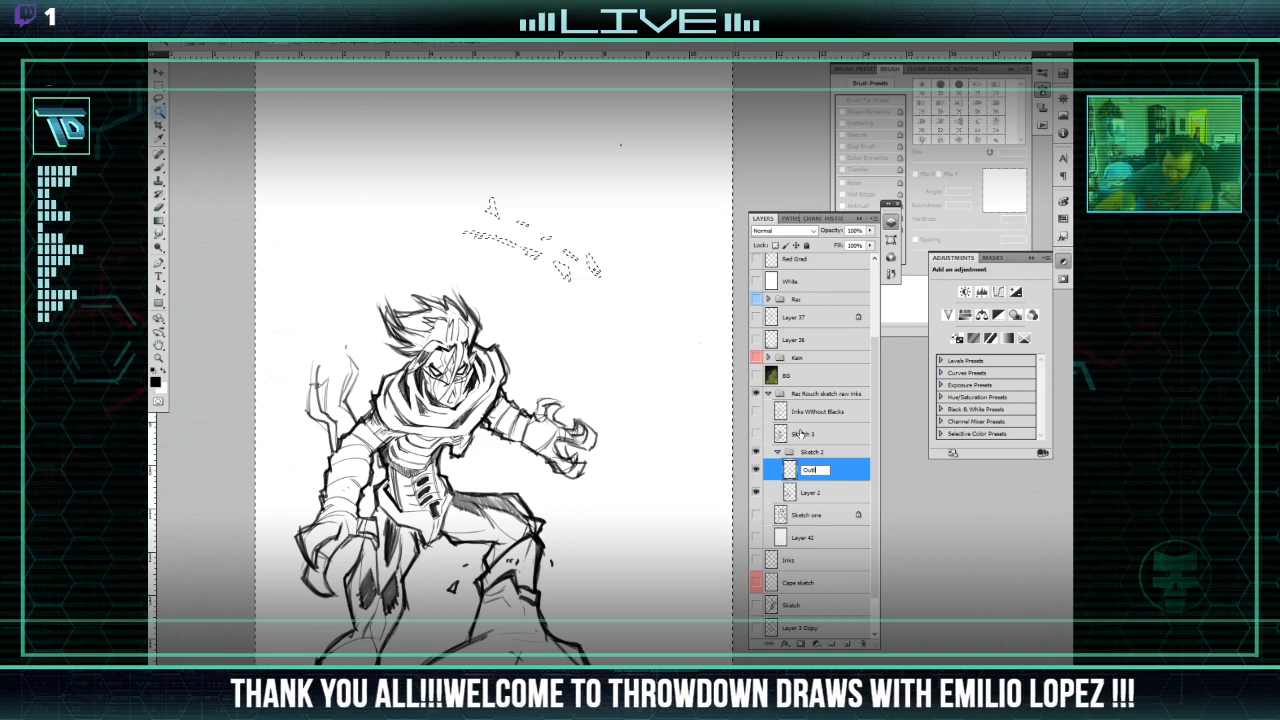
{"action": "type", "text": "ine"}
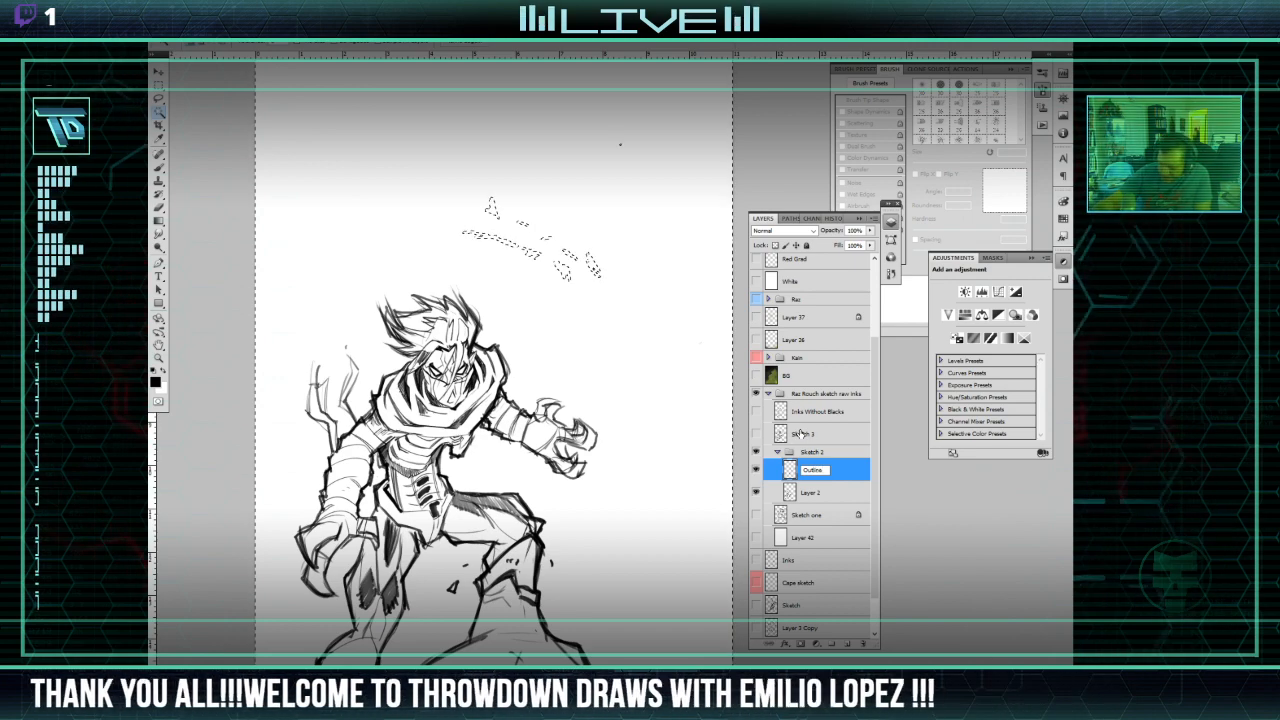
{"action": "left_click", "coordinate": [798, 465]}
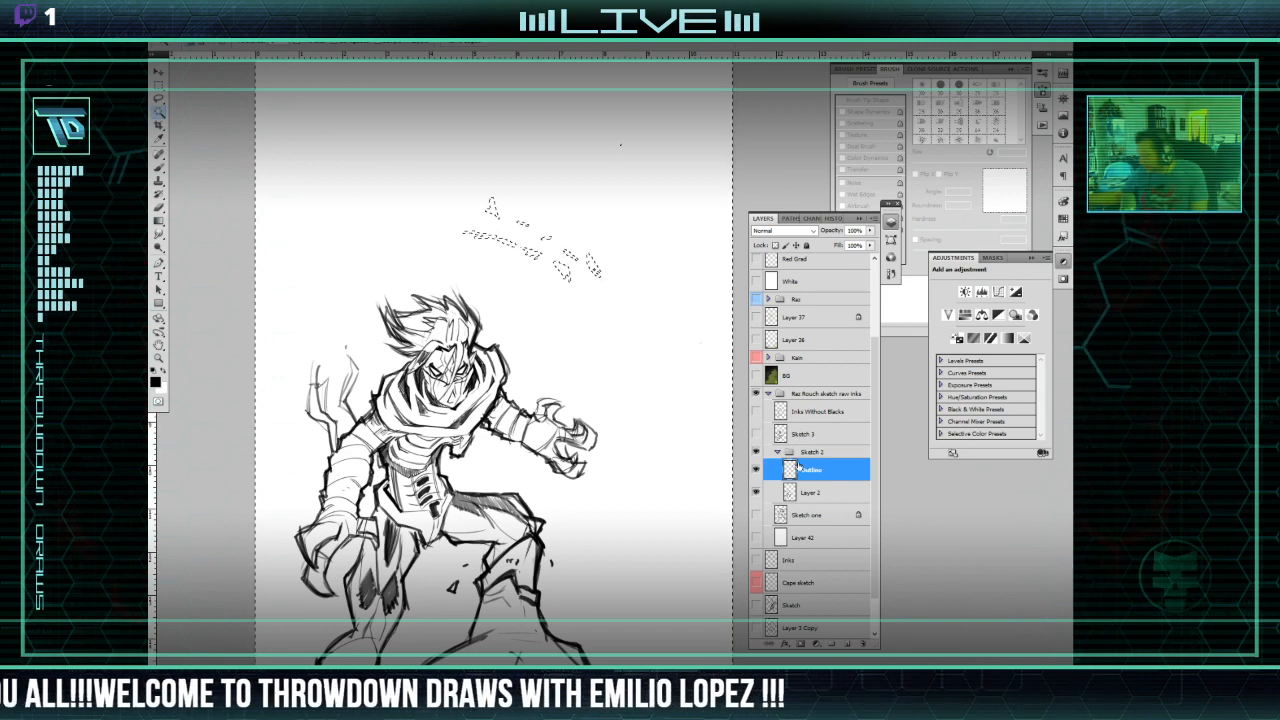
Step: Check the layer below Outline by toggling its visibility and rename it as Main sktch
{"action": "left_click", "coordinate": [755, 493]}
{"action": "left_click", "coordinate": [755, 493]}
{"action": "left_click", "coordinate": [795, 493]}
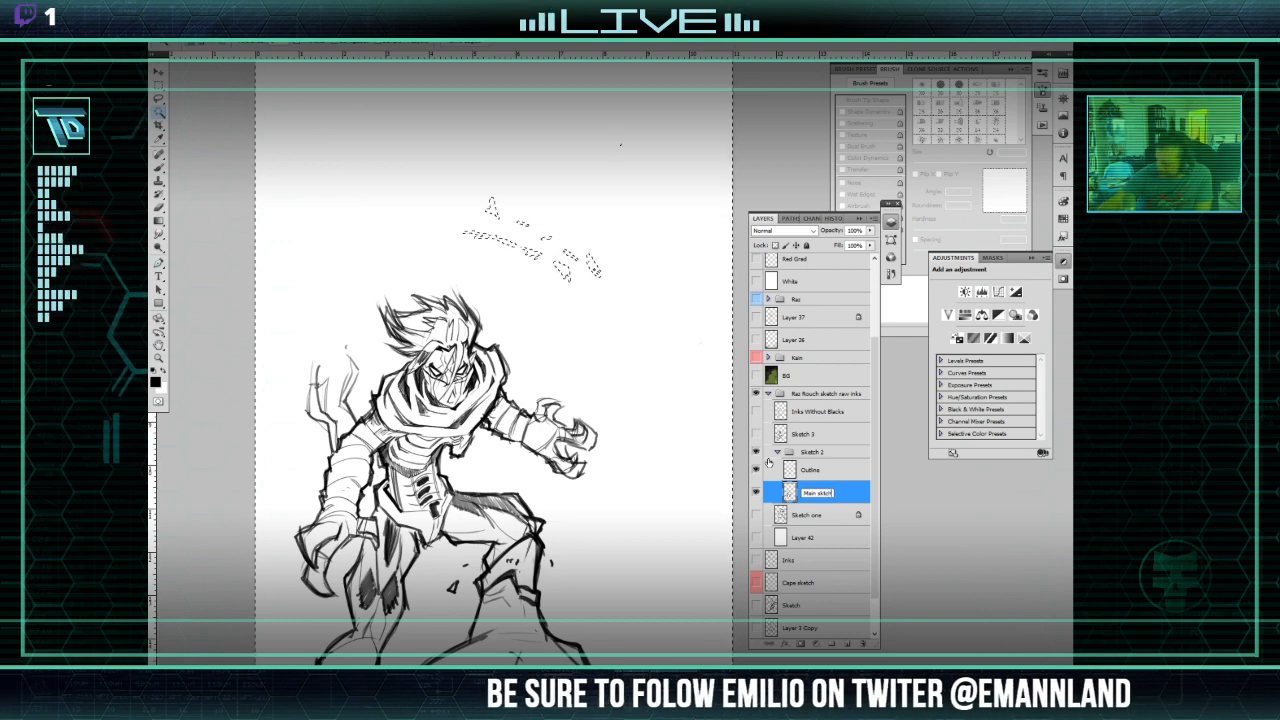
{"action": "left_click", "coordinate": [756, 493]}
{"action": "left_click", "coordinate": [756, 493]}
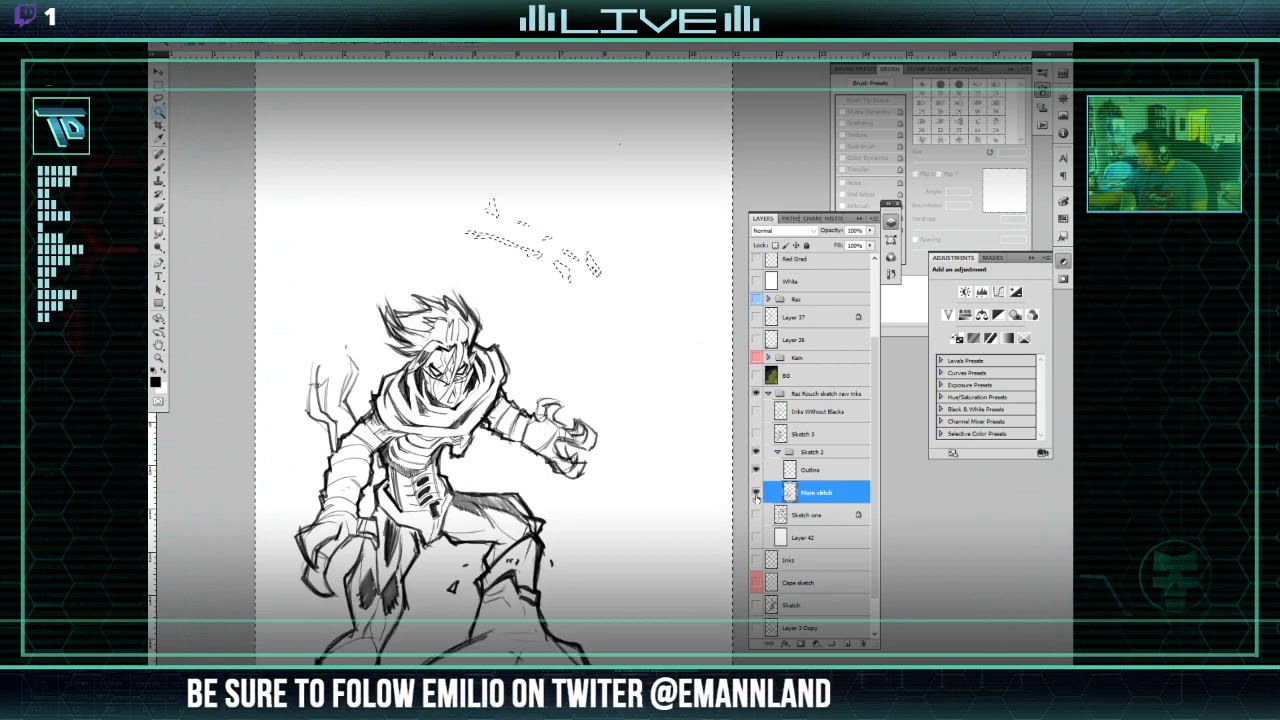
Step: Move Layer 42 out of the Raz sketch group to just above Paper and merge it down into Paper
{"action": "left_click", "coordinate": [778, 452]}
{"action": "left_click", "coordinate": [778, 452]}
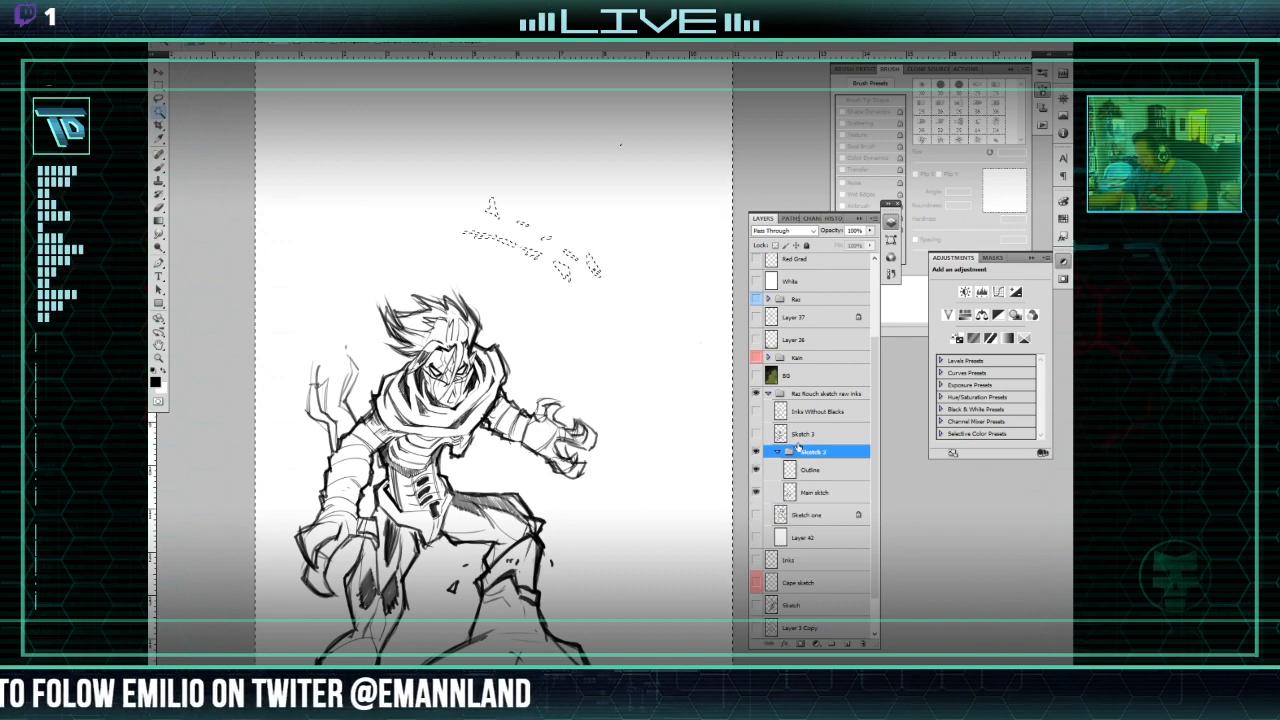
{"action": "mouse_move", "coordinate": [823, 538]}
{"action": "left_mouse_down"}
{"action": "mouse_move", "coordinate": [829, 635]}
{"action": "mouse_move", "coordinate": [831, 609]}
{"action": "left_mouse_up"}
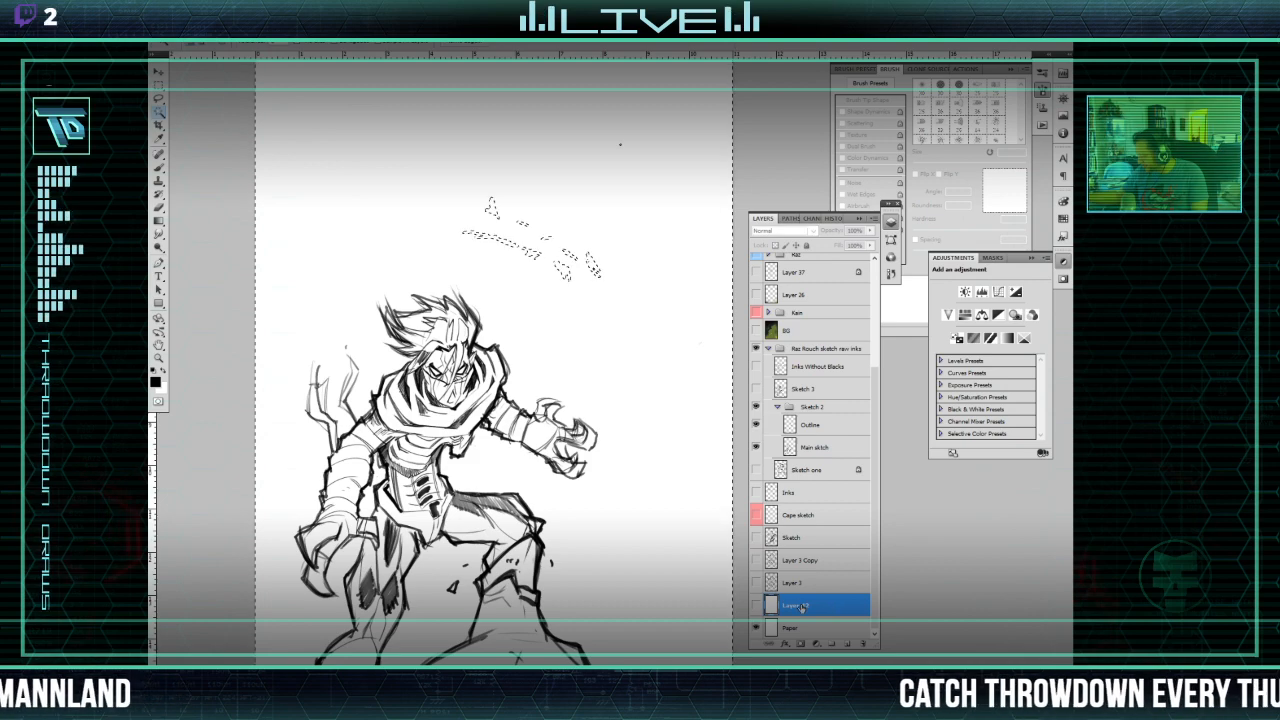
{"action": "key", "text": "ctrl+e"}
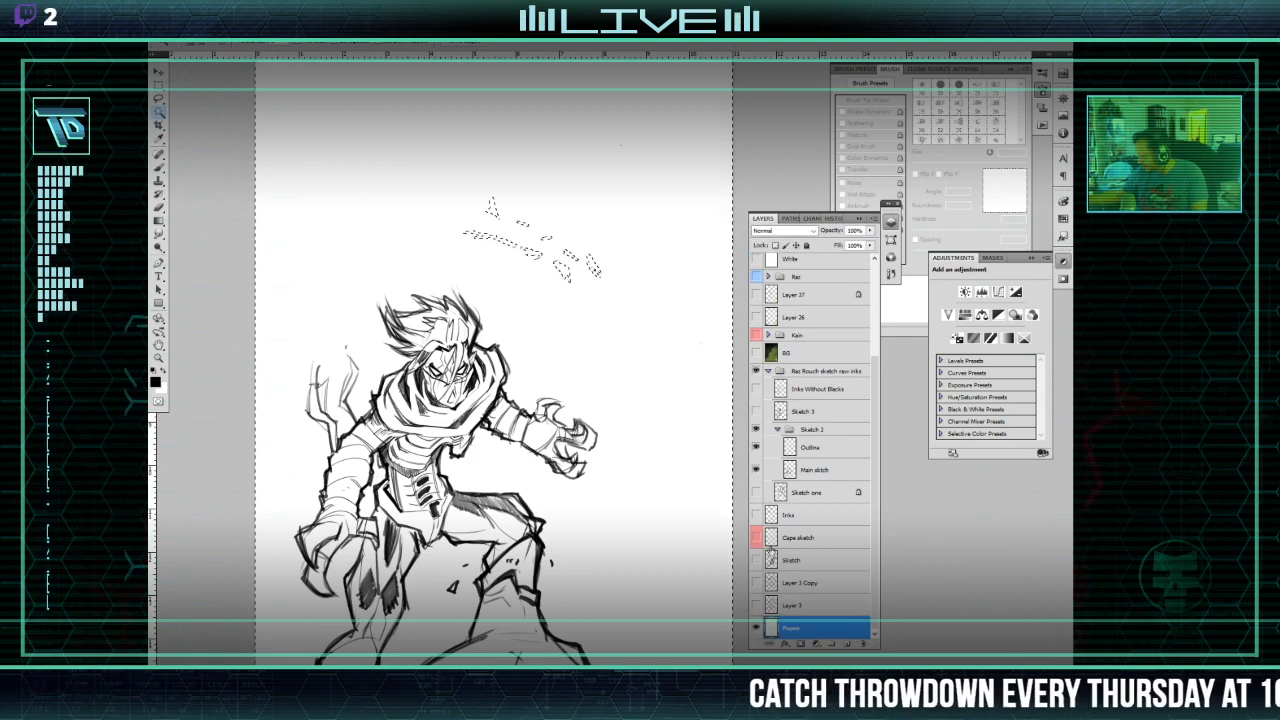
Step: Collapse the Sketch 2 group, then hide the Raz Rough sketch raw inks group and give it a blue colour label
{"action": "left_click", "coordinate": [756, 605]}
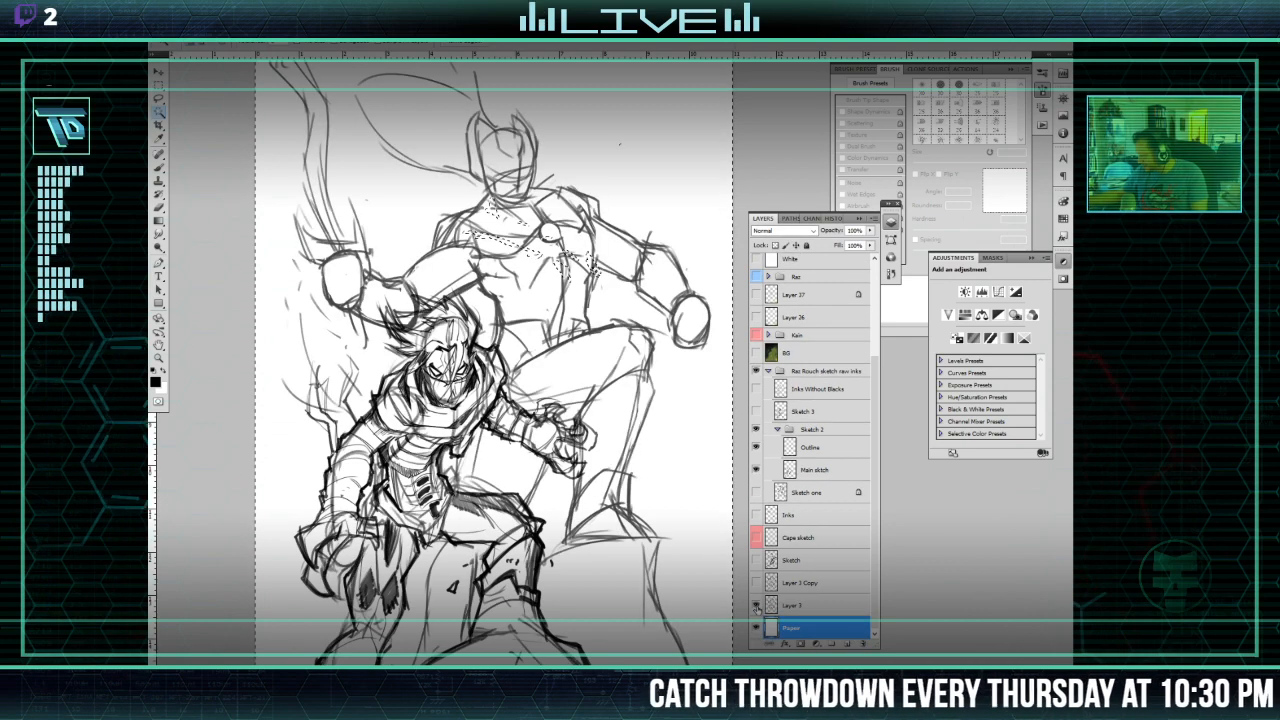
{"action": "left_click", "coordinate": [778, 428]}
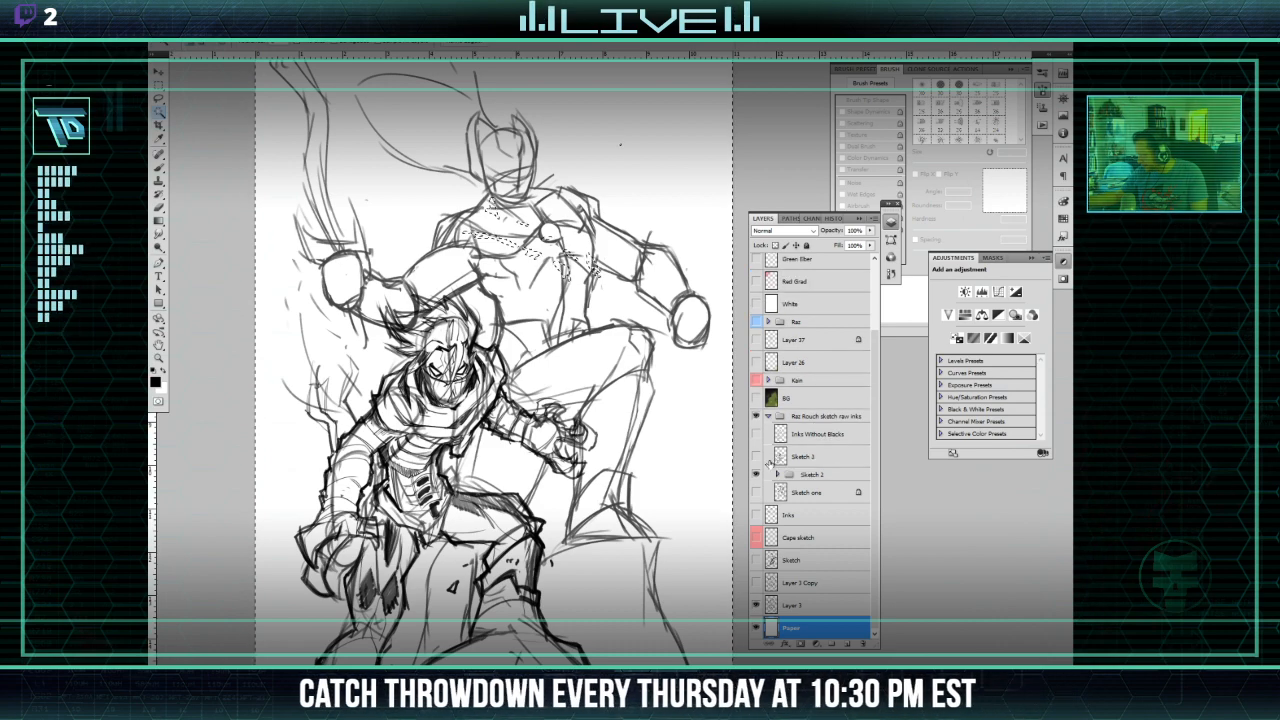
{"action": "left_click", "coordinate": [757, 415]}
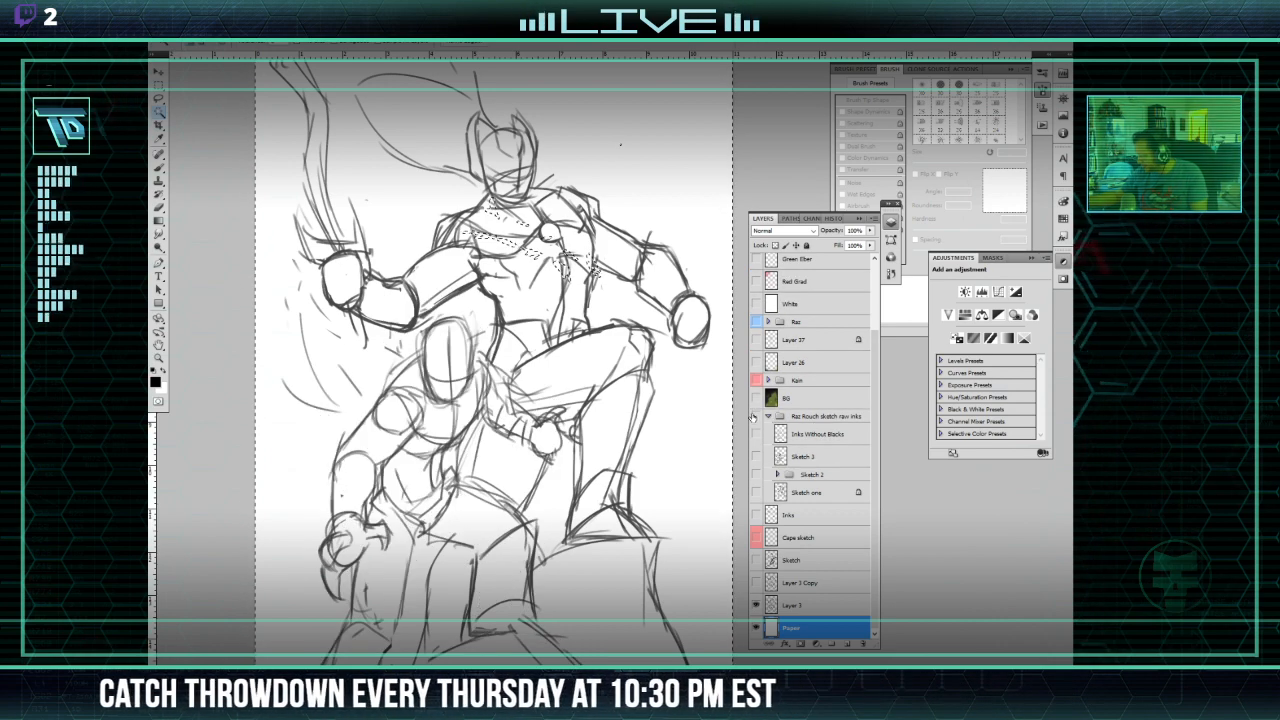
{"action": "right_click", "coordinate": [764, 415]}
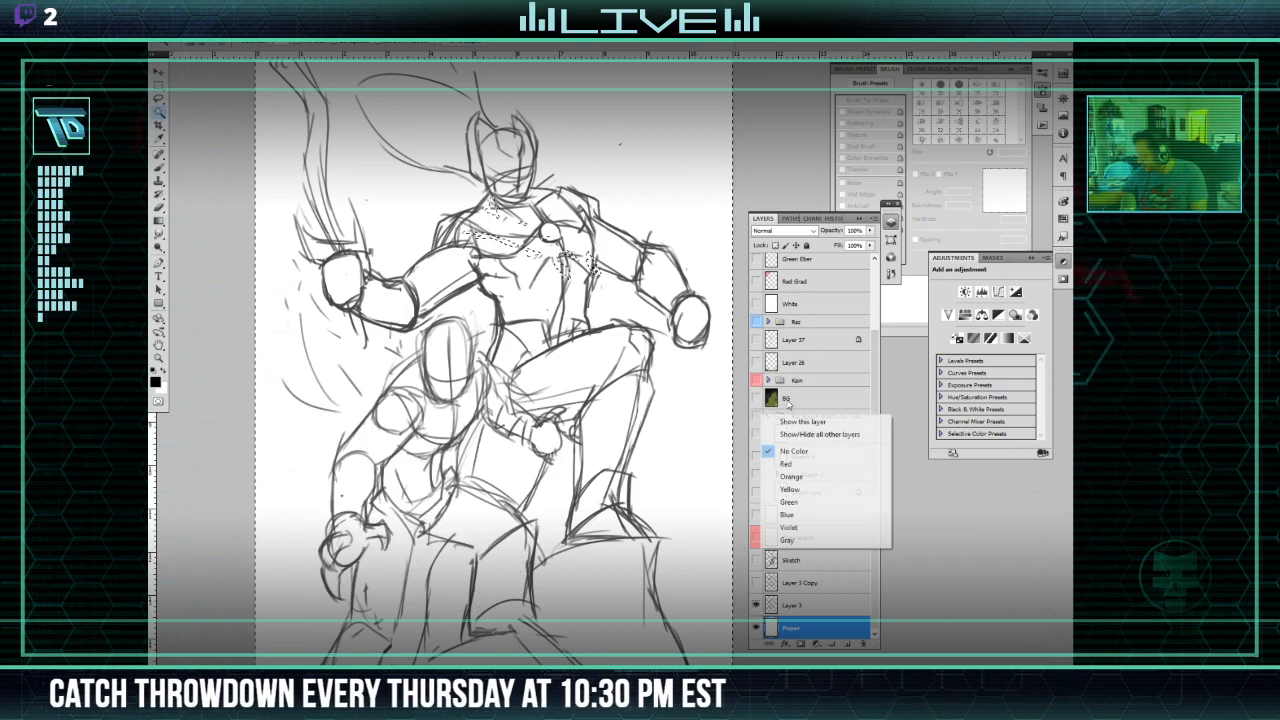
{"action": "left_click", "coordinate": [788, 515]}
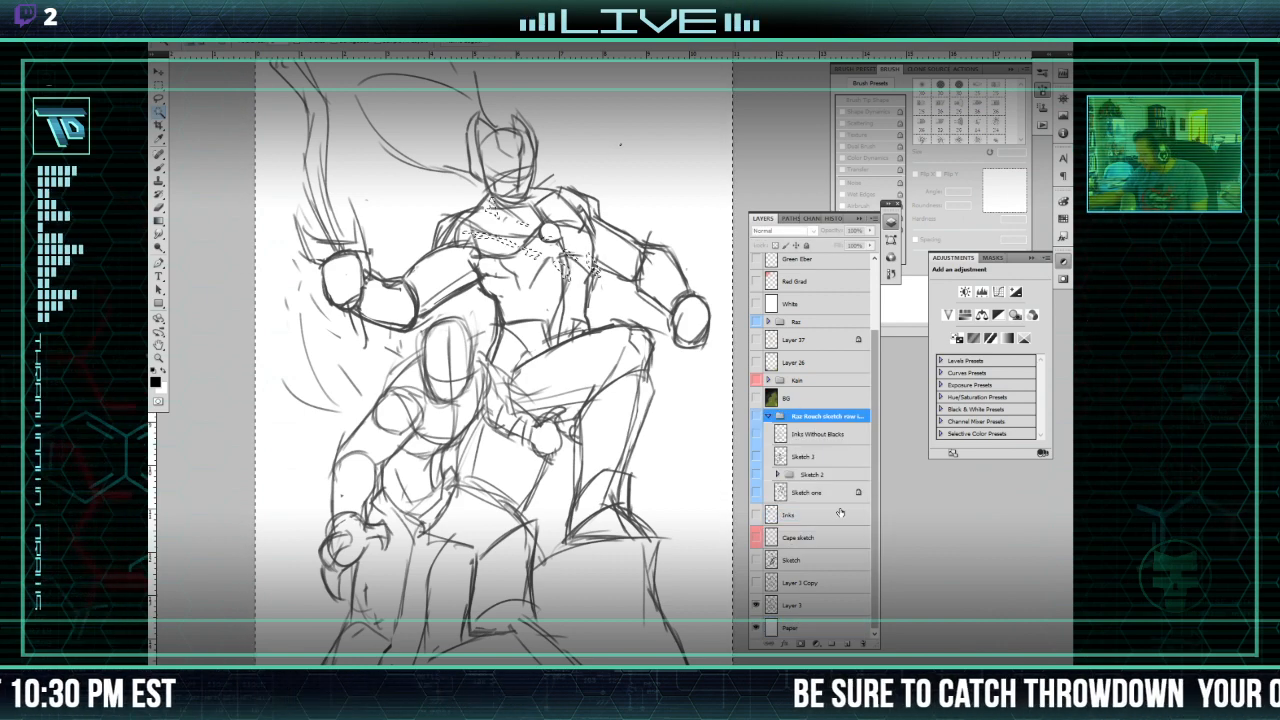
Step: Hide Layer 3, review each sketch and ink layer in the blue Raz group by toggling its visibility, and collapse the group
{"action": "left_click", "coordinate": [757, 604]}
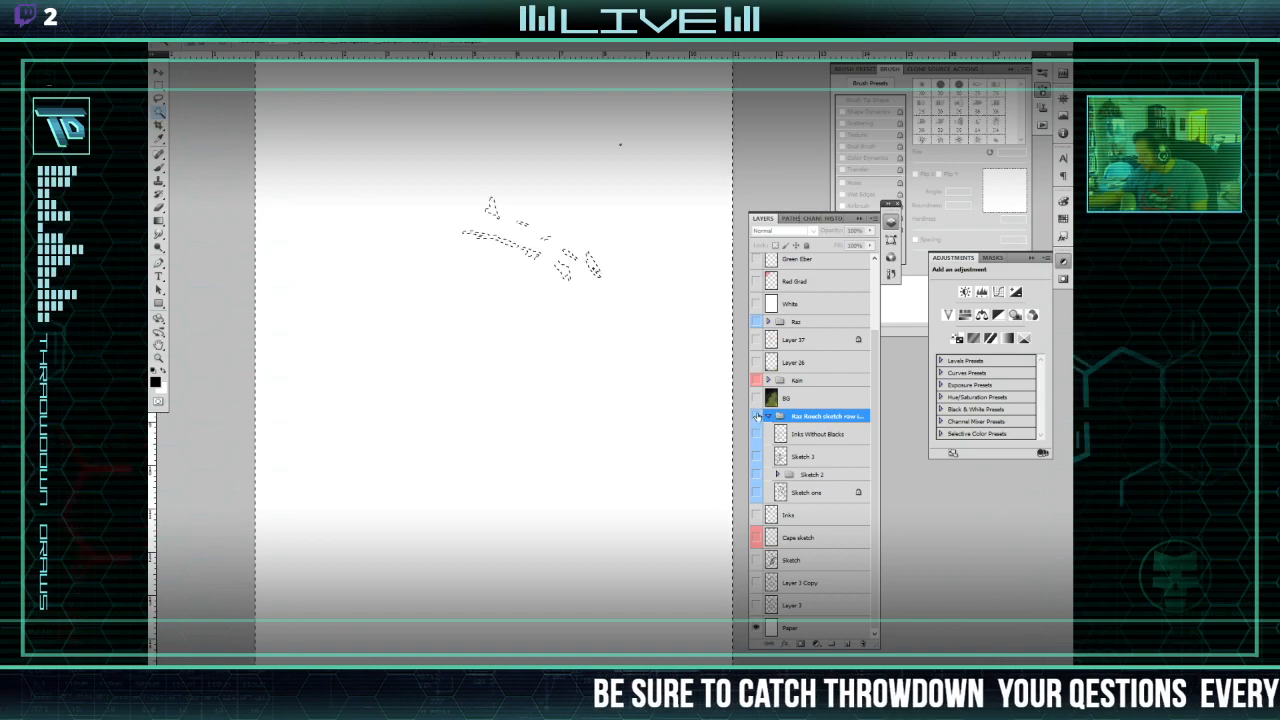
{"action": "left_click", "coordinate": [757, 456]}
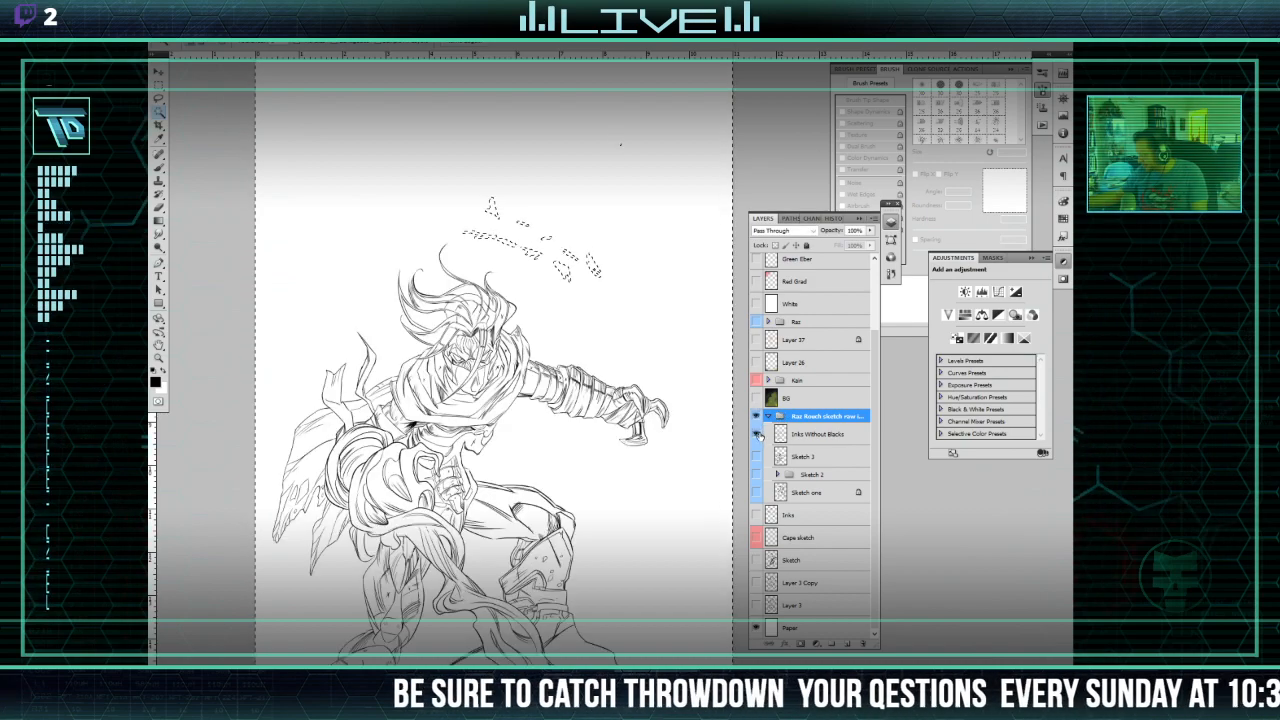
{"action": "left_click", "coordinate": [757, 456]}
{"action": "left_click", "coordinate": [757, 456]}
{"action": "left_click", "coordinate": [757, 456]}
{"action": "left_click", "coordinate": [756, 474]}
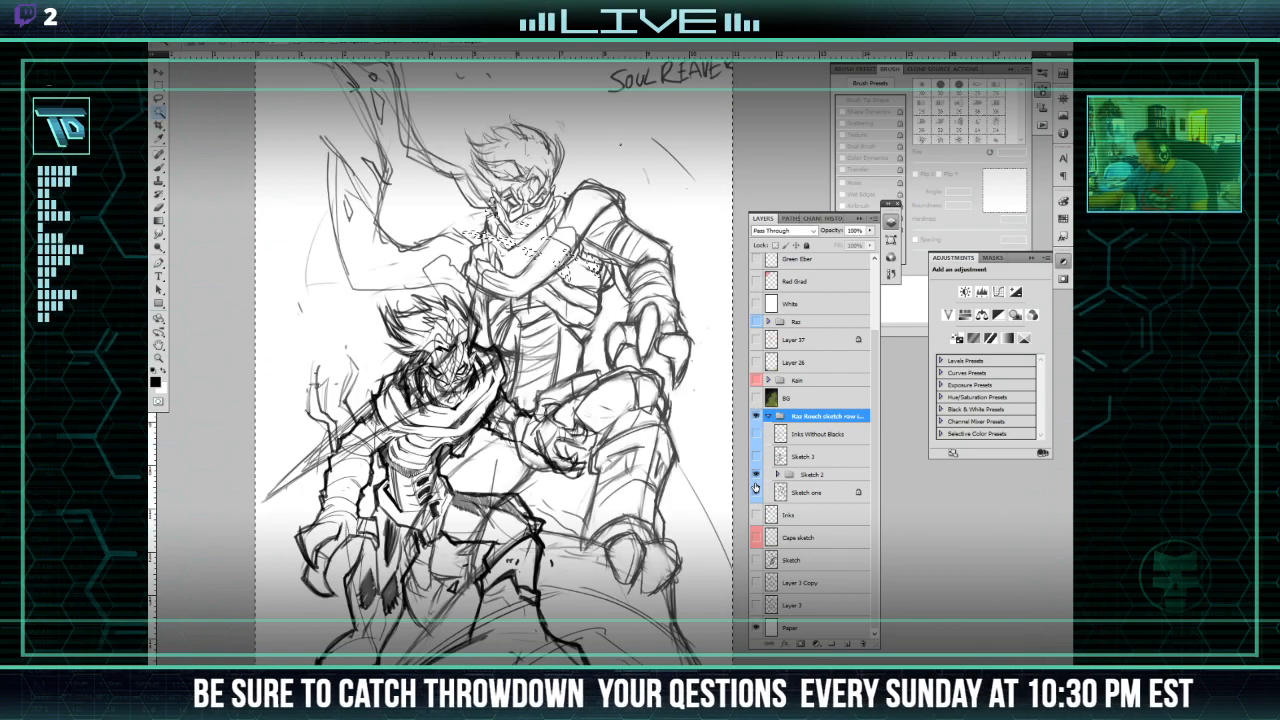
{"action": "left_click", "coordinate": [757, 492]}
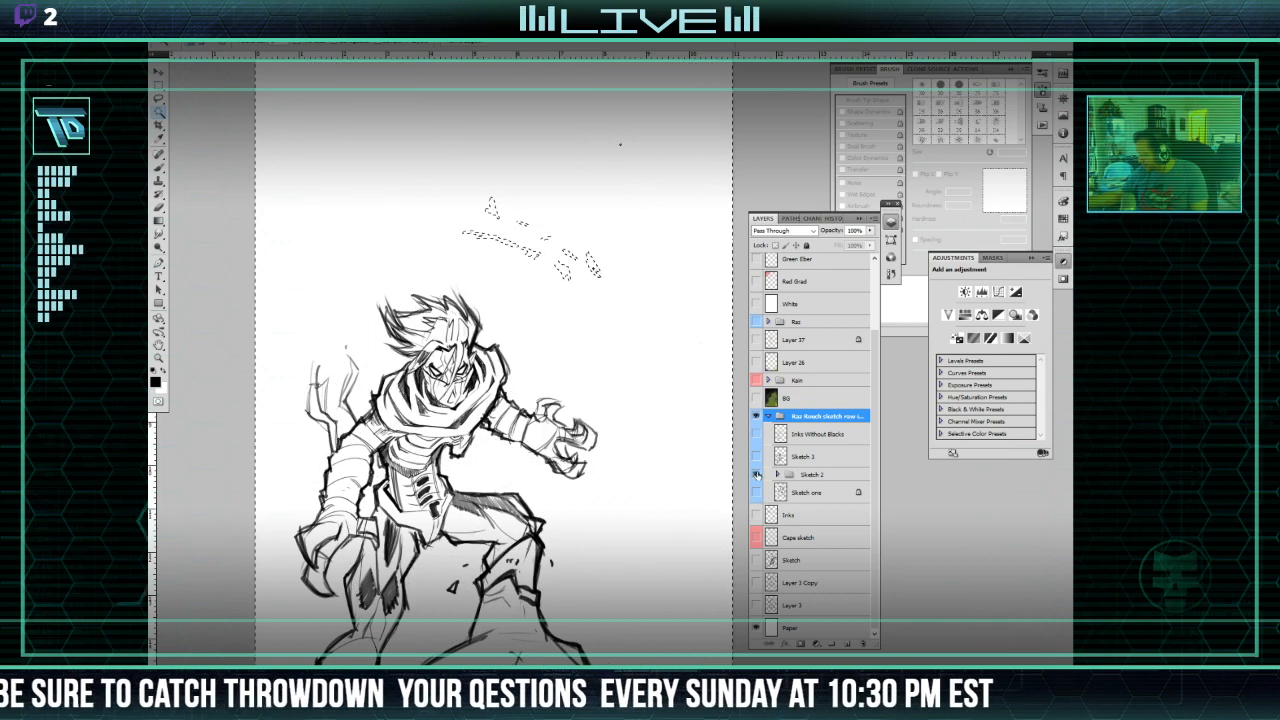
{"action": "left_click", "coordinate": [757, 456]}
{"action": "left_click", "coordinate": [757, 474]}
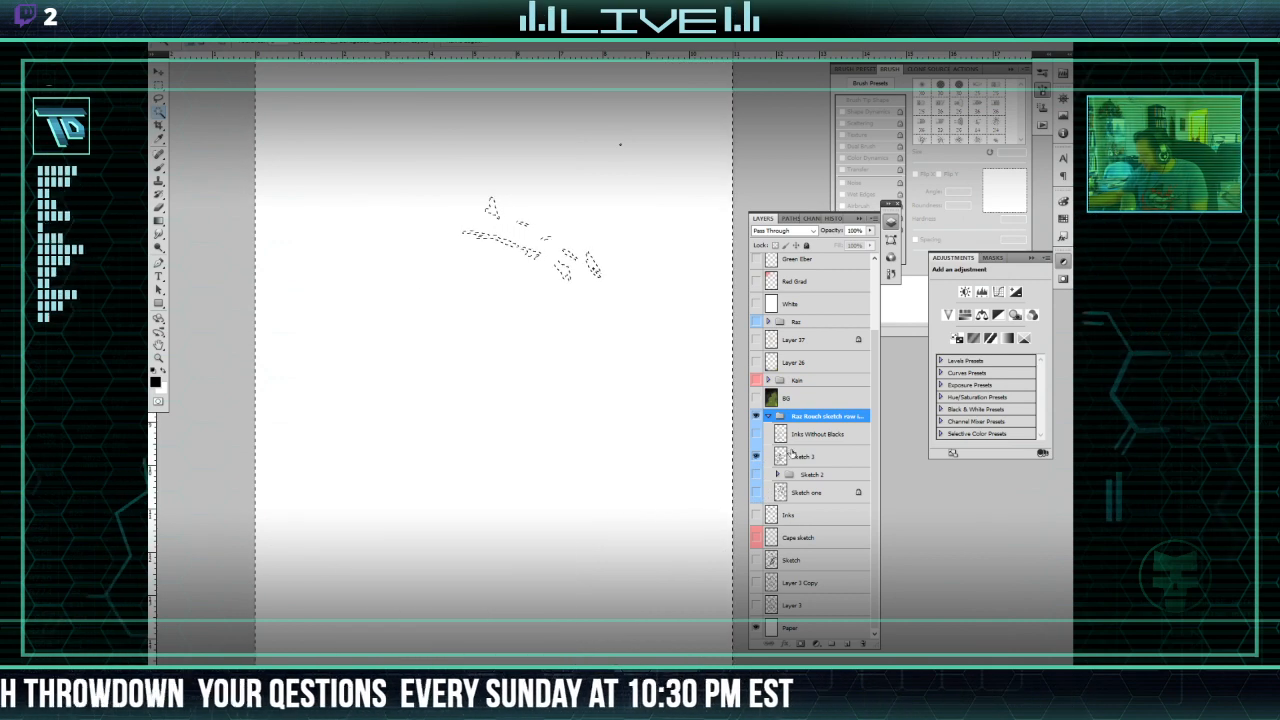
{"action": "left_click", "coordinate": [756, 456]}
{"action": "left_click", "coordinate": [756, 434]}
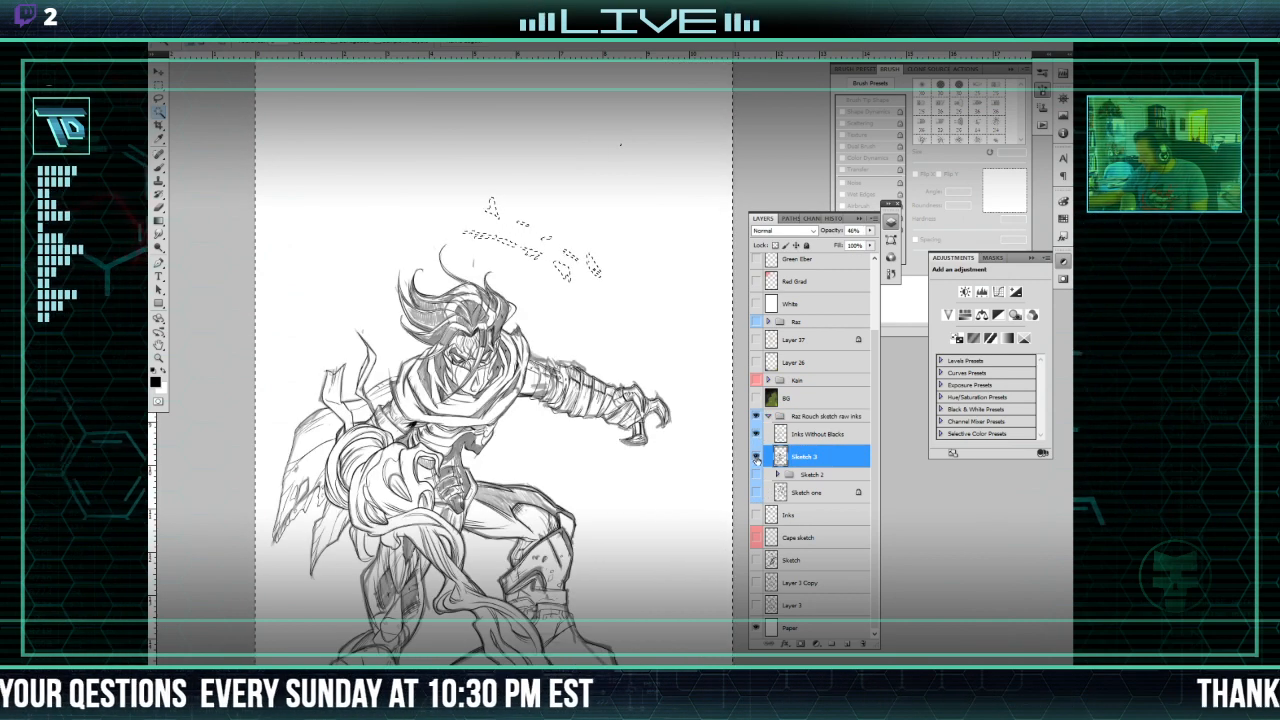
{"action": "left_click", "coordinate": [756, 456]}
{"action": "left_click", "coordinate": [757, 434]}
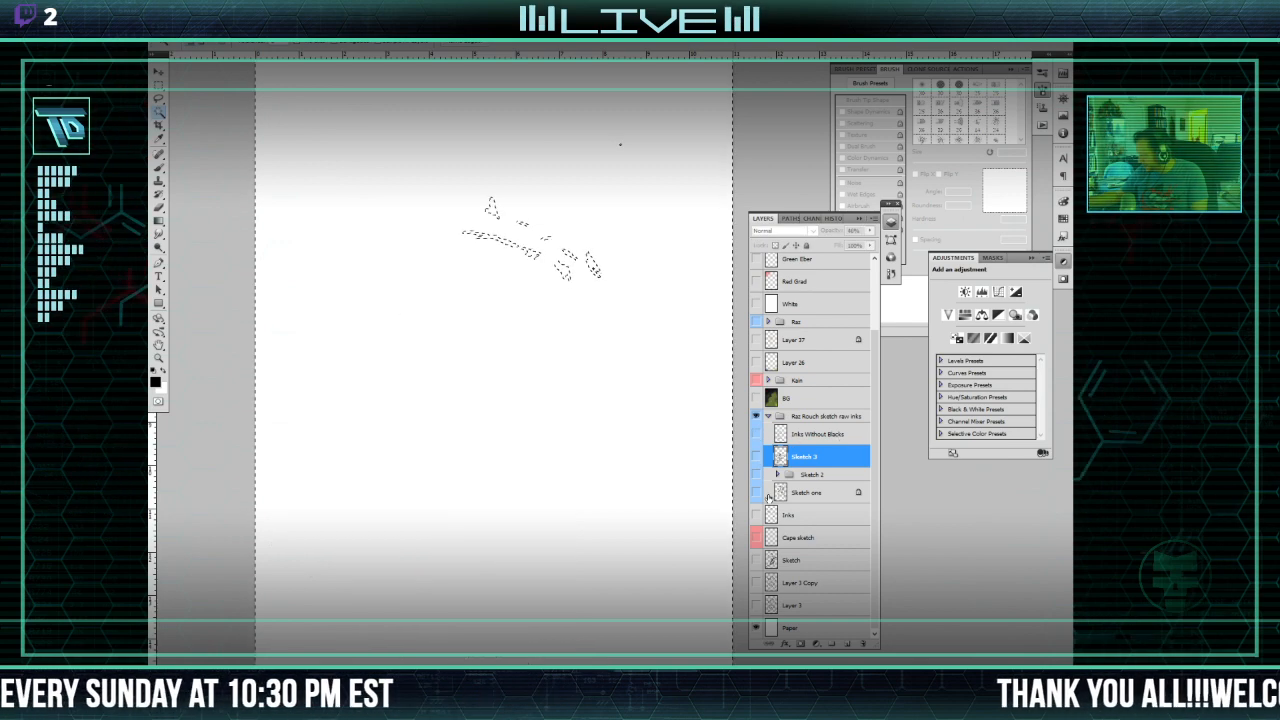
{"action": "left_click", "coordinate": [756, 492]}
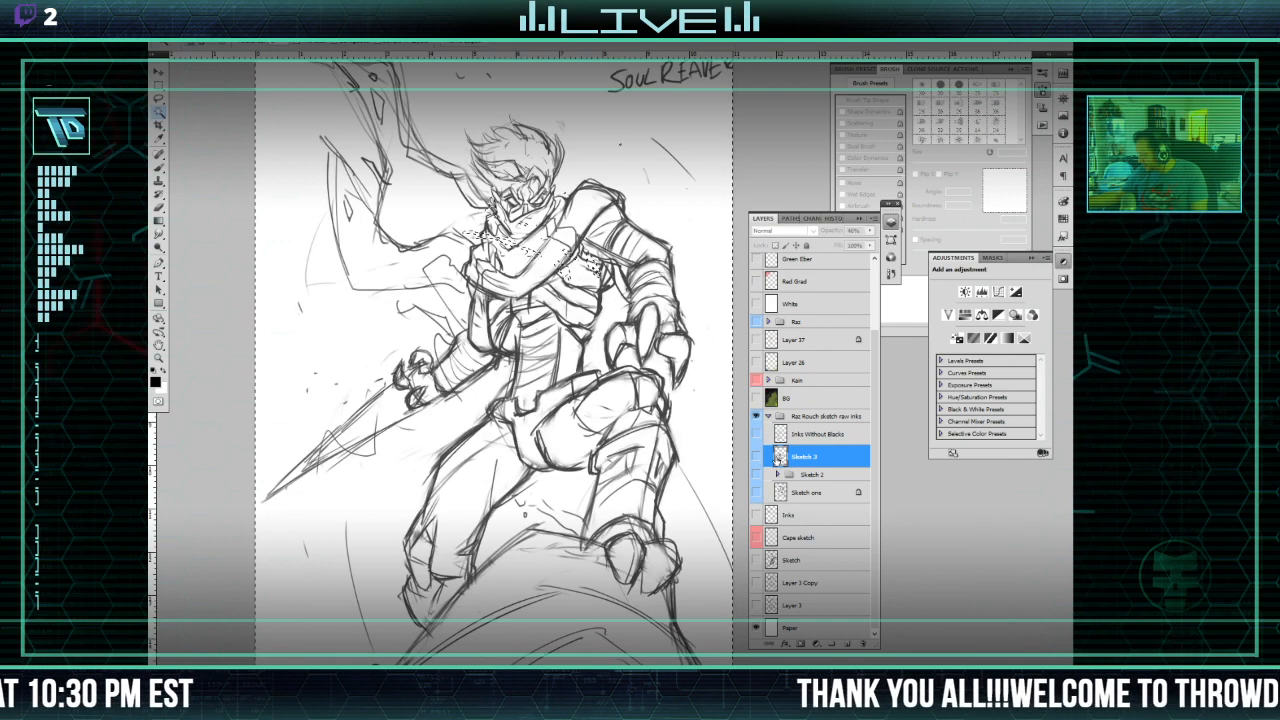
{"action": "left_click", "coordinate": [756, 492]}
{"action": "left_click", "coordinate": [768, 416]}
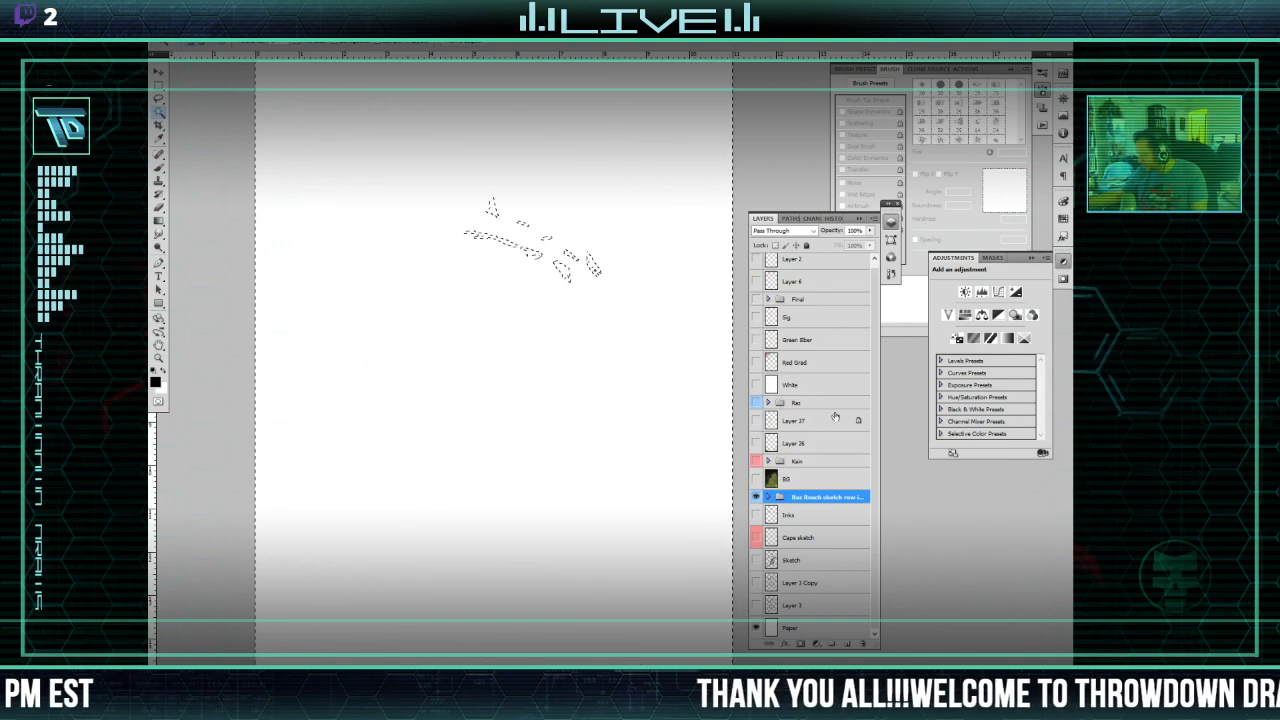
Step: Show Inks and Cape sketch, and toggle the Sketch layer on and off to compare it with Kain's linework
{"action": "left_click", "coordinate": [757, 514]}
{"action": "left_click", "coordinate": [804, 515]}
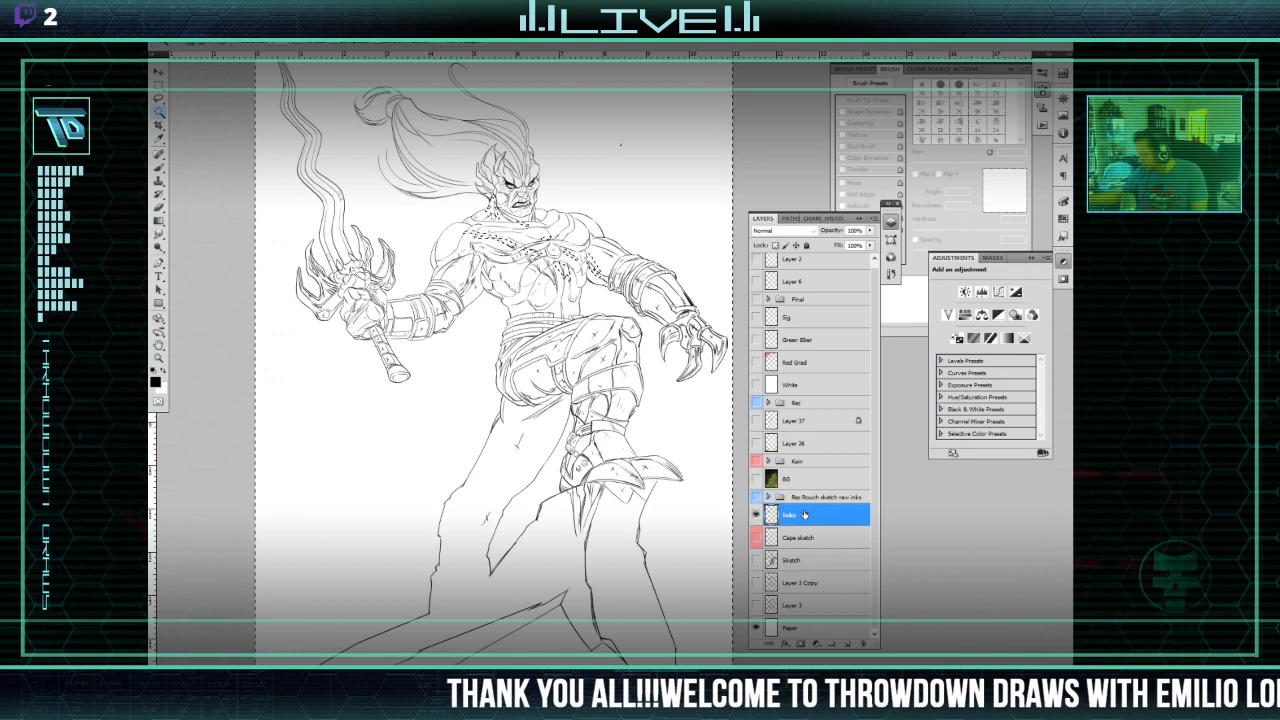
{"action": "left_click", "coordinate": [756, 537]}
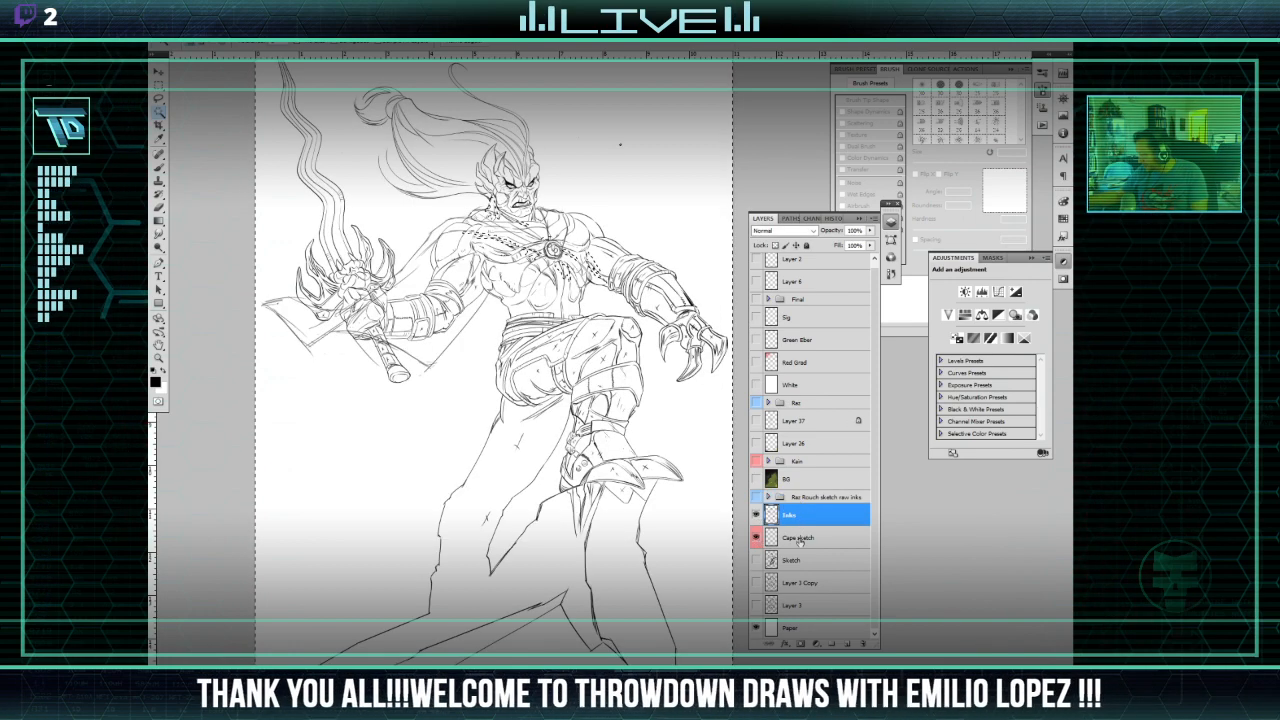
{"action": "left_click", "coordinate": [756, 560]}
{"action": "left_click", "coordinate": [756, 560]}
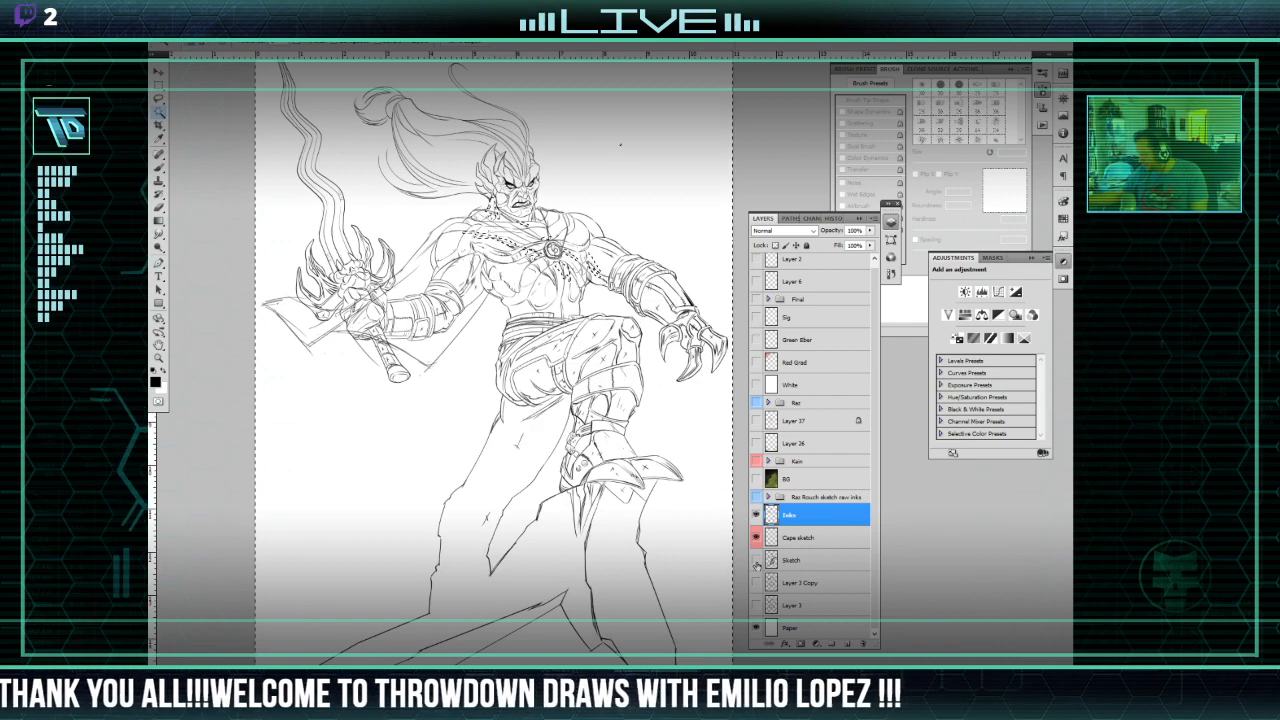
{"action": "left_click", "coordinate": [756, 561]}
{"action": "left_click", "coordinate": [757, 562]}
{"action": "left_click", "coordinate": [756, 560]}
{"action": "left_click", "coordinate": [756, 560]}
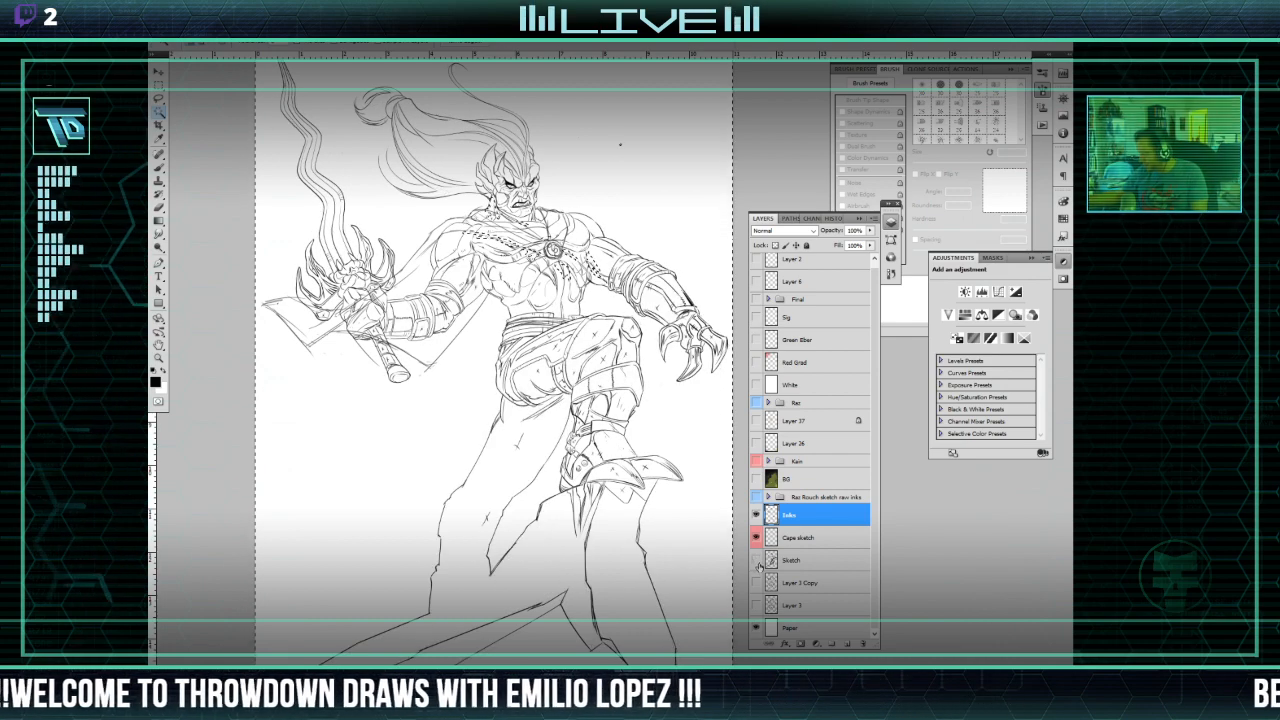
{"action": "left_click", "coordinate": [756, 560]}
{"action": "left_click", "coordinate": [756, 560]}
{"action": "left_click", "coordinate": [756, 560]}
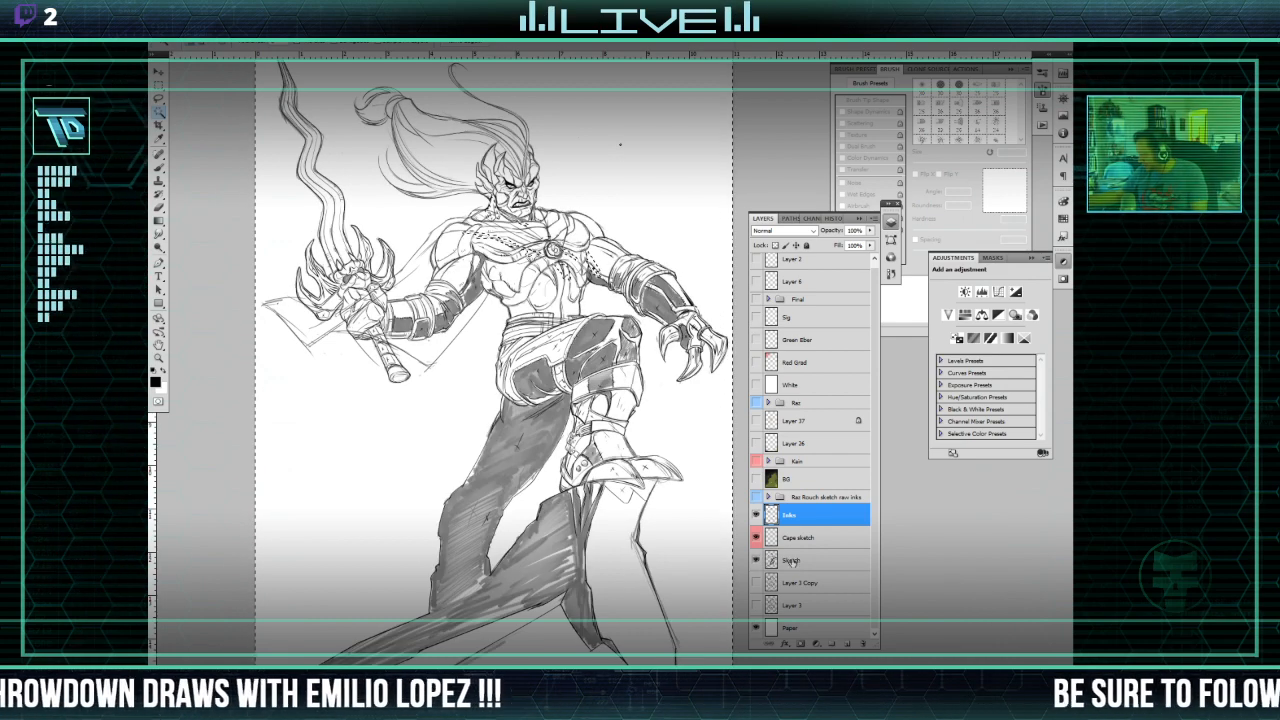
Step: Hide Sketch, Cape sketch and Inks, and toggle Layer 3 Copy and Layer 3 to compare the rough two-figure sketches
{"action": "left_click", "coordinate": [757, 582]}
{"action": "left_click", "coordinate": [757, 560]}
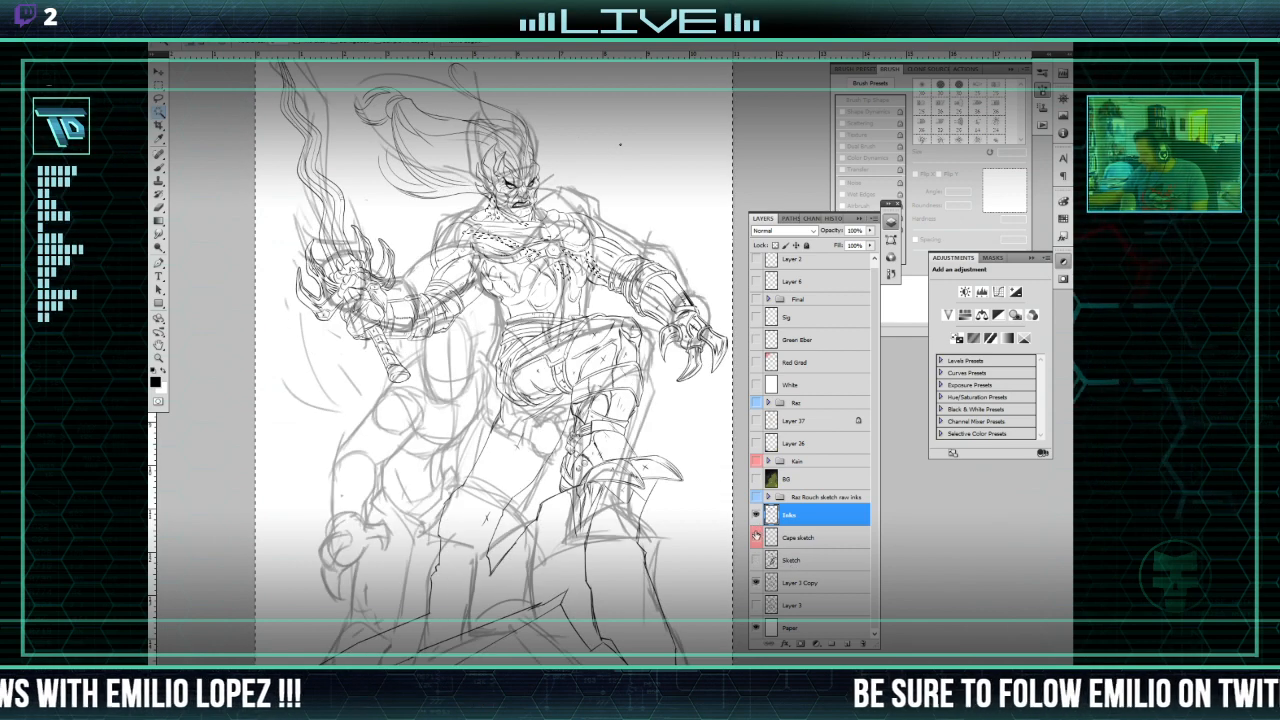
{"action": "left_click", "coordinate": [757, 582]}
{"action": "left_click", "coordinate": [757, 582]}
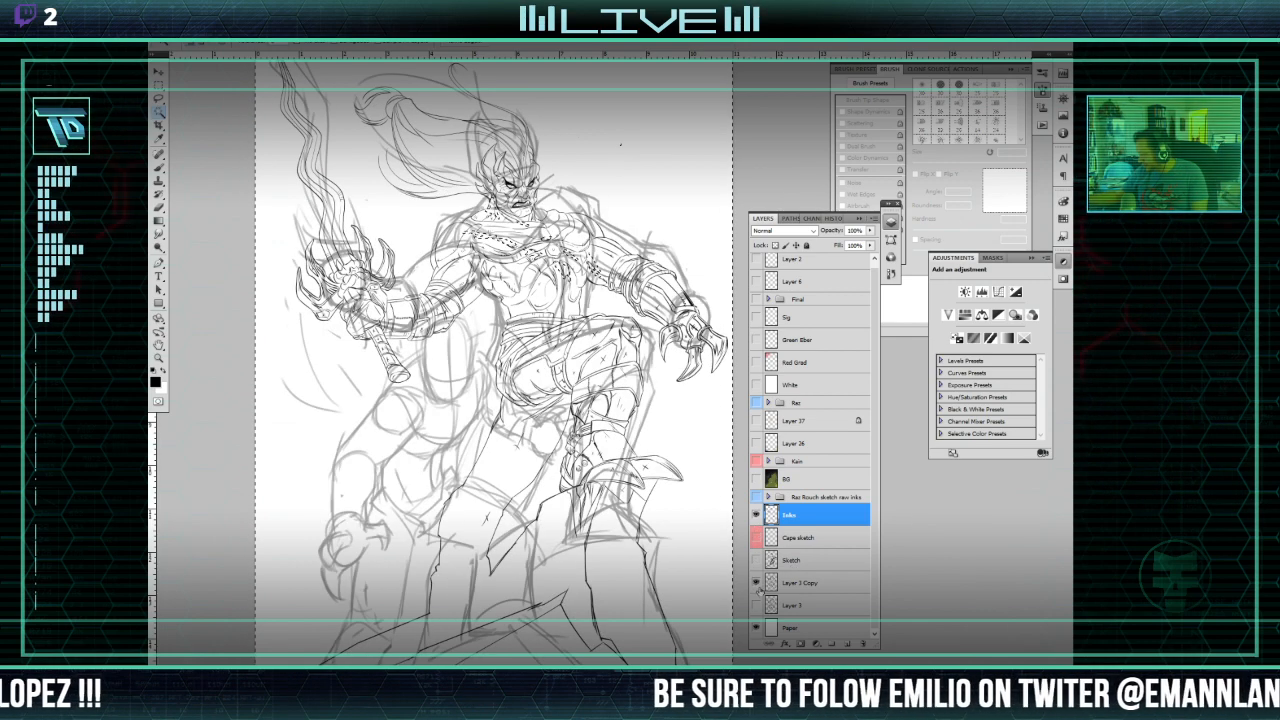
{"action": "left_click", "coordinate": [757, 605]}
{"action": "left_click", "coordinate": [757, 582]}
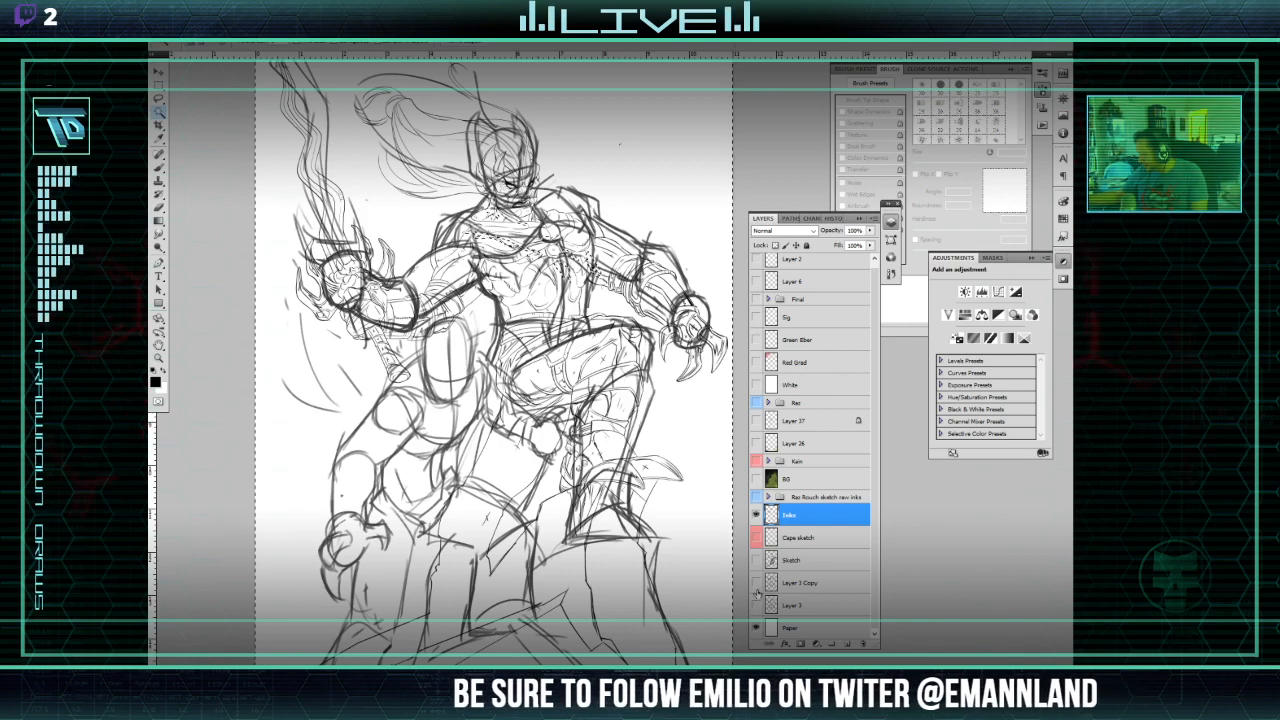
{"action": "left_click", "coordinate": [757, 604]}
{"action": "left_click", "coordinate": [756, 515]}
{"action": "left_click", "coordinate": [757, 605]}
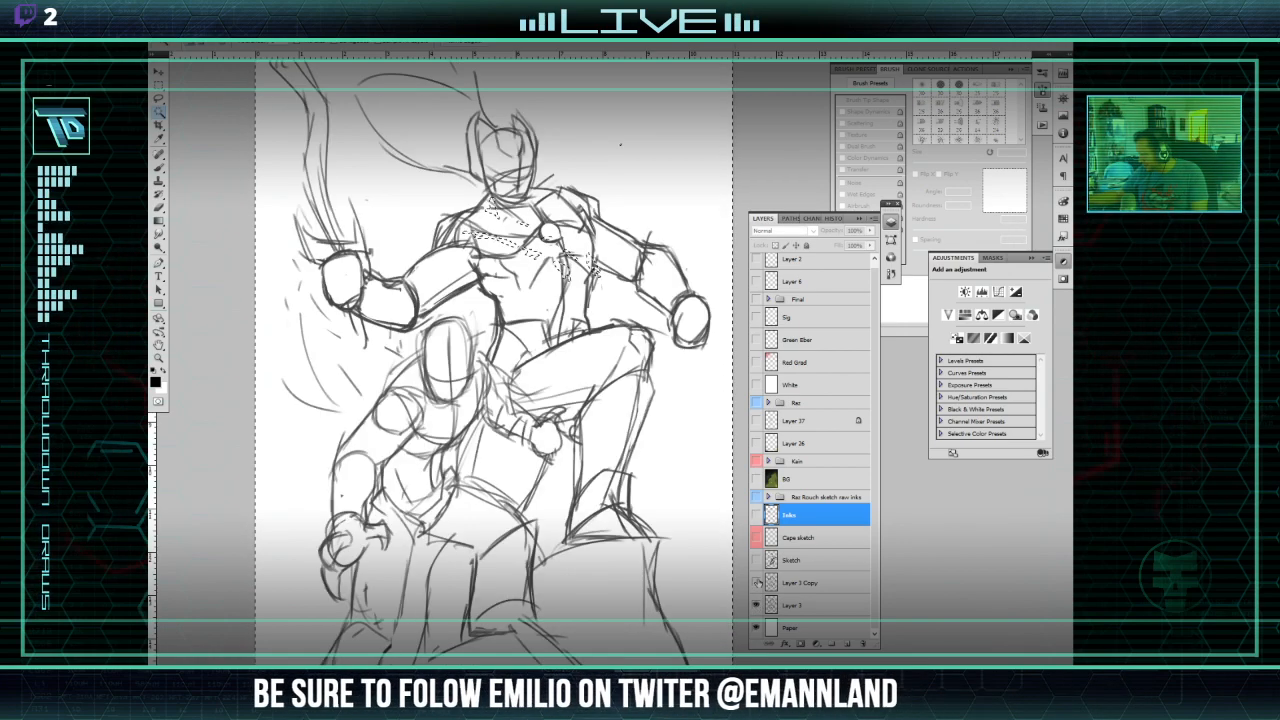
{"action": "left_click", "coordinate": [757, 582]}
{"action": "left_click", "coordinate": [757, 605]}
{"action": "left_click", "coordinate": [757, 605]}
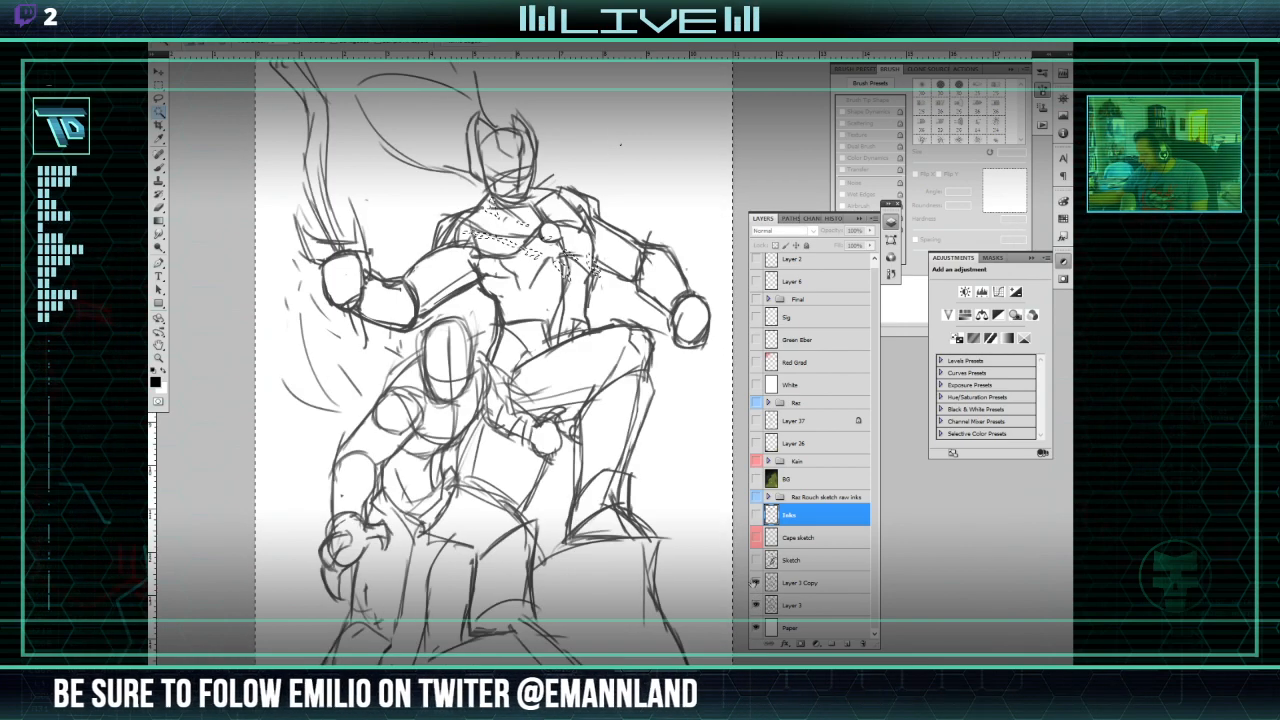
{"action": "mouse_move", "coordinate": [621, 543]}
{"action": "left_mouse_down"}
{"action": "mouse_move", "coordinate": [647, 416]}
{"action": "mouse_move", "coordinate": [646, 563]}
{"action": "mouse_move", "coordinate": [629, 541]}
{"action": "left_mouse_up"}
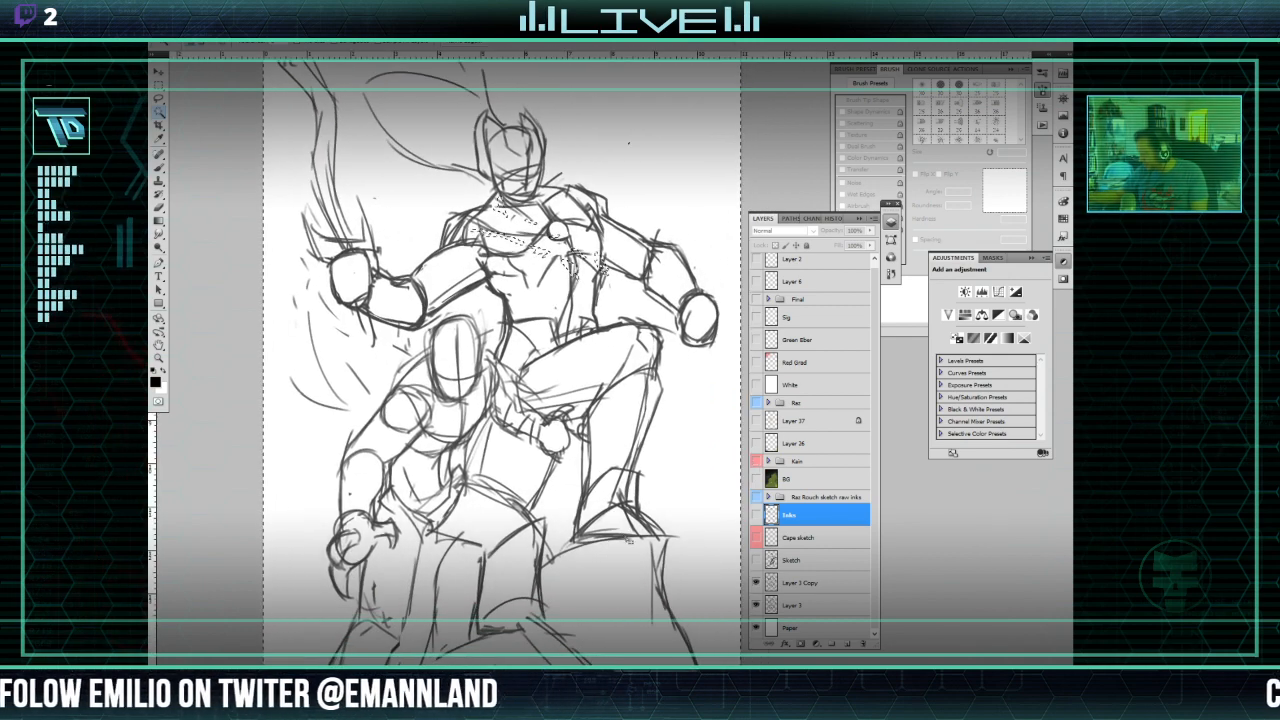
Step: Delete the Layer 3 Copy layer and rename Layer 3 as "Thumb nail 2"
{"action": "left_click", "coordinate": [806, 582]}
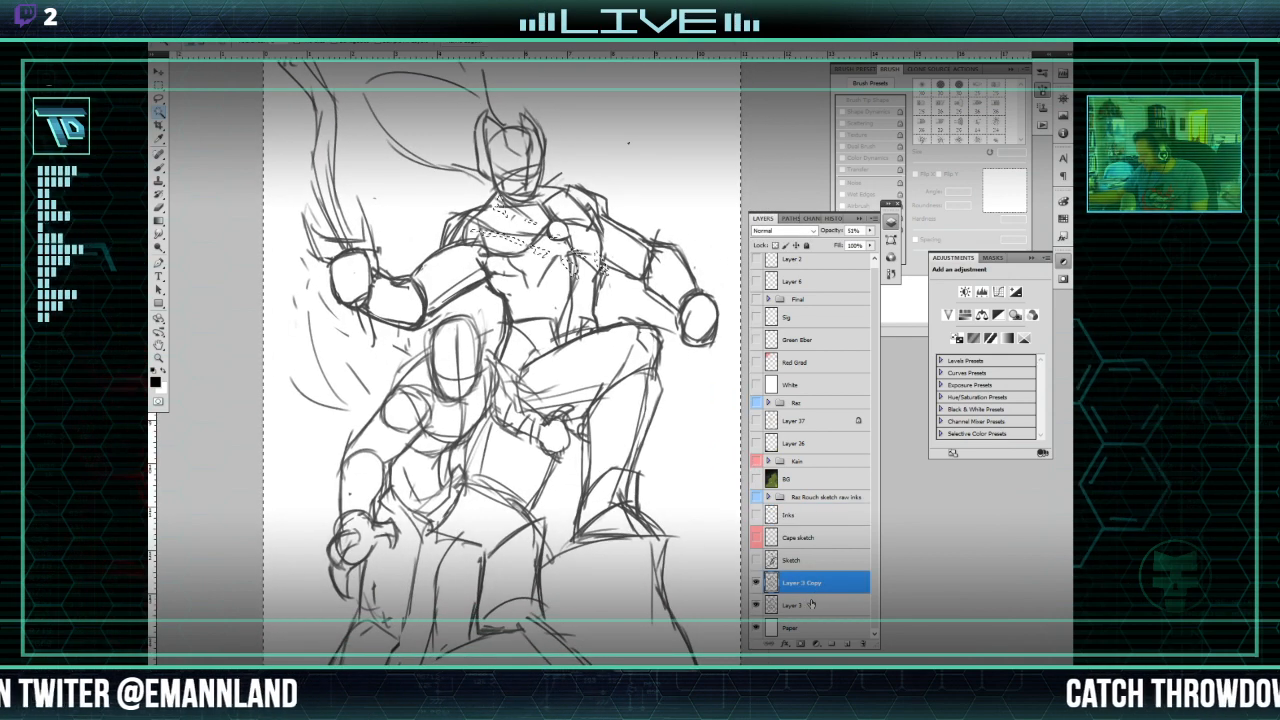
{"action": "left_click_drag", "start_coordinate": [808, 585], "coordinate": [862, 643]}
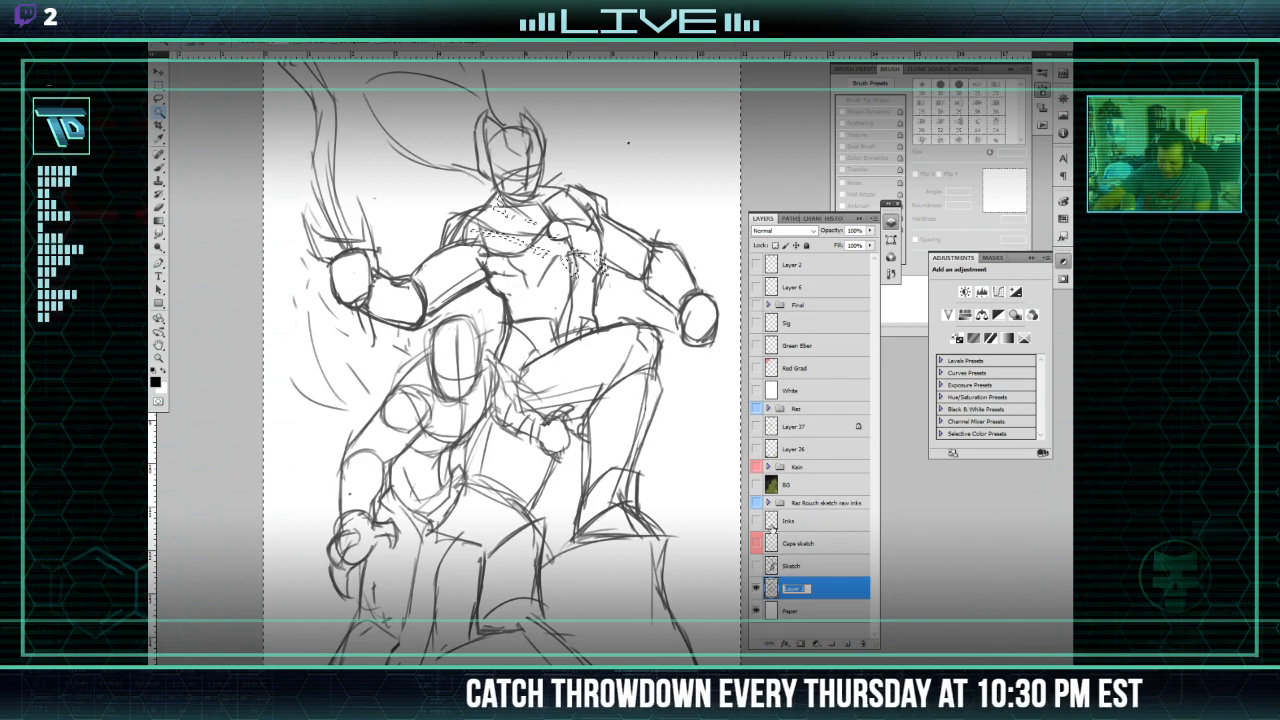
{"action": "type", "text": "Thu"}
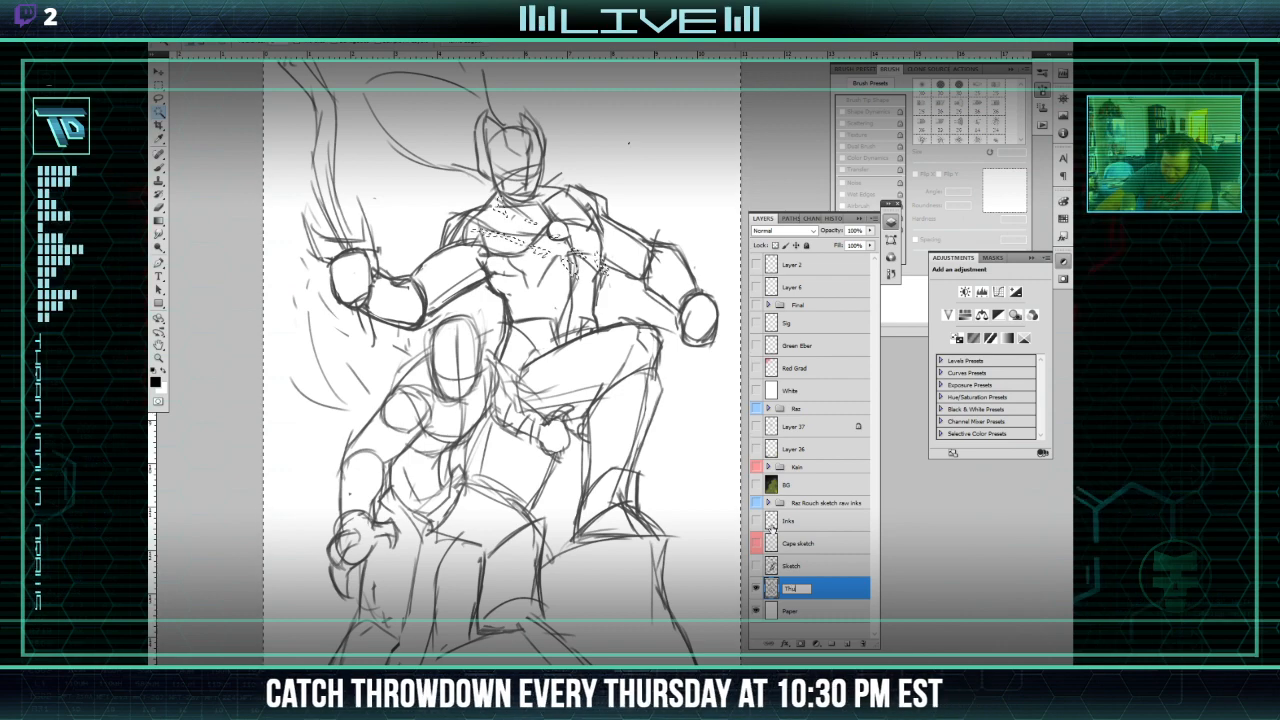
{"action": "type", "text": "m"}
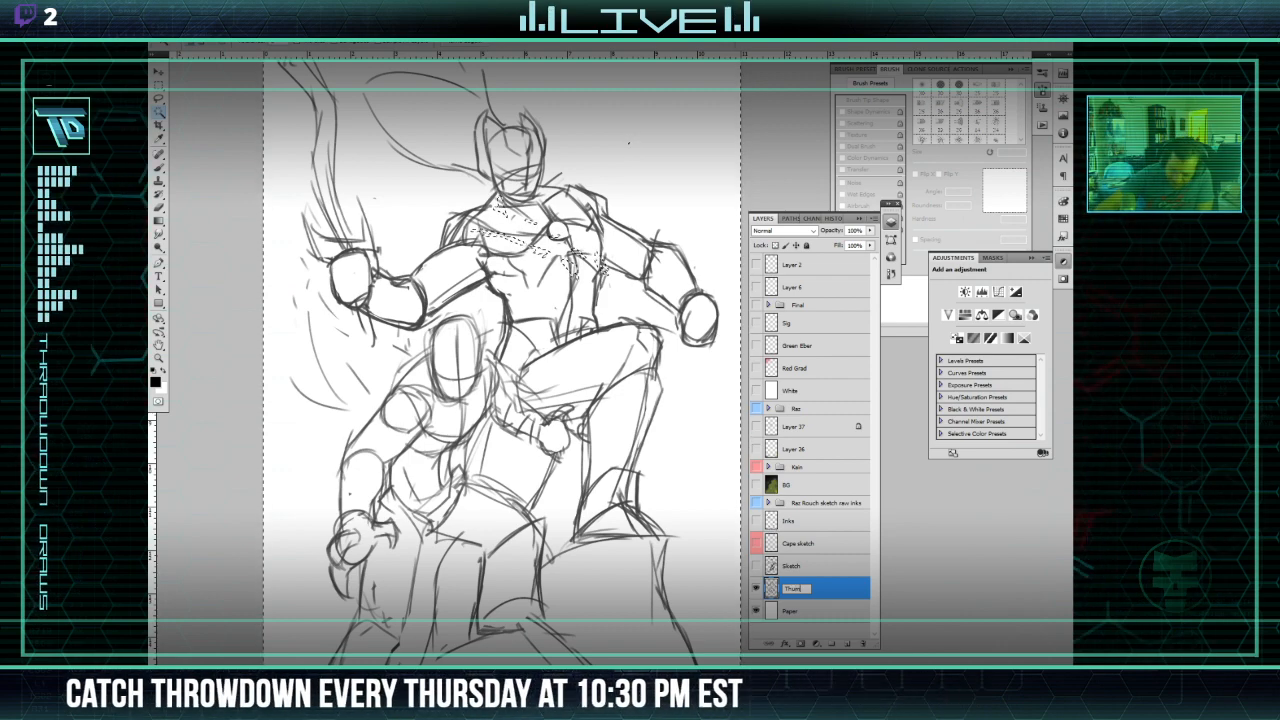
{"action": "type", "text": "b nail 2"}
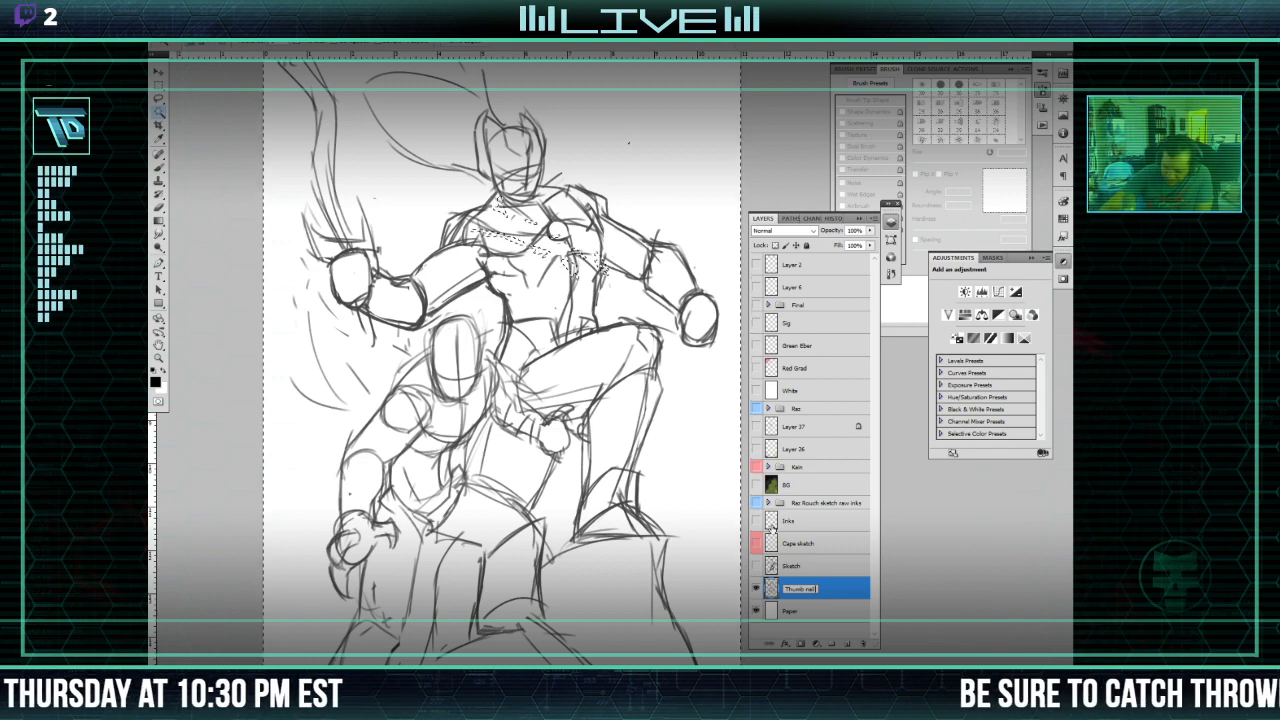
Step: Hide the Thumb nail 2 layer and show the Sketch, Cape sketch and Inks layers
{"action": "left_click", "coordinate": [756, 588]}
{"action": "left_click", "coordinate": [756, 566]}
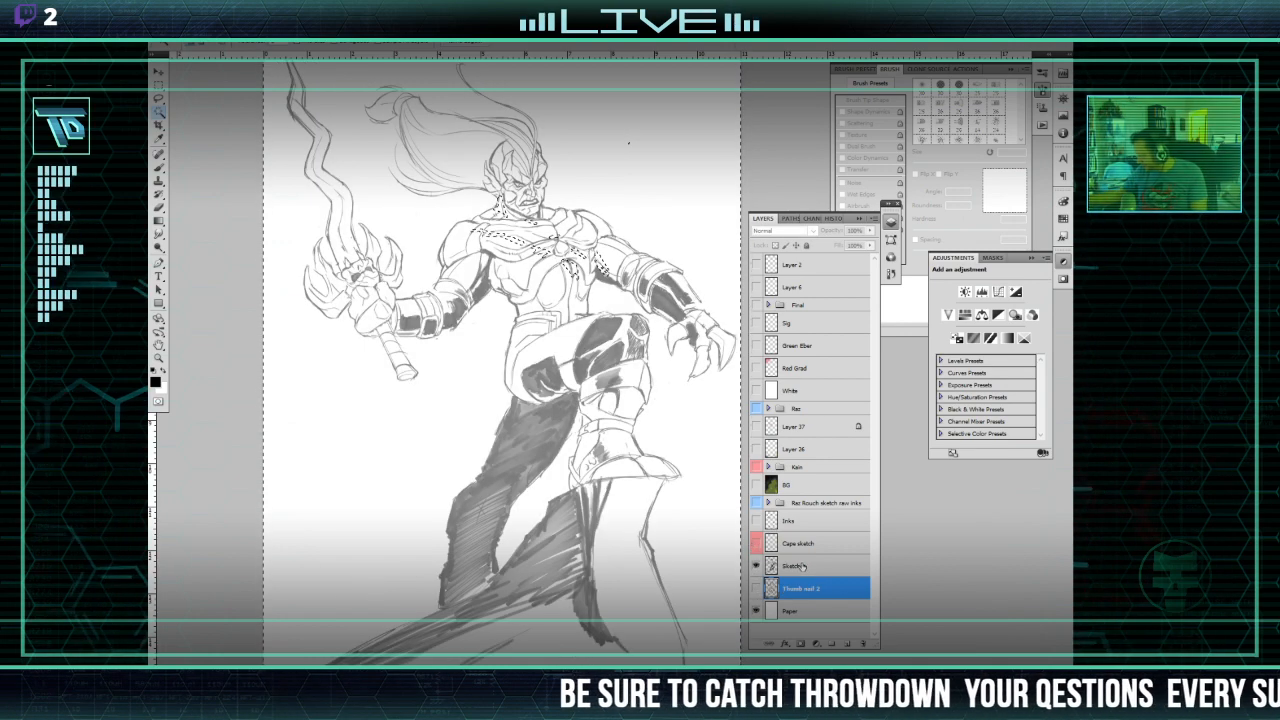
{"action": "left_click", "coordinate": [757, 543]}
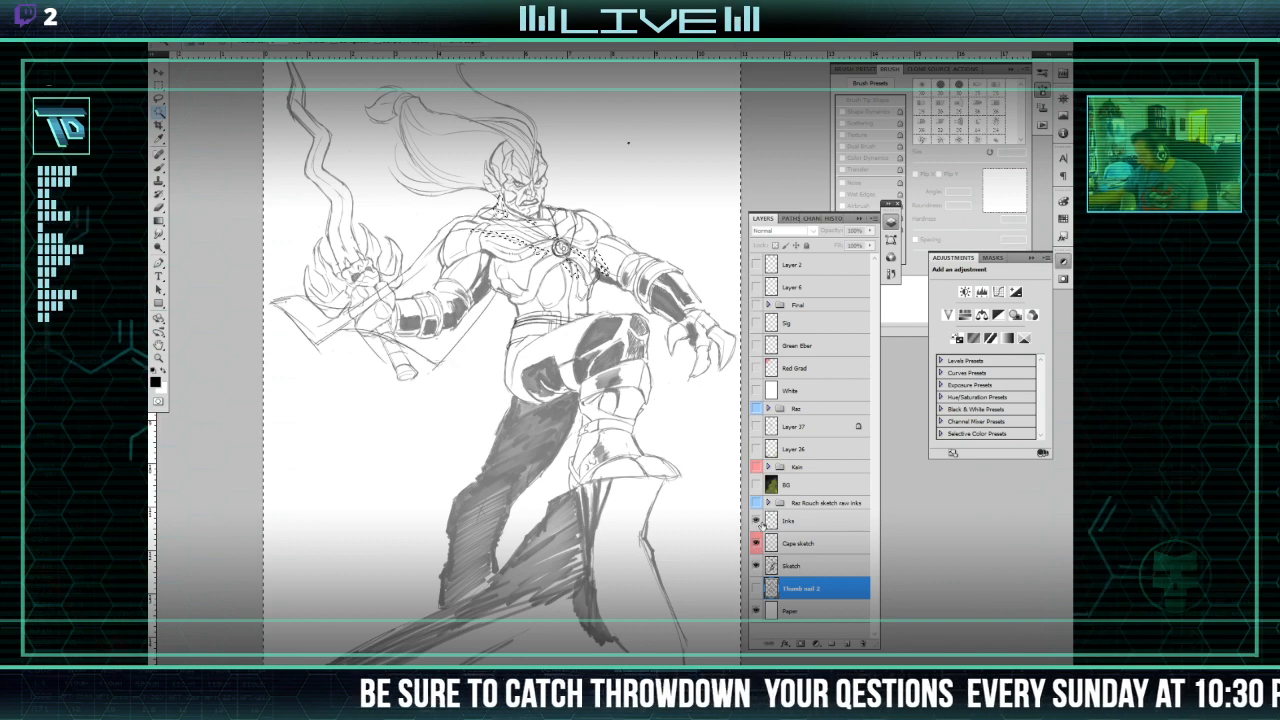
{"action": "left_click", "coordinate": [757, 521]}
Step: Group the Inks, Cape sketch and Sketch layers and give the group a red colour label
{"action": "left_click", "coordinate": [800, 566], "text": "ctrl"}
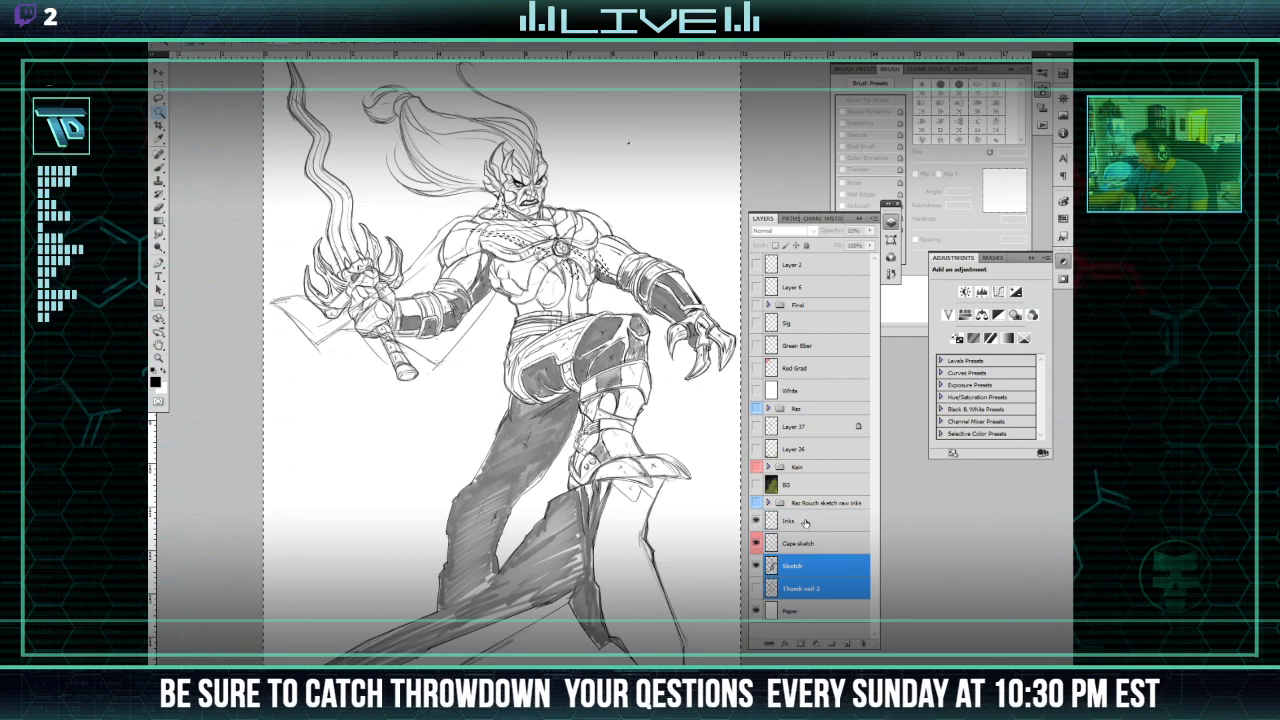
{"action": "left_click", "coordinate": [806, 523]}
{"action": "left_click", "coordinate": [808, 561], "text": "shift"}
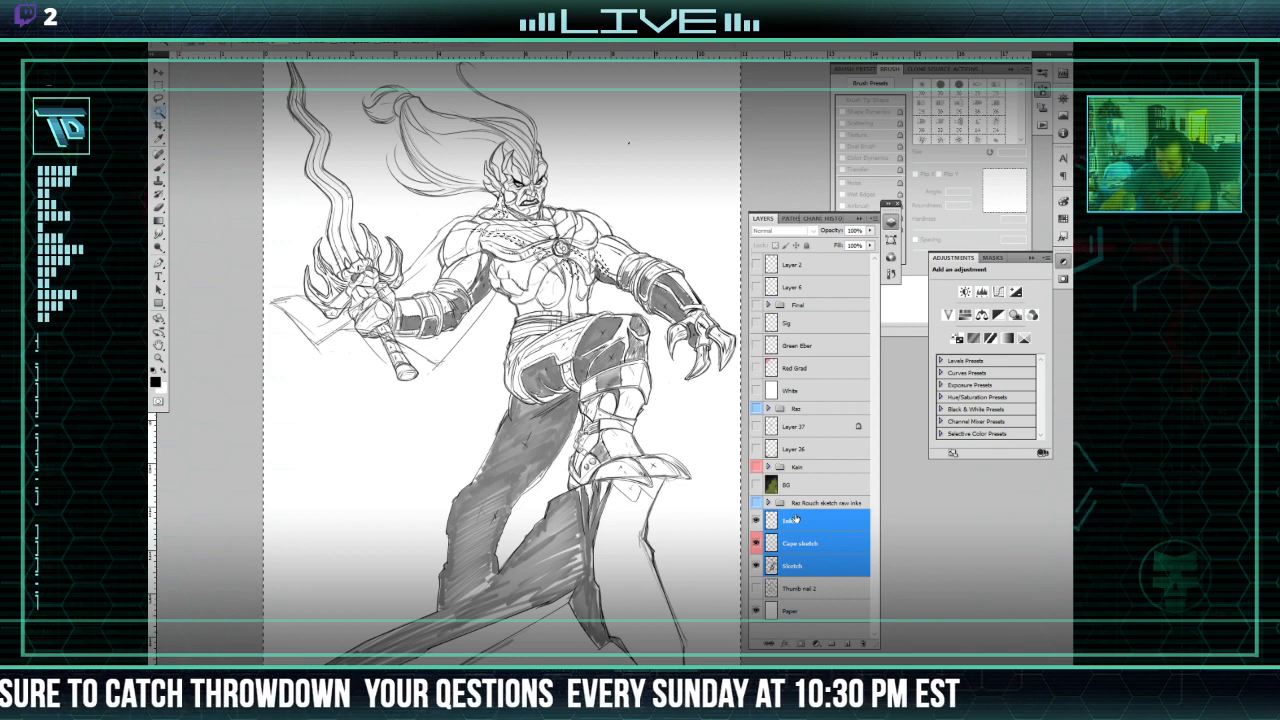
{"action": "key", "text": "ctrl+g"}
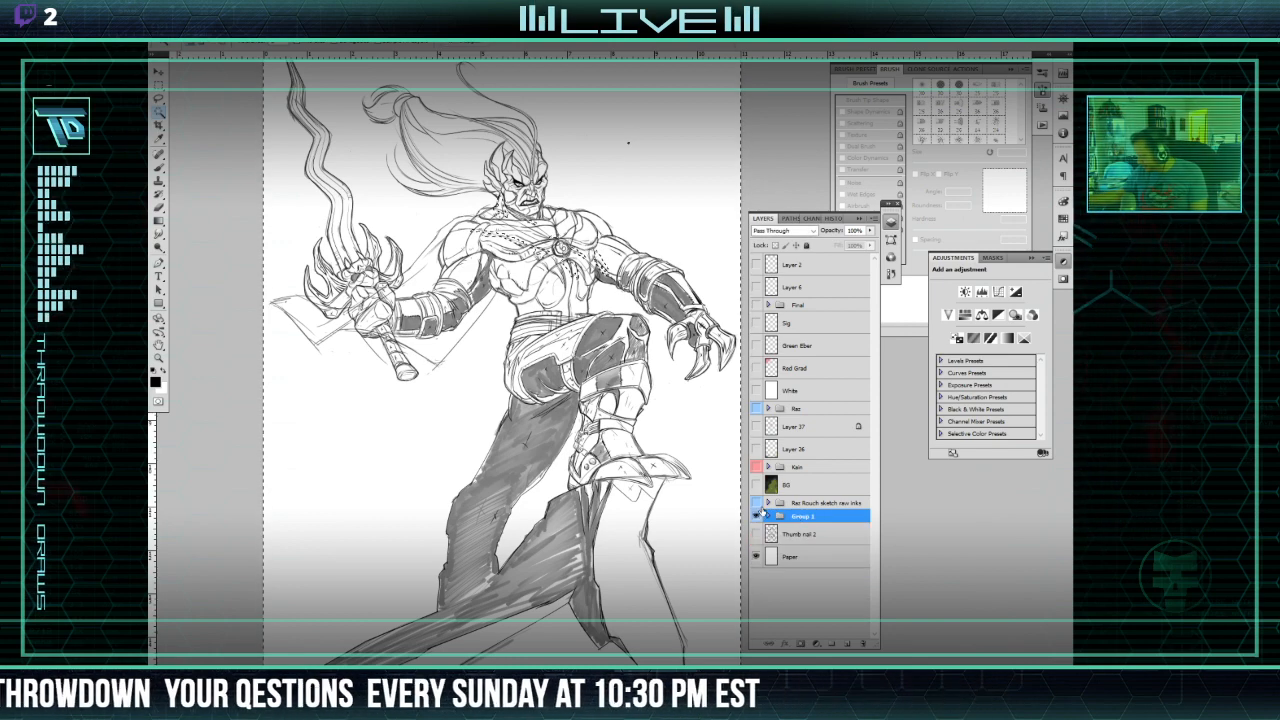
{"action": "right_click", "coordinate": [757, 514]}
{"action": "left_click", "coordinate": [818, 567]}
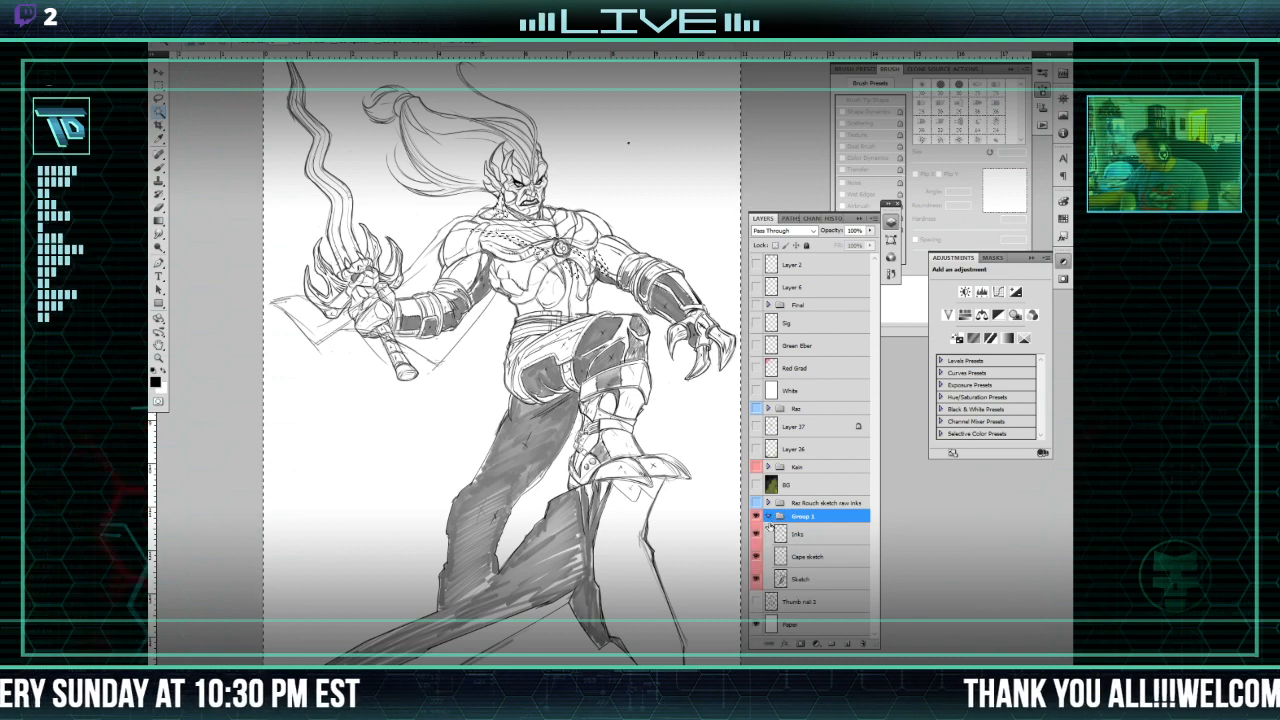
Step: Toggle the visibility of Group 1 and its Inks, Cape sketch and Sketch layers to compare them, and collapse the group
{"action": "left_click", "coordinate": [757, 534]}
{"action": "left_click", "coordinate": [757, 556]}
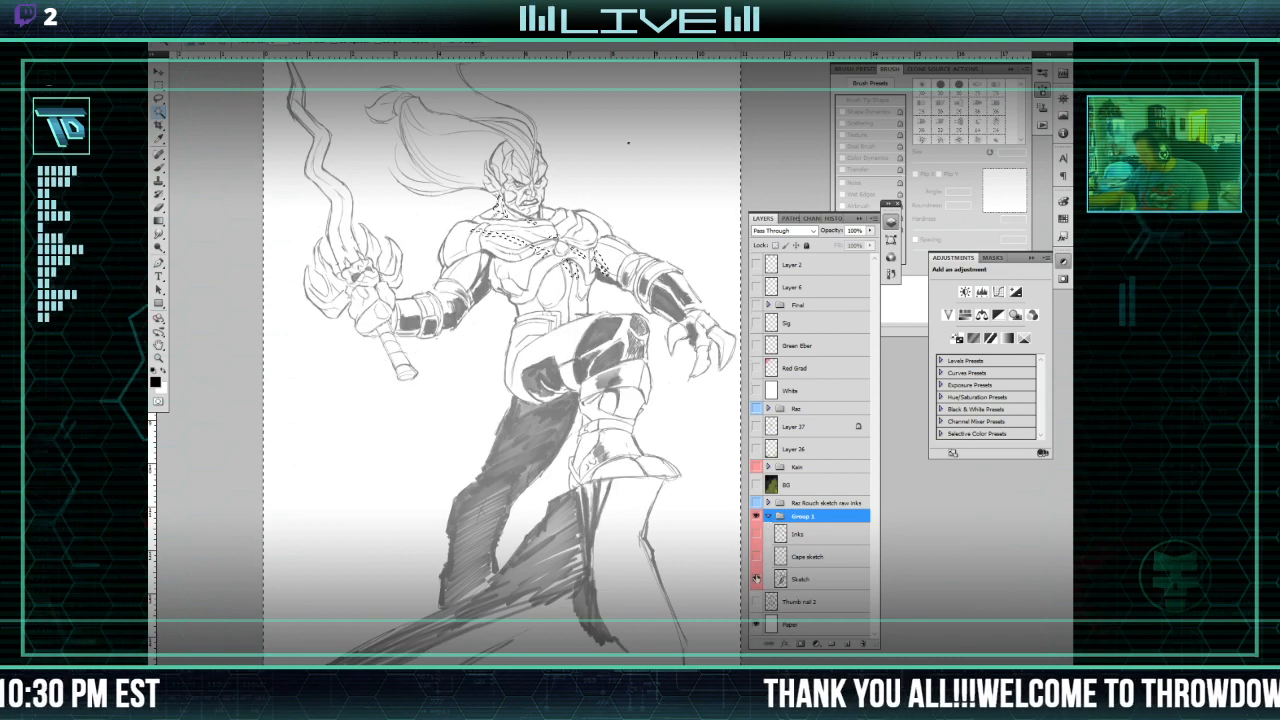
{"action": "left_click", "coordinate": [757, 579]}
{"action": "left_click", "coordinate": [757, 579]}
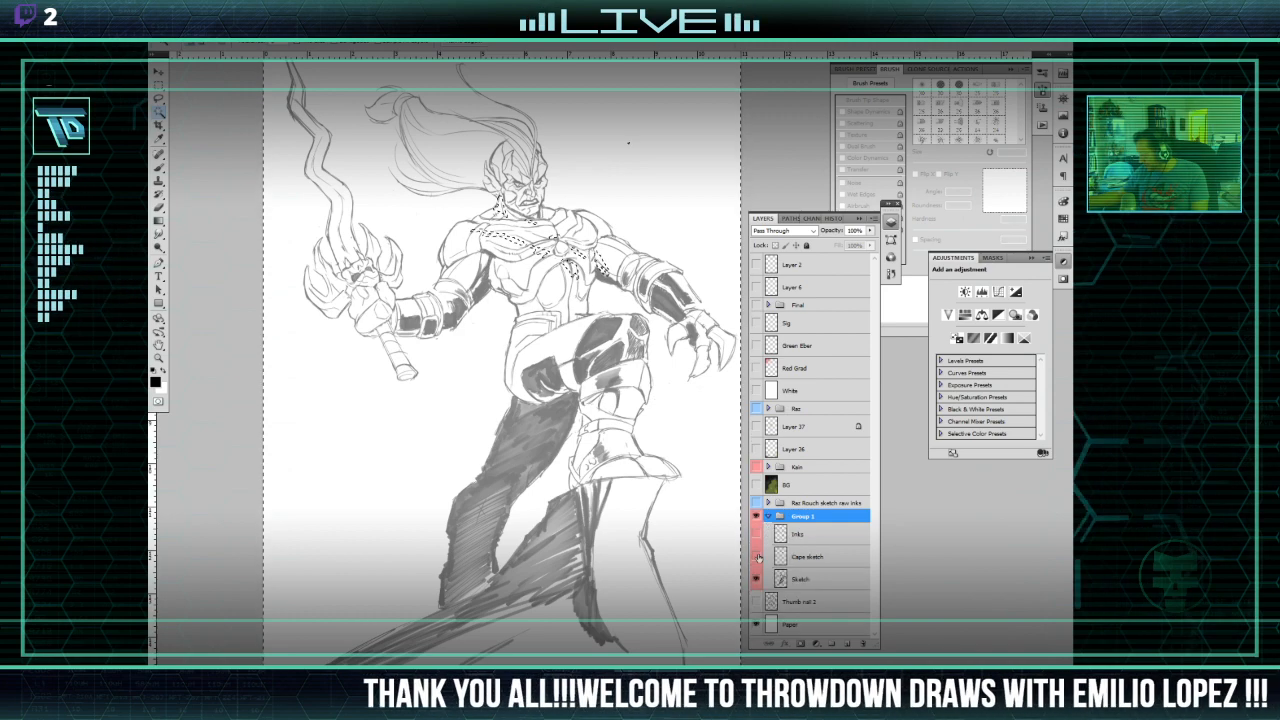
{"action": "left_click_drag", "start_coordinate": [758, 553], "coordinate": [760, 532]}
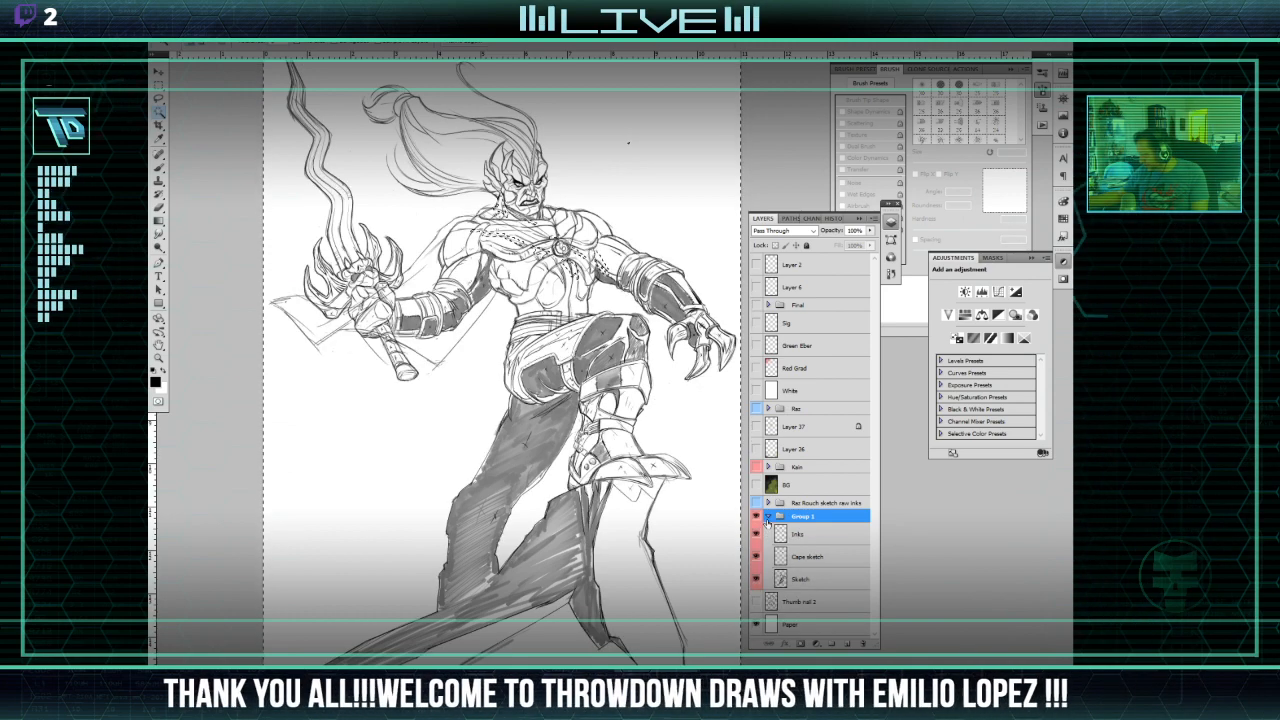
{"action": "left_click", "coordinate": [757, 516]}
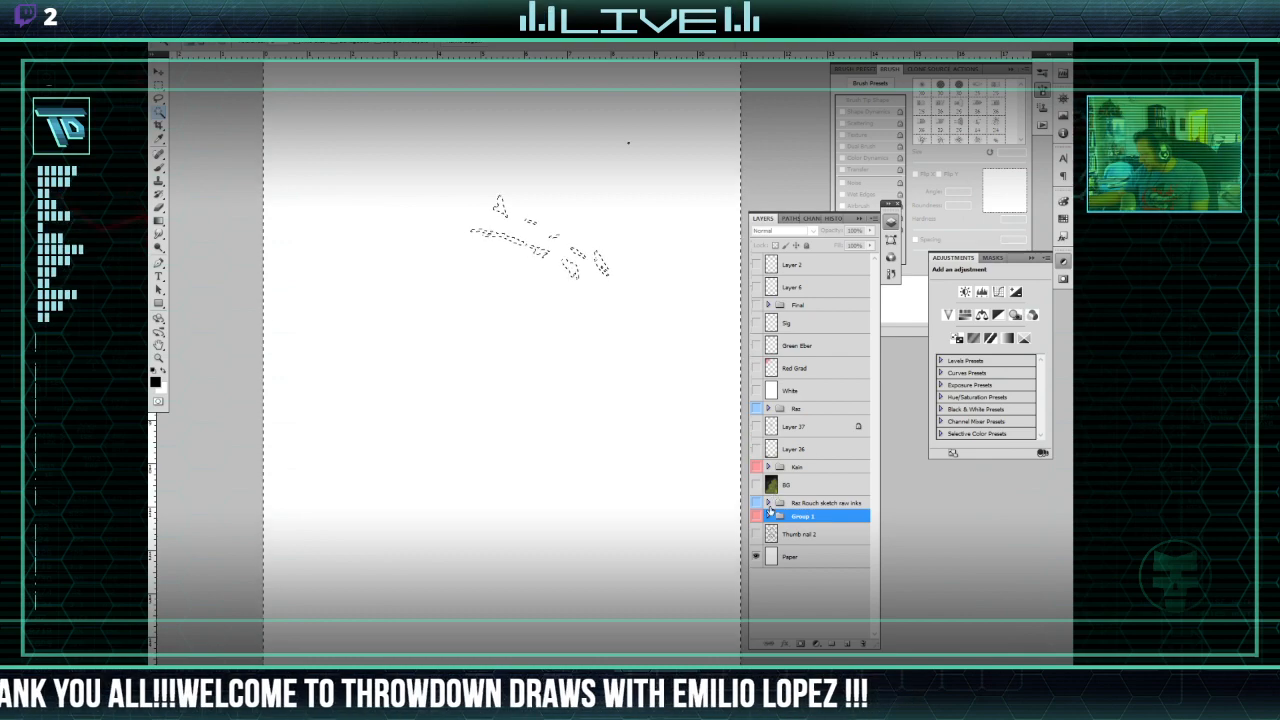
{"action": "left_click", "coordinate": [757, 516]}
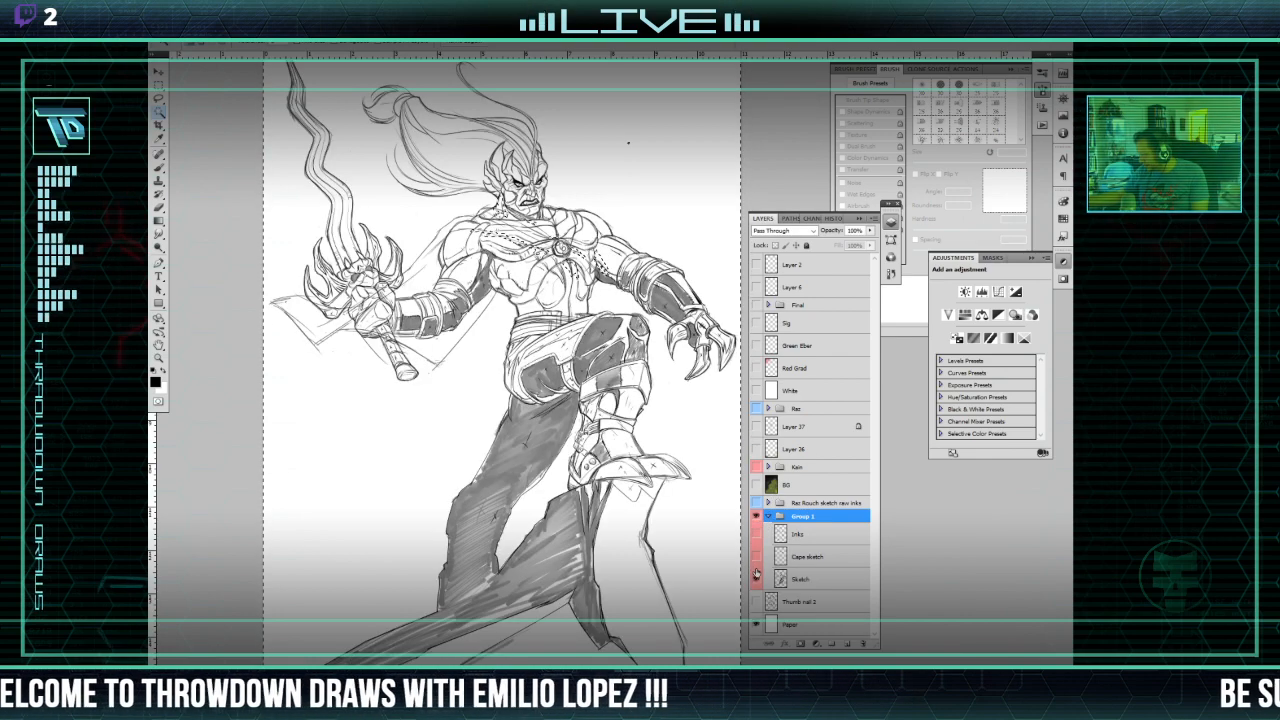
{"action": "left_click", "coordinate": [757, 576]}
{"action": "left_click", "coordinate": [768, 516]}
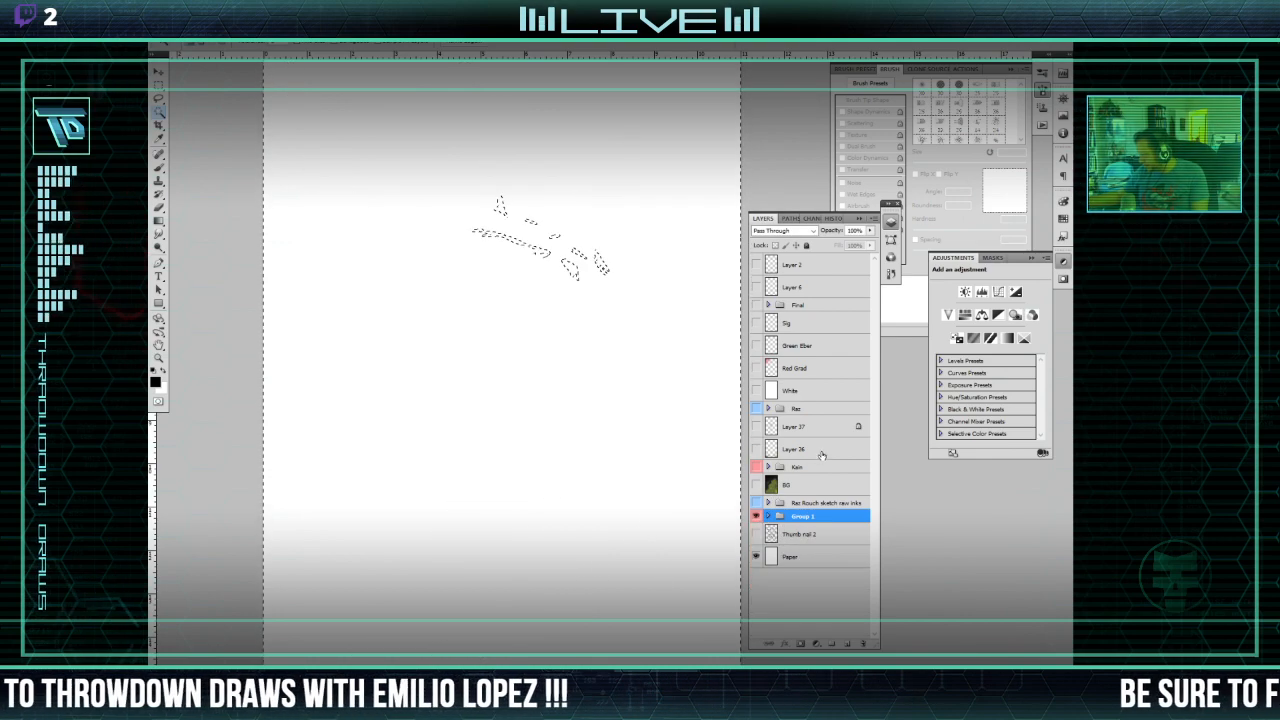
Step: Hide Group 1, show the Thumb nail 2 layer and give it an orange colour label
{"action": "left_click", "coordinate": [757, 535]}
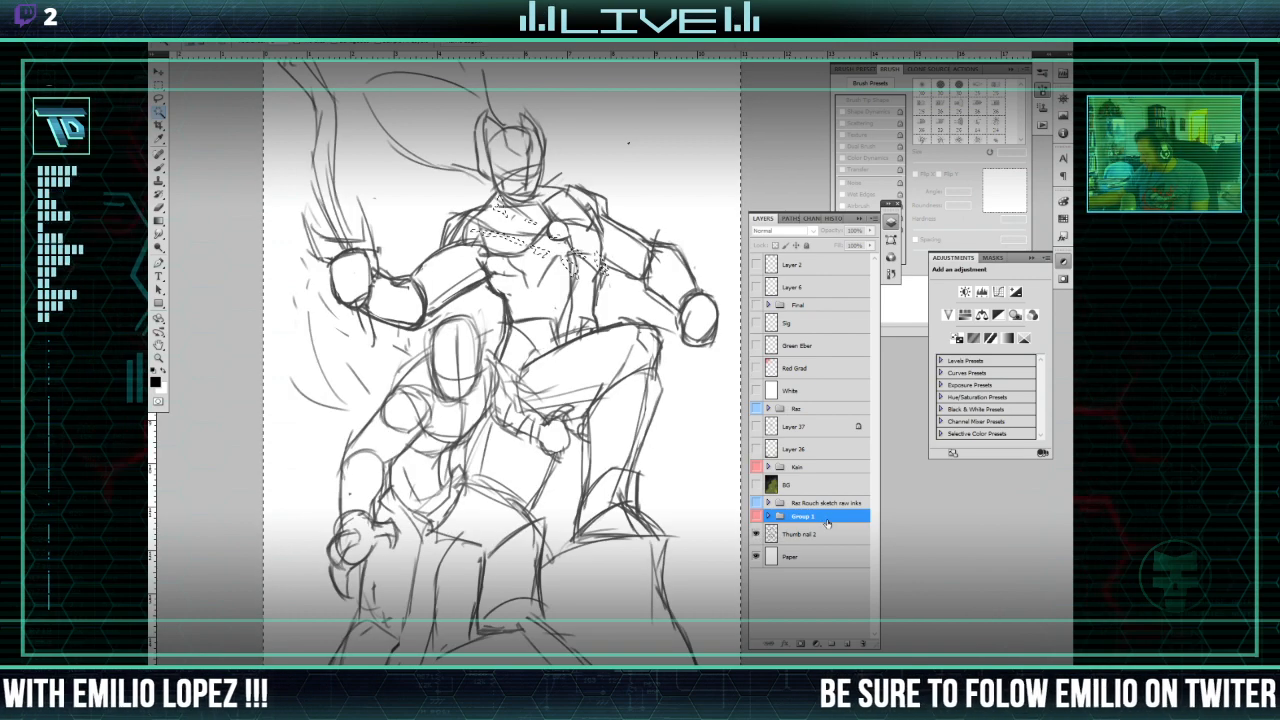
{"action": "right_click", "coordinate": [757, 535]}
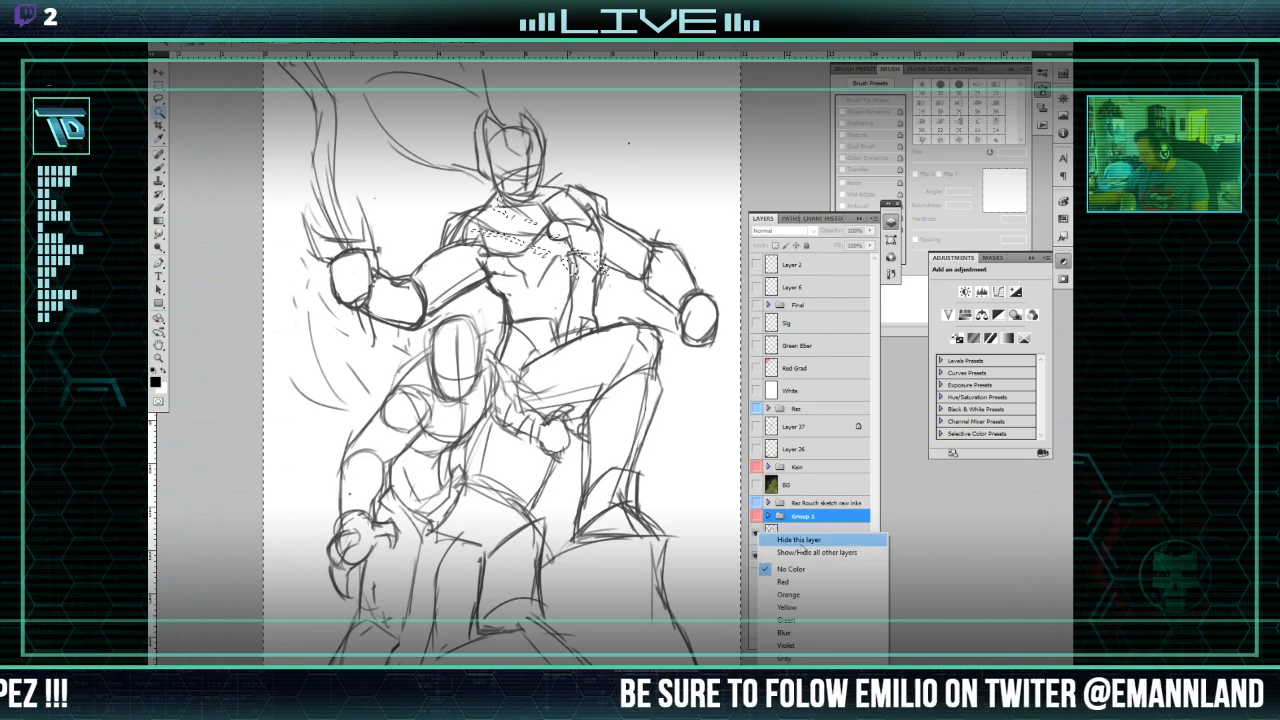
{"action": "left_click", "coordinate": [795, 596]}
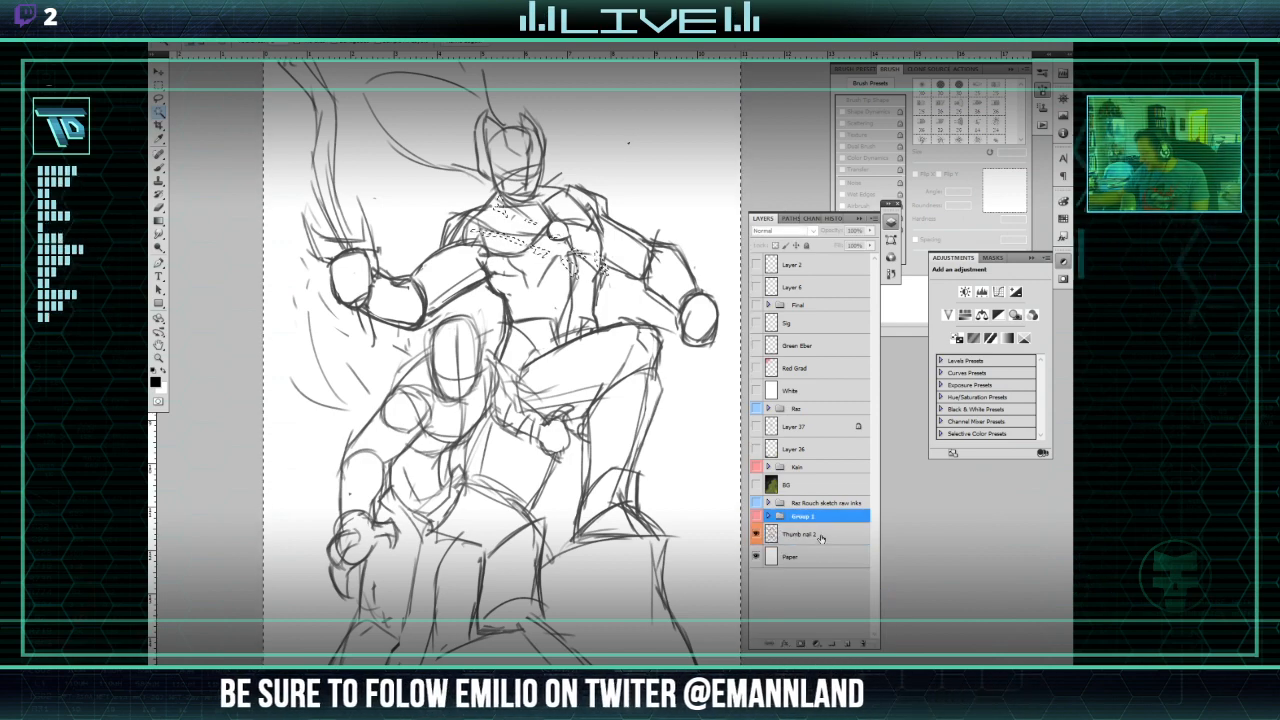
Step: Show all the full-colour artwork layers and groups from BG up to the Final group
{"action": "left_click", "coordinate": [756, 408]}
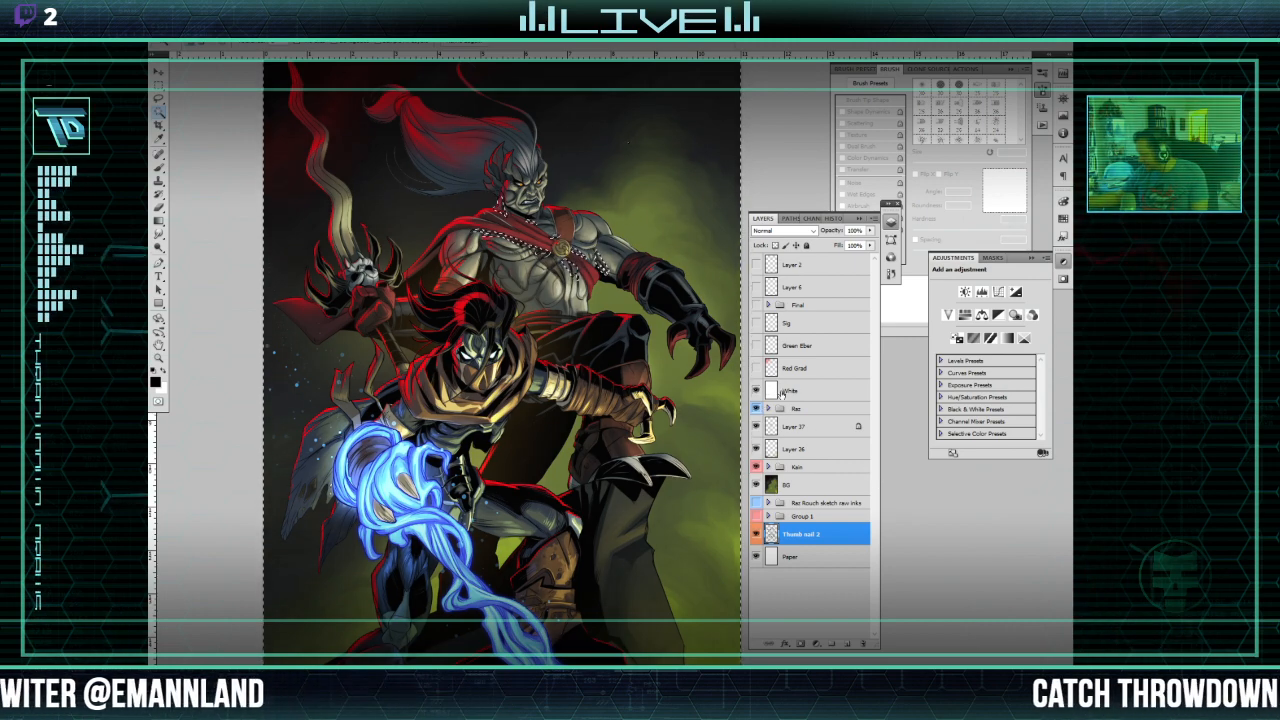
{"action": "left_click_drag", "start_coordinate": [756, 368], "coordinate": [756, 323]}
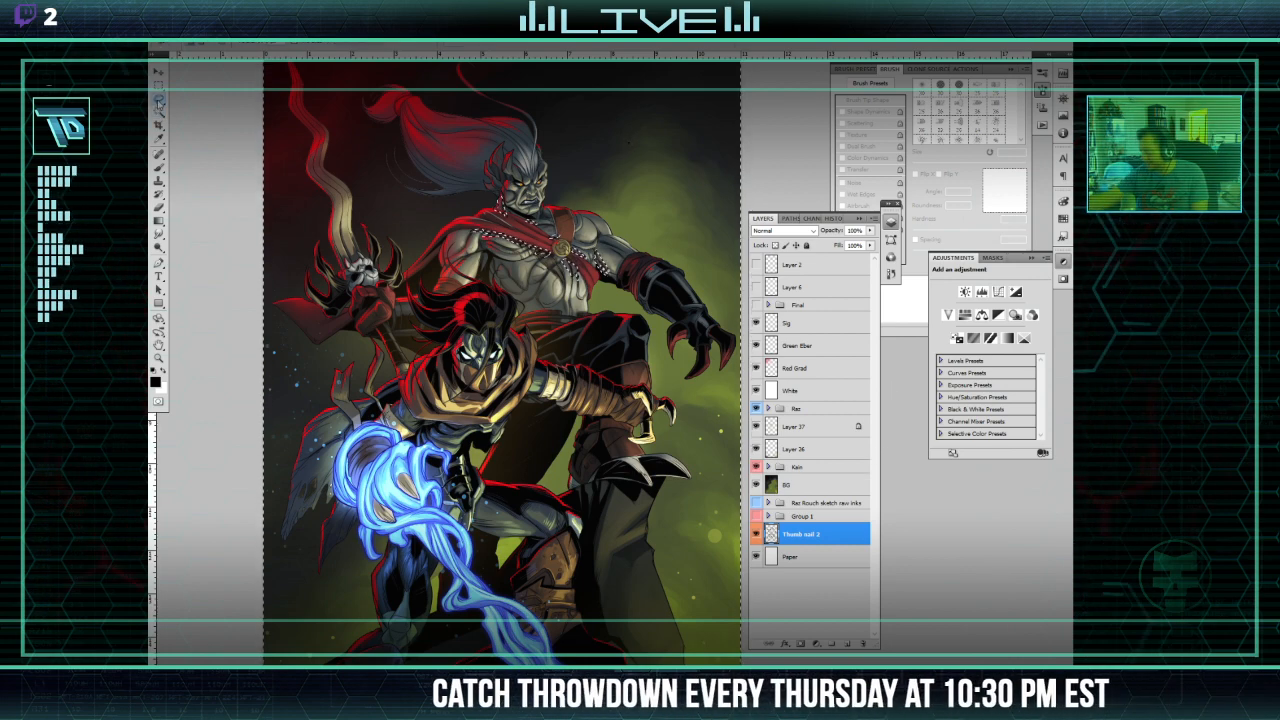
{"action": "left_click", "coordinate": [756, 304]}
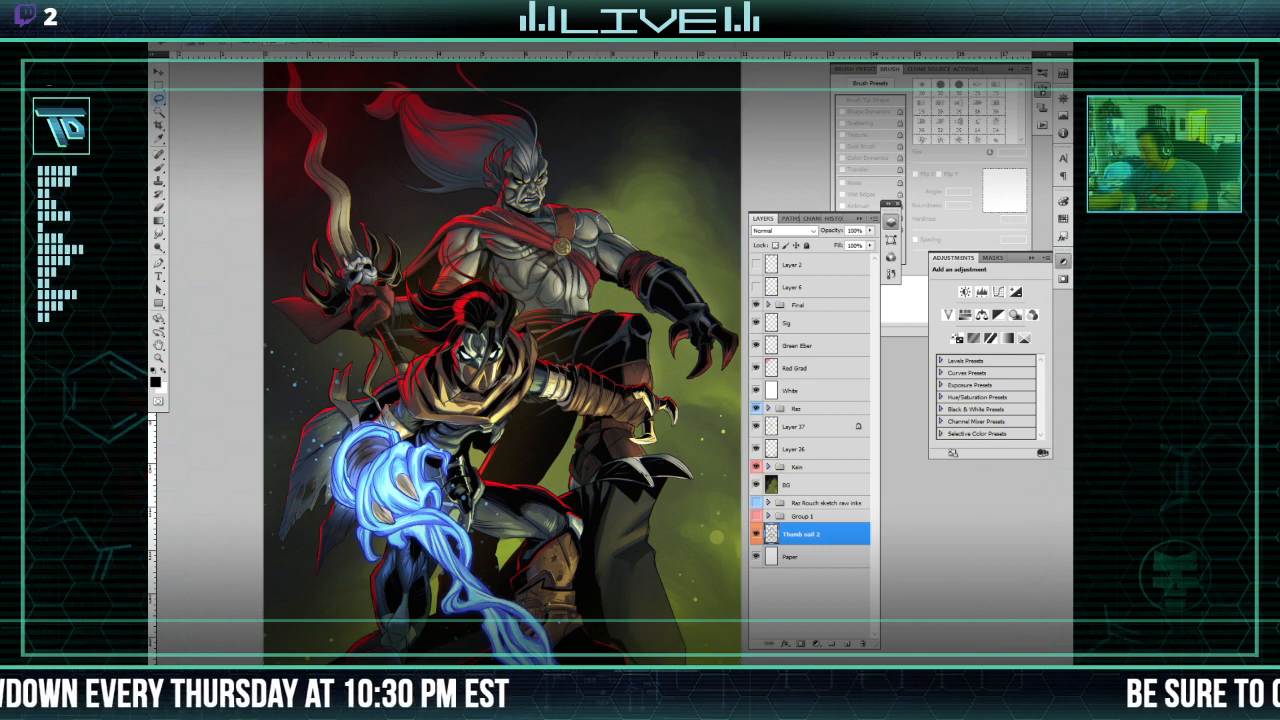
{"action": "key", "text": "ctrl+minus"}
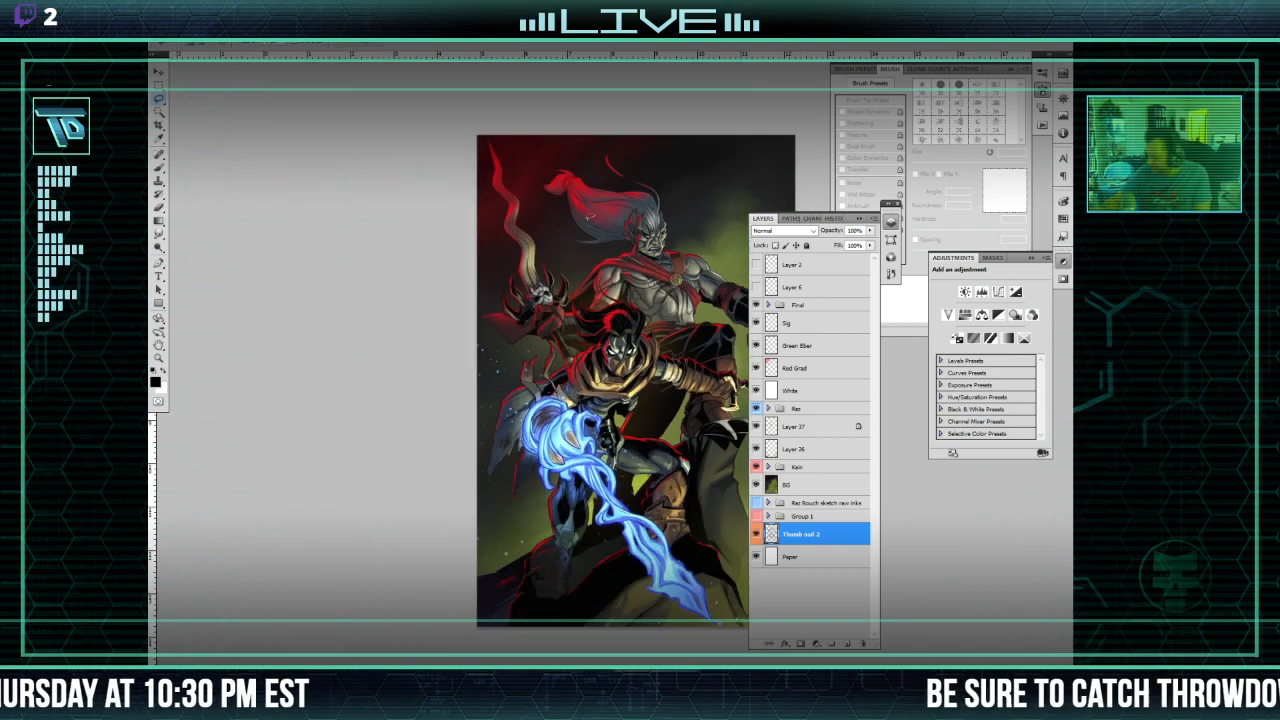
{"action": "left_click_drag", "start_coordinate": [590, 217], "coordinate": [488, 260]}
Step: Show Layer 6 and Layer 2 to check their contents, and delete both layers
{"action": "left_click", "coordinate": [757, 288]}
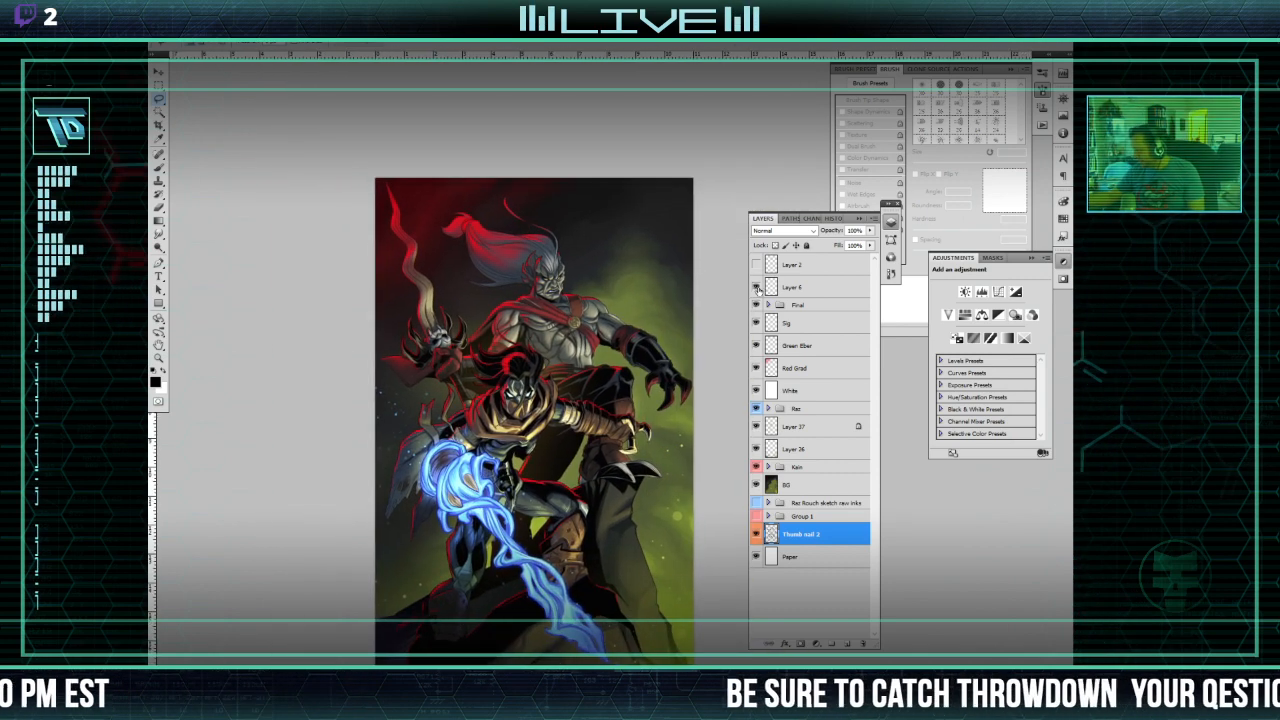
{"action": "left_click", "coordinate": [756, 265]}
{"action": "left_click", "coordinate": [795, 287]}
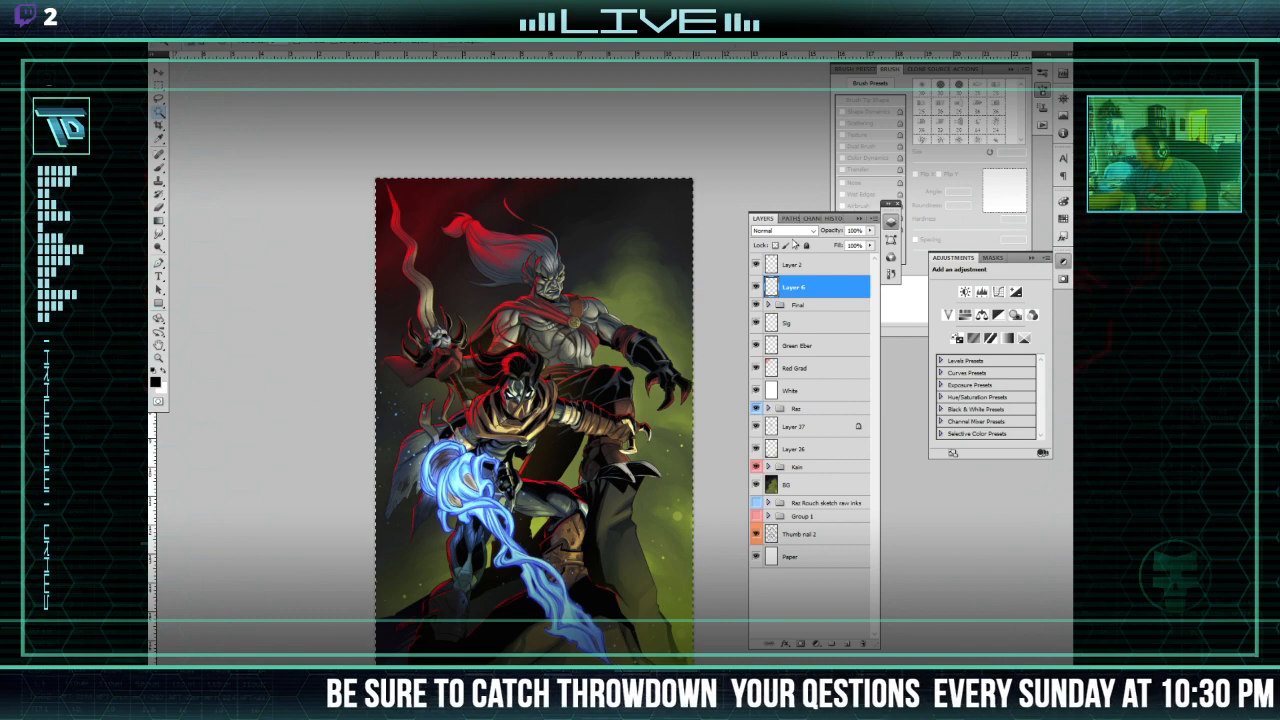
{"action": "left_click", "coordinate": [795, 264]}
{"action": "key", "text": "ctrl+d"}
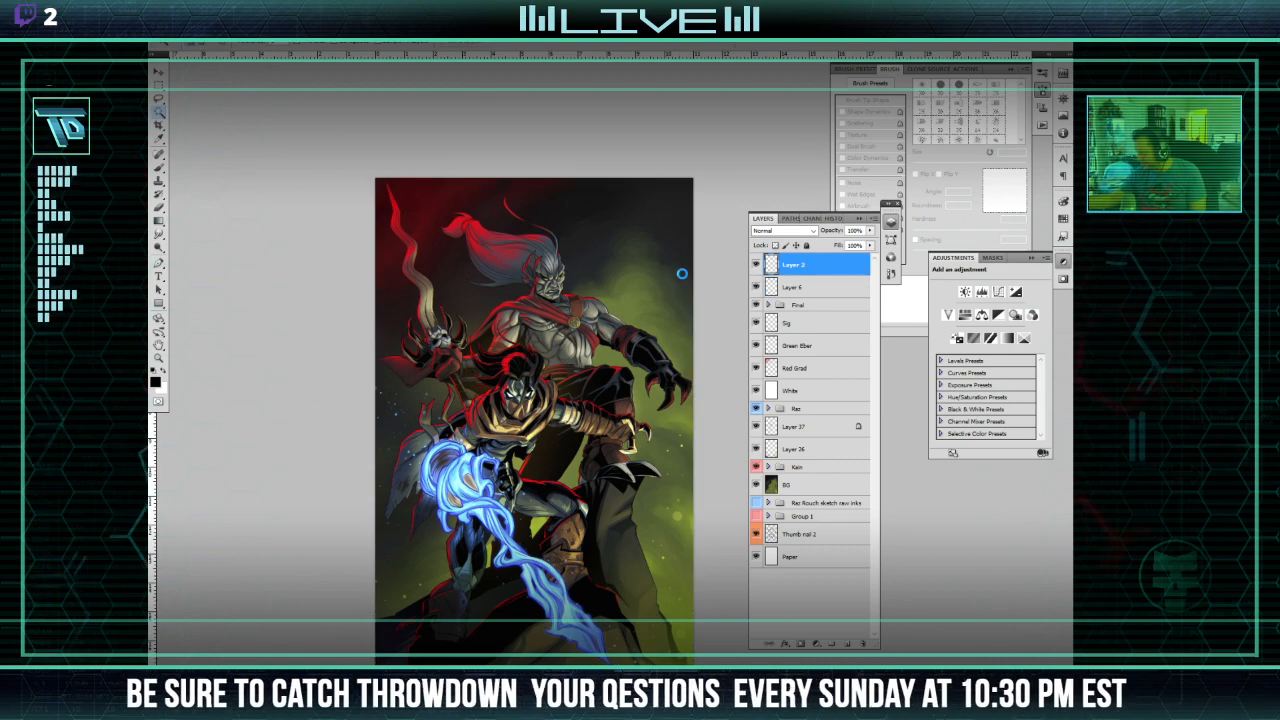
{"action": "key", "text": "ctrl+z"}
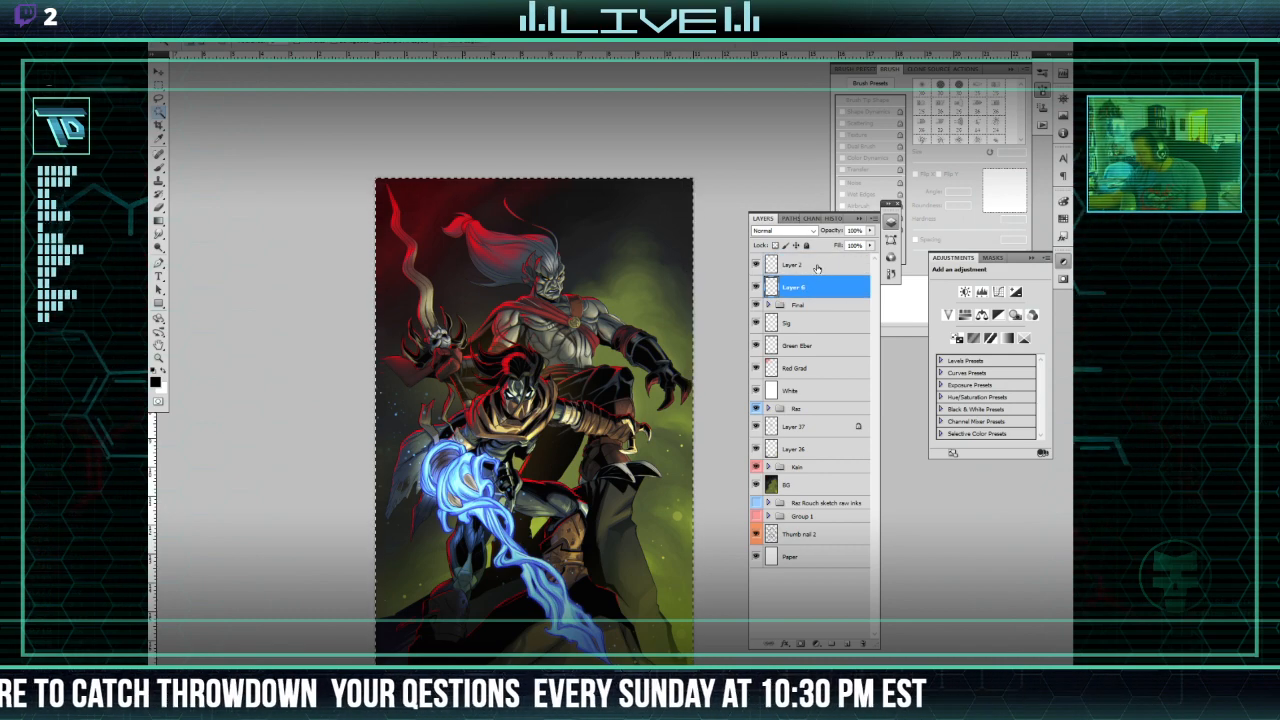
{"action": "left_click", "coordinate": [817, 268], "text": "ctrl"}
{"action": "left_click_drag", "start_coordinate": [817, 268], "coordinate": [863, 625]}
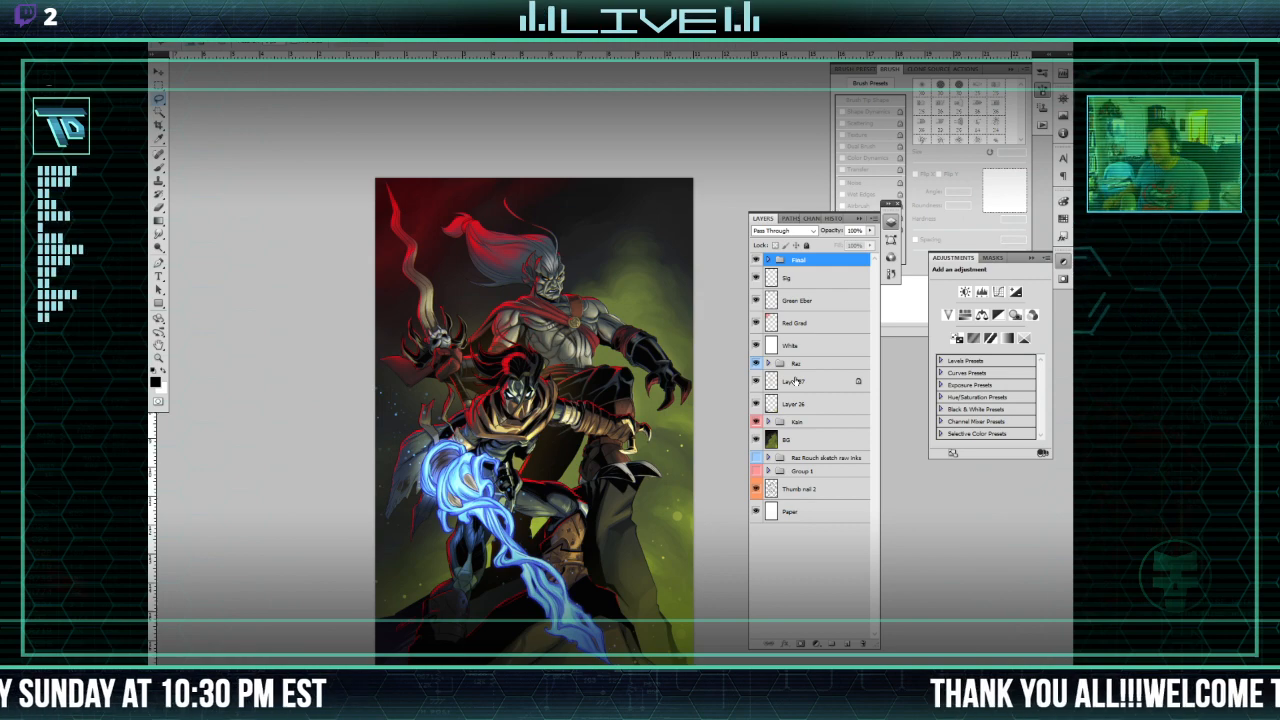
{"action": "scroll", "coordinate": [622, 527], "scroll_direction": "down", "scroll_amount": 2}
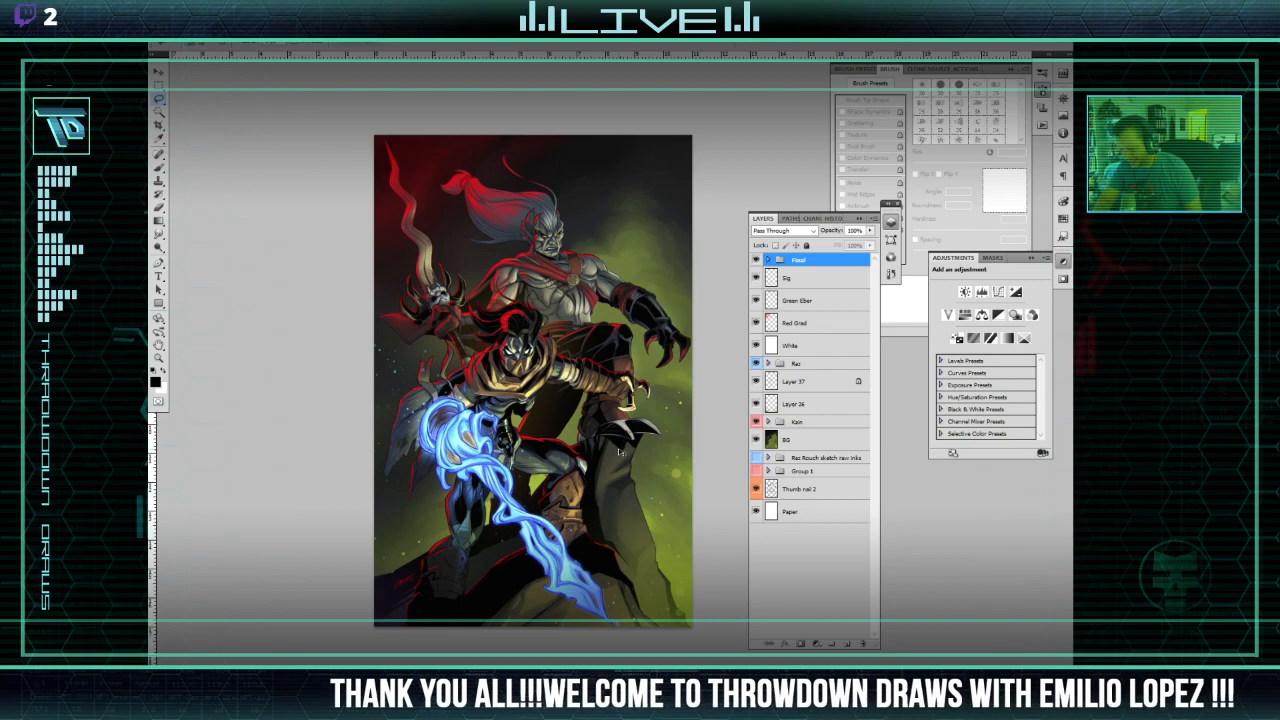
{"action": "scroll", "coordinate": [622, 450], "scroll_direction": "up", "scroll_amount": 2}
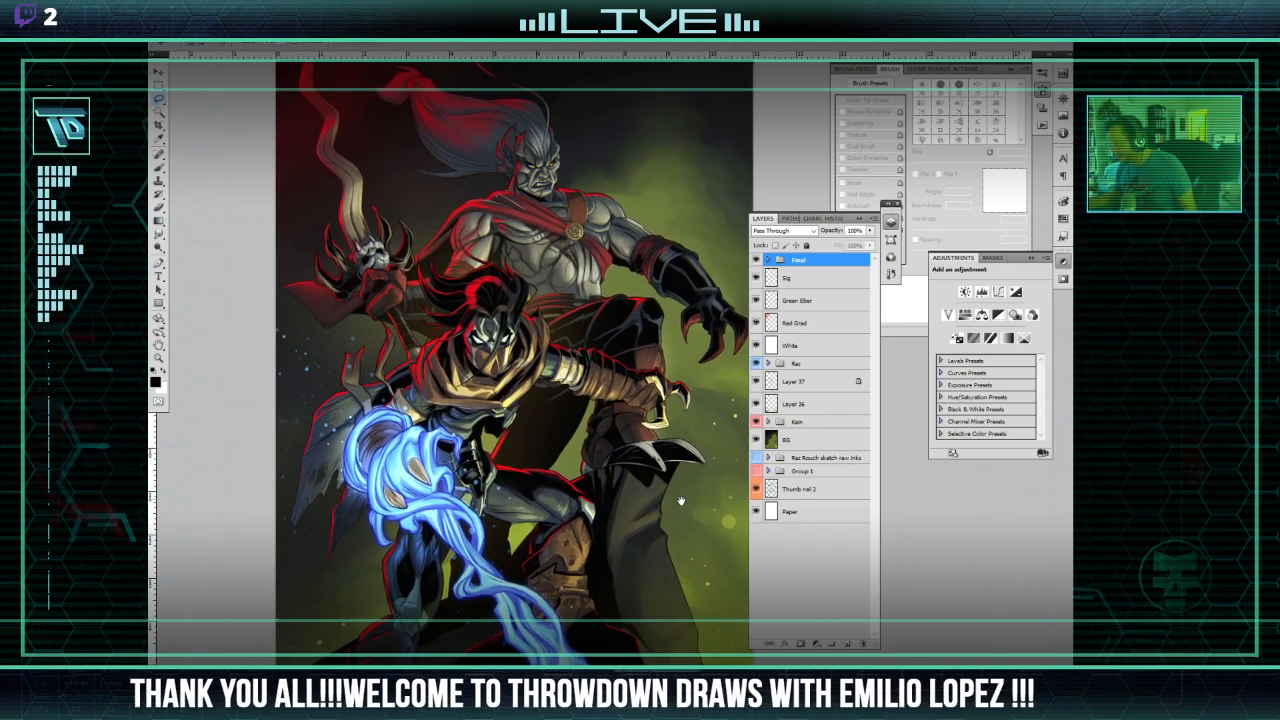